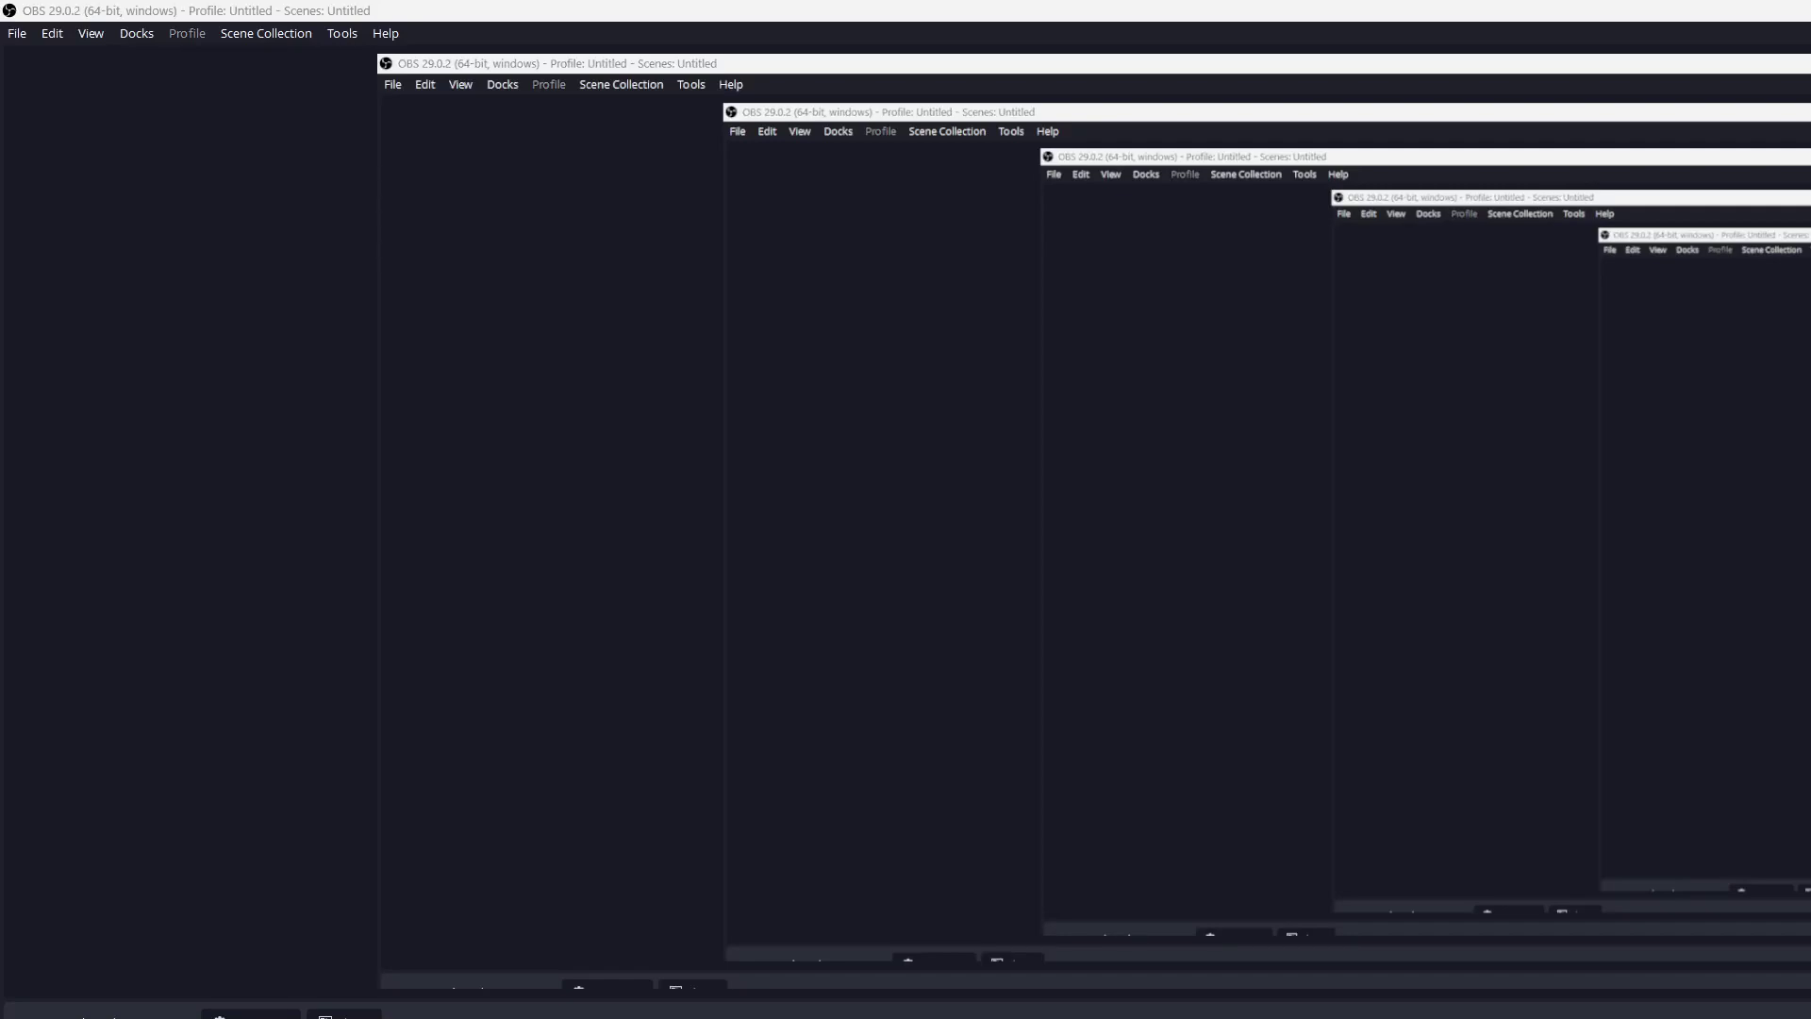
# Step: Switch to the browser on the Roblox home page, make it full screen and open the creator dashboard
pyautogui.hotkey('alt', 'Tab')
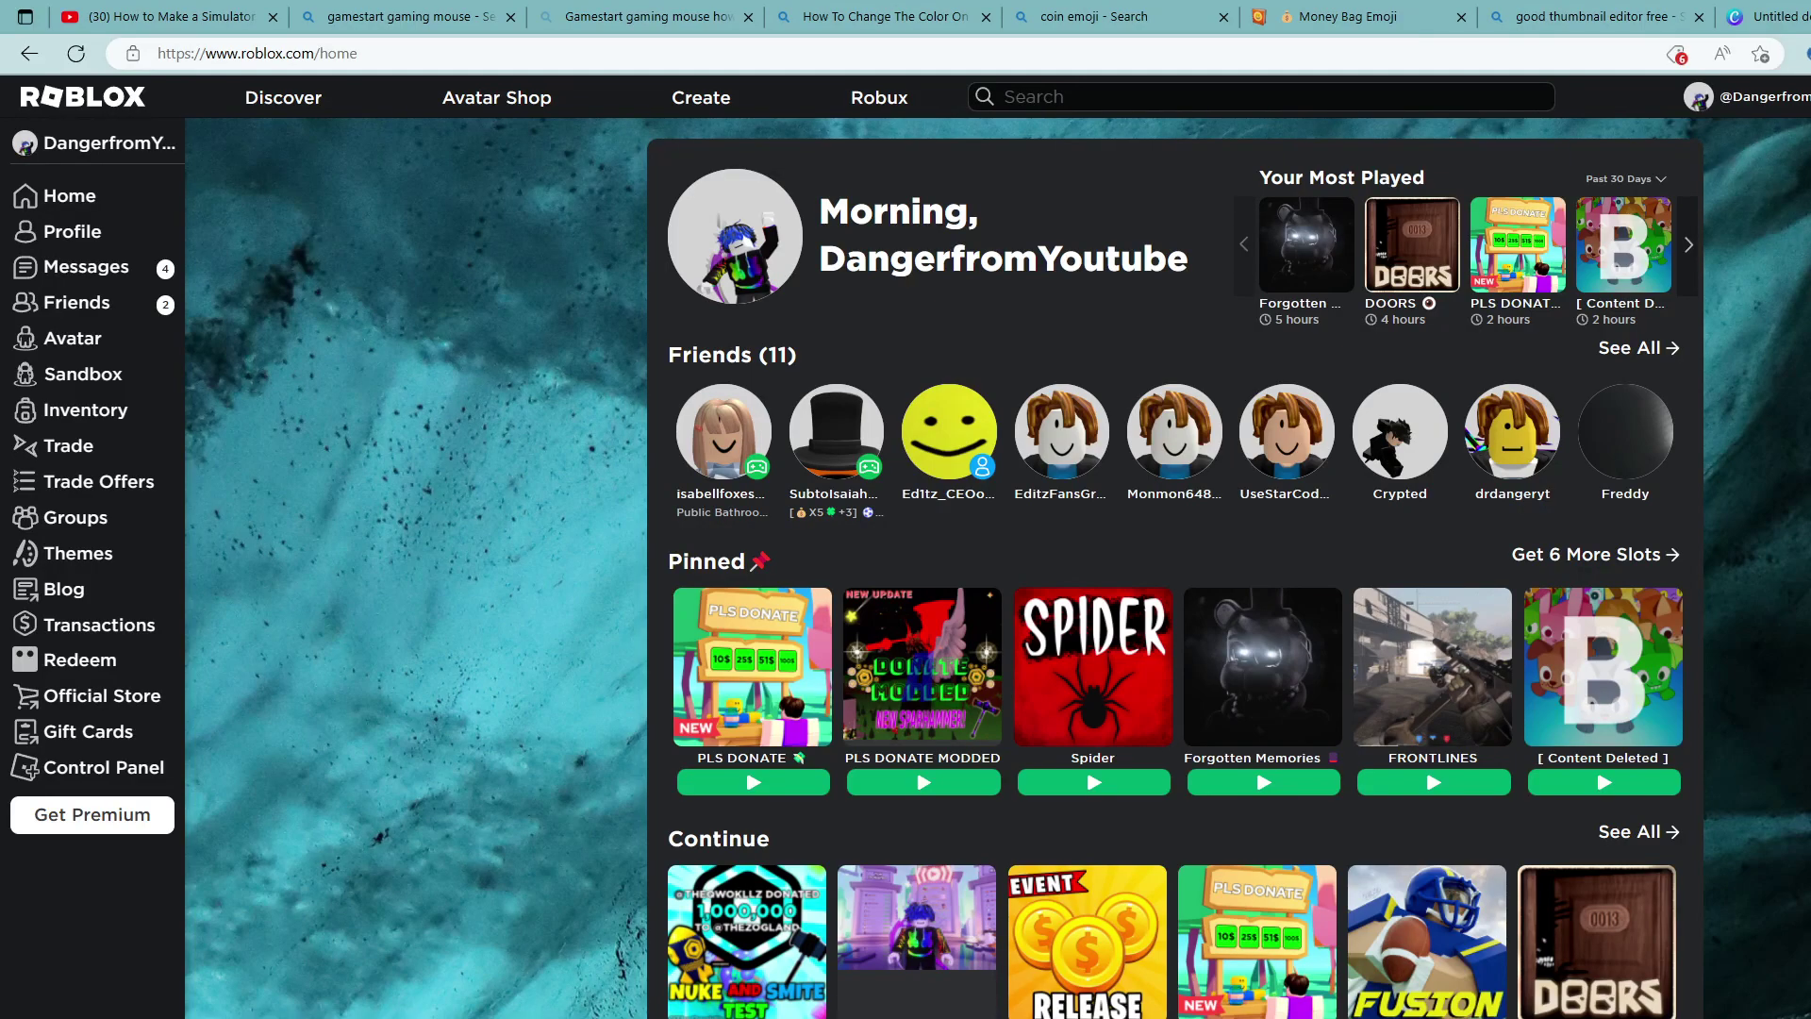
pyautogui.press('F11')
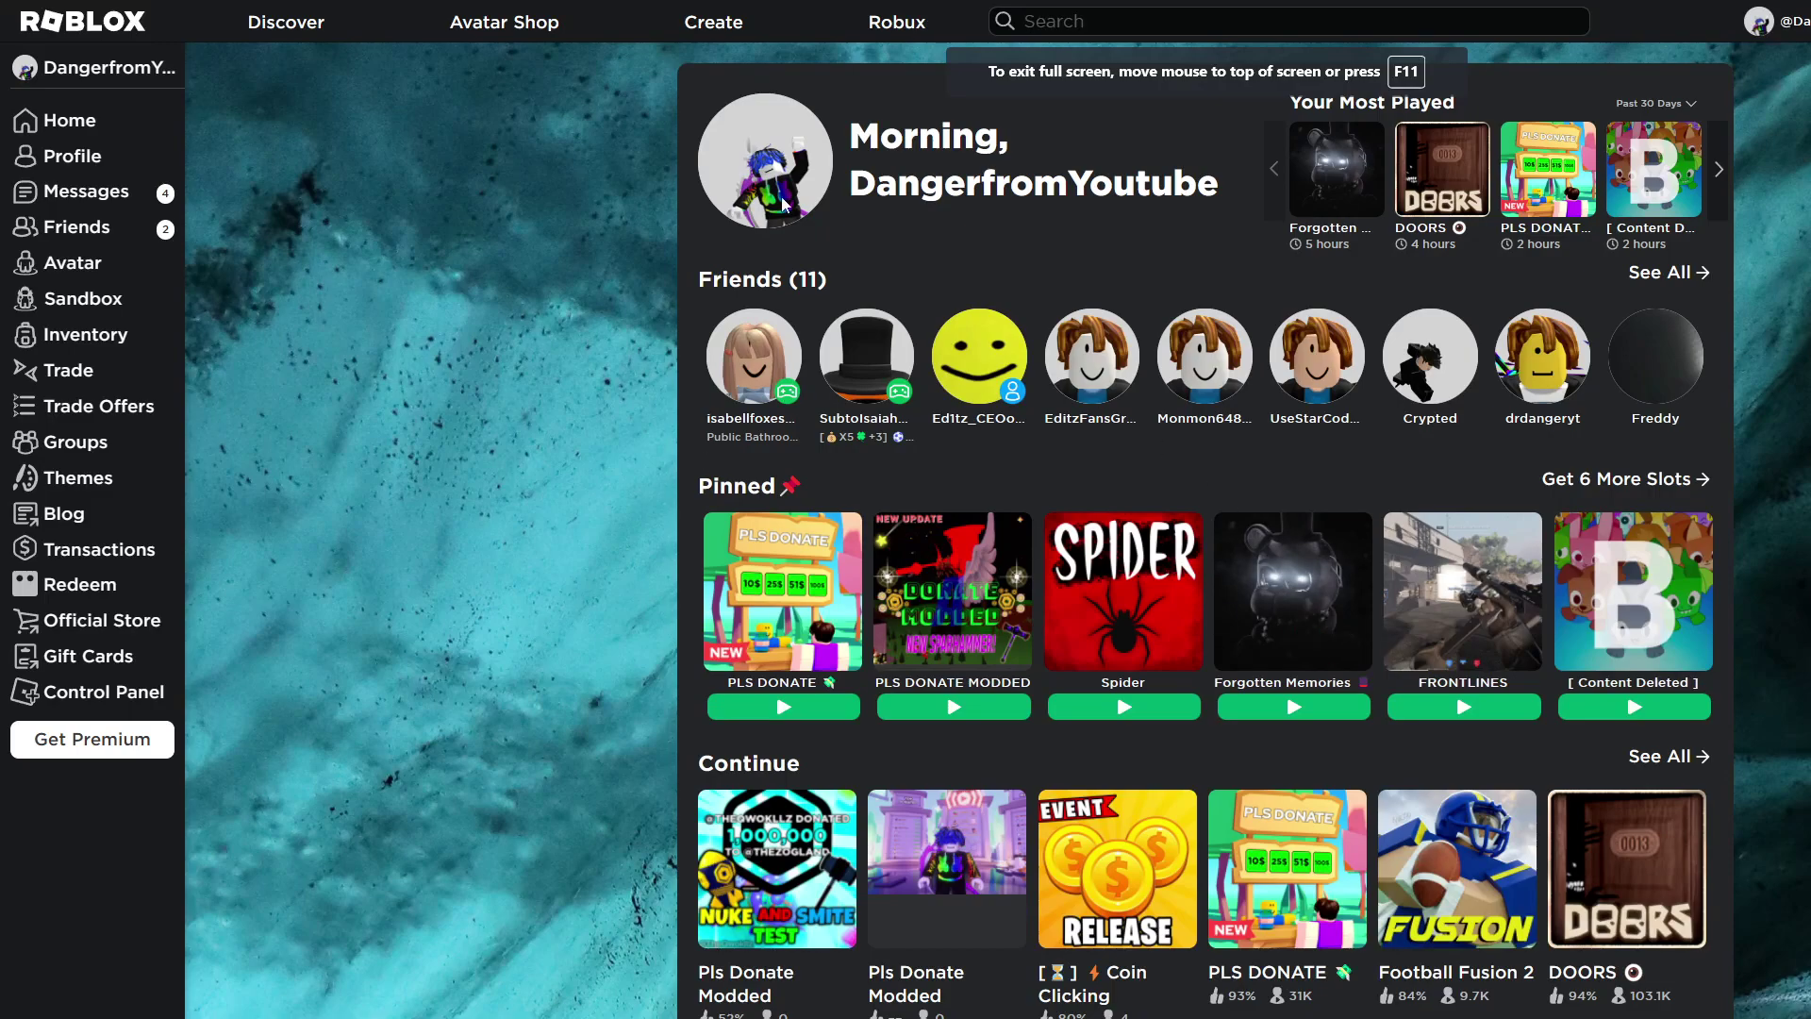
pyautogui.click(743, 23)
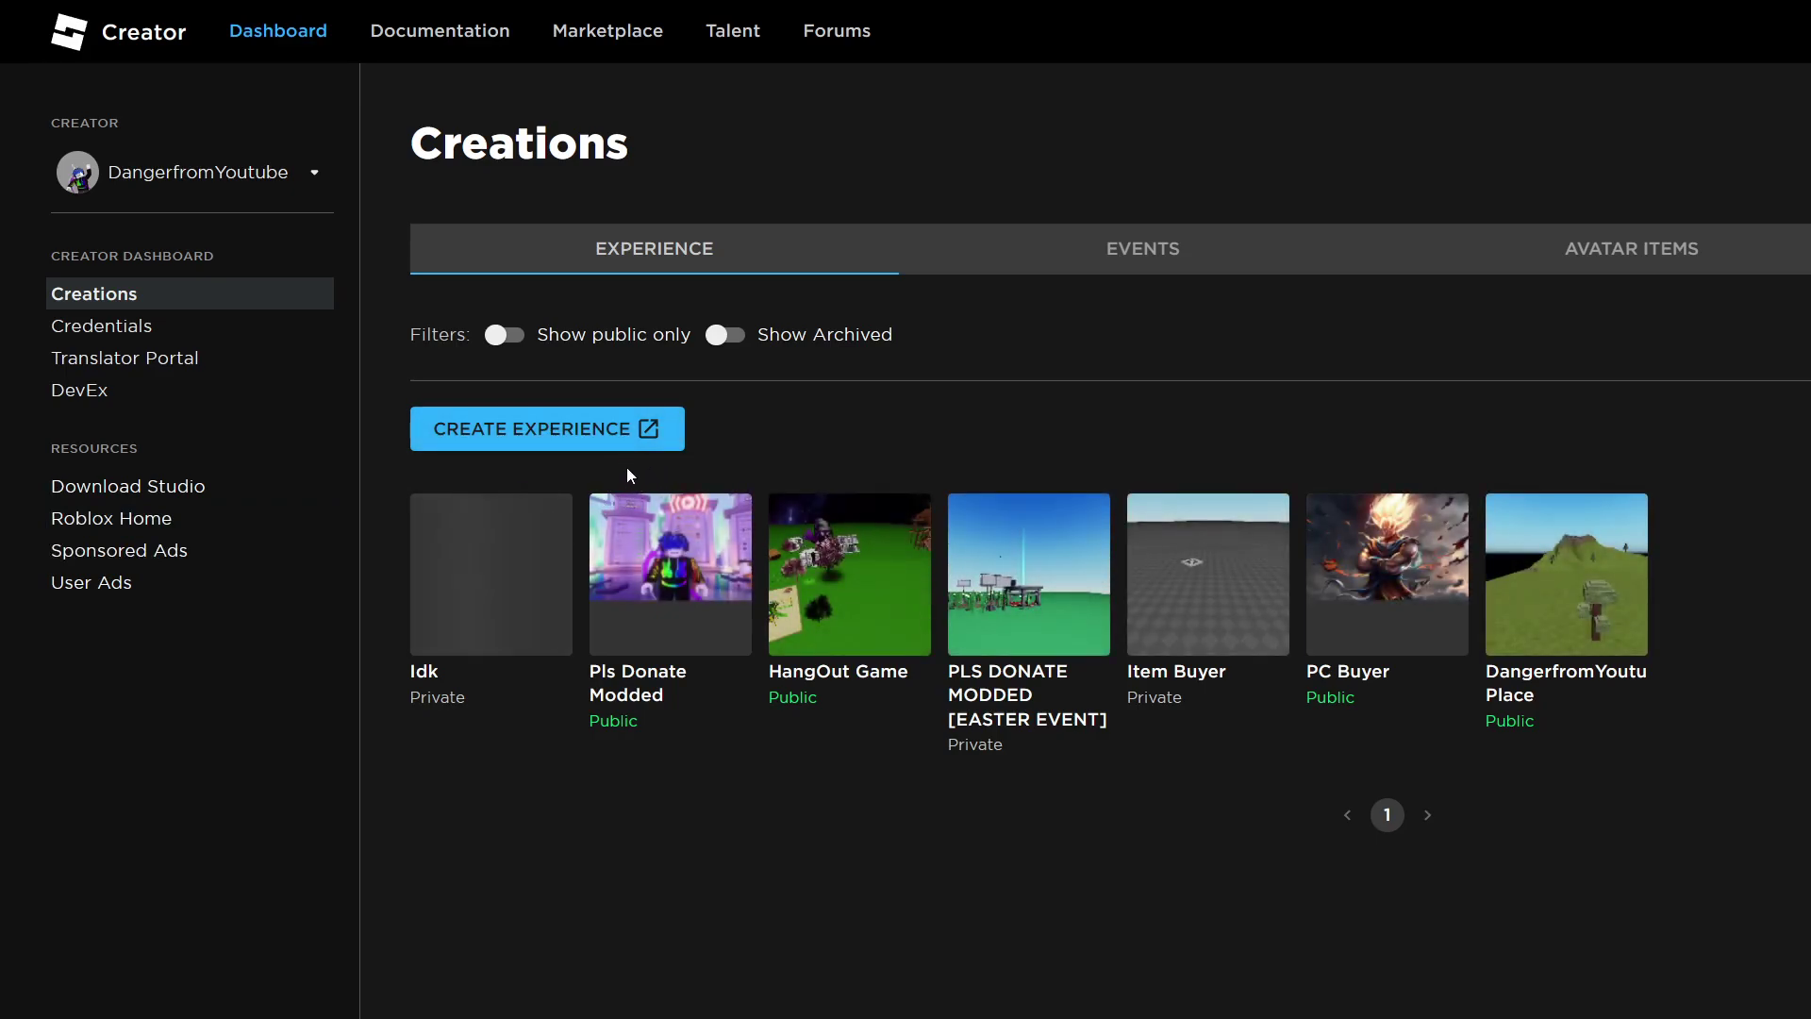
# Step: Make the HangOut Game experience private
pyautogui.click(905, 519)
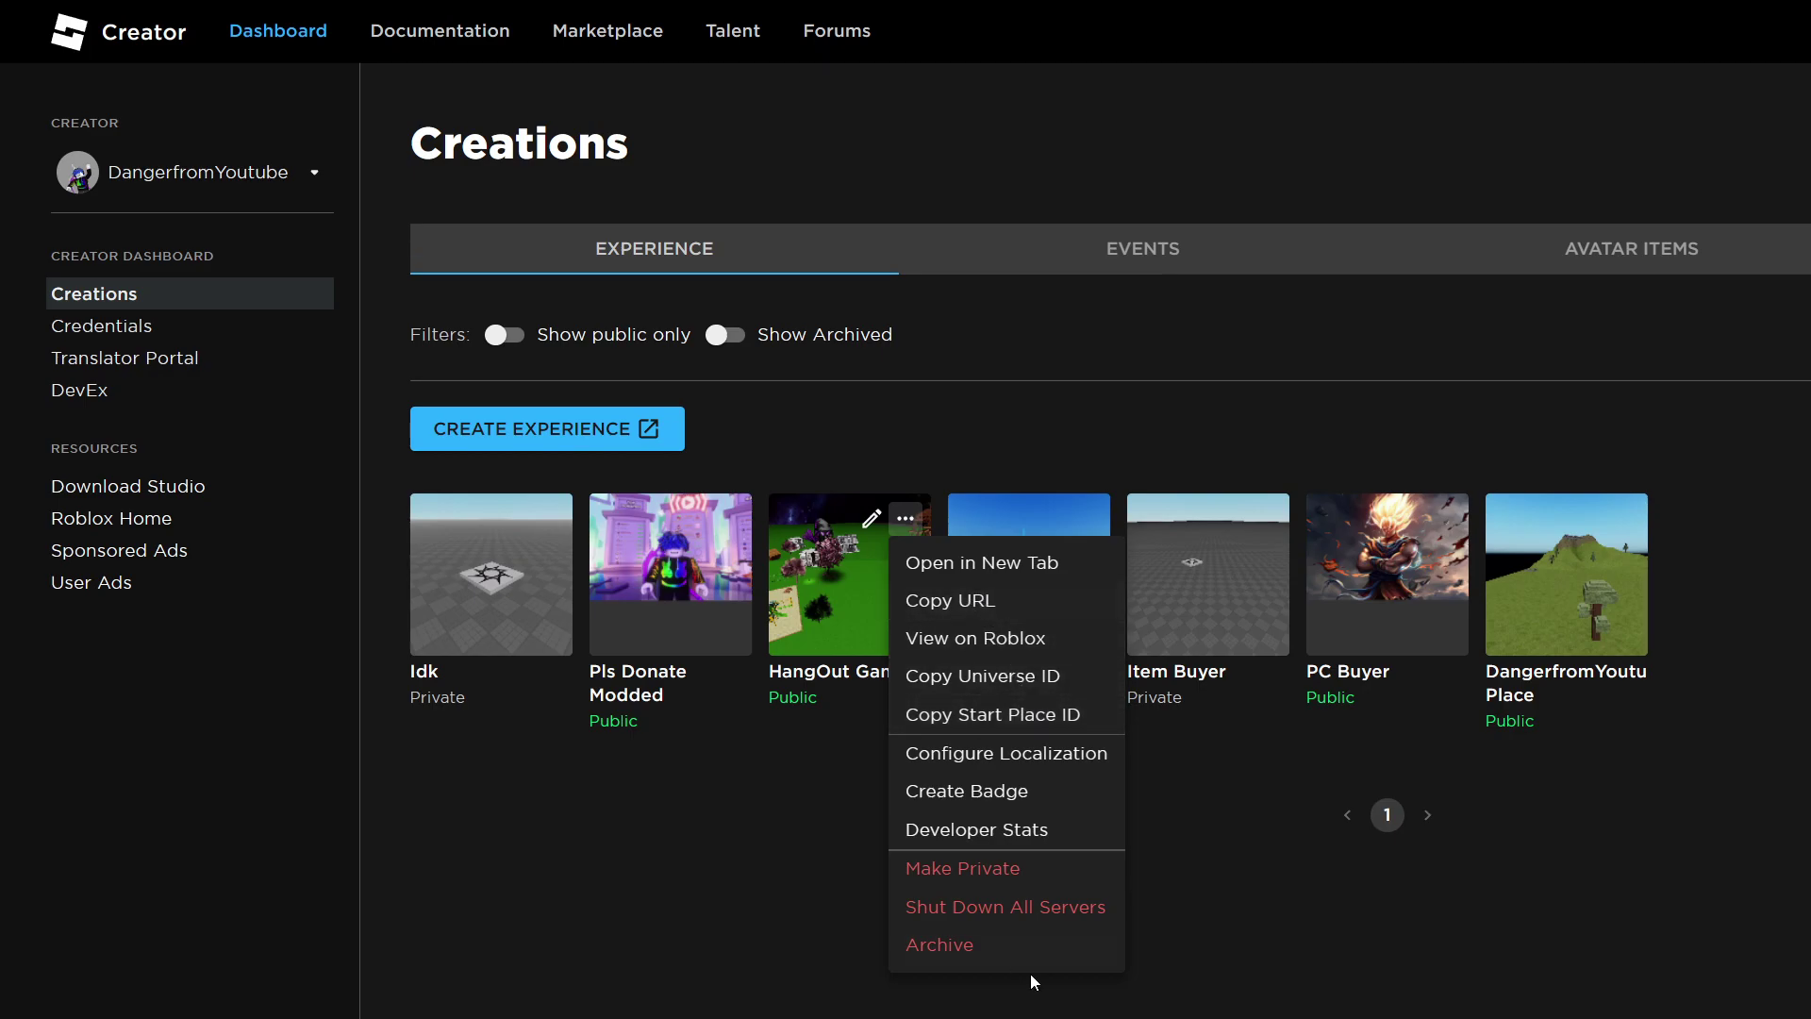
pyautogui.click(1007, 875)
pyautogui.click(1259, 766)
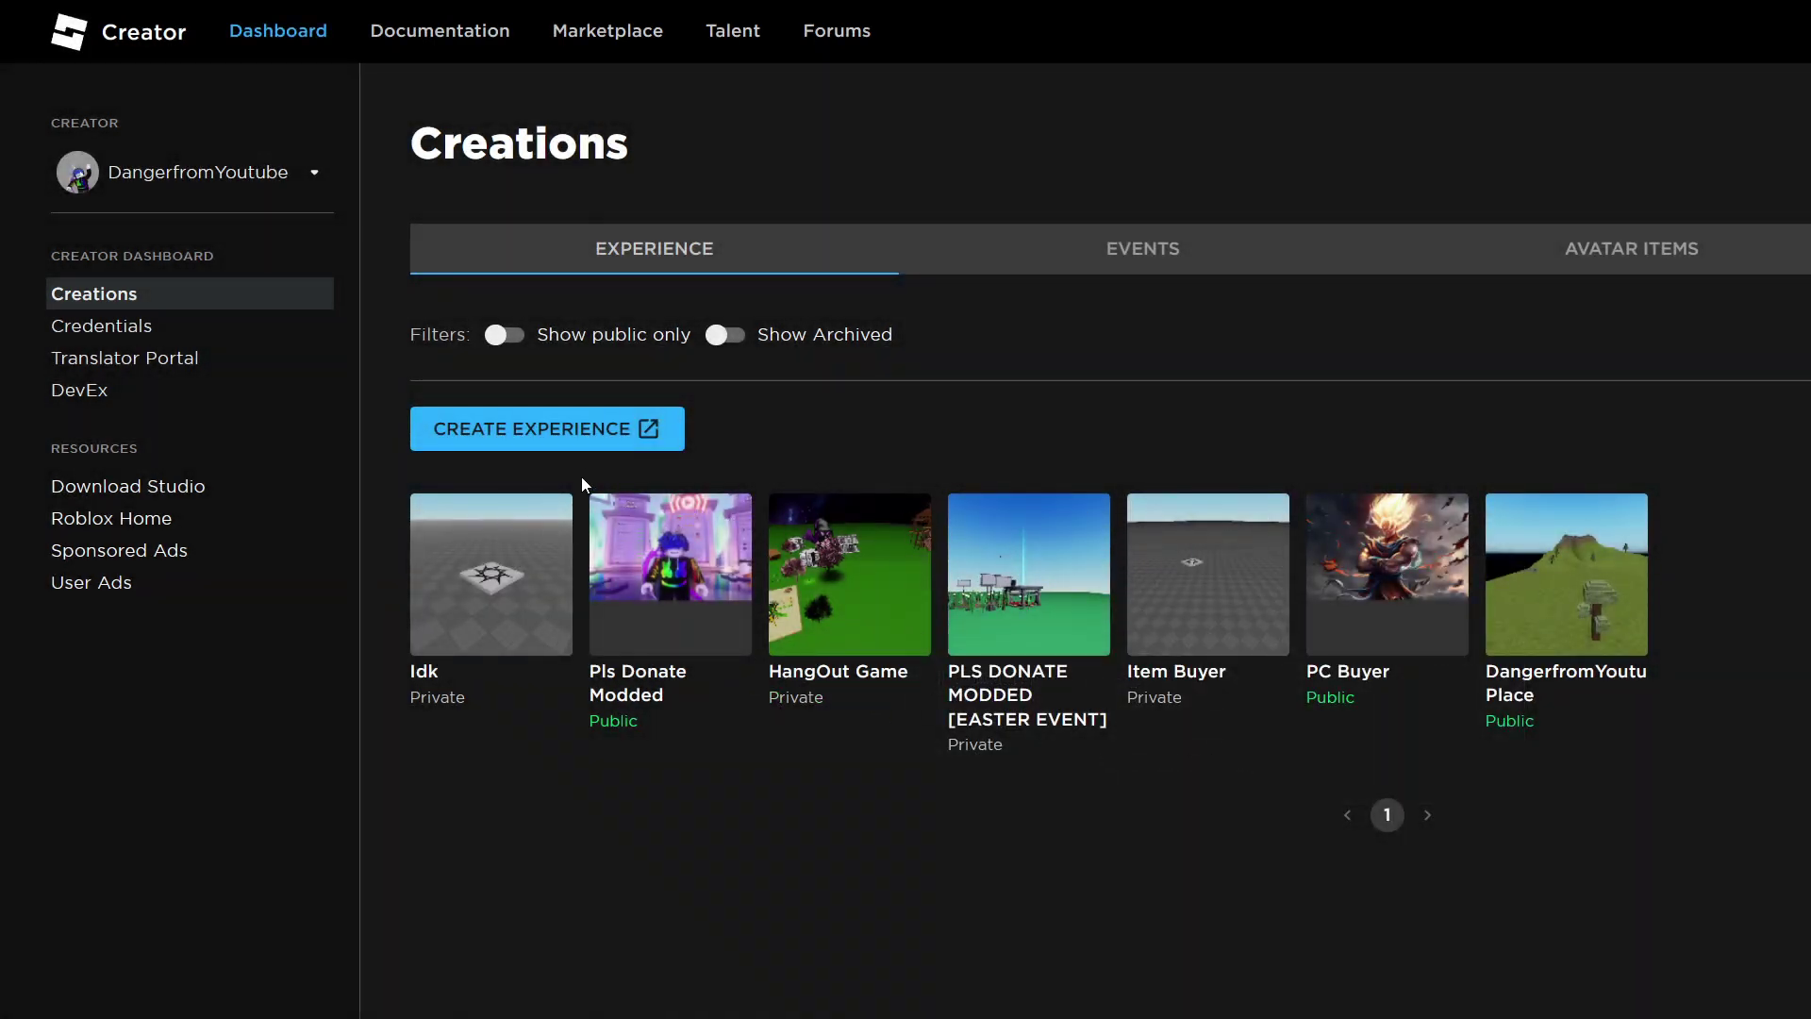
# Step: Launch Roblox Studio to create a new experience, and glance at the events before returning to the experience list
pyautogui.click(579, 455)
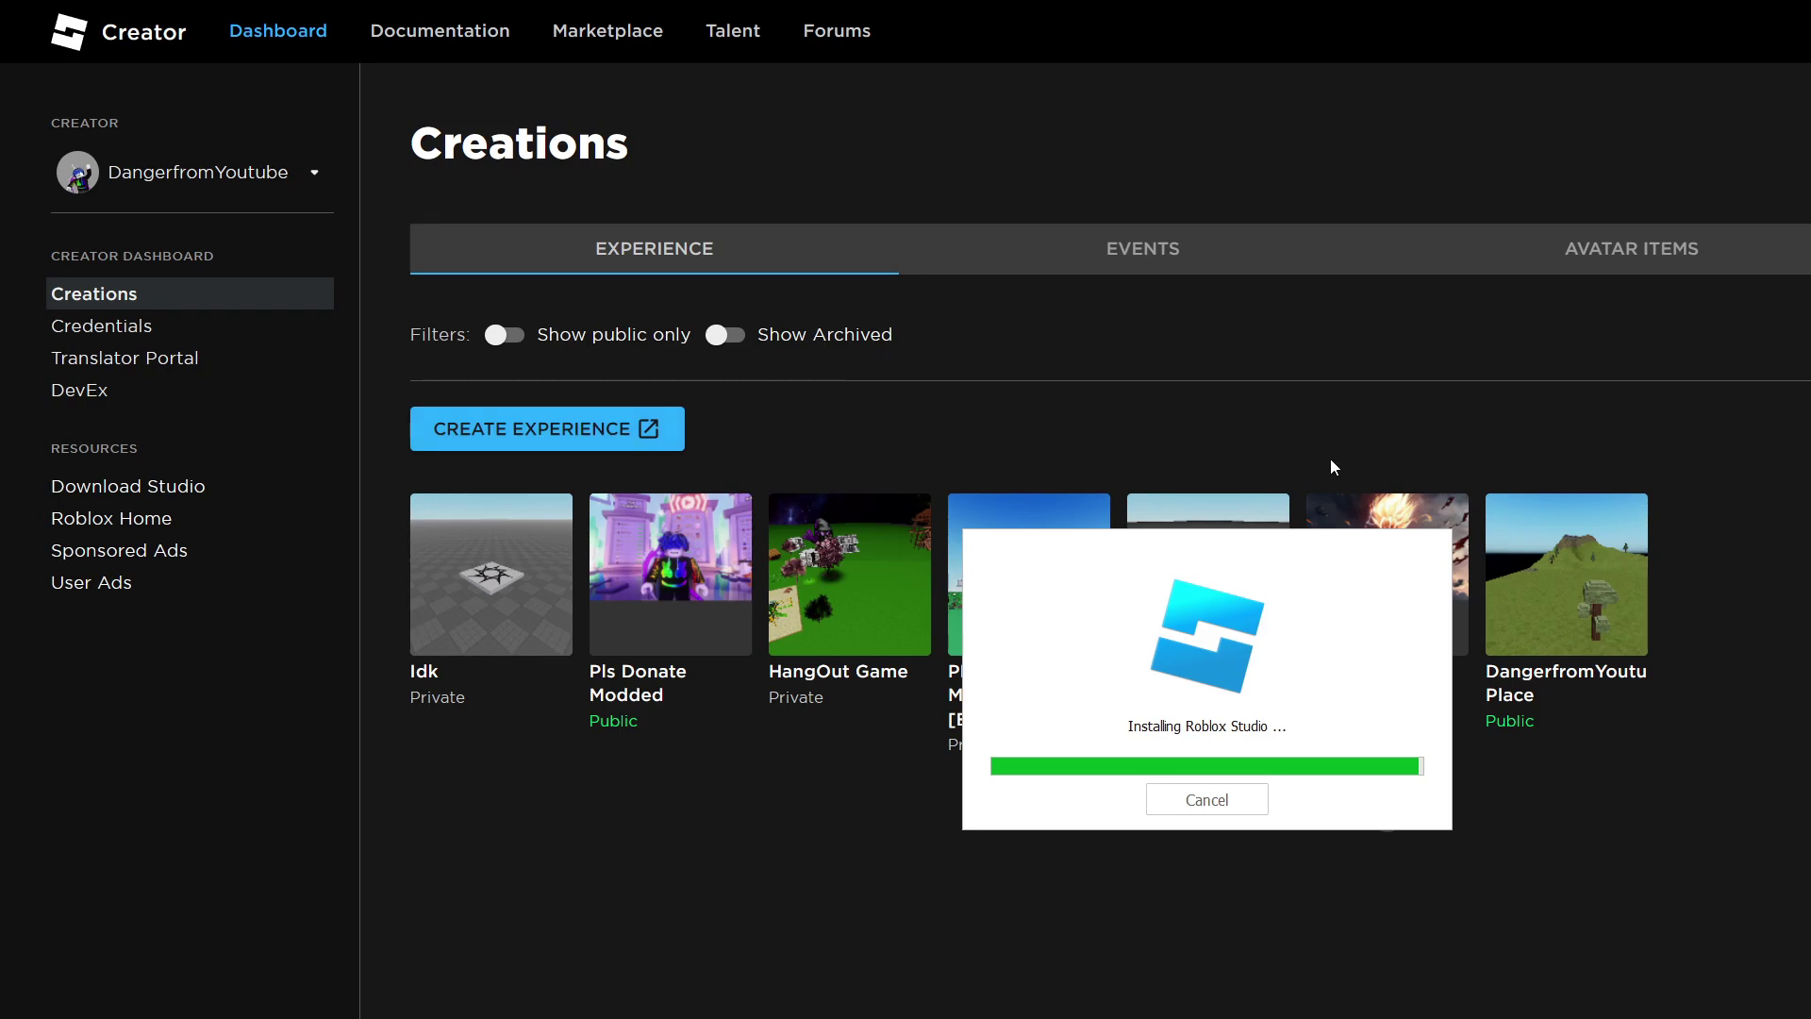
pyautogui.click(1106, 272)
pyautogui.click(746, 272)
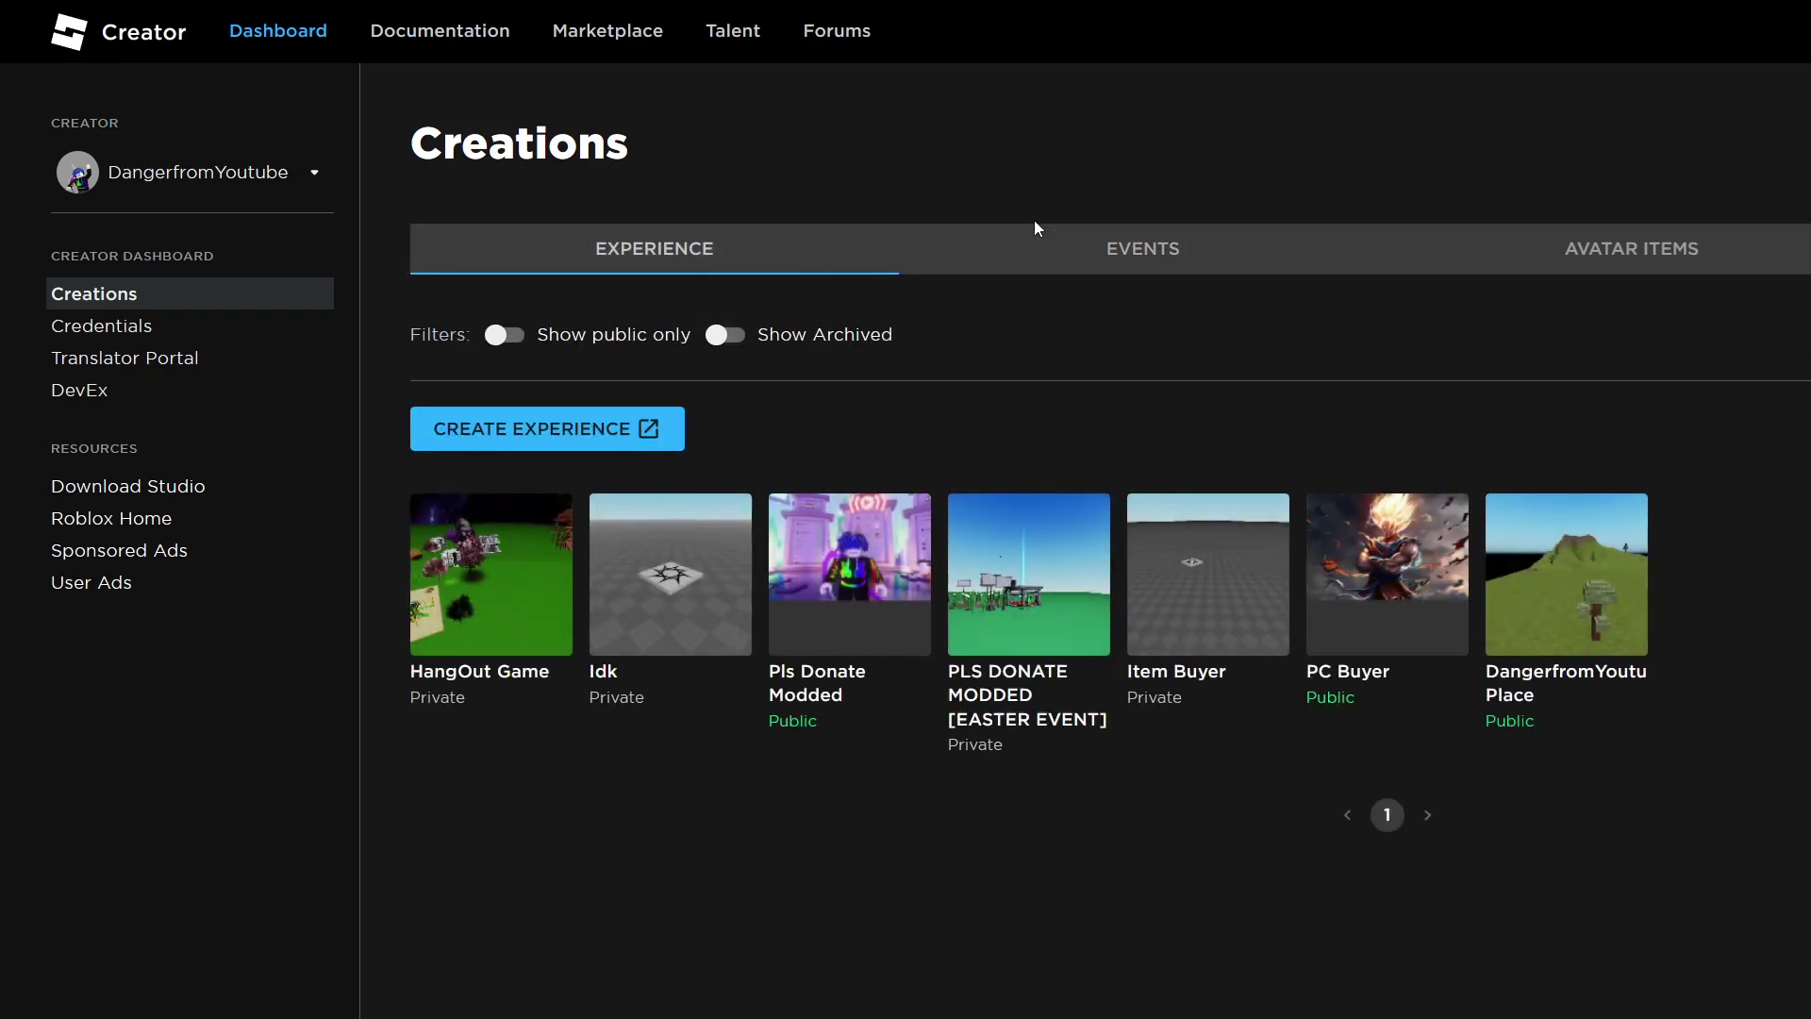
# Step: Look through the past, draft and upcoming events and examine the form for creating an event
pyautogui.click(1033, 231)
pyautogui.click(677, 330)
pyautogui.click(851, 330)
pyautogui.click(515, 345)
pyautogui.click(510, 411)
pyautogui.scroll(-8, 1026, 642)
pyautogui.scroll(8, 747, 557)
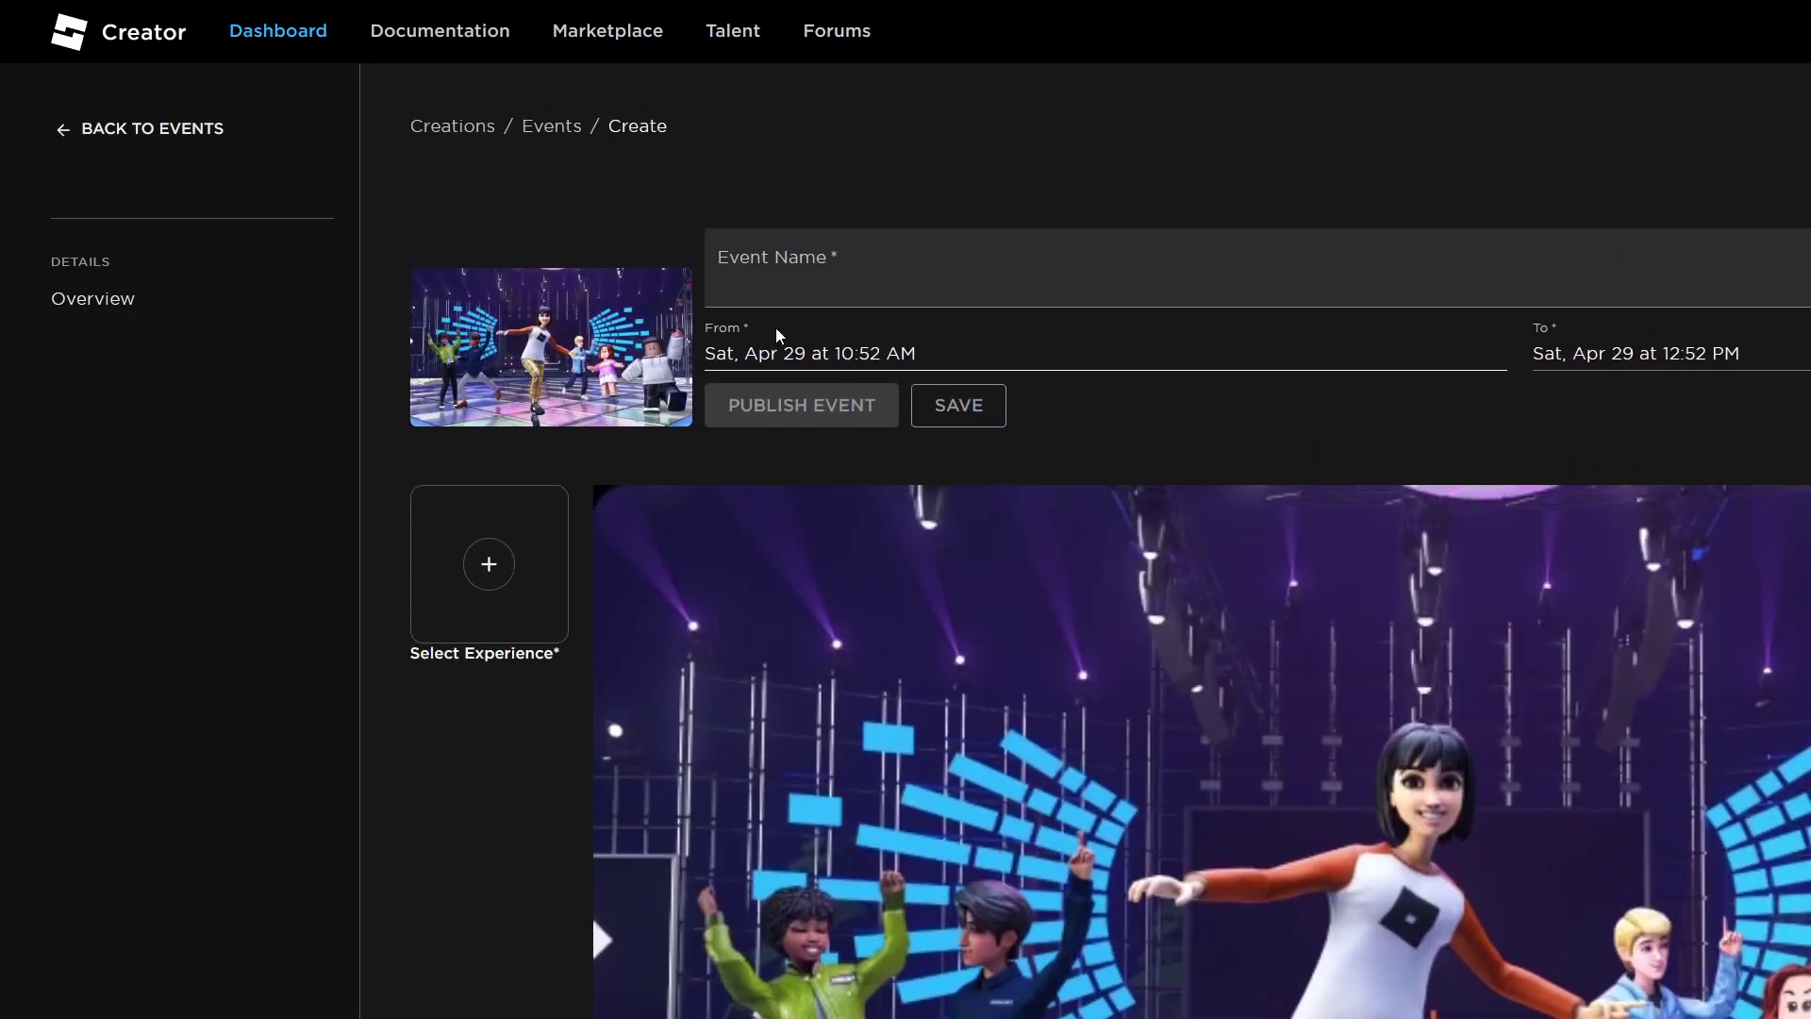
# Step: Check which experiences can be chosen for the new event, leave the form without saving and return to the experience list
pyautogui.click(775, 285)
pyautogui.click(474, 613)
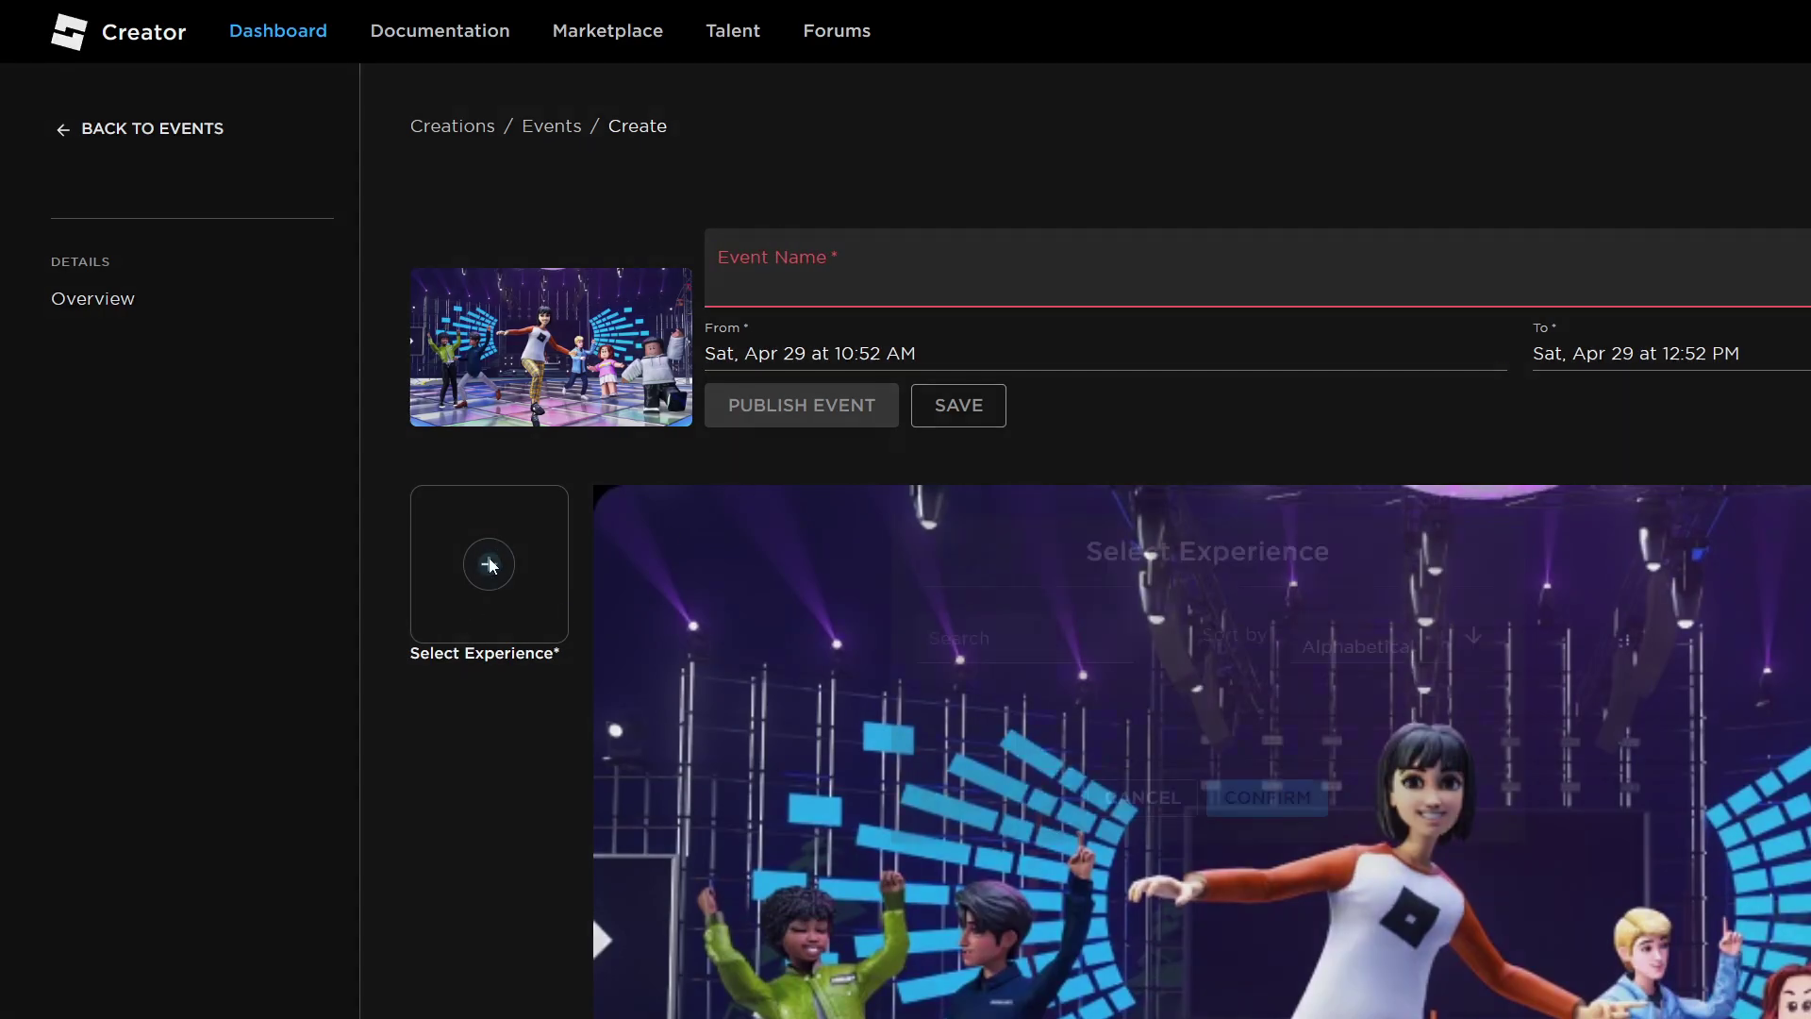
pyautogui.scroll(-10, 1047, 650)
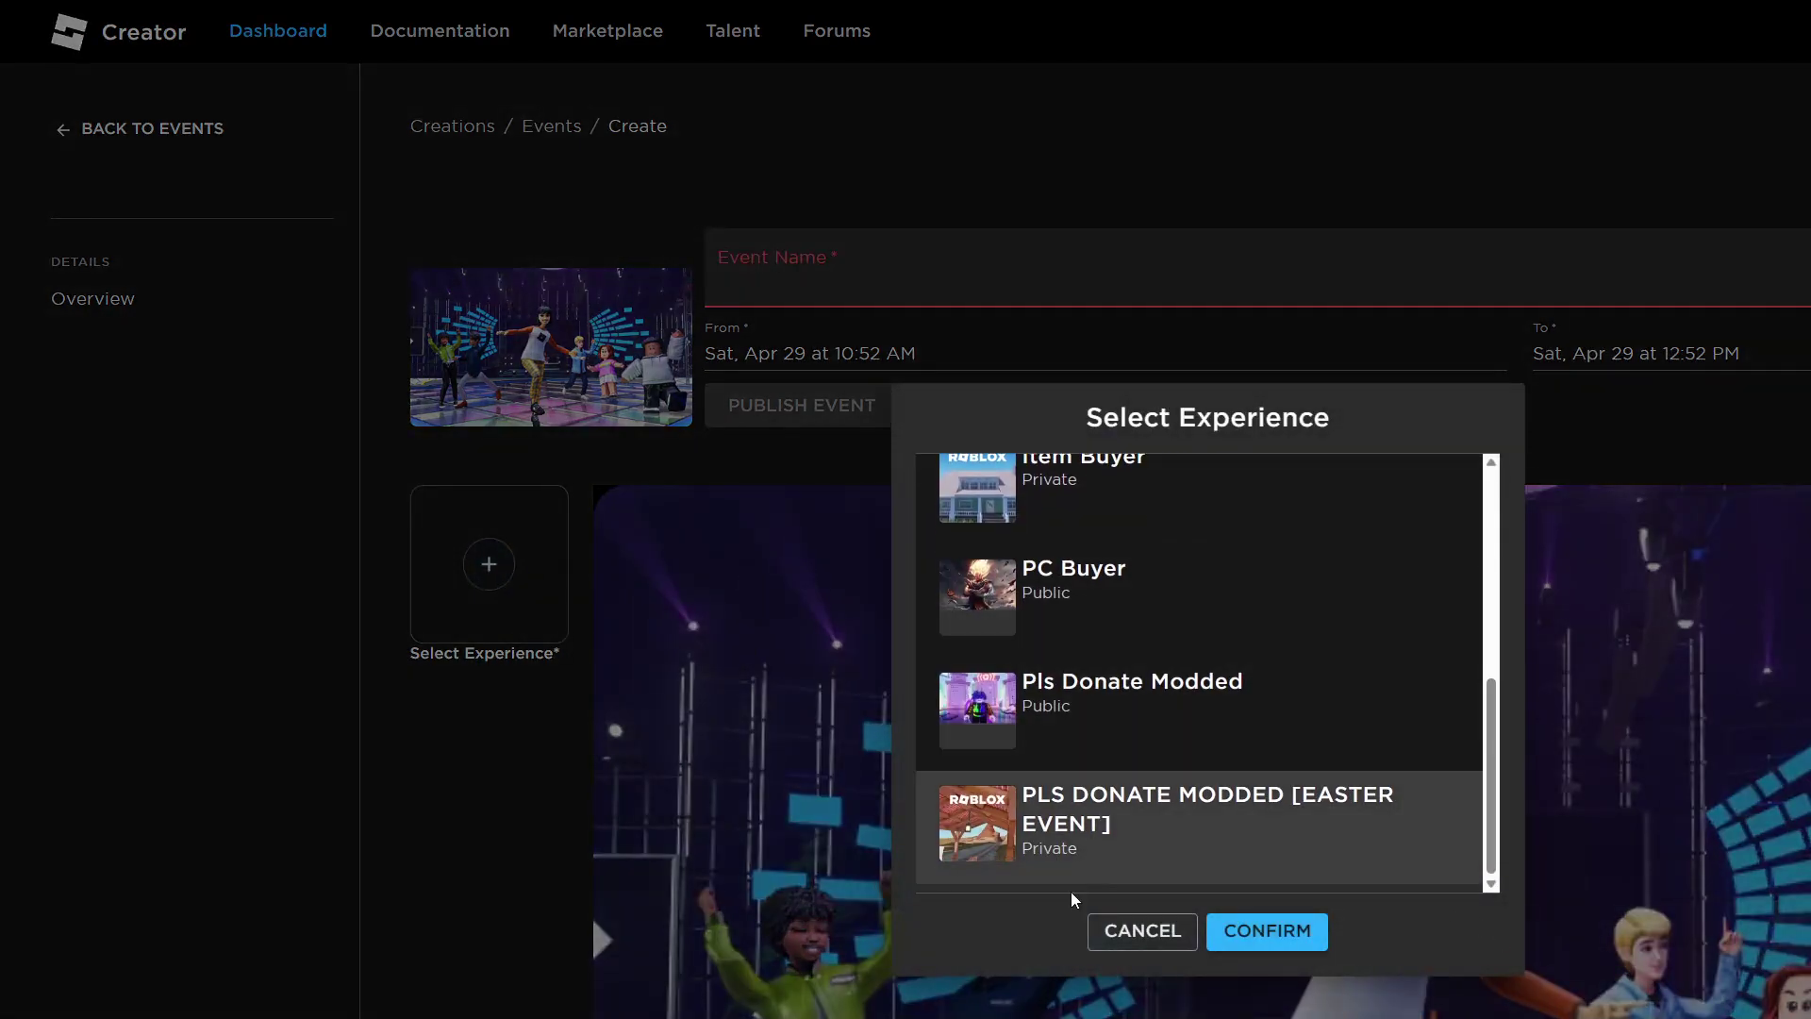
pyautogui.click(1138, 934)
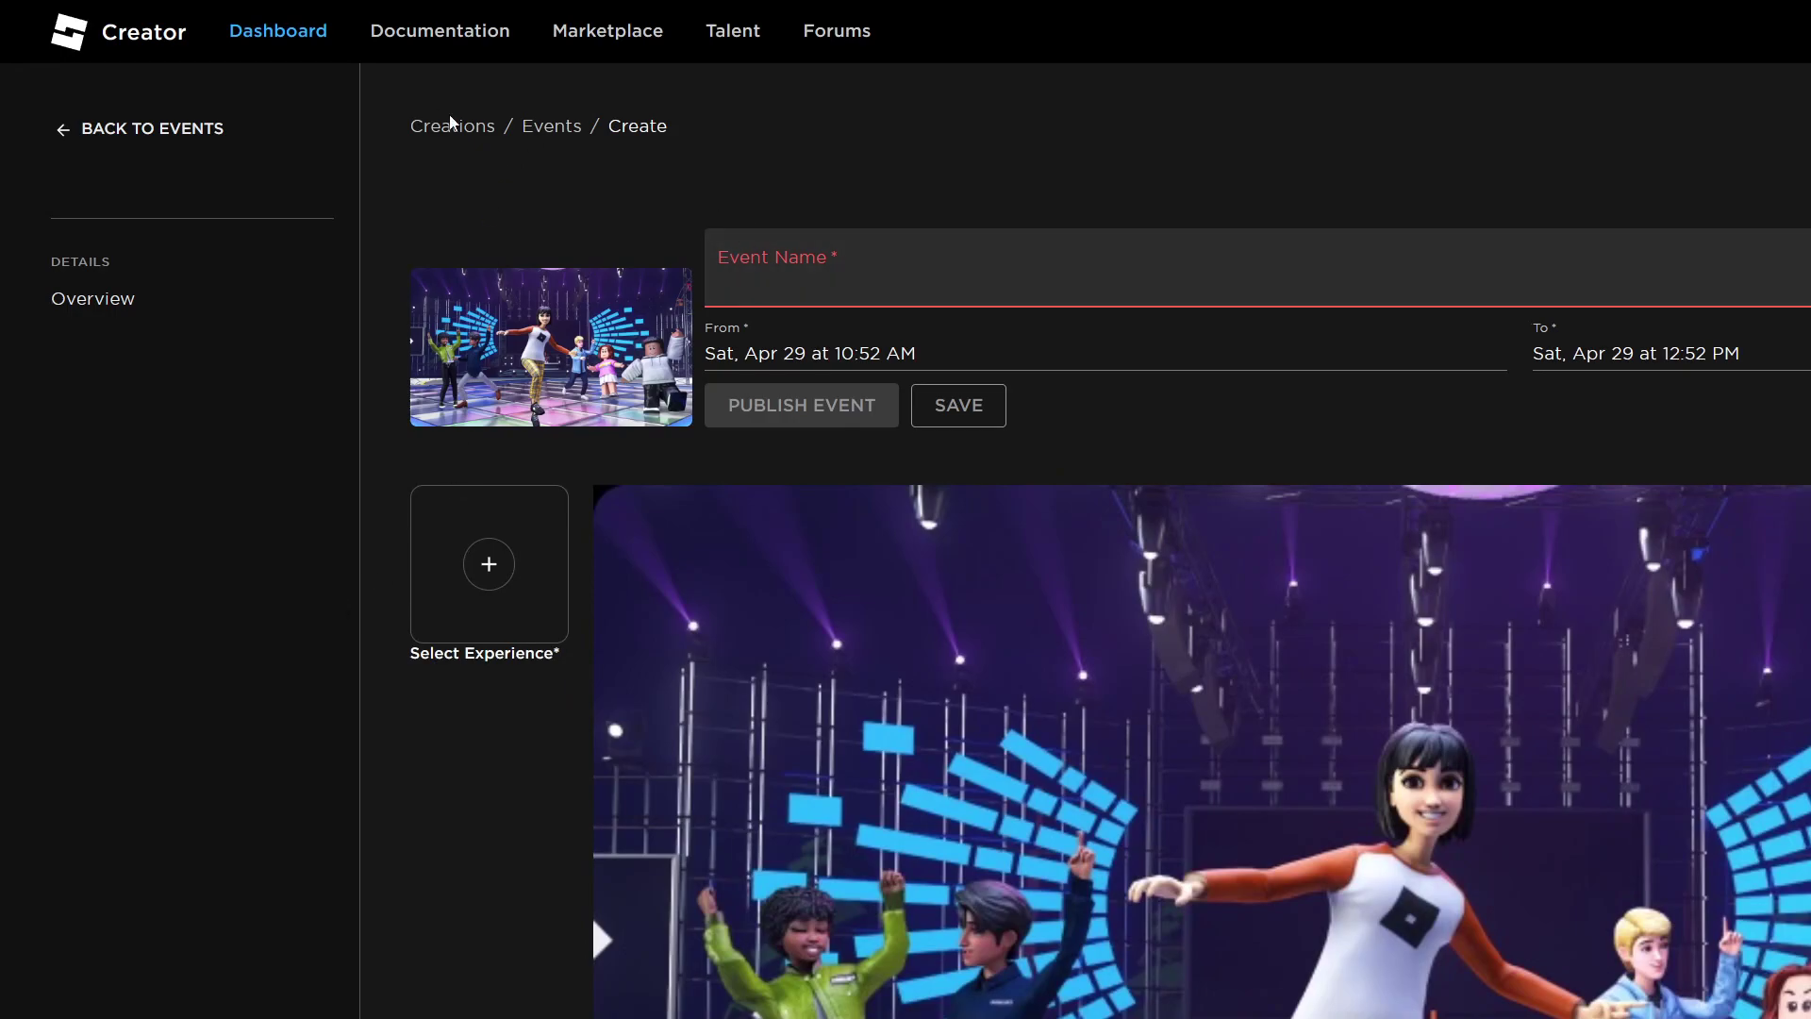
pyautogui.click(141, 128)
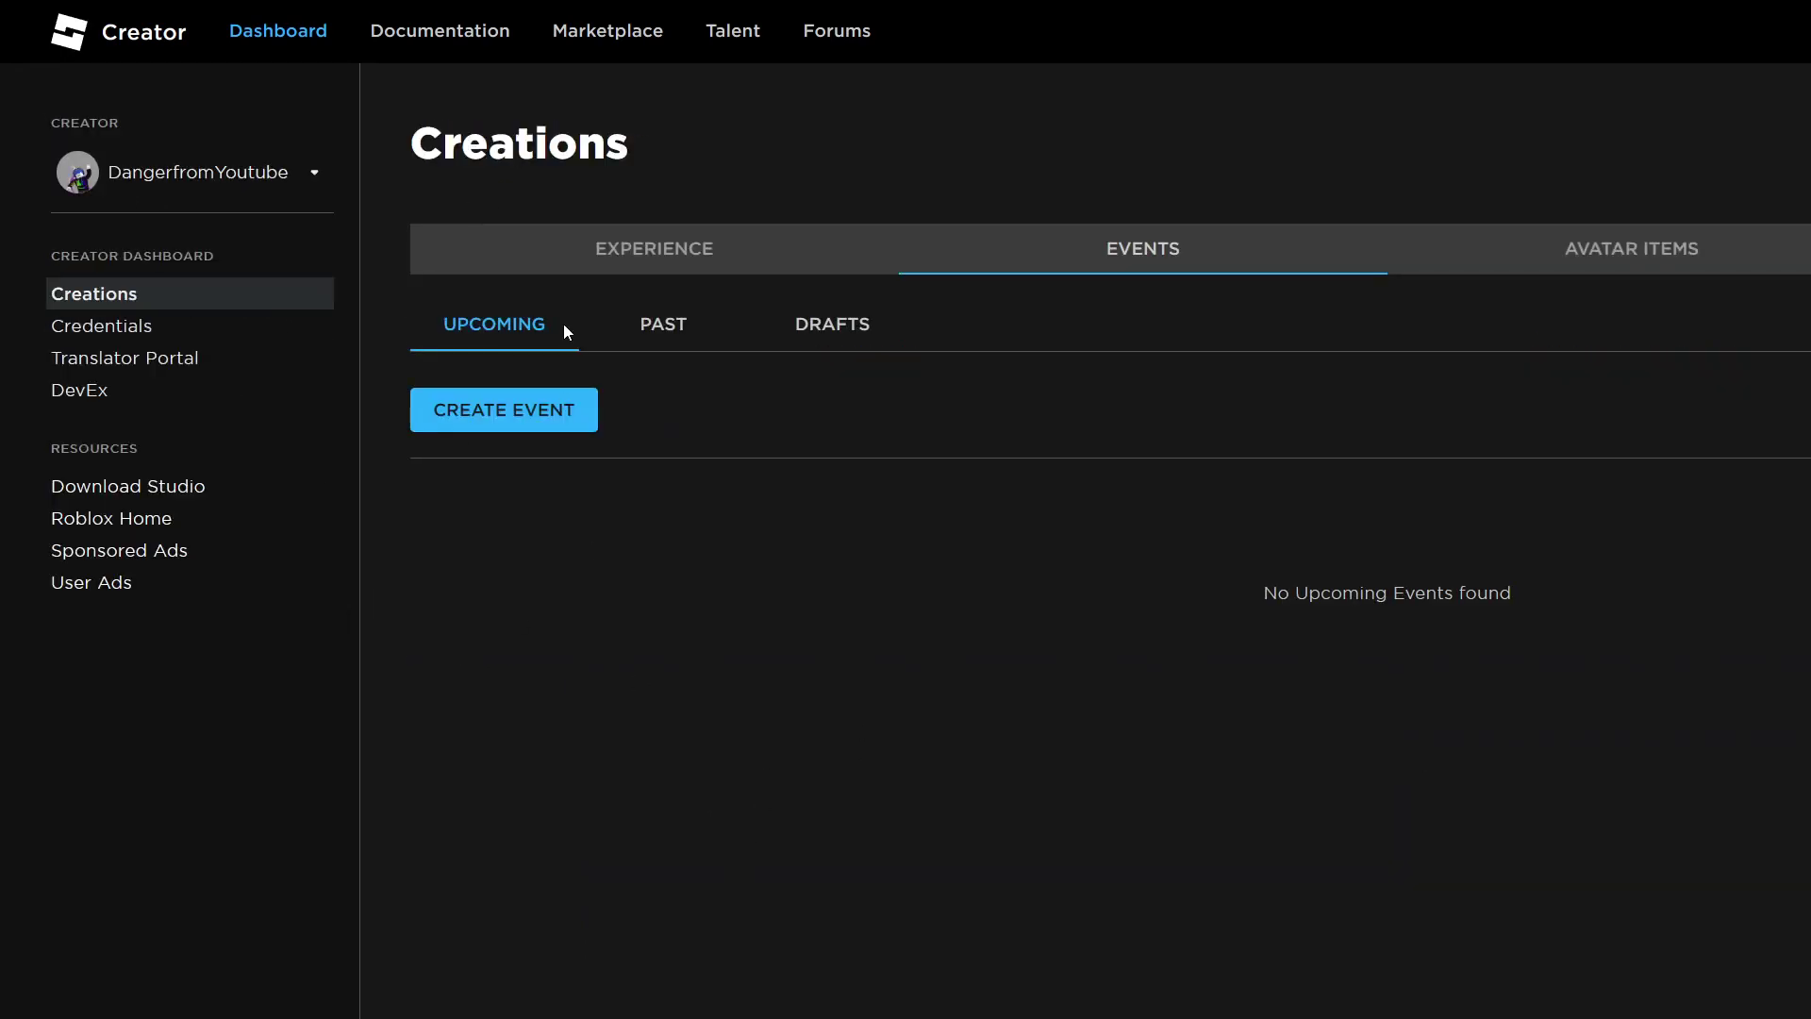
pyautogui.click(631, 250)
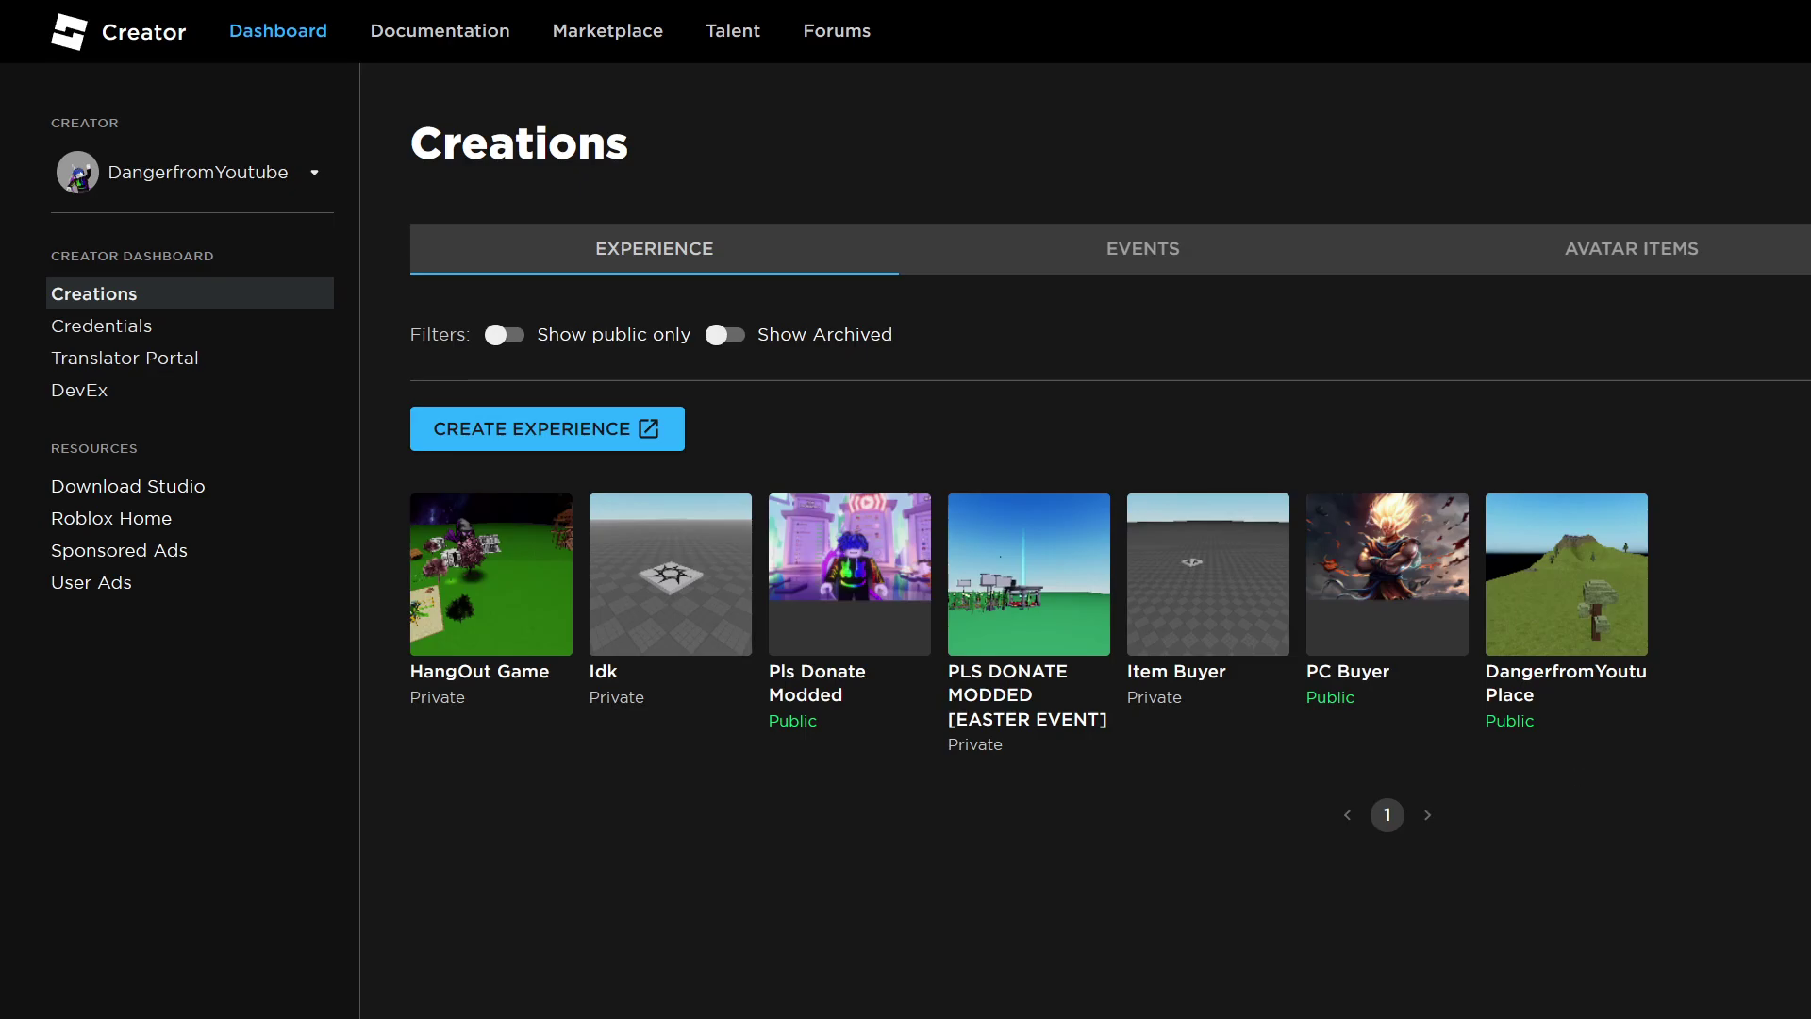
# Step: Leave full screen, start creating a new experience and dismiss the Studio download prompt
pyautogui.doubleClick(1806, 28)
pyautogui.moveTo(1808, 11)
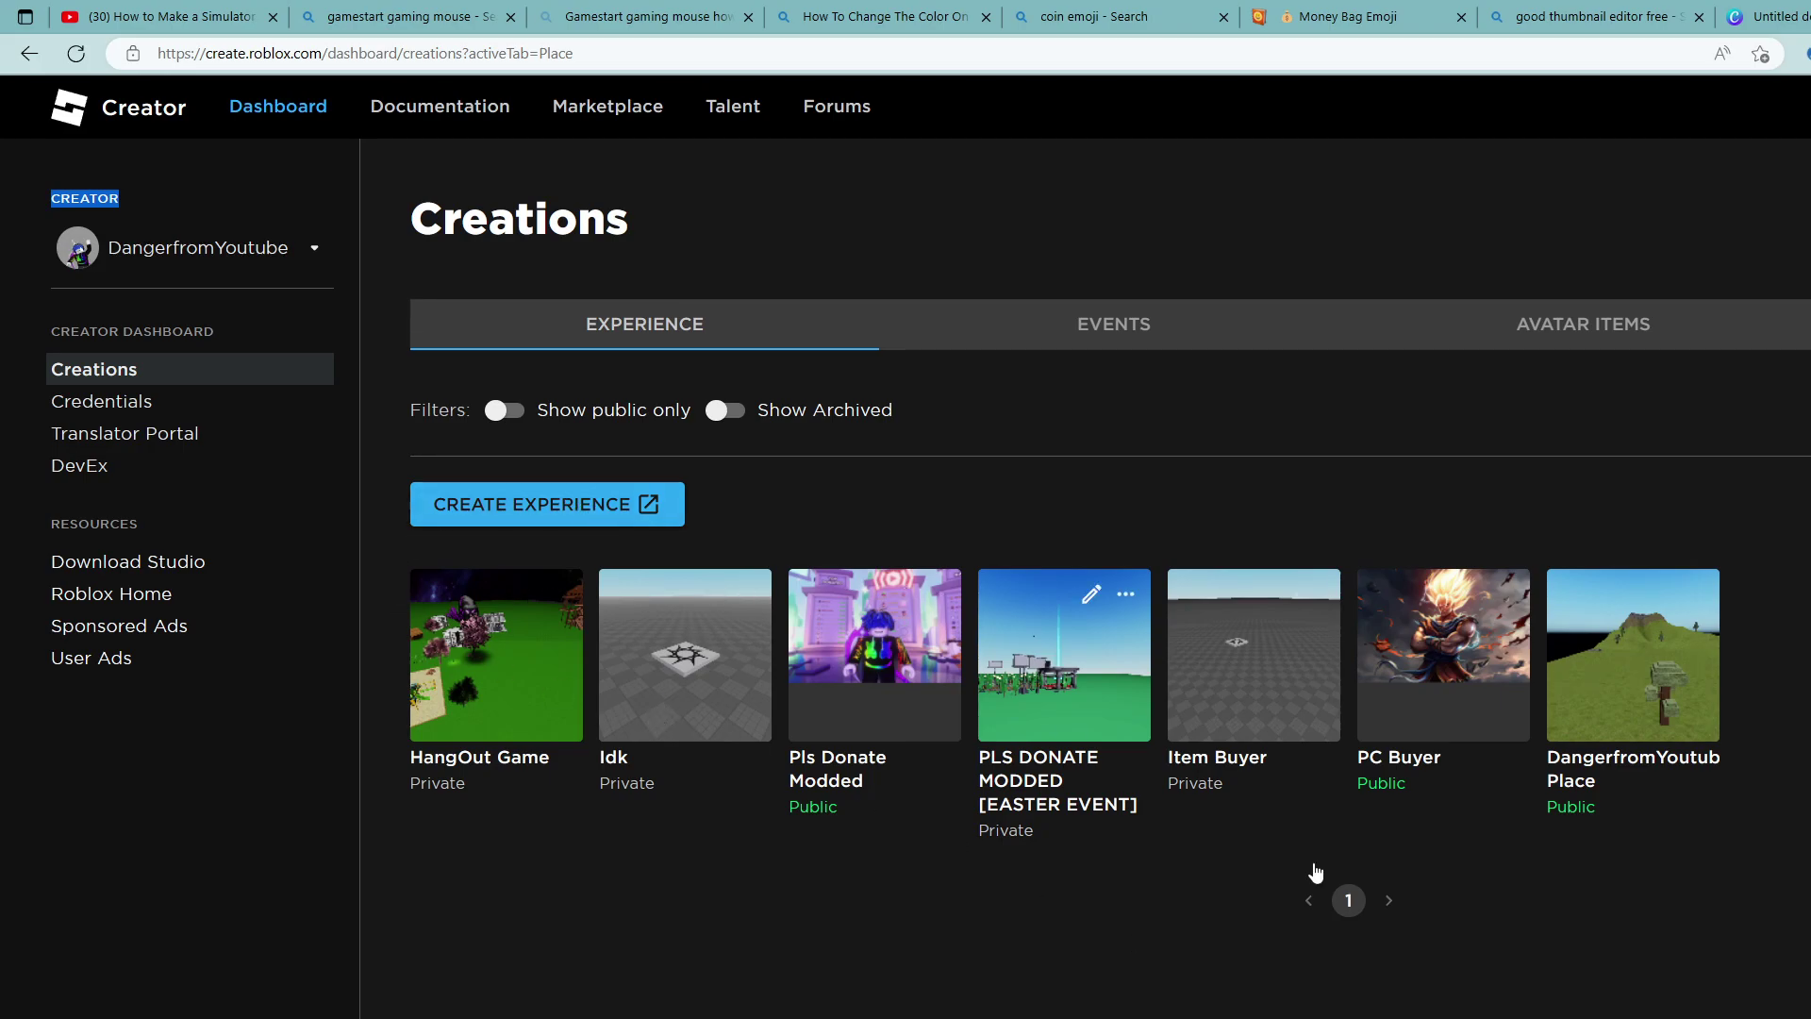
pyautogui.click(604, 506)
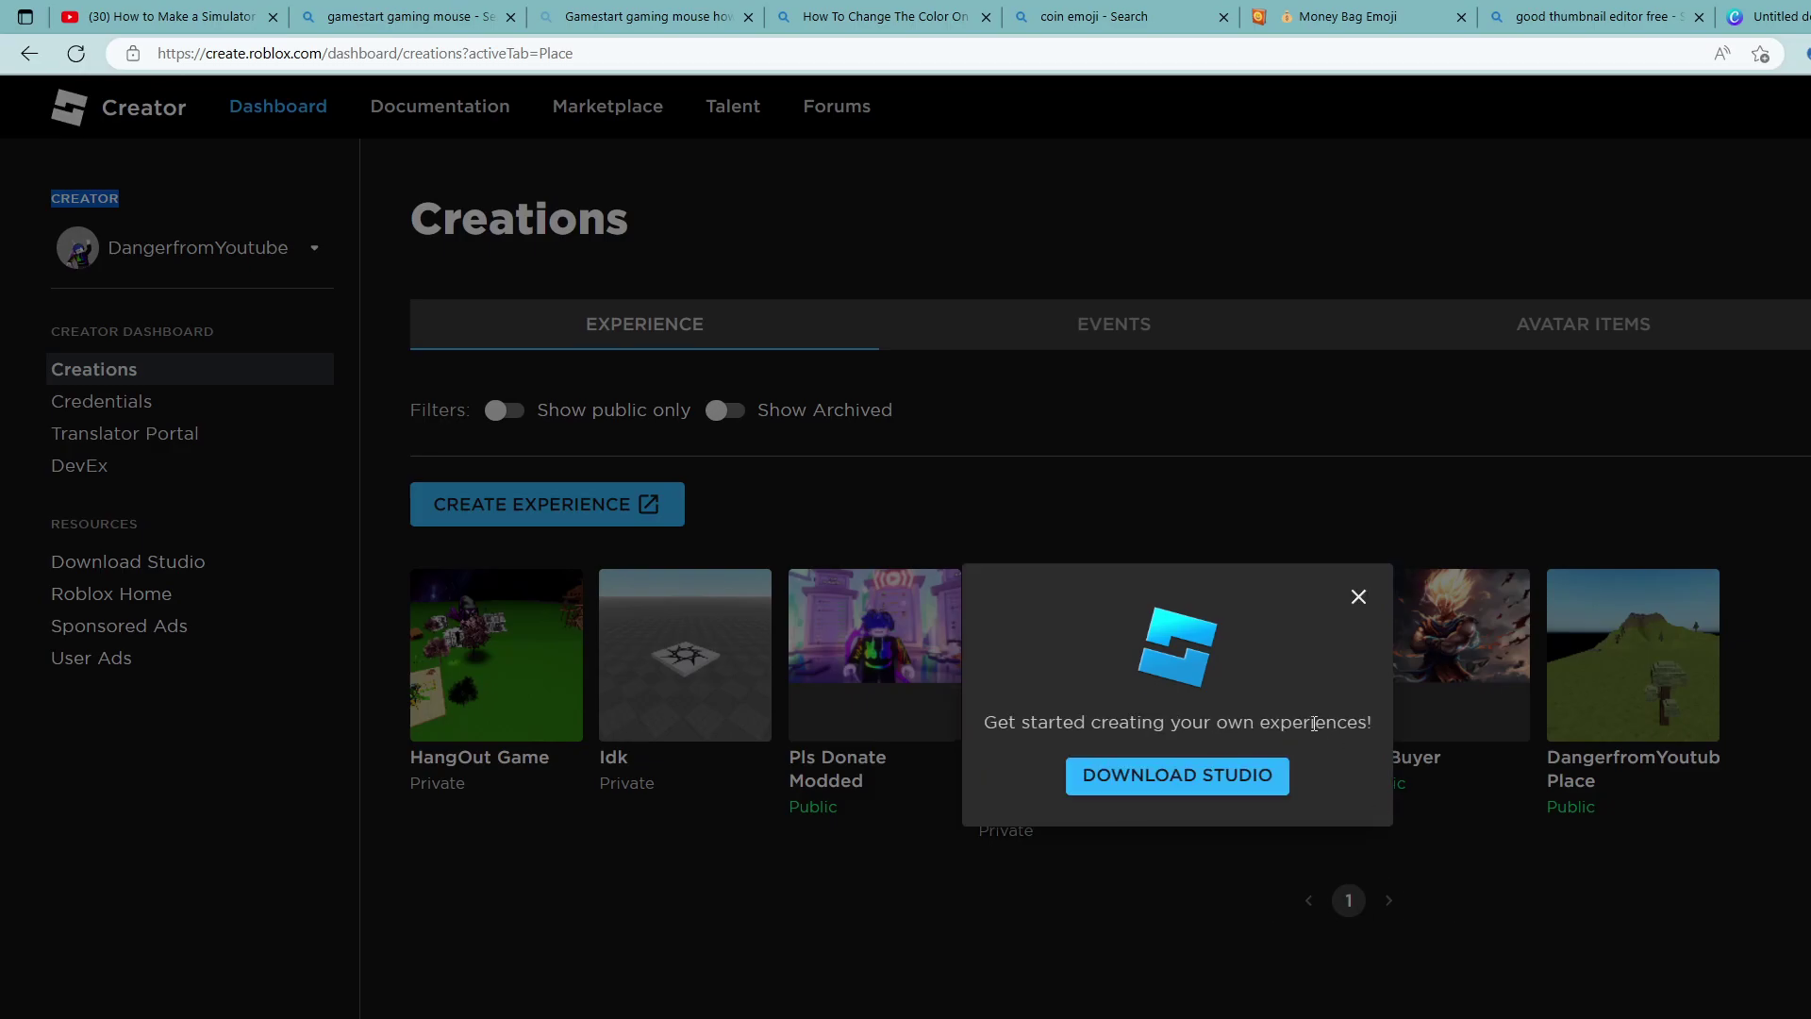
pyautogui.click(1358, 596)
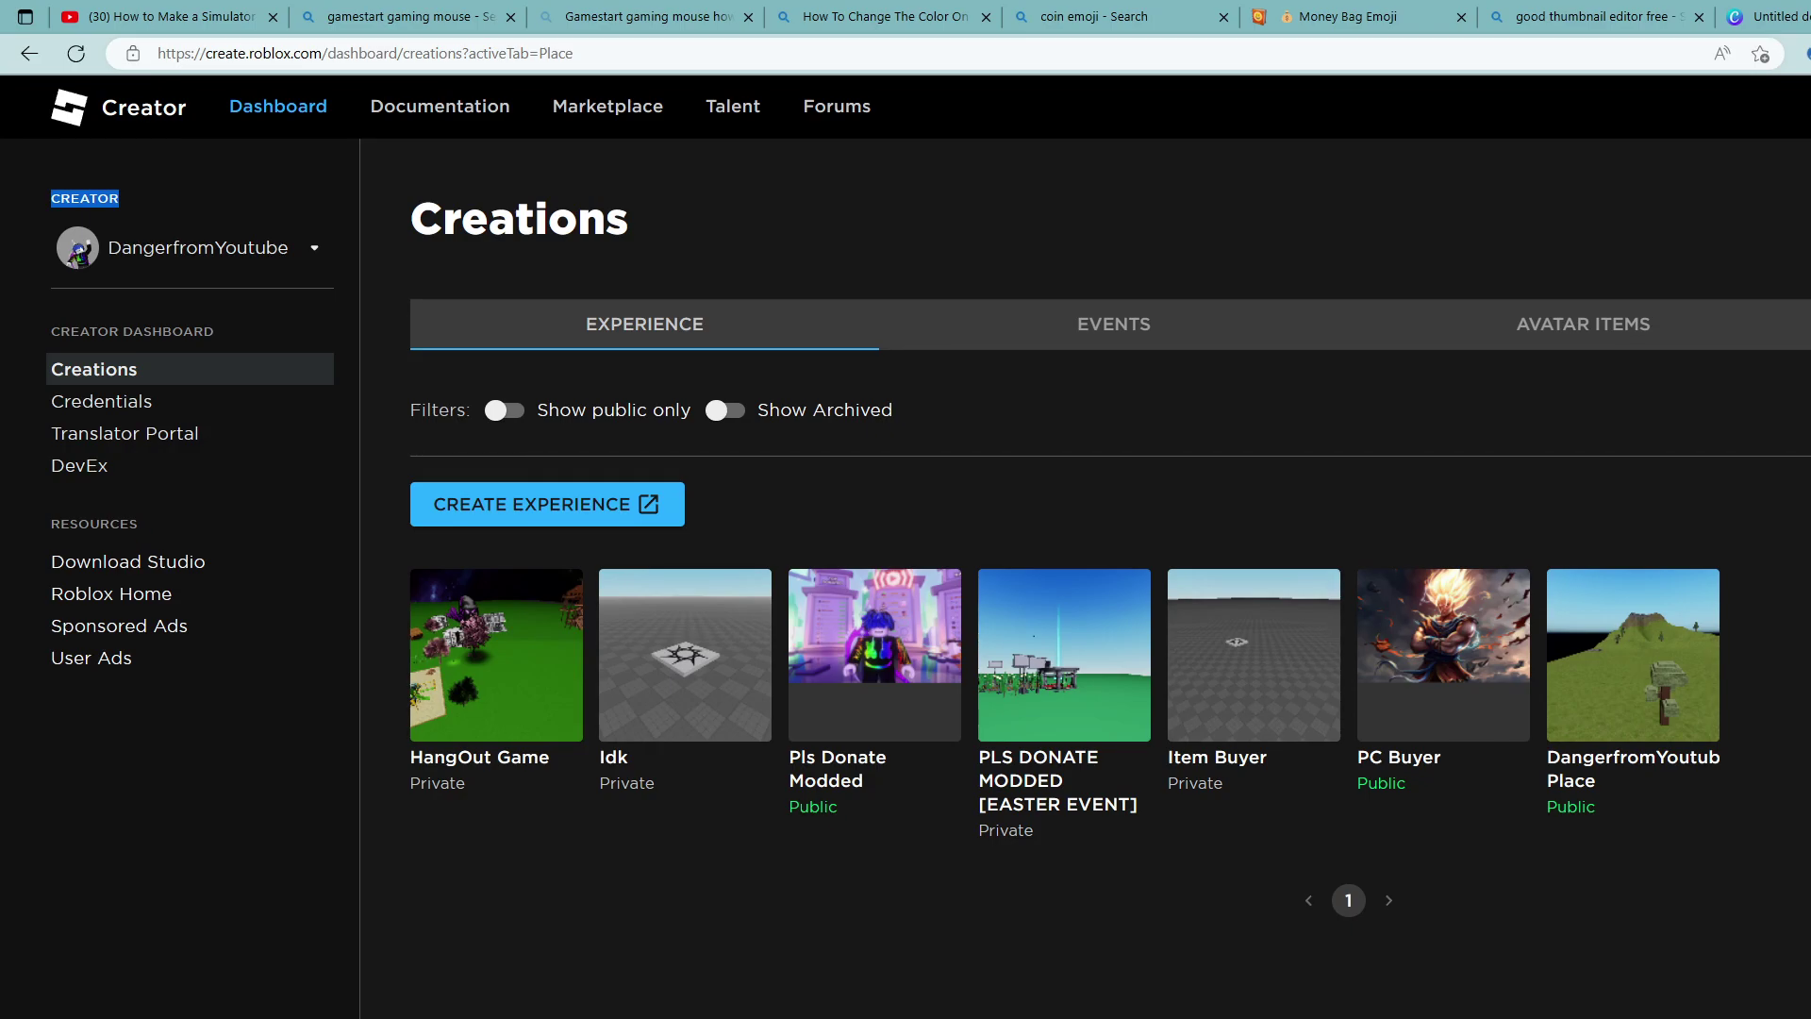
pyautogui.press('F11')
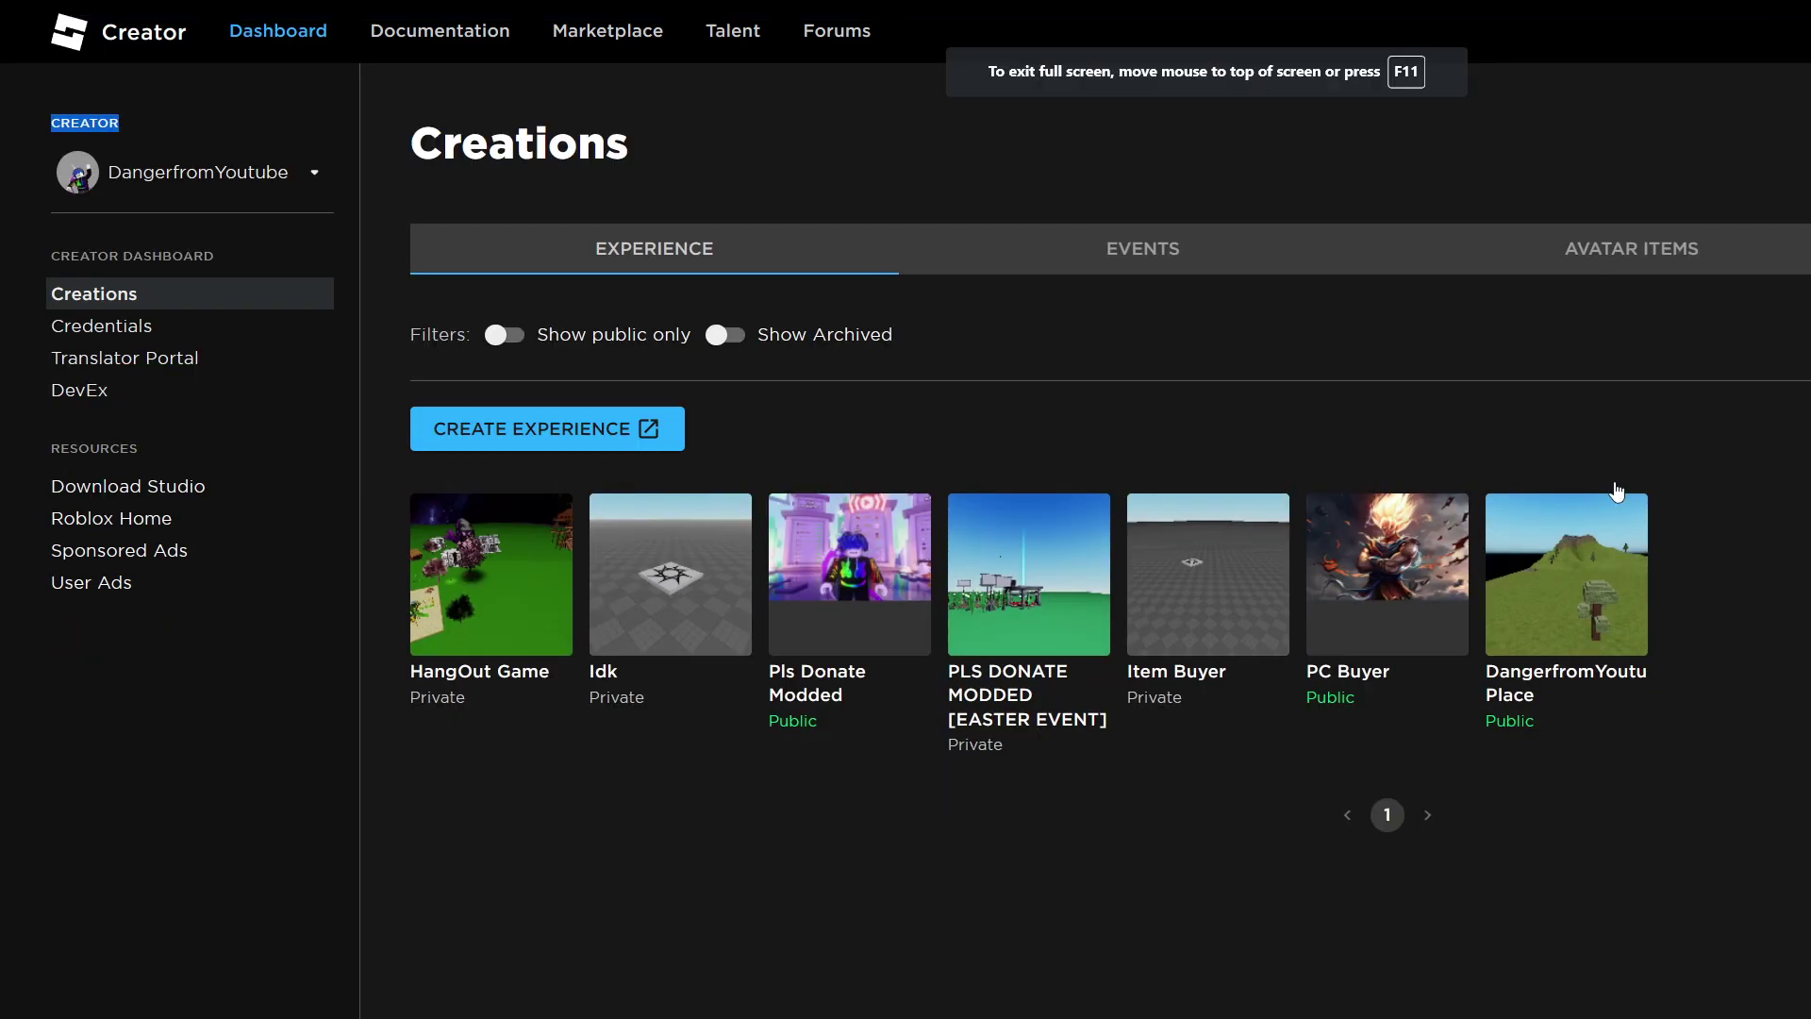
pyautogui.moveTo(1126, 42)
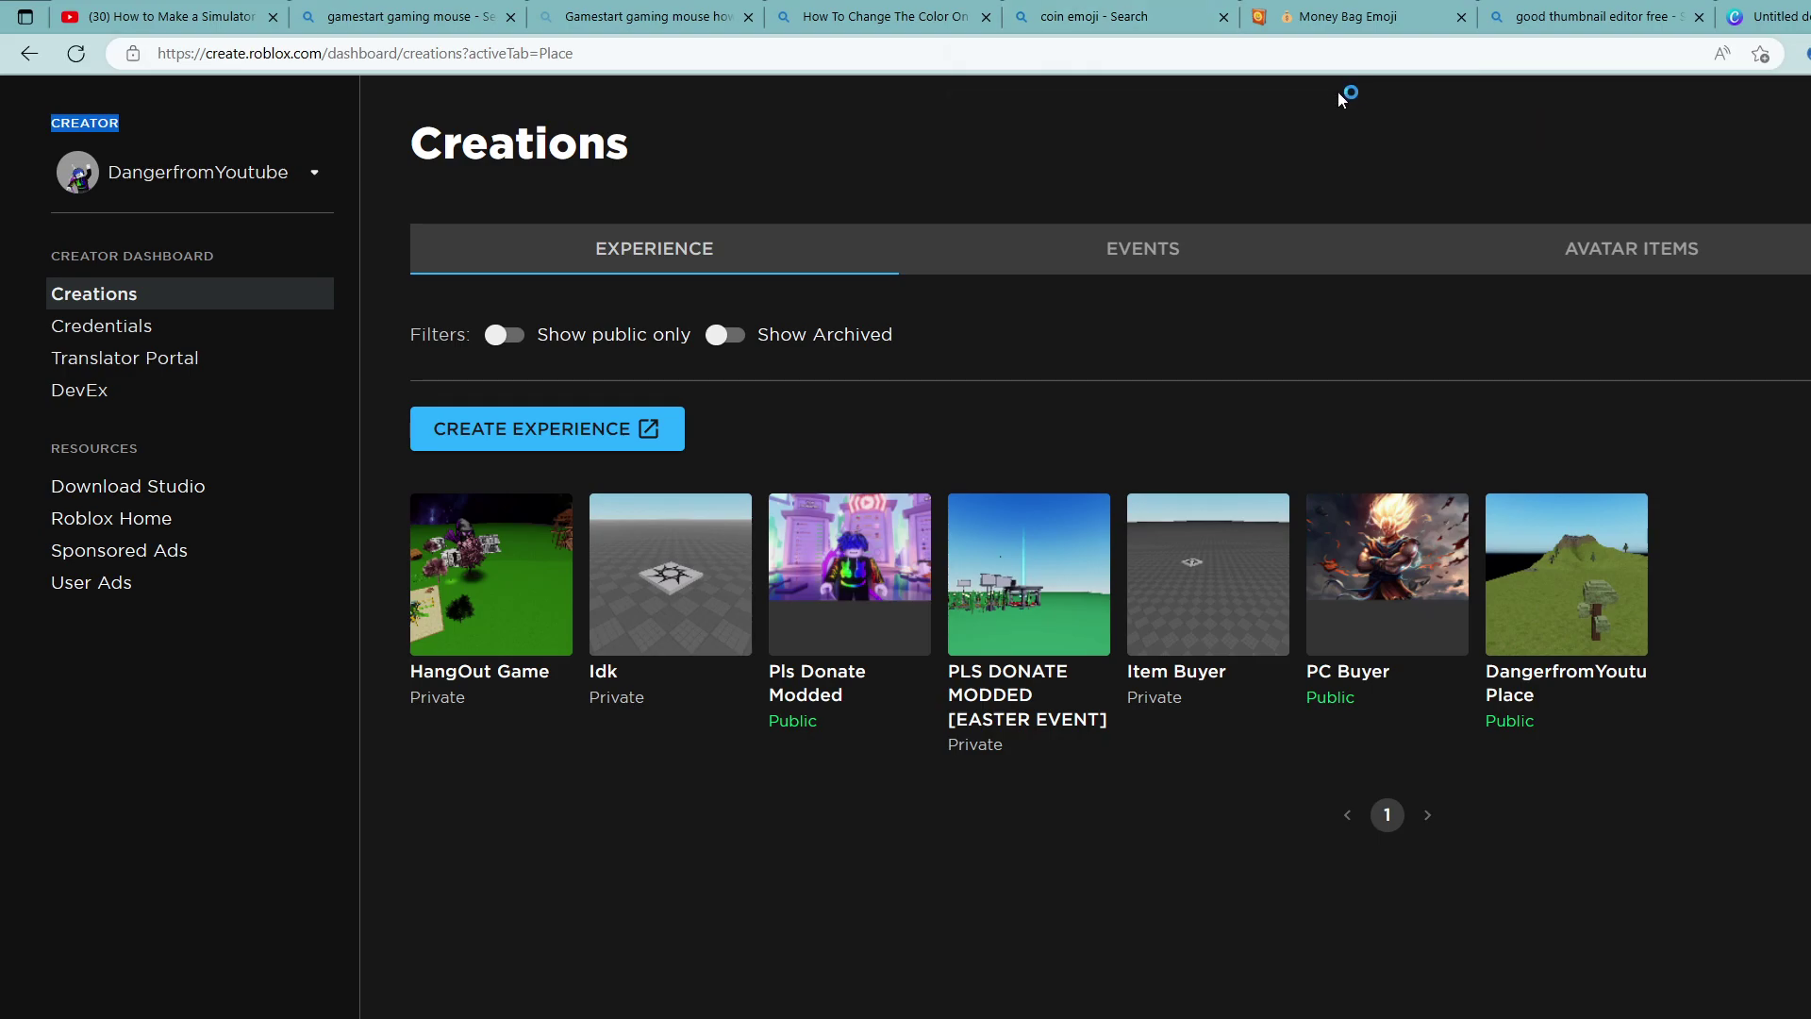
pyautogui.press('F11')
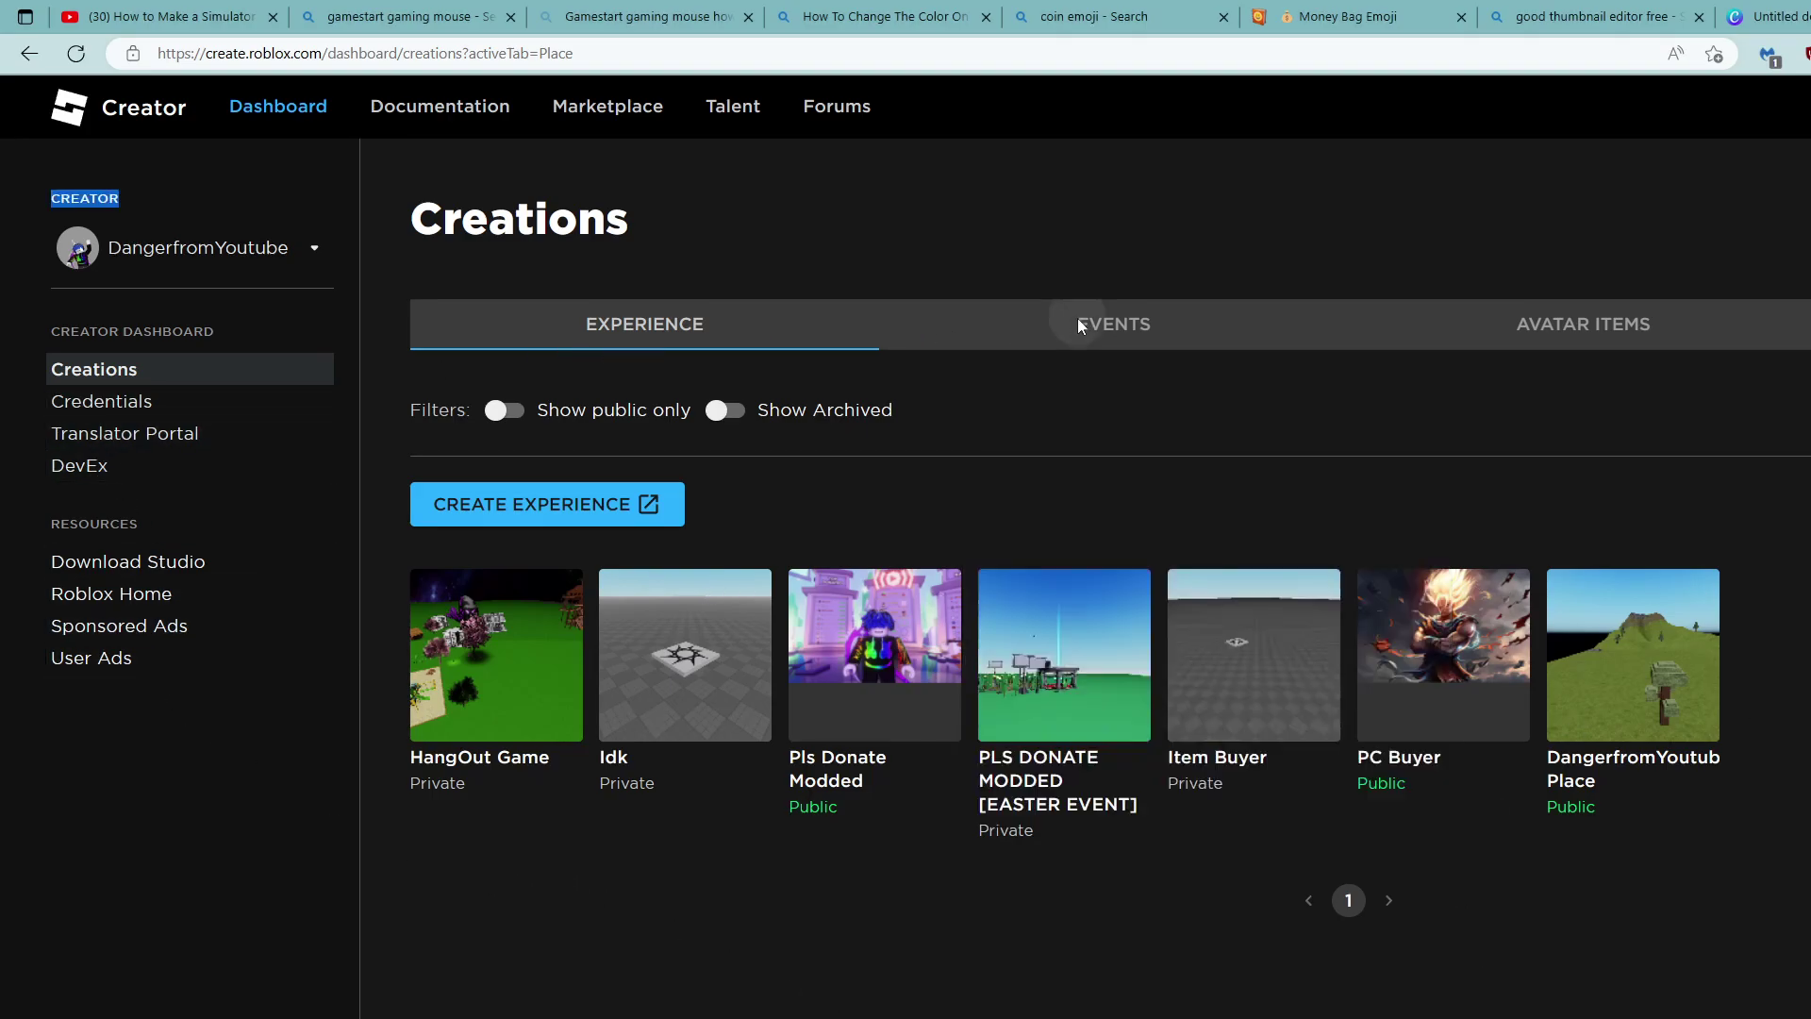
# Step: Start a new event and enter "Grand opning" as its name
pyautogui.click(1146, 324)
pyautogui.click(525, 488)
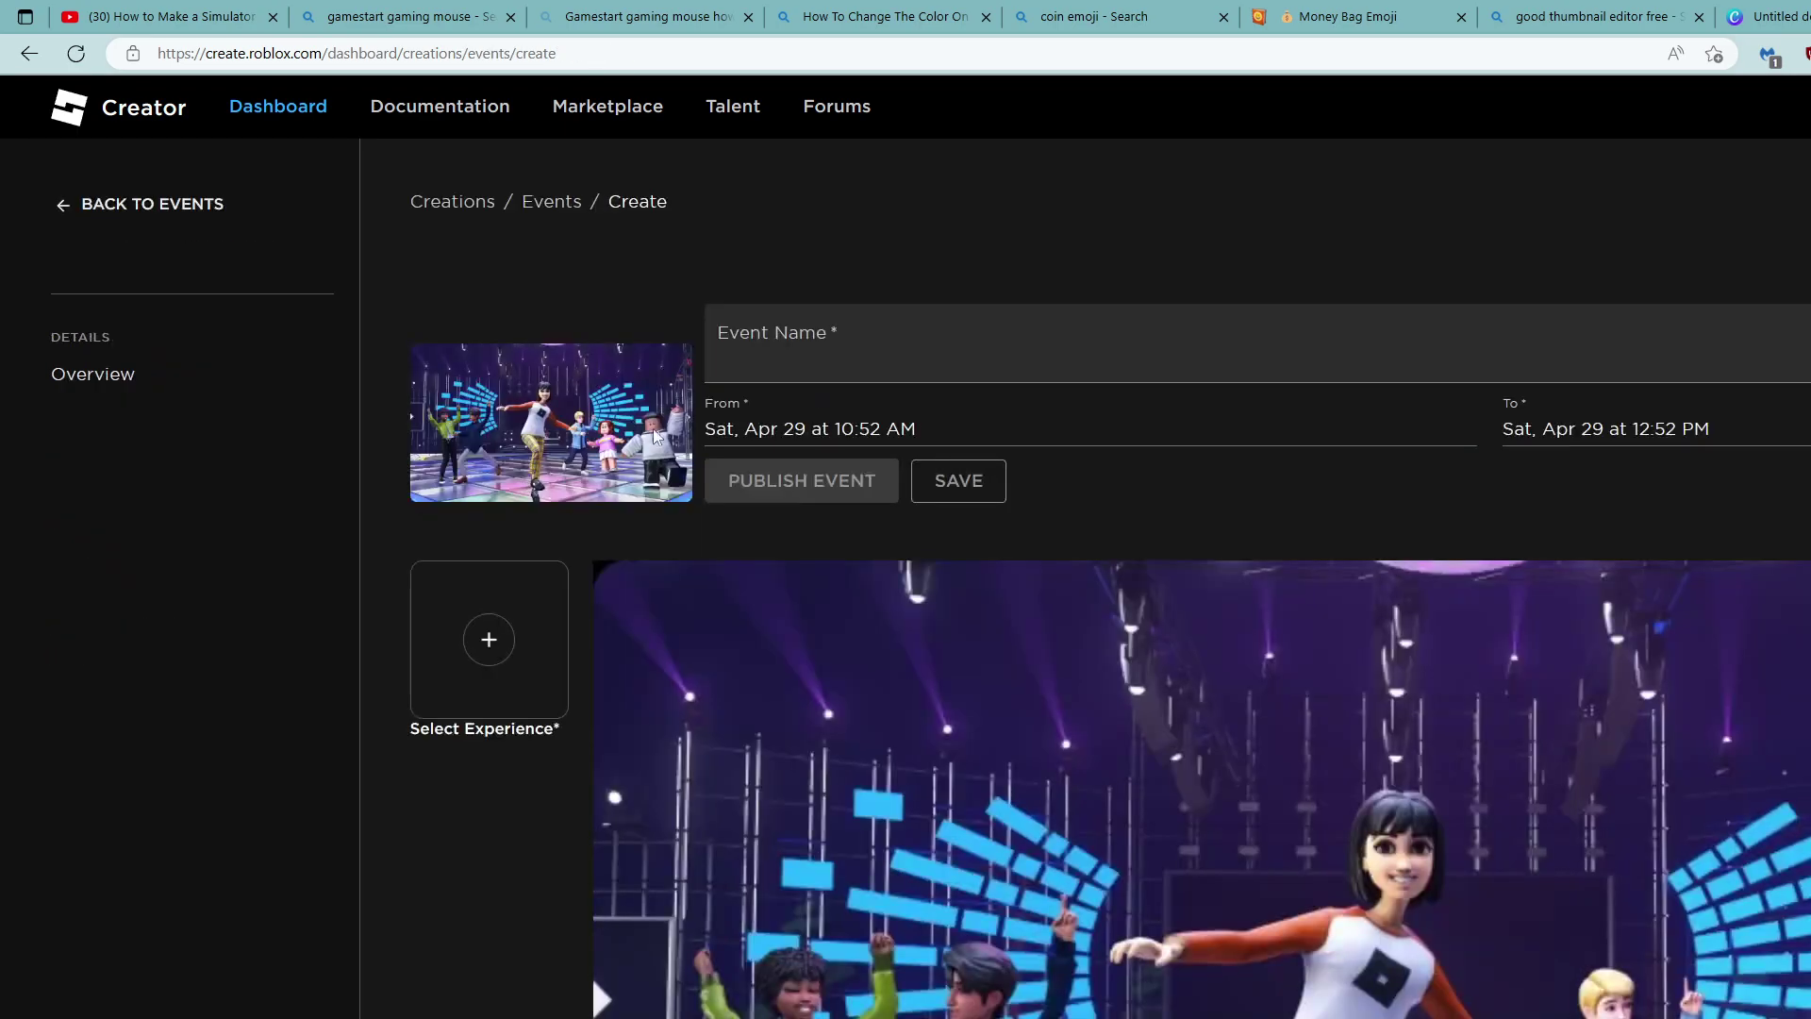
pyautogui.click(809, 362)
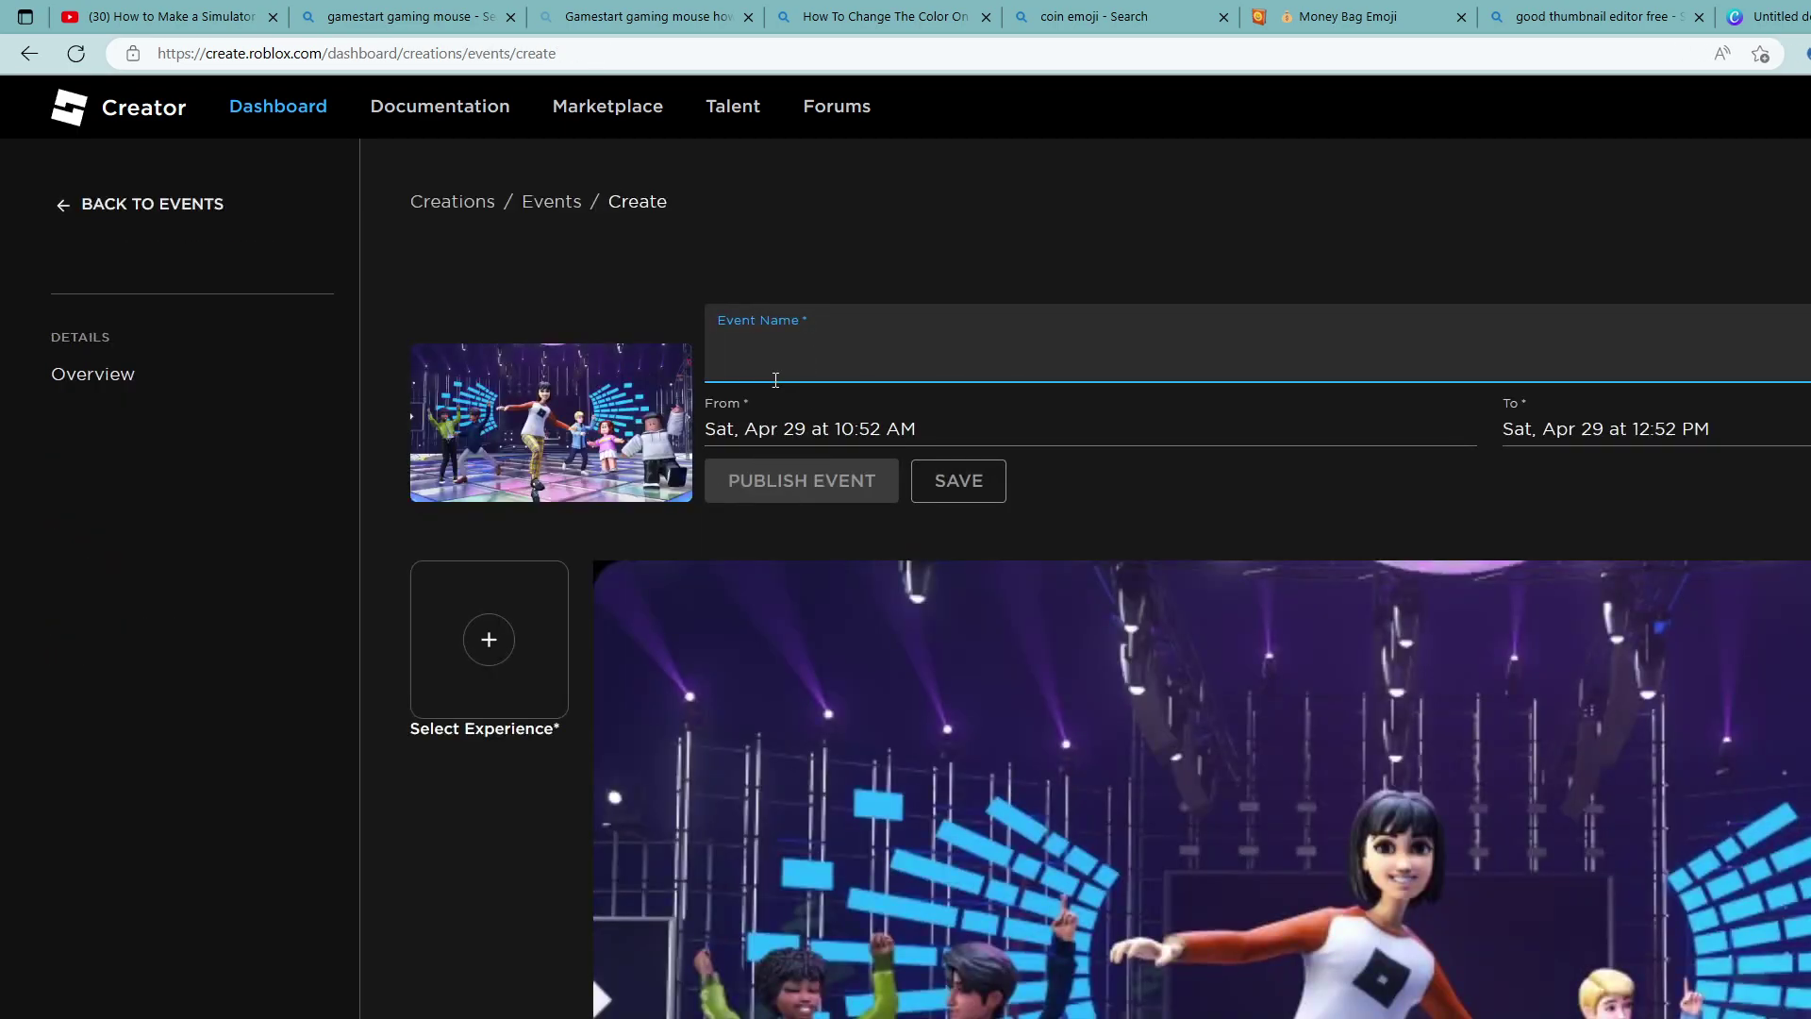
pyautogui.write('Grabd')
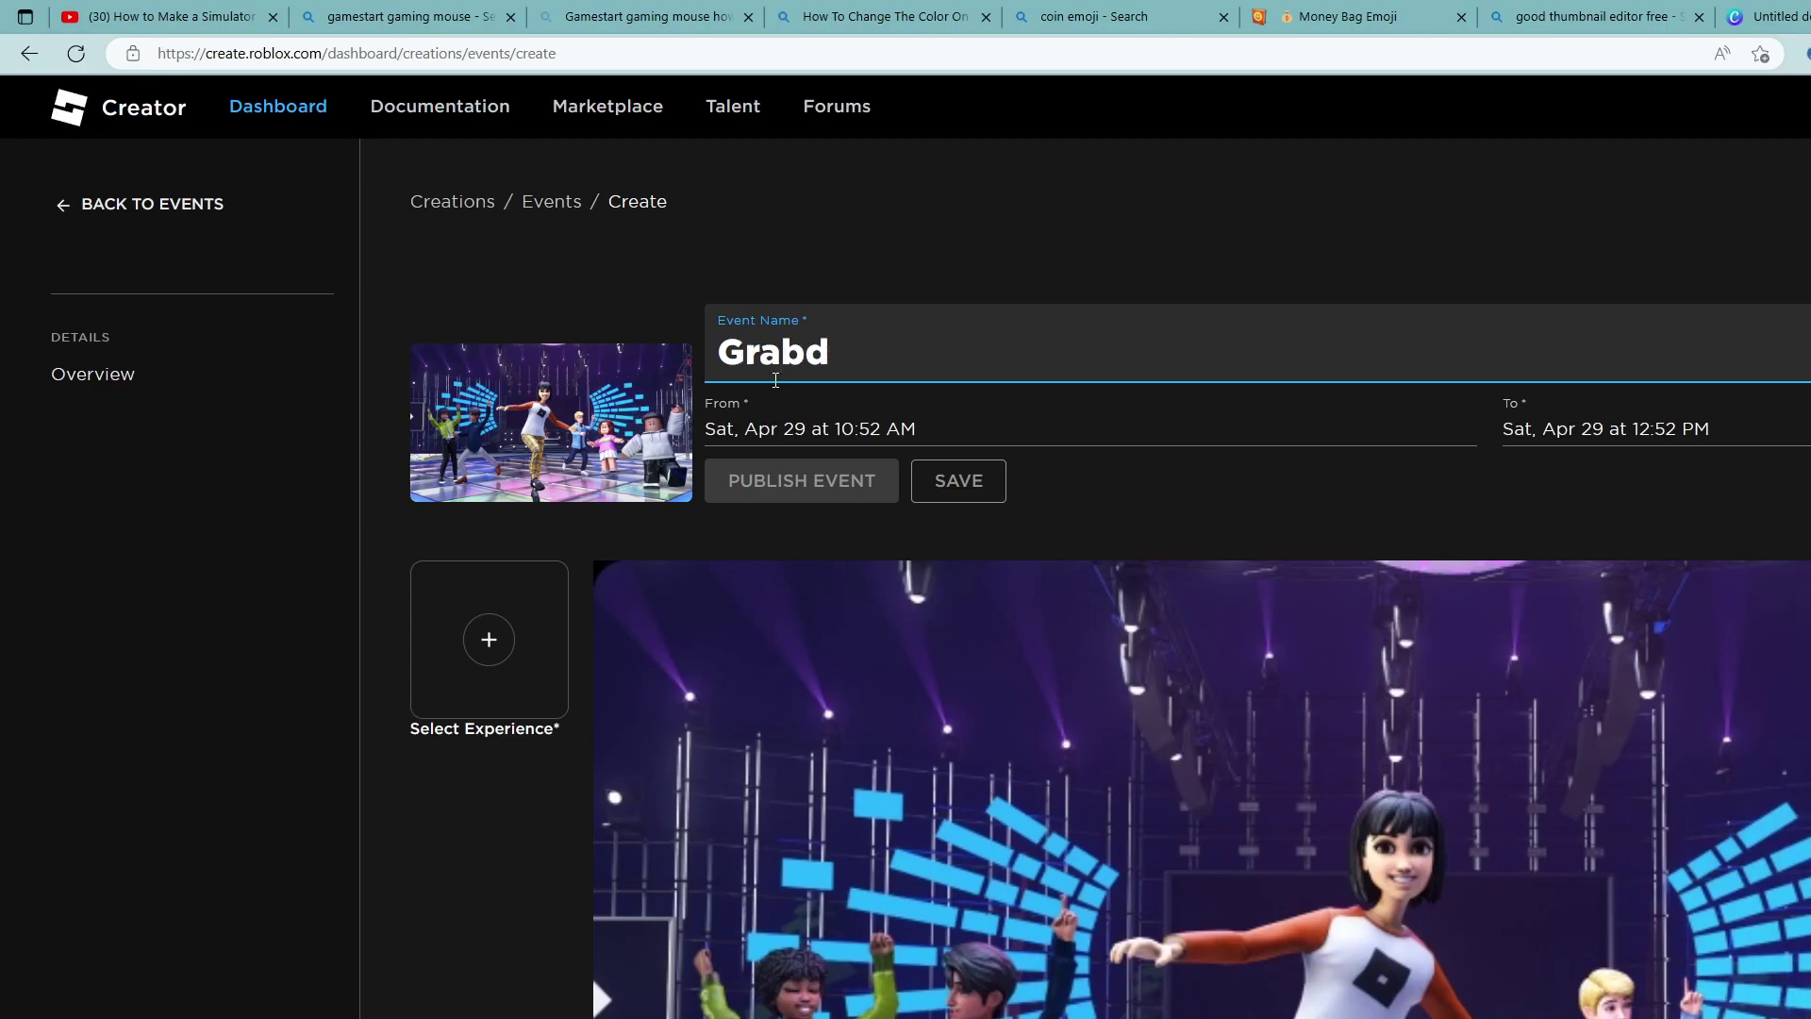
pyautogui.press('BackSpace')
pyautogui.press('BackSpace')
pyautogui.press('BackSpace')
pyautogui.write('and oping')
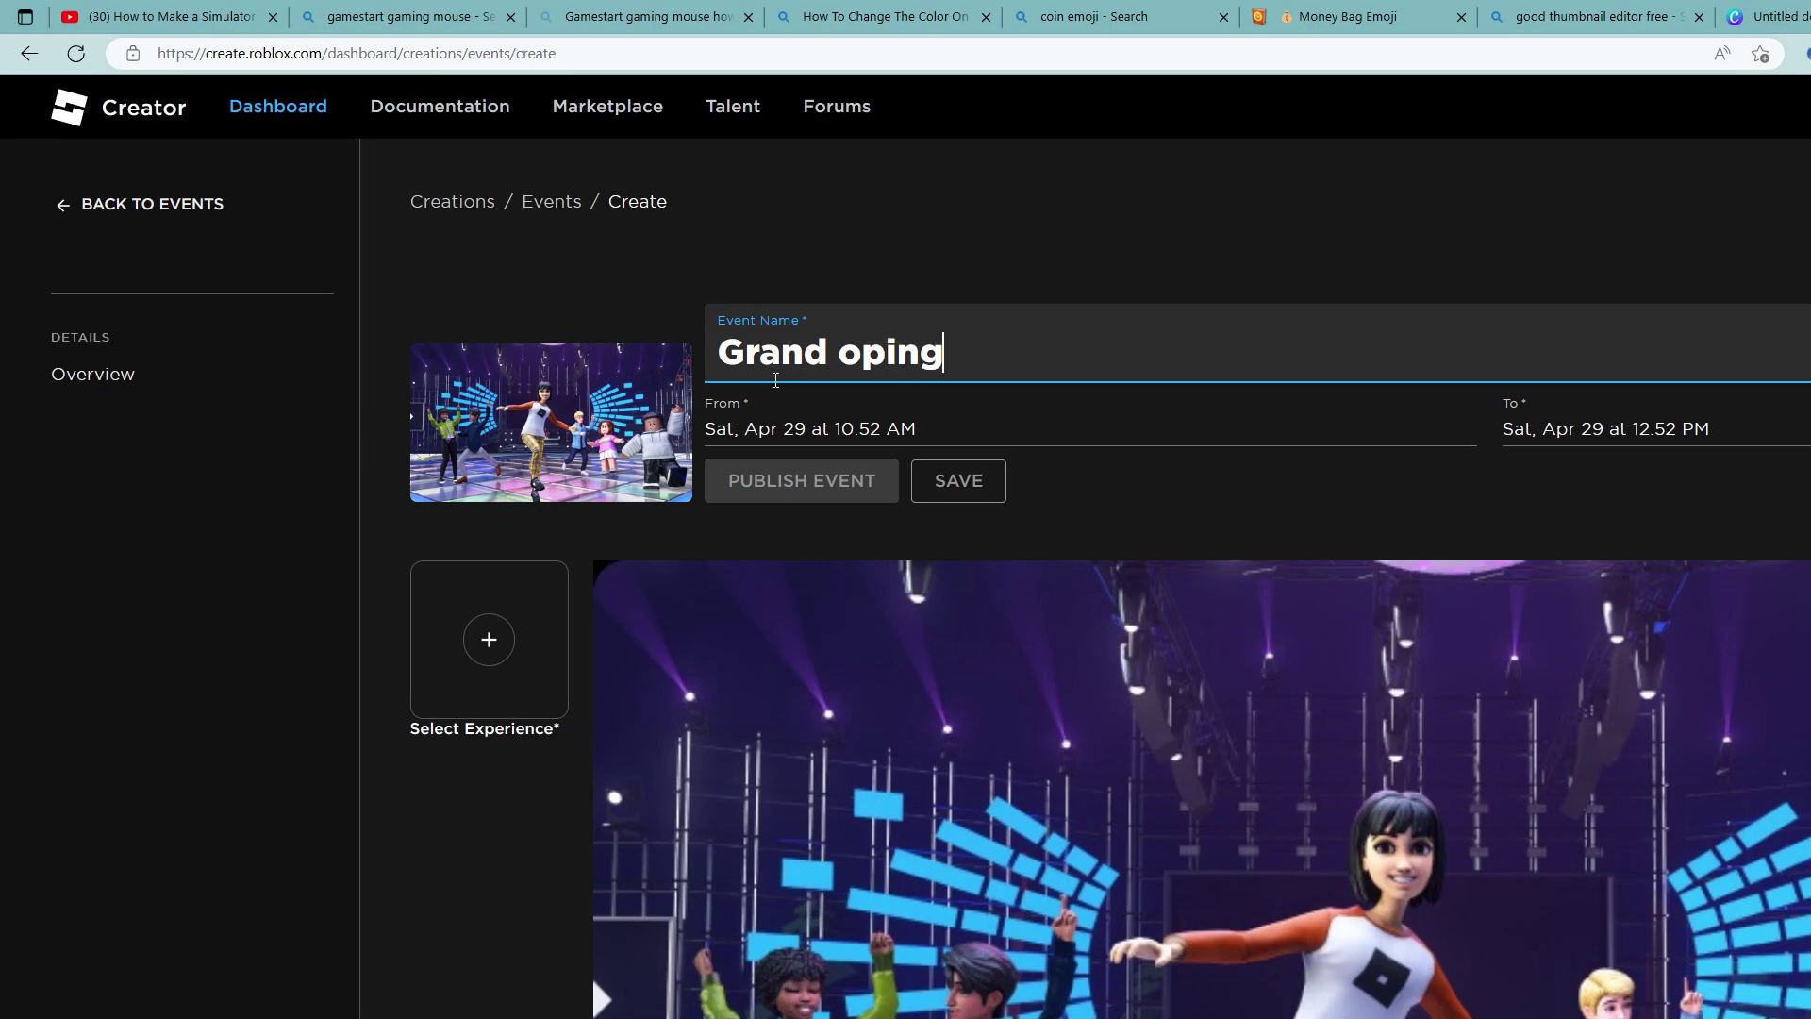
pyautogui.write(' of')
pyautogui.press('BackSpace')
pyautogui.press('BackSpace')
pyautogui.press('BackSpace')
pyautogui.press('BackSpace')
pyautogui.press('BackSpace')
pyautogui.press('BackSpace')
pyautogui.press('BackSpace')
pyautogui.press('BackSpace')
pyautogui.write('pning')
# Step: Correct the misspelled word in the event name with the spelling suggestion "opening"
pyautogui.click(908, 351)
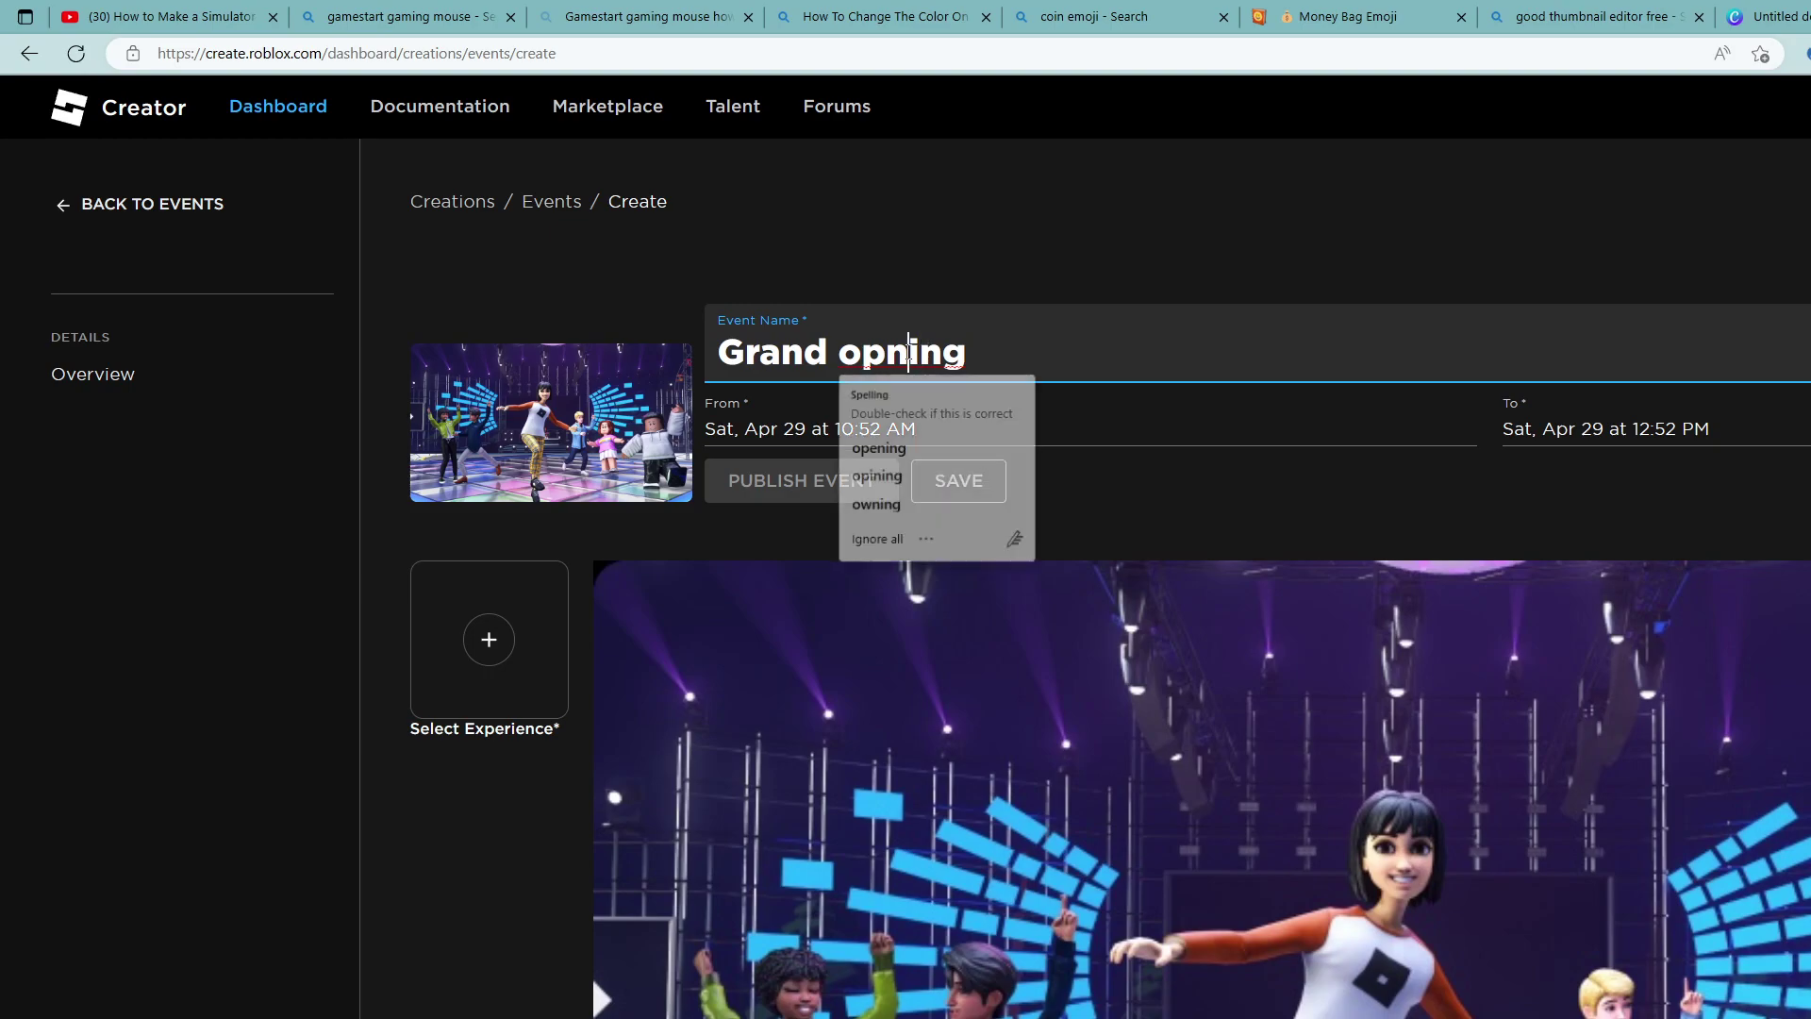
pyautogui.rightClick(908, 351)
pyautogui.press('Escape')
pyautogui.click(860, 351)
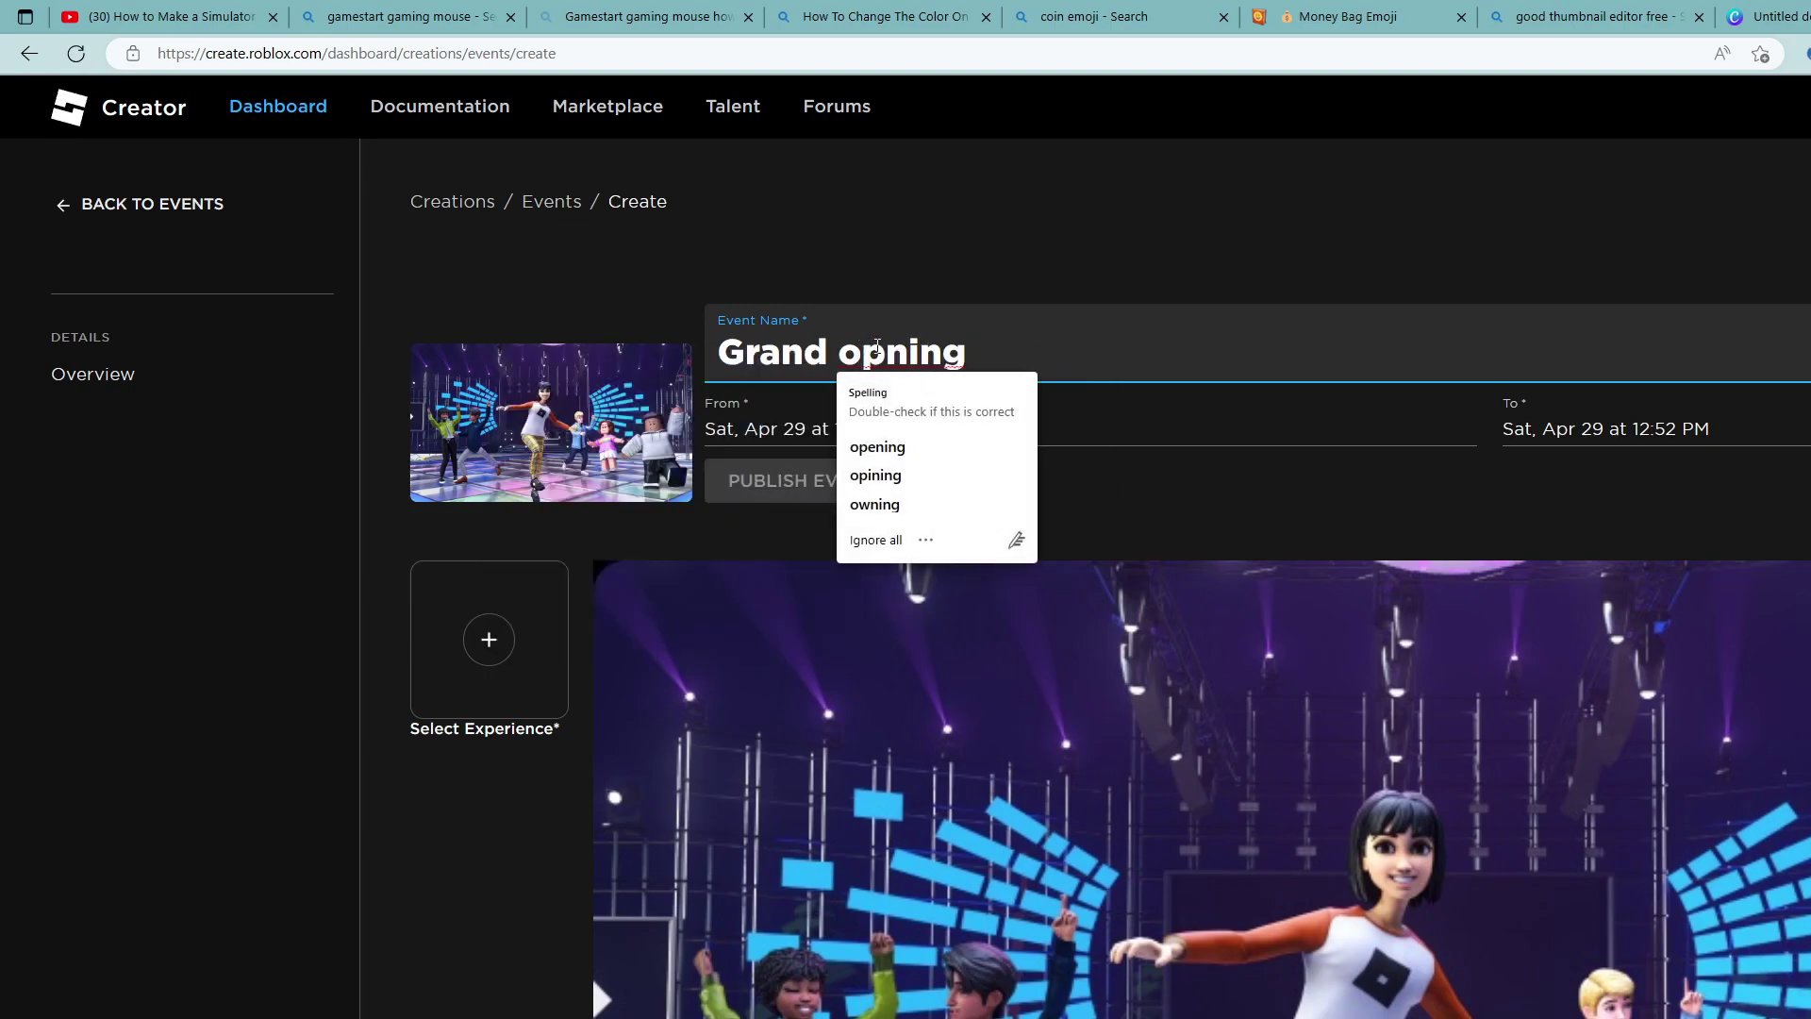
pyautogui.click(901, 458)
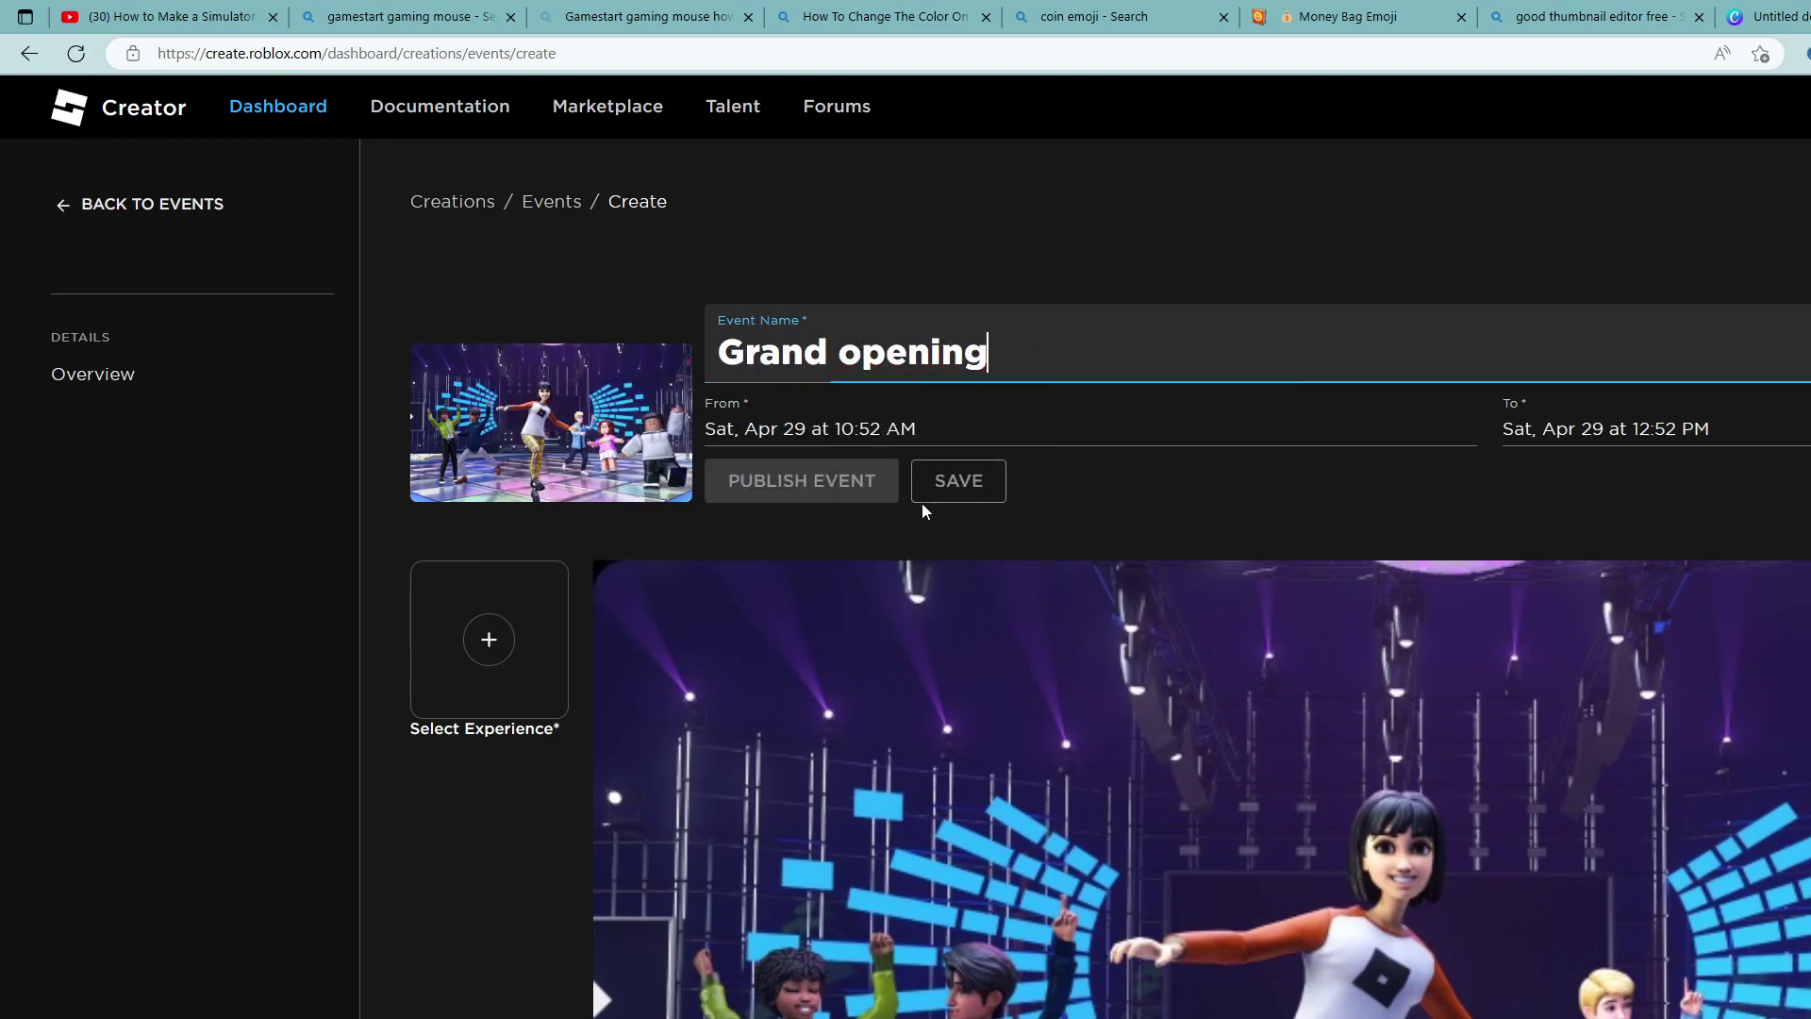
# Step: Schedule the event from April 30, 2023 at 3:52 AM to April 30, 2023 at 12:52 PM
pyautogui.click(1036, 443)
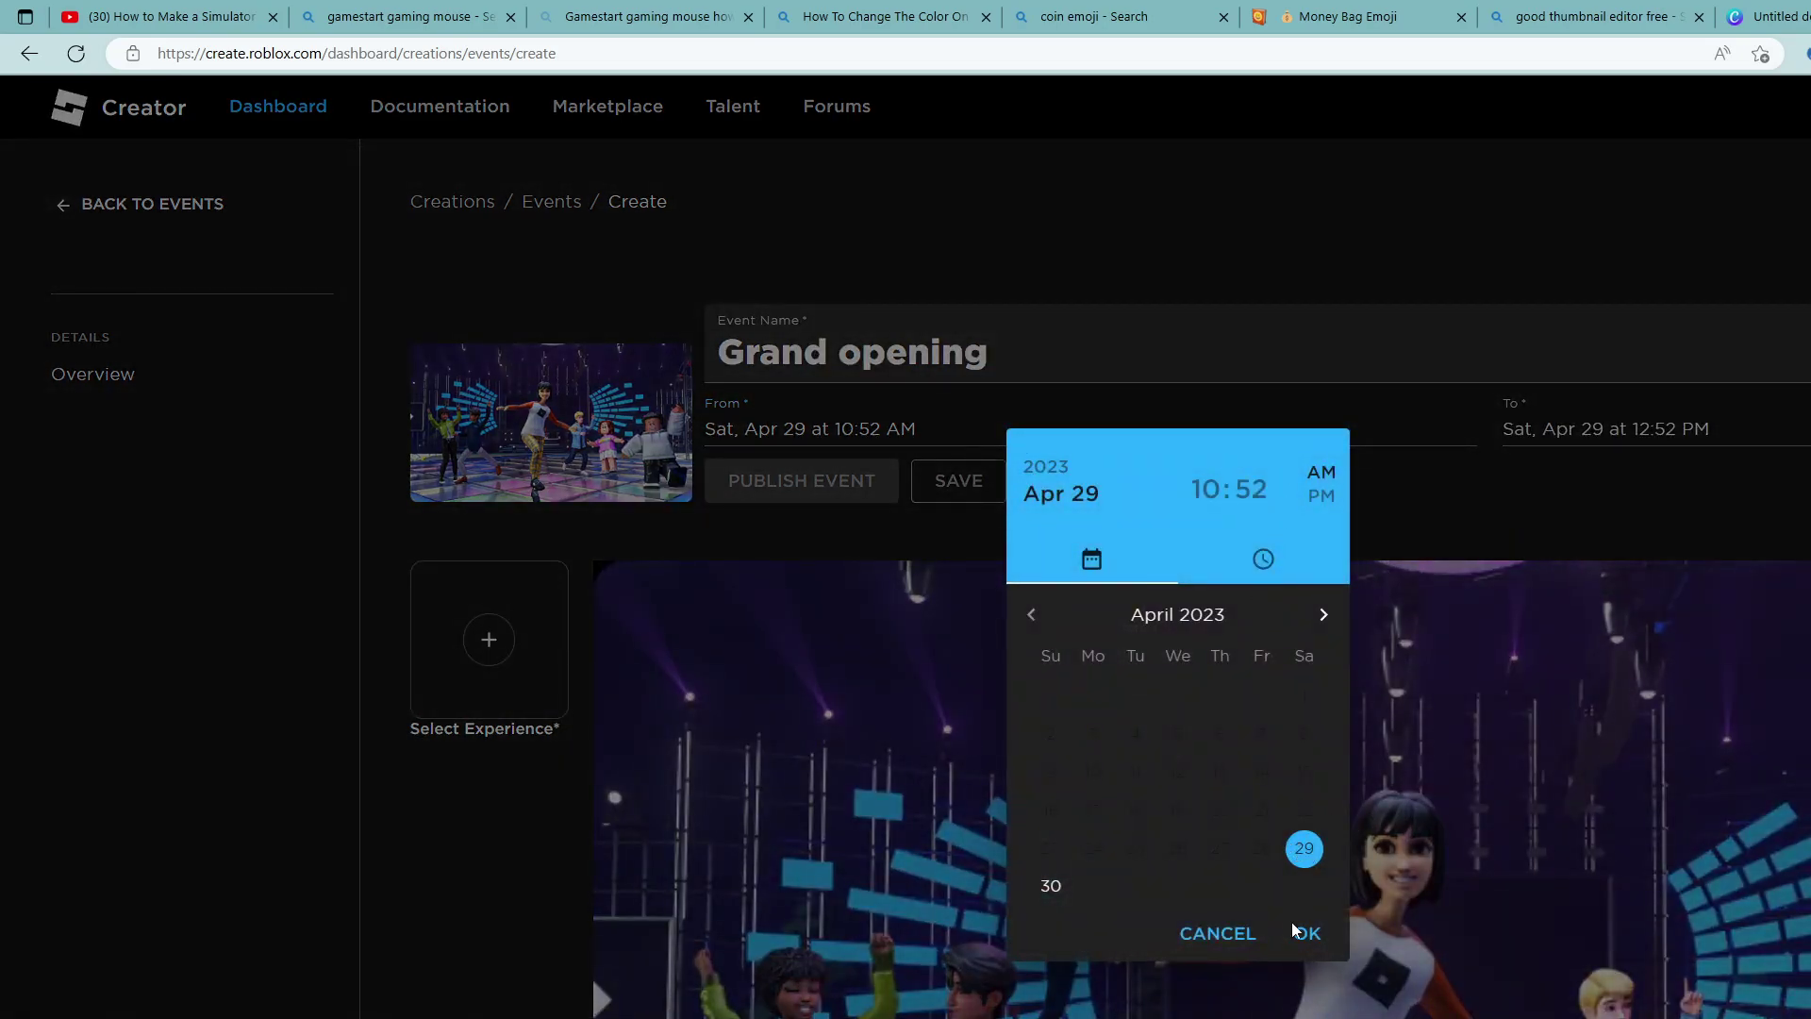
pyautogui.click(1321, 614)
pyautogui.click(1094, 697)
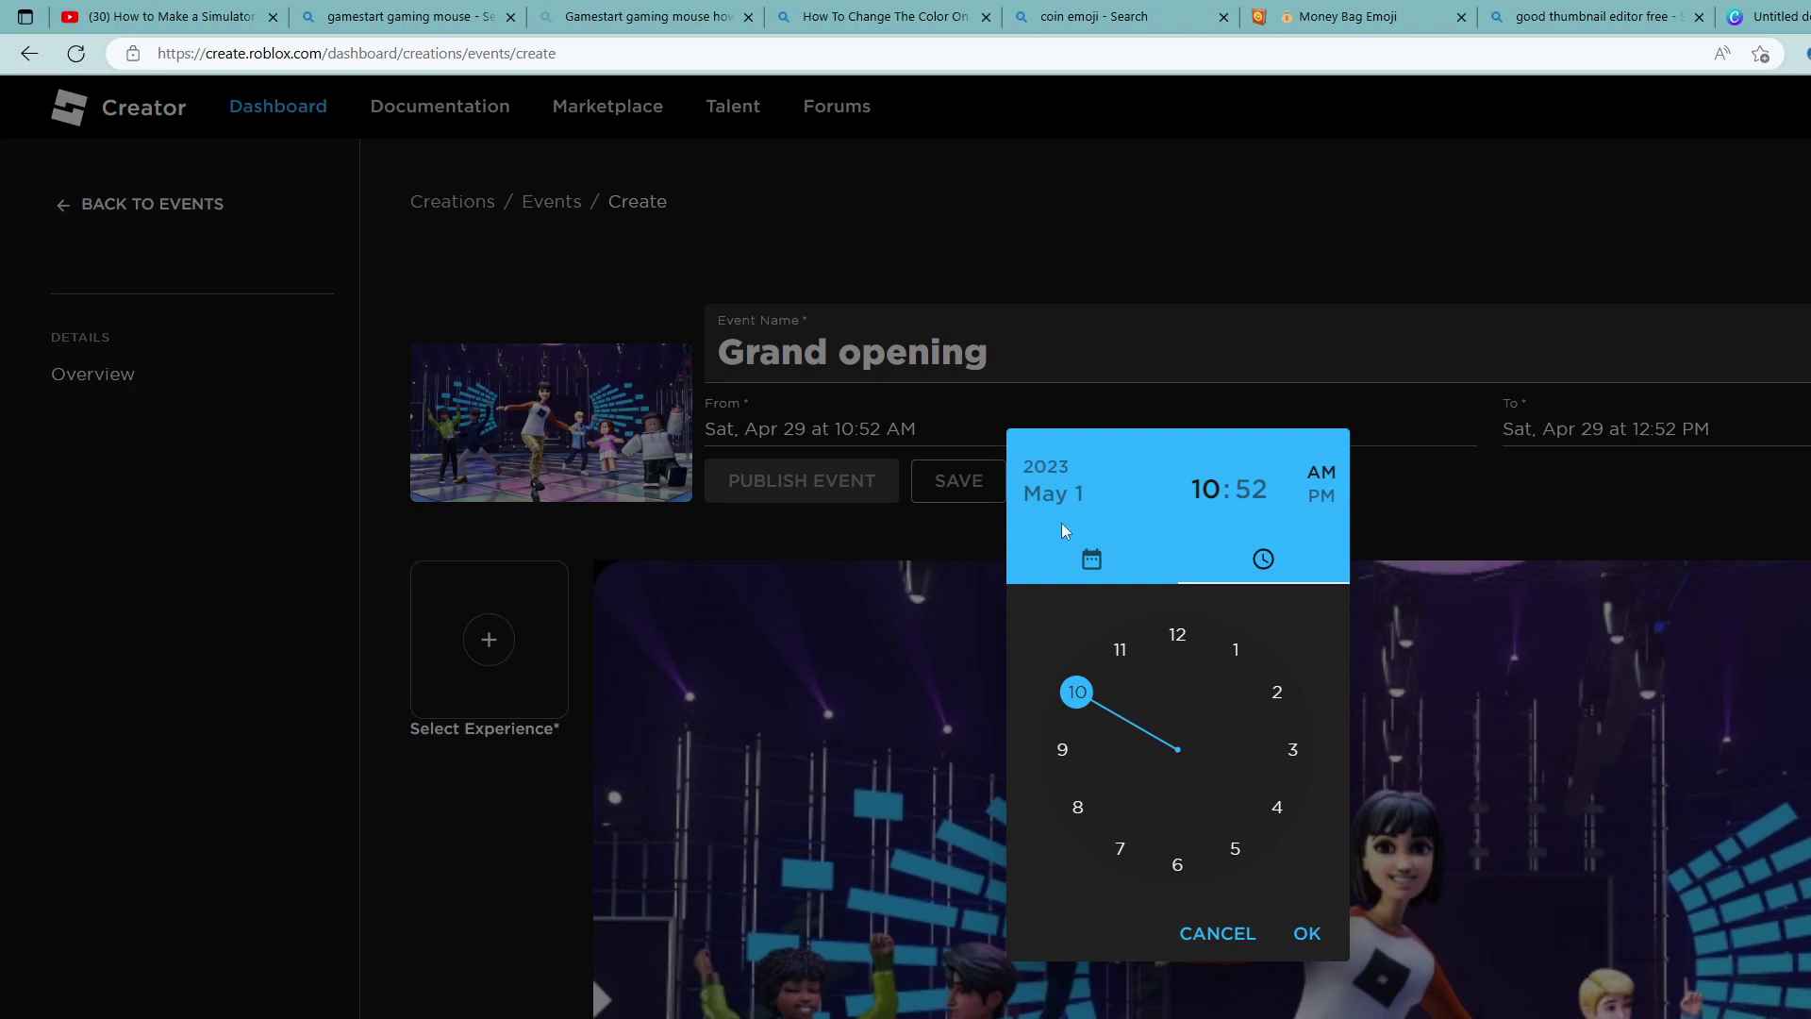
pyautogui.click(1091, 574)
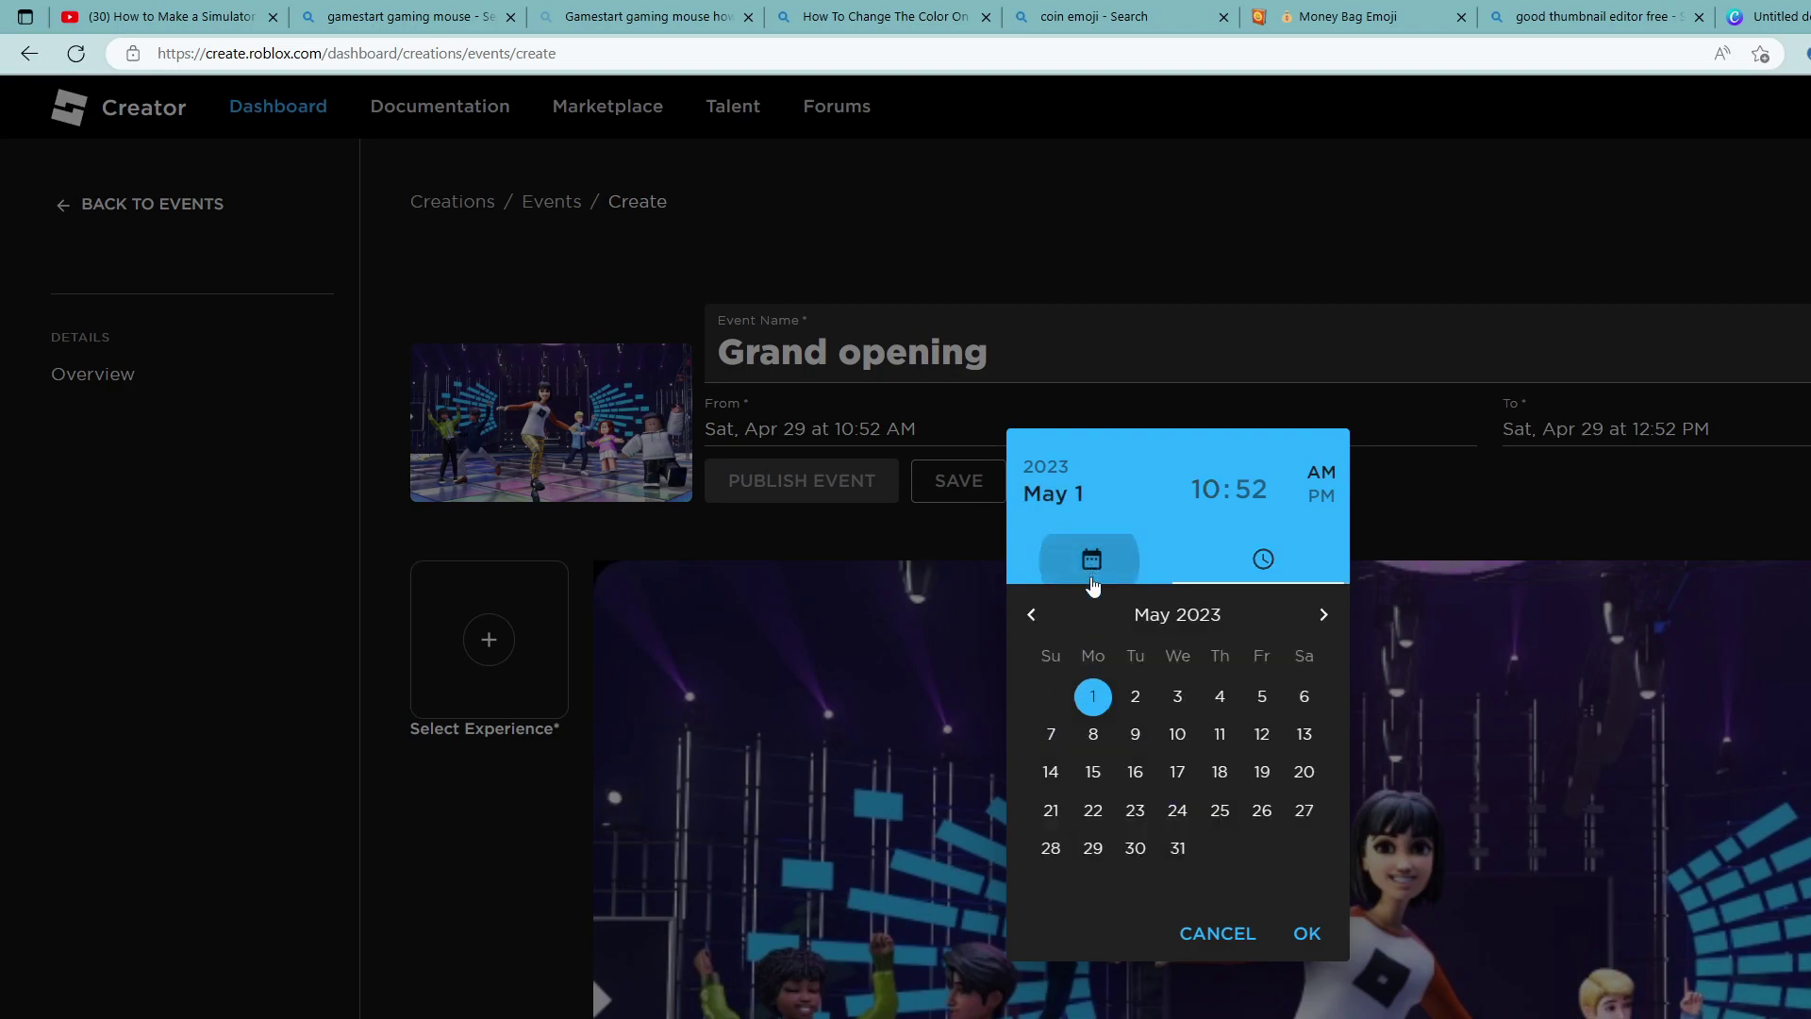
pyautogui.click(1027, 616)
pyautogui.click(1049, 886)
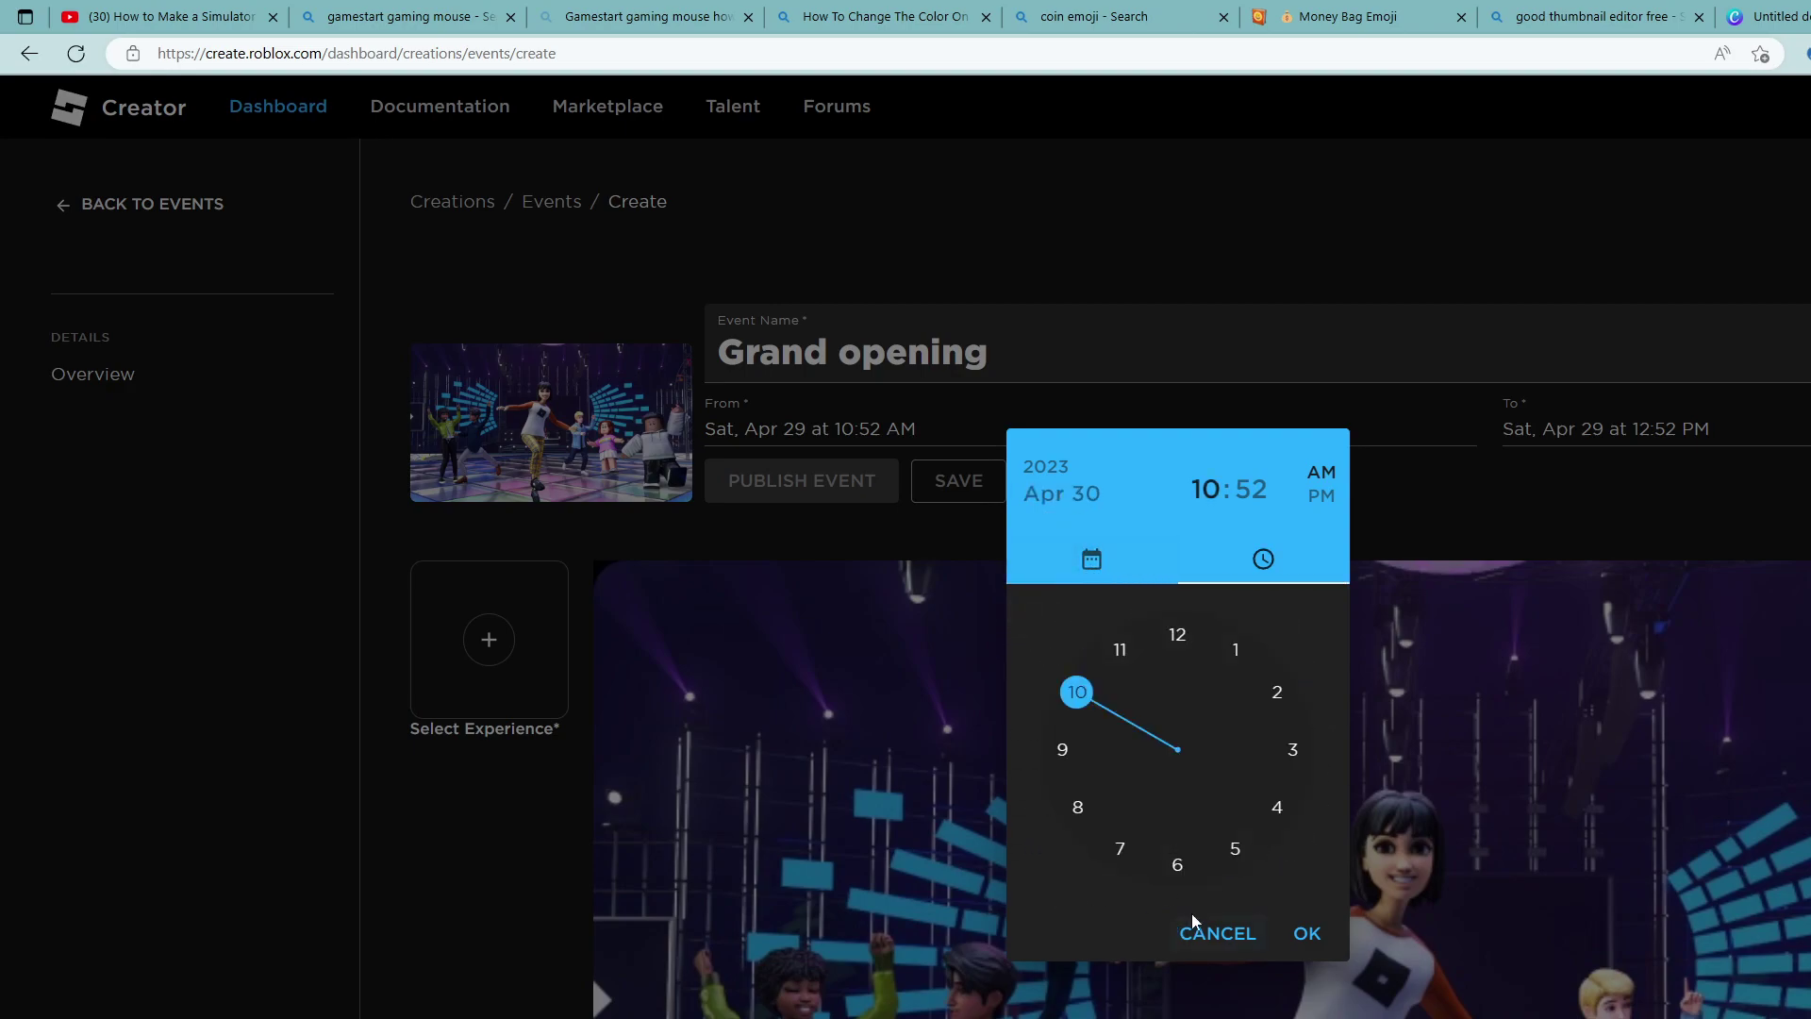
pyautogui.moveTo(1066, 698); pyautogui.dragTo(1311, 846)
pyautogui.click(1292, 749)
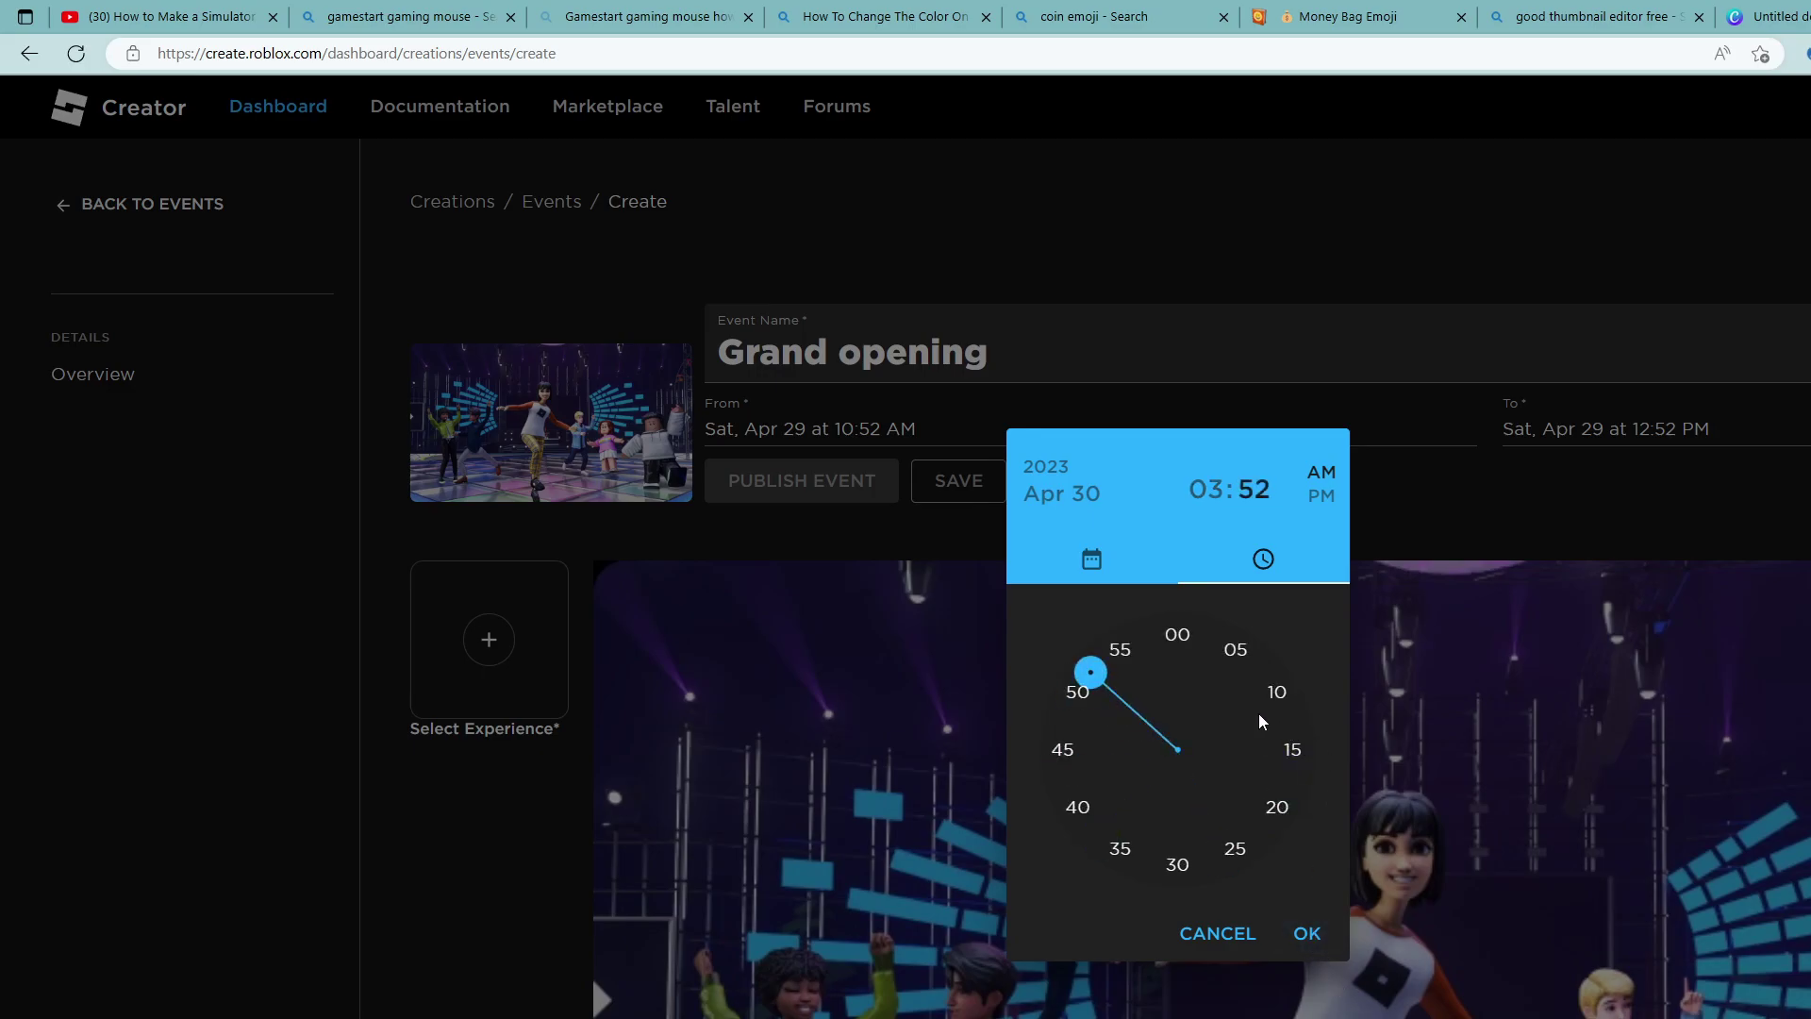
pyautogui.click(1307, 934)
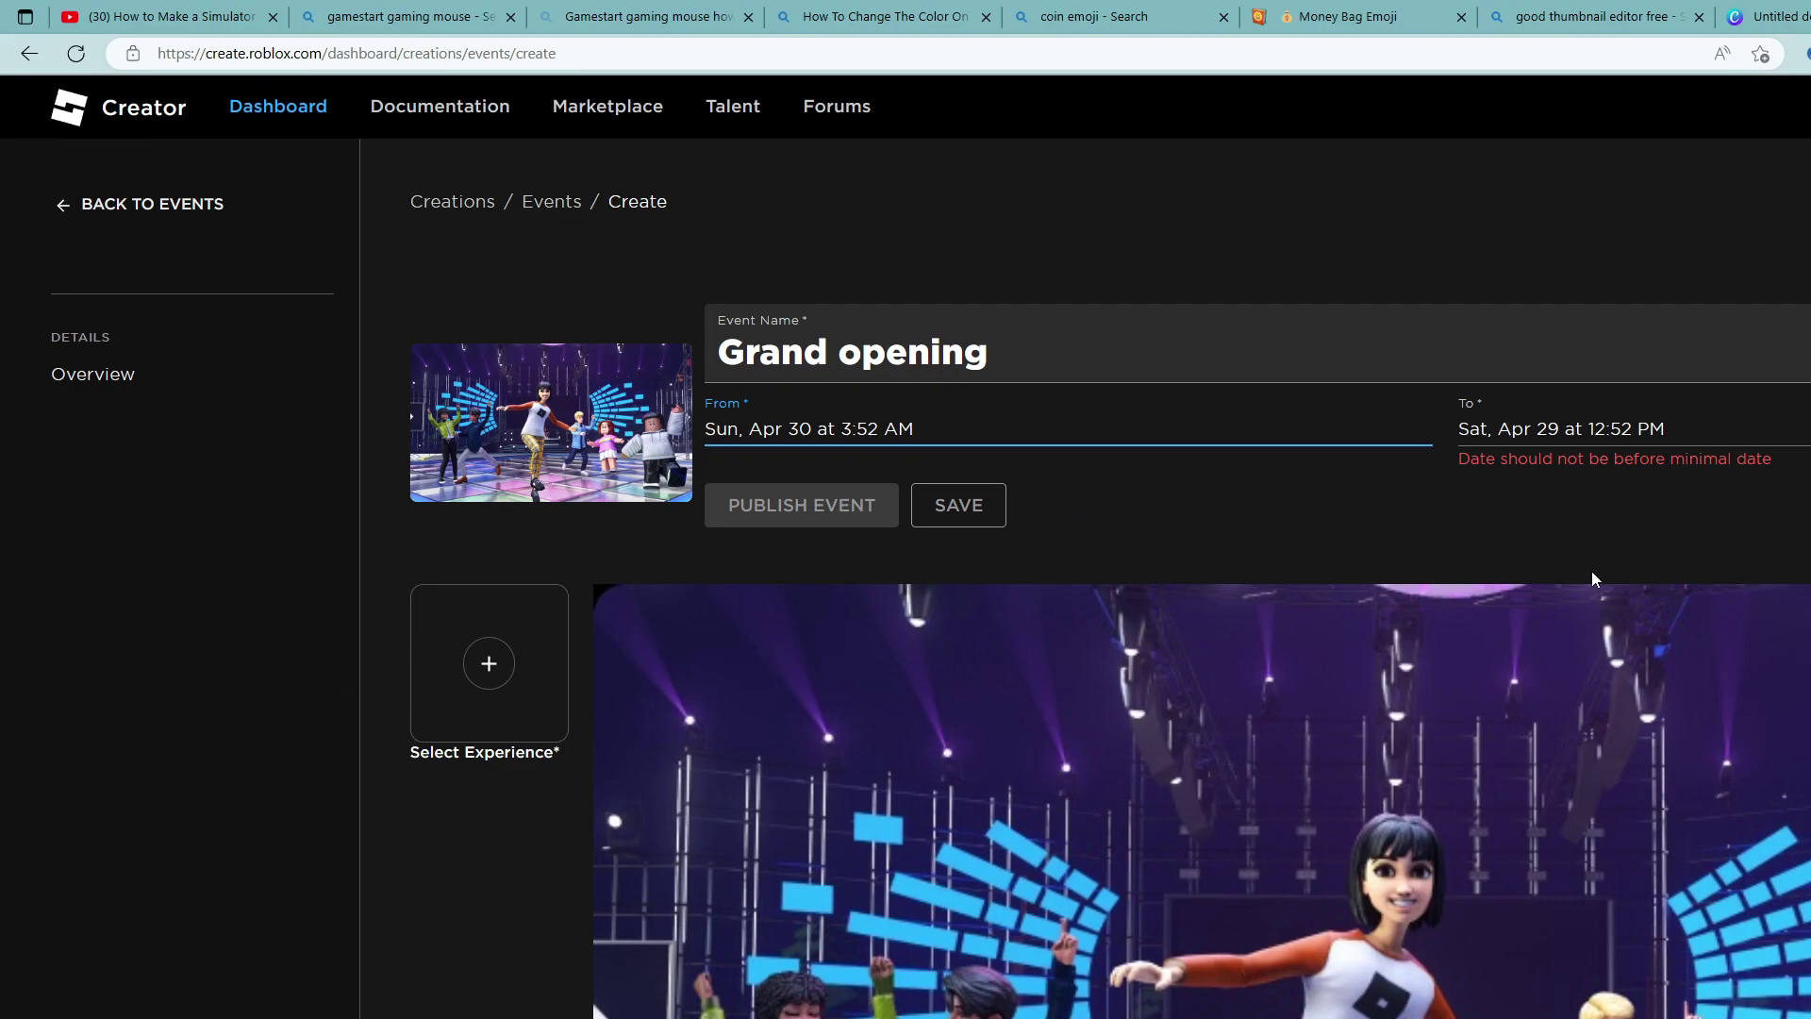
pyautogui.click(1614, 438)
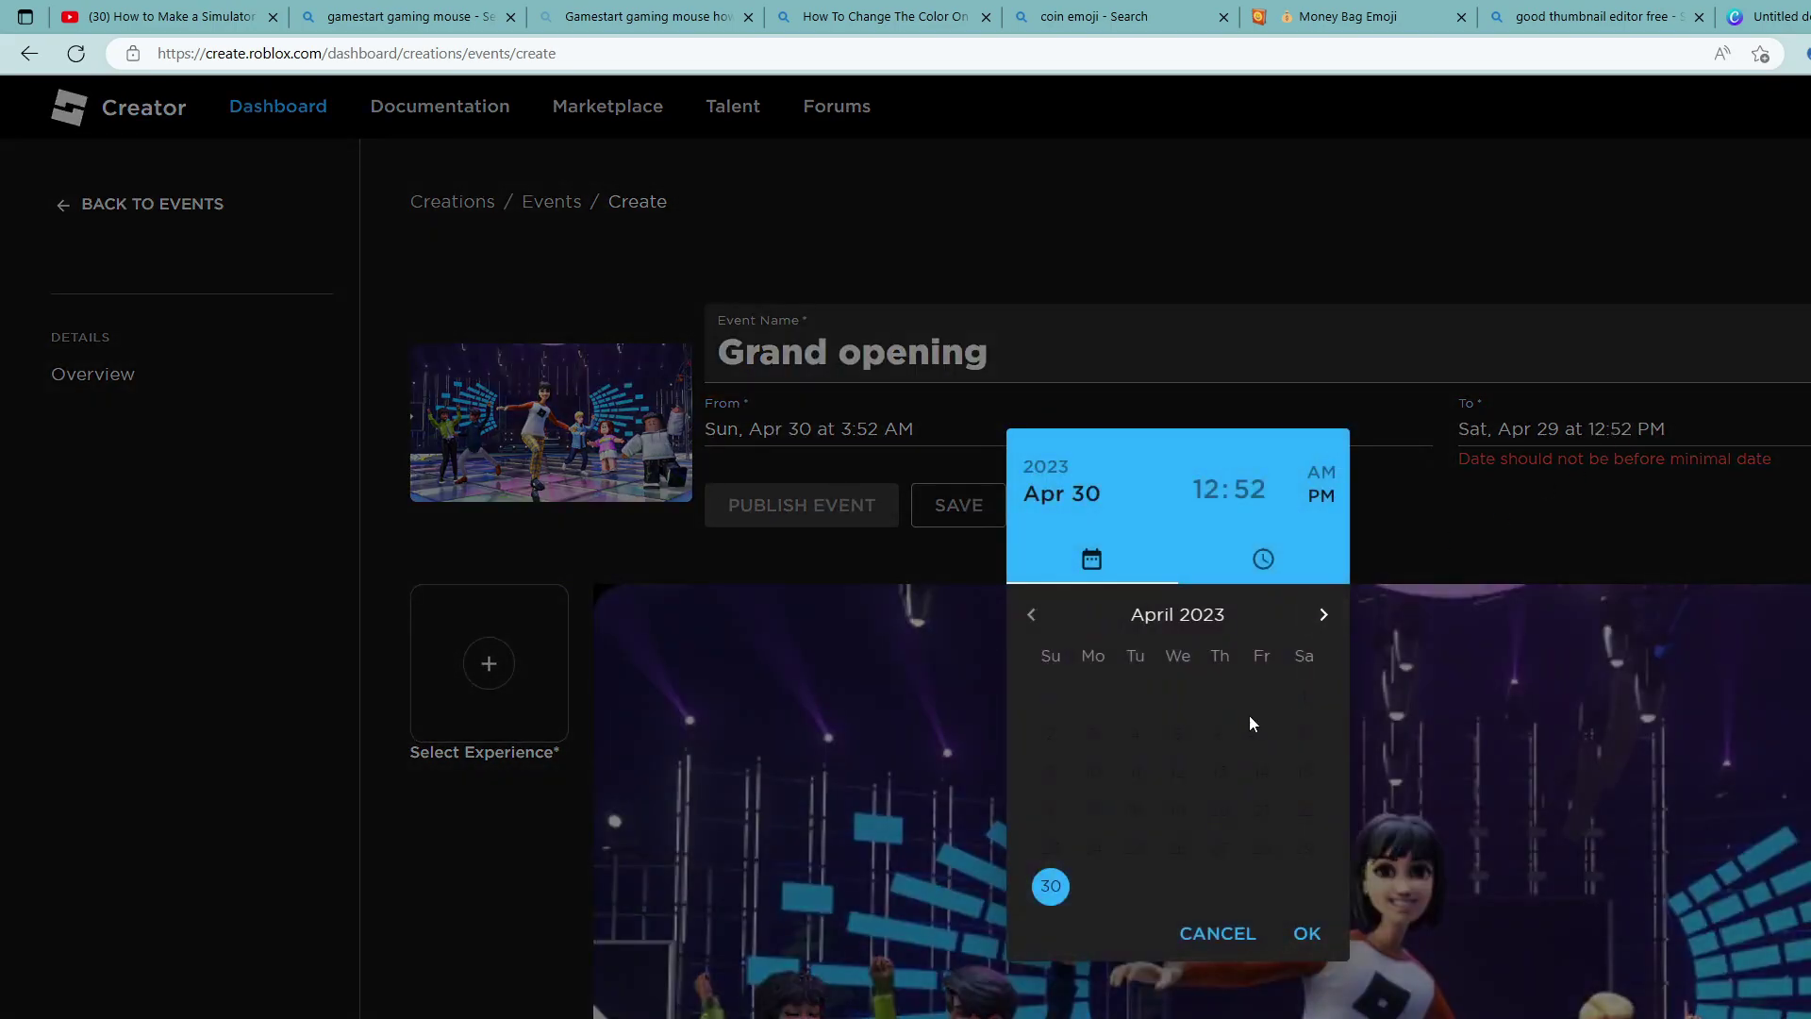
pyautogui.click(1307, 934)
# Step: Browse the experiences that can be linked to the event and close the list without choosing one
pyautogui.click(490, 651)
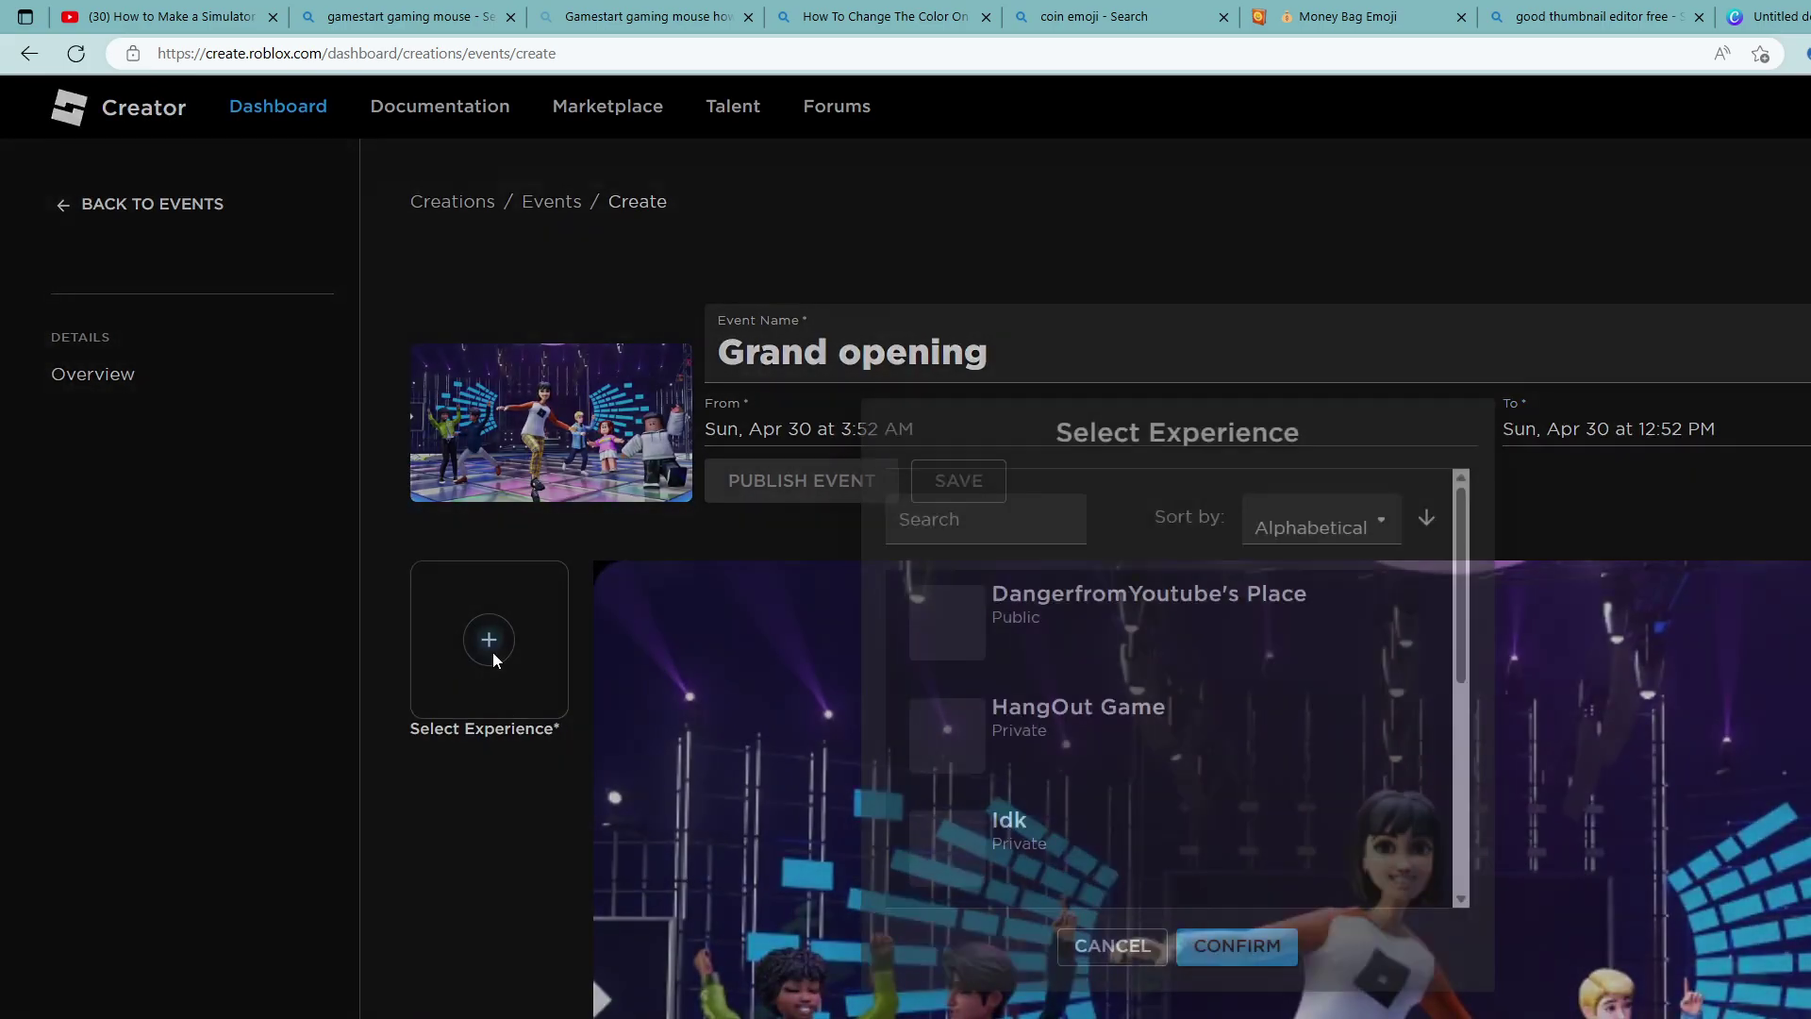
pyautogui.scroll(-3, 1085, 679)
pyautogui.scroll(-2, 1050, 755)
pyautogui.scroll(6, 1050, 780)
pyautogui.click(1132, 957)
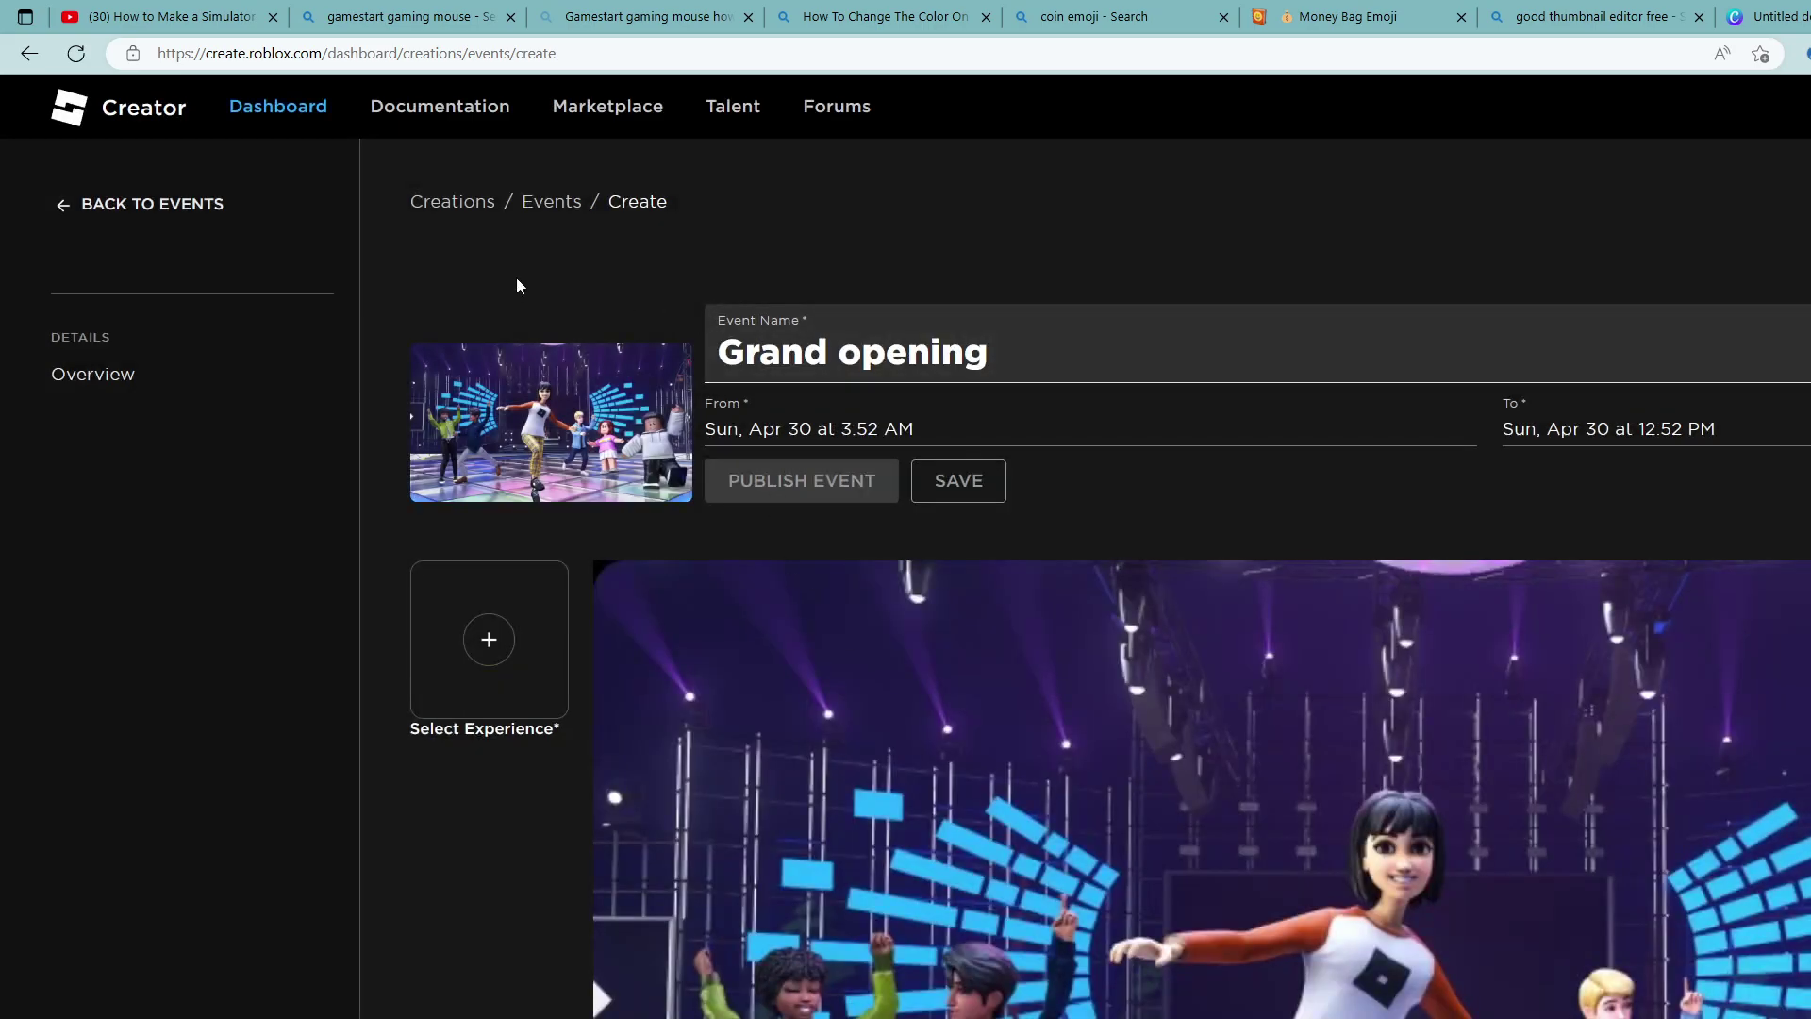
# Step: Leave the unsaved event form and return to the creations list through the Creator Hub
pyautogui.click(120, 202)
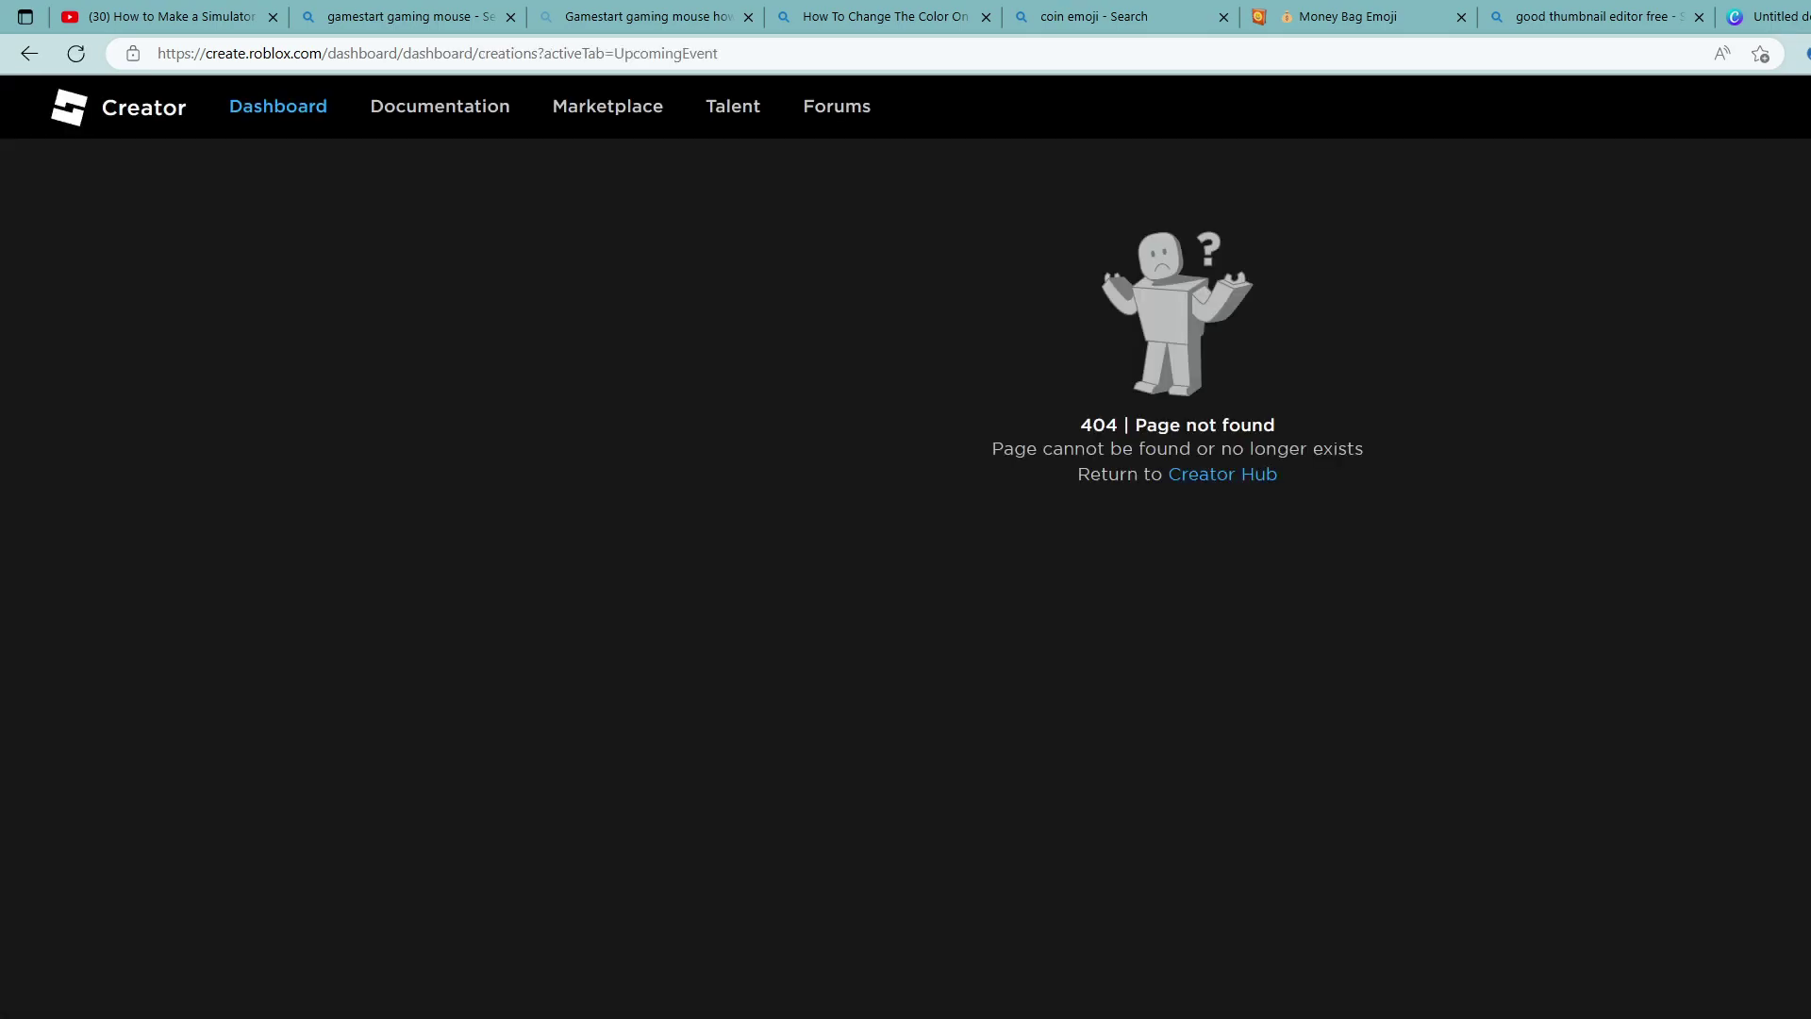
pyautogui.click(1231, 474)
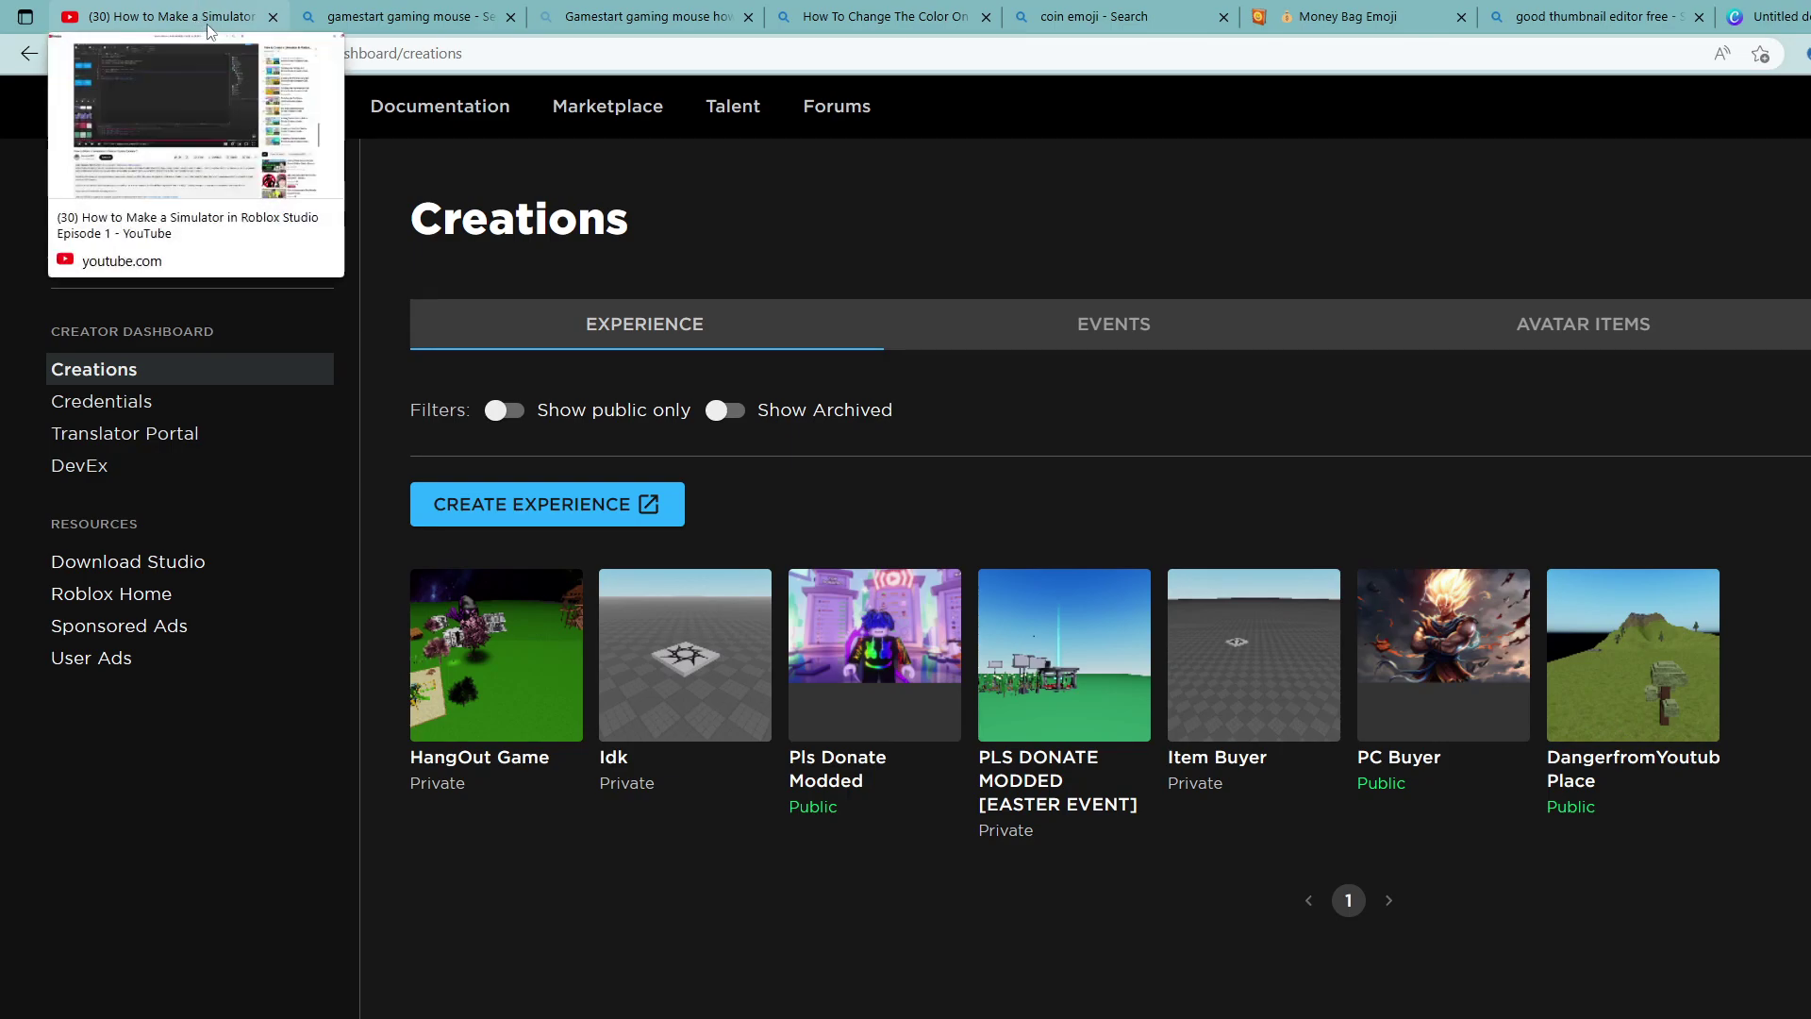
# Step: Switch to Roblox Studio and ignore the auto-recovered files
pyautogui.click(273, 17)
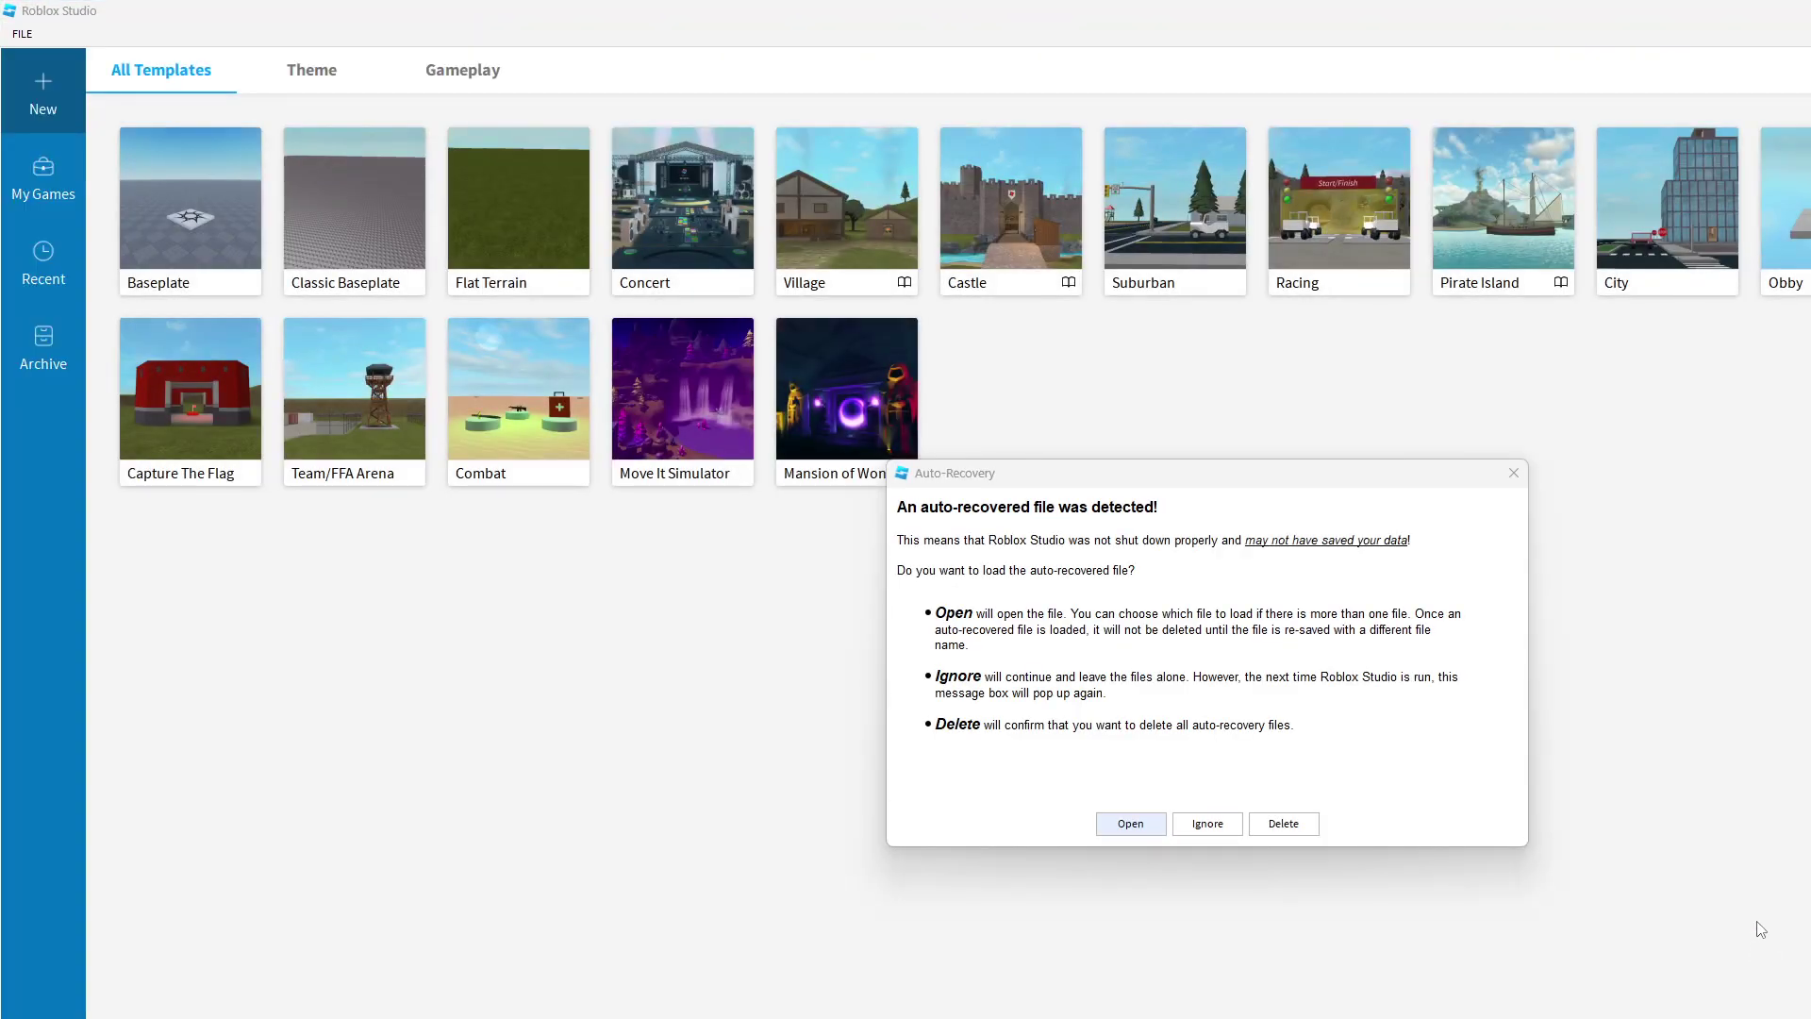
pyautogui.click(1202, 824)
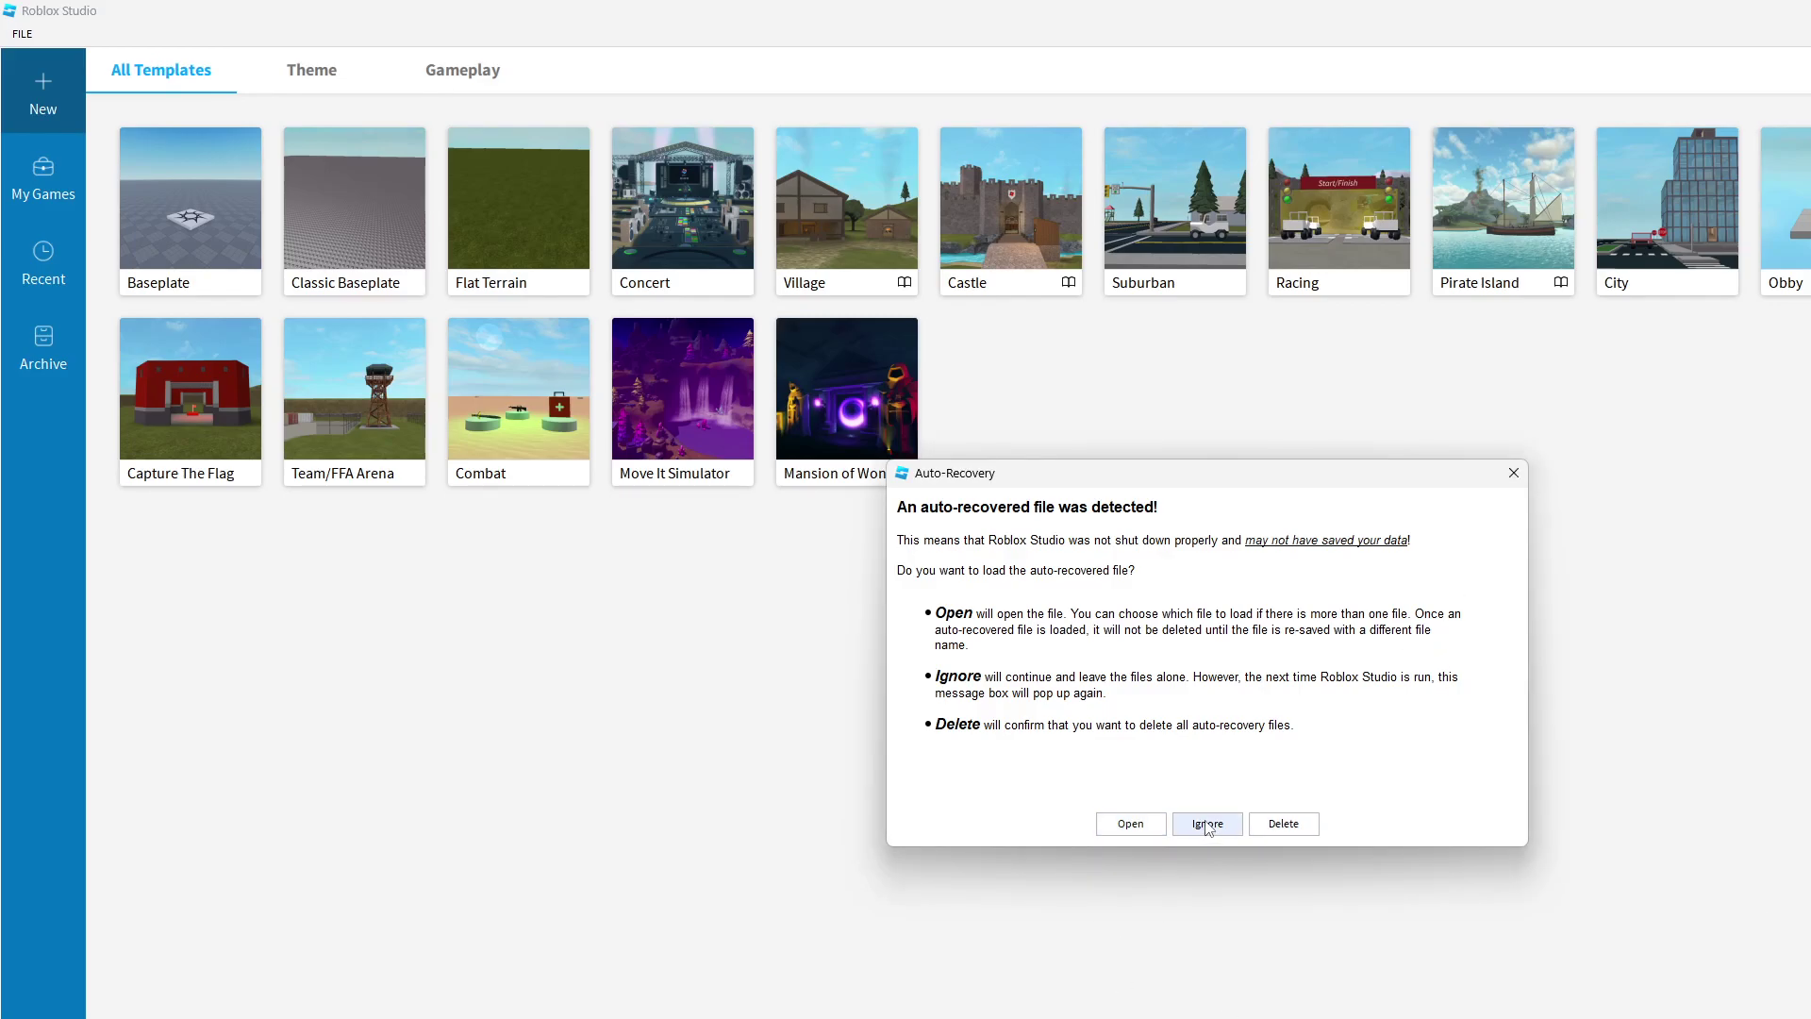
pyautogui.click(1207, 824)
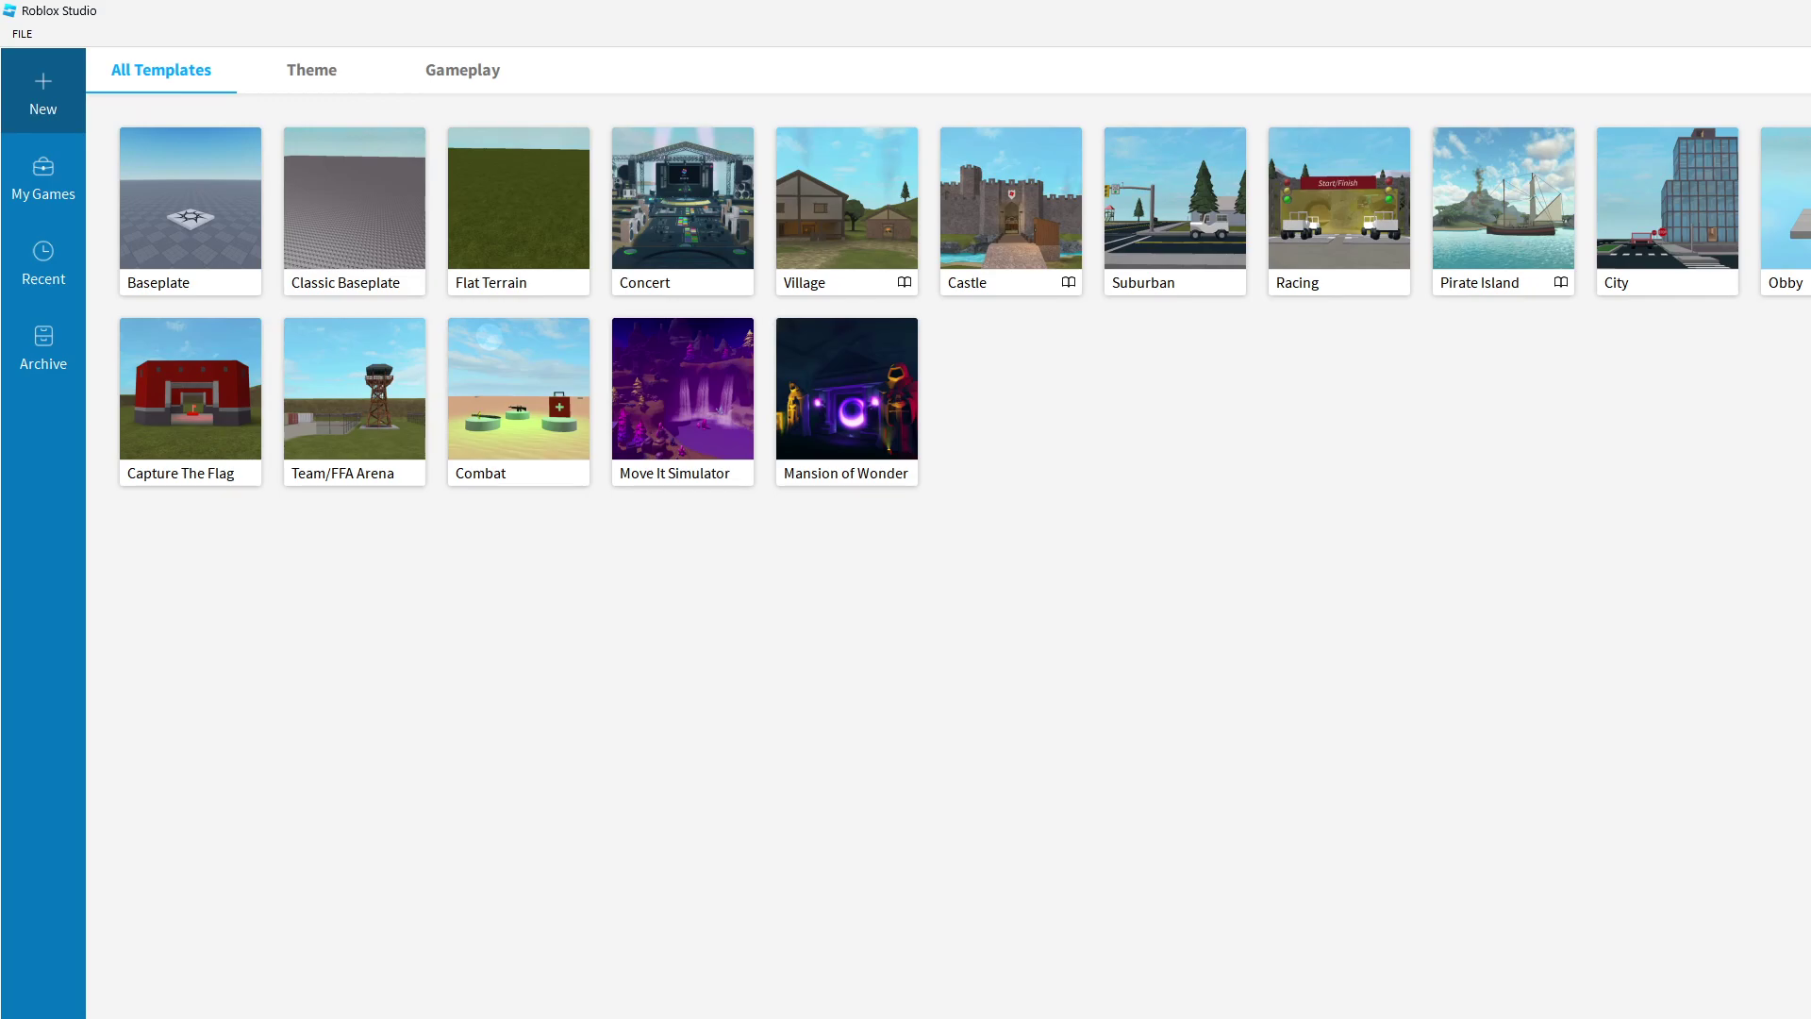
# Step: Look through the Studio, Script Editor, Diagnostics, Rendering and Physics categories of the Studio settings, and close the settings
pyautogui.click(17, 35)
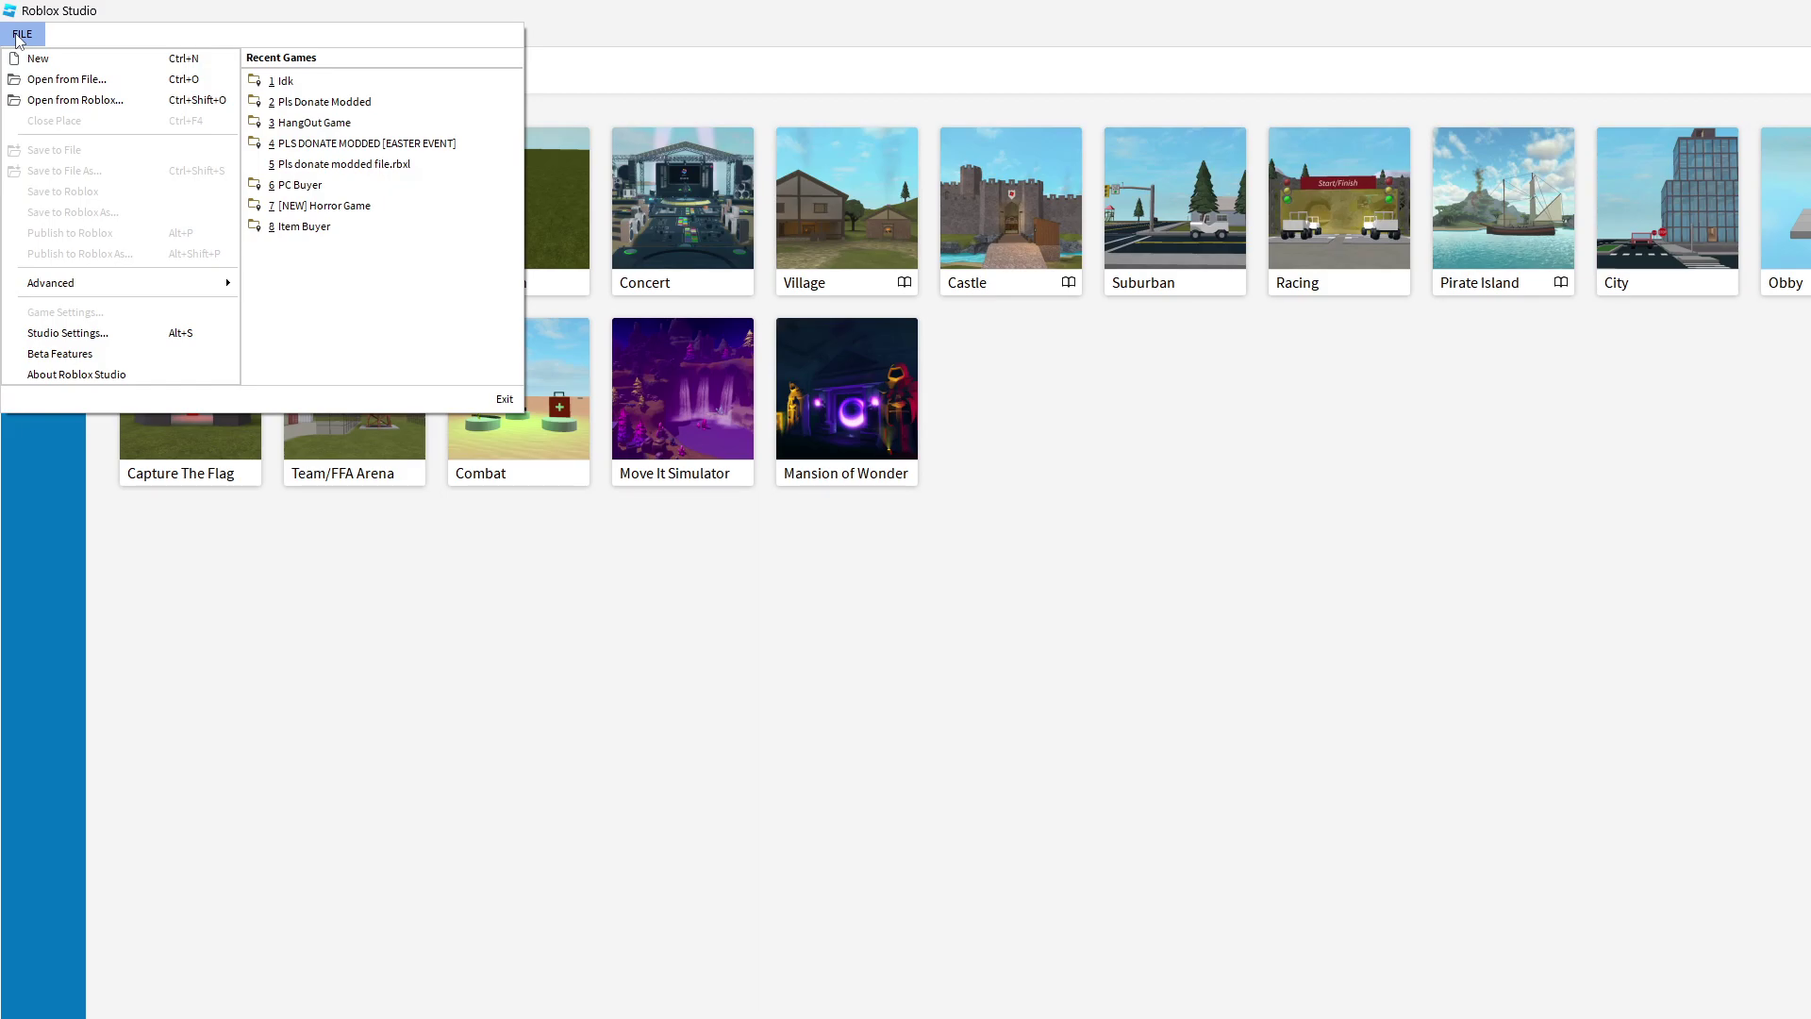
pyautogui.click(92, 333)
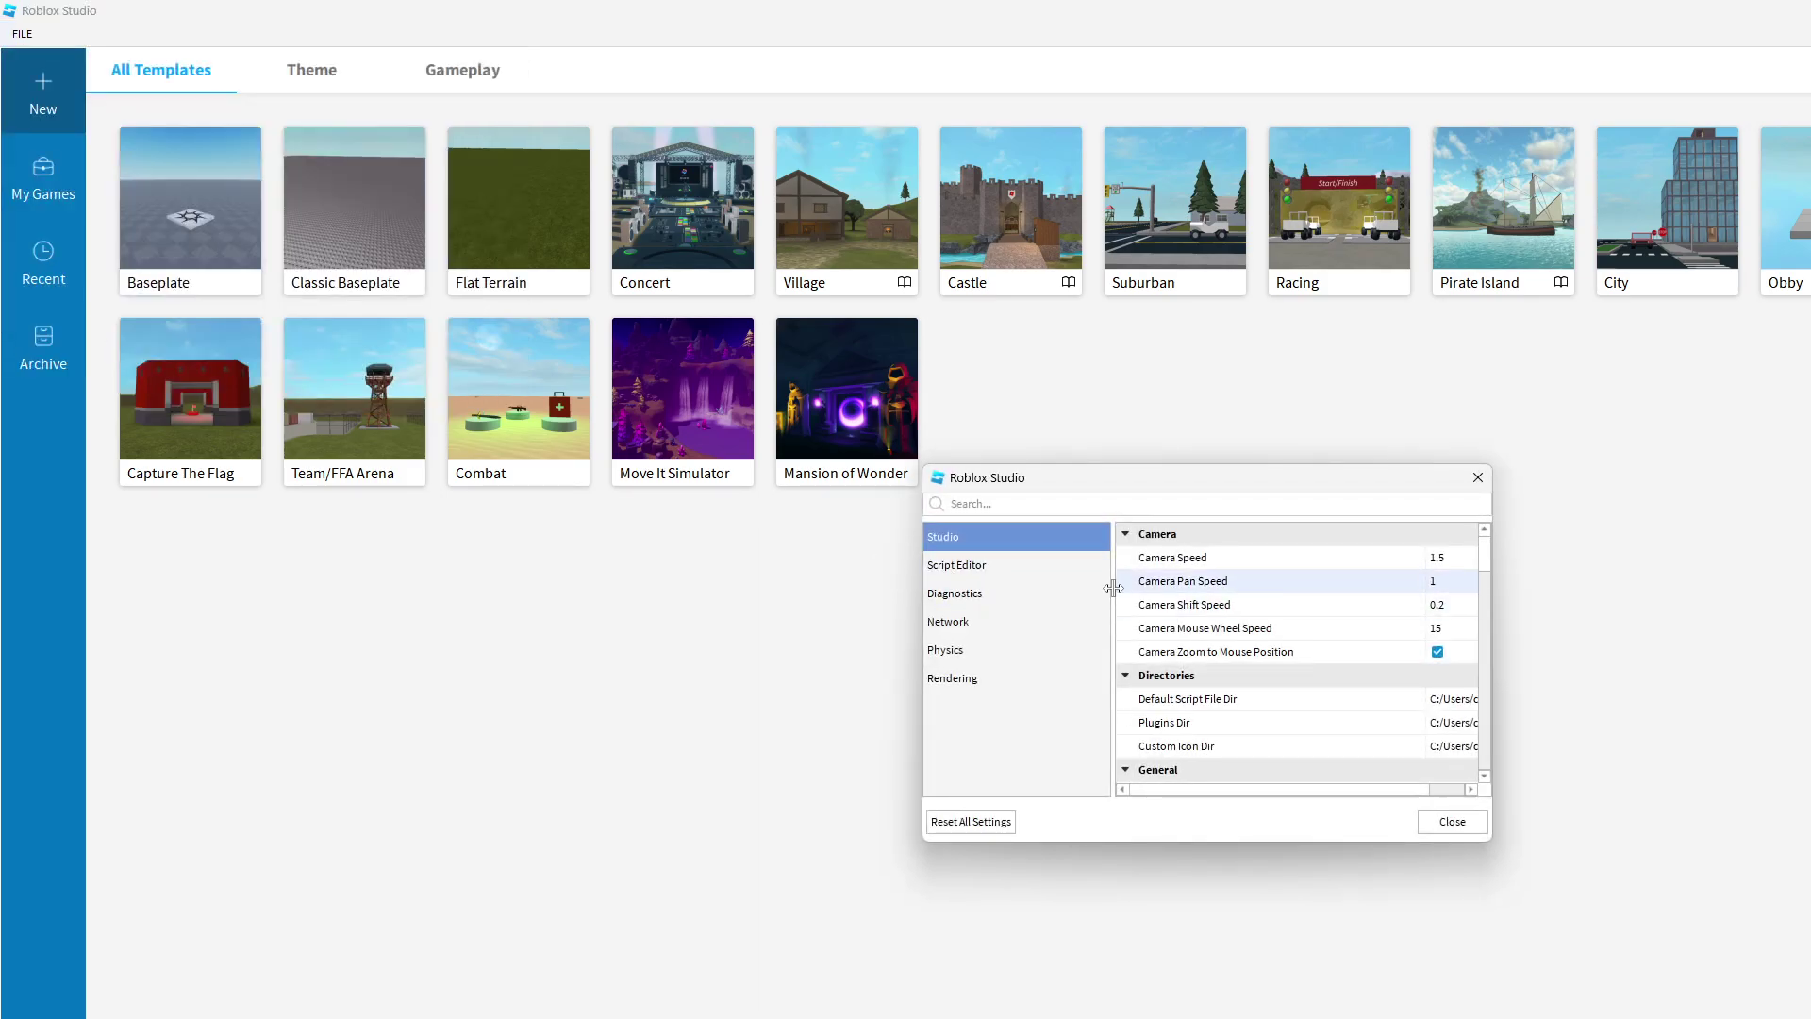
pyautogui.scroll(-5, 1196, 613)
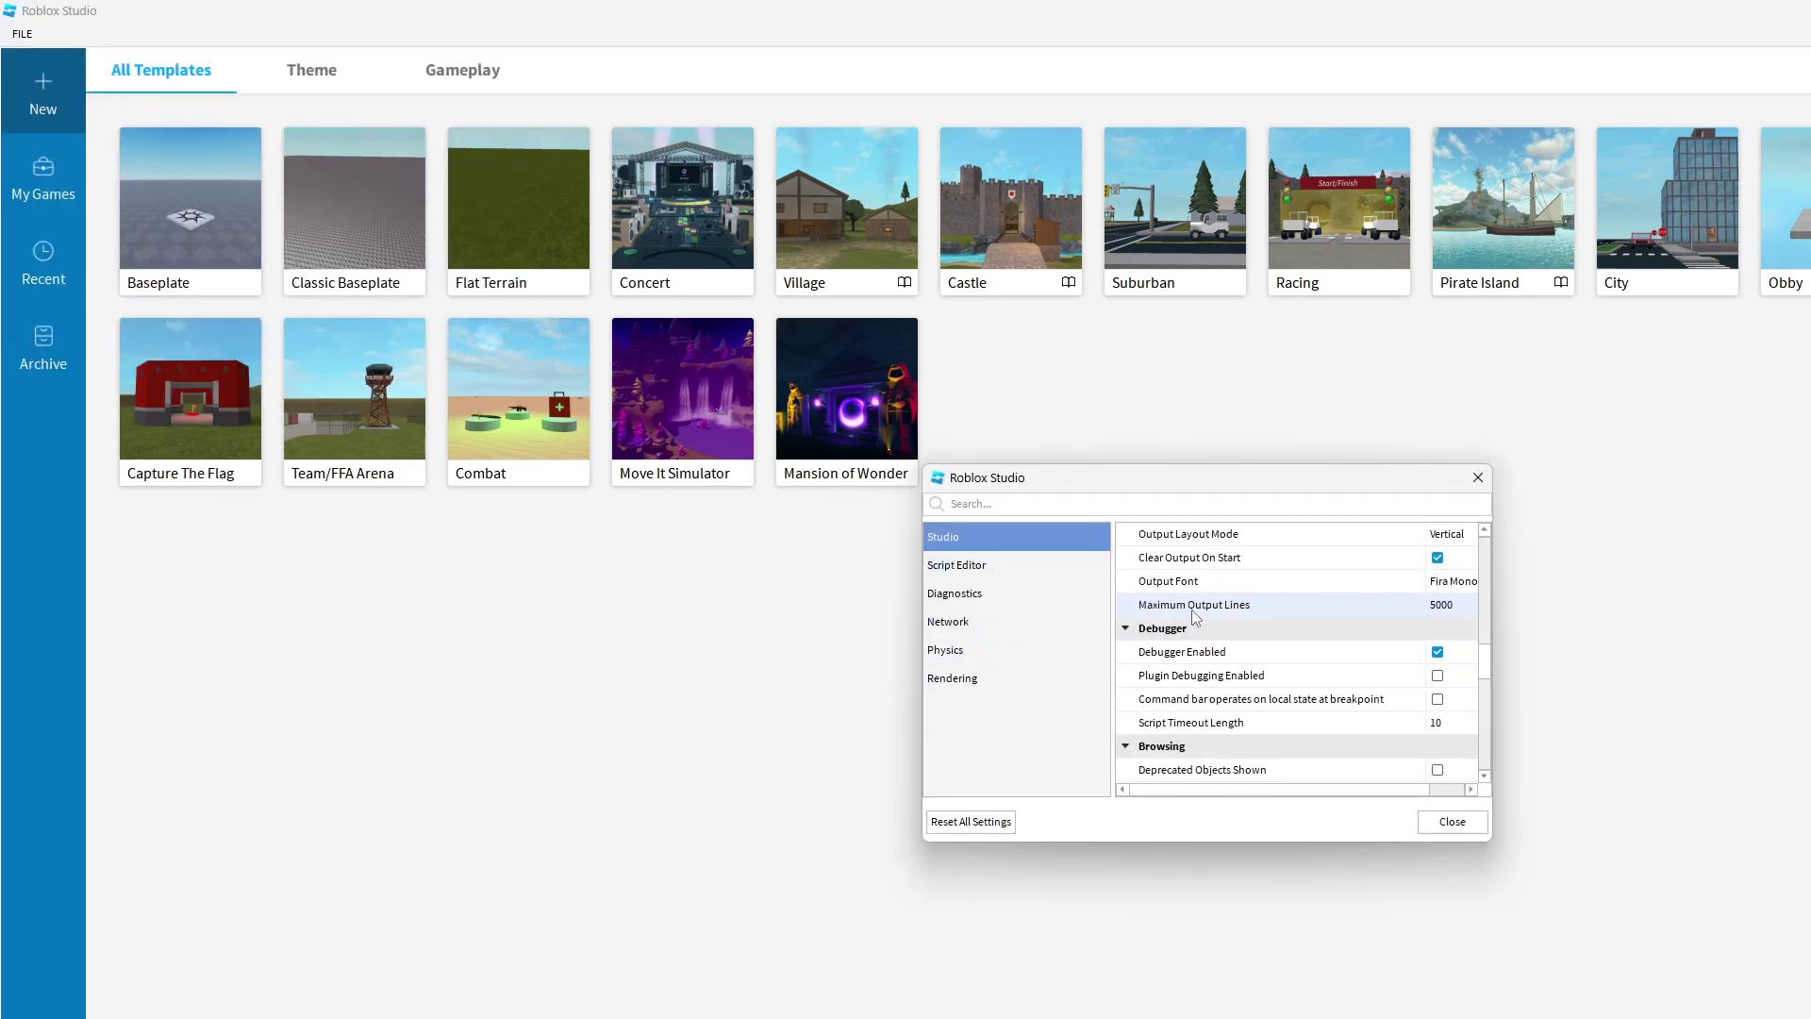
pyautogui.scroll(-5, 1194, 615)
pyautogui.click(966, 567)
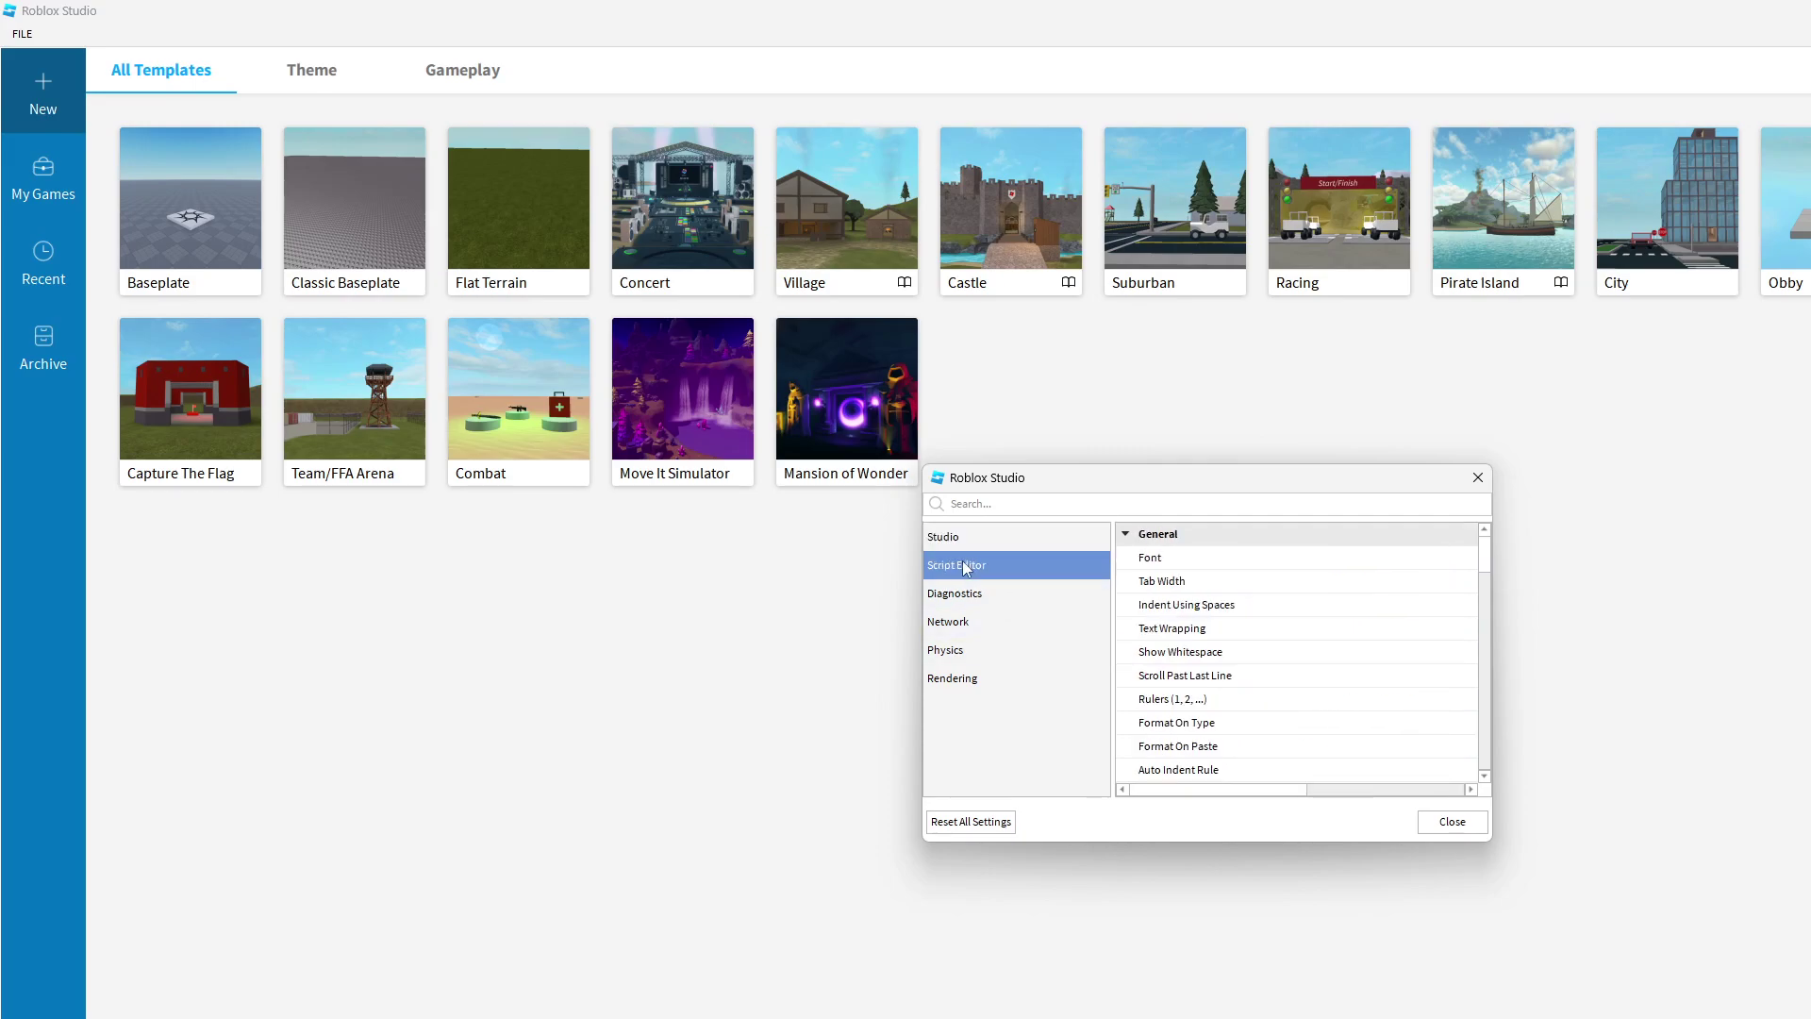
pyautogui.click(941, 537)
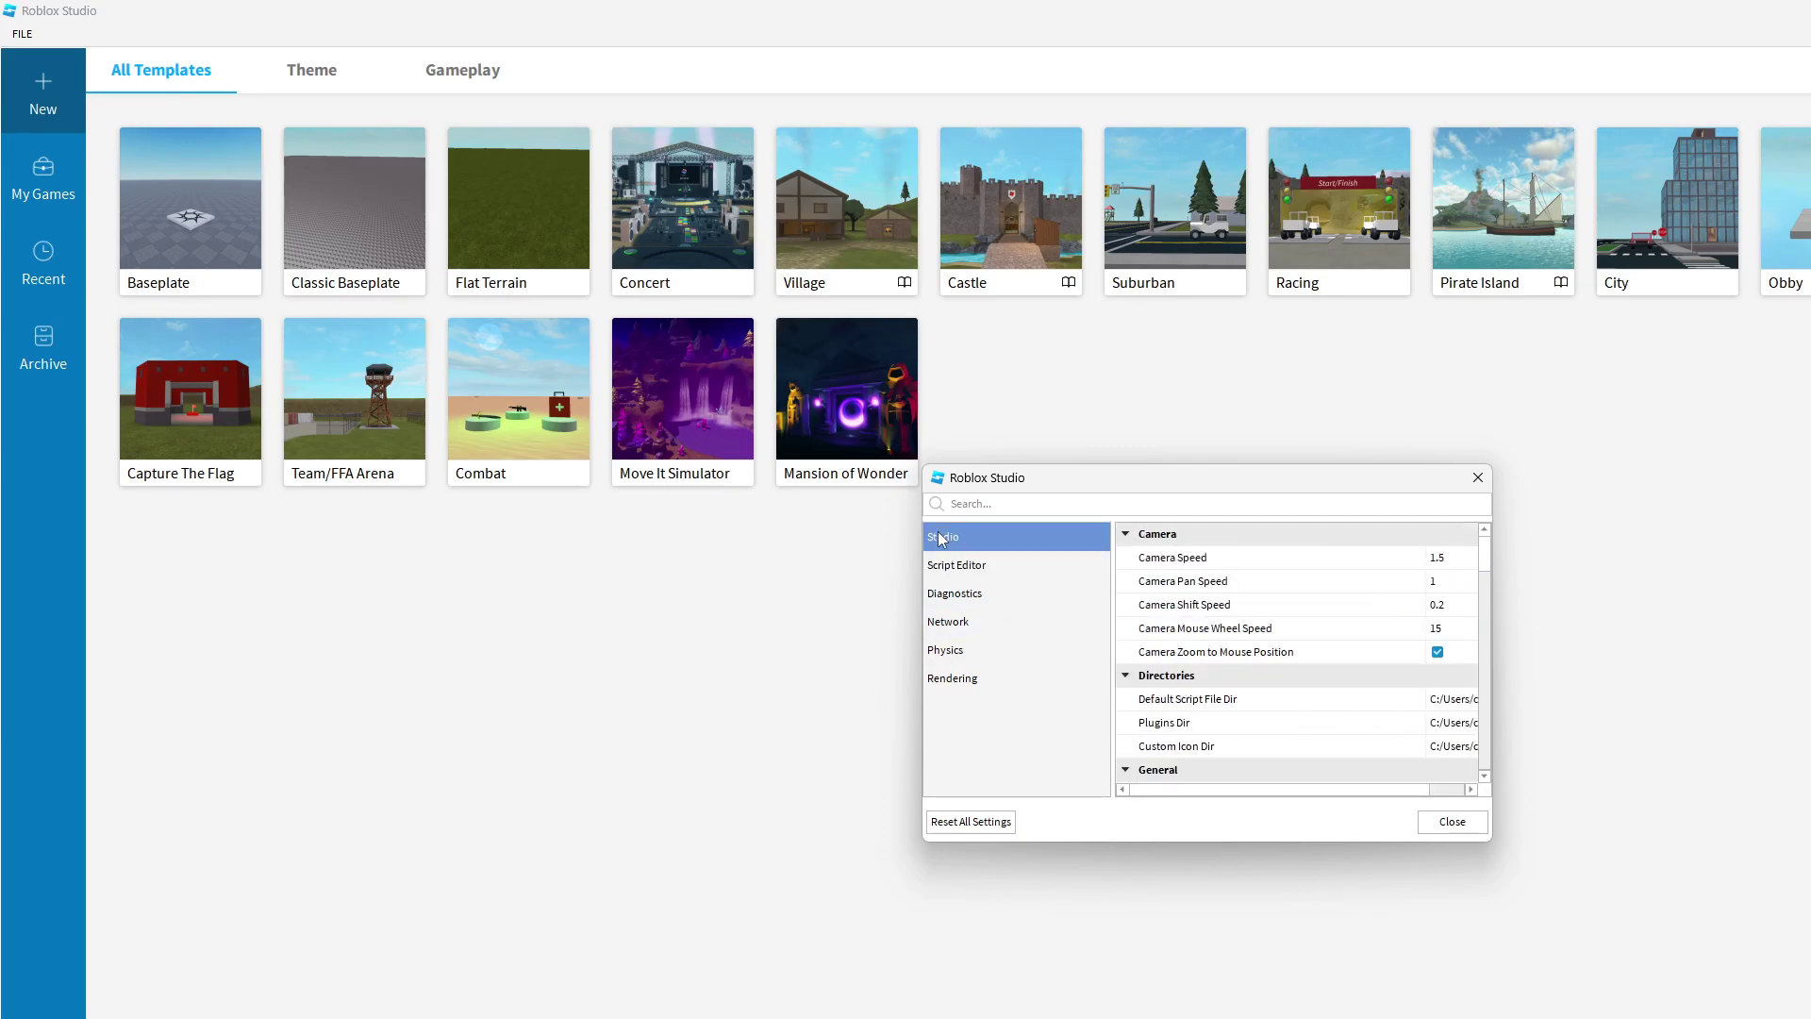
pyautogui.click(991, 604)
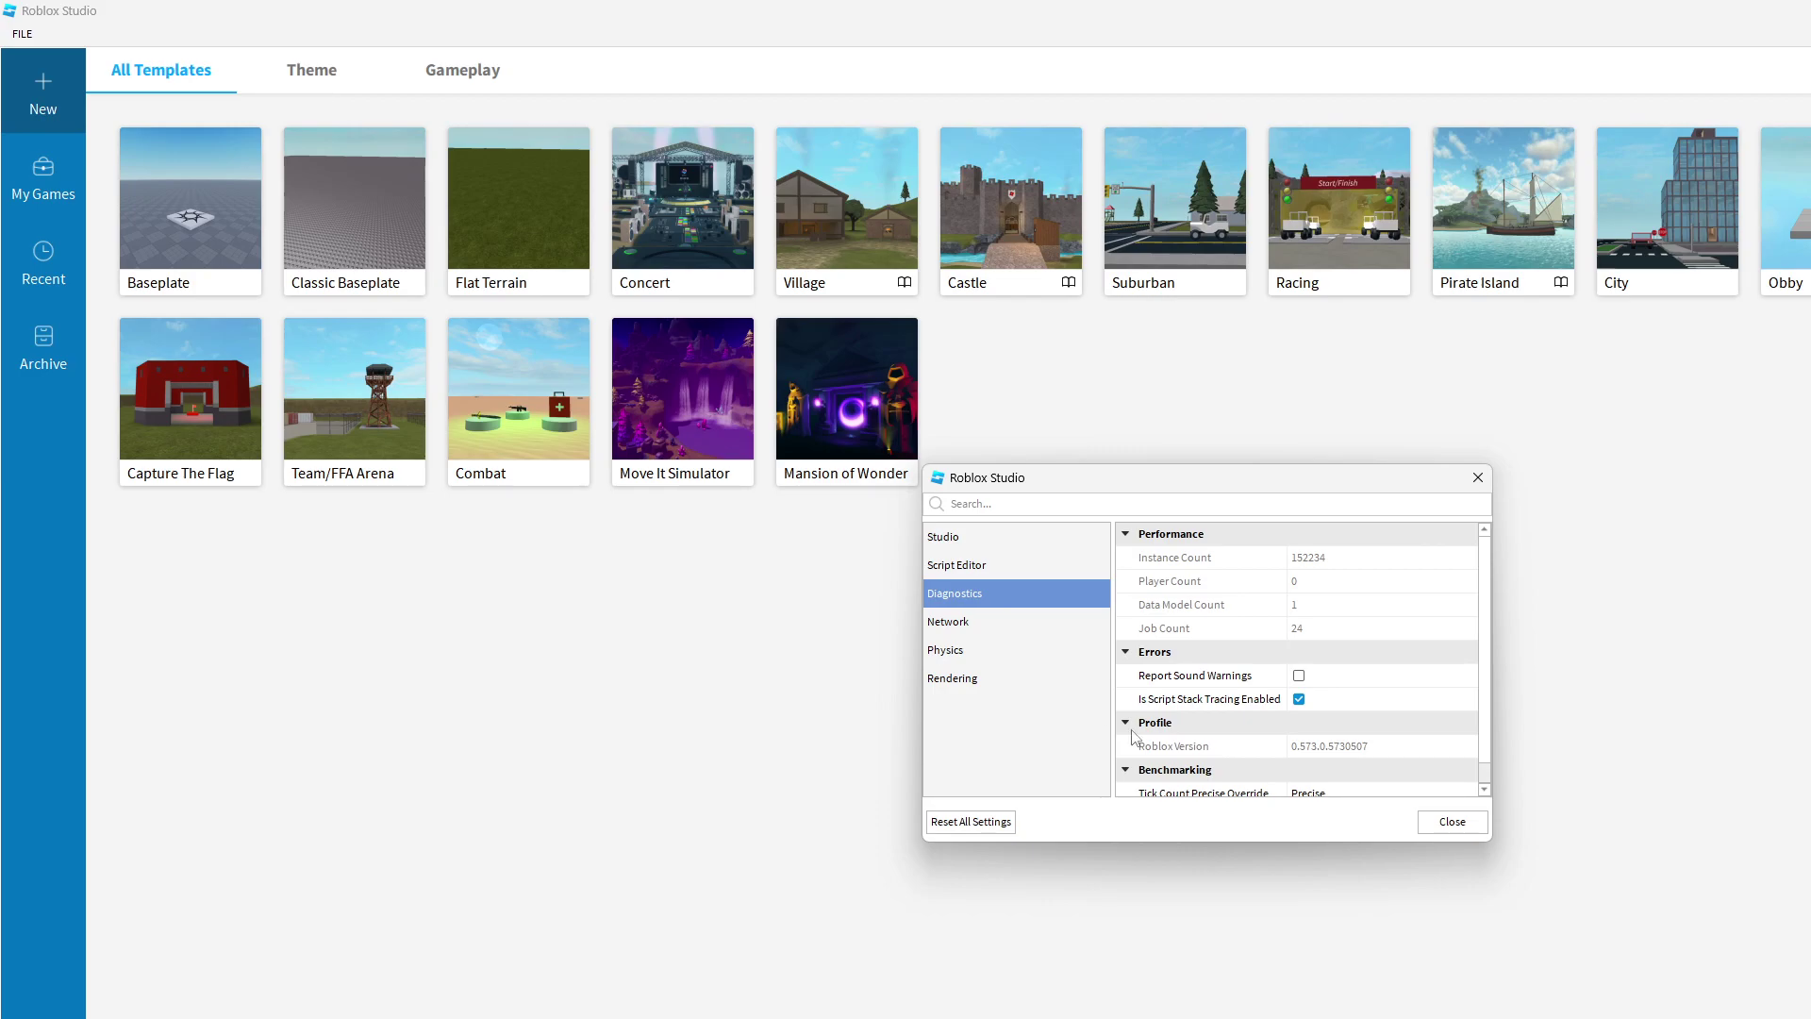
pyautogui.click(950, 681)
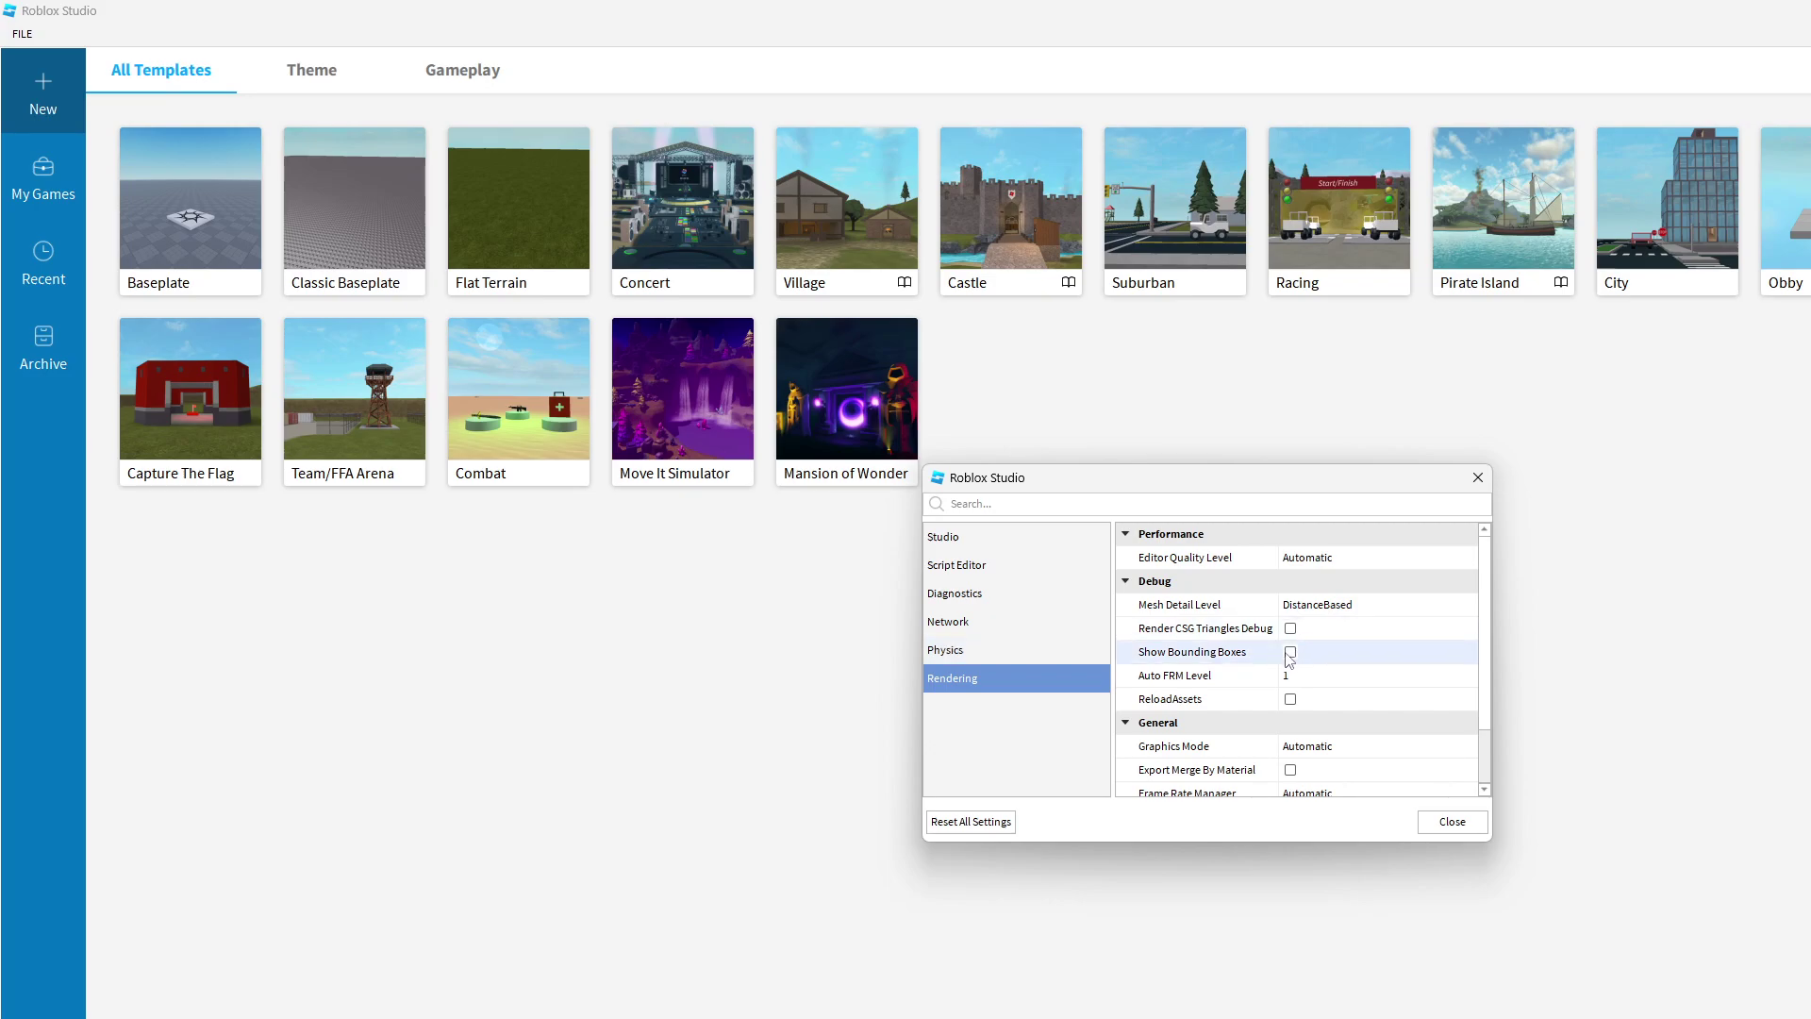
pyautogui.scroll(-1, 1290, 659)
pyautogui.click(1020, 649)
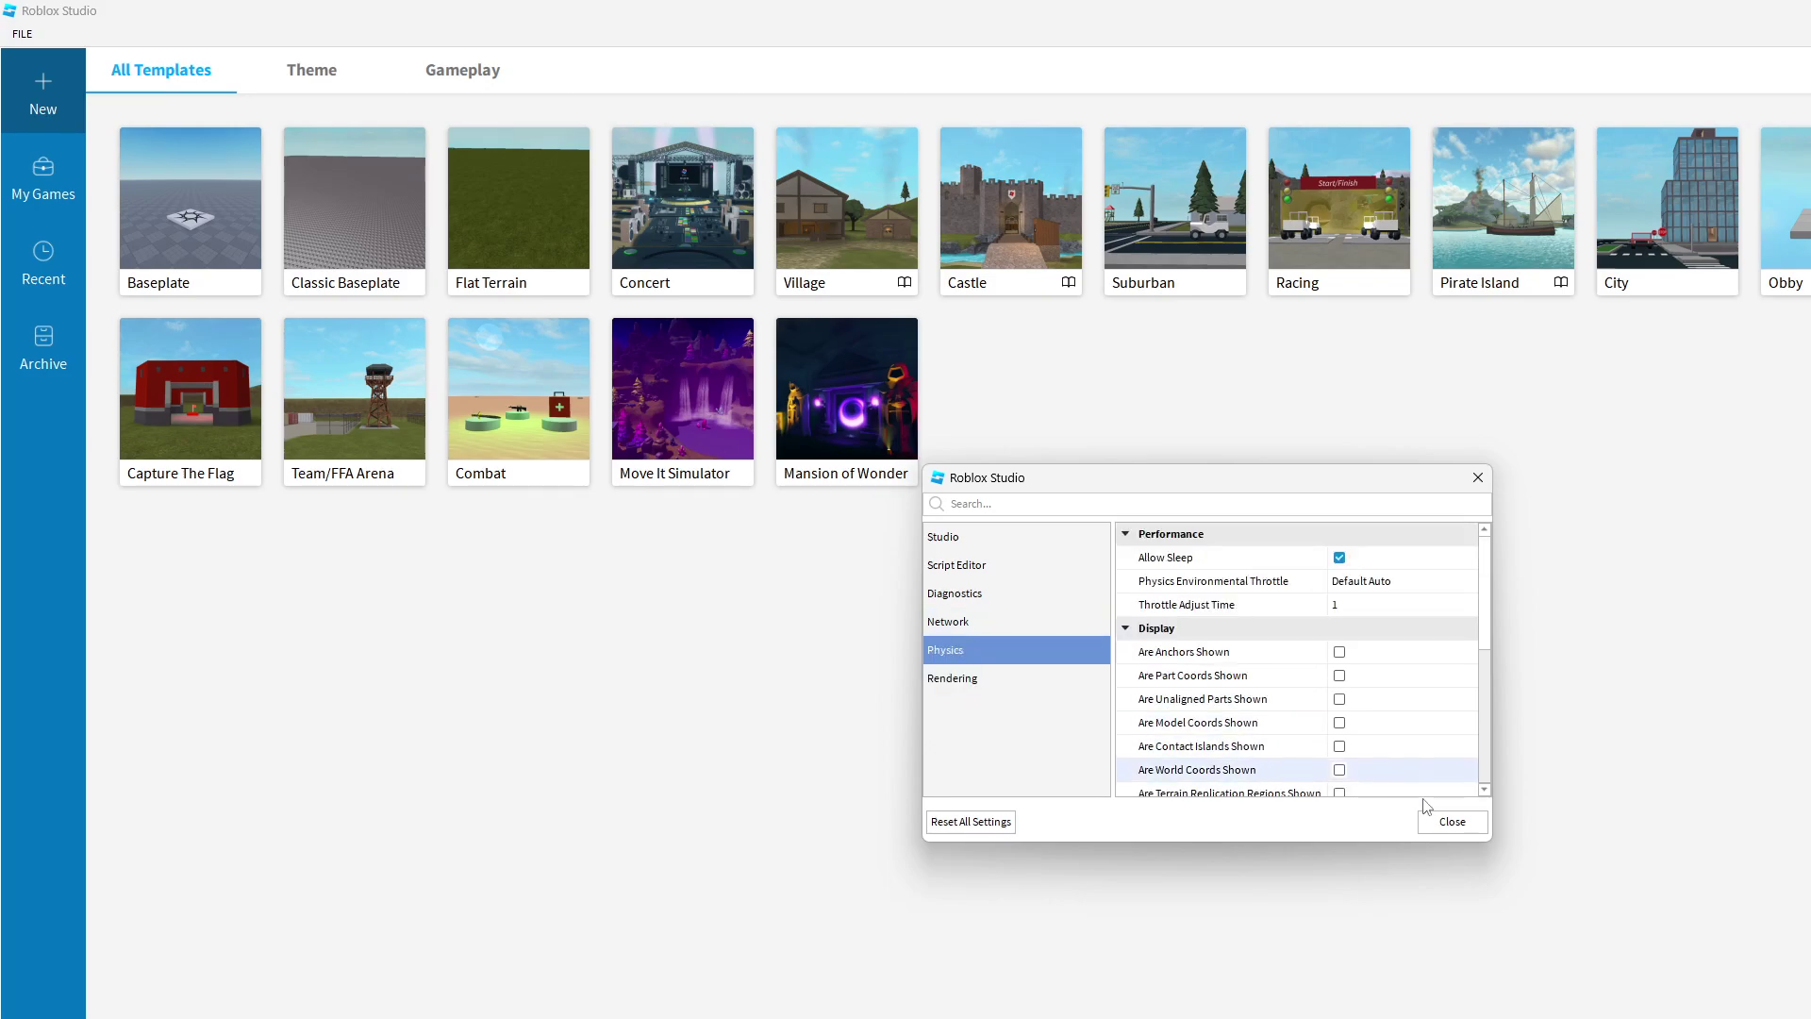
pyautogui.click(1443, 820)
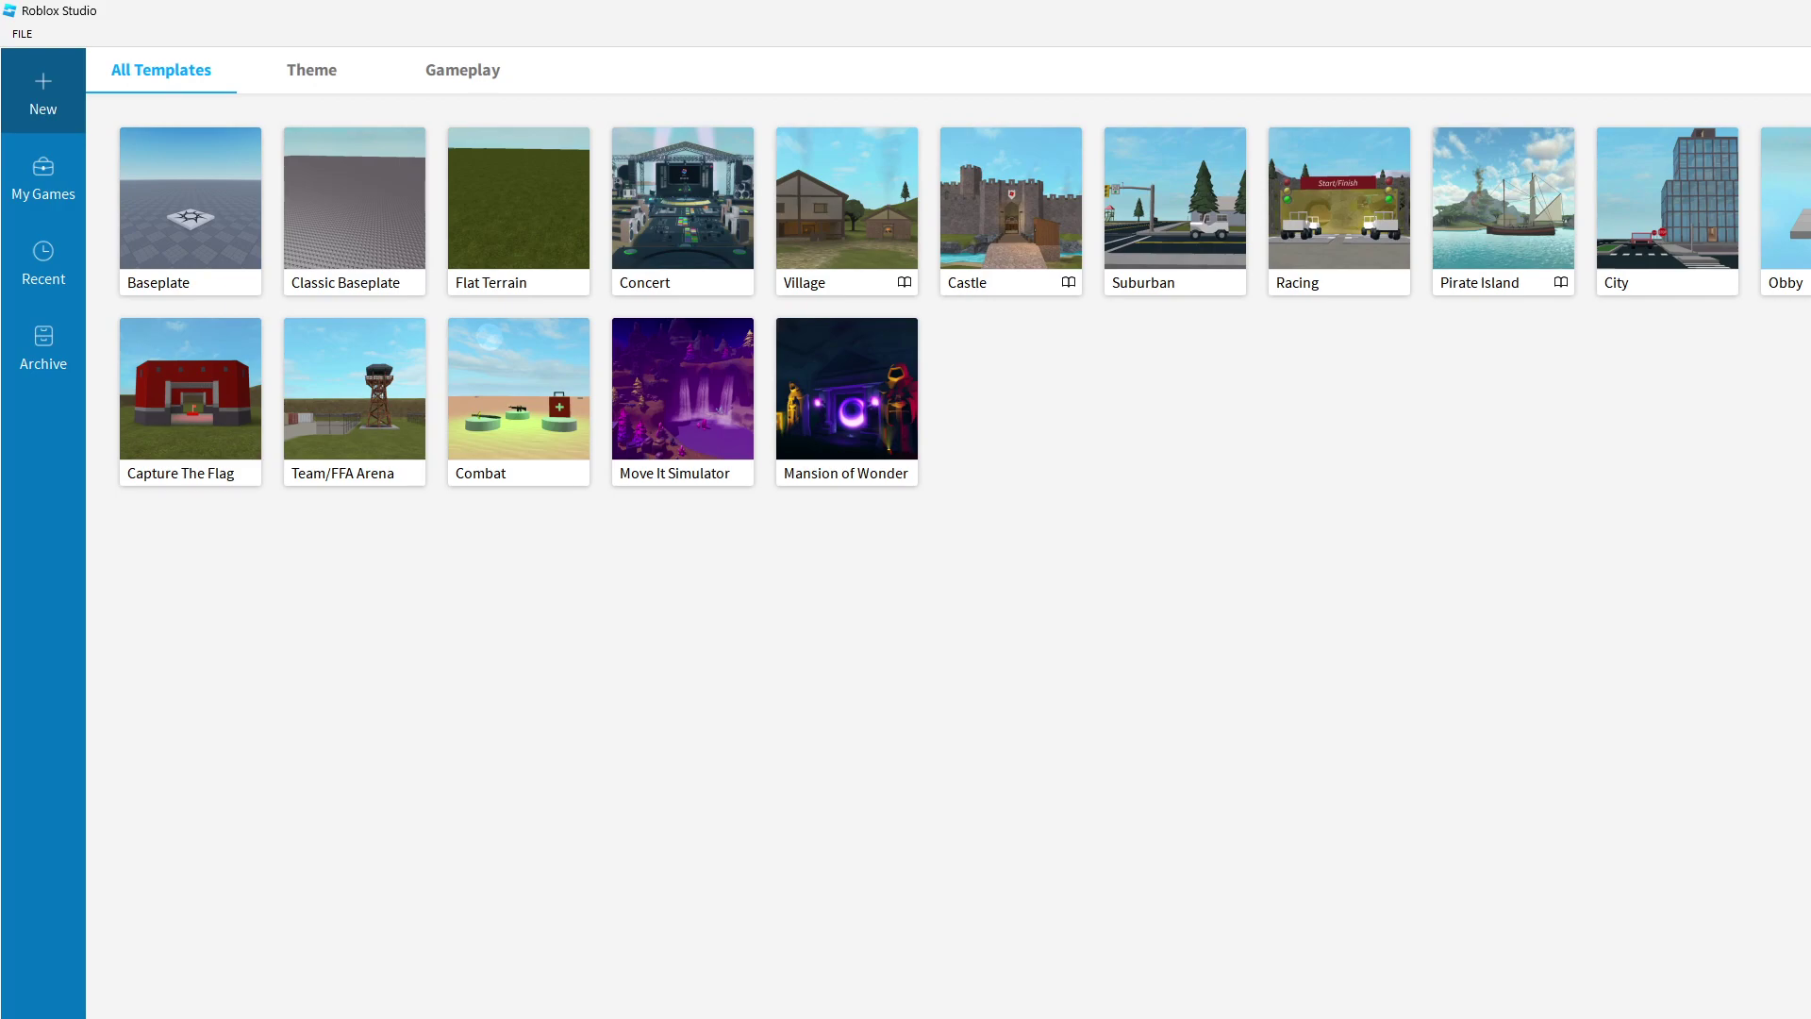
# Step: Create a new place from the Baseplate template and set the Toolbox to show marketplace models
pyautogui.click(131, 242)
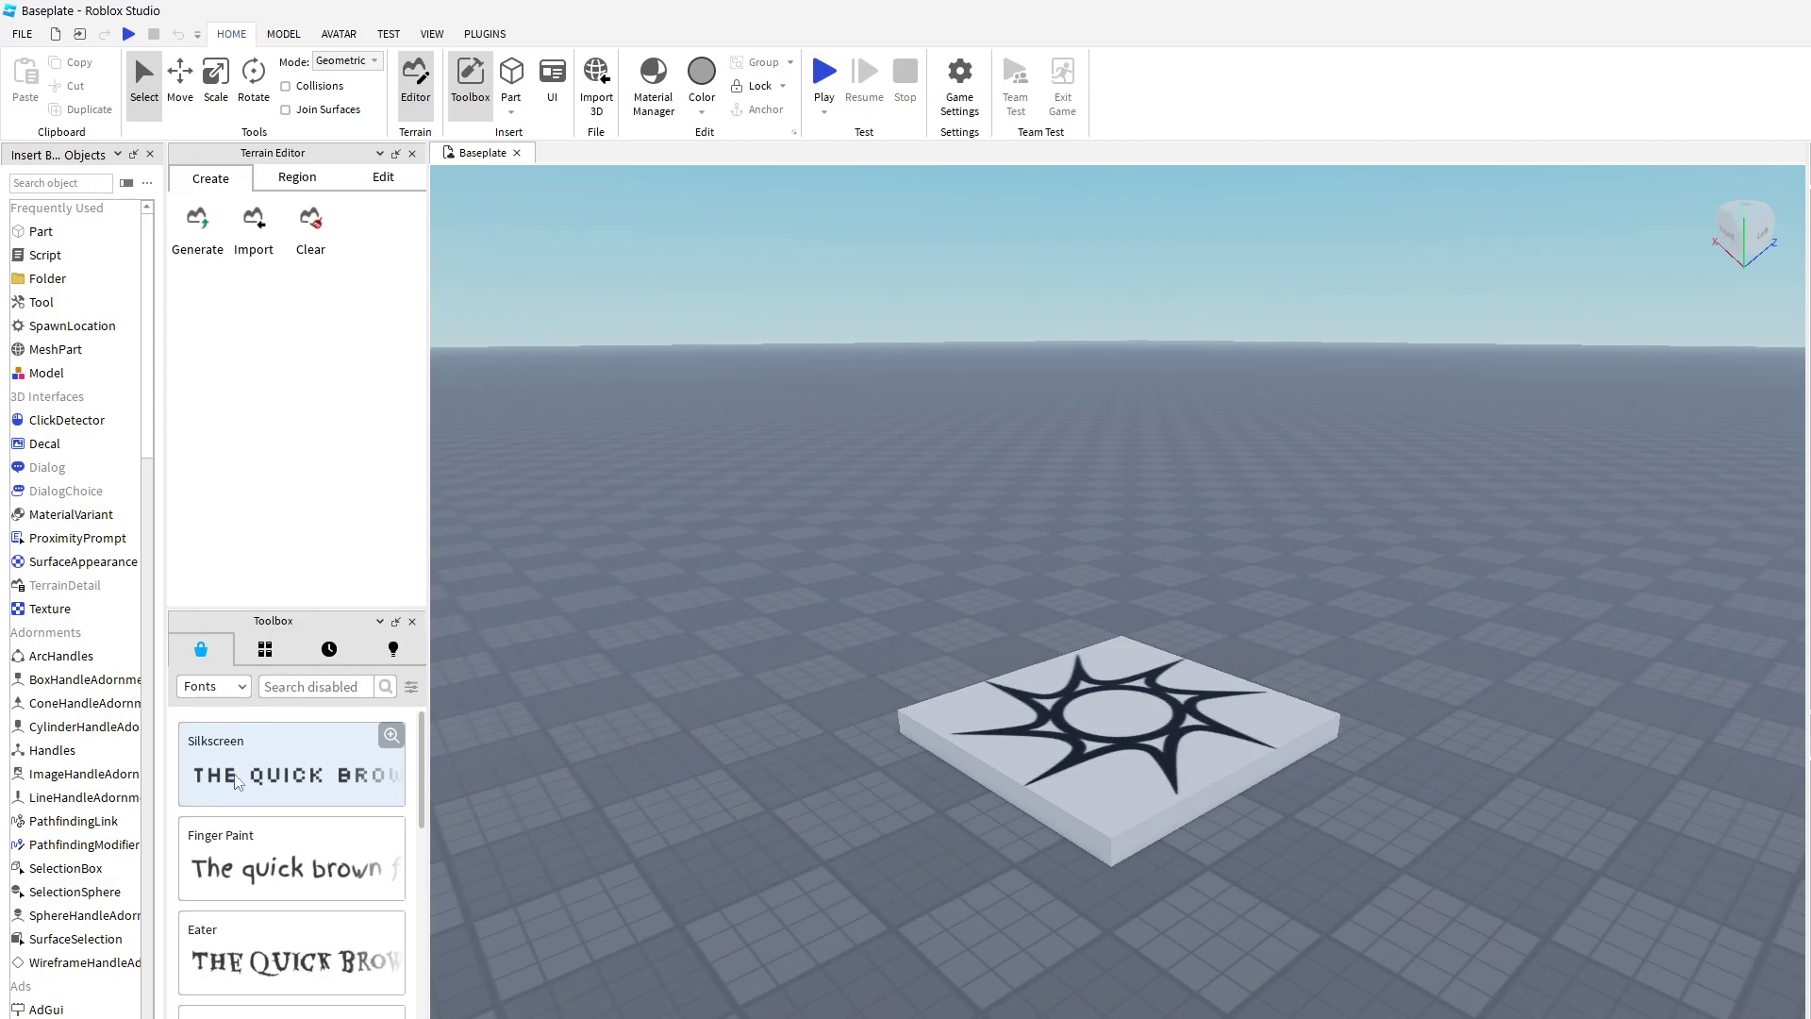
pyautogui.click(215, 686)
pyautogui.click(215, 711)
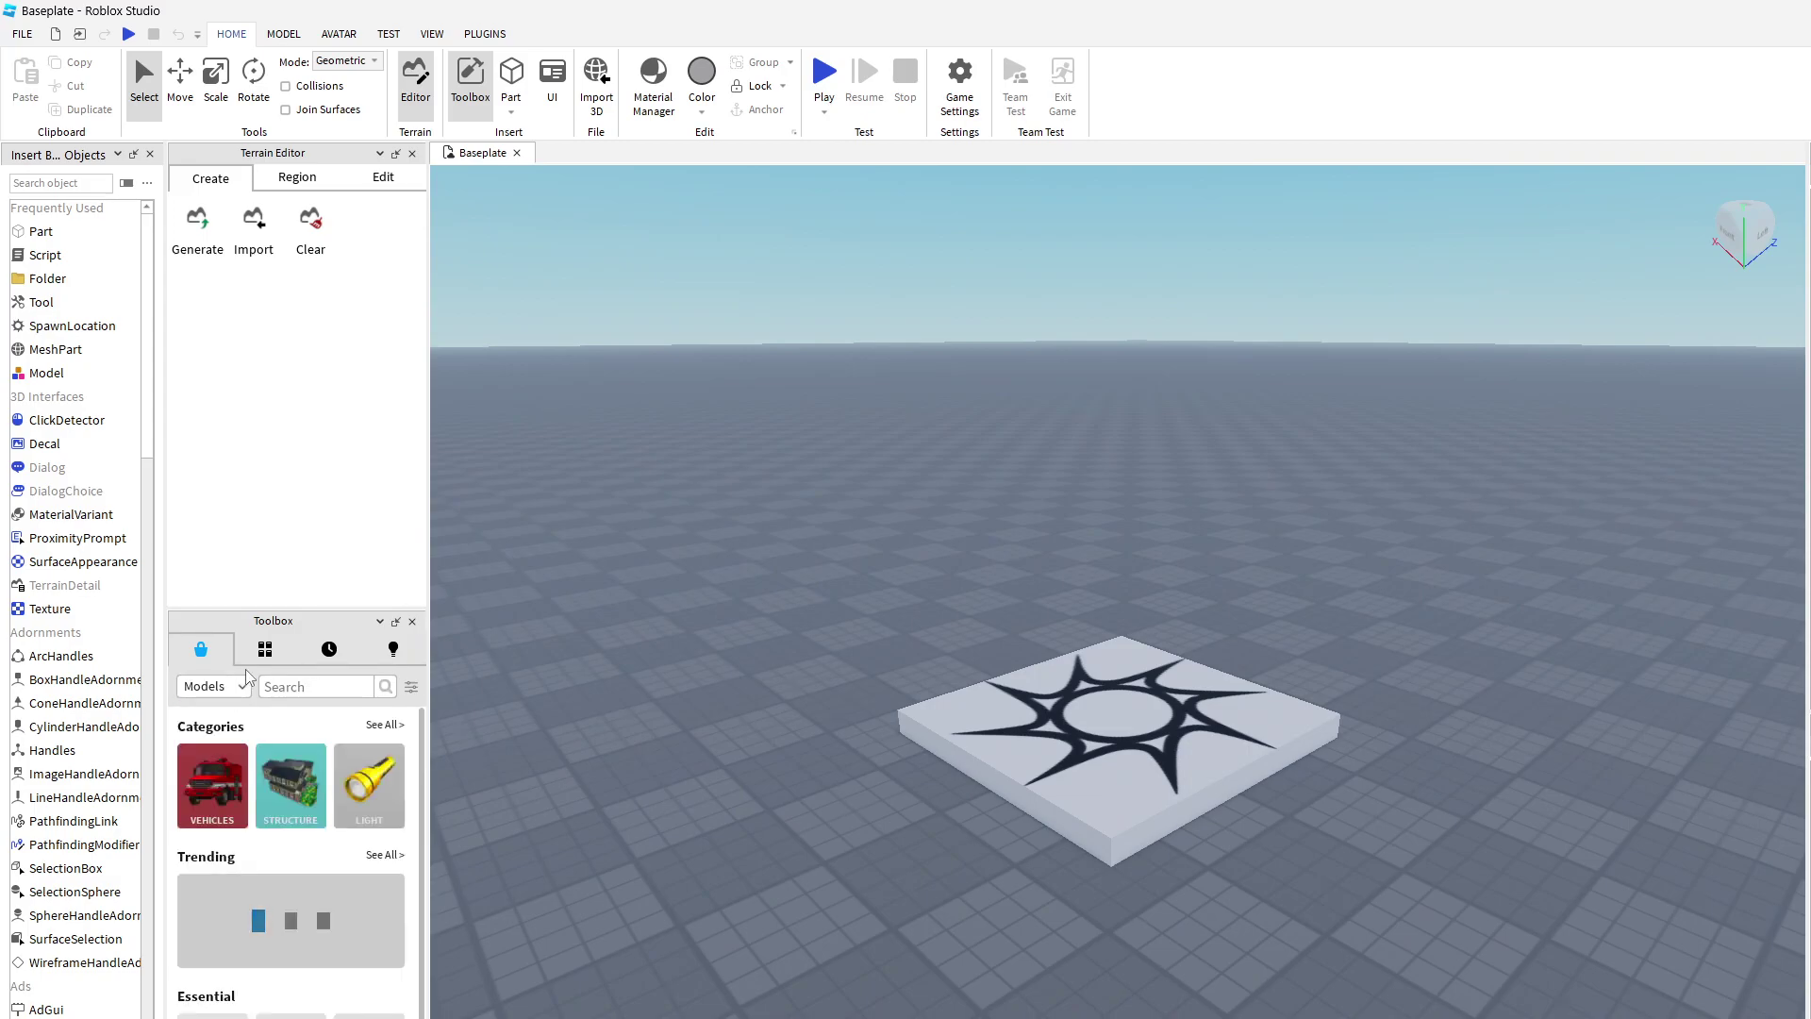
pyautogui.click(265, 649)
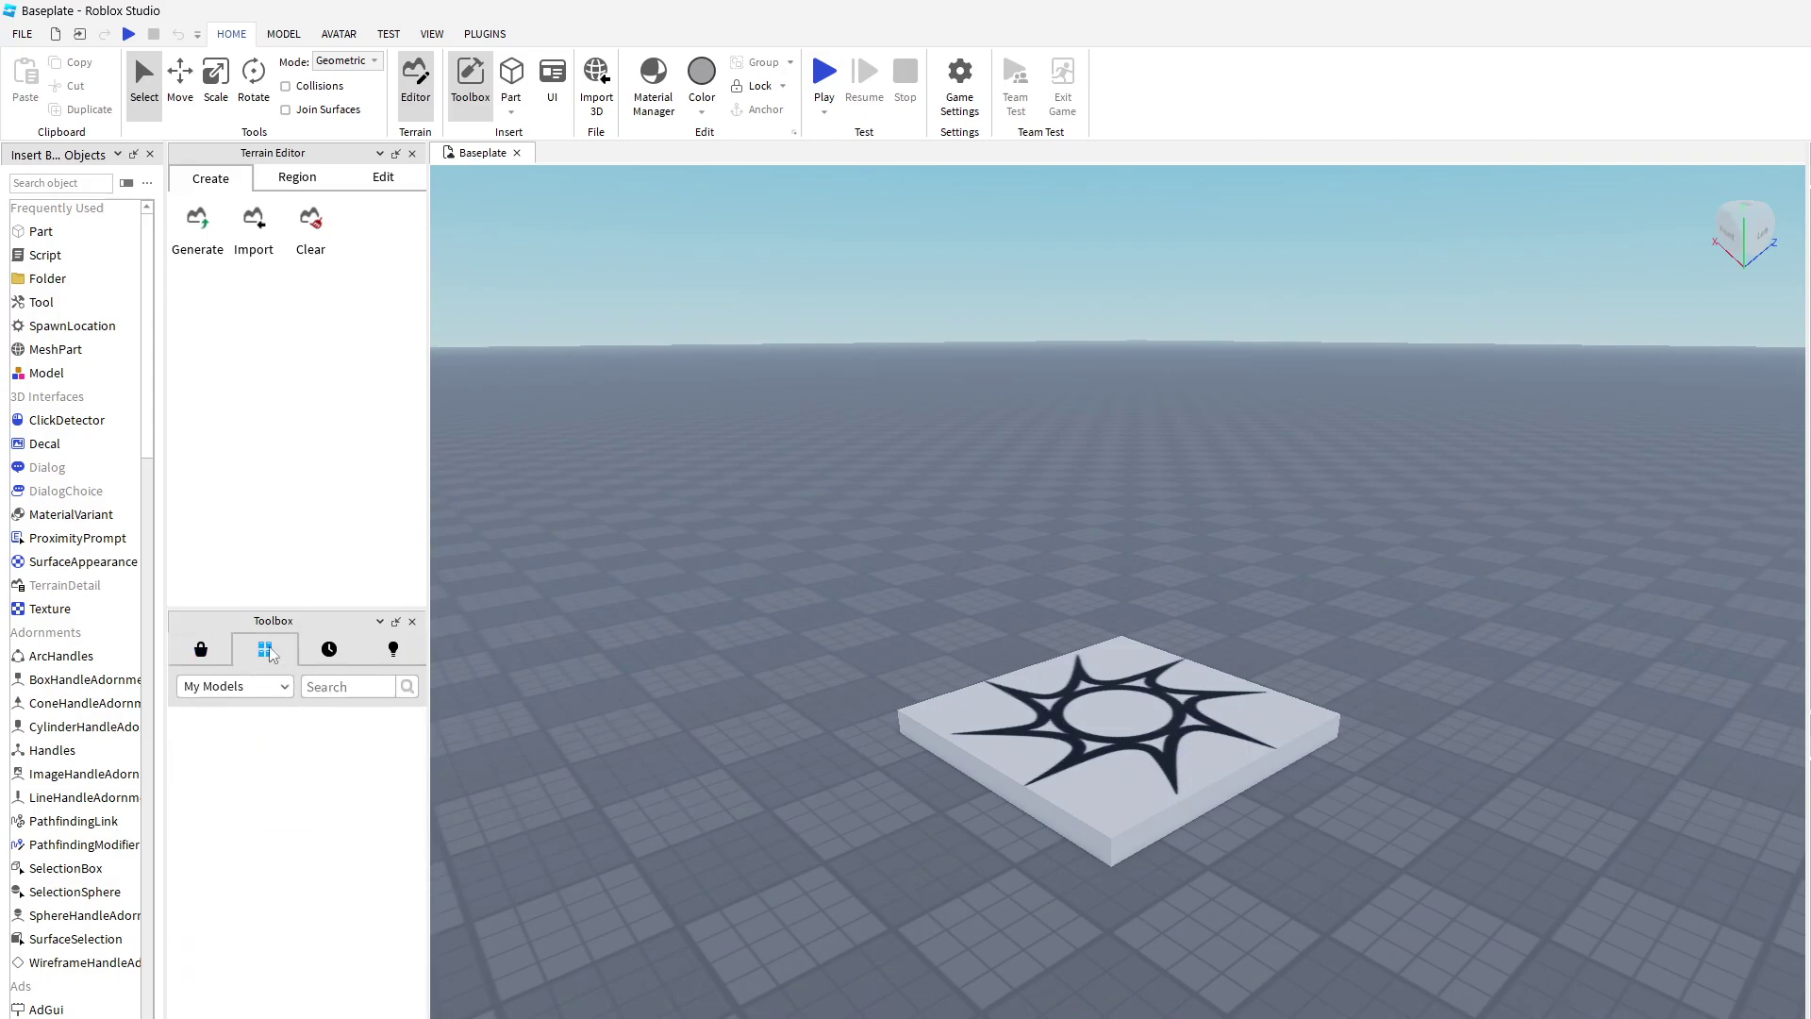
pyautogui.click(215, 661)
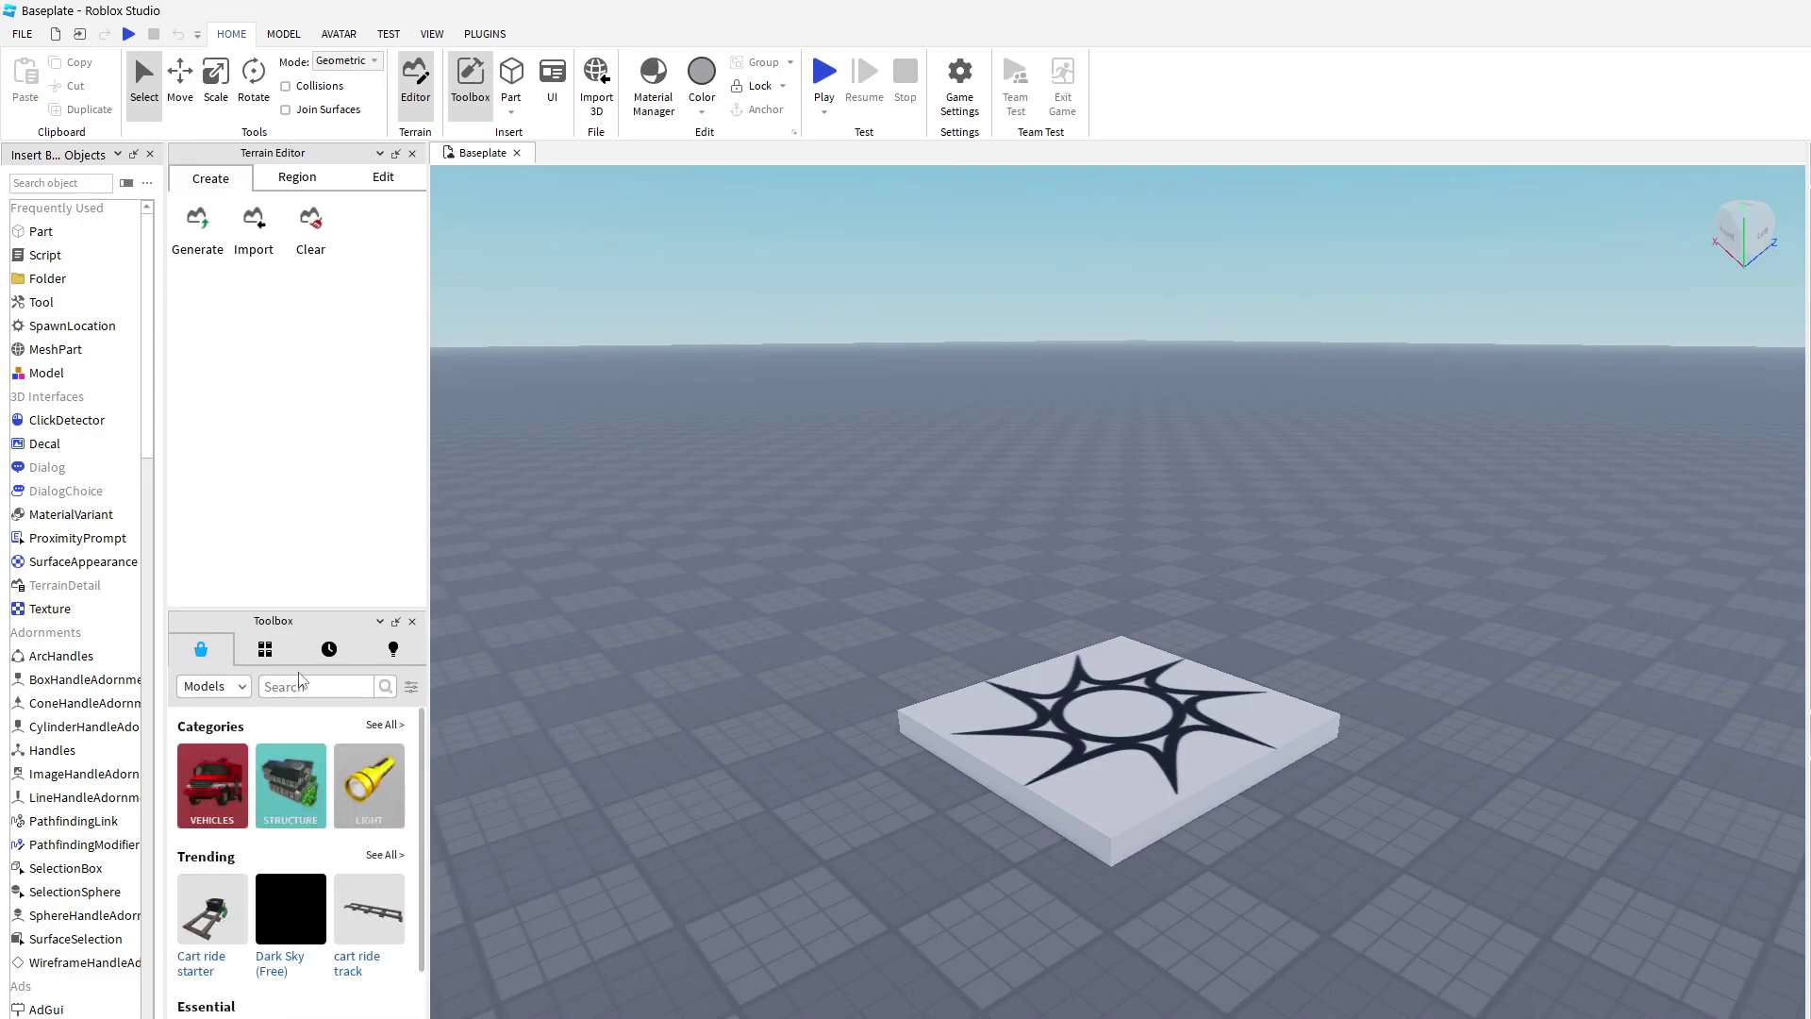
# Step: Search the Toolbox models for "sprint" and insert "Shift to Sprint / Run script" and "Stamina GUI/shift to sprint [WORKING]"
pyautogui.click(302, 689)
pyautogui.write('sprint')
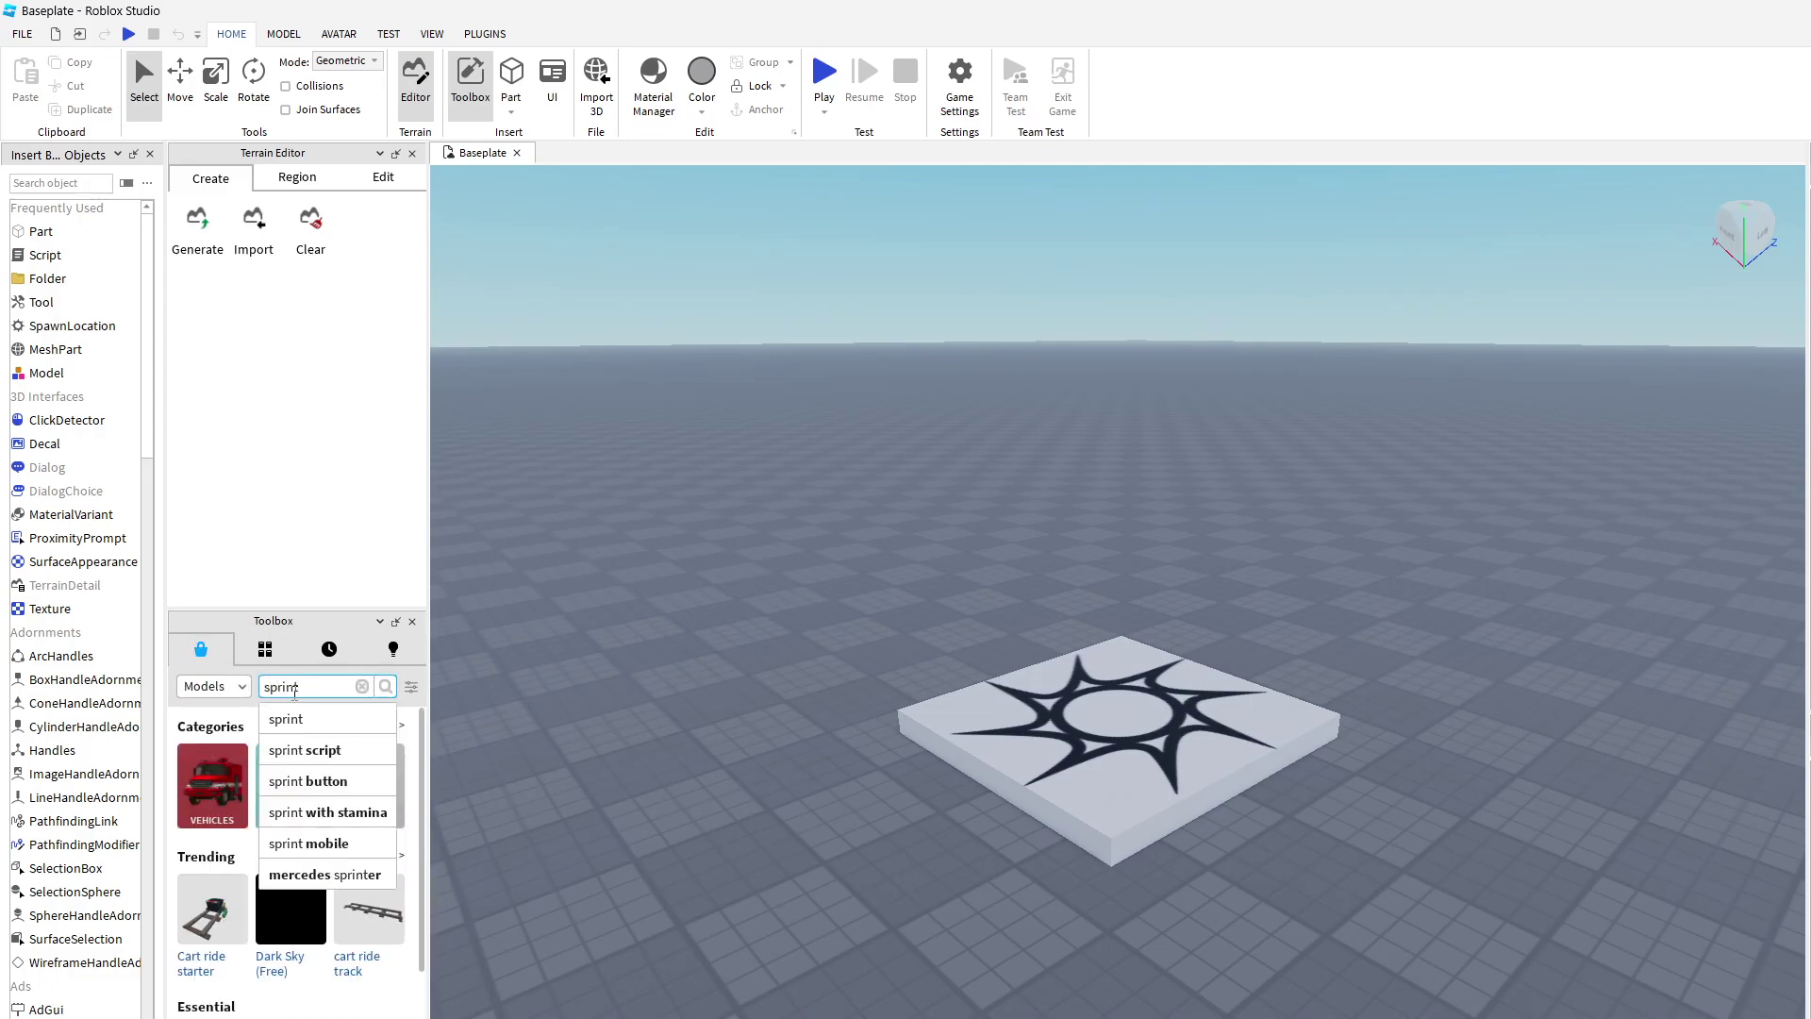
pyautogui.press('Return')
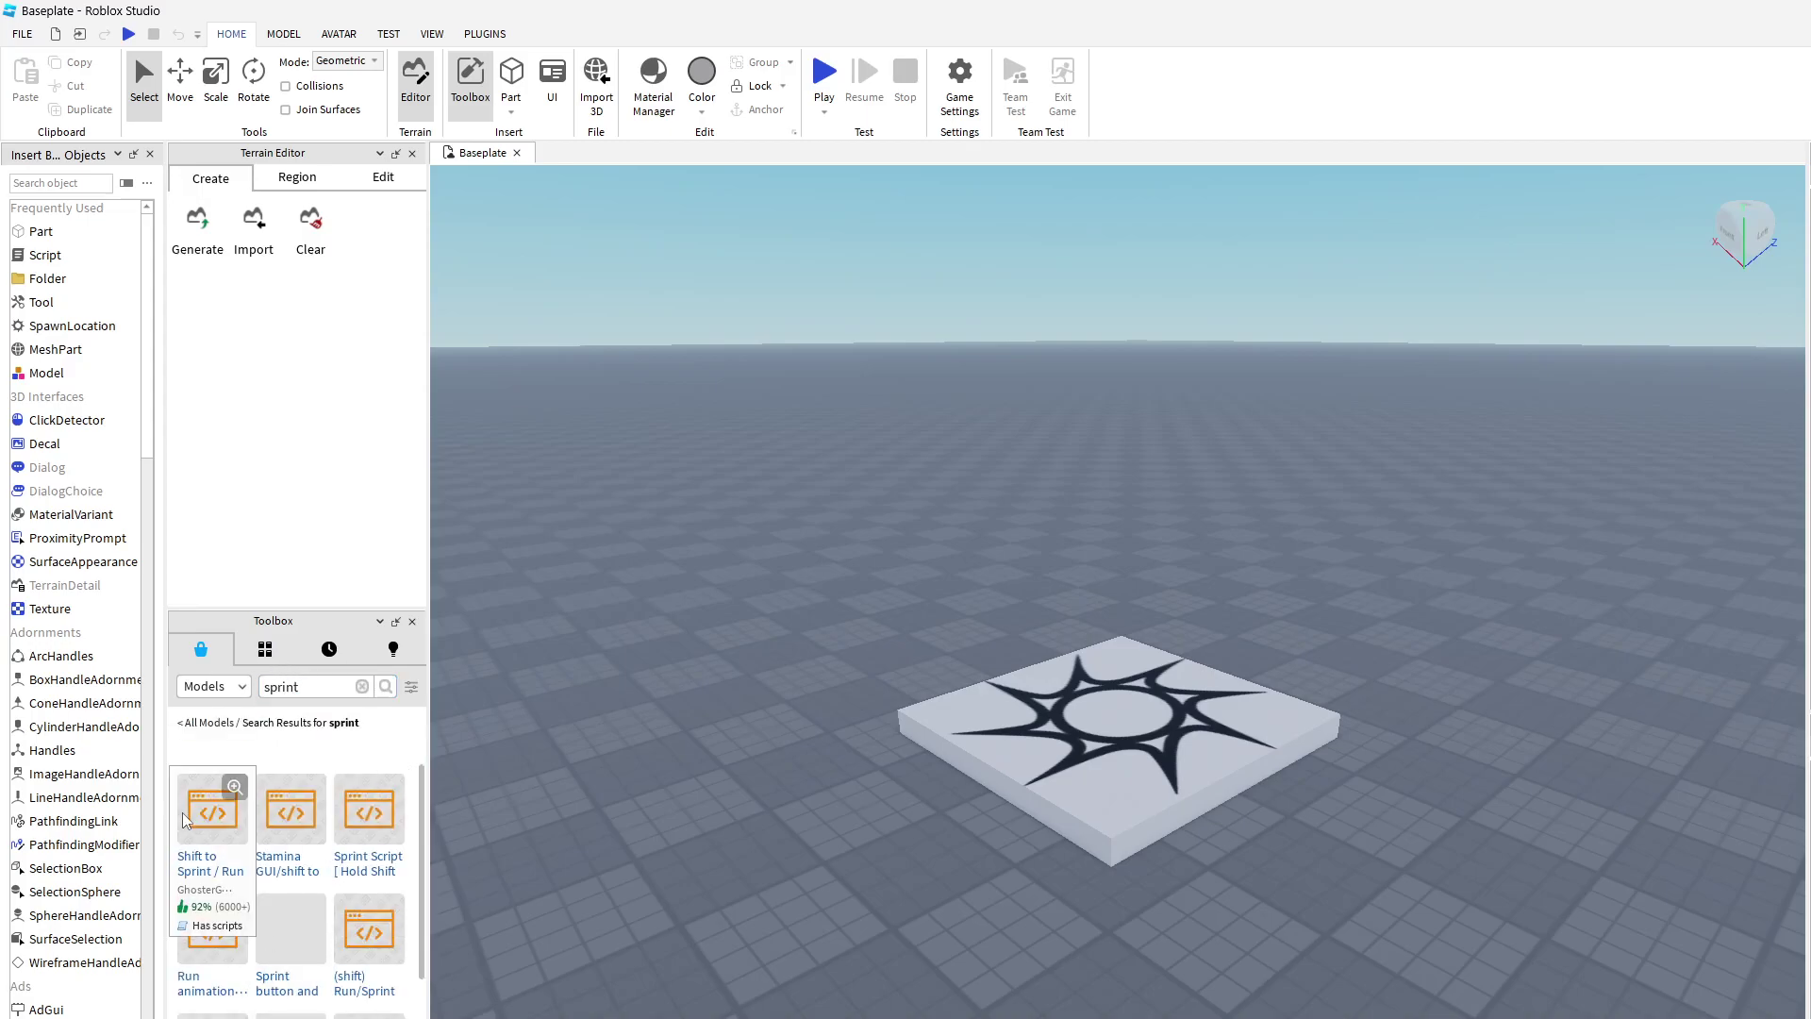
pyautogui.click(236, 831)
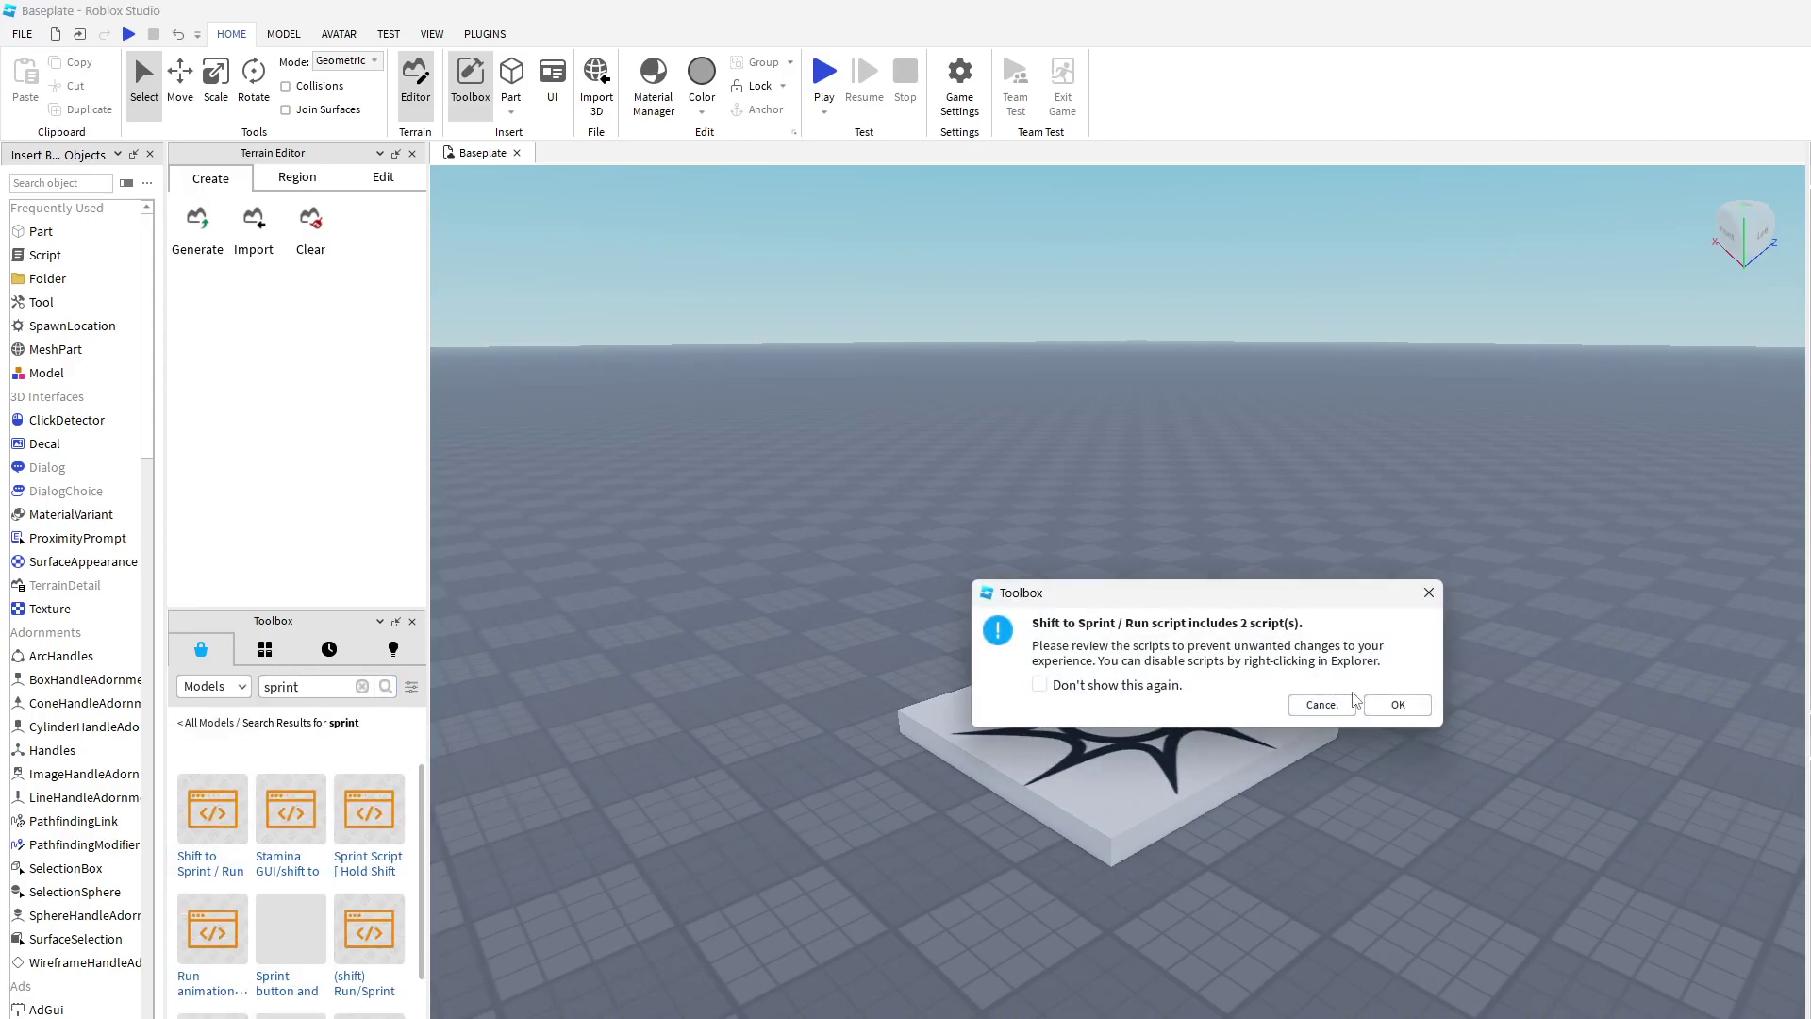
pyautogui.click(1397, 705)
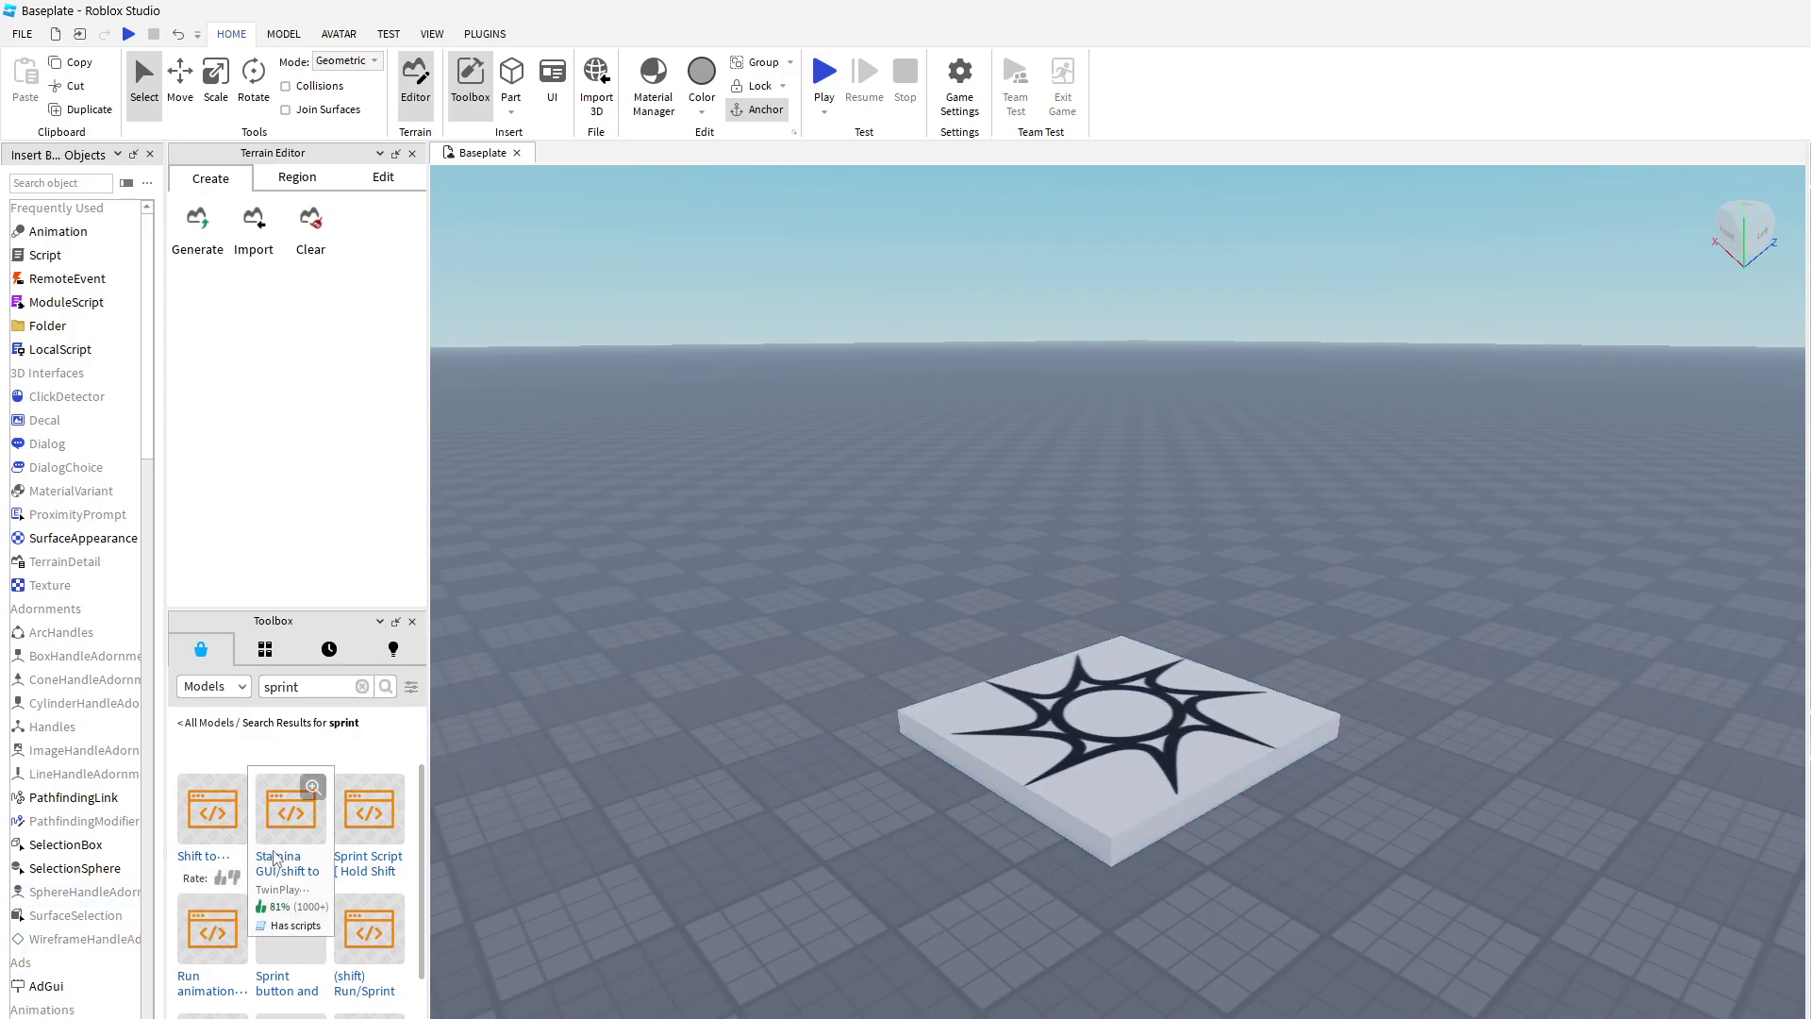
pyautogui.click(292, 821)
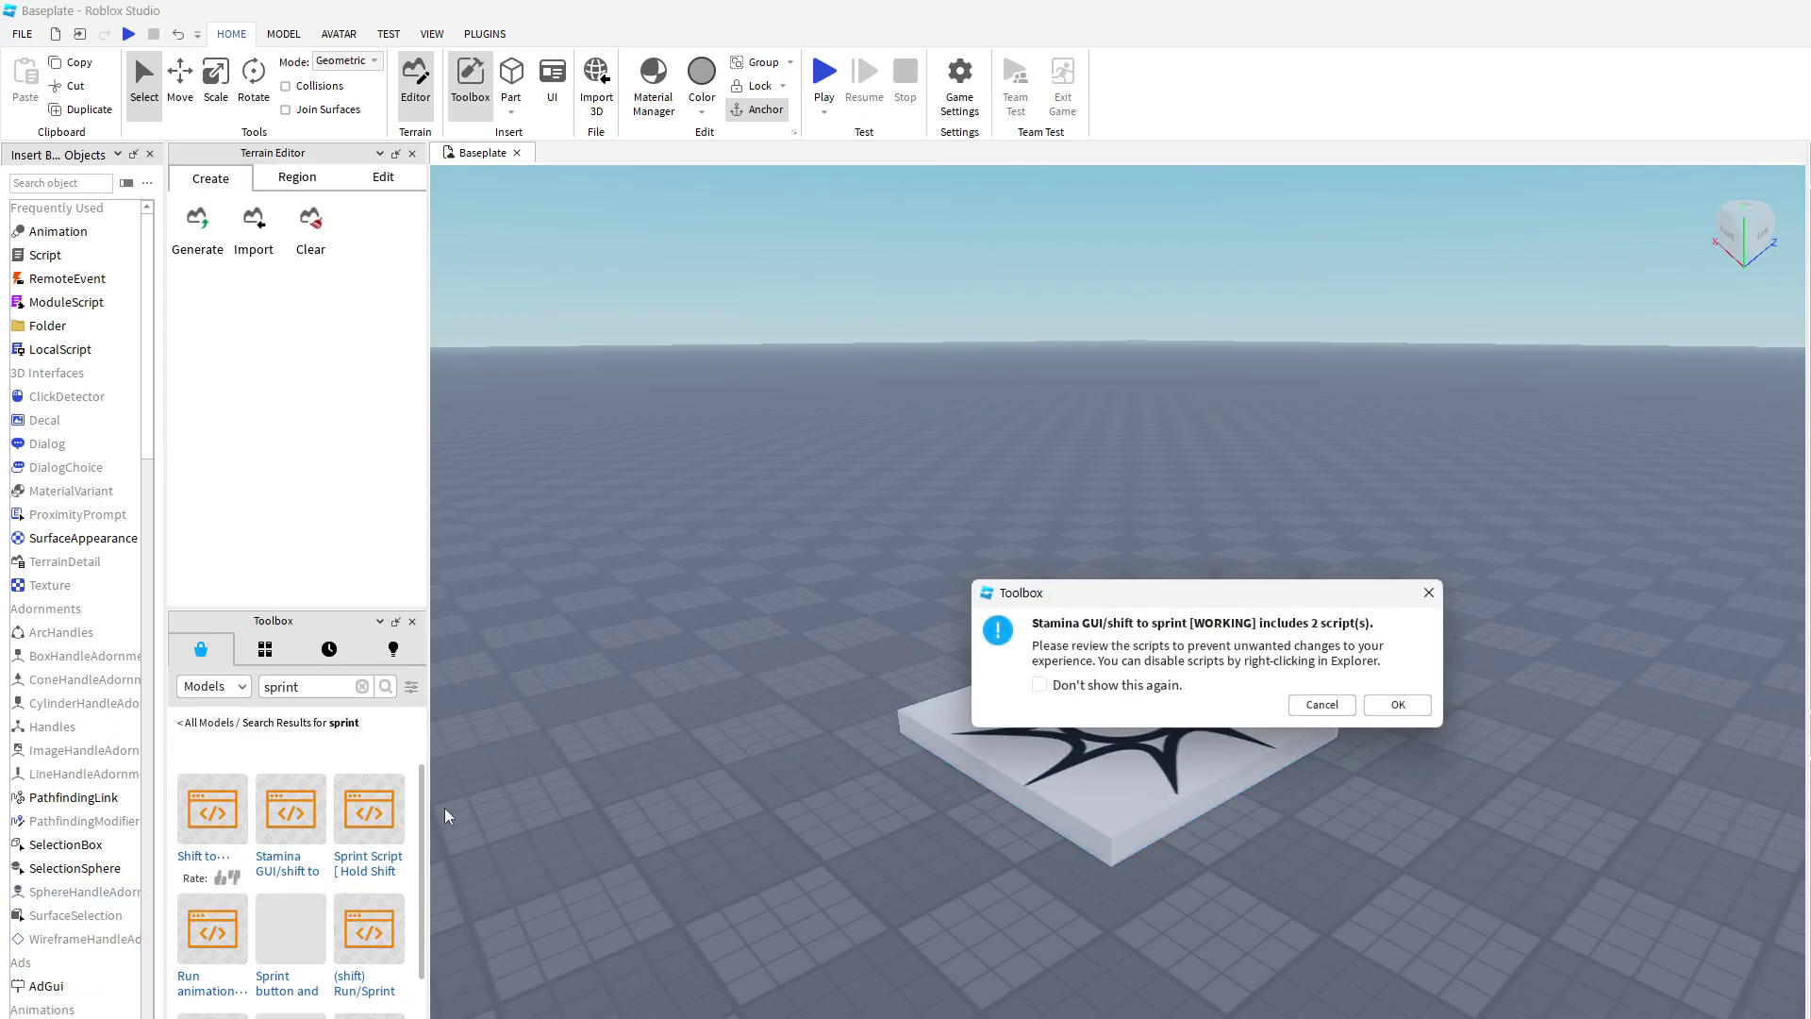
pyautogui.click(1399, 717)
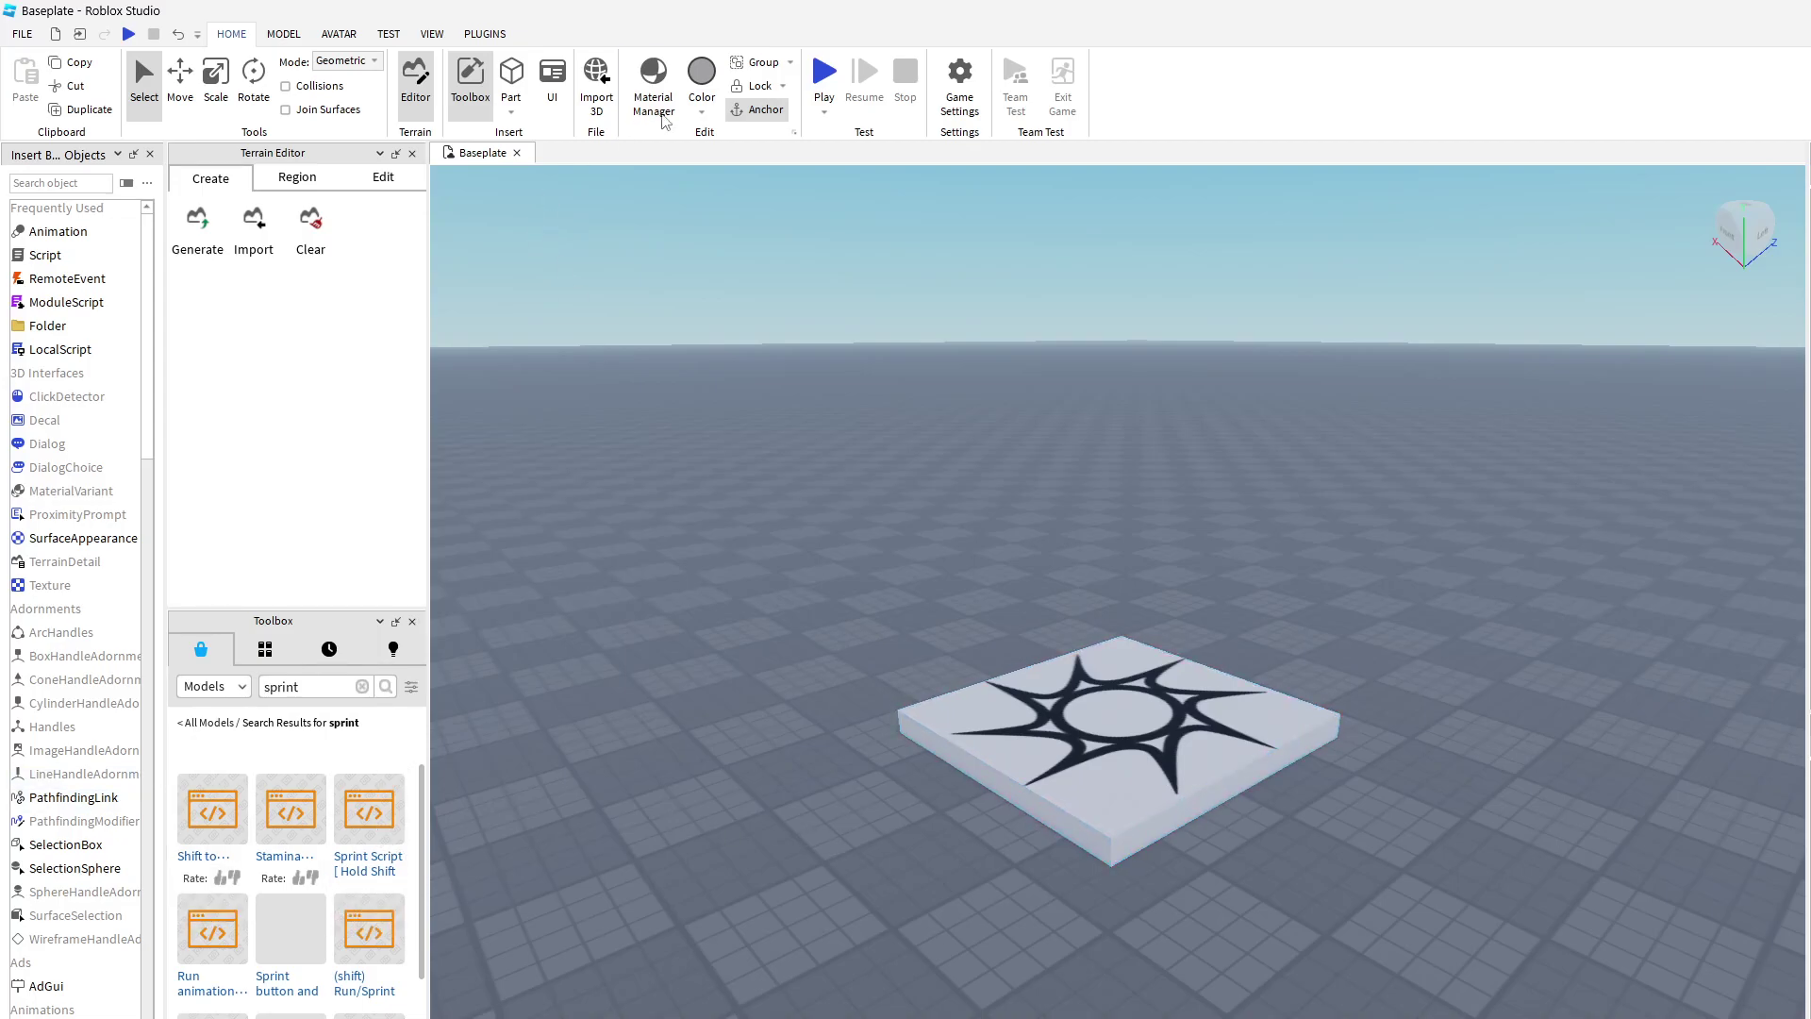
# Step: Playtest the place by walking the character across the baseplate to try the sprint scripts, and stop the test
pyautogui.click(823, 77)
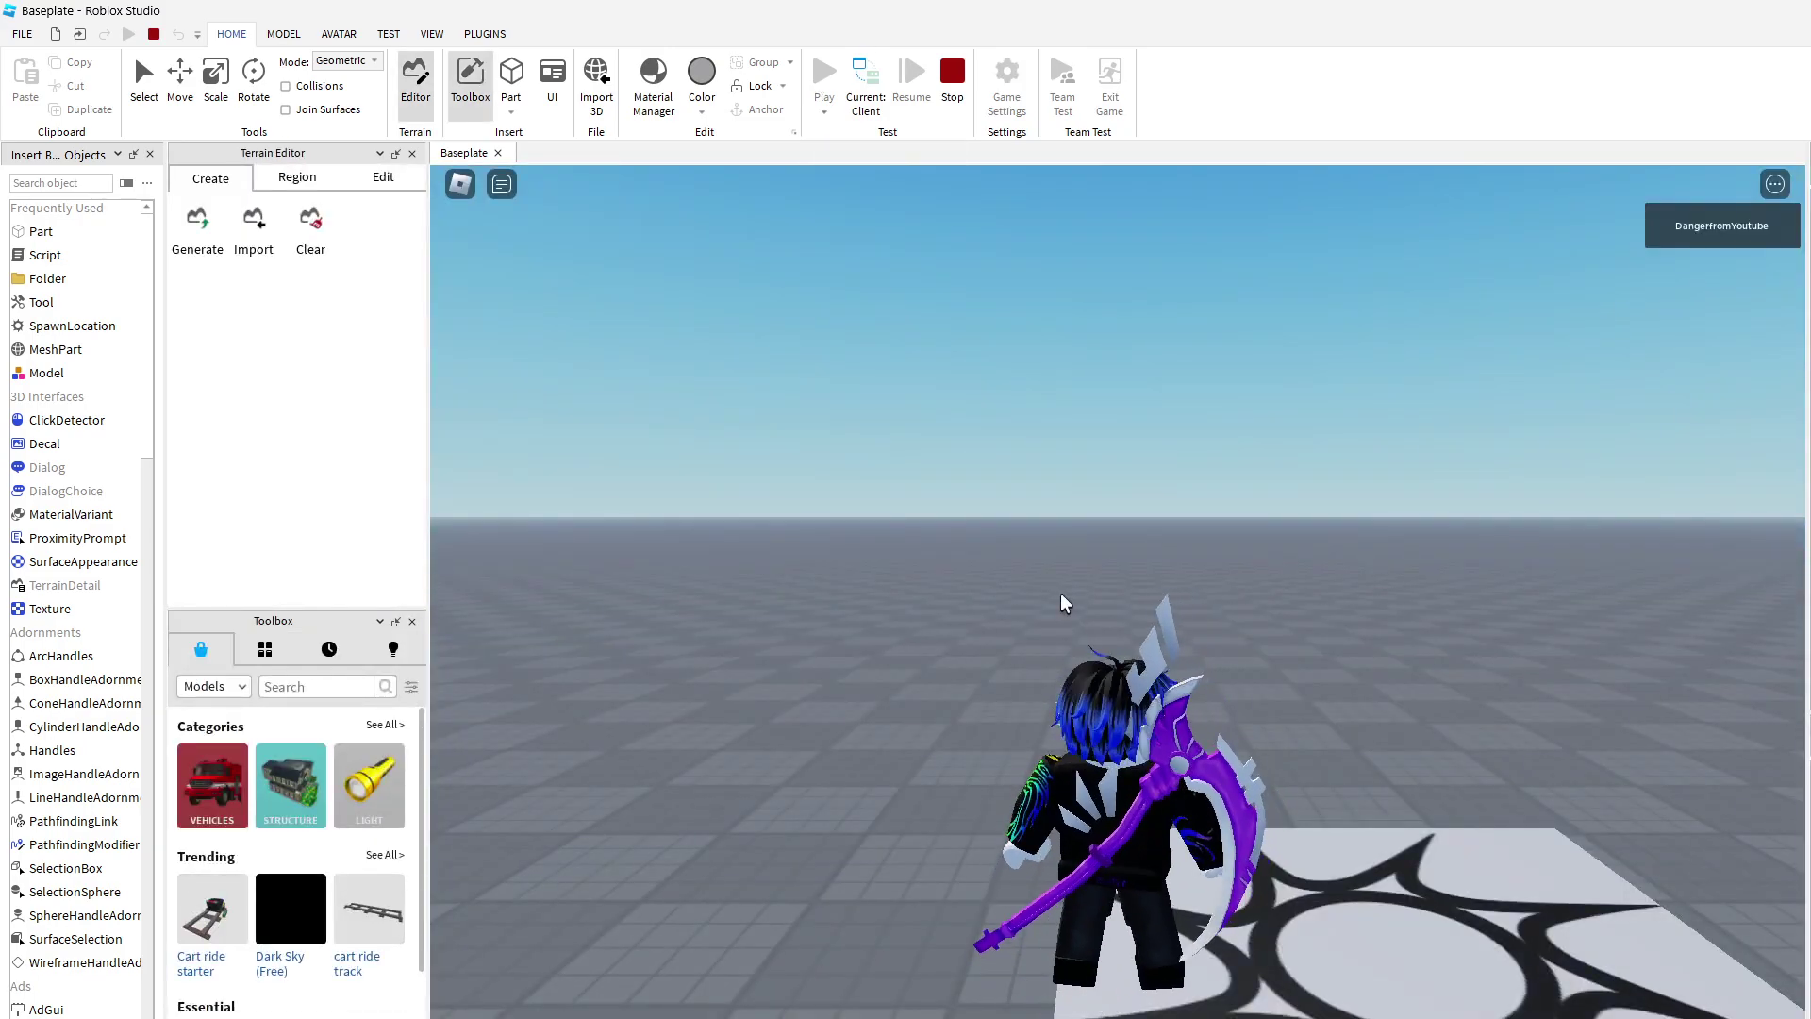
pyautogui.press('w')
pyautogui.moveTo(994, 645); pyautogui.dragTo(994, 644, button='right')
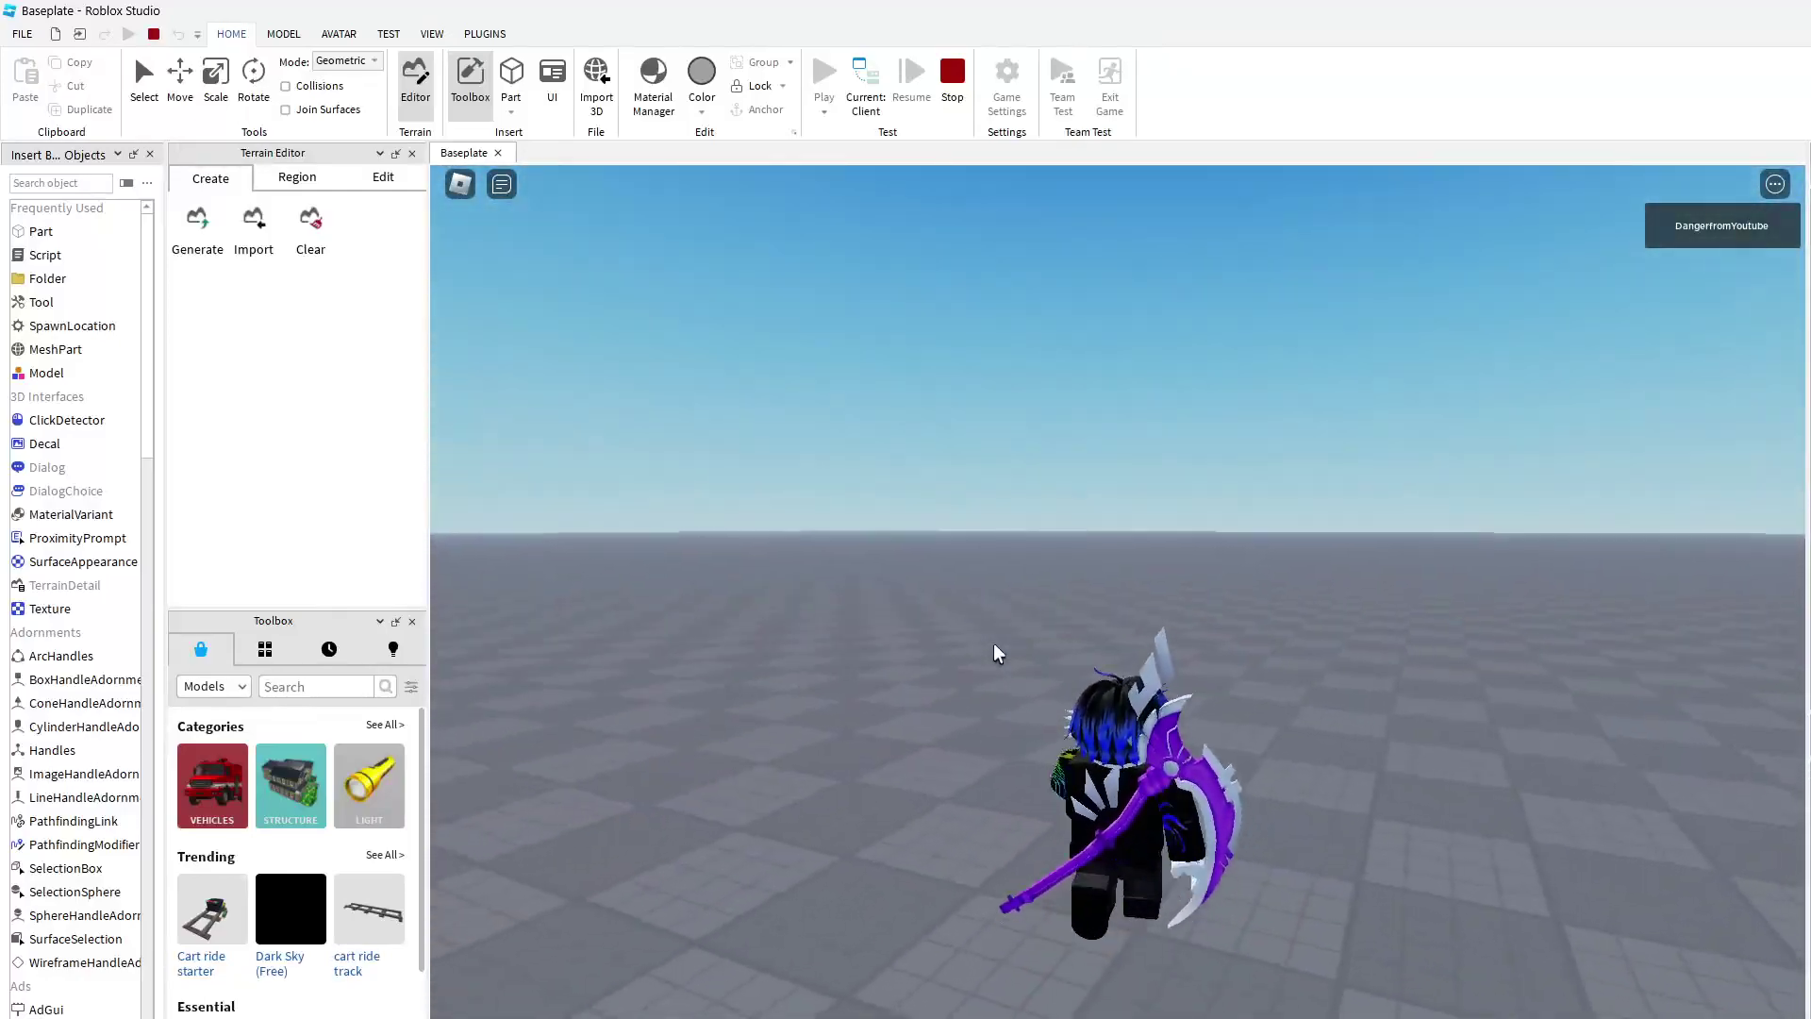
pyautogui.press('Escape')
pyautogui.press('Escape')
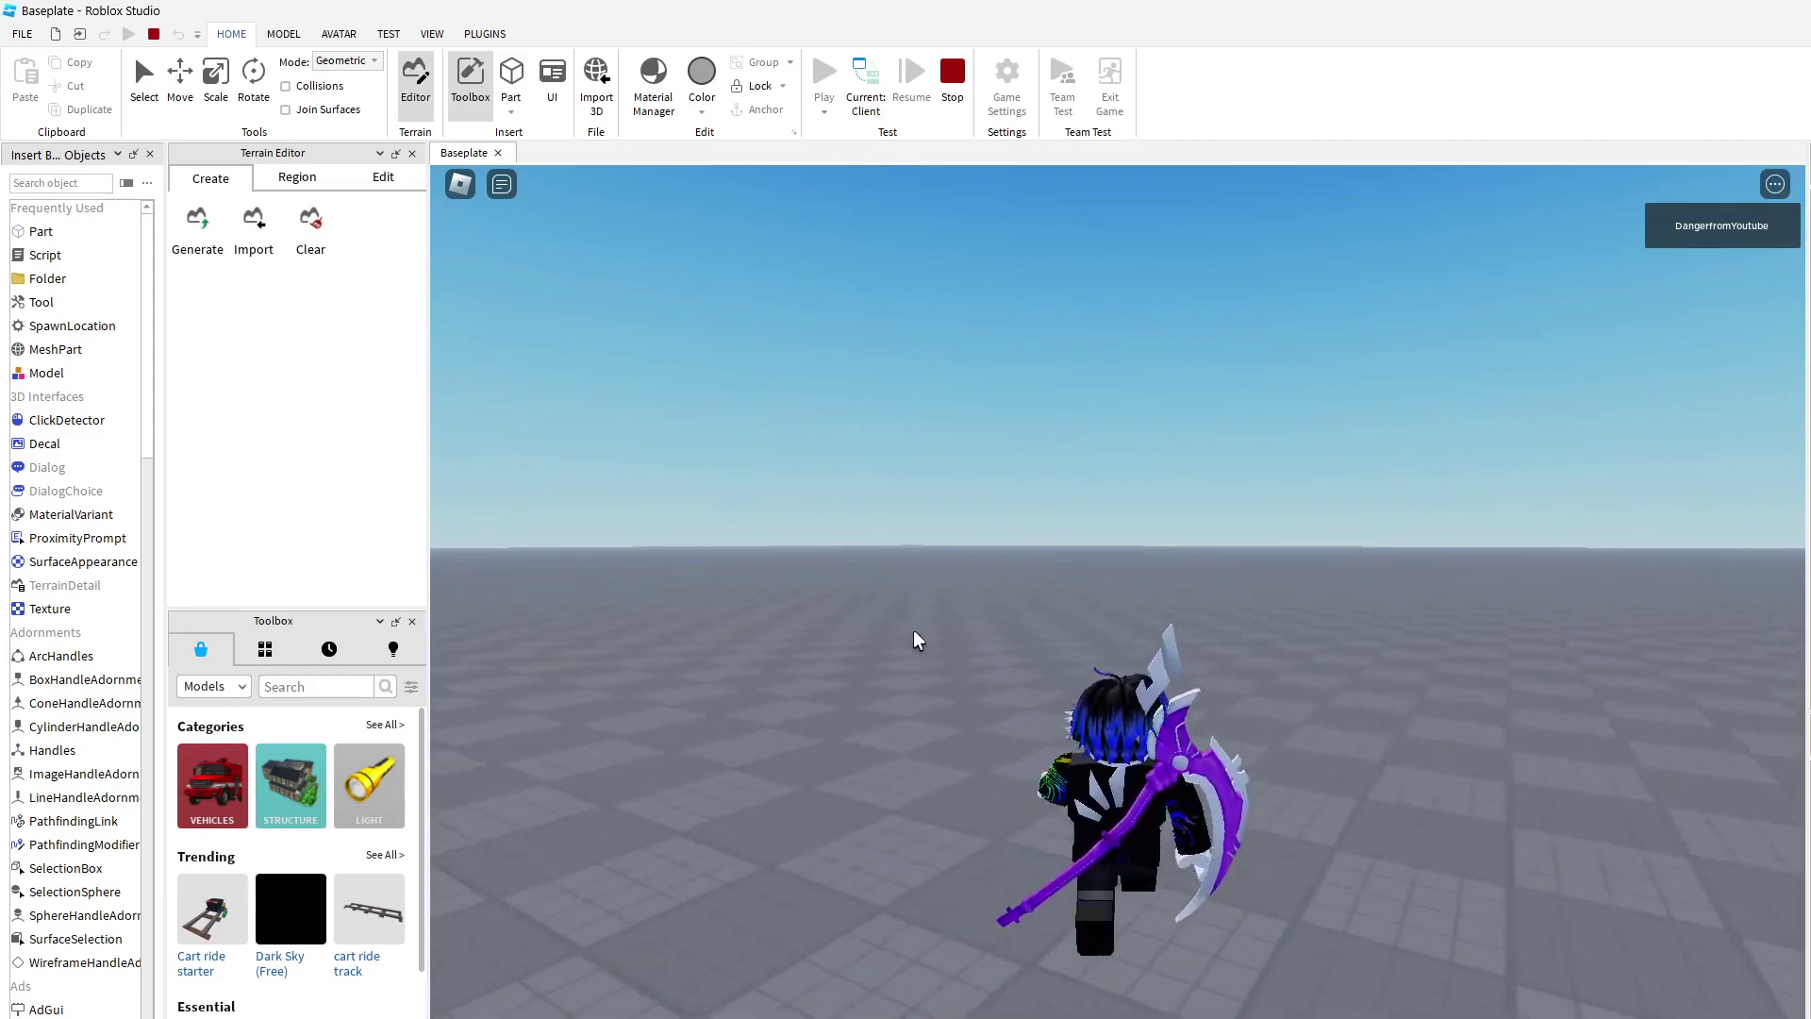
pyautogui.press('w')
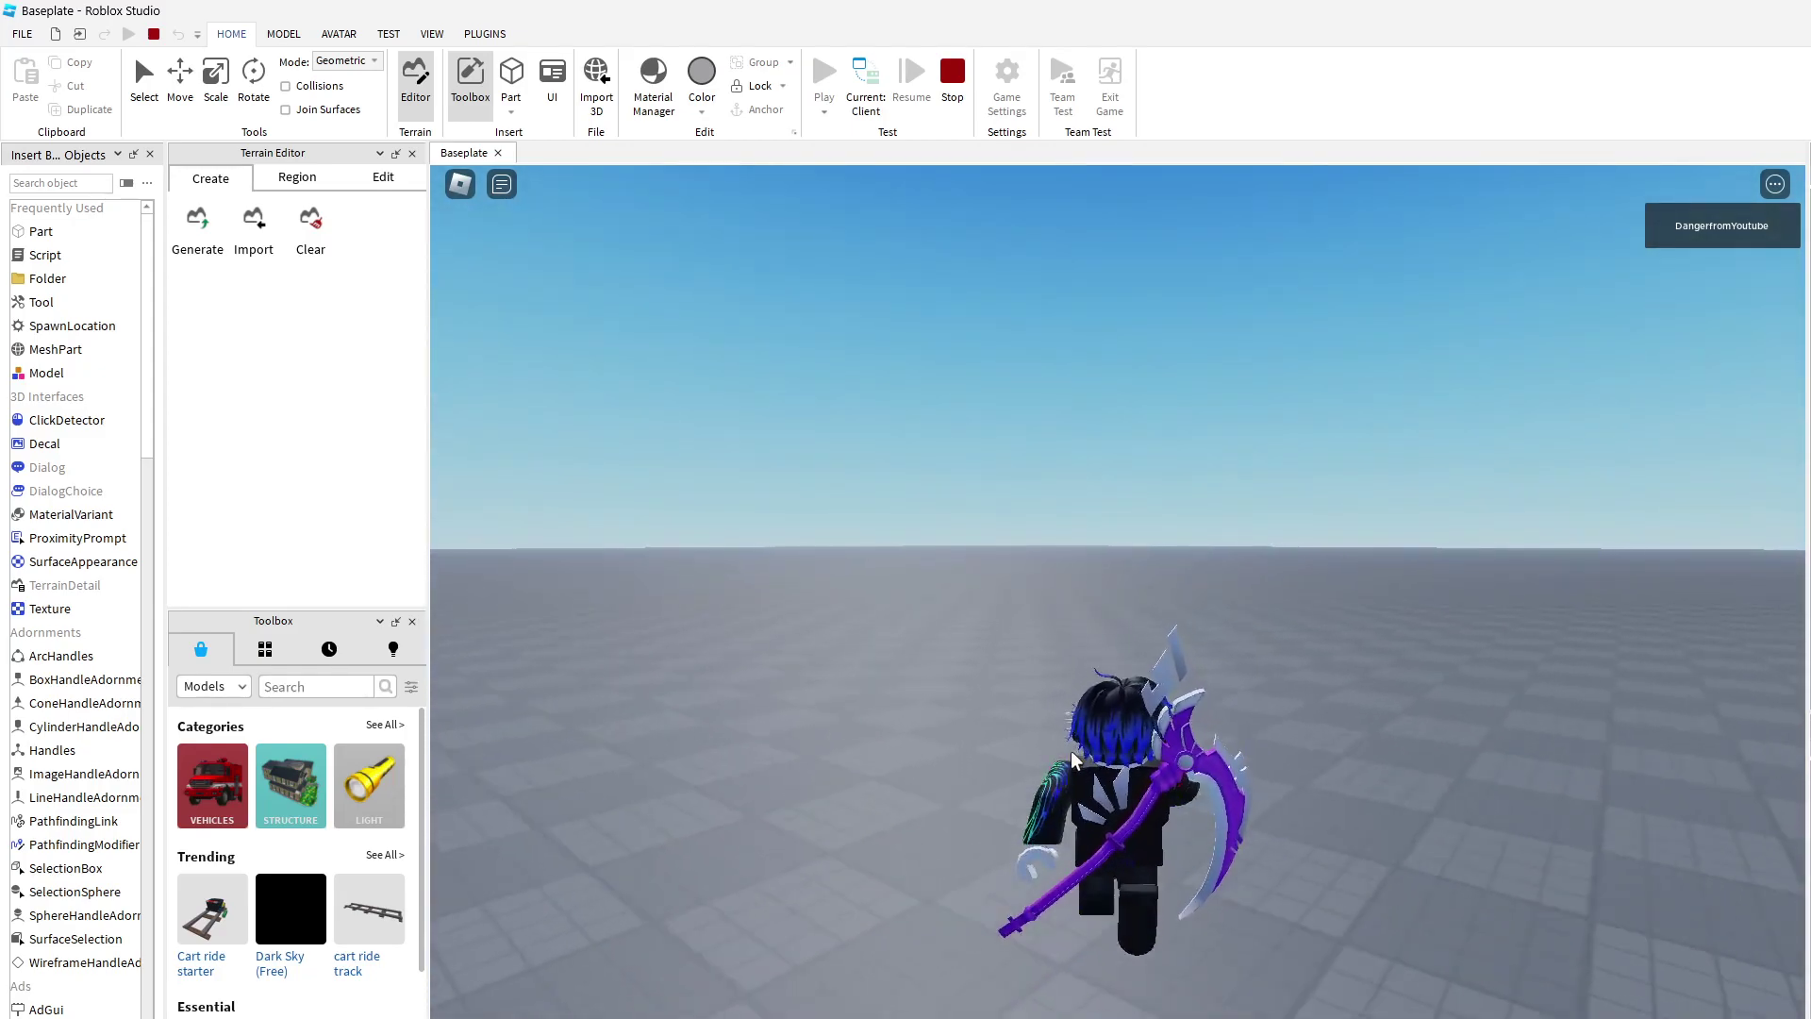
pyautogui.moveTo(1070, 760); pyautogui.dragTo(731, 819, button='right')
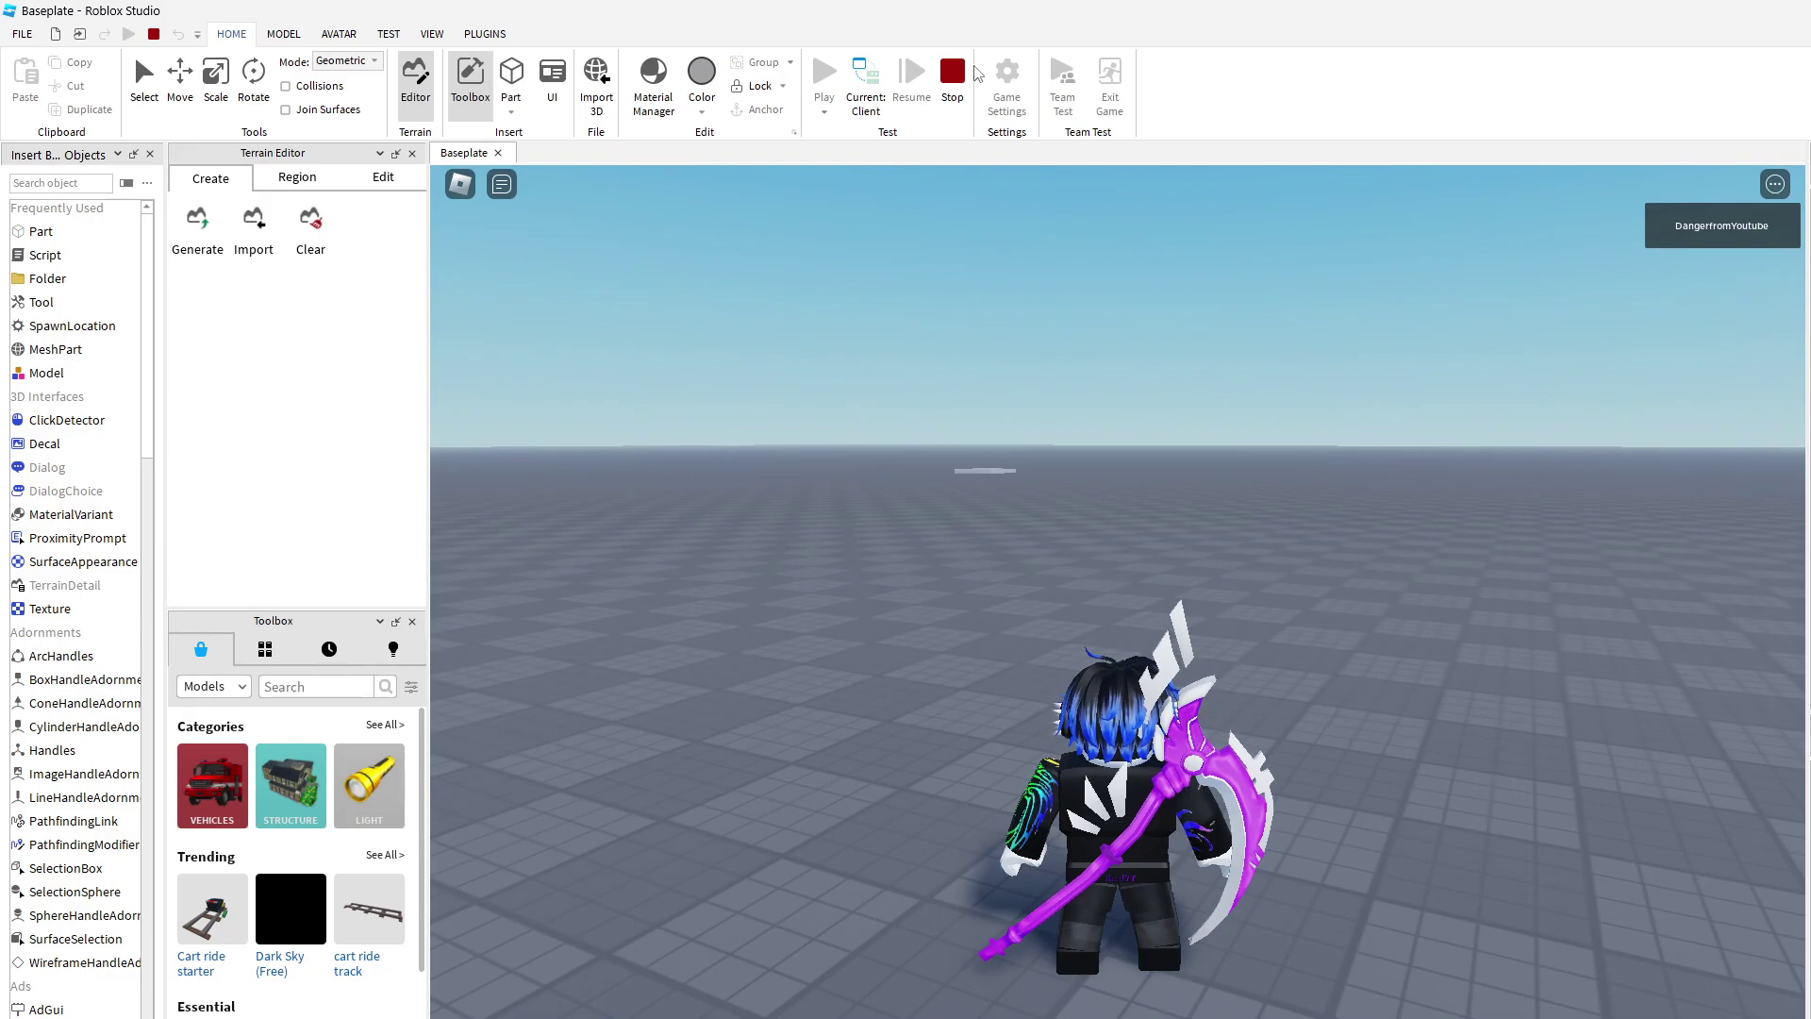
pyautogui.click(953, 77)
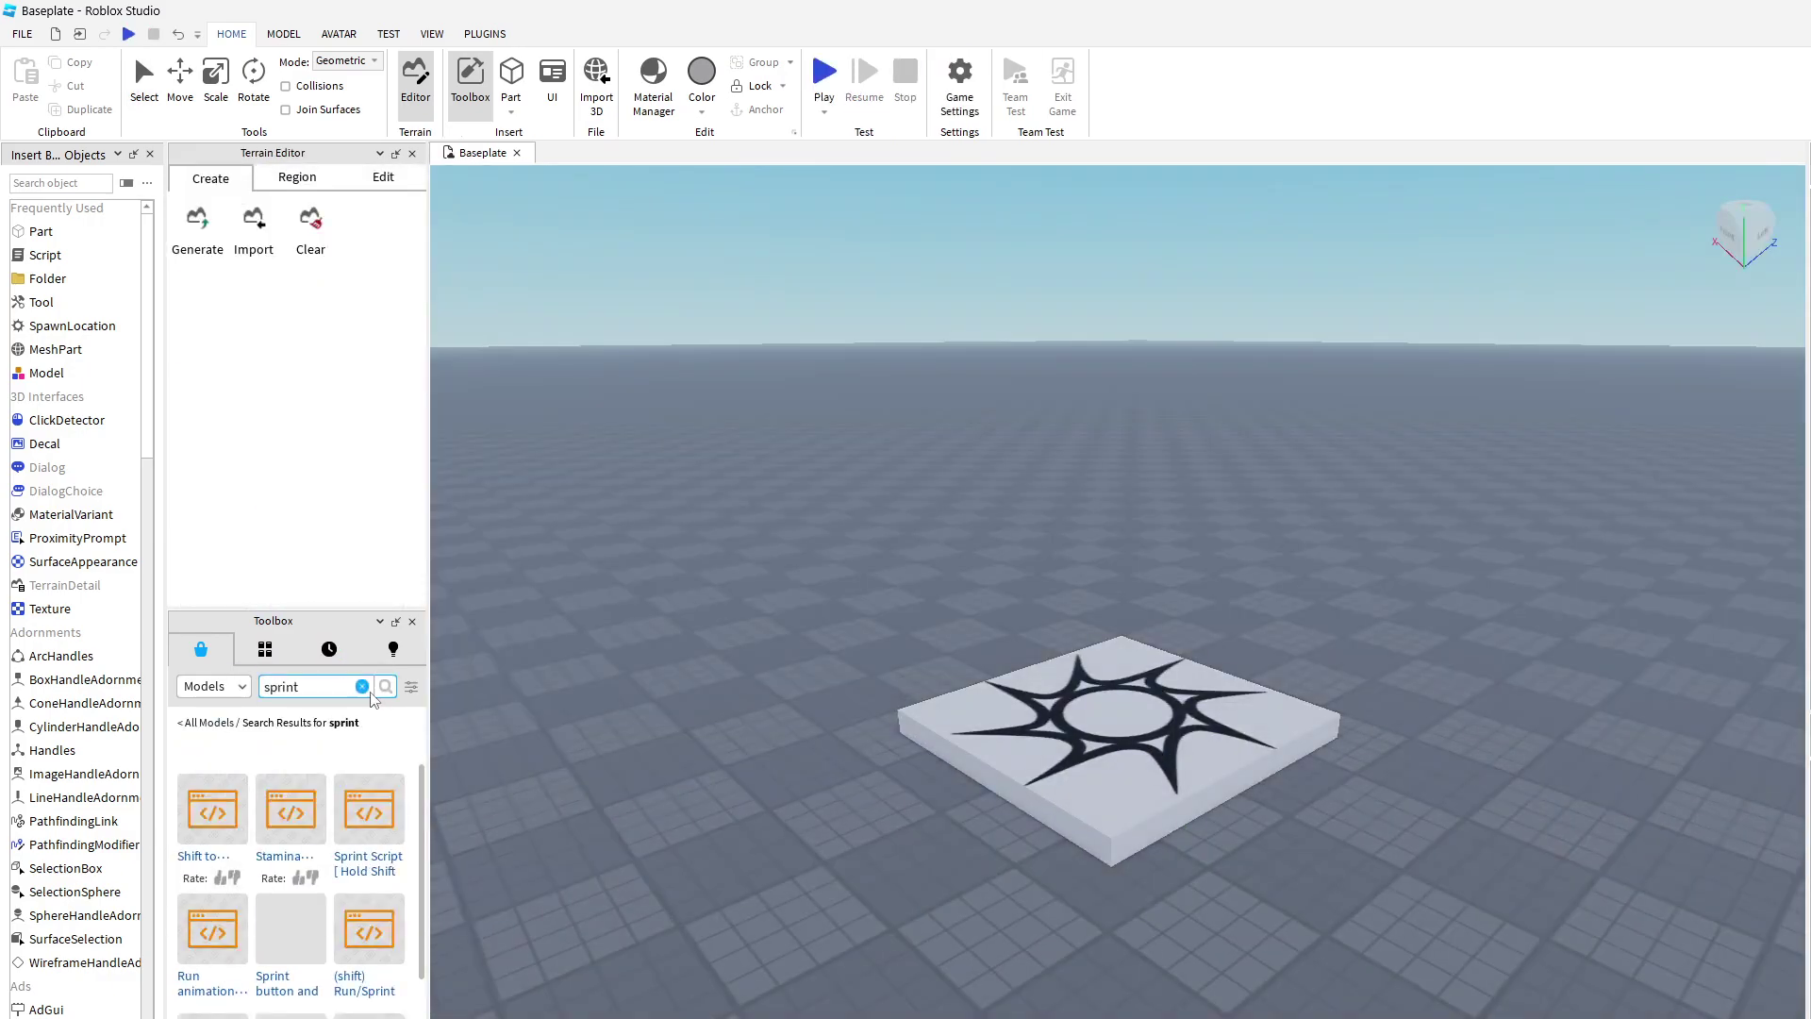
# Step: Clear the "sprint" search from the Toolbox and look around the baseplate and sky in the viewport
pyautogui.click(362, 687)
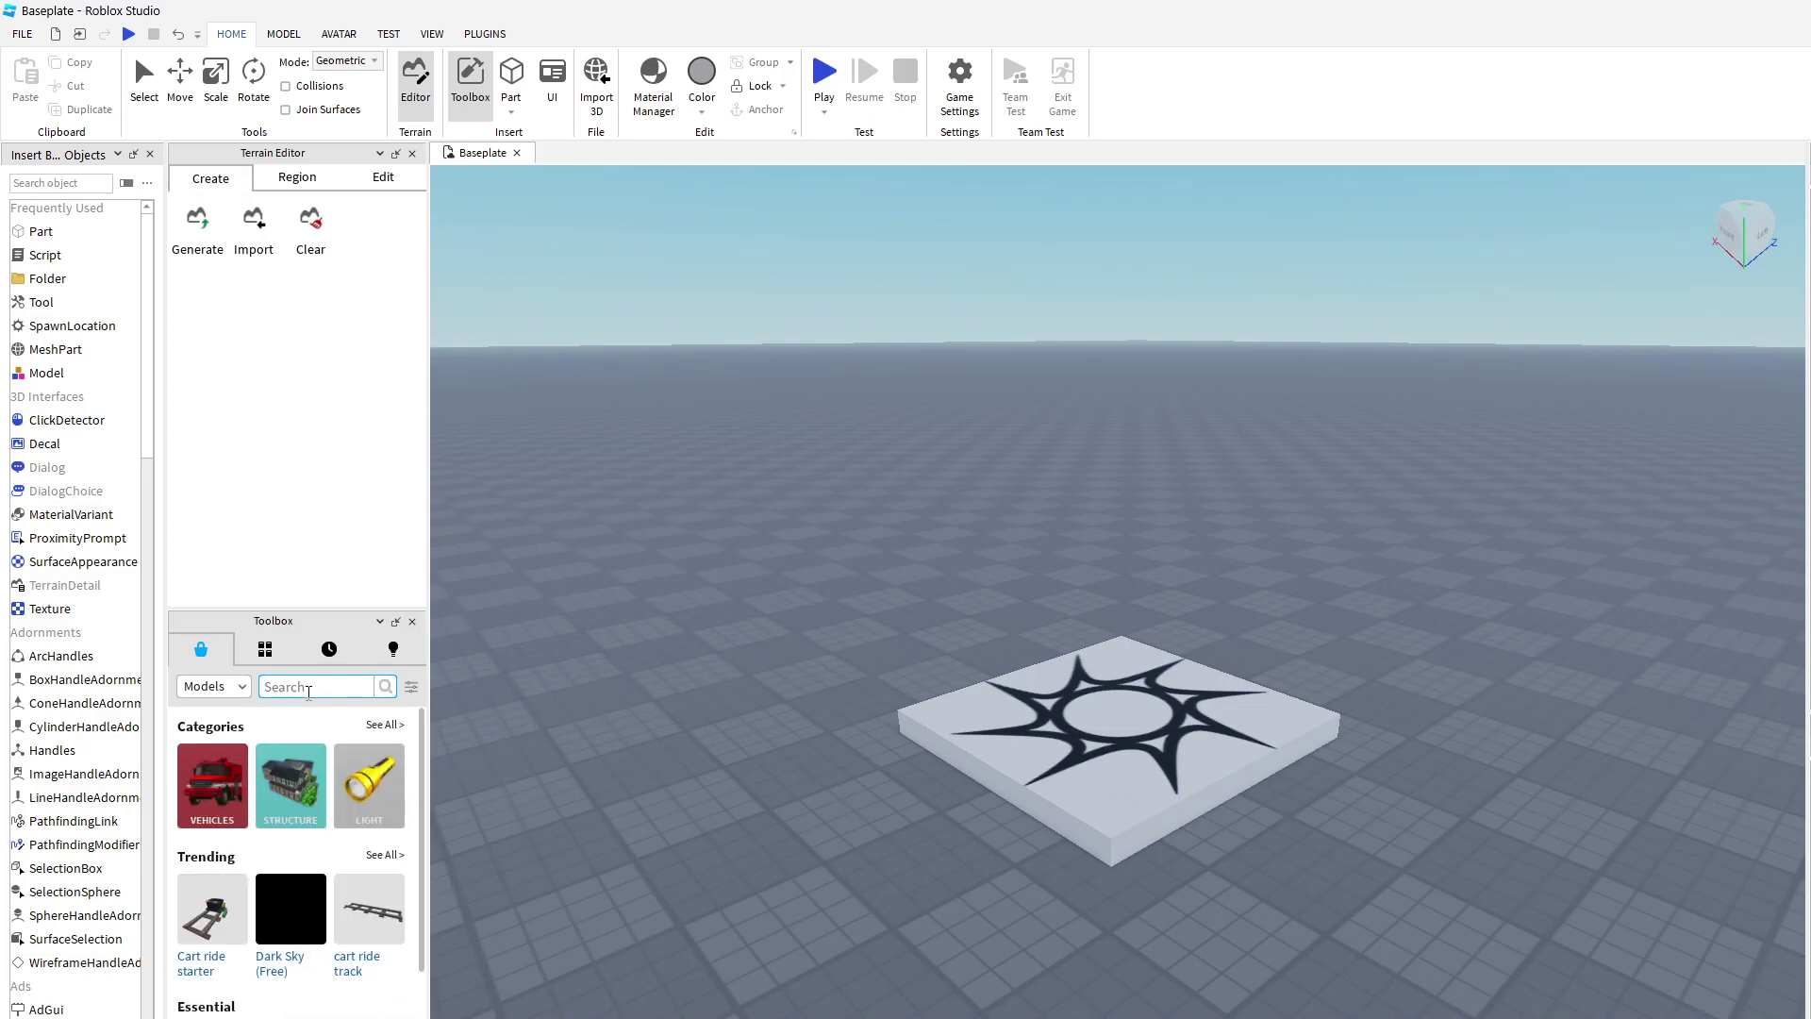
pyautogui.moveTo(830, 817); pyautogui.dragTo(788, 762, button='right')
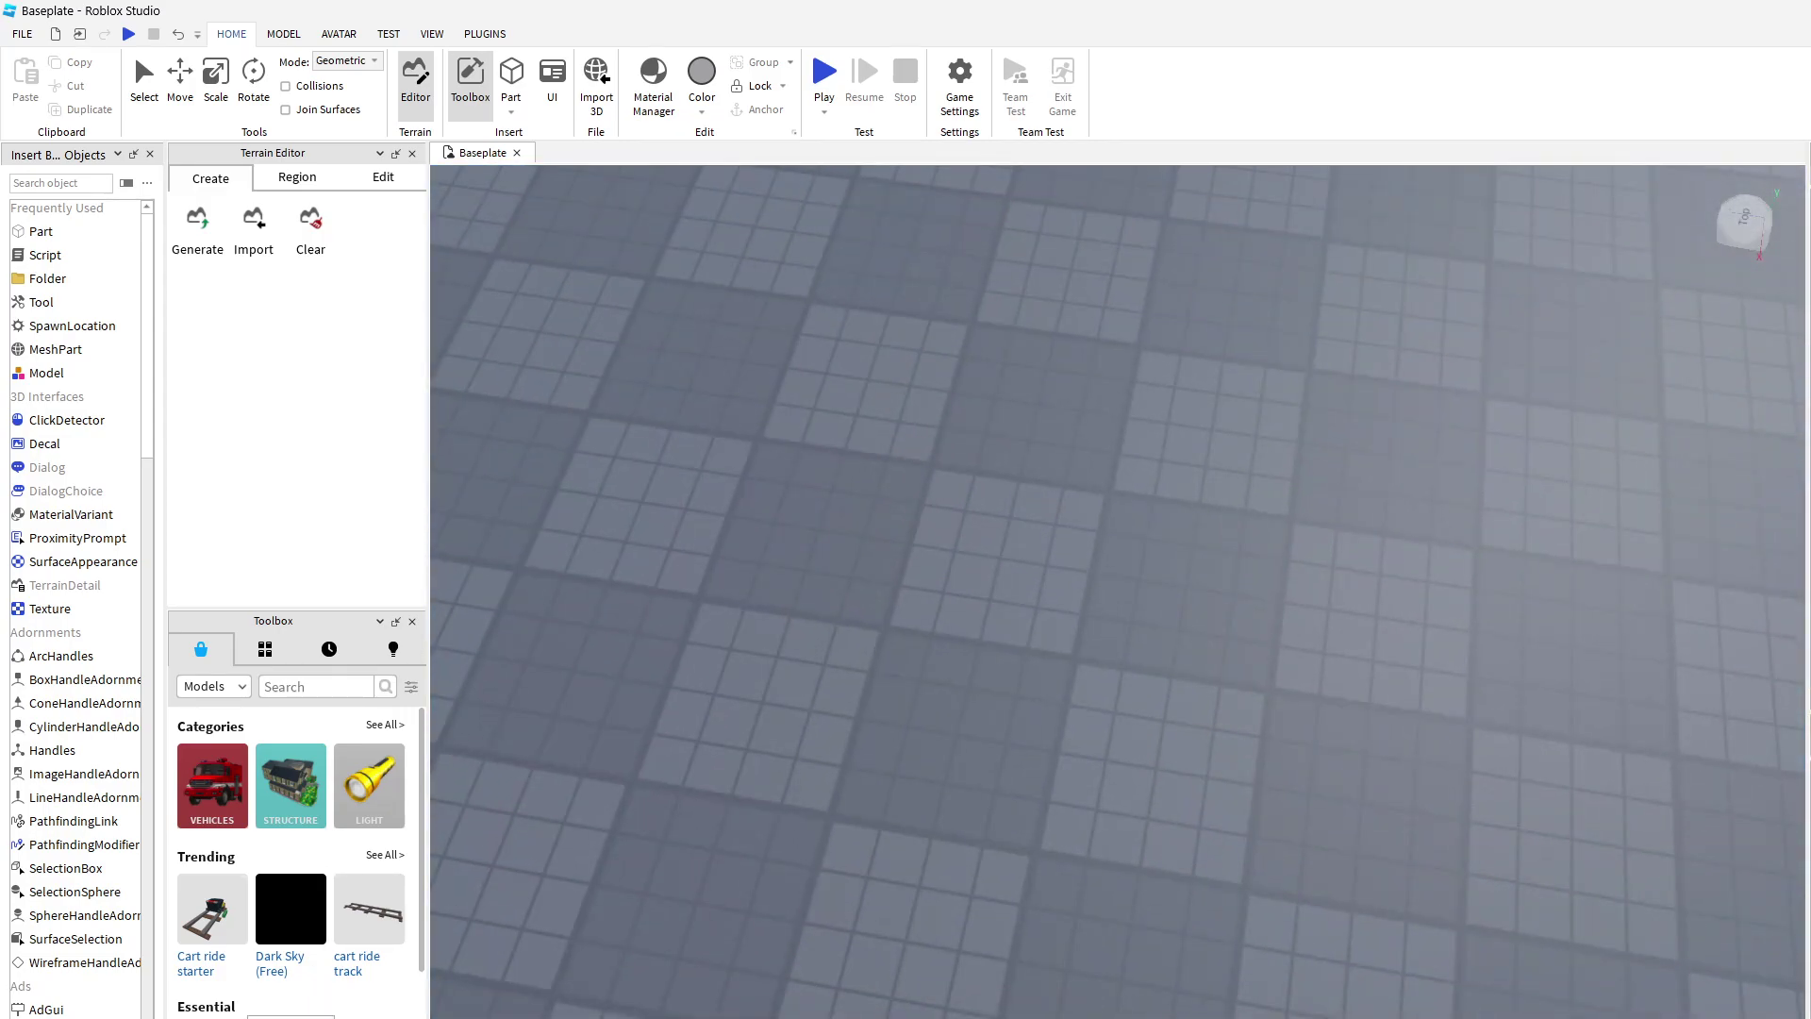
pyautogui.click(740, 984)
pyautogui.moveTo(741, 983); pyautogui.dragTo(740, 984, button='right')
pyautogui.moveTo(1067, 900); pyautogui.dragTo(1066, 901, button='right')
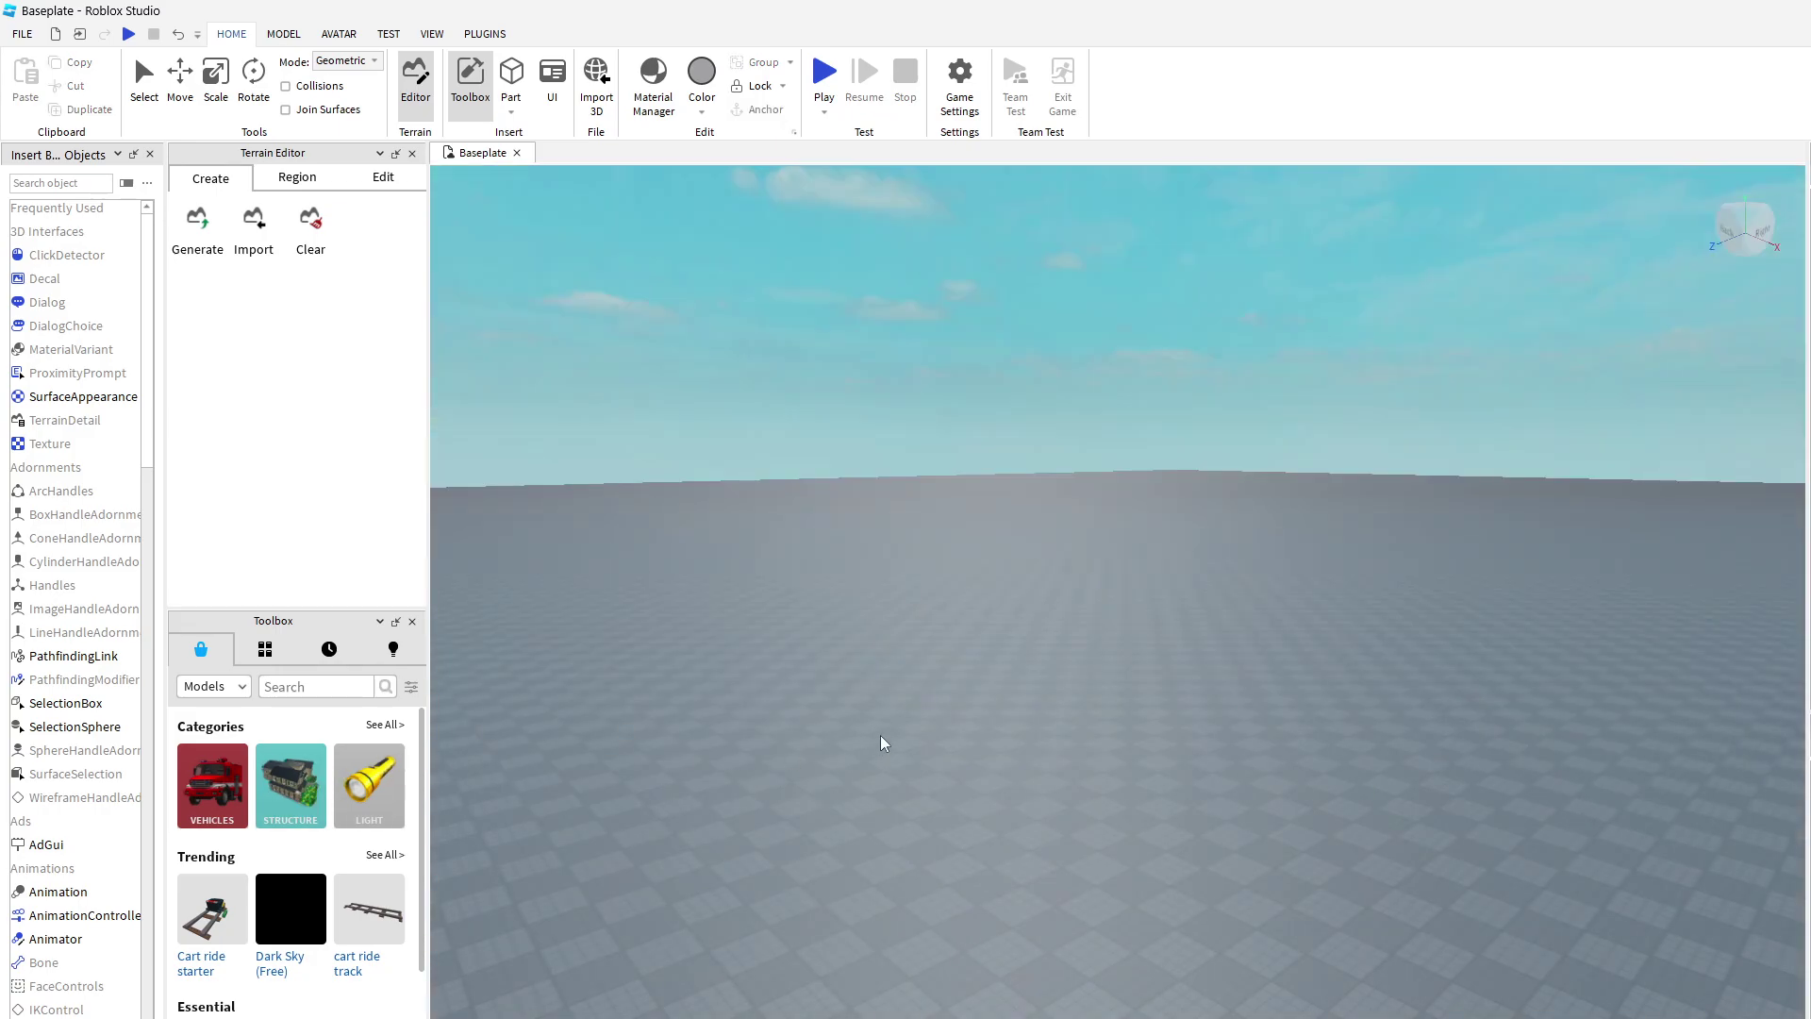
pyautogui.moveTo(881, 740); pyautogui.dragTo(1693, 611, button='right')
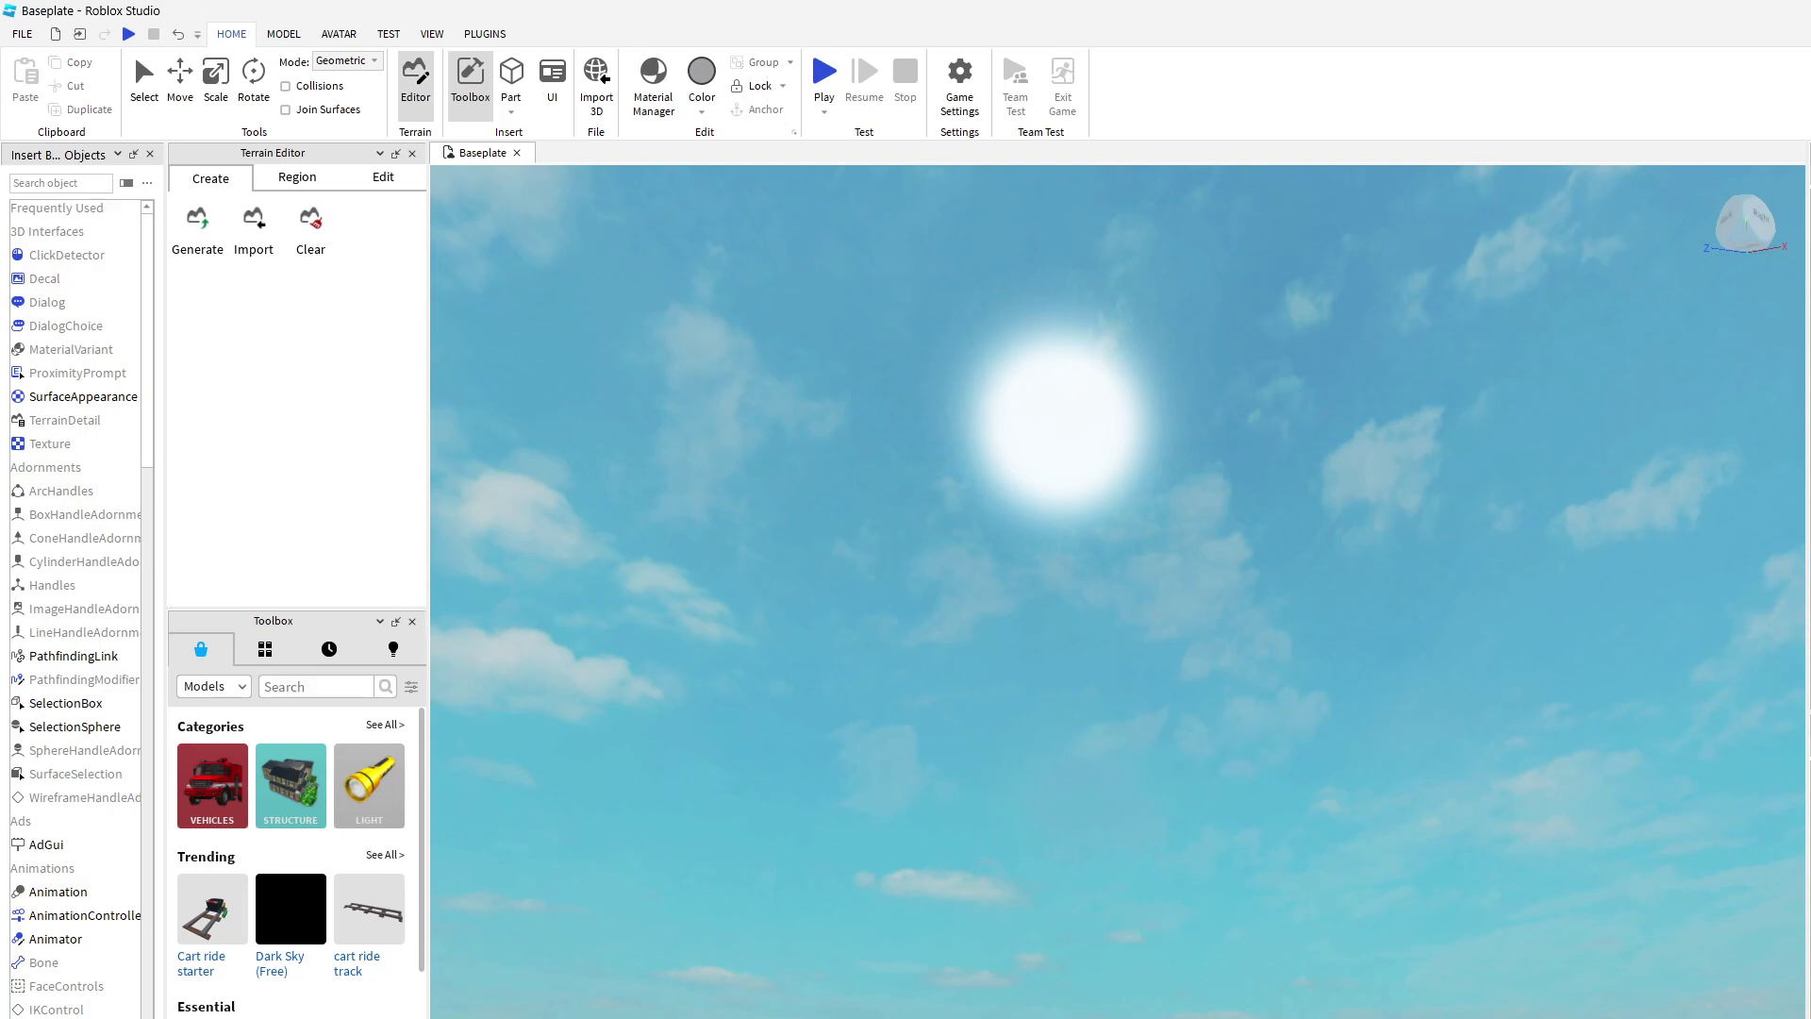
pyautogui.moveTo(1309, 583); pyautogui.dragTo(1192, 598, button='right')
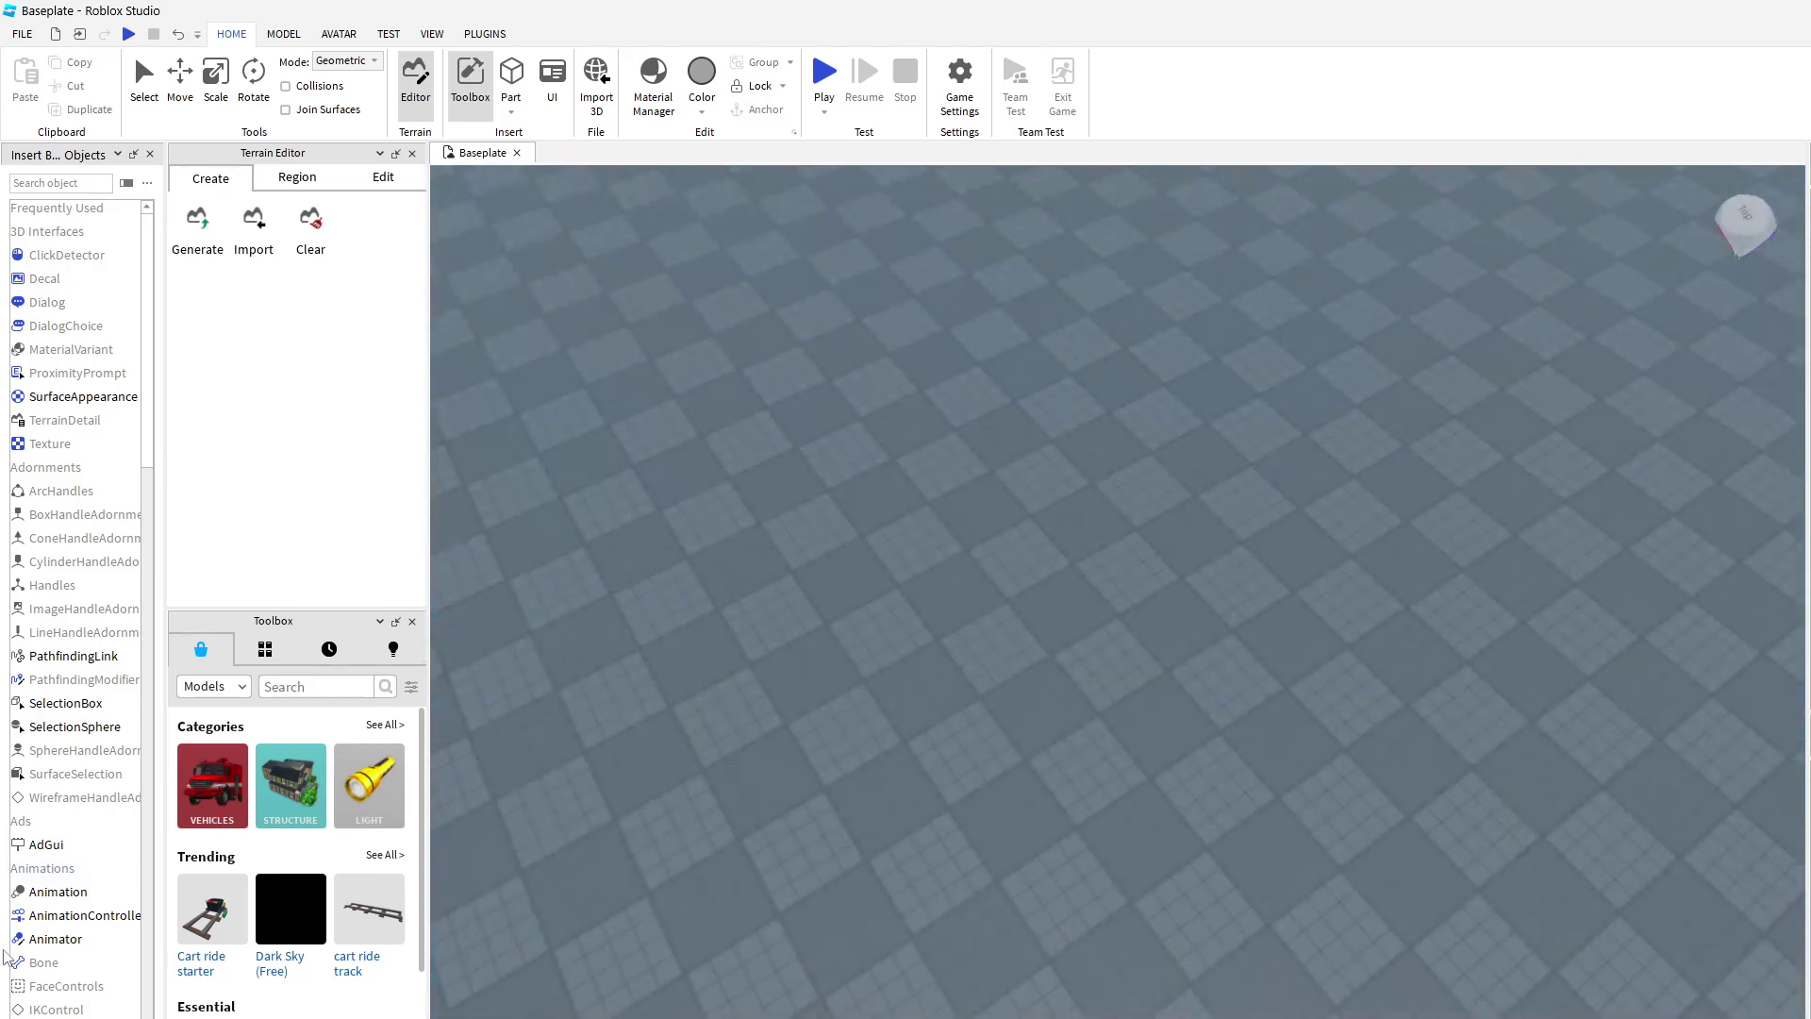
# Step: Browse the Toolbox models, search for "tree", and insert the Sakura Tree onto the baseplate
pyautogui.scroll(-3, 247, 955)
pyautogui.scroll(-3, 247, 955)
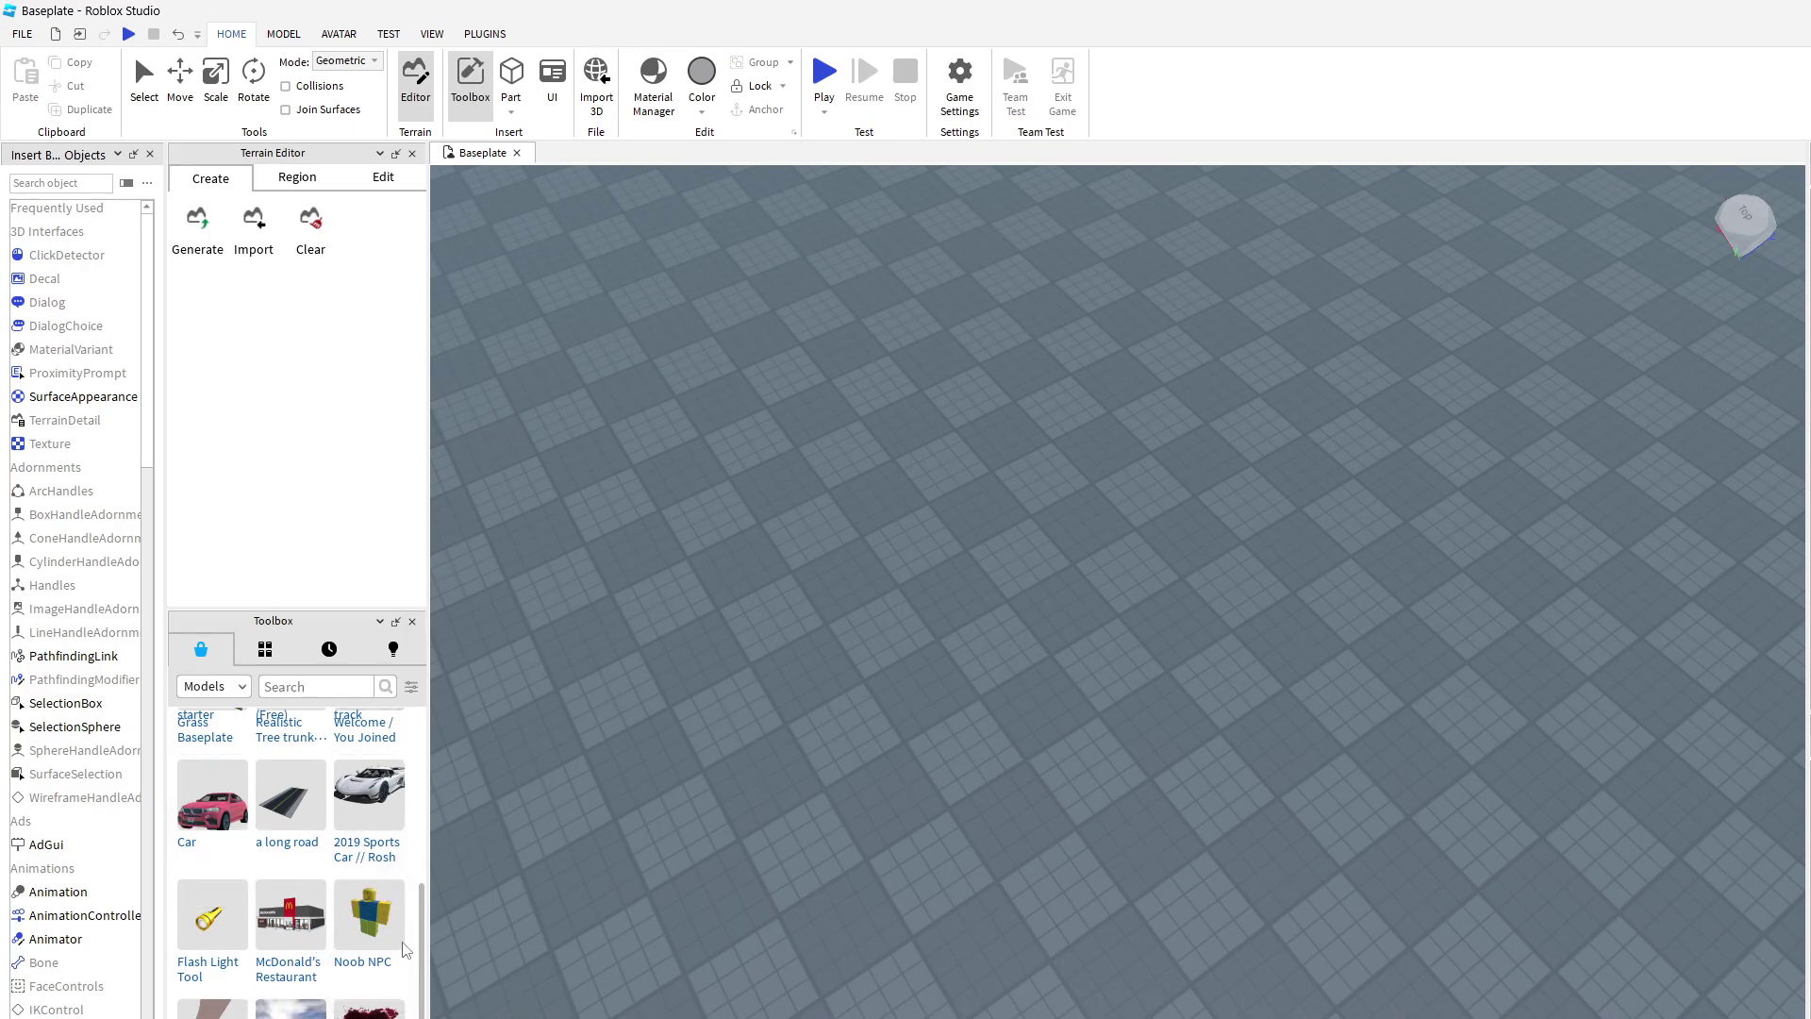
pyautogui.scroll(-3, 368, 896)
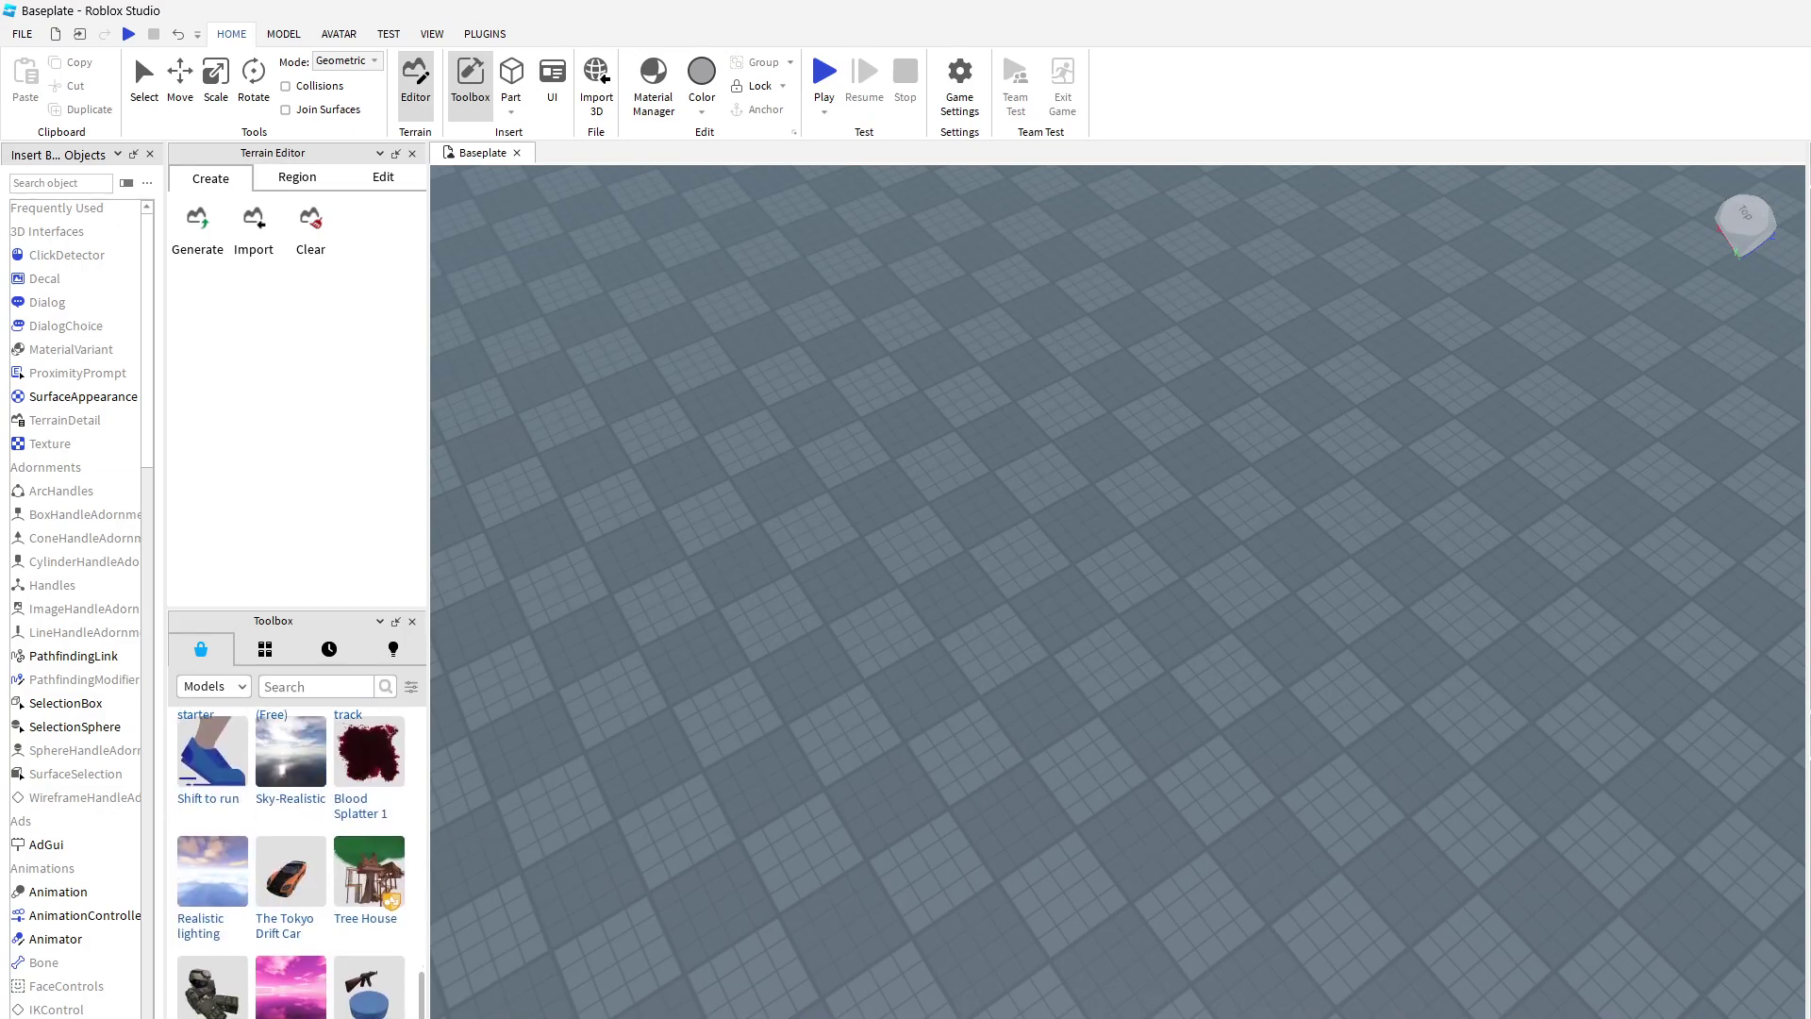
pyautogui.scroll(10, 367, 896)
pyautogui.click(340, 691)
pyautogui.write('tree')
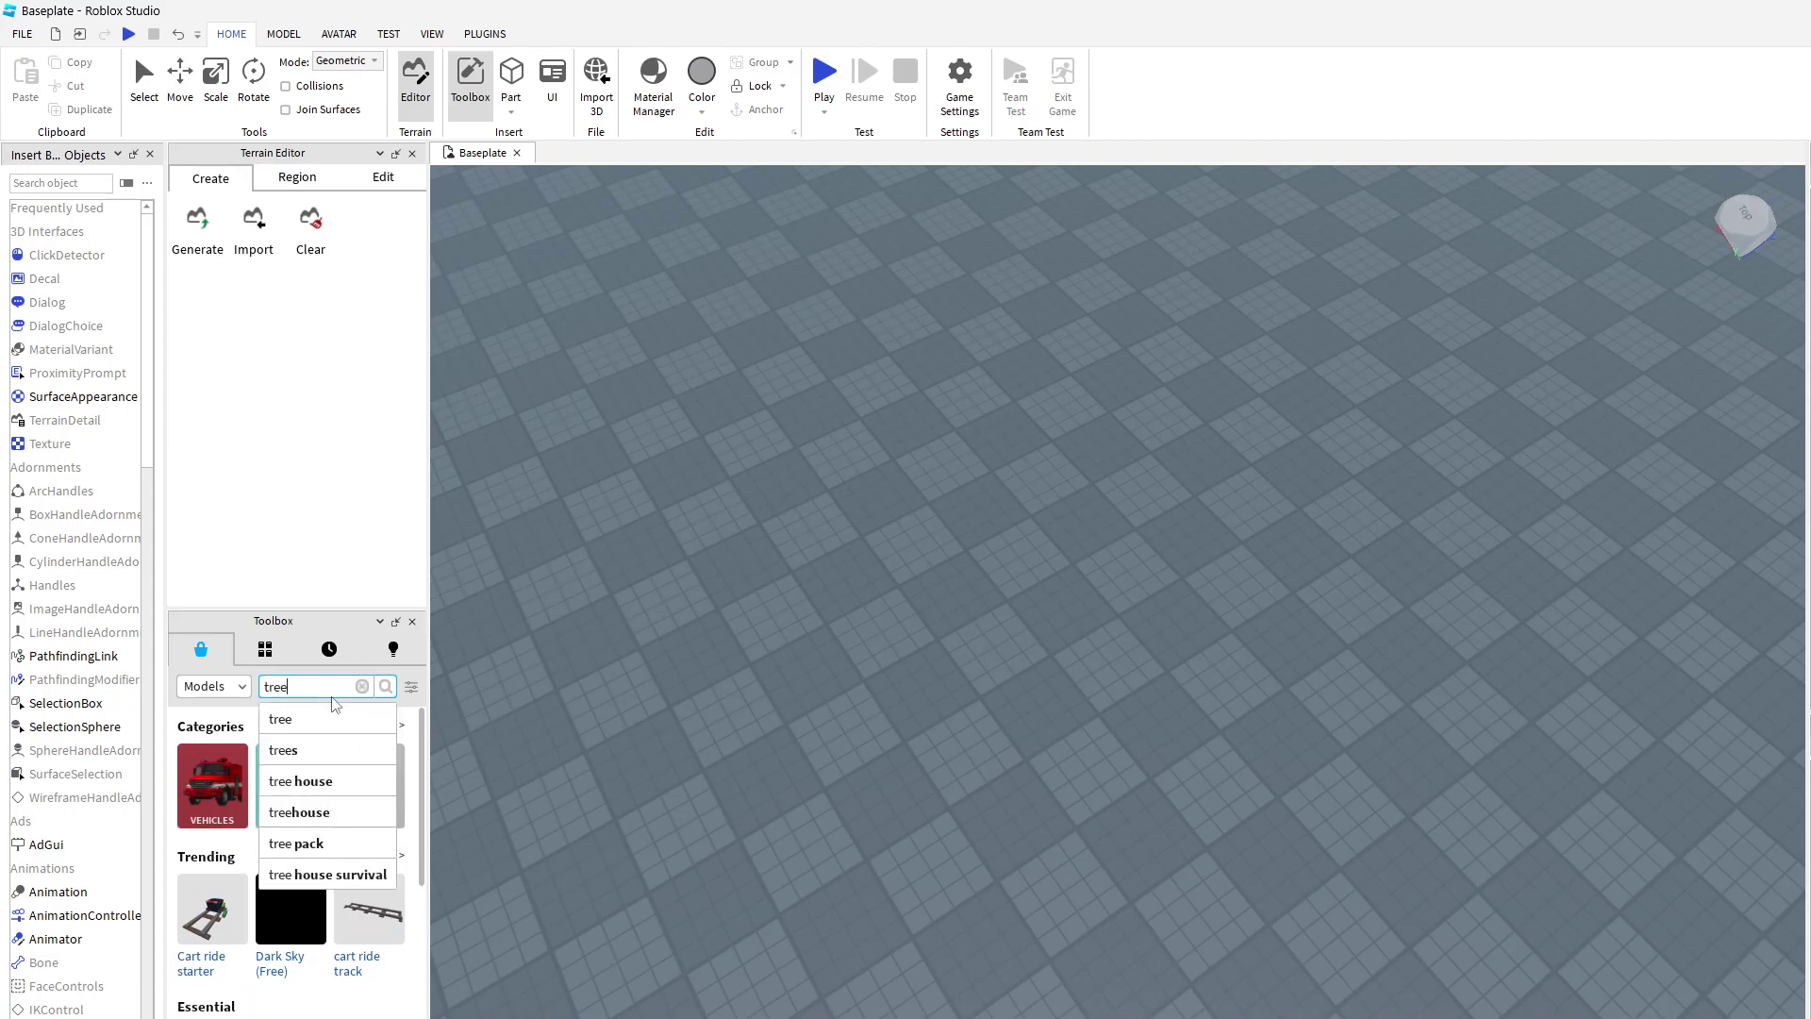
pyautogui.press('Return')
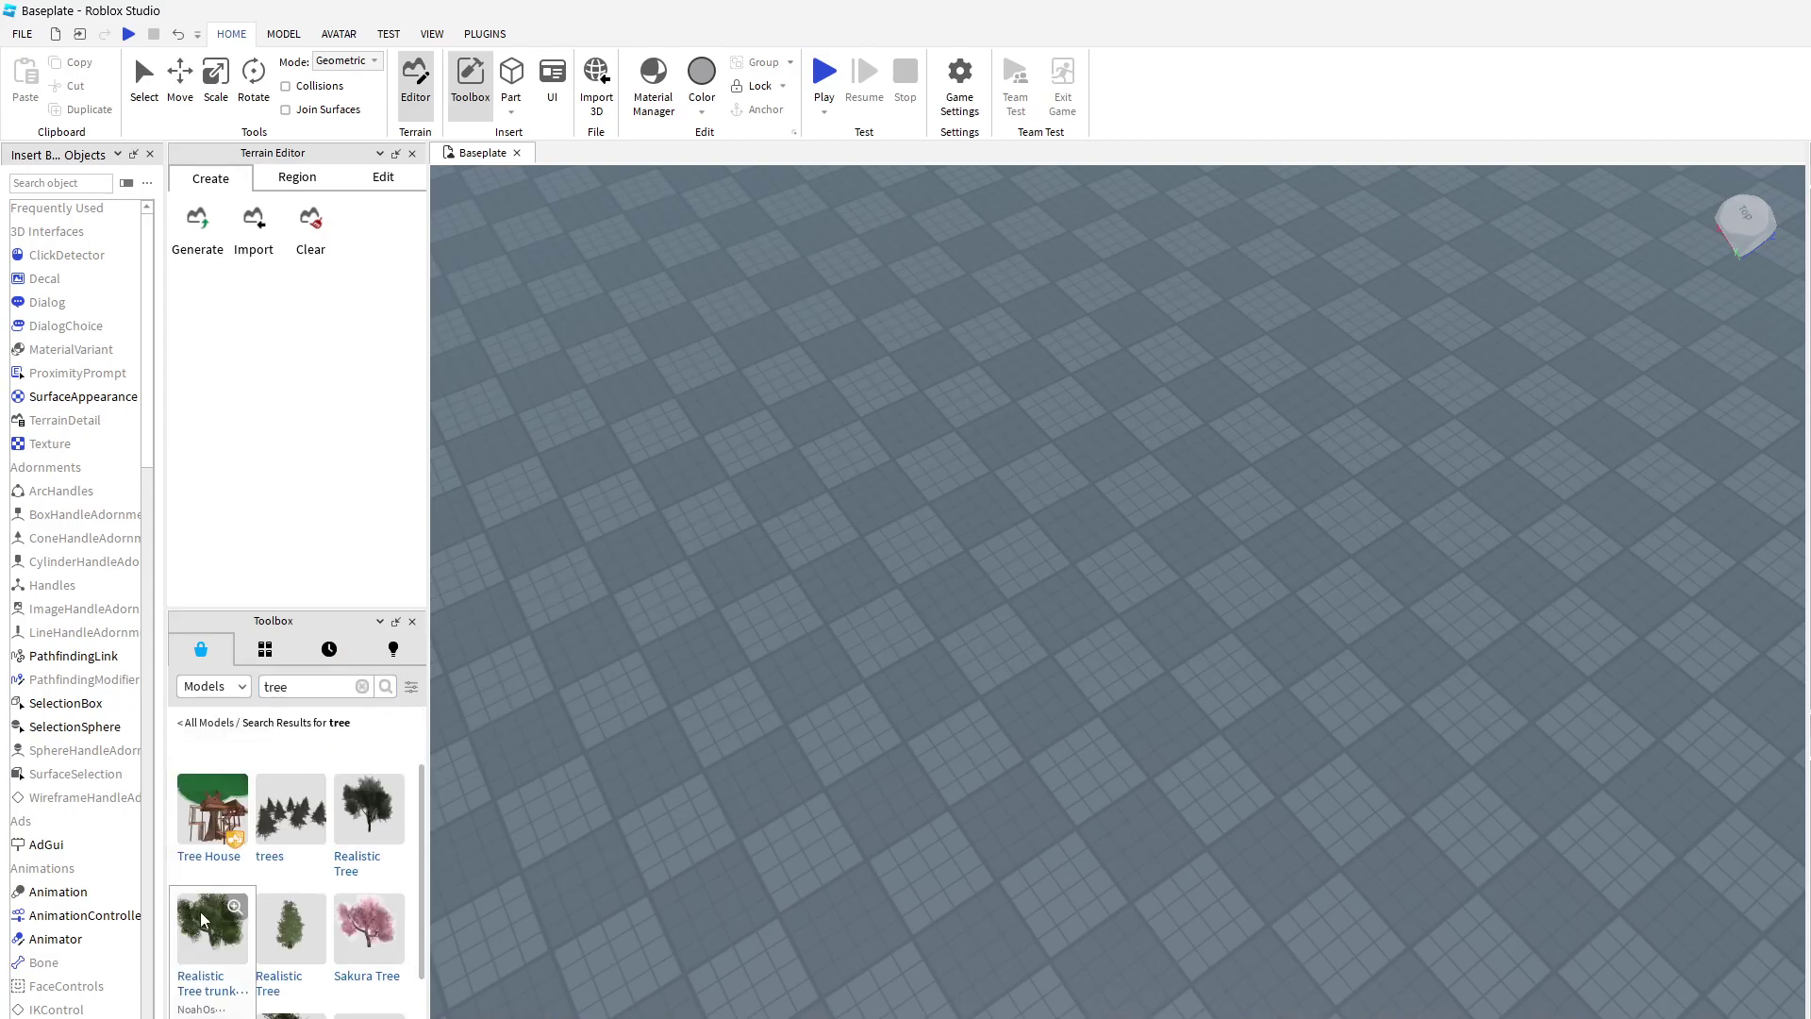
pyautogui.moveTo(341, 946); pyautogui.dragTo(893, 937)
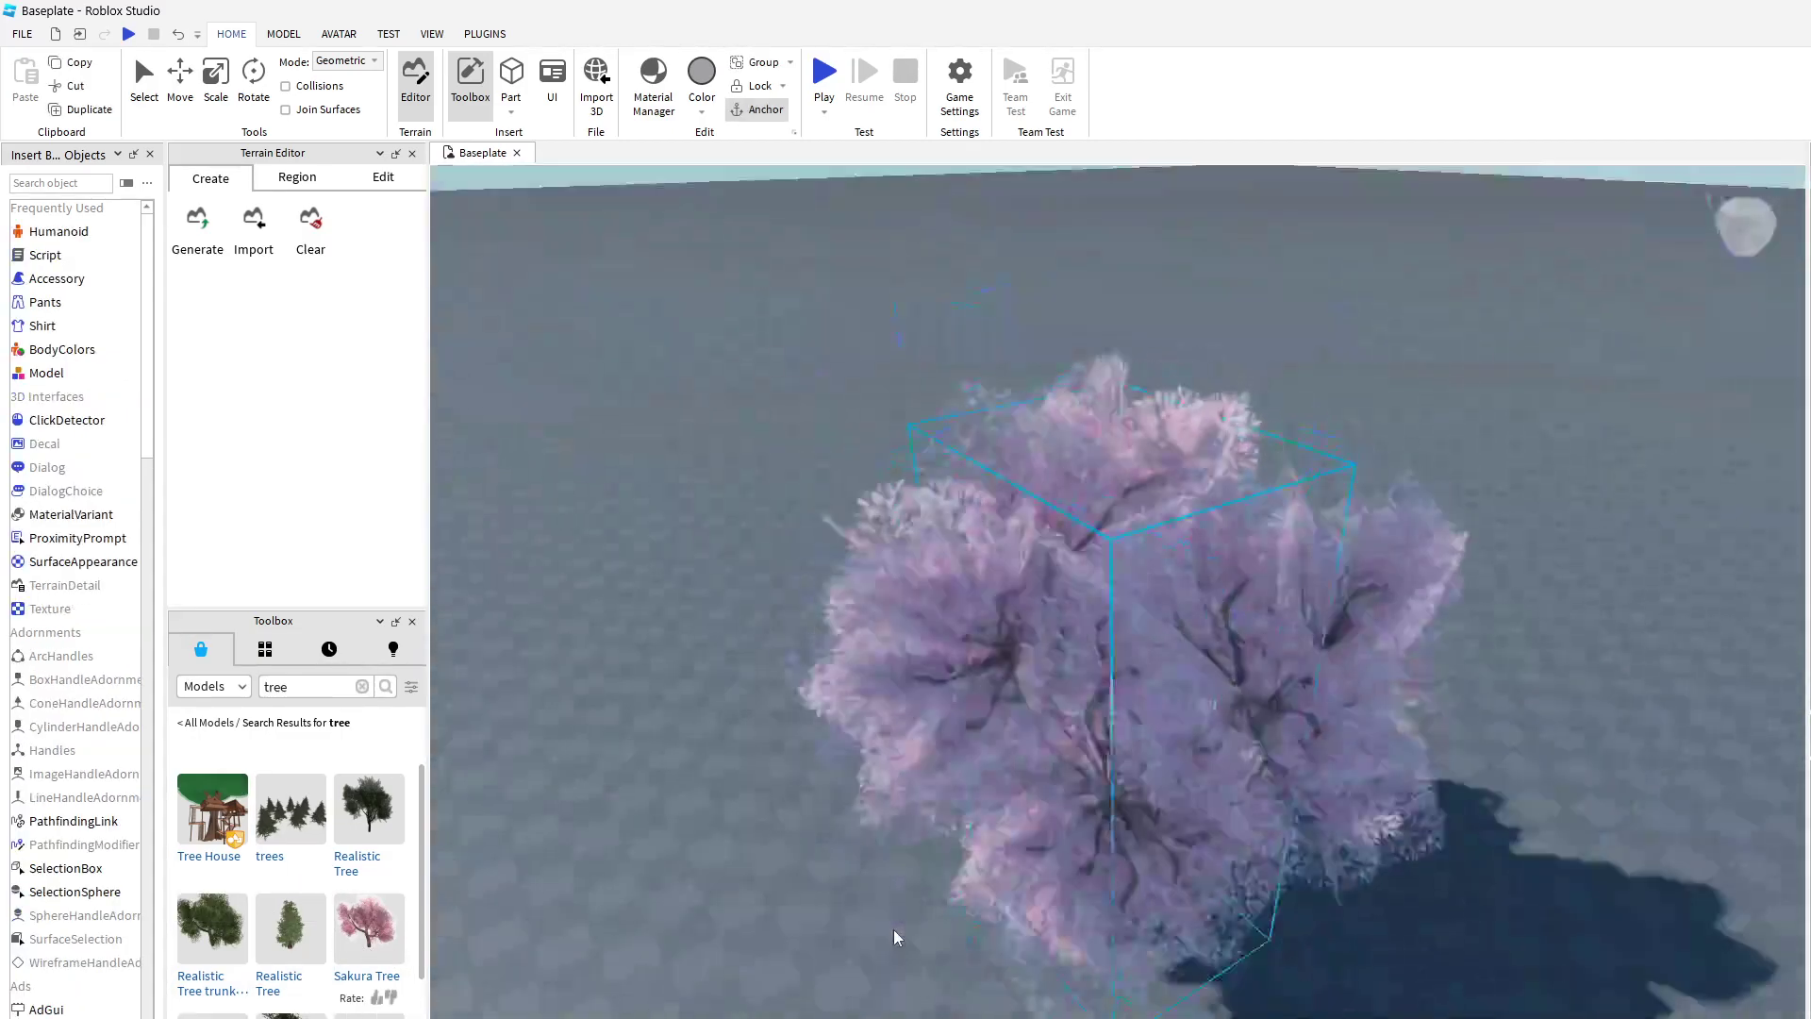
pyautogui.moveTo(894, 937); pyautogui.dragTo(893, 937, button='right')
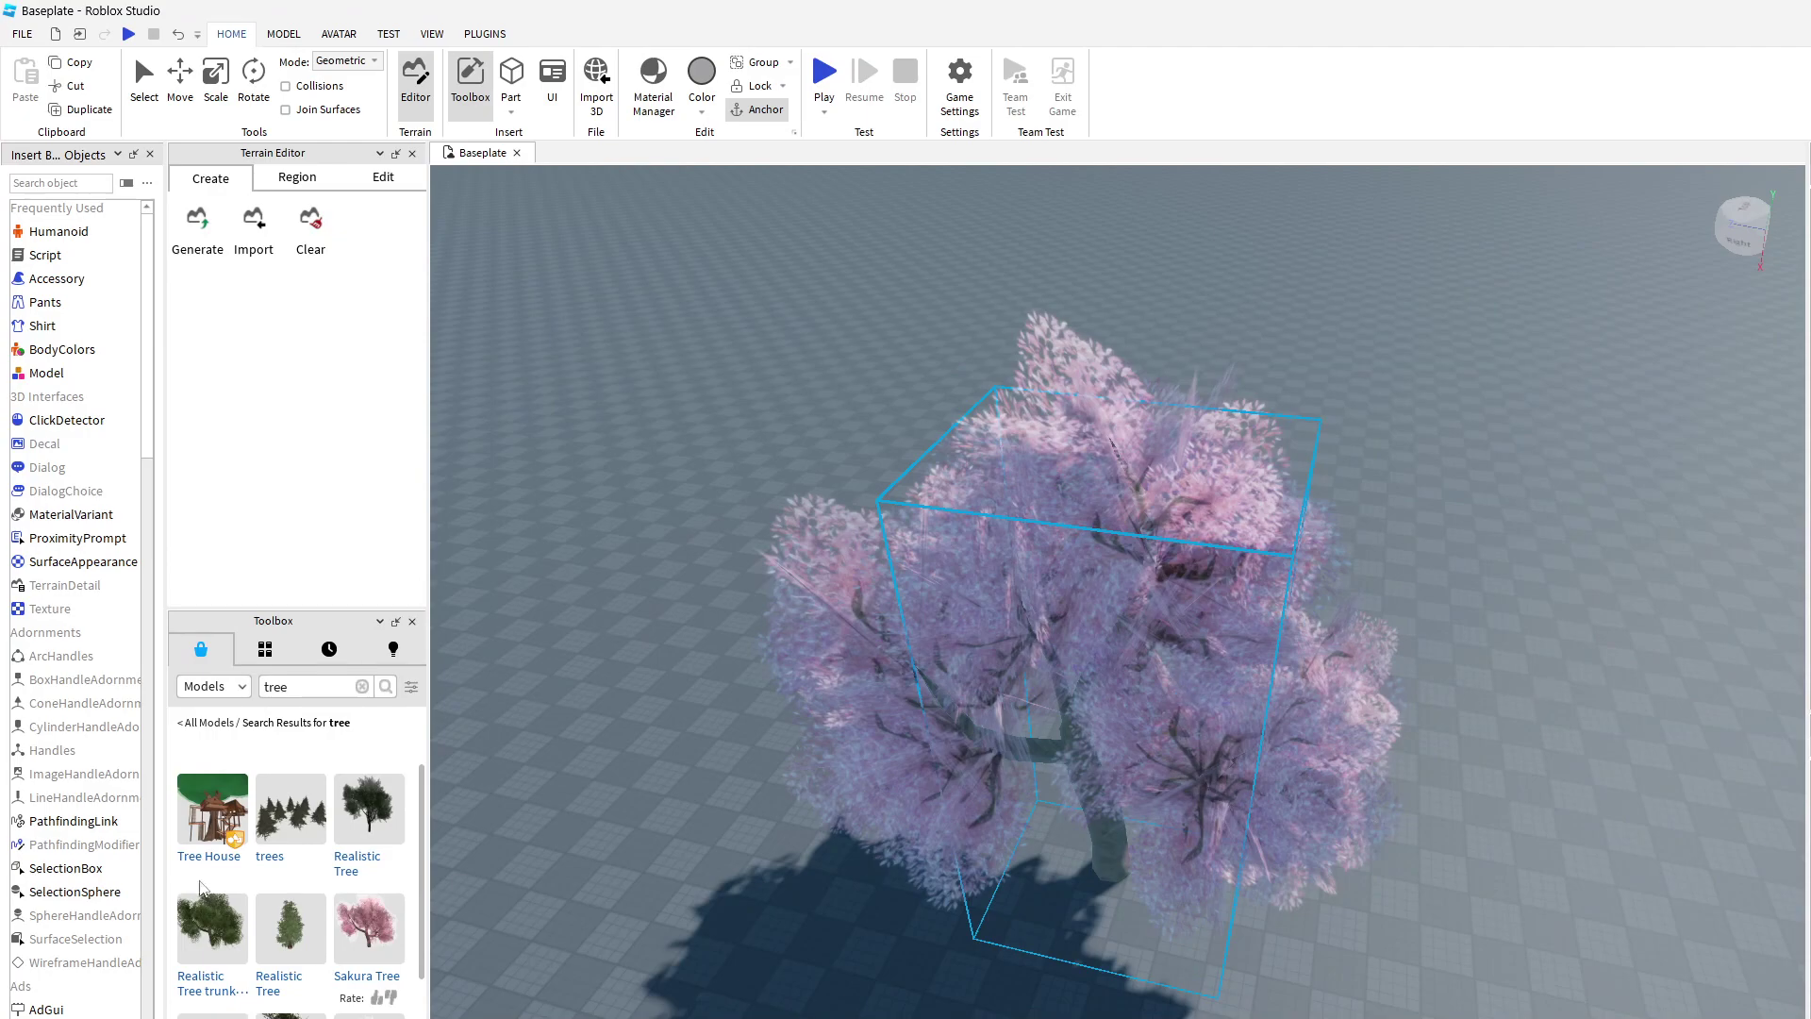
# Step: Search the Toolbox models for "grass" and insert the Grass Baseplate model near the Sakura tree
pyautogui.click(362, 686)
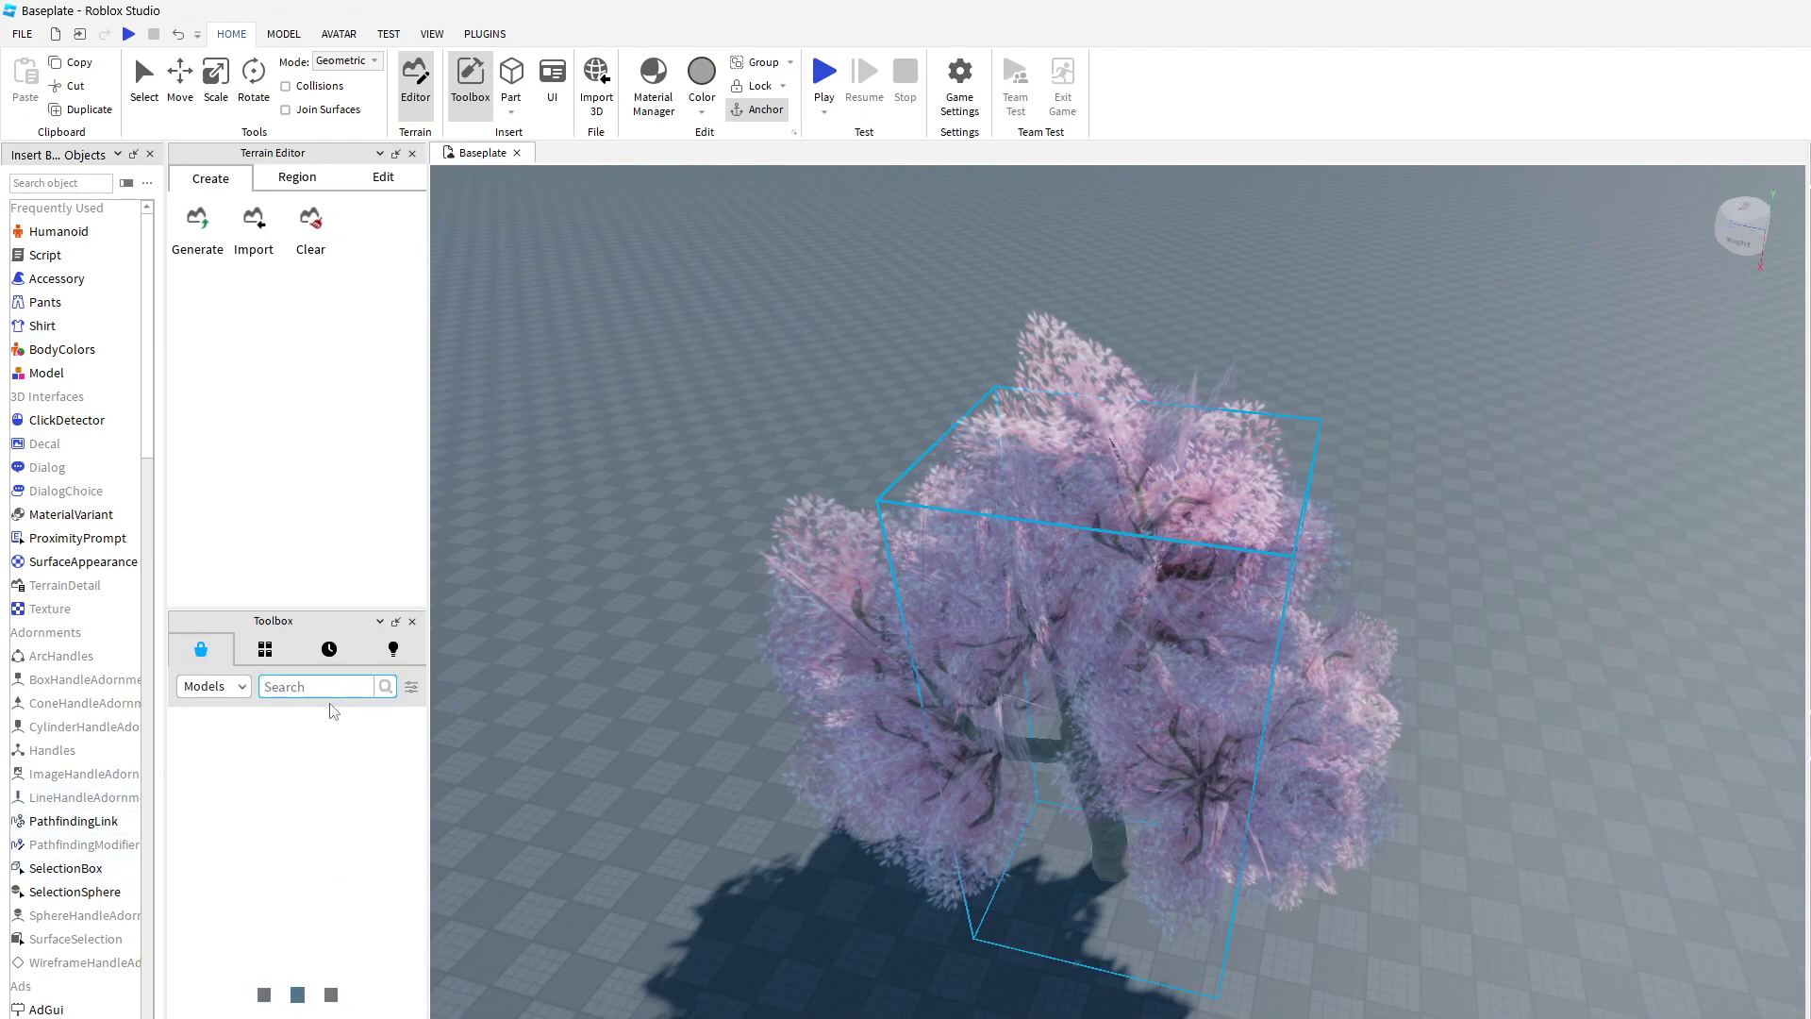
pyautogui.write('grass')
pyautogui.click(328, 717)
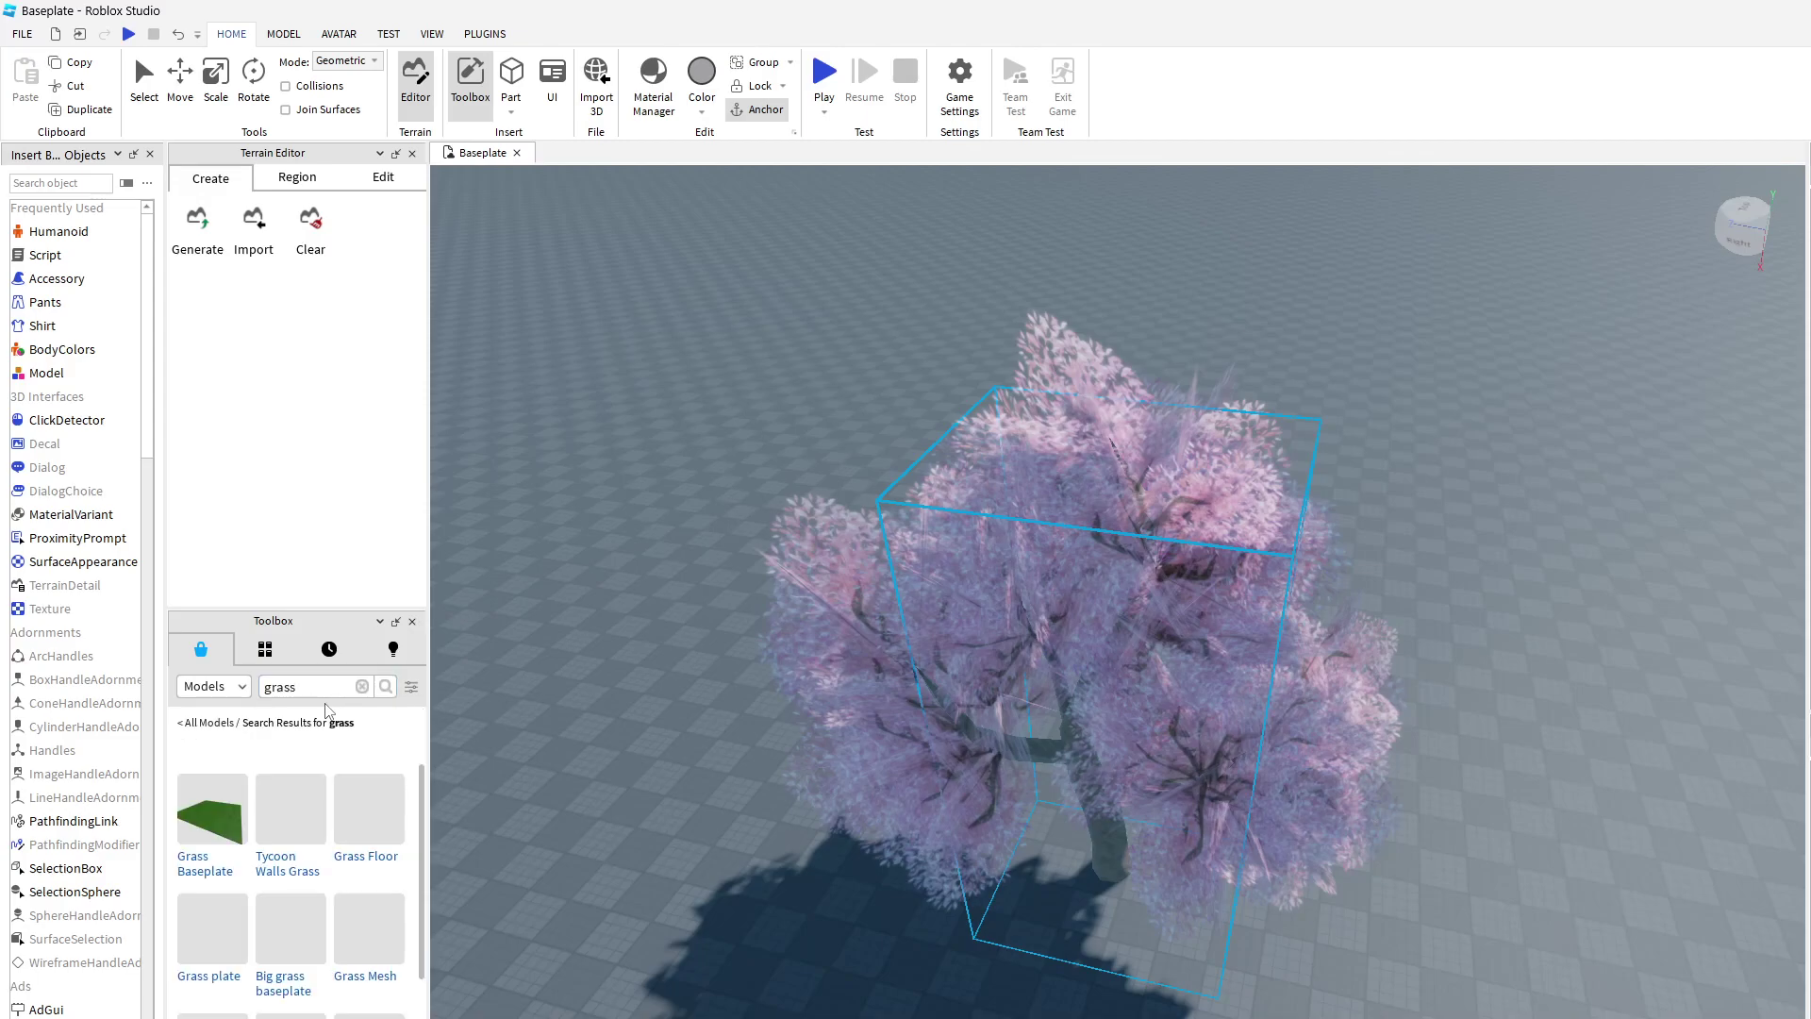
pyautogui.moveTo(635, 635); pyautogui.dragTo(446, 748, button='right')
pyautogui.press('w')
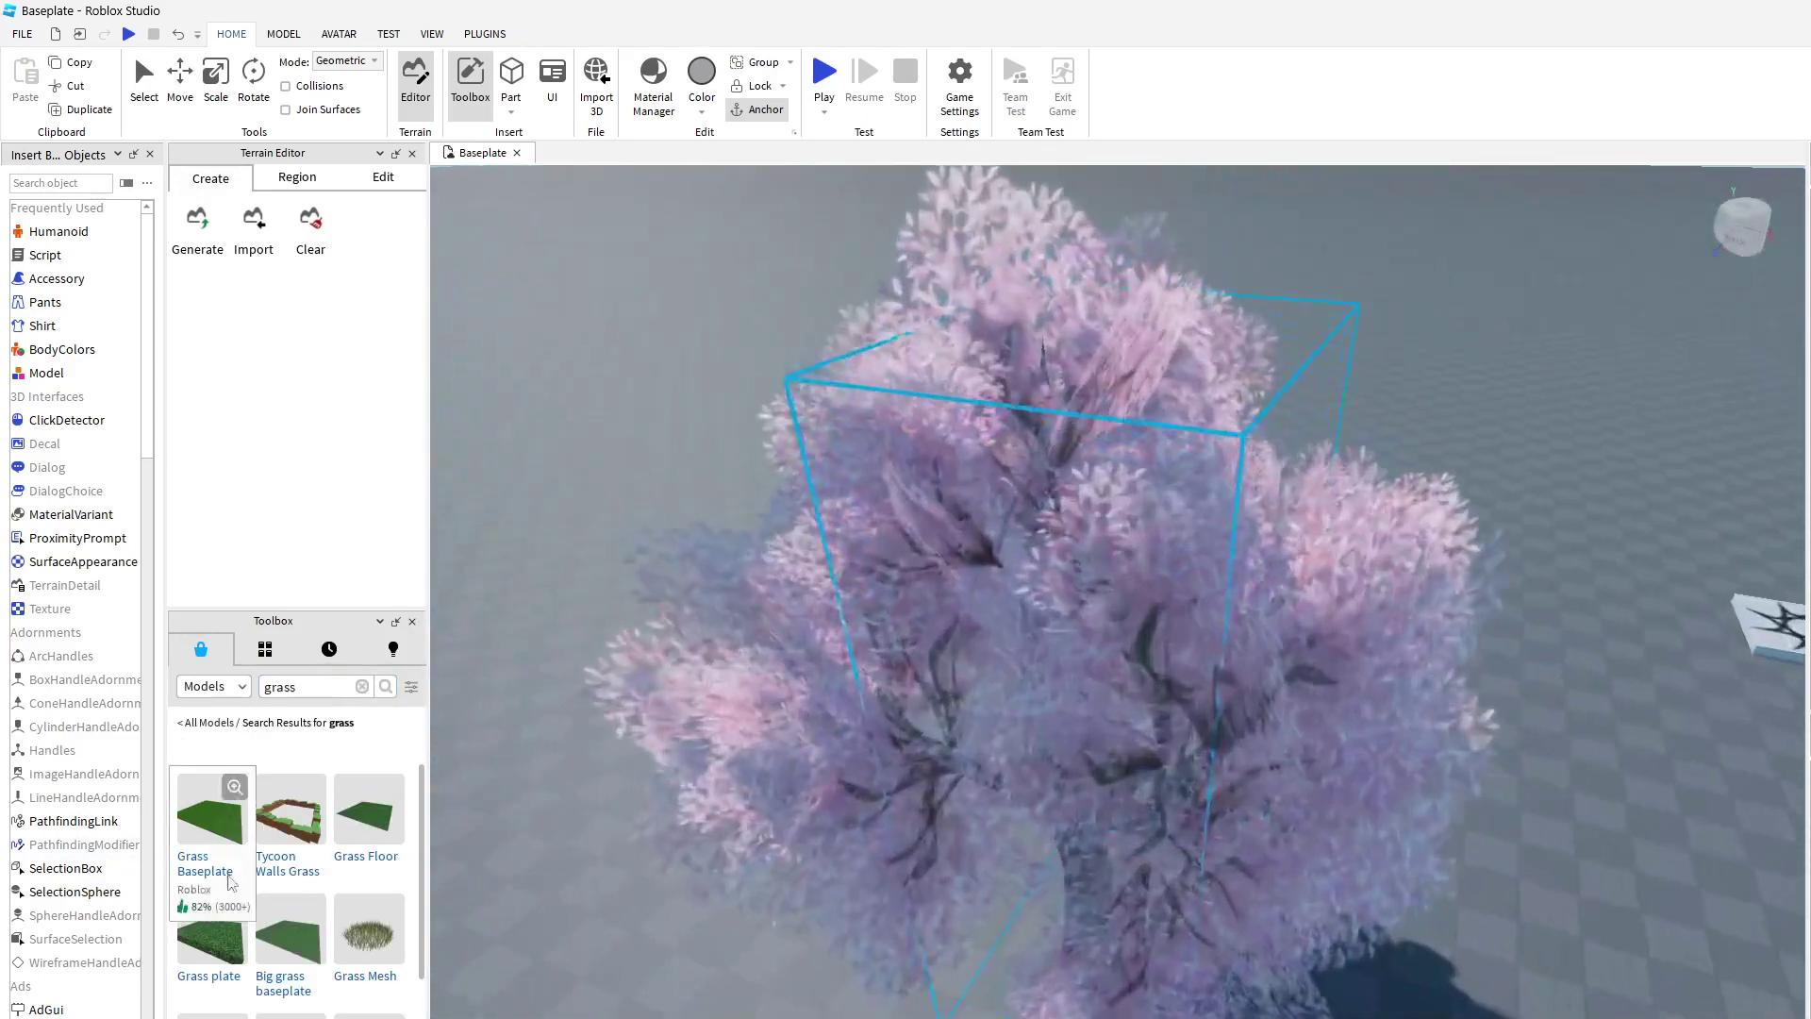
pyautogui.press('s')
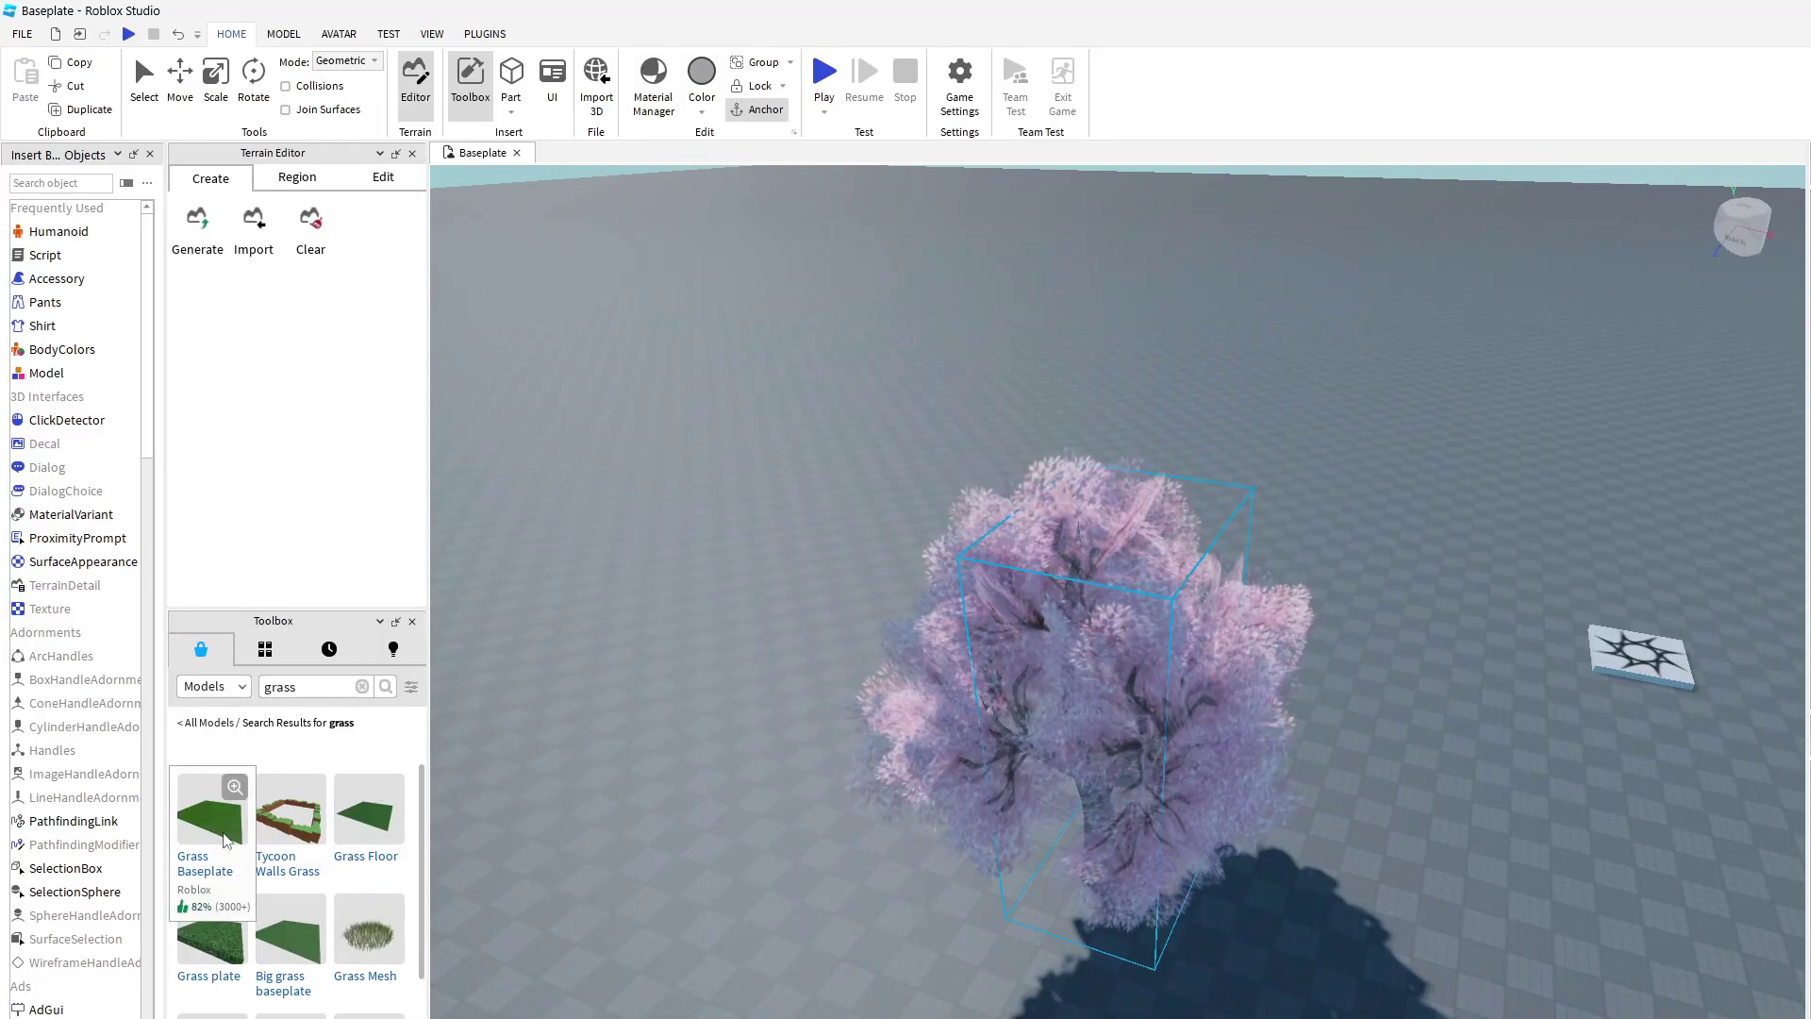
pyautogui.click(211, 809)
pyautogui.moveTo(1107, 981); pyautogui.dragTo(1035, 900, button='right')
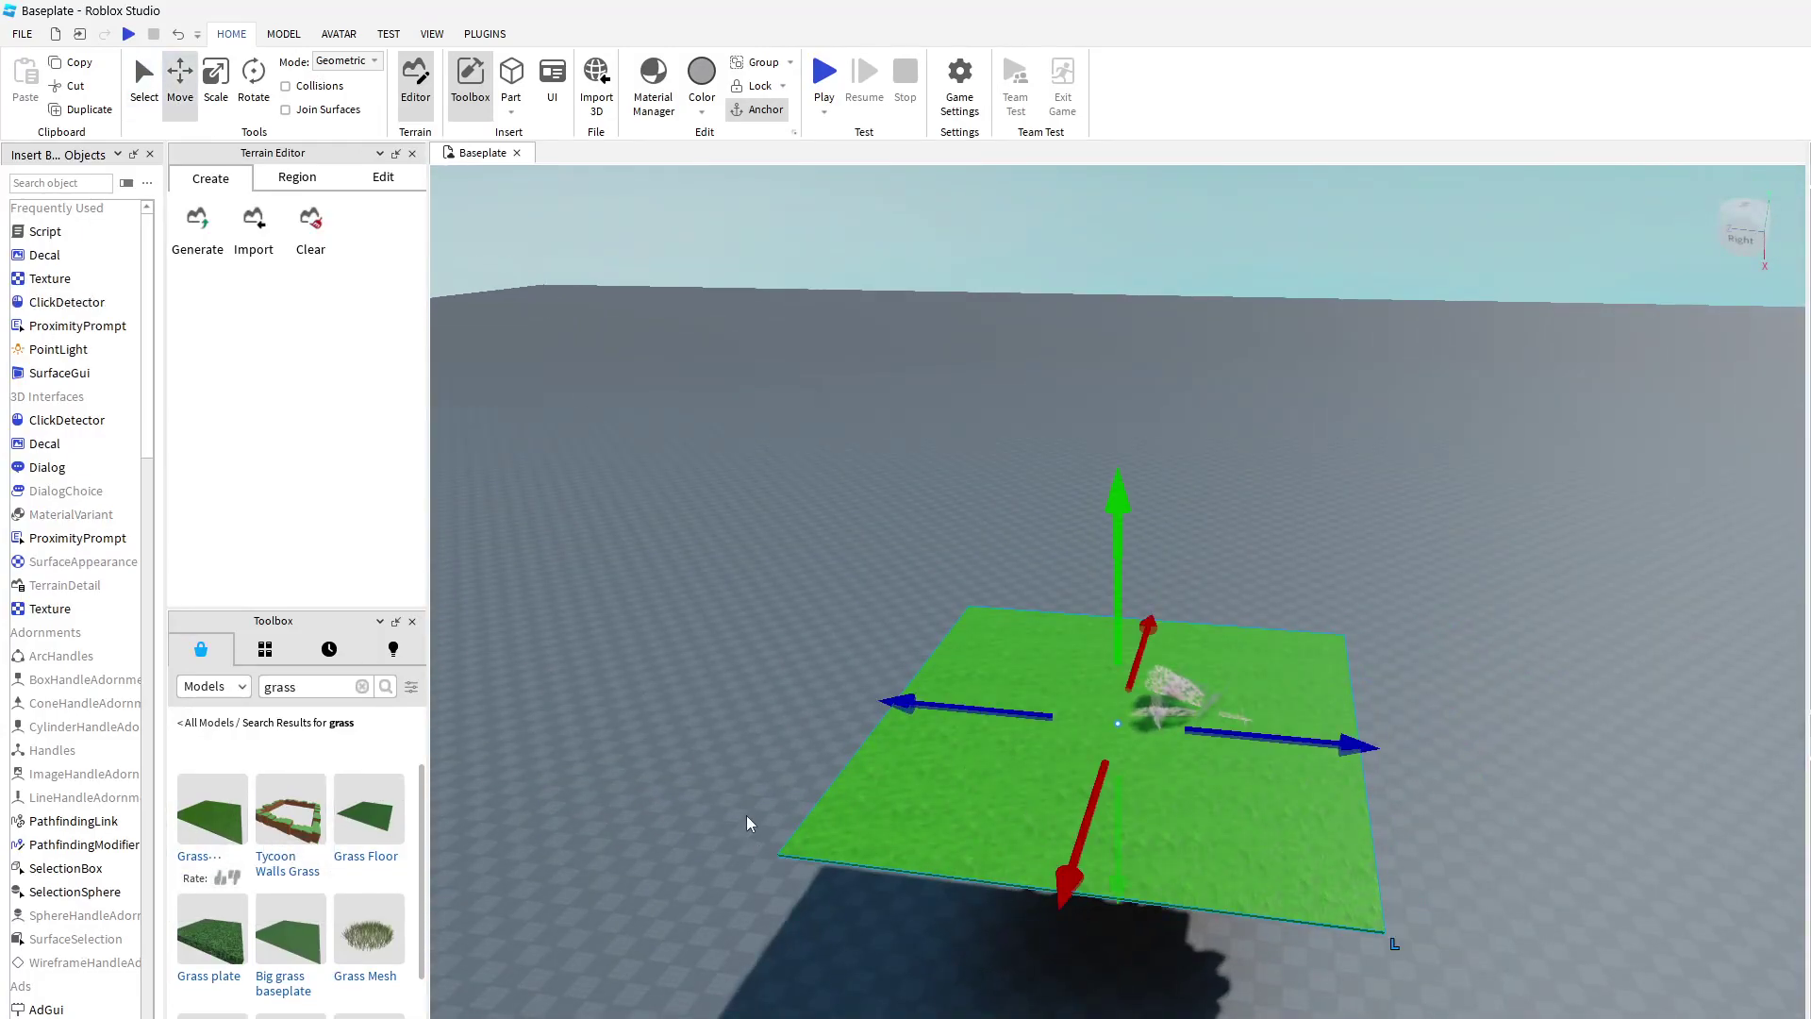
# Step: Lower the grass plate with the Move tool until it lies just above the grey baseplate under the tree
pyautogui.moveTo(1119, 888); pyautogui.dragTo(1120, 1018)
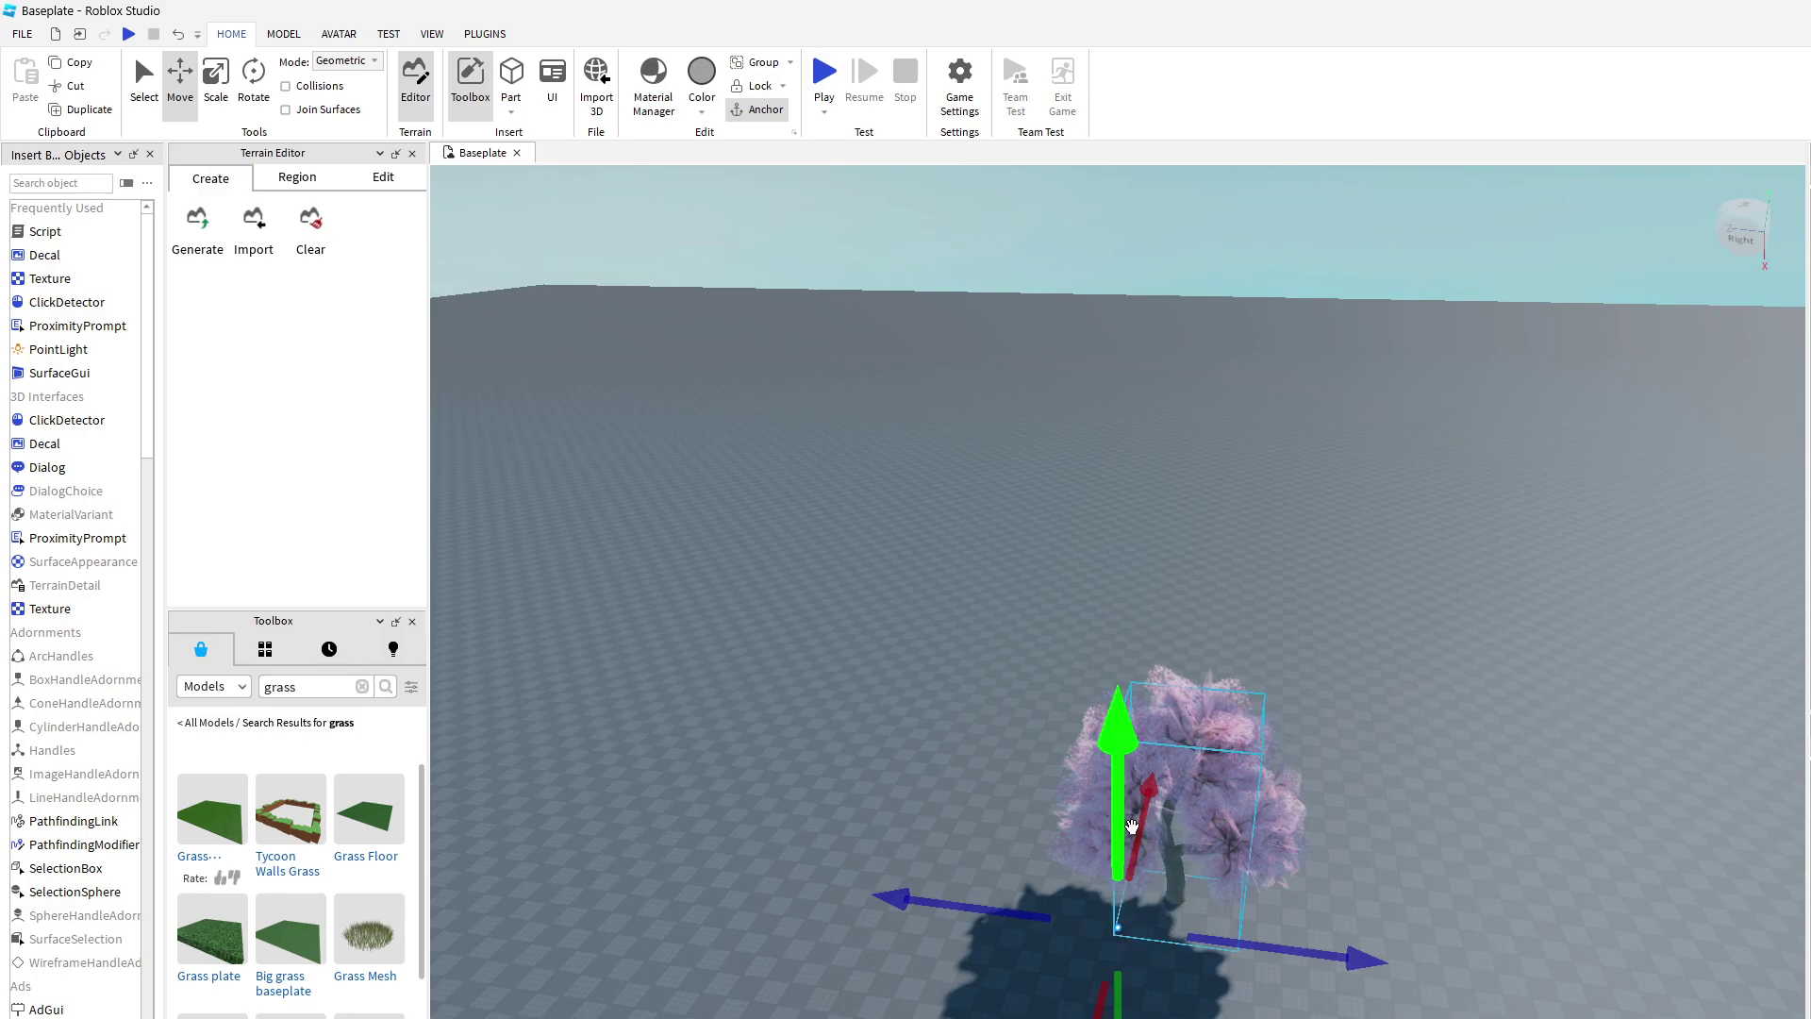
pyautogui.moveTo(1120, 824); pyautogui.dragTo(1119, 812)
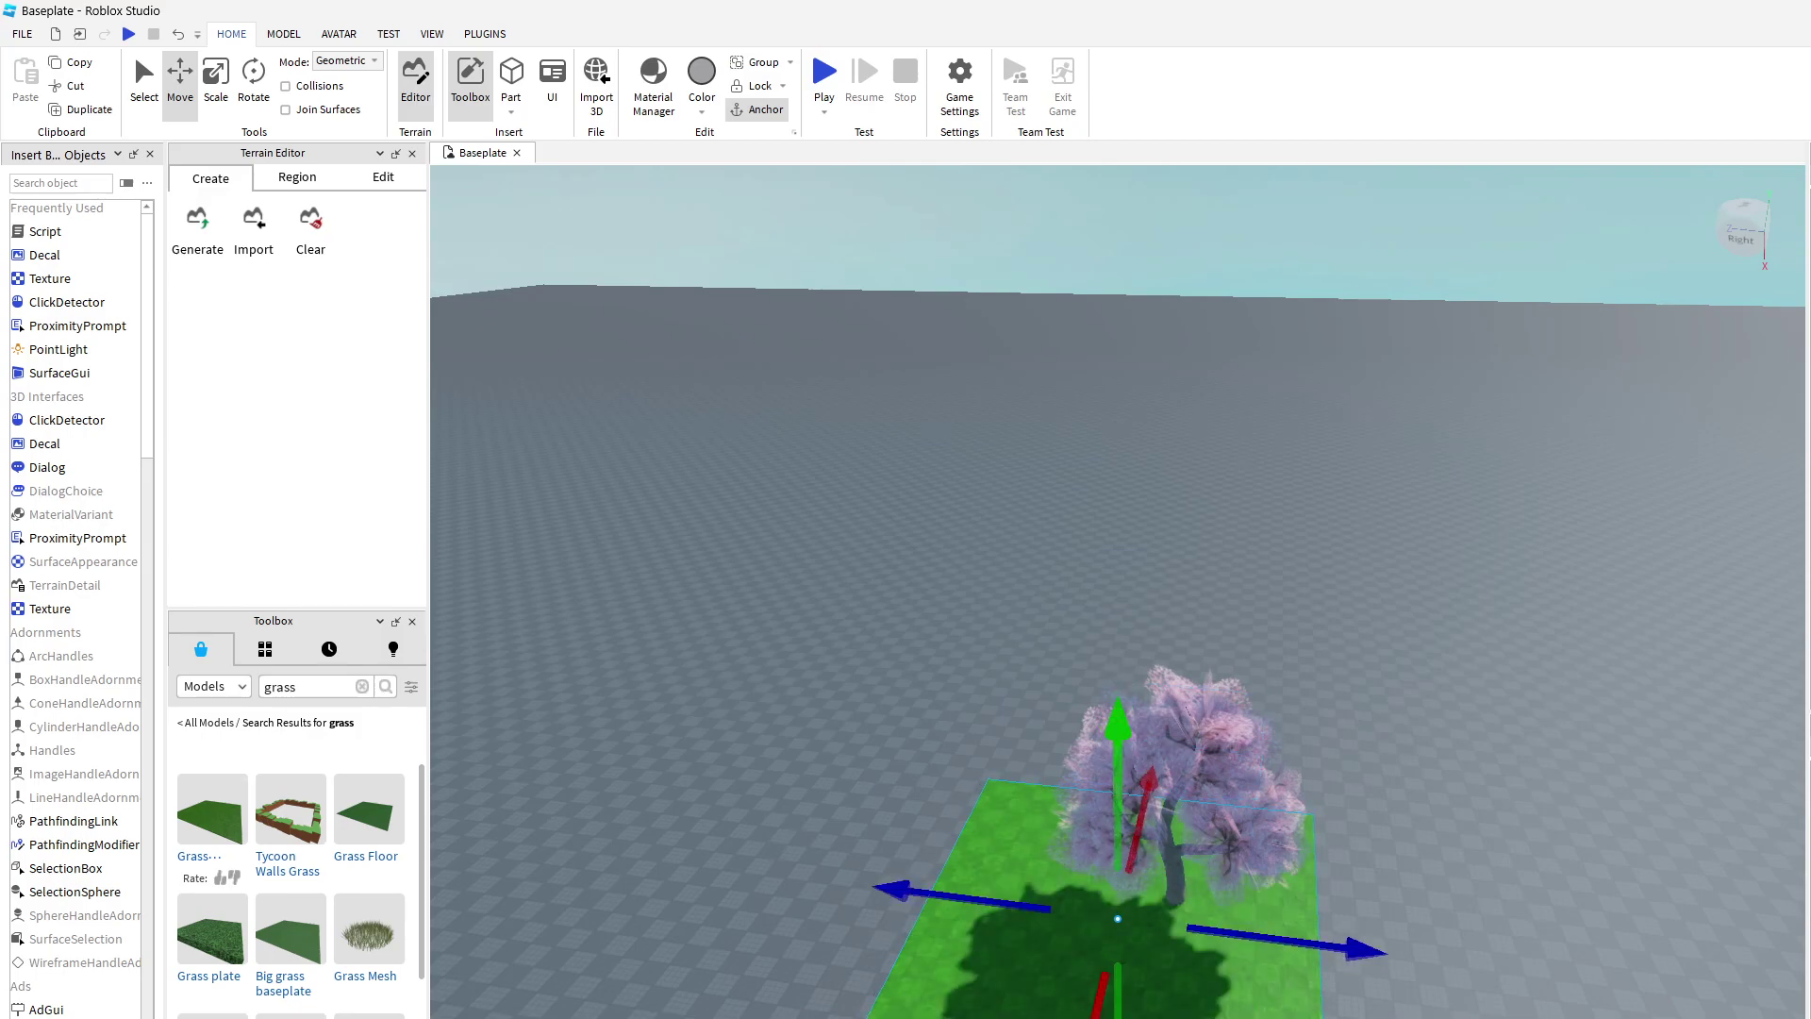
pyautogui.scroll(6, 1118, 754)
pyautogui.scroll(-5, 1117, 755)
pyautogui.moveTo(1118, 592); pyautogui.dragTo(1146, 537, button='right')
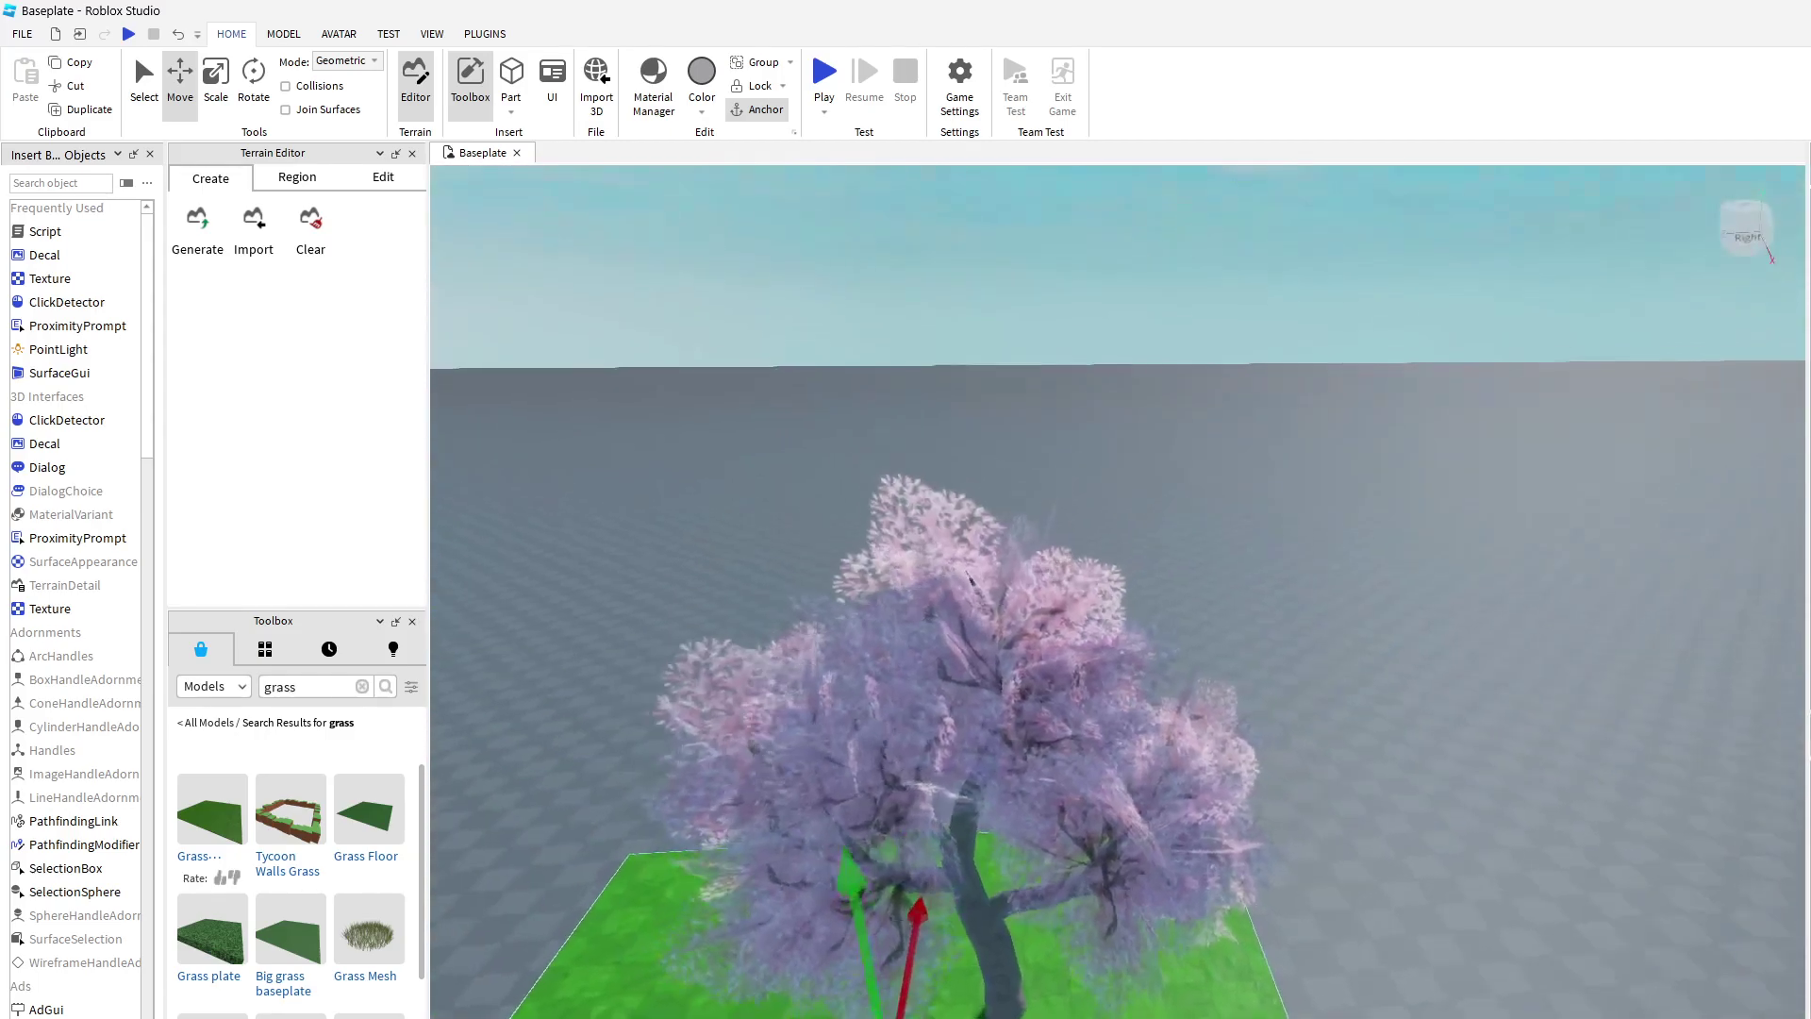
pyautogui.press('s')
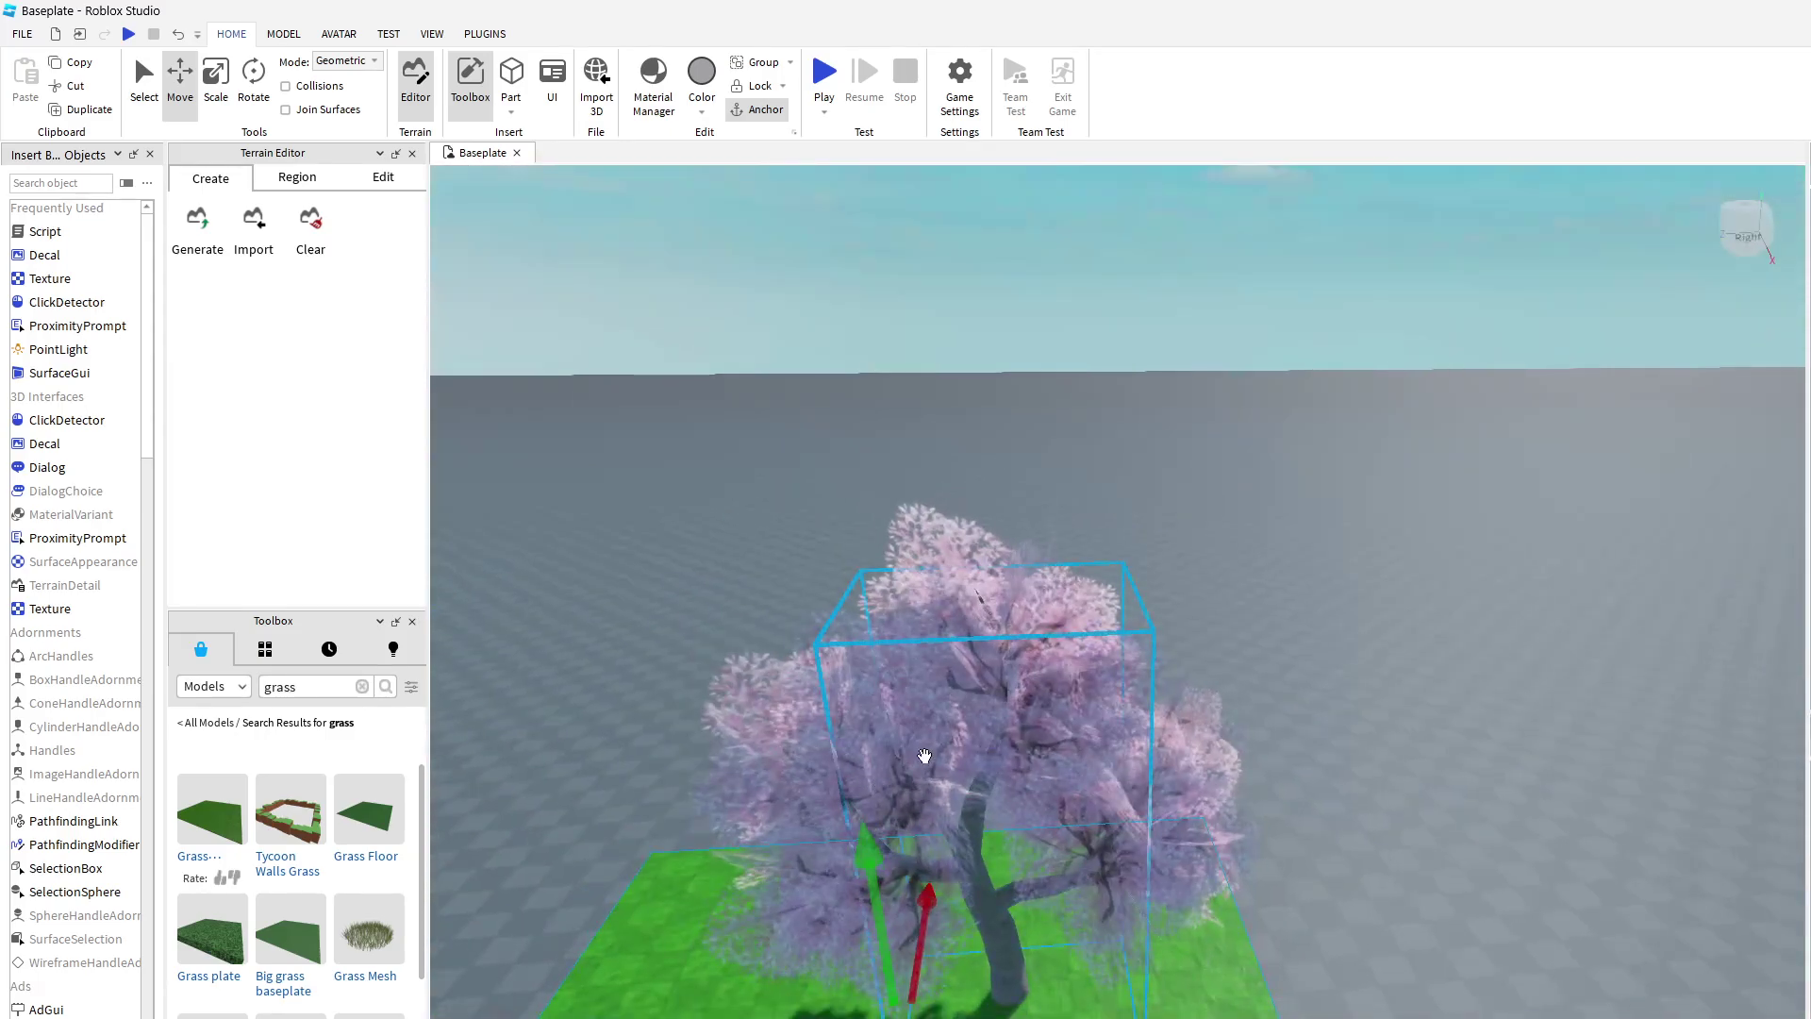
pyautogui.click(155, 89)
pyautogui.rightClick(1011, 660)
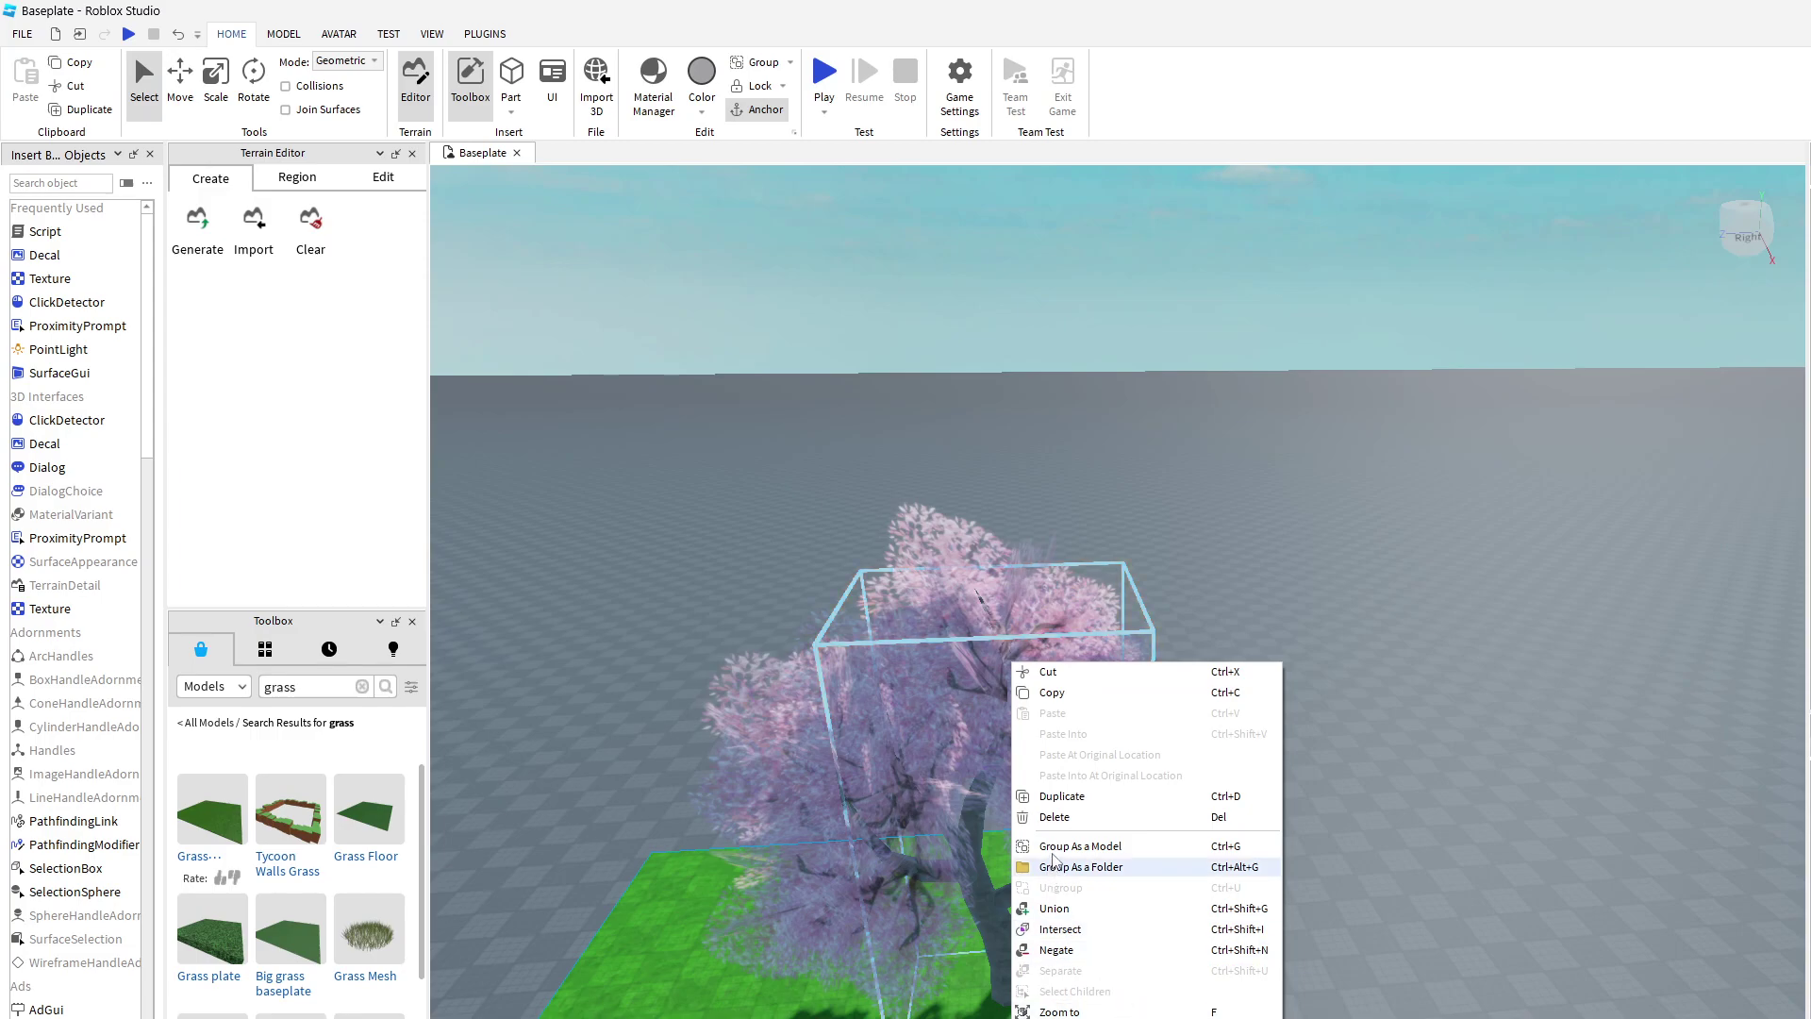
pyautogui.click(1056, 818)
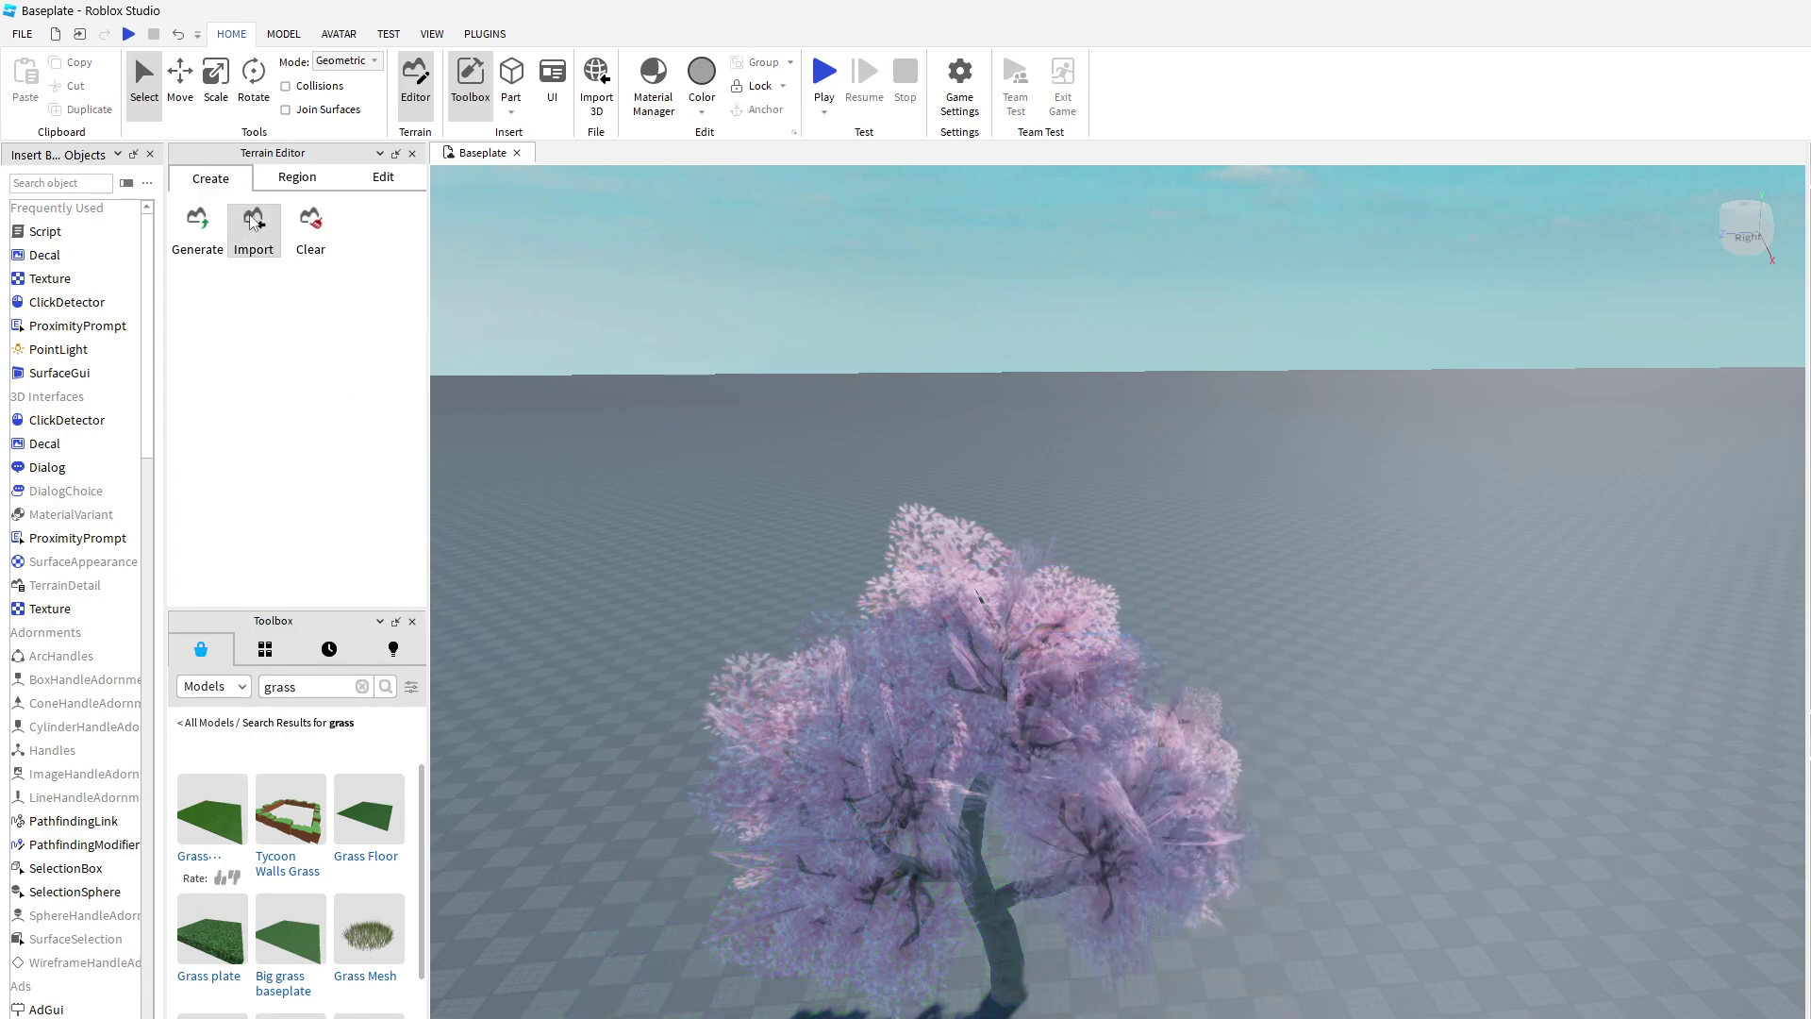
pyautogui.click(896, 678)
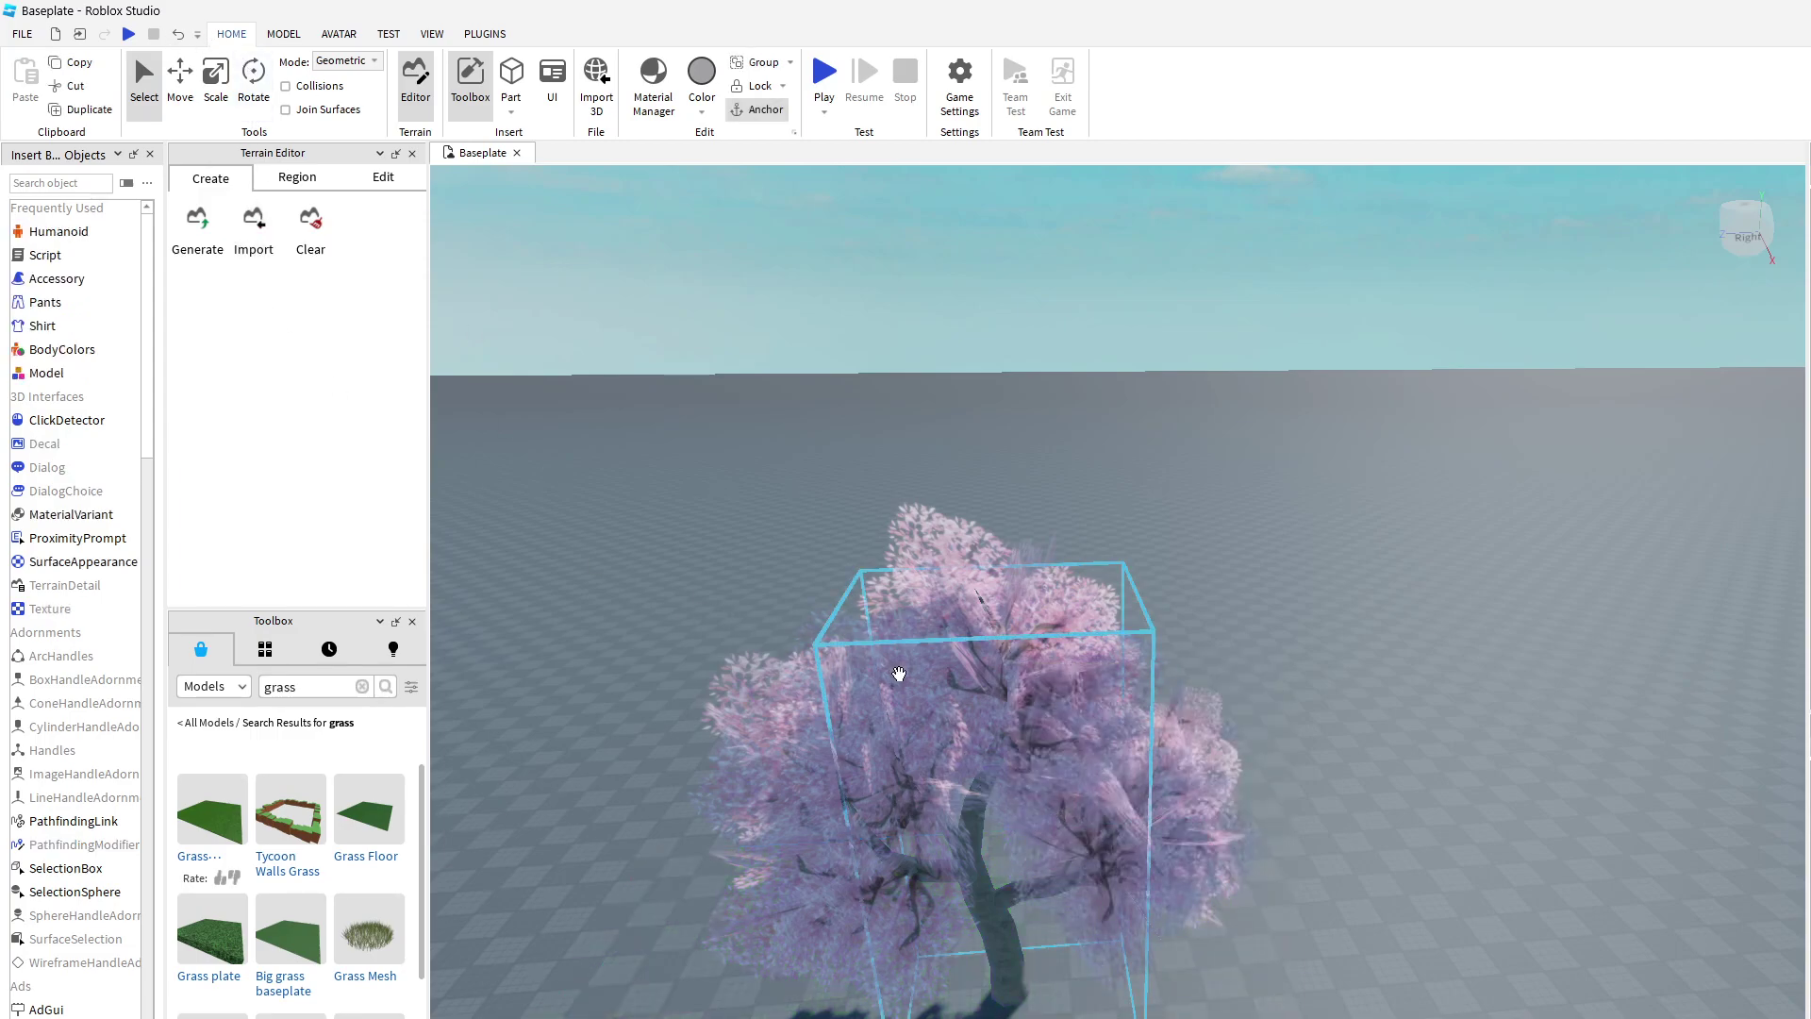
pyautogui.rightClick(941, 737)
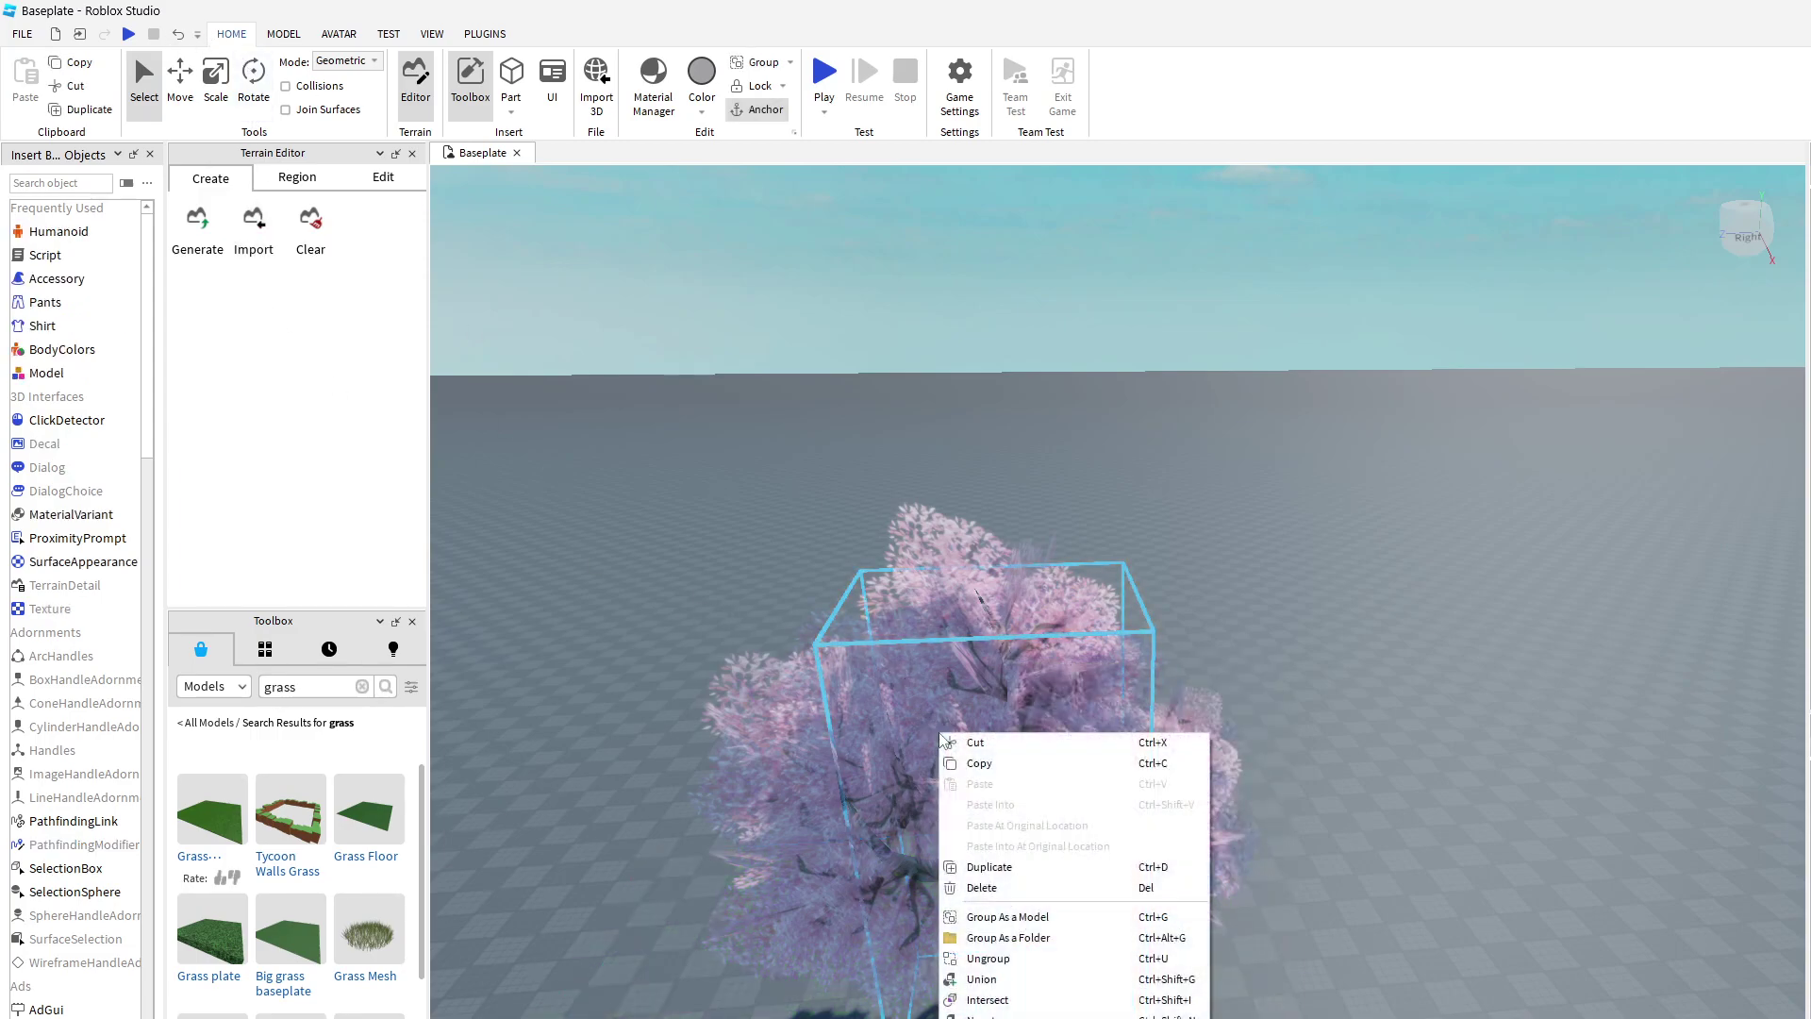
pyautogui.click(177, 34)
pyautogui.click(177, 34)
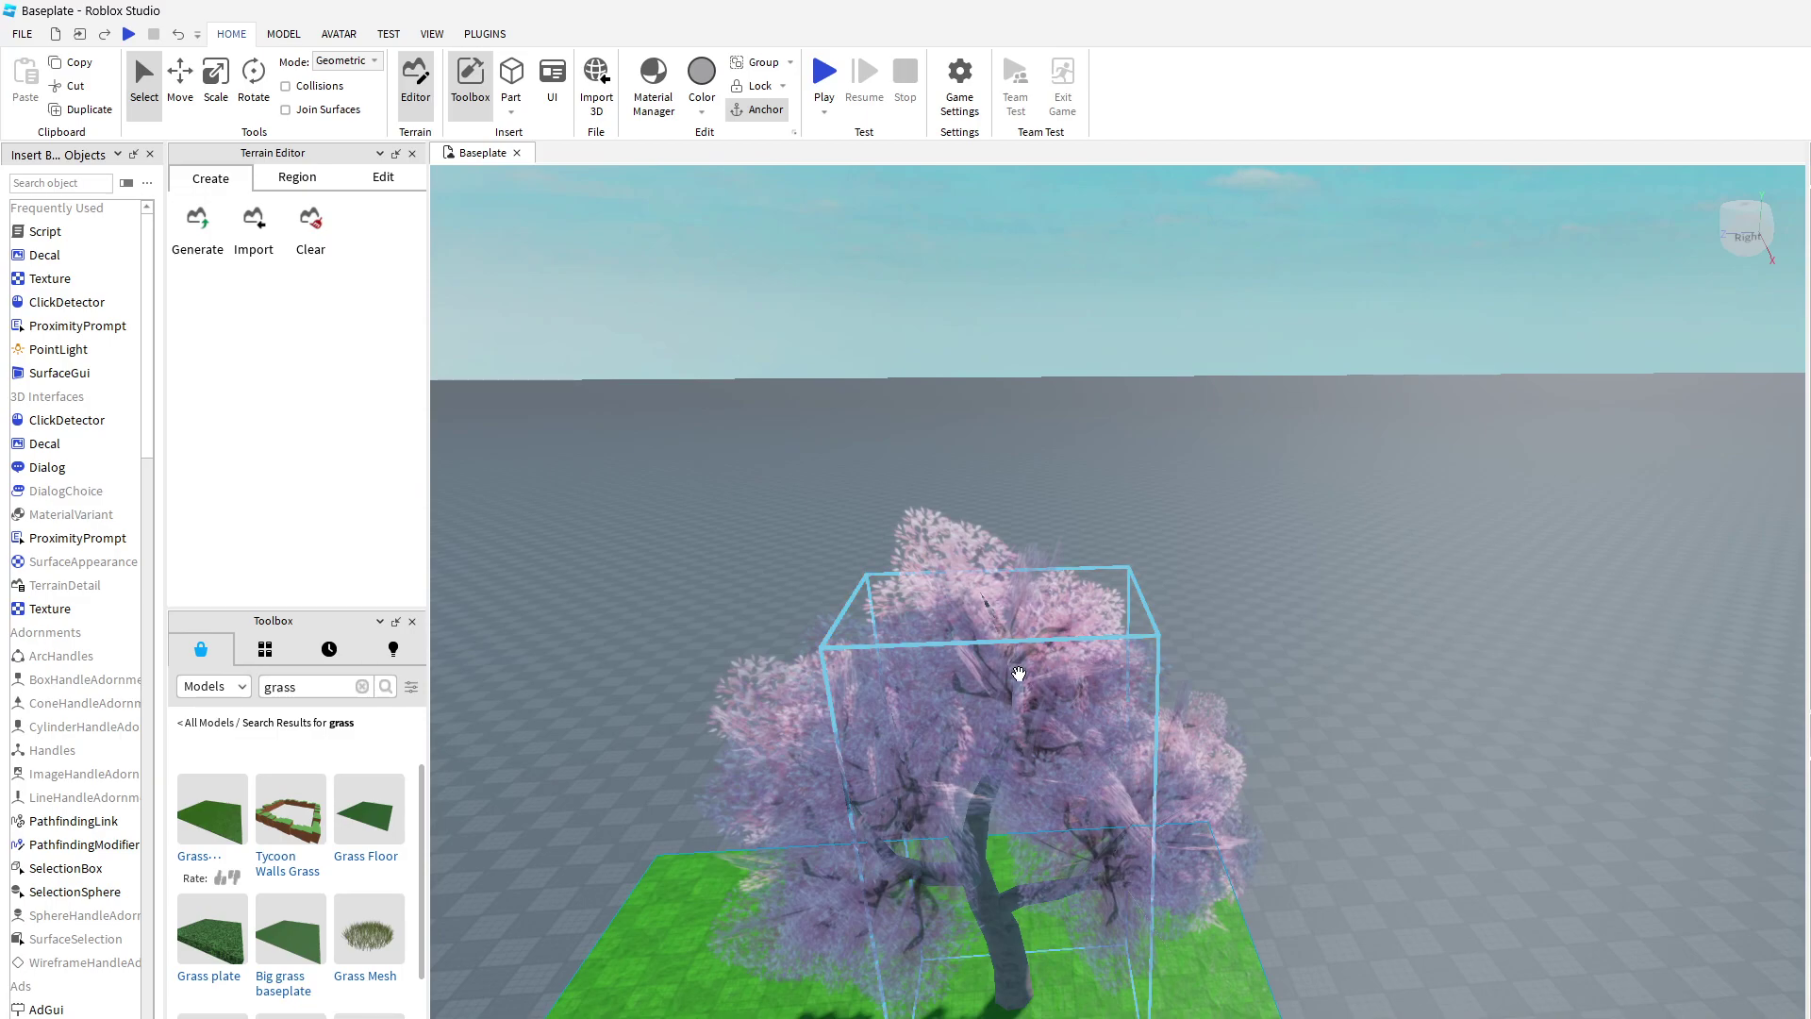
# Step: Delete the Sakura tree standing on the grass plate
pyautogui.click(914, 683)
pyautogui.rightClick(923, 681)
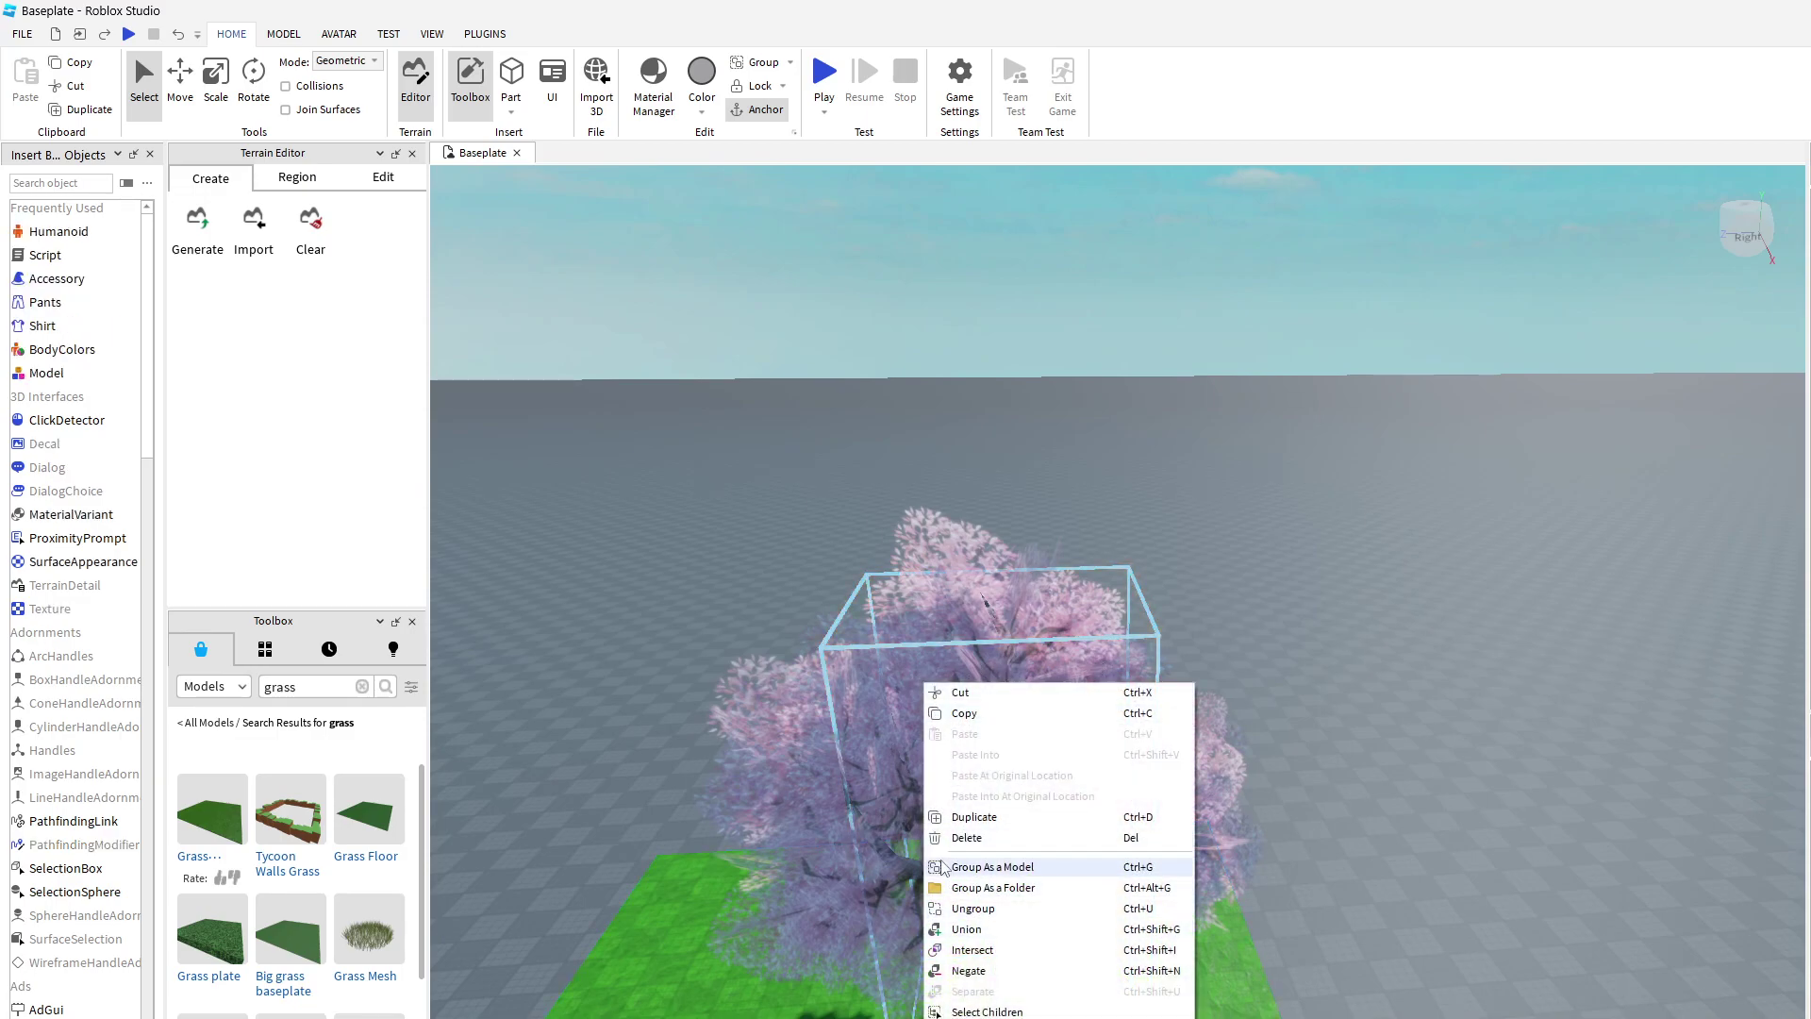
pyautogui.click(952, 834)
# Step: Select the grass plate and stretch it with the Scale tool into a long strip across the baseplate
pyautogui.click(936, 1011)
pyautogui.press('f')
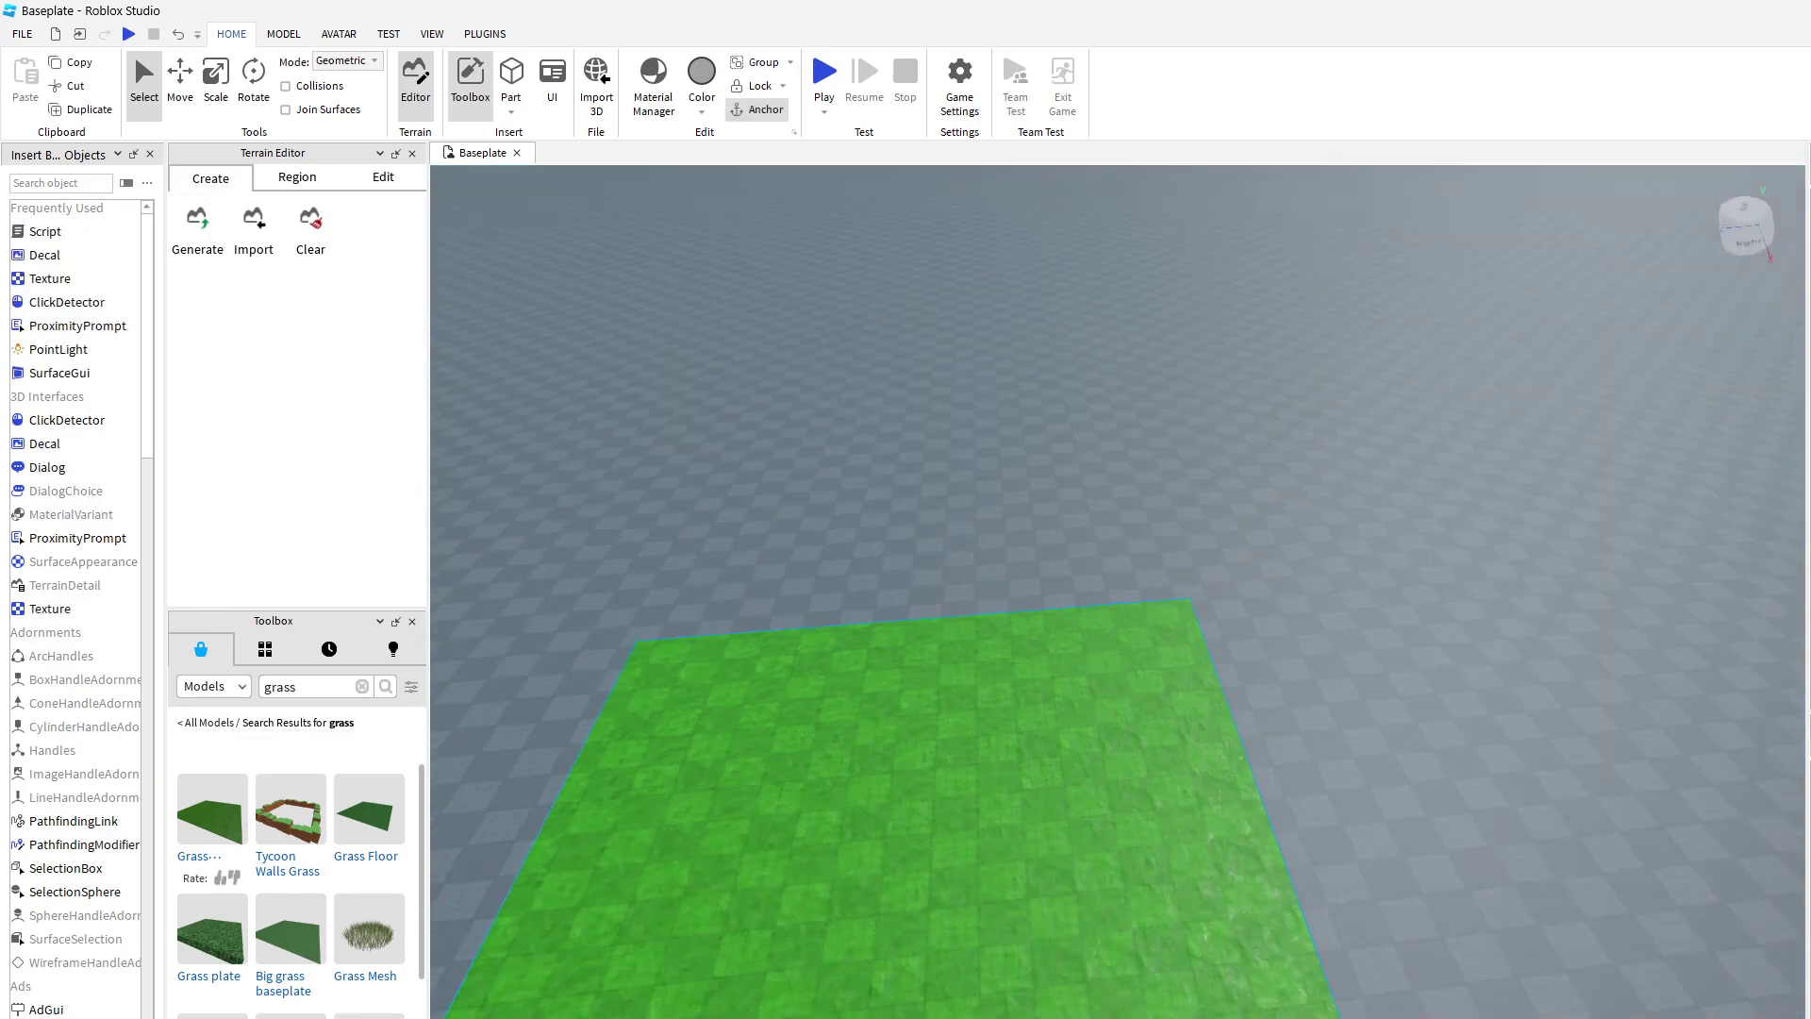
pyautogui.click(179, 80)
pyautogui.click(215, 80)
pyautogui.moveTo(1186, 724); pyautogui.dragTo(1362, 792, button='right')
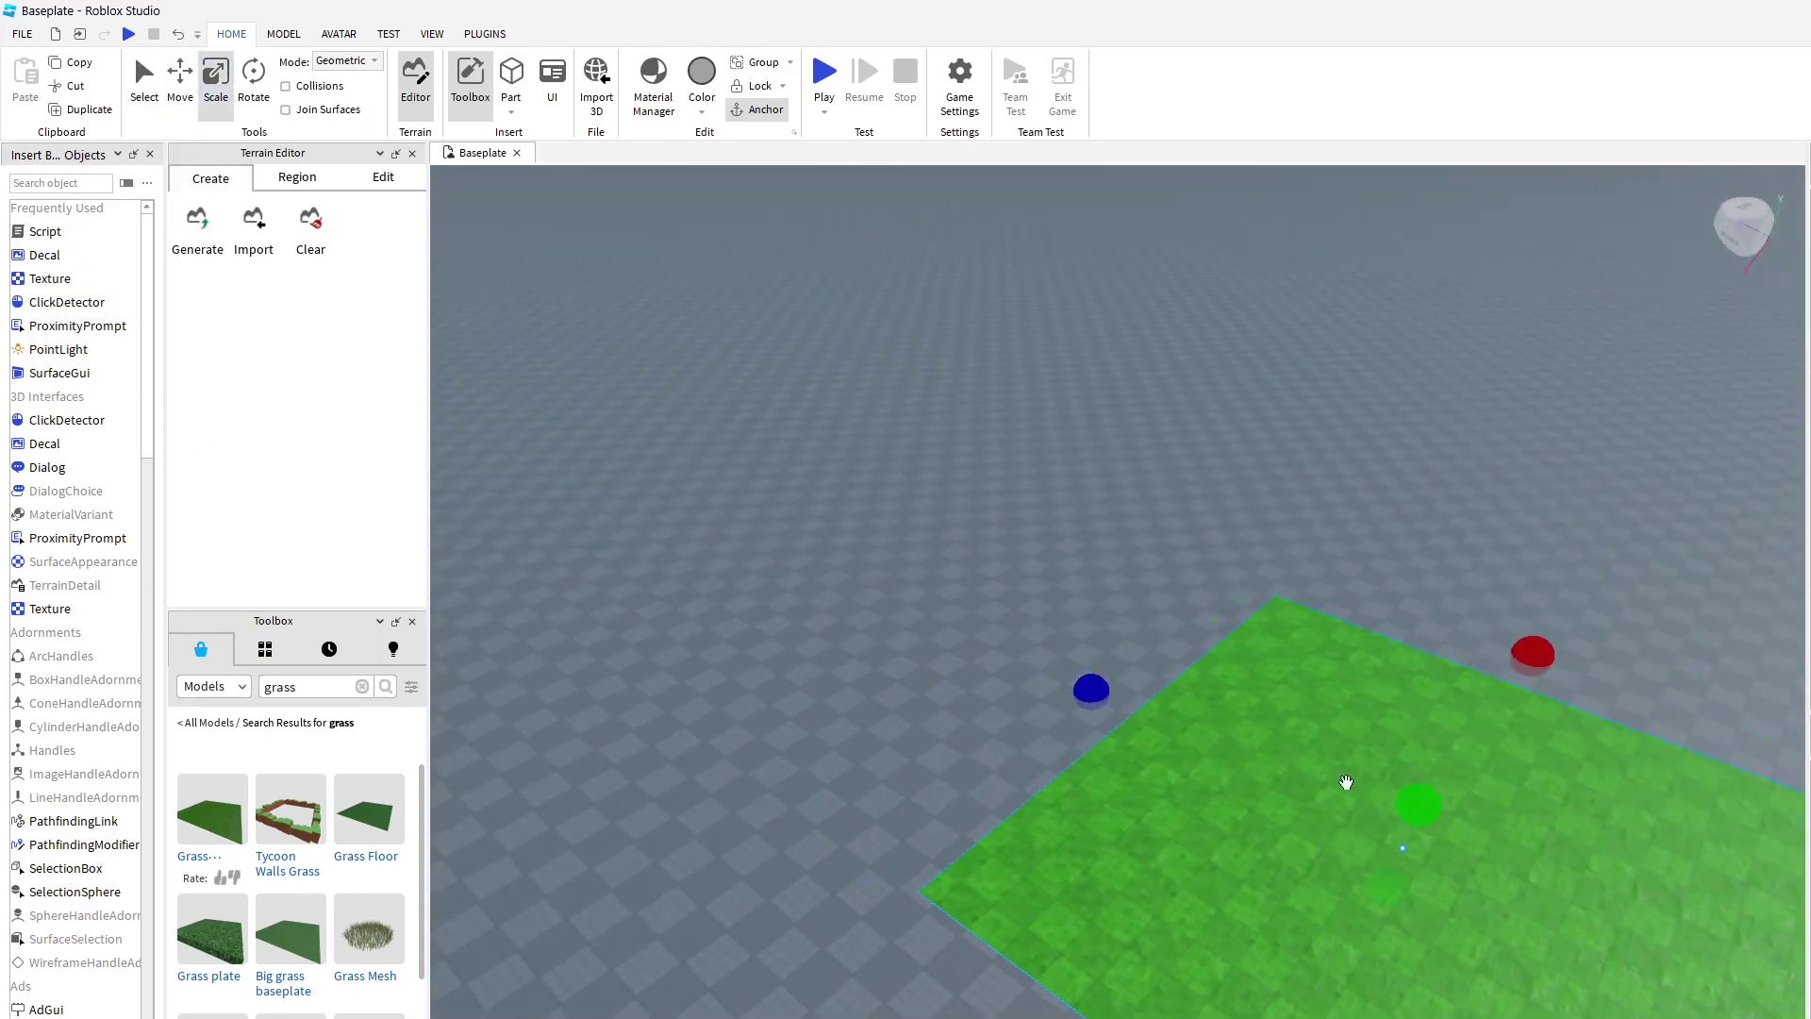
pyautogui.moveTo(1104, 696); pyautogui.dragTo(613, 369)
pyautogui.scroll(-2, 990, 592)
pyautogui.moveTo(960, 571); pyautogui.dragTo(919, 593)
pyautogui.moveTo(730, 767); pyautogui.dragTo(479, 1017)
pyautogui.scroll(-5, 445, 977)
pyautogui.press('s')
pyautogui.moveTo(1136, 605); pyautogui.dragTo(1668, 249)
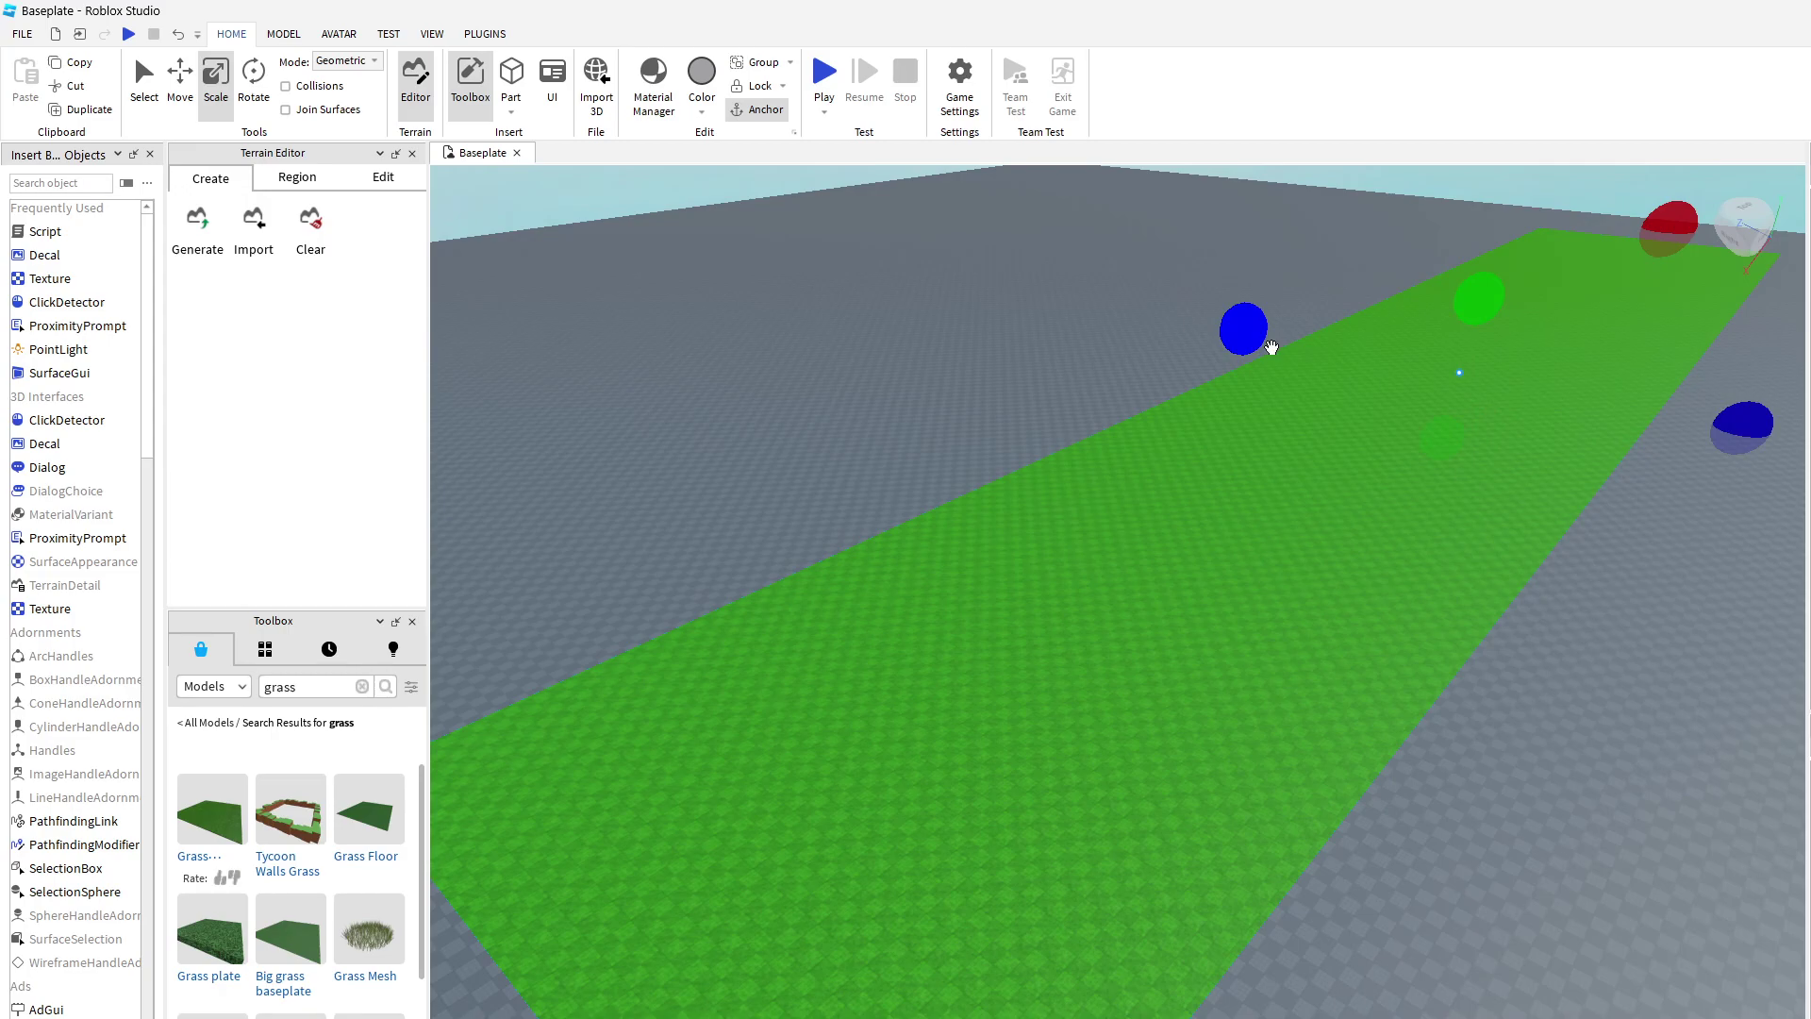
# Step: Widen the grass strip sideways along its blue axis so it covers most of the baseplate
pyautogui.moveTo(1271, 347); pyautogui.dragTo(755, 399)
pyautogui.moveTo(752, 315); pyautogui.dragTo(451, 125, button='middle')
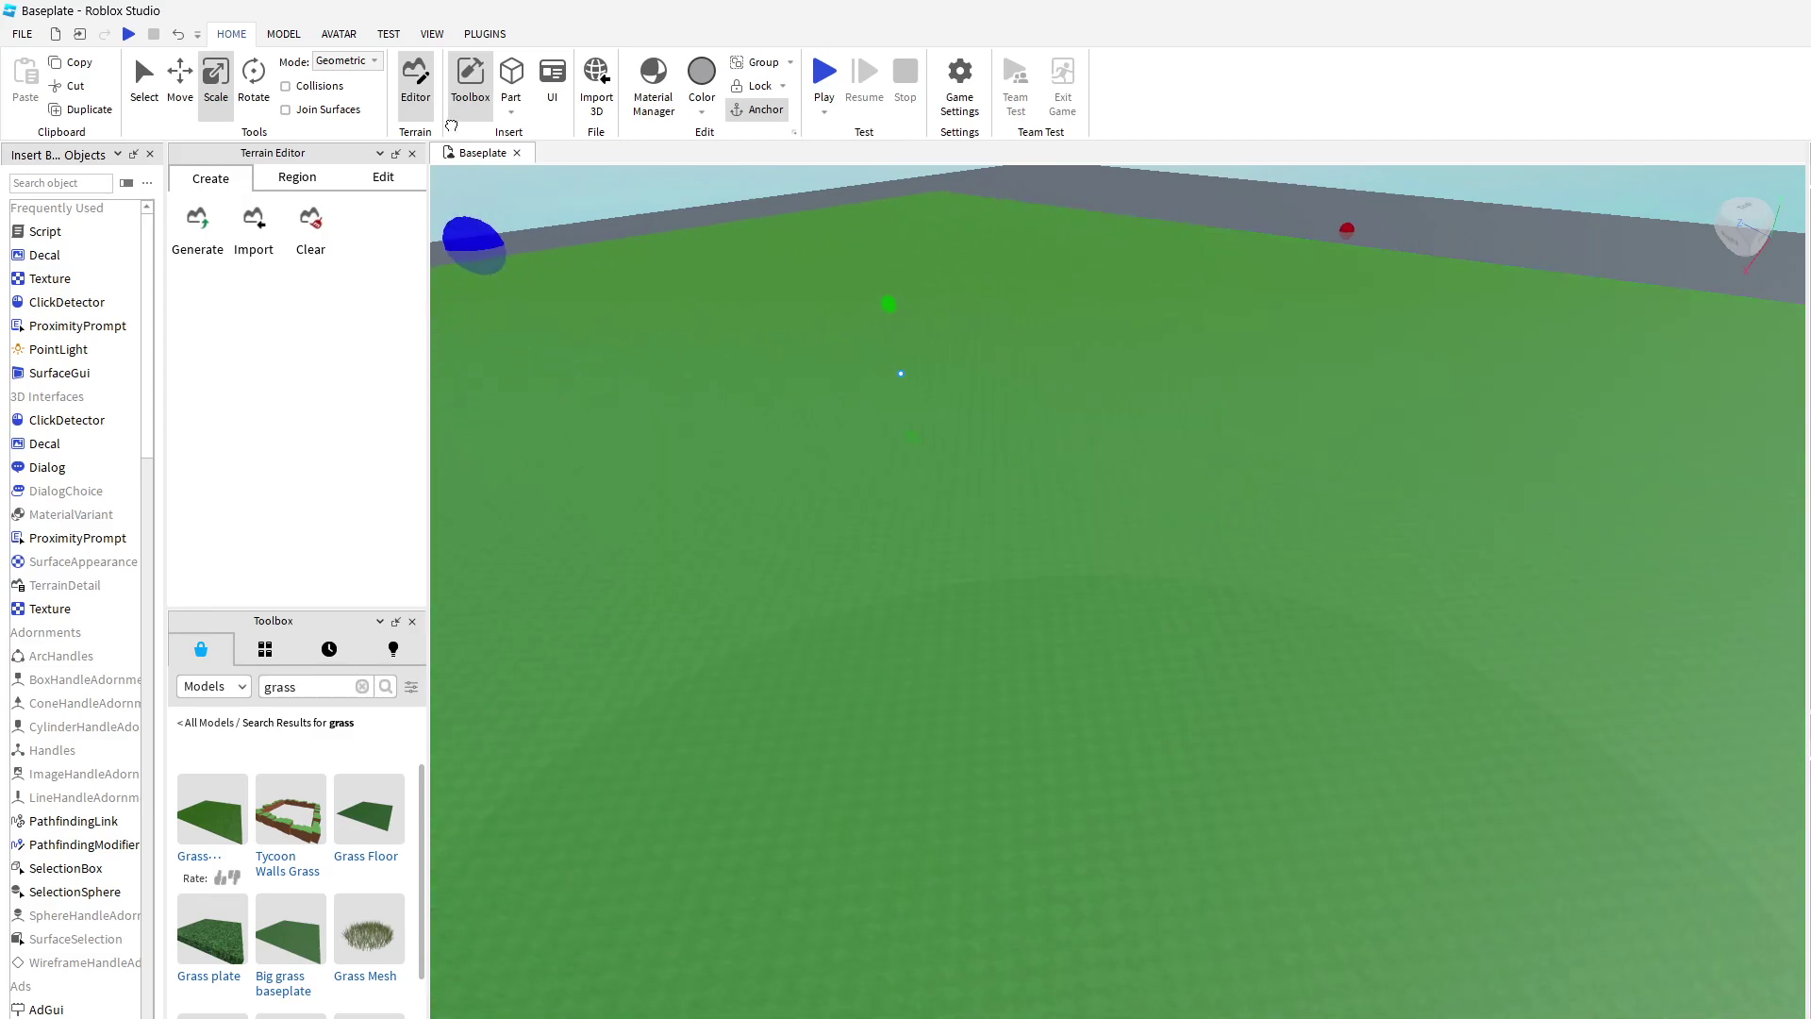
pyautogui.moveTo(1083, 646); pyautogui.dragTo(1008, 613)
pyautogui.scroll(-4, 1030, 886)
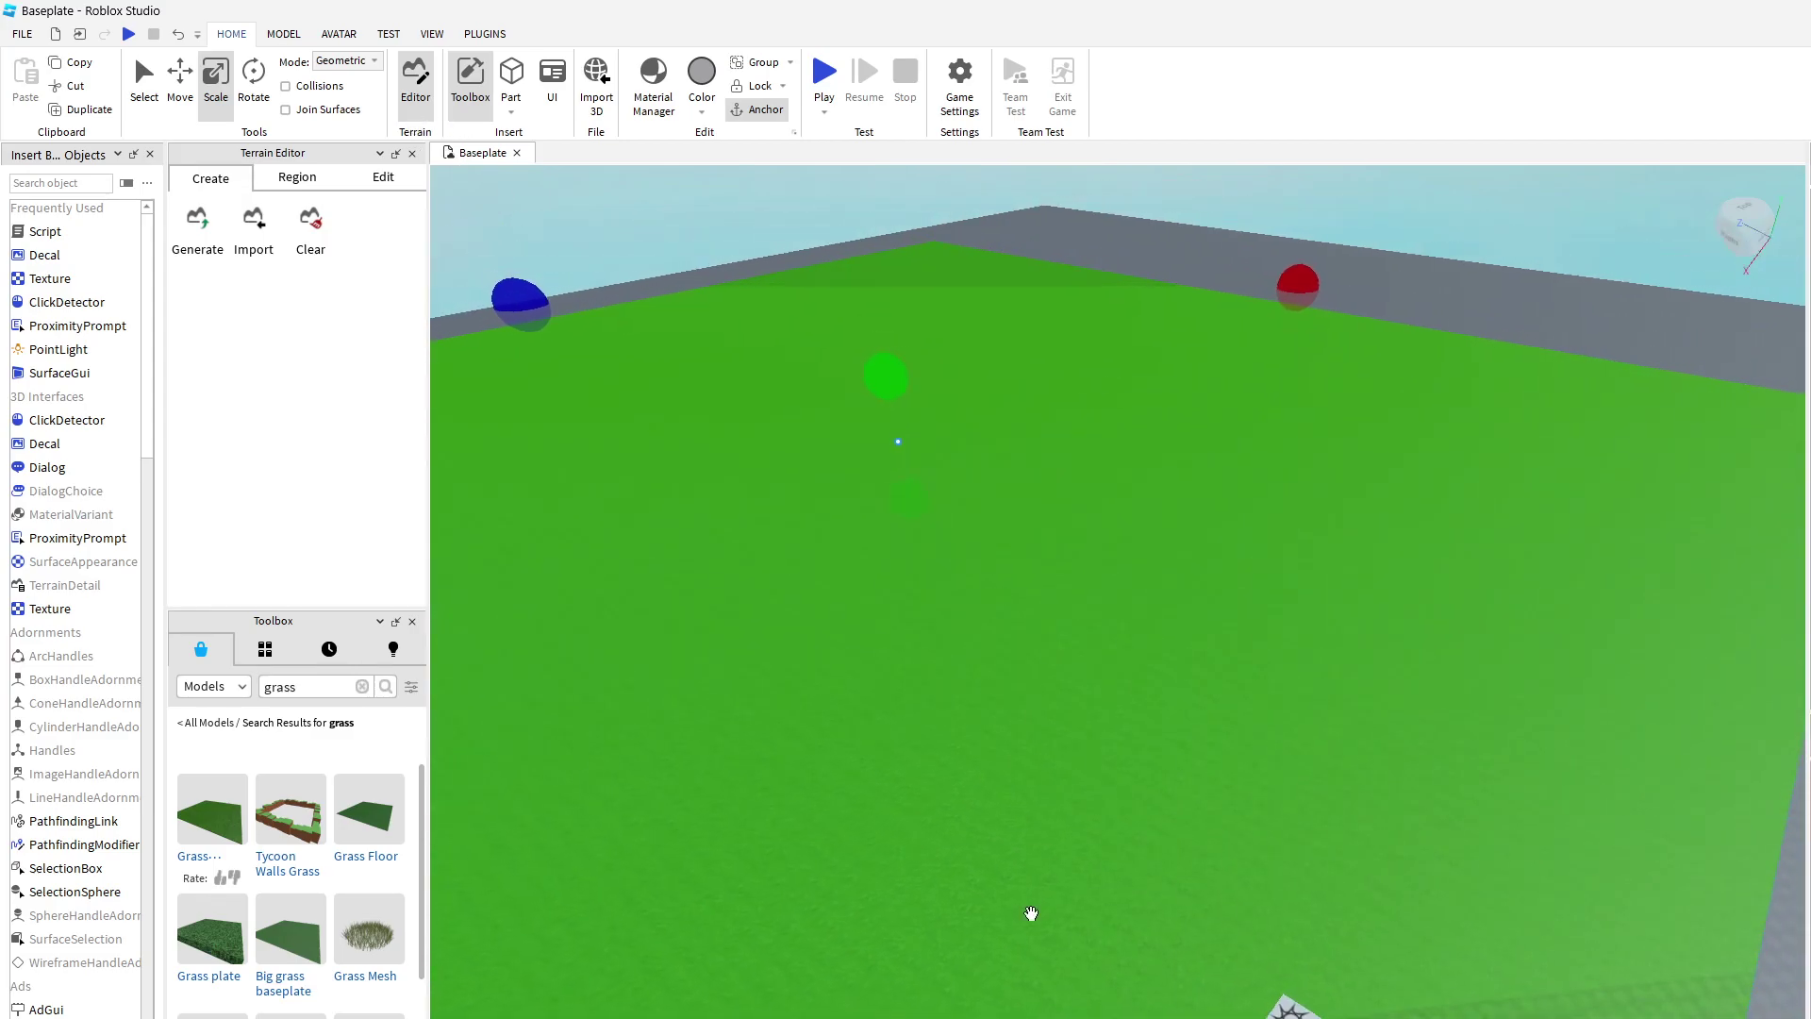
pyautogui.moveTo(1095, 763); pyautogui.dragTo(488, 250, button='middle')
pyautogui.moveTo(842, 316); pyautogui.dragTo(715, 556, button='middle')
pyautogui.moveTo(714, 557); pyautogui.dragTo(686, 471, button='right')
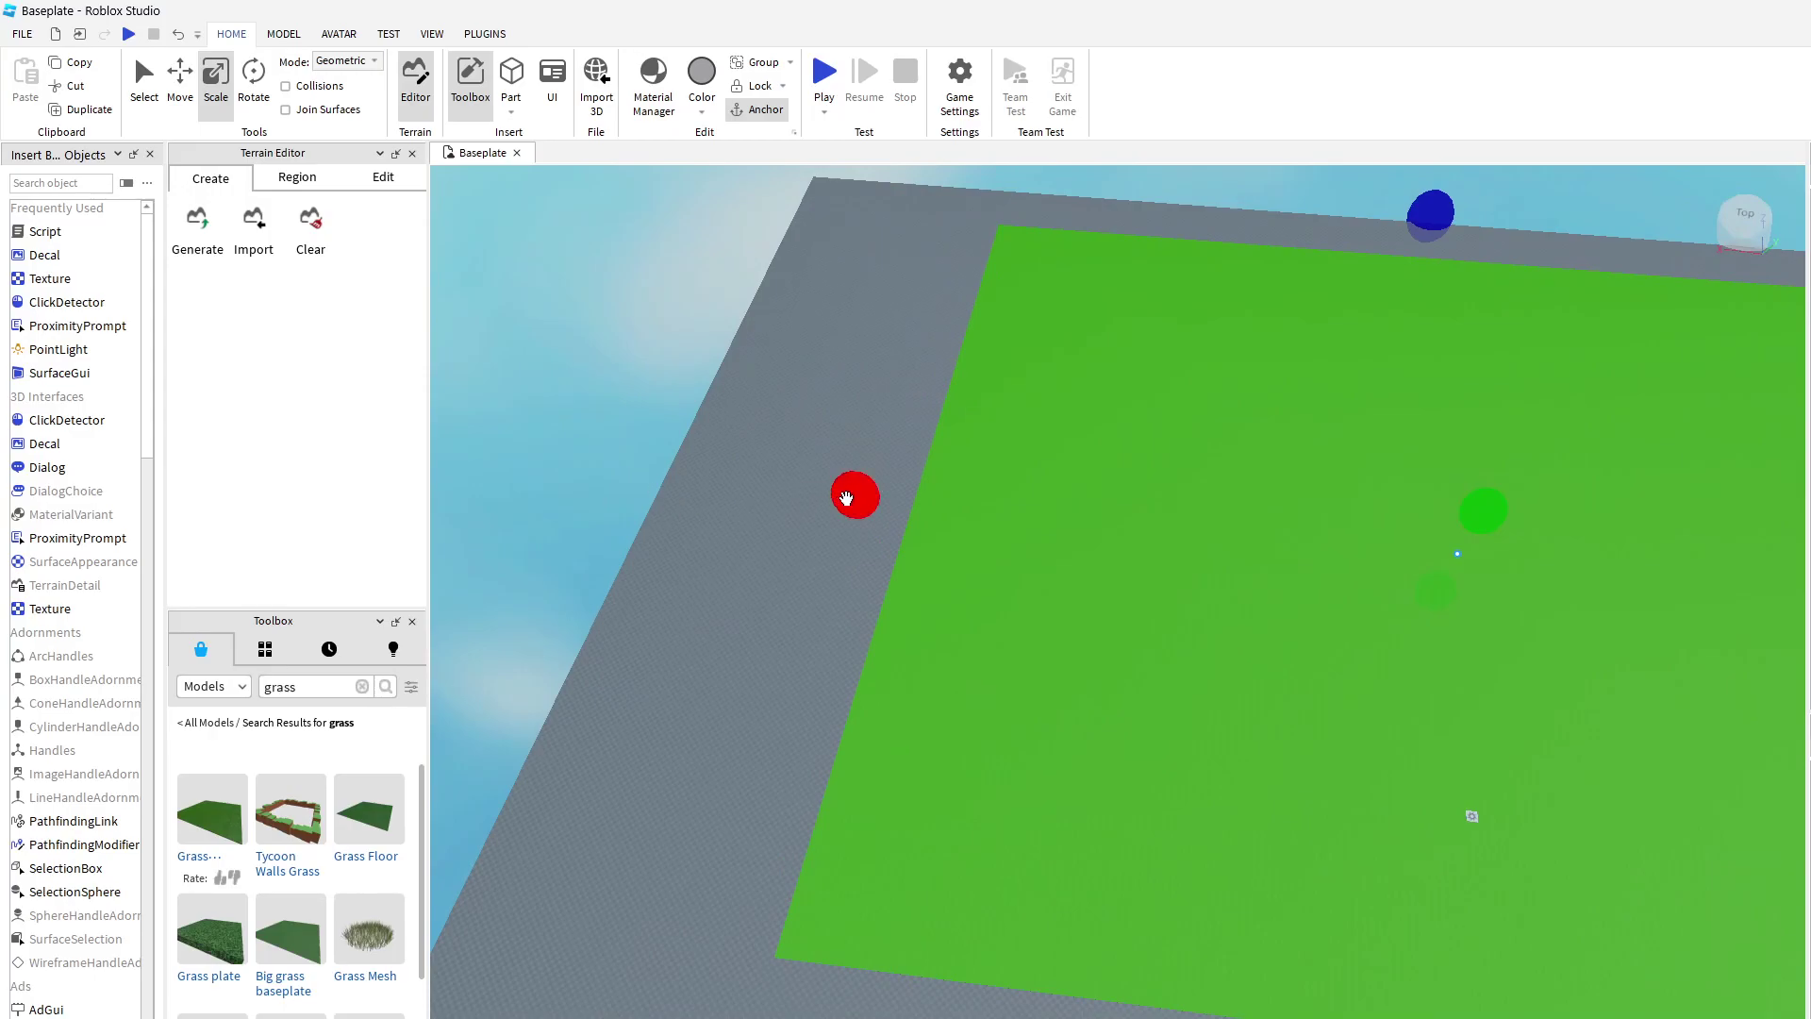
# Step: Extend the grass plate along its red and blue axes to align three of its sides with the baseplate's edges
pyautogui.moveTo(846, 499); pyautogui.dragTo(598, 517, button='middle')
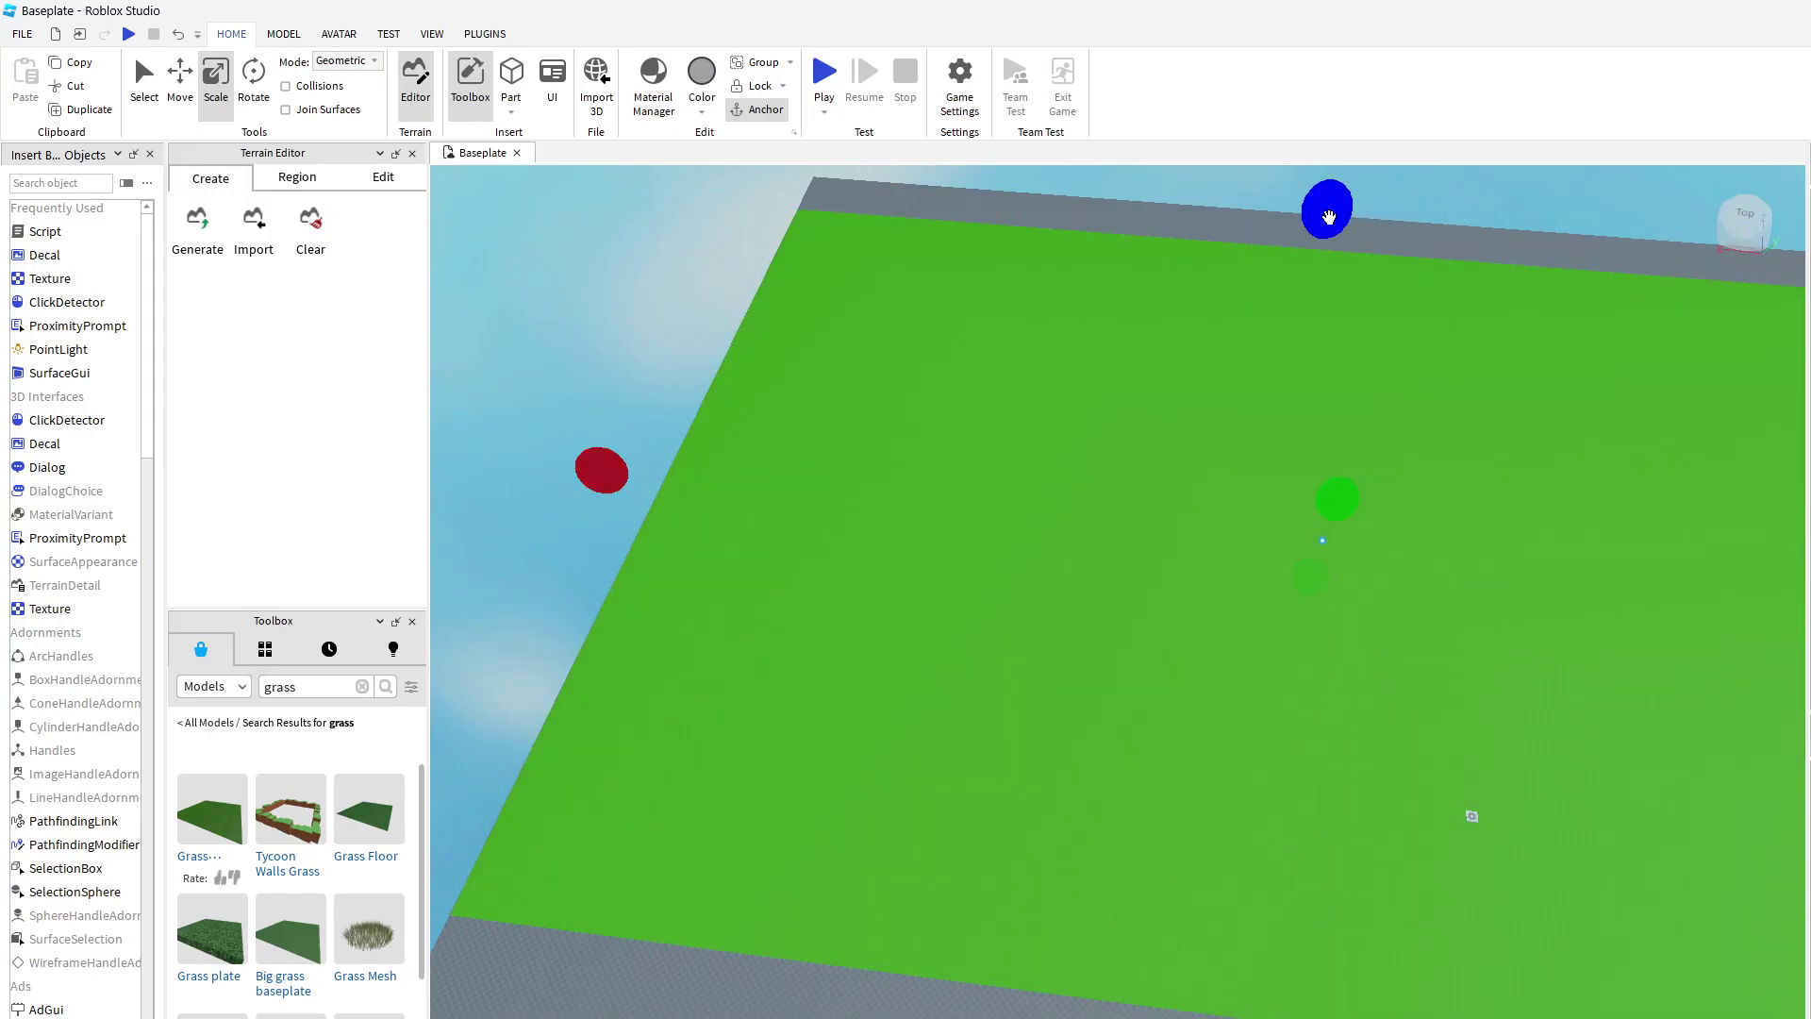
pyautogui.moveTo(1329, 217); pyautogui.dragTo(1337, 194)
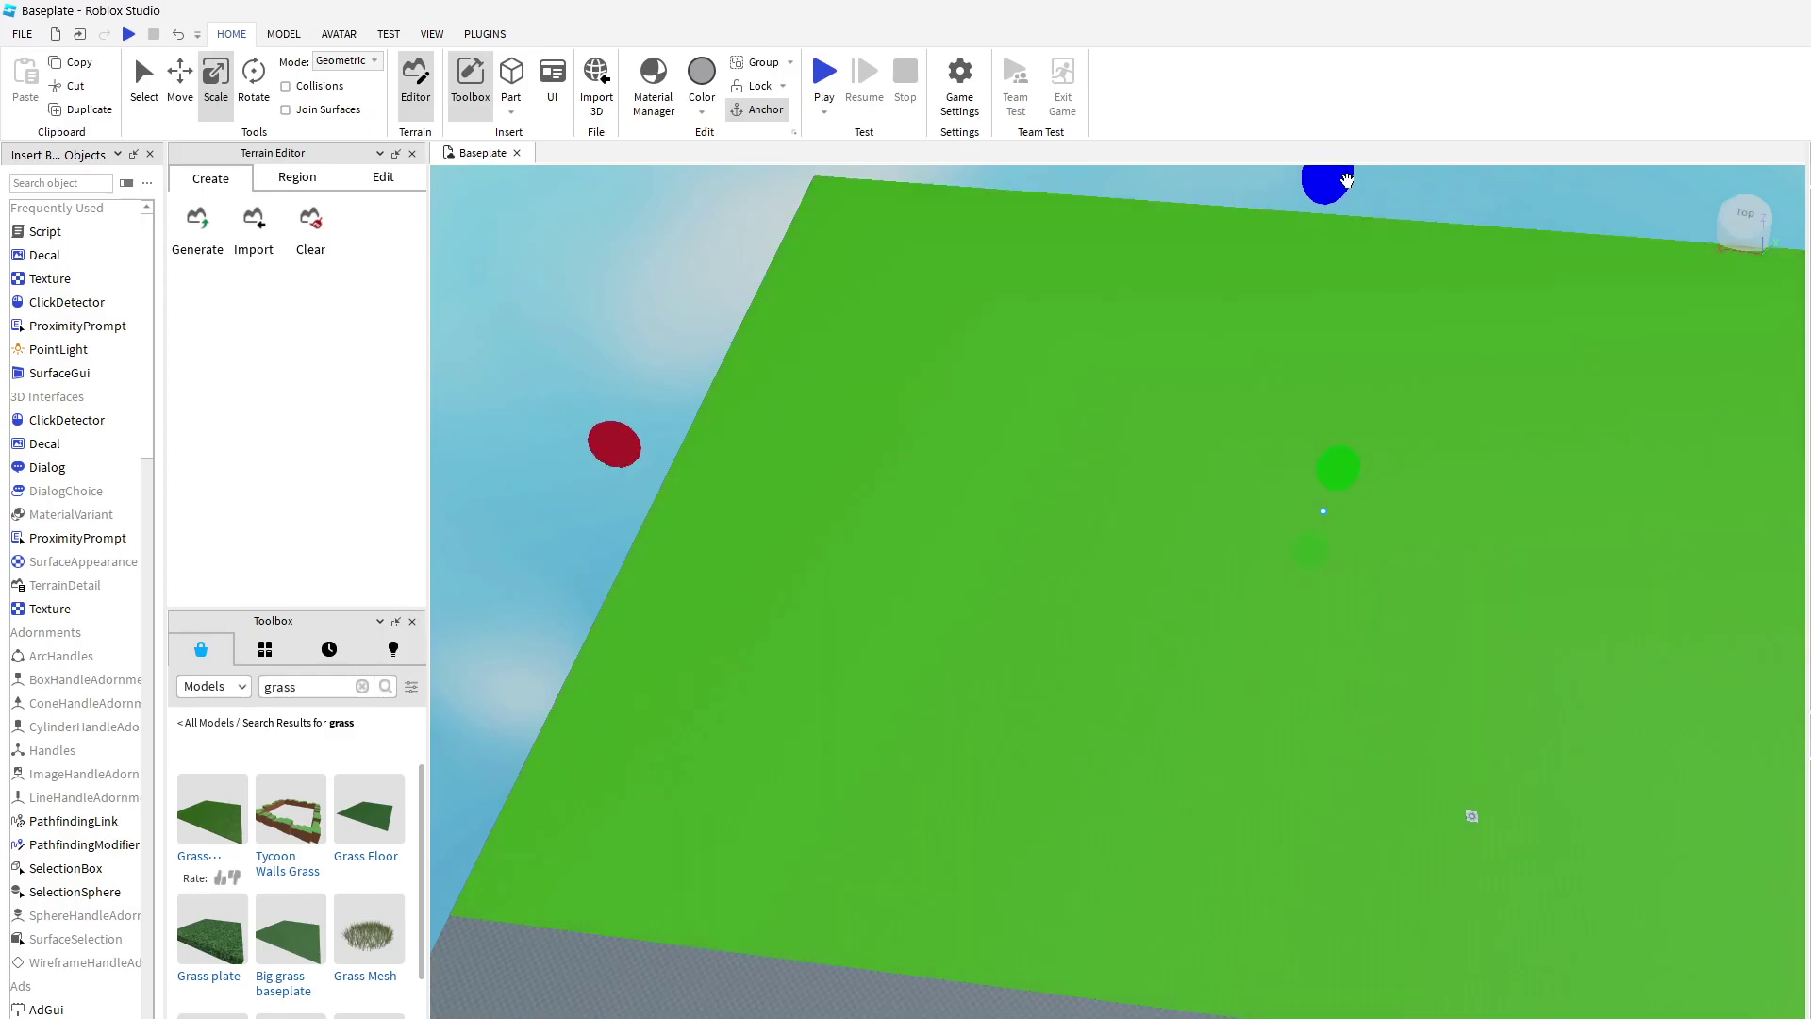
pyautogui.press('s')
pyautogui.moveTo(1358, 1005); pyautogui.dragTo(1354, 1018)
pyautogui.press('s')
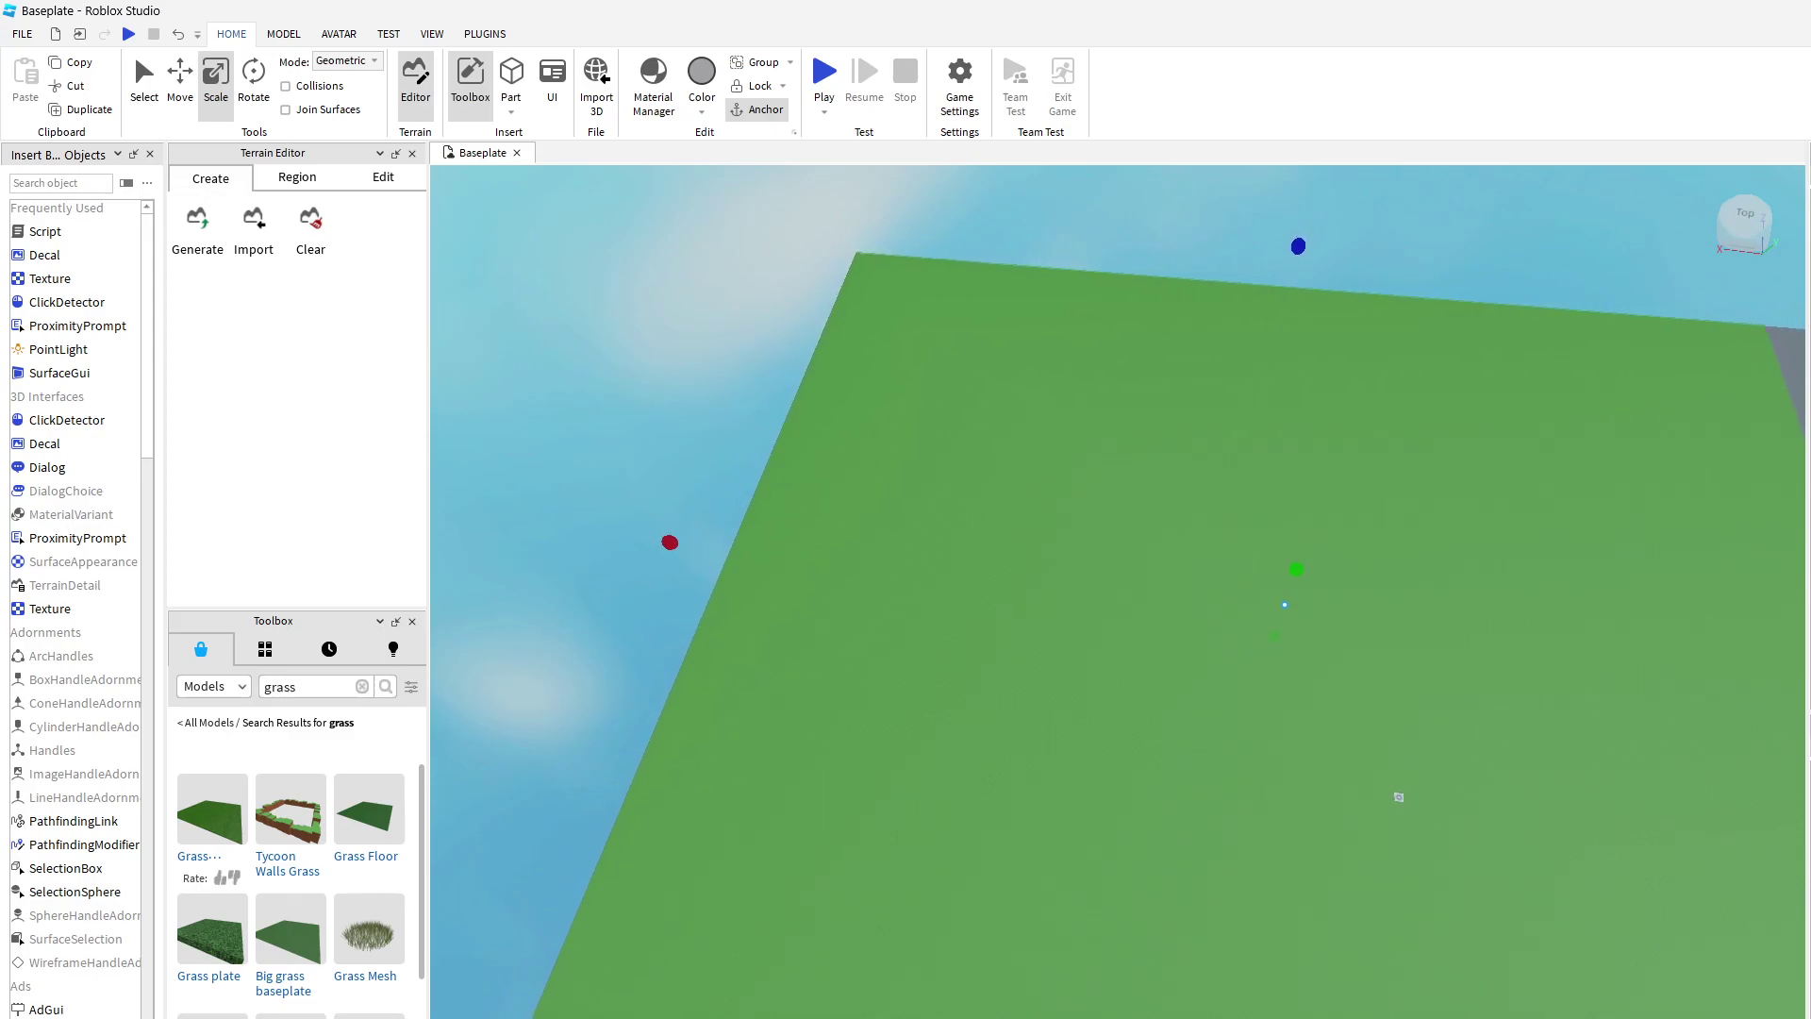
pyautogui.press('s')
pyautogui.moveTo(1174, 953); pyautogui.dragTo(1172, 1014, button='right')
pyautogui.moveTo(1236, 928); pyautogui.dragTo(1226, 1017)
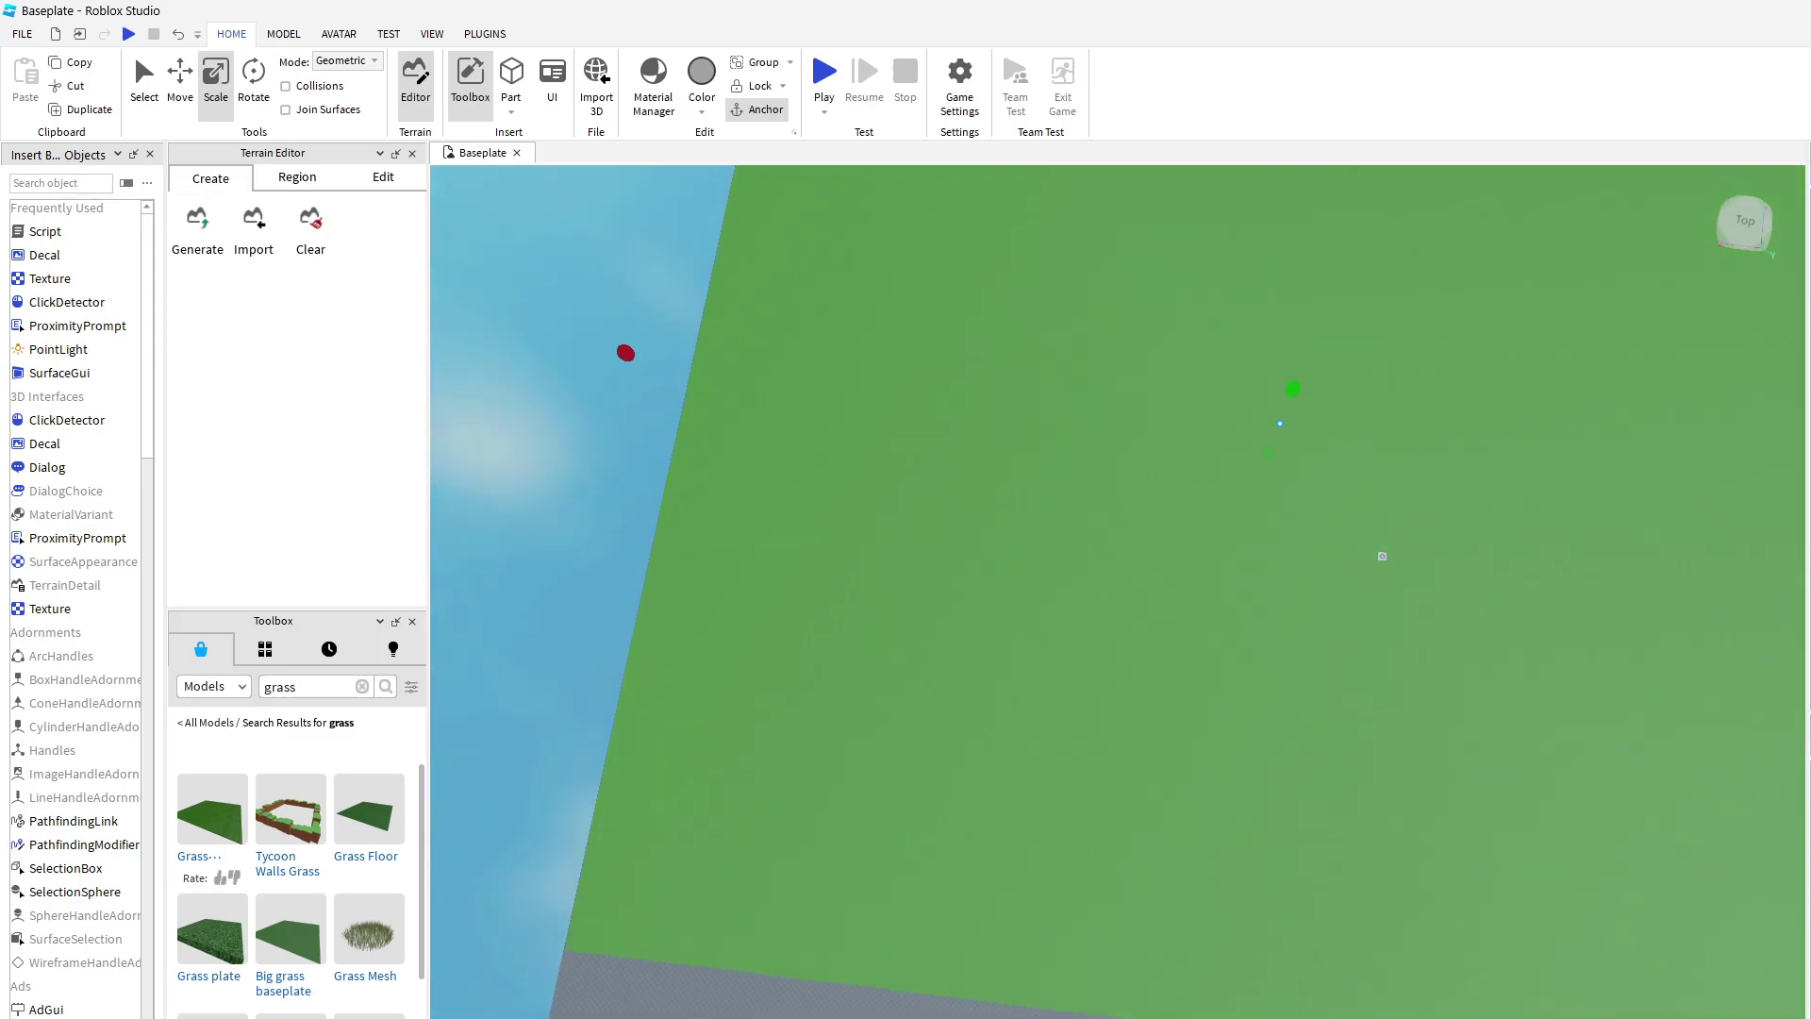
pyautogui.press('s')
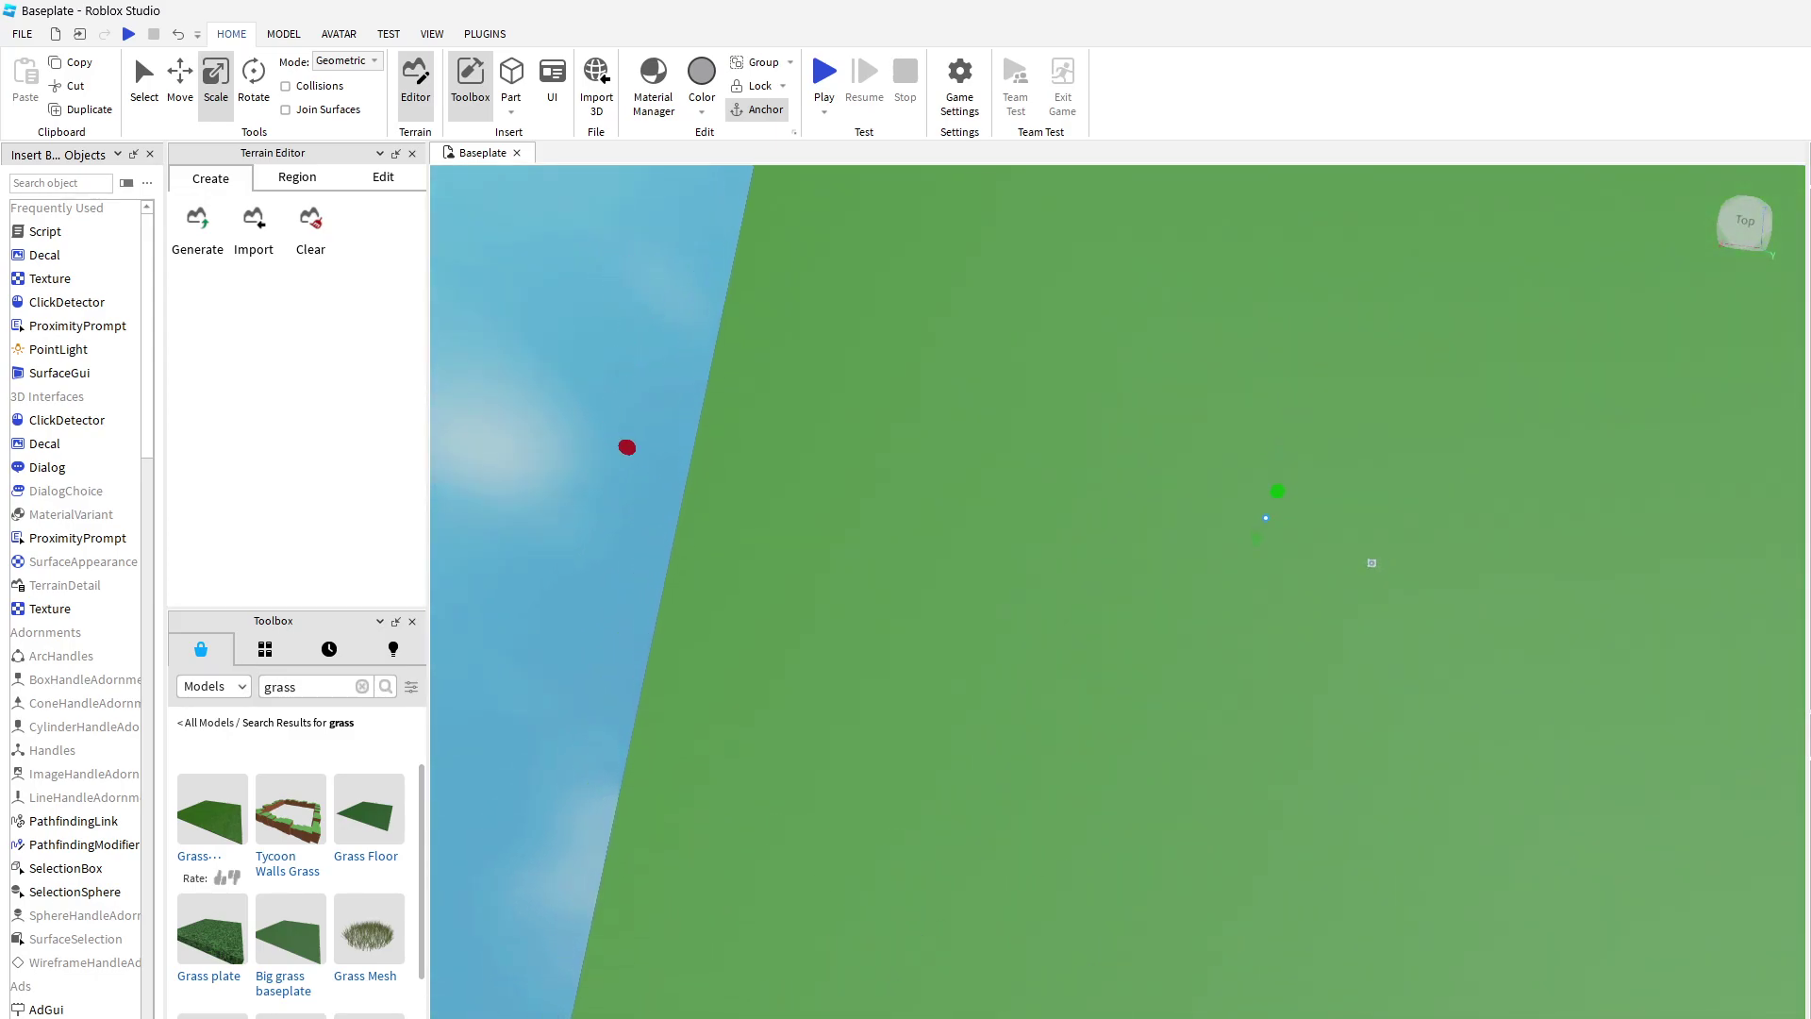
# Step: Extend the grass plate along its red axis over the last uncovered strip so it reaches the baseplate's remaining edge
pyautogui.moveTo(1117, 726); pyautogui.dragTo(1117, 782, button='right')
pyautogui.press('s')
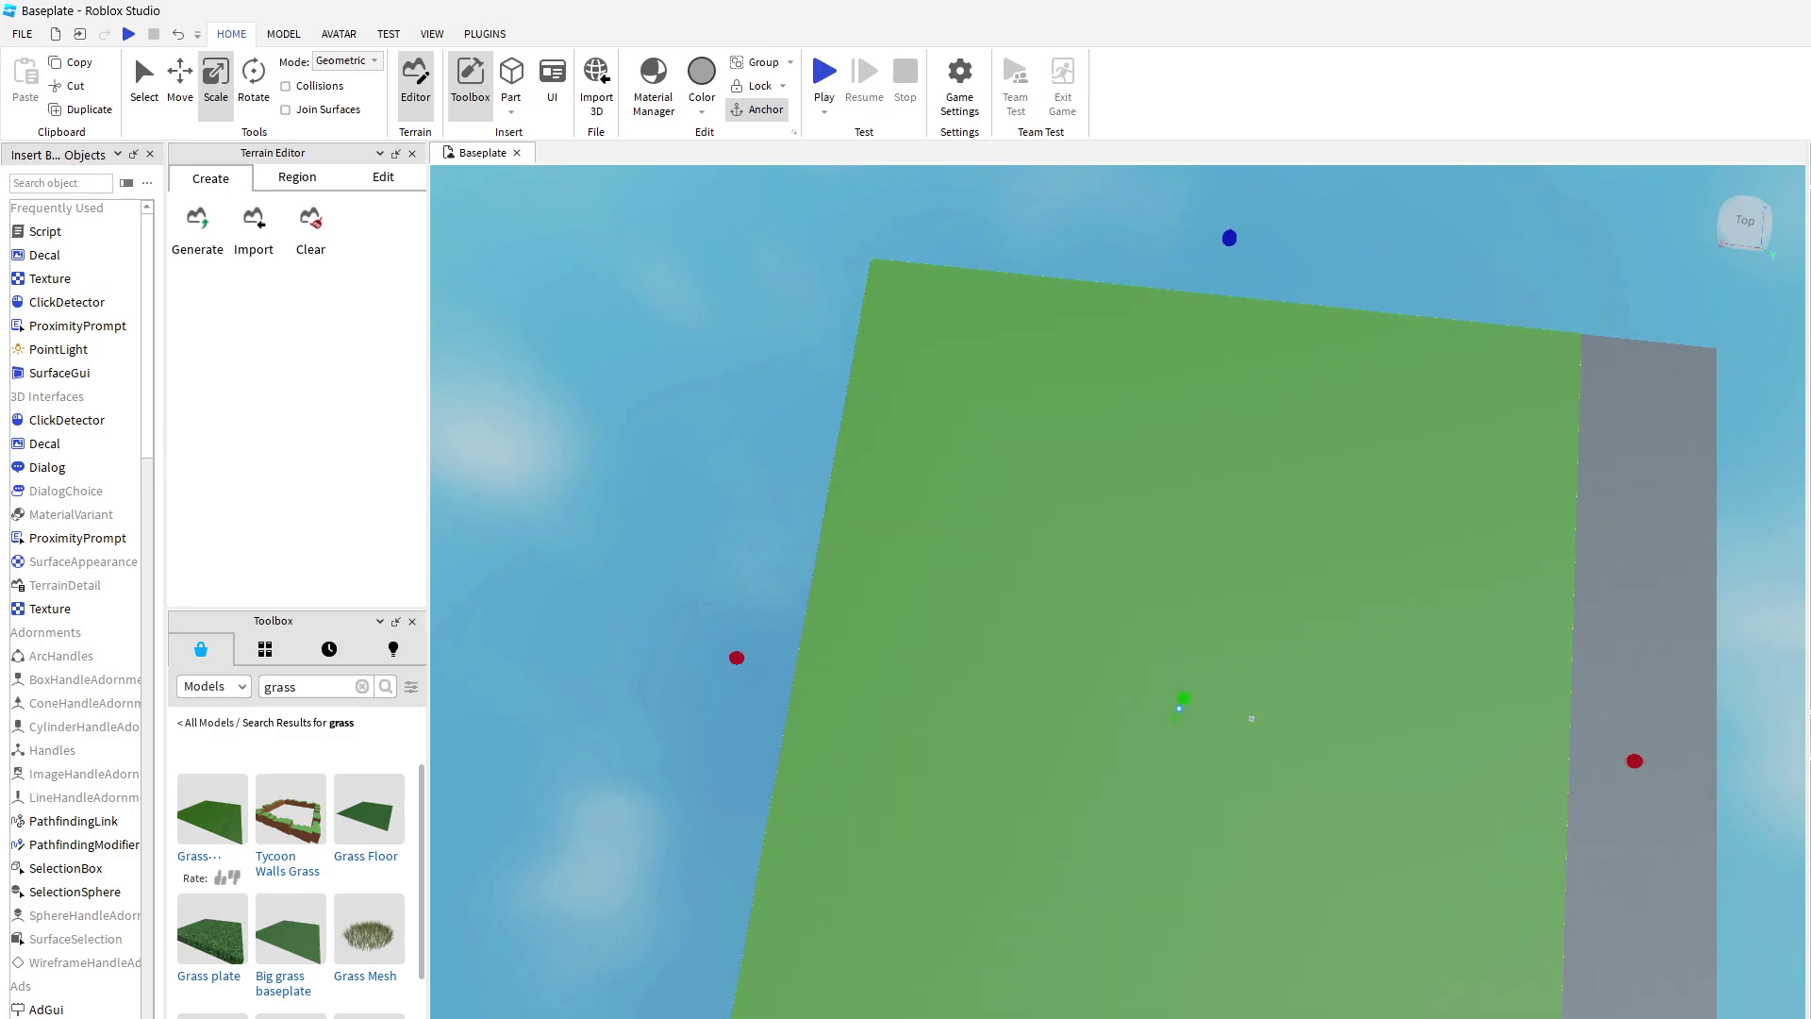
pyautogui.scroll(2, 1118, 783)
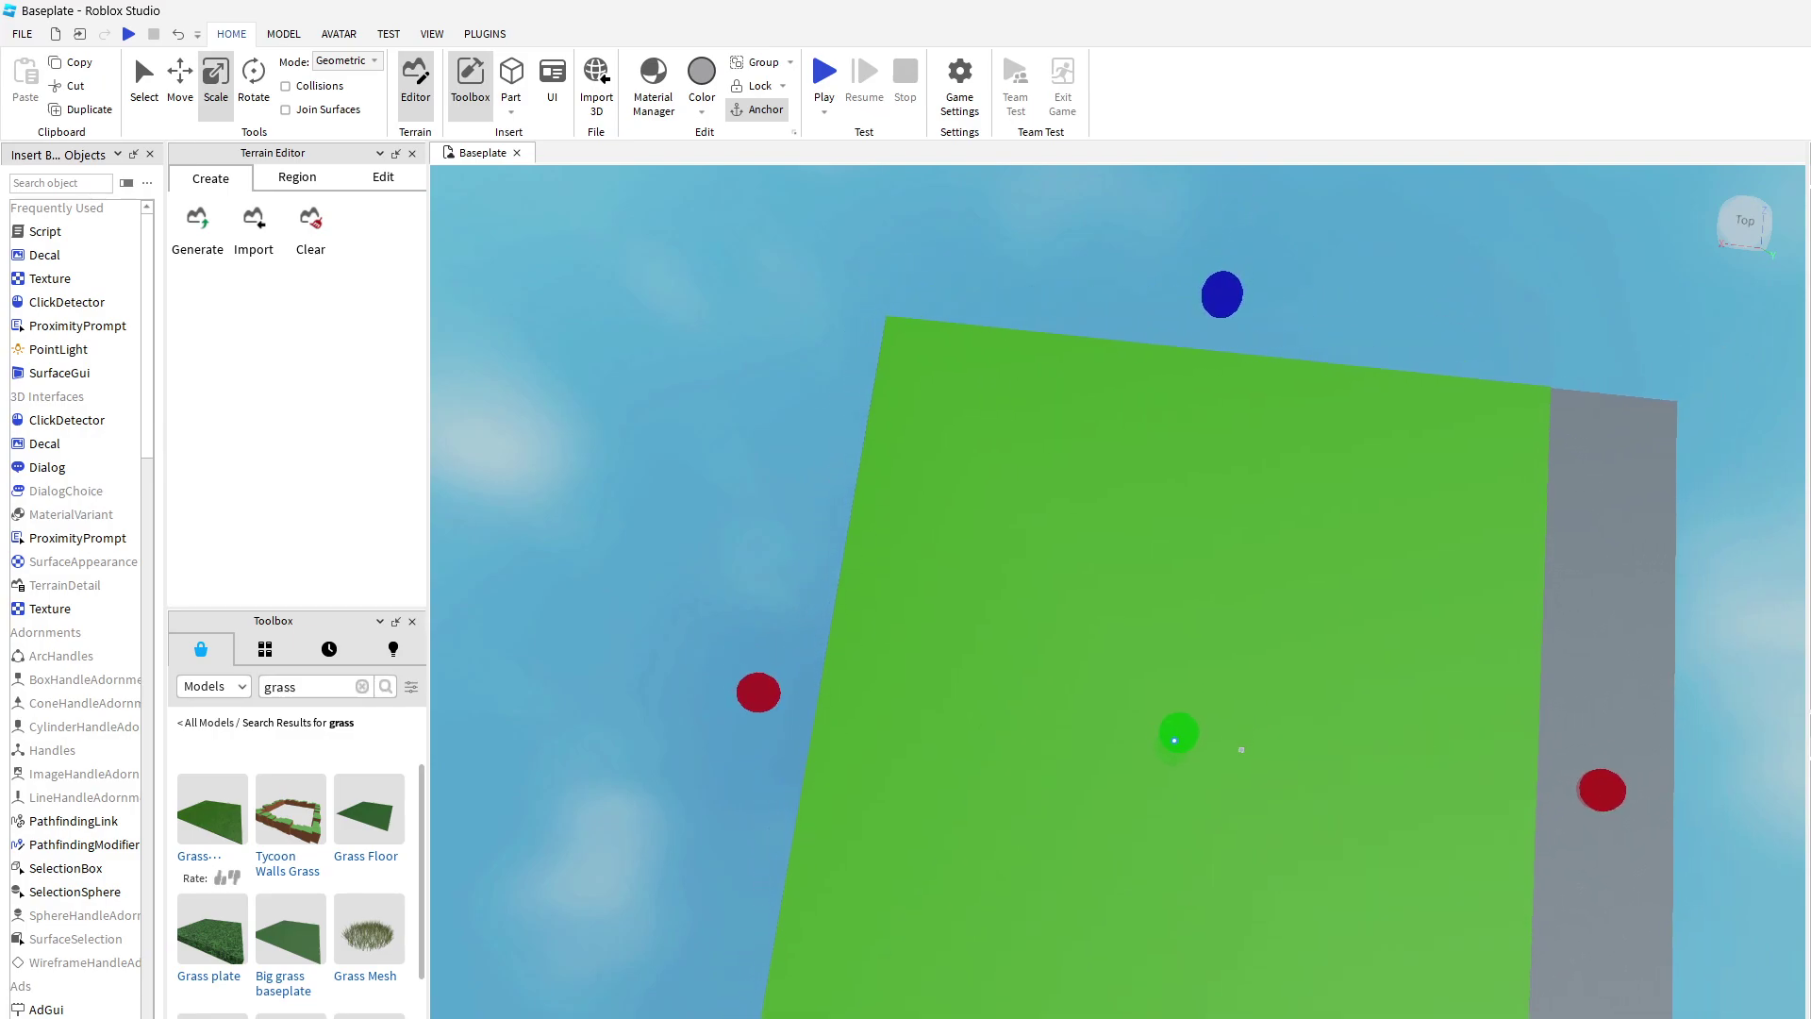
pyautogui.scroll(-1, 1238, 748)
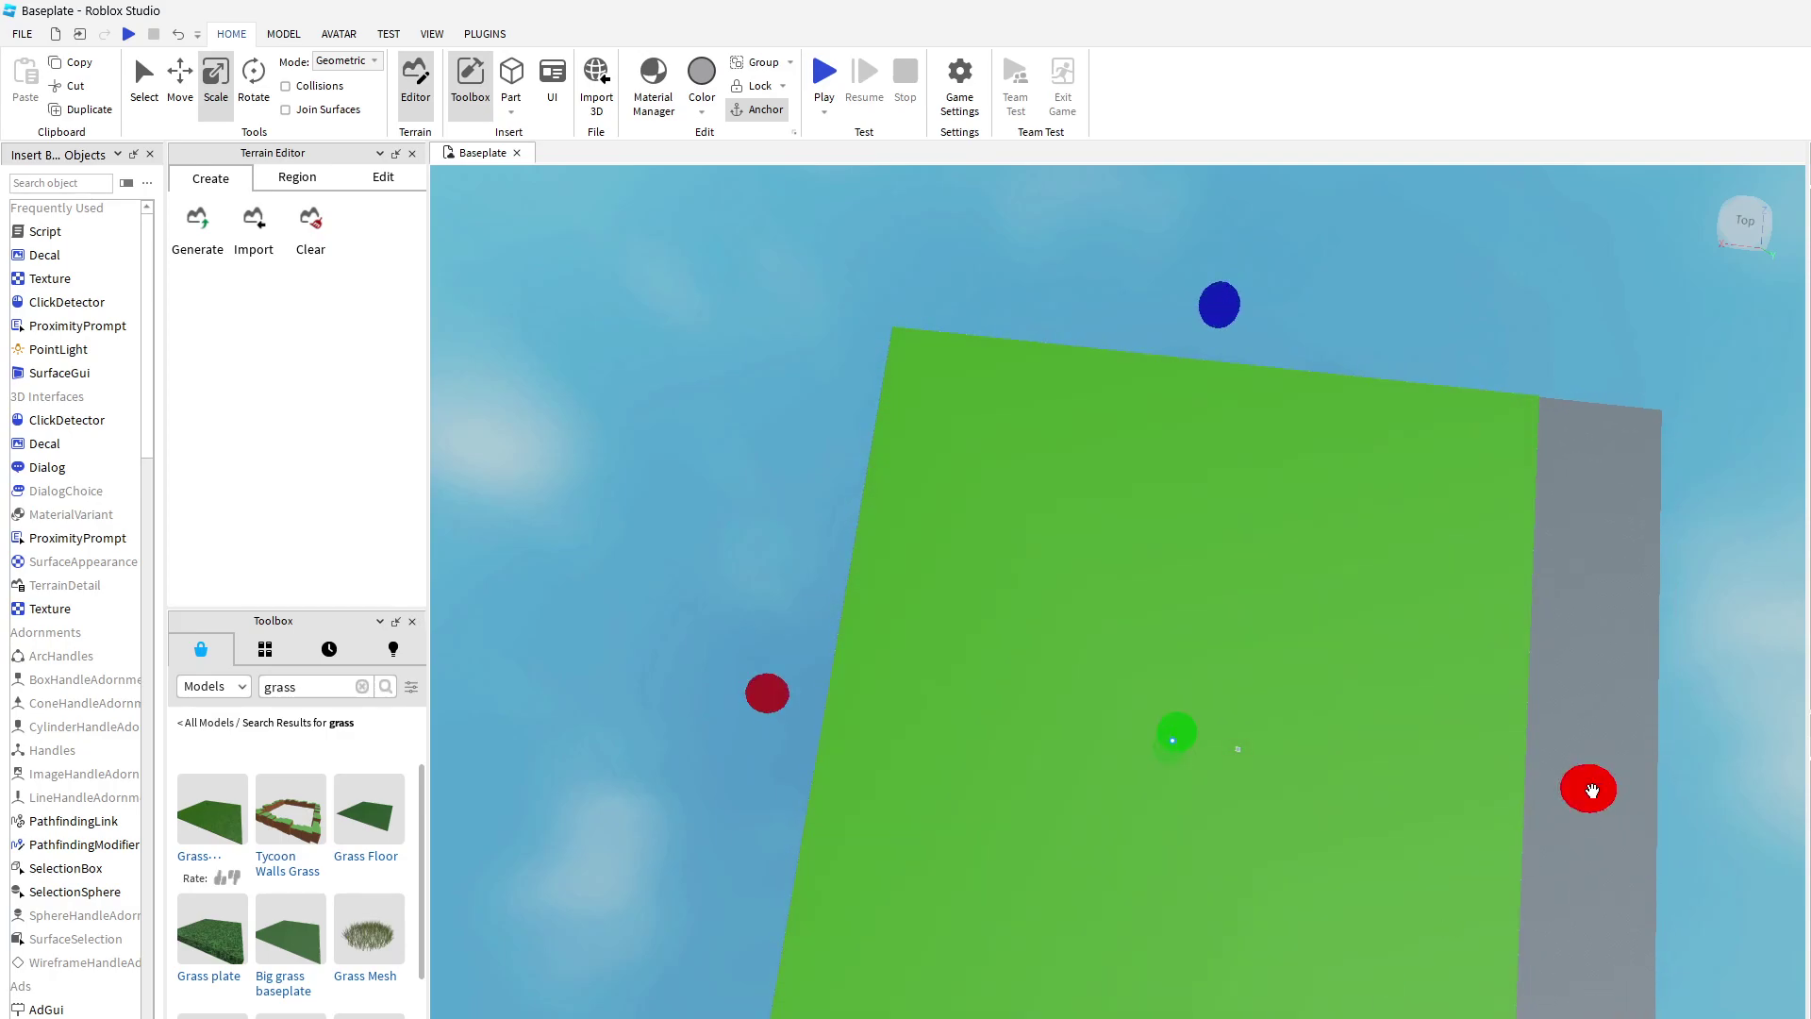
pyautogui.moveTo(1592, 790); pyautogui.dragTo(1727, 805)
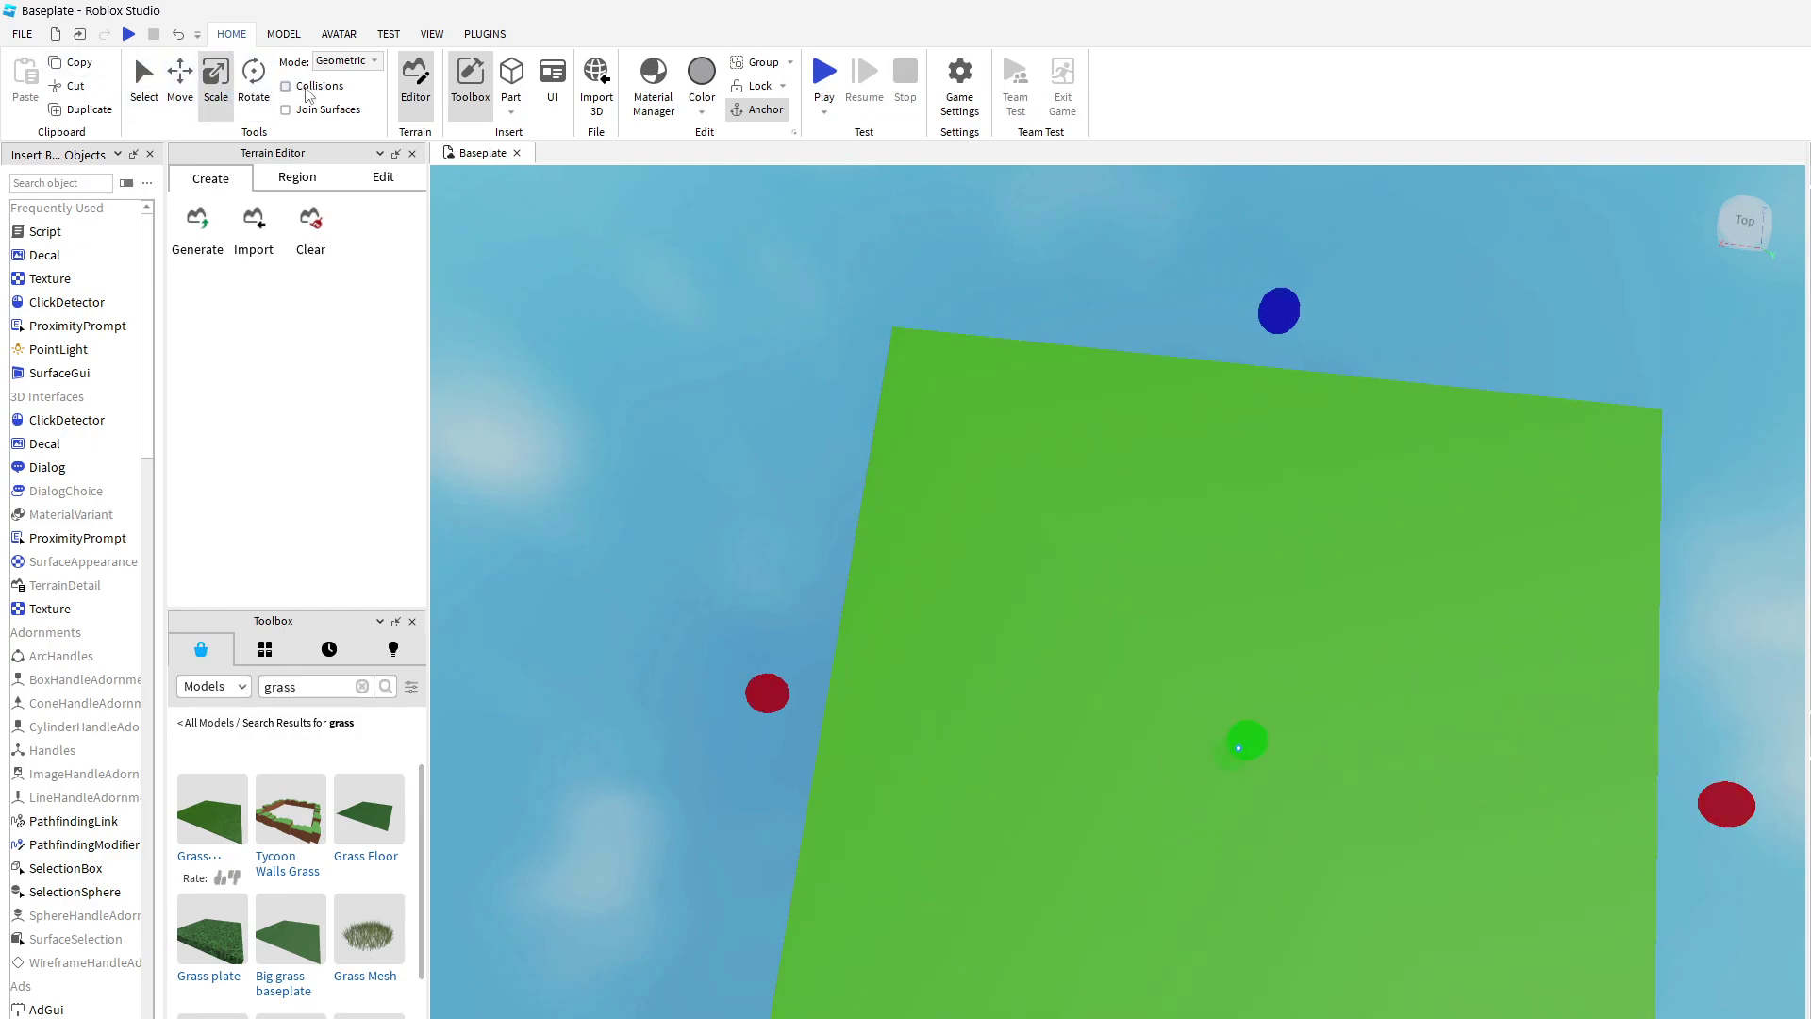
pyautogui.click(254, 92)
pyautogui.moveTo(1273, 658); pyautogui.dragTo(1256, 714)
pyautogui.moveTo(906, 707); pyautogui.dragTo(361, 374, button='right')
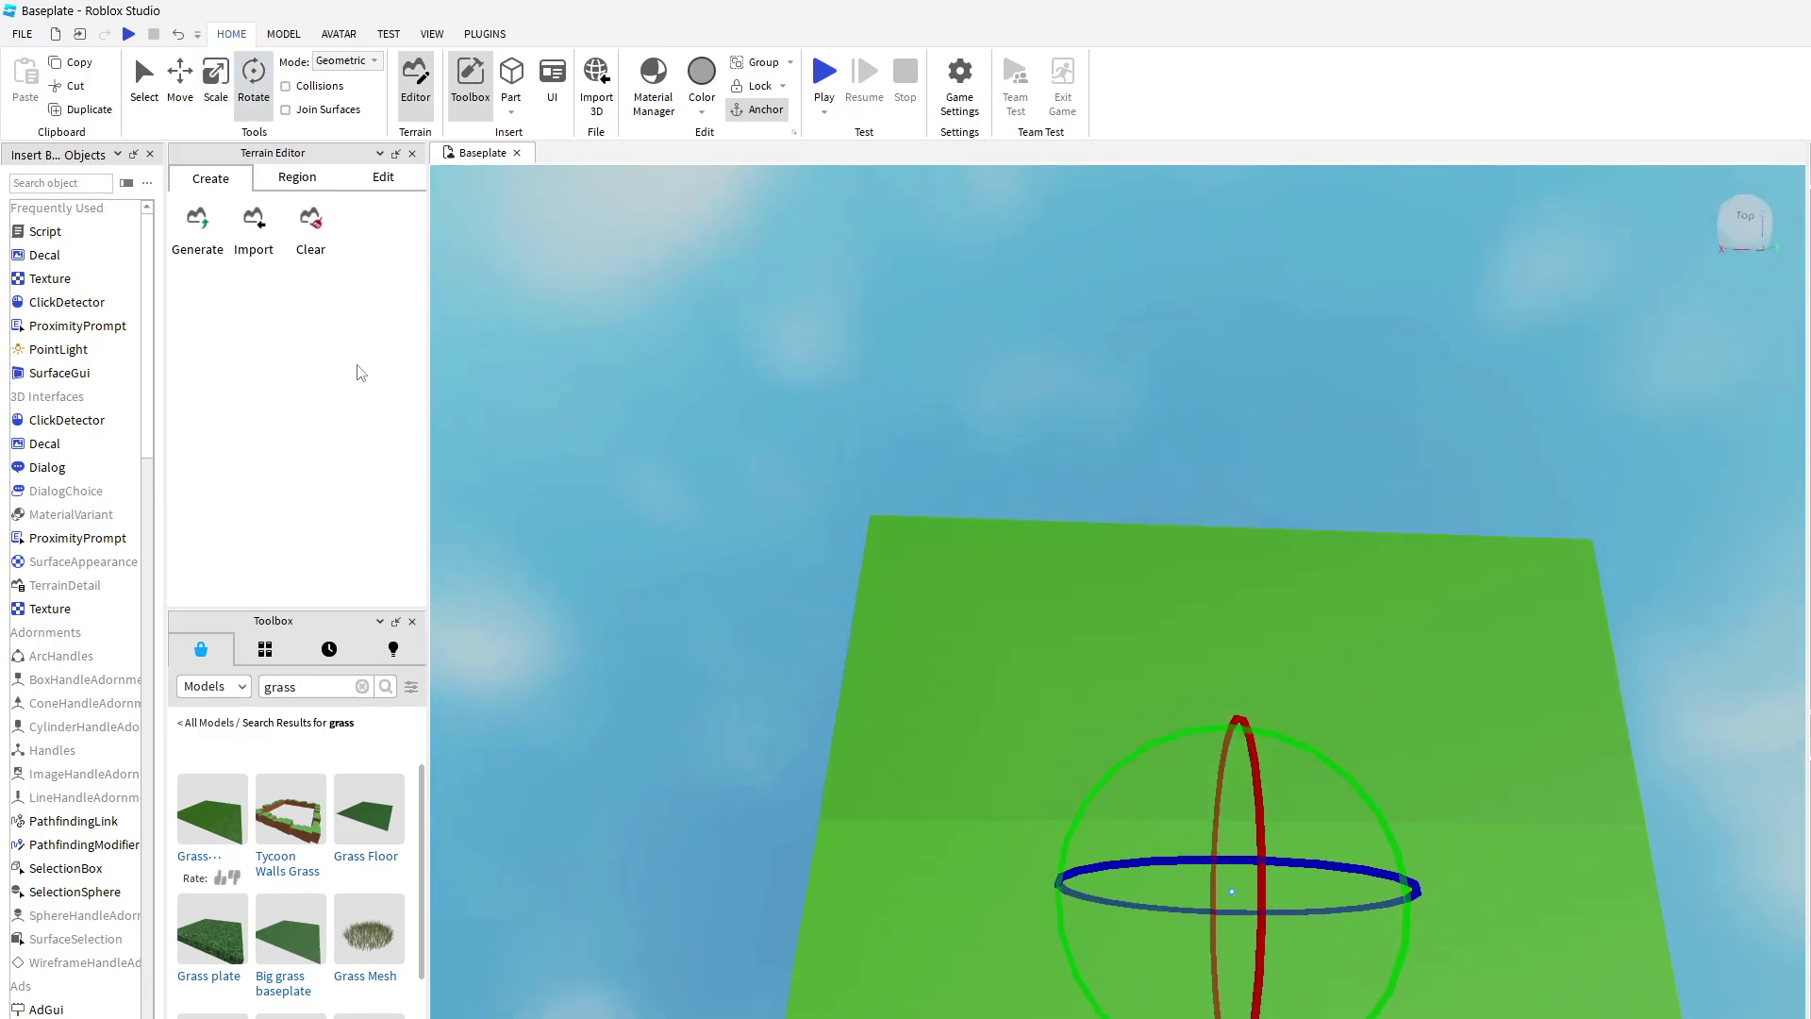
# Step: Switch to the Select tool, search the Toolbox models for "tree" and insert the Sakura Tree on the grass
pyautogui.click(141, 85)
pyautogui.scroll(5, 1179, 1004)
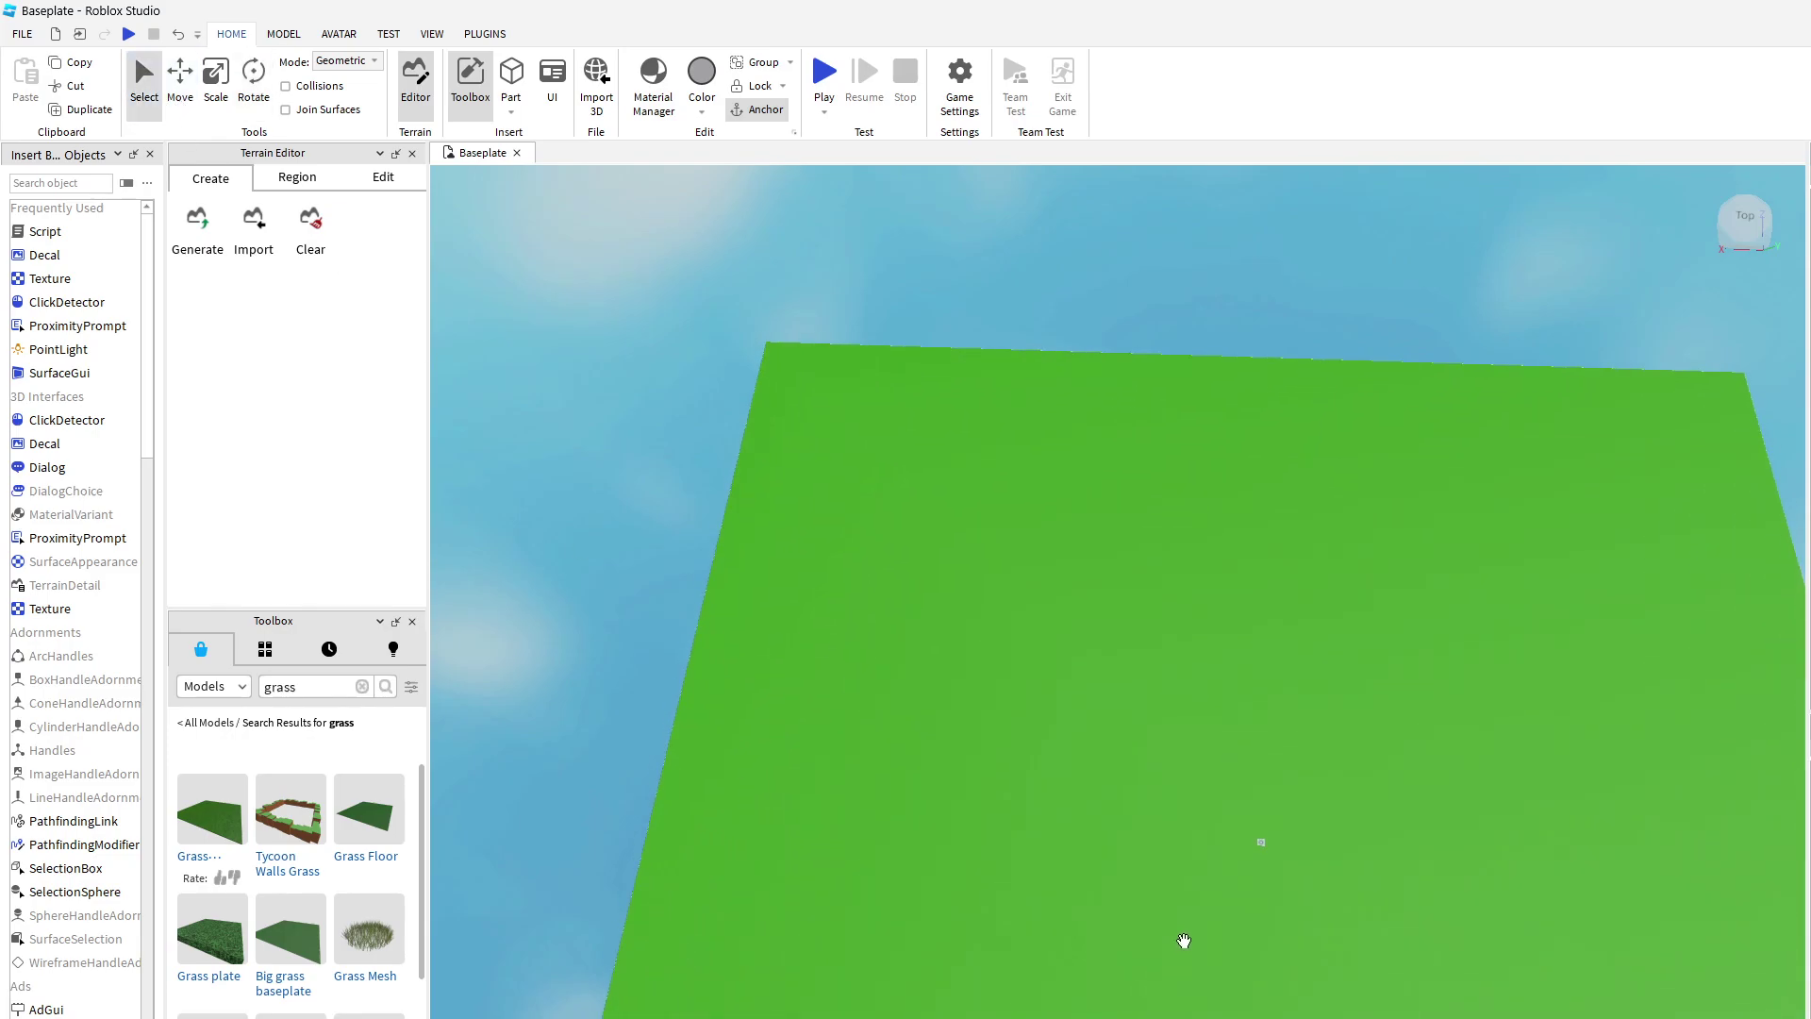
pyautogui.moveTo(1184, 940); pyautogui.dragTo(1274, 832, button='middle')
pyautogui.moveTo(1506, 715); pyautogui.dragTo(1463, 840, button='right')
pyautogui.scroll(3, 1463, 840)
pyautogui.scroll(4, 1361, 840)
pyautogui.moveTo(1028, 741); pyautogui.dragTo(938, 712, button='right')
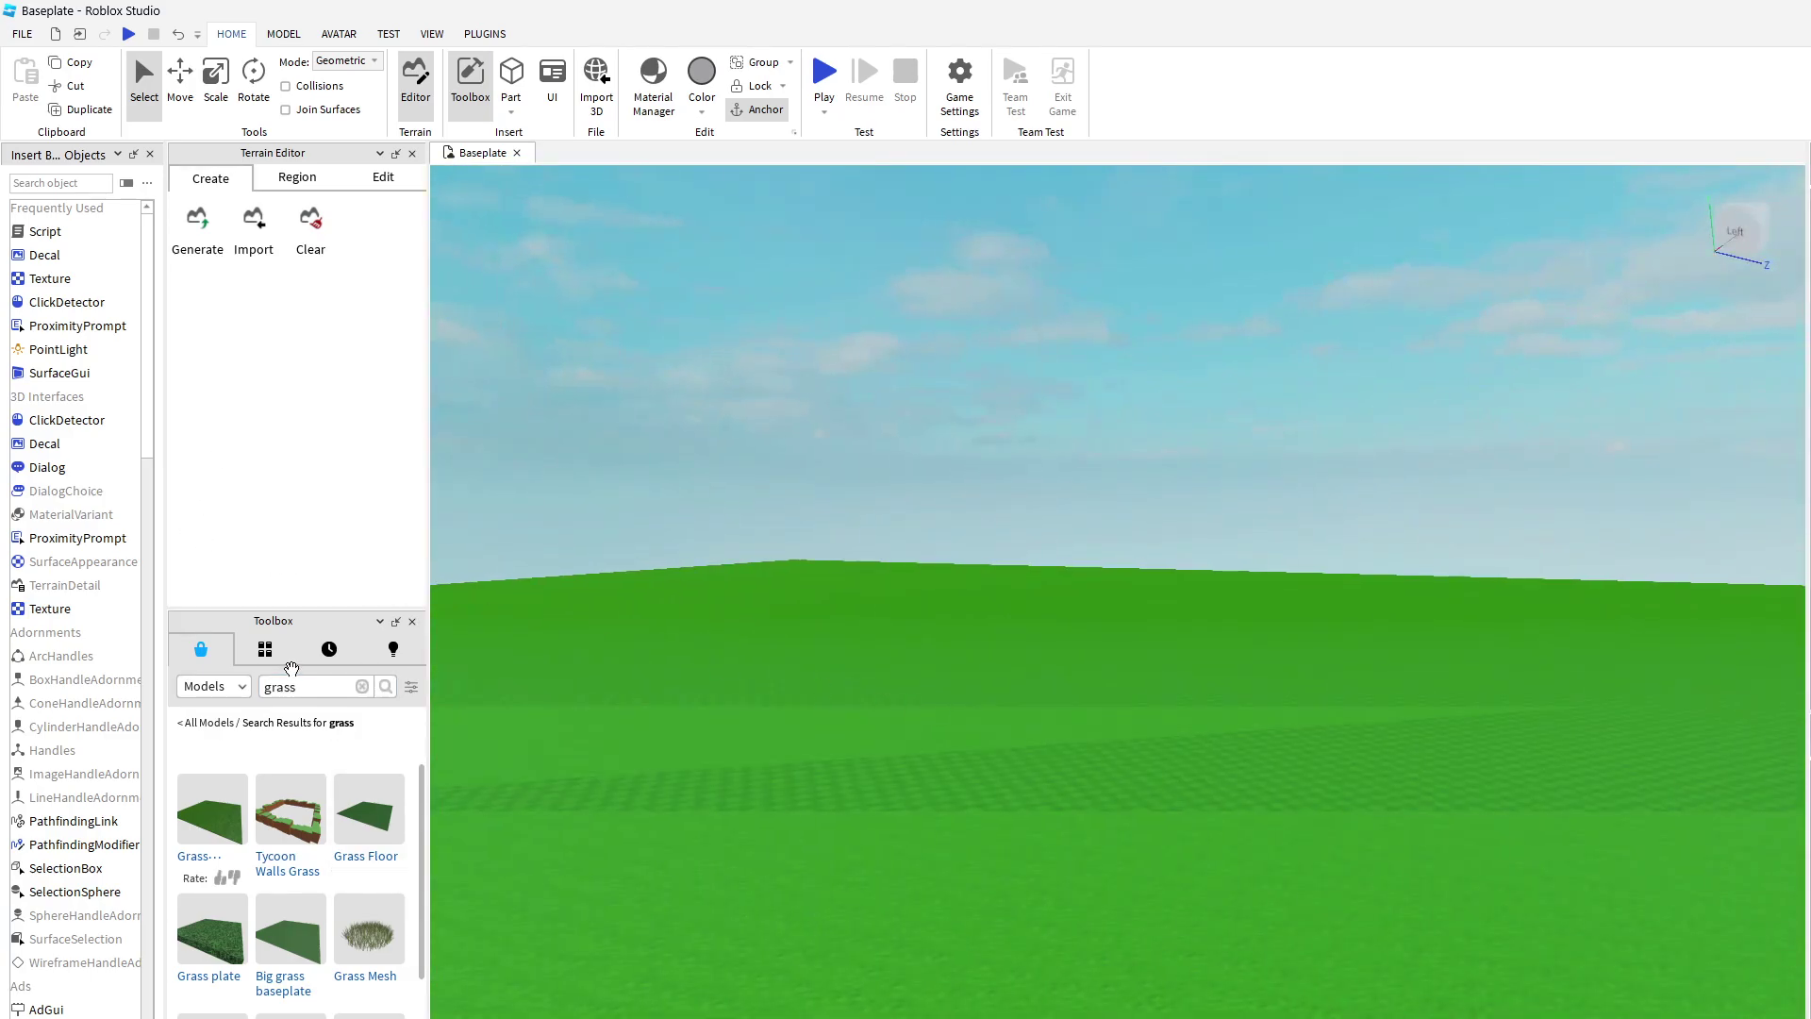
pyautogui.click(361, 687)
pyautogui.write('tree')
pyautogui.press('Return')
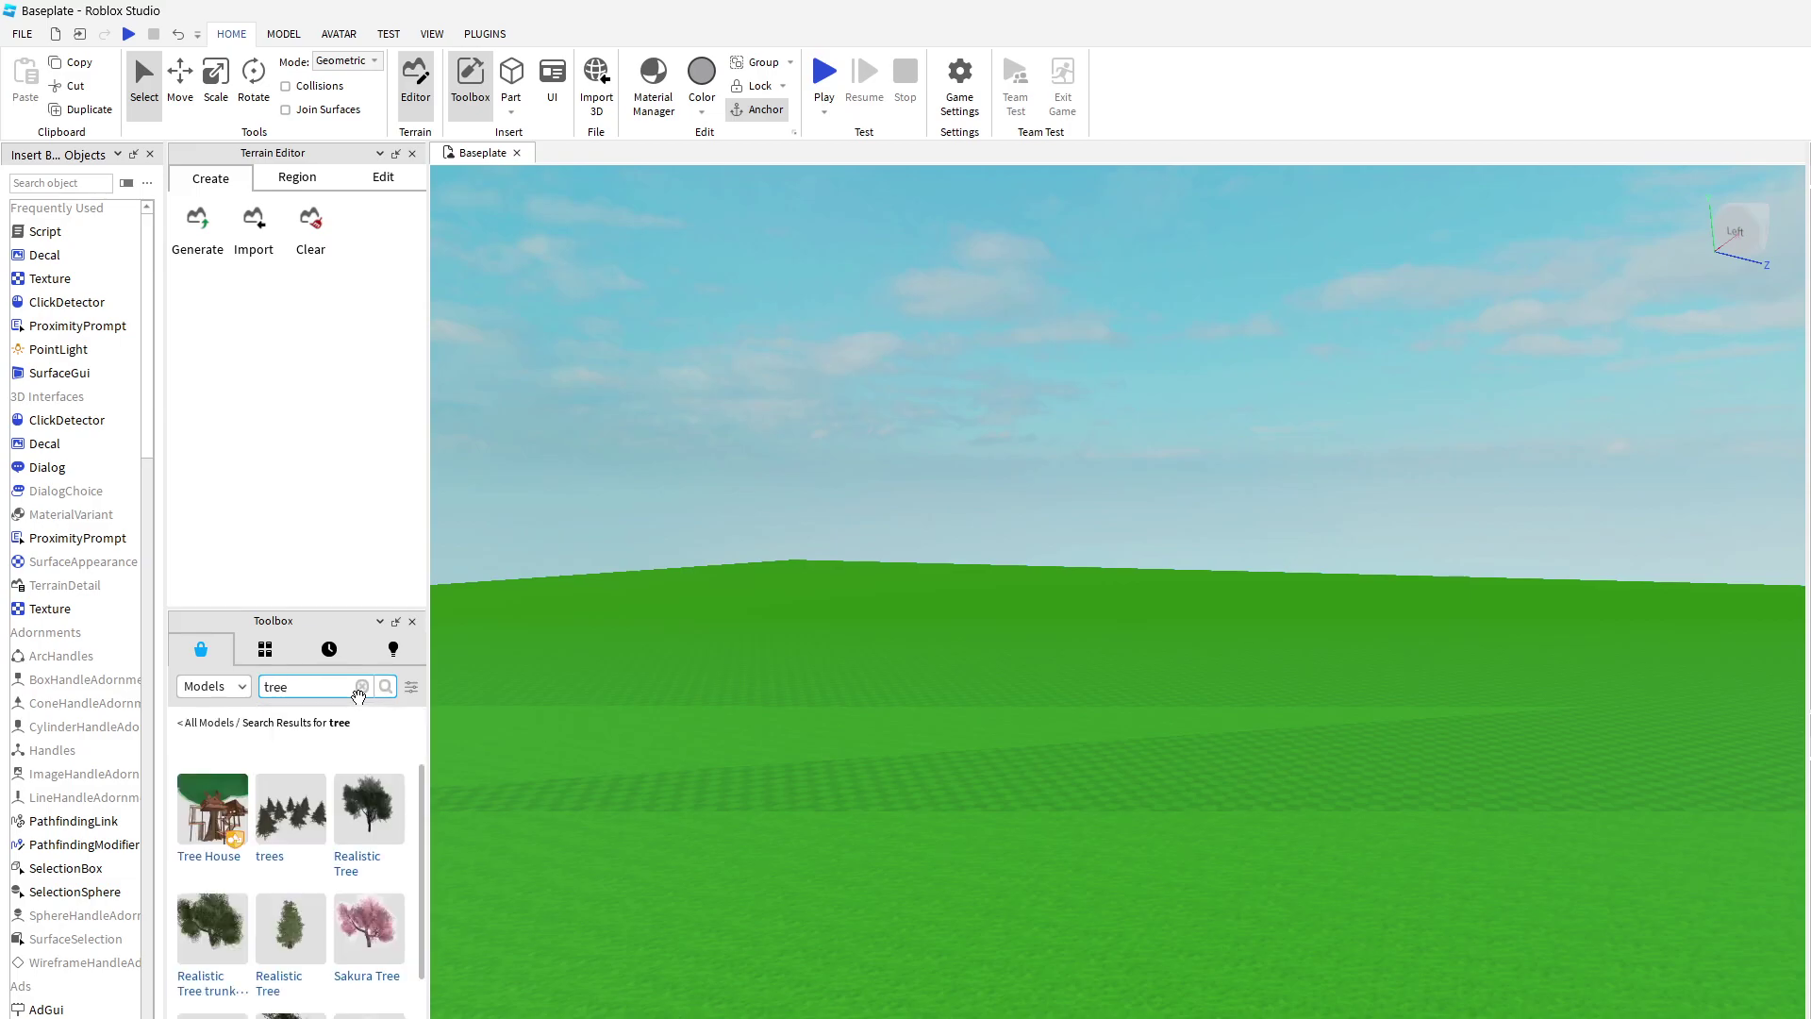
pyautogui.click(380, 977)
# Step: Duplicate the Sakura tree and place three copies on the grass around the original
pyautogui.moveTo(1286, 903); pyautogui.dragTo(1270, 894, button='right')
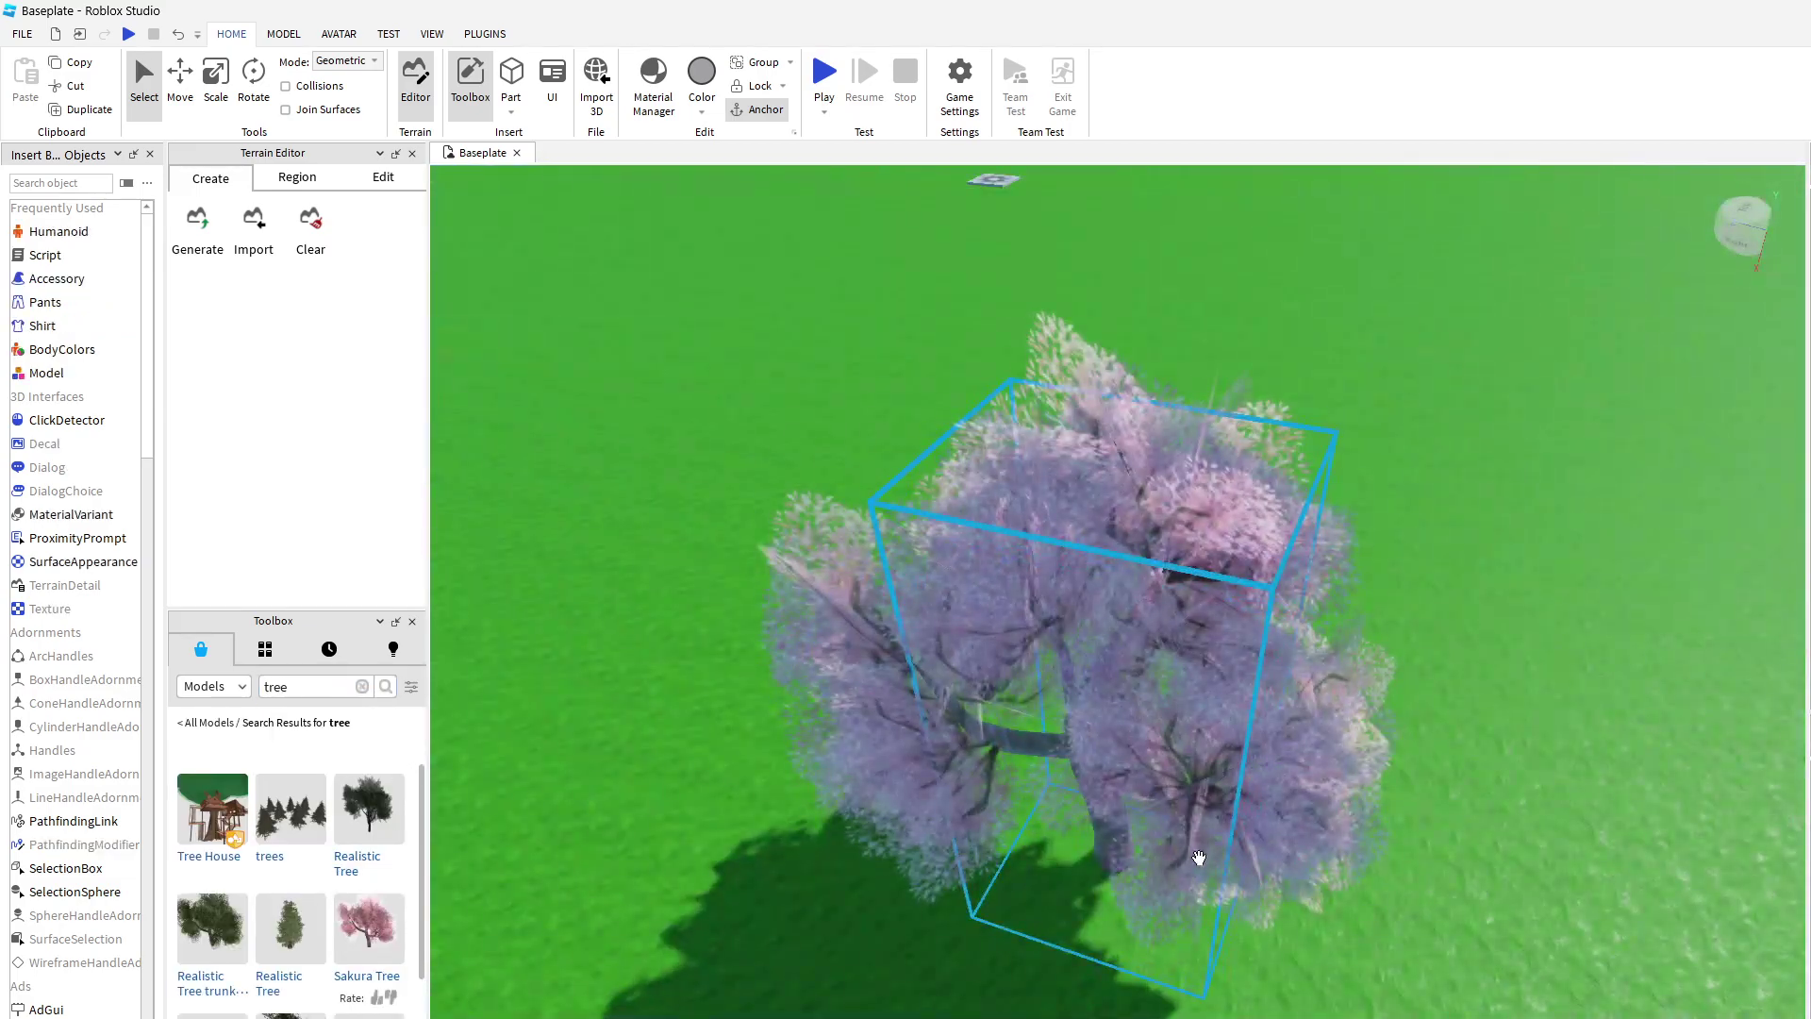
pyautogui.scroll(3, 1212, 618)
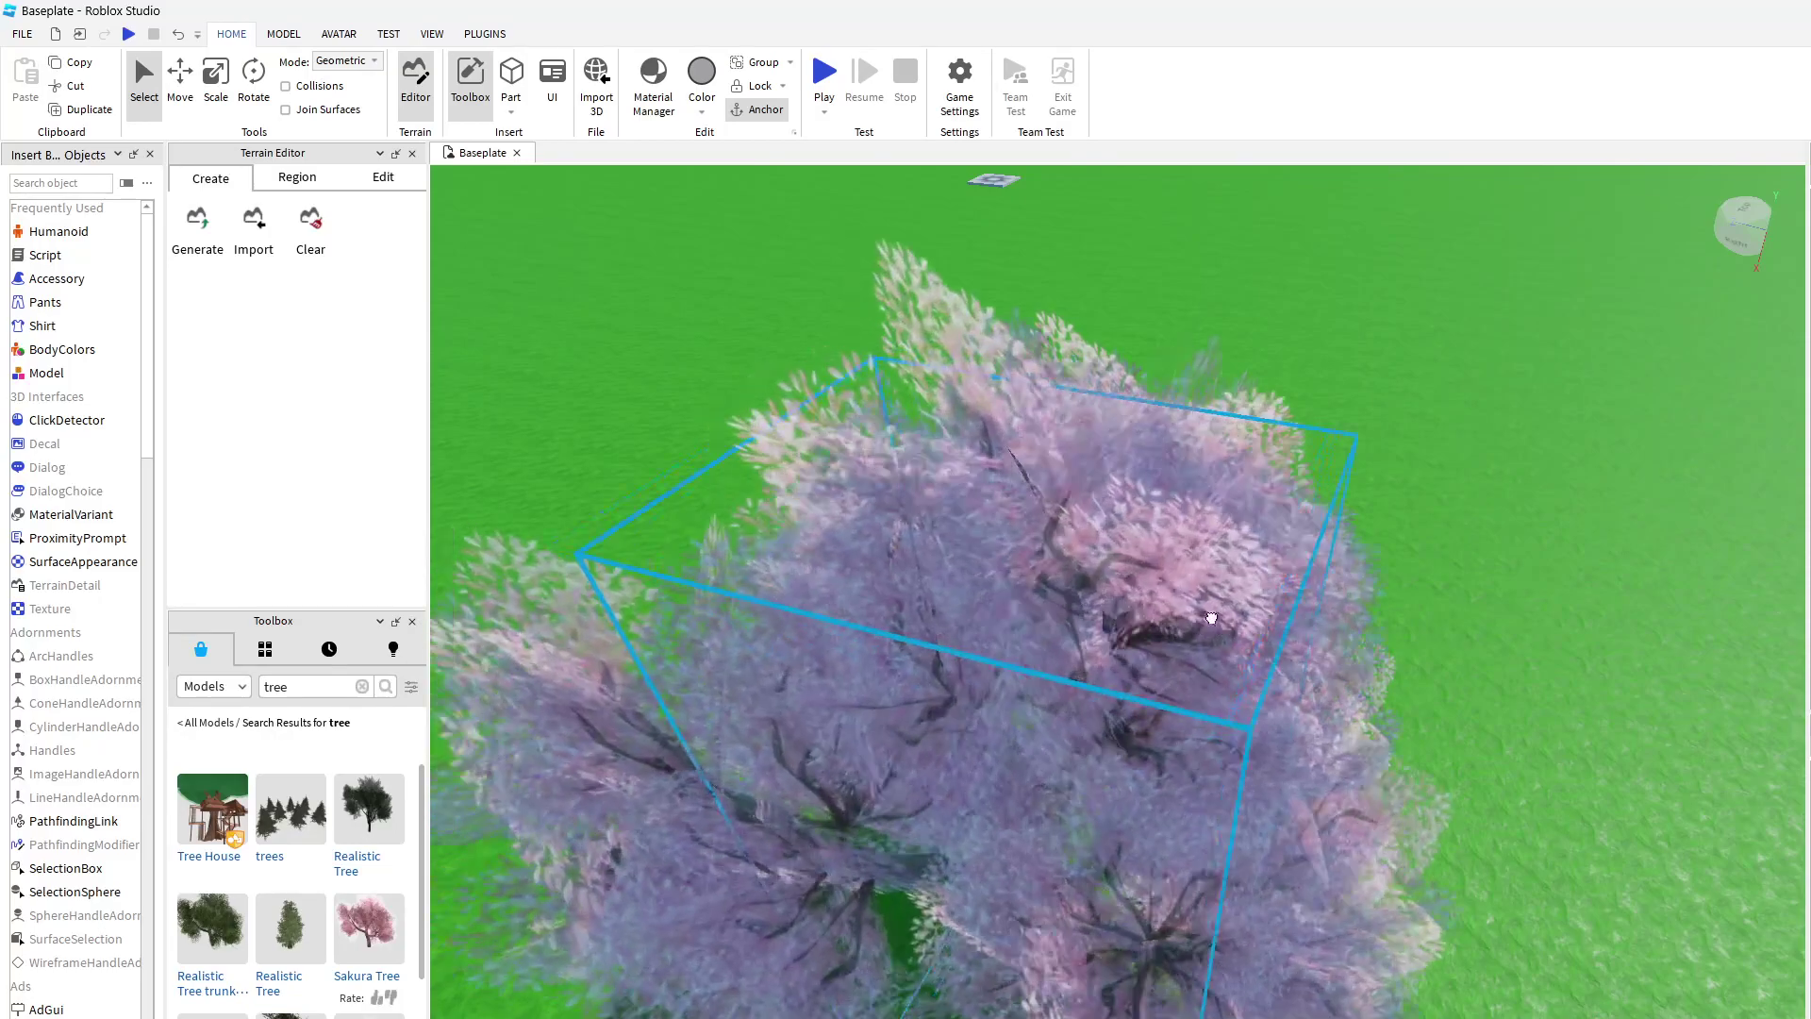
pyautogui.moveTo(1212, 618); pyautogui.dragTo(818, 388)
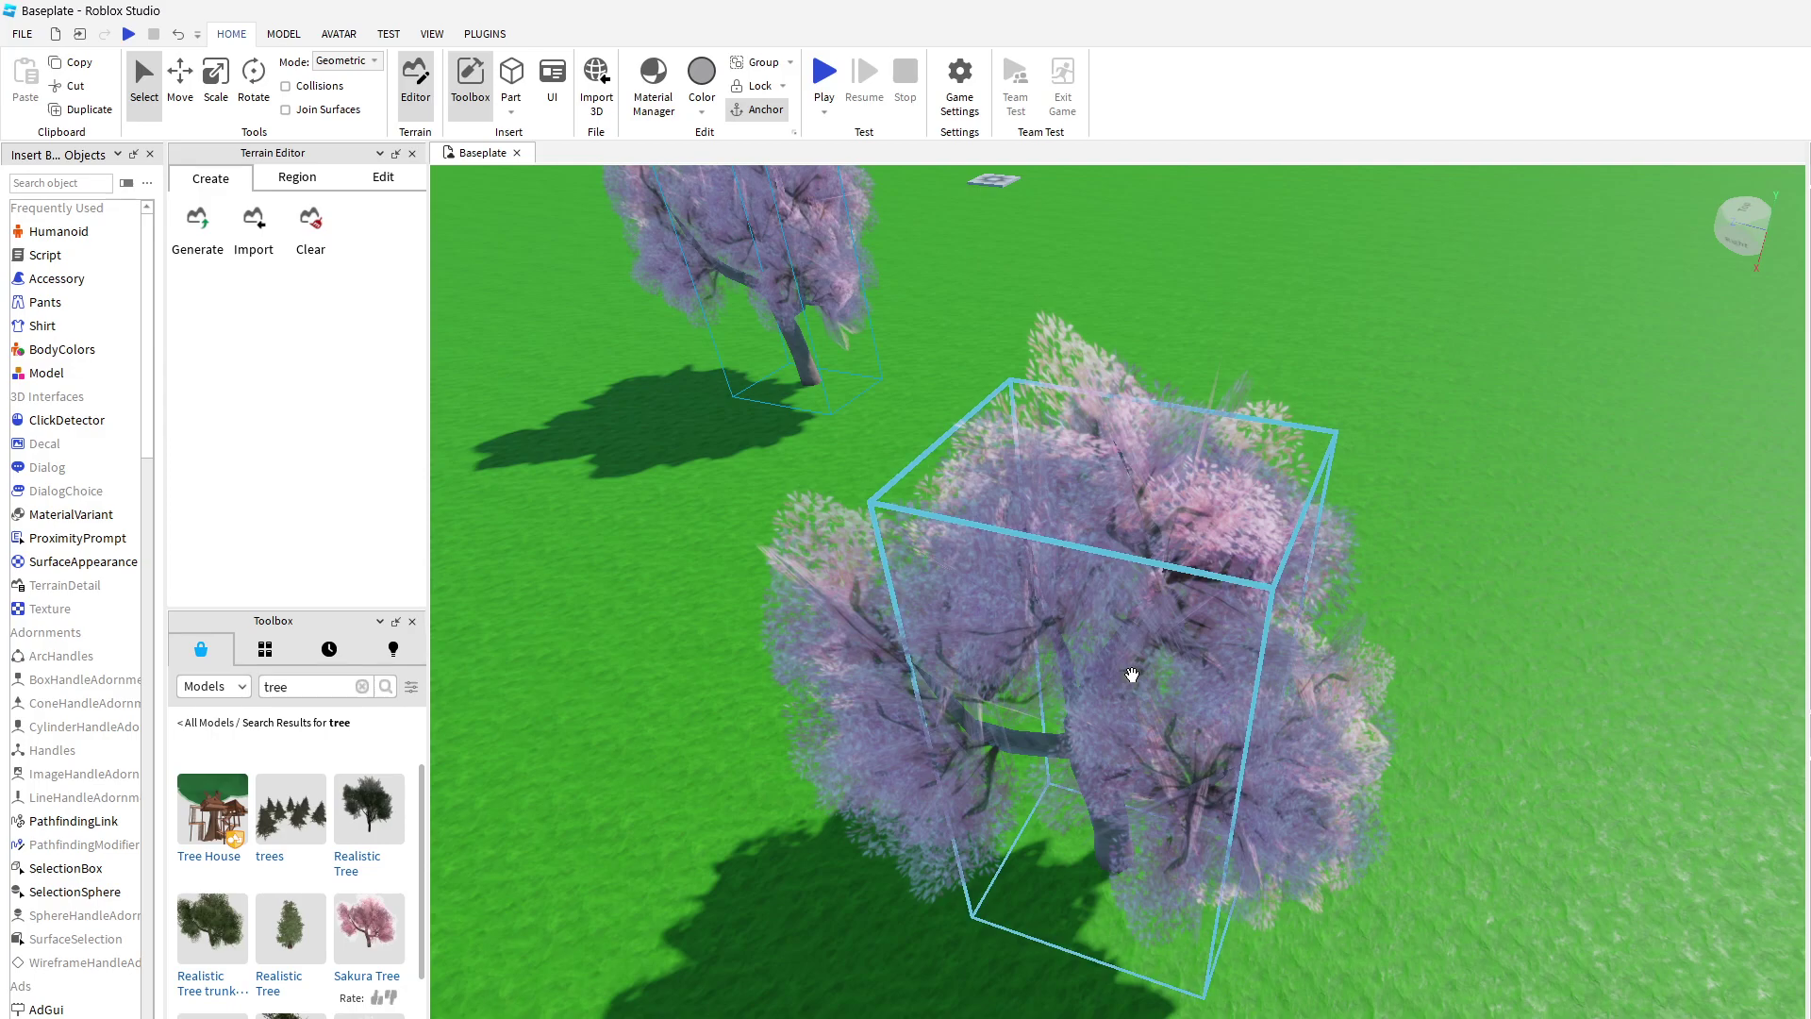
pyautogui.hotkey('ctrl', 'd')
pyautogui.moveTo(914, 485); pyautogui.dragTo(1459, 366)
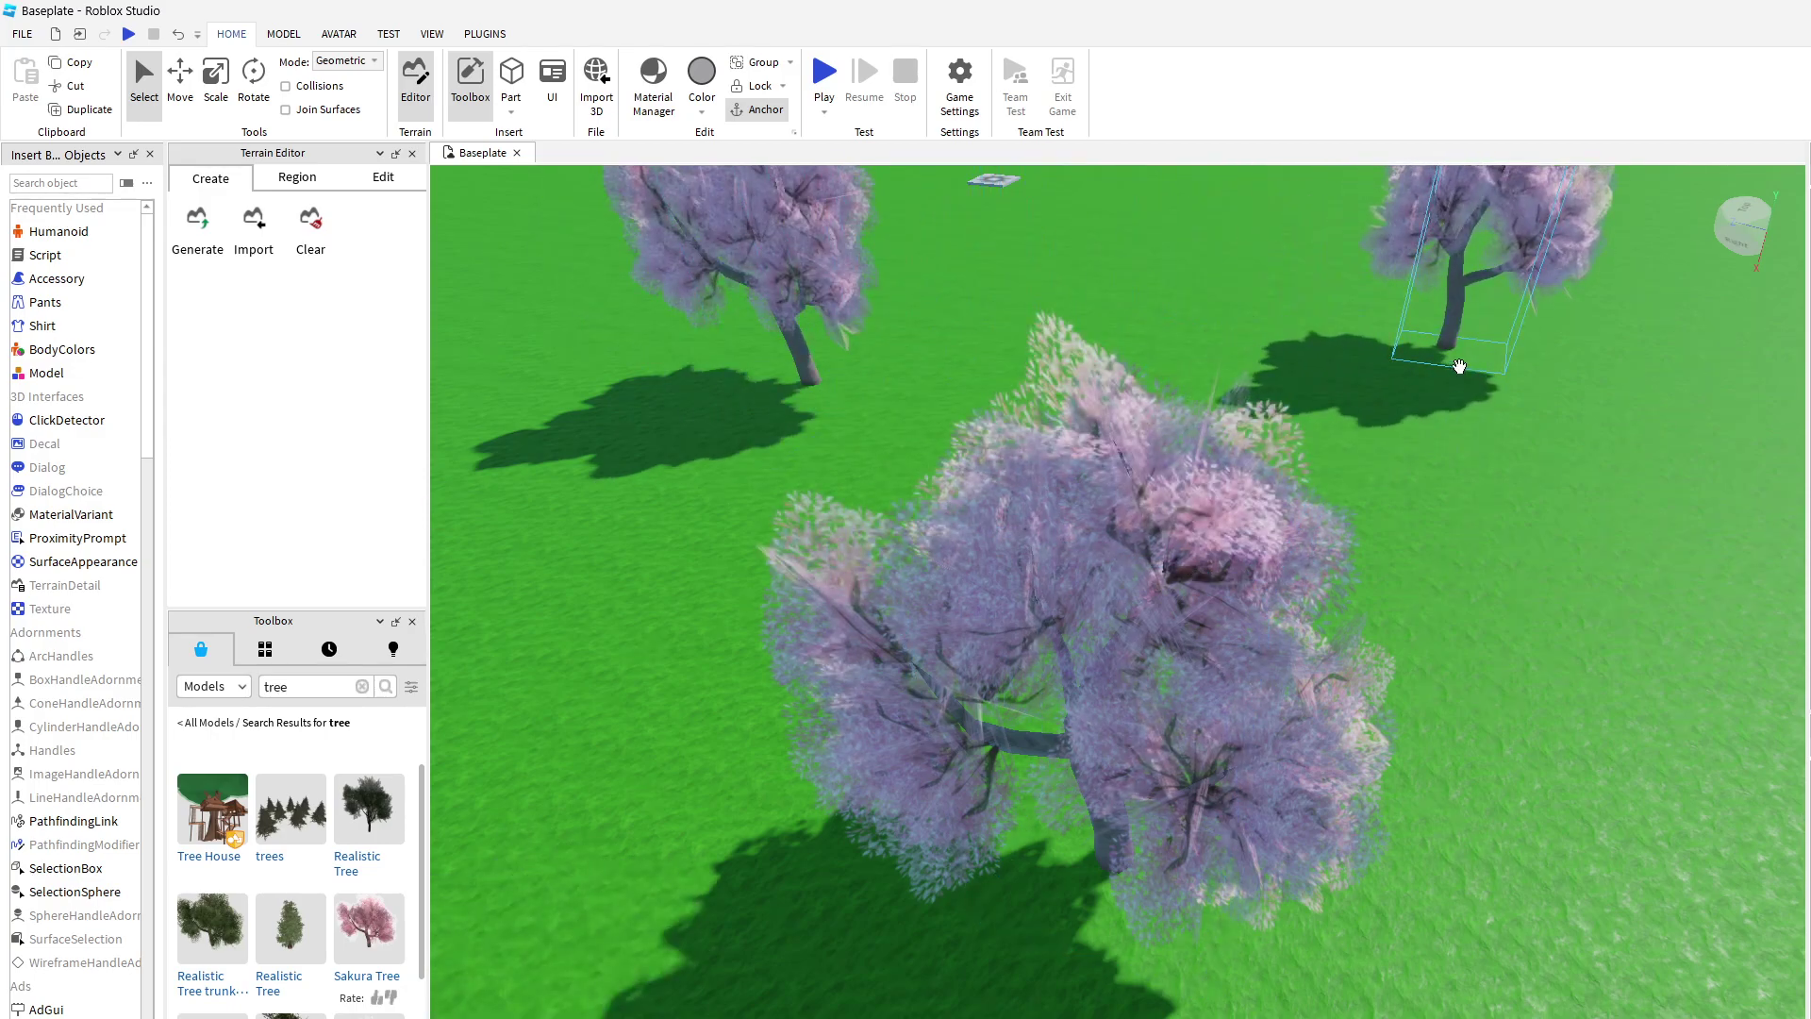
pyautogui.moveTo(1463, 301); pyautogui.dragTo(1646, 649)
pyautogui.press('d')
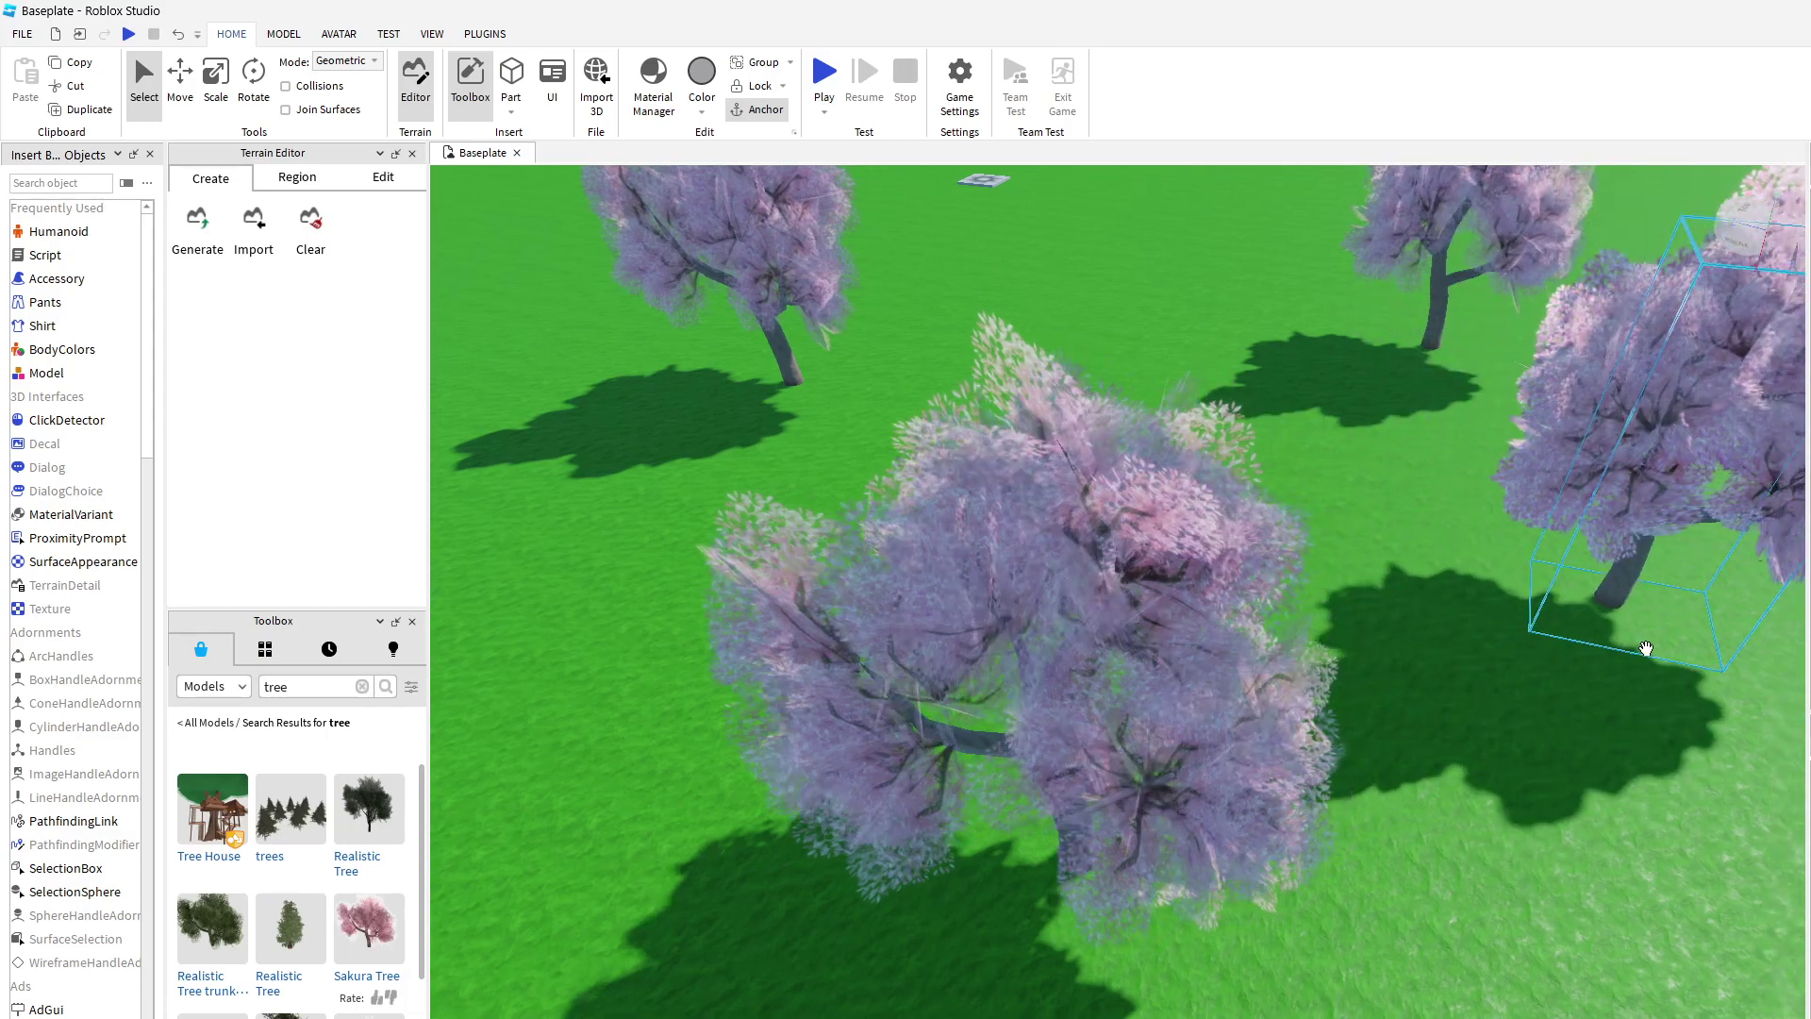
# Step: Spread the Sakura trees farther apart around the spawn location and place one more copy far out on the grass
pyautogui.scroll(-7, 1339, 703)
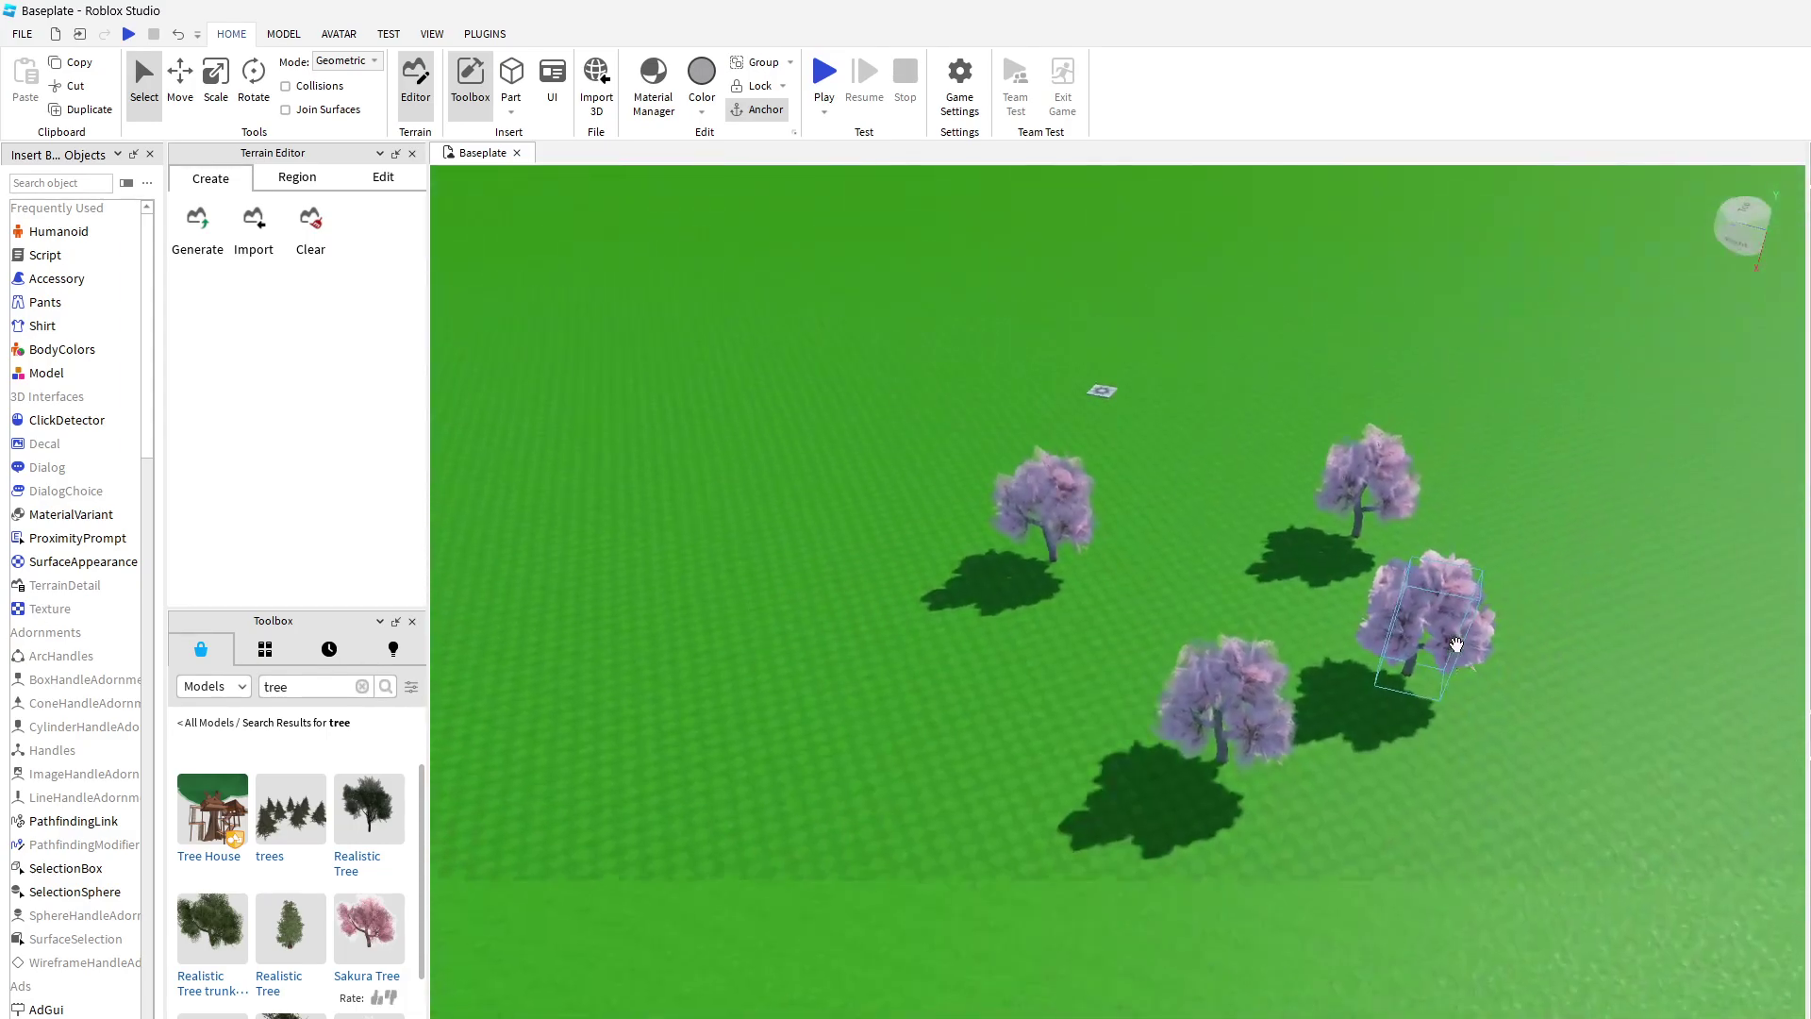
pyautogui.moveTo(1242, 698); pyautogui.dragTo(1144, 990)
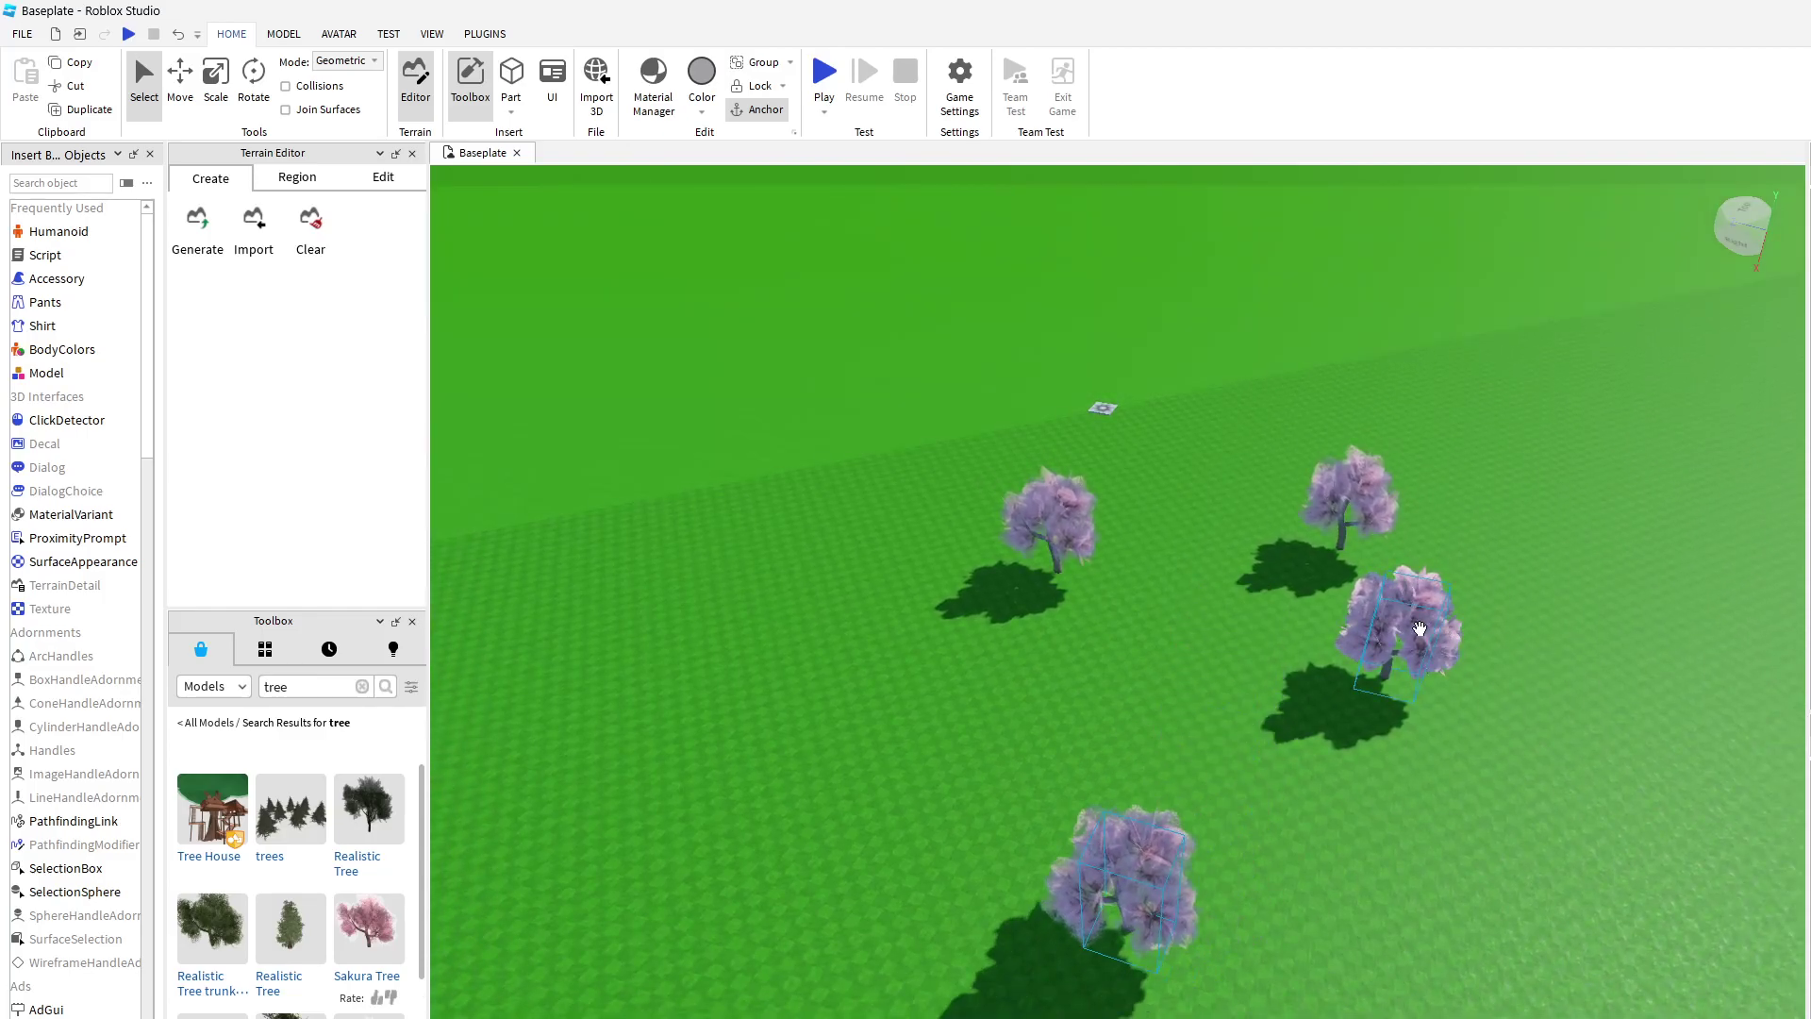
pyautogui.moveTo(1413, 628); pyautogui.dragTo(1764, 406)
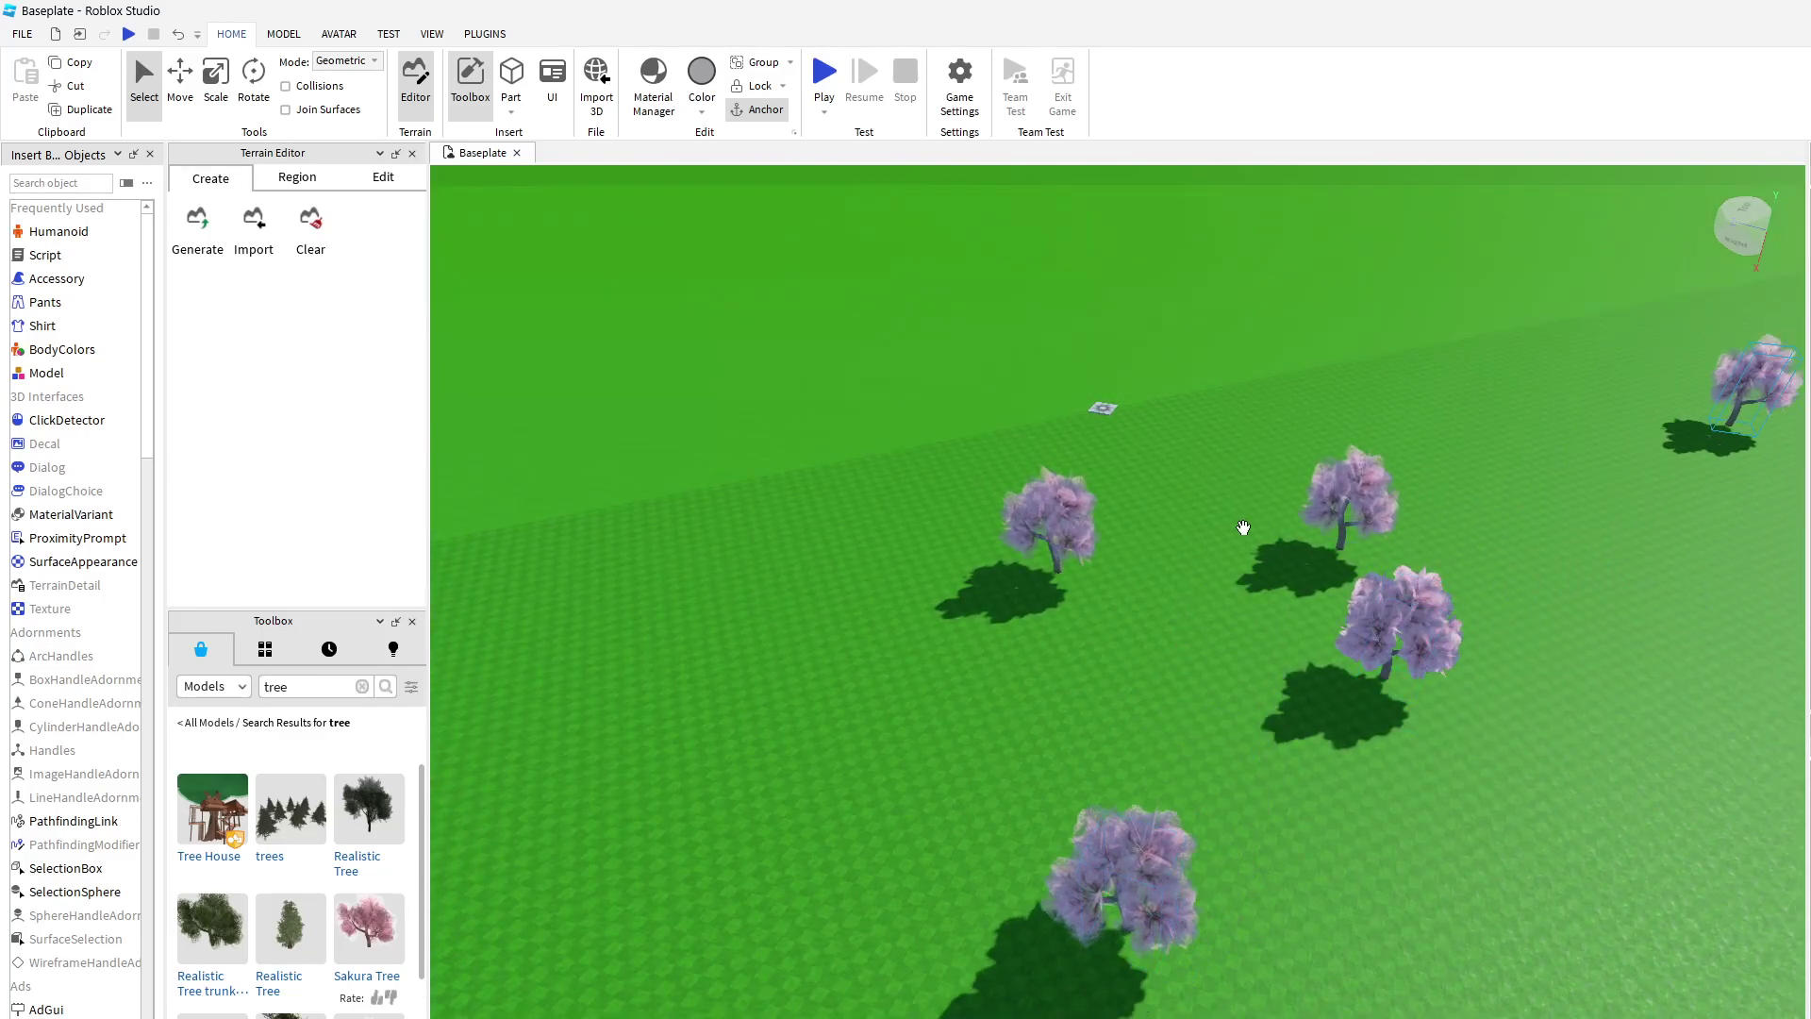
pyautogui.moveTo(1259, 525); pyautogui.dragTo(892, 291)
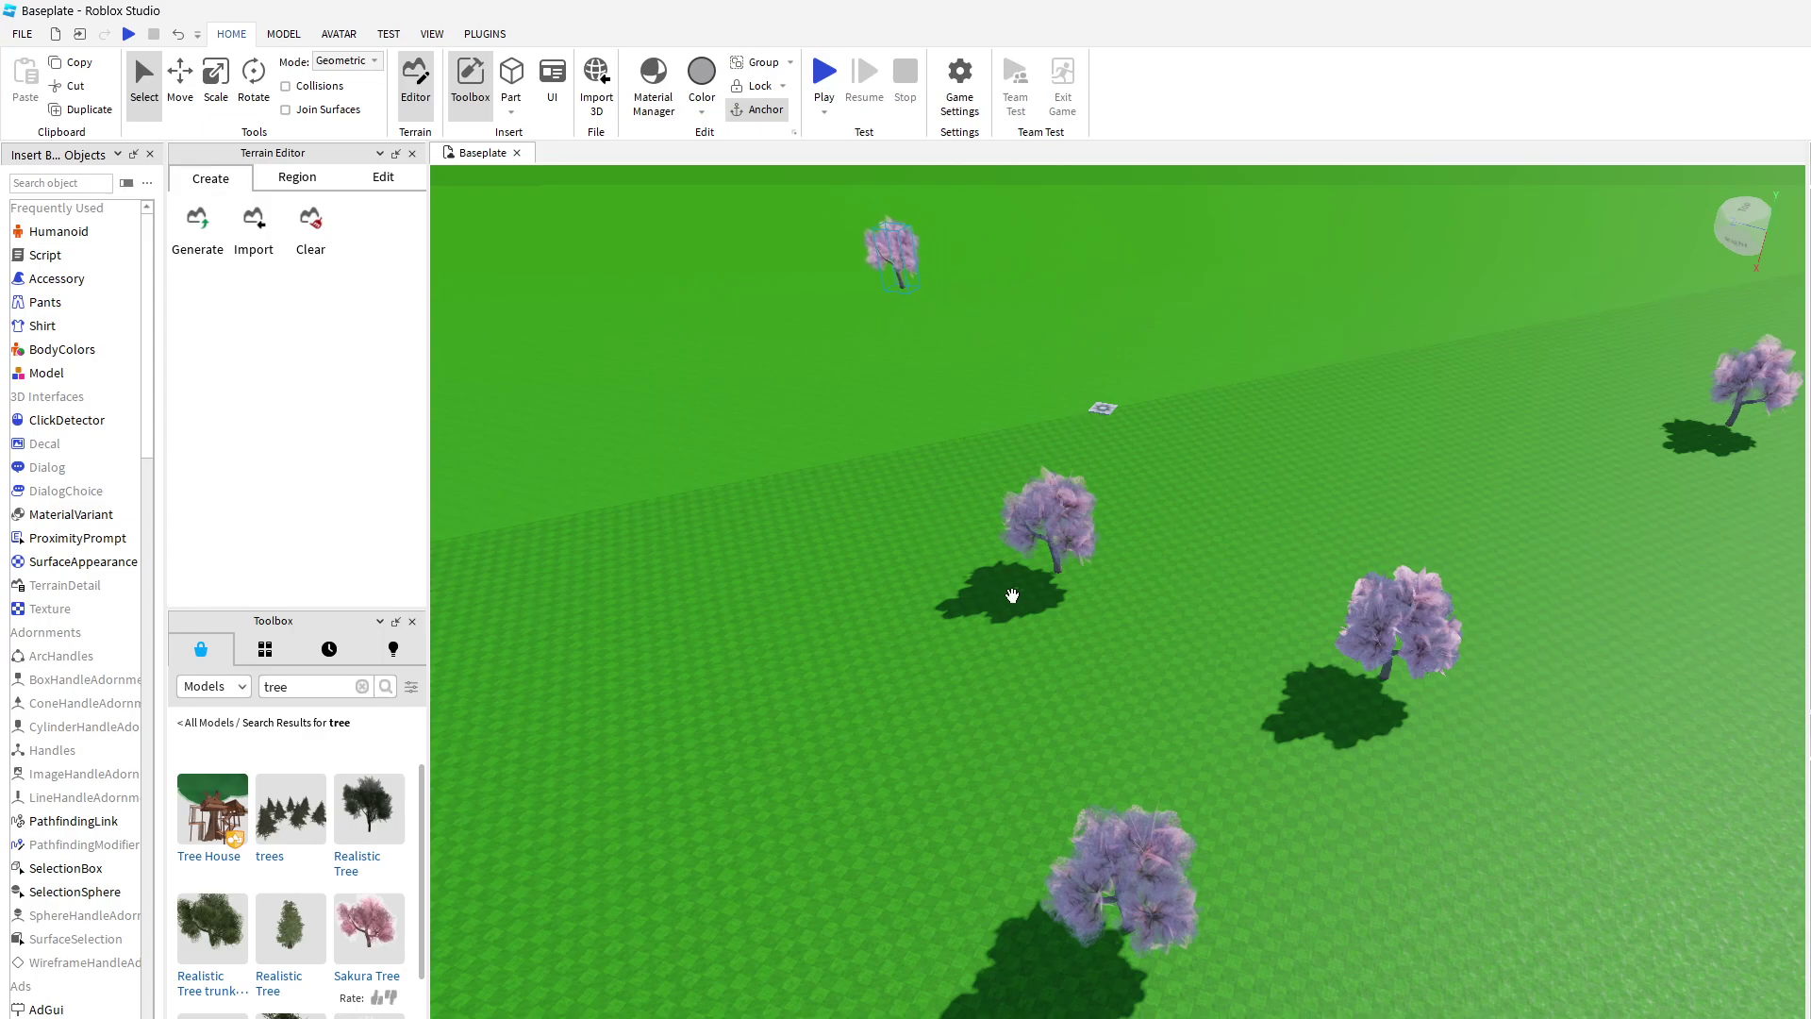
pyautogui.moveTo(1044, 518); pyautogui.dragTo(639, 547)
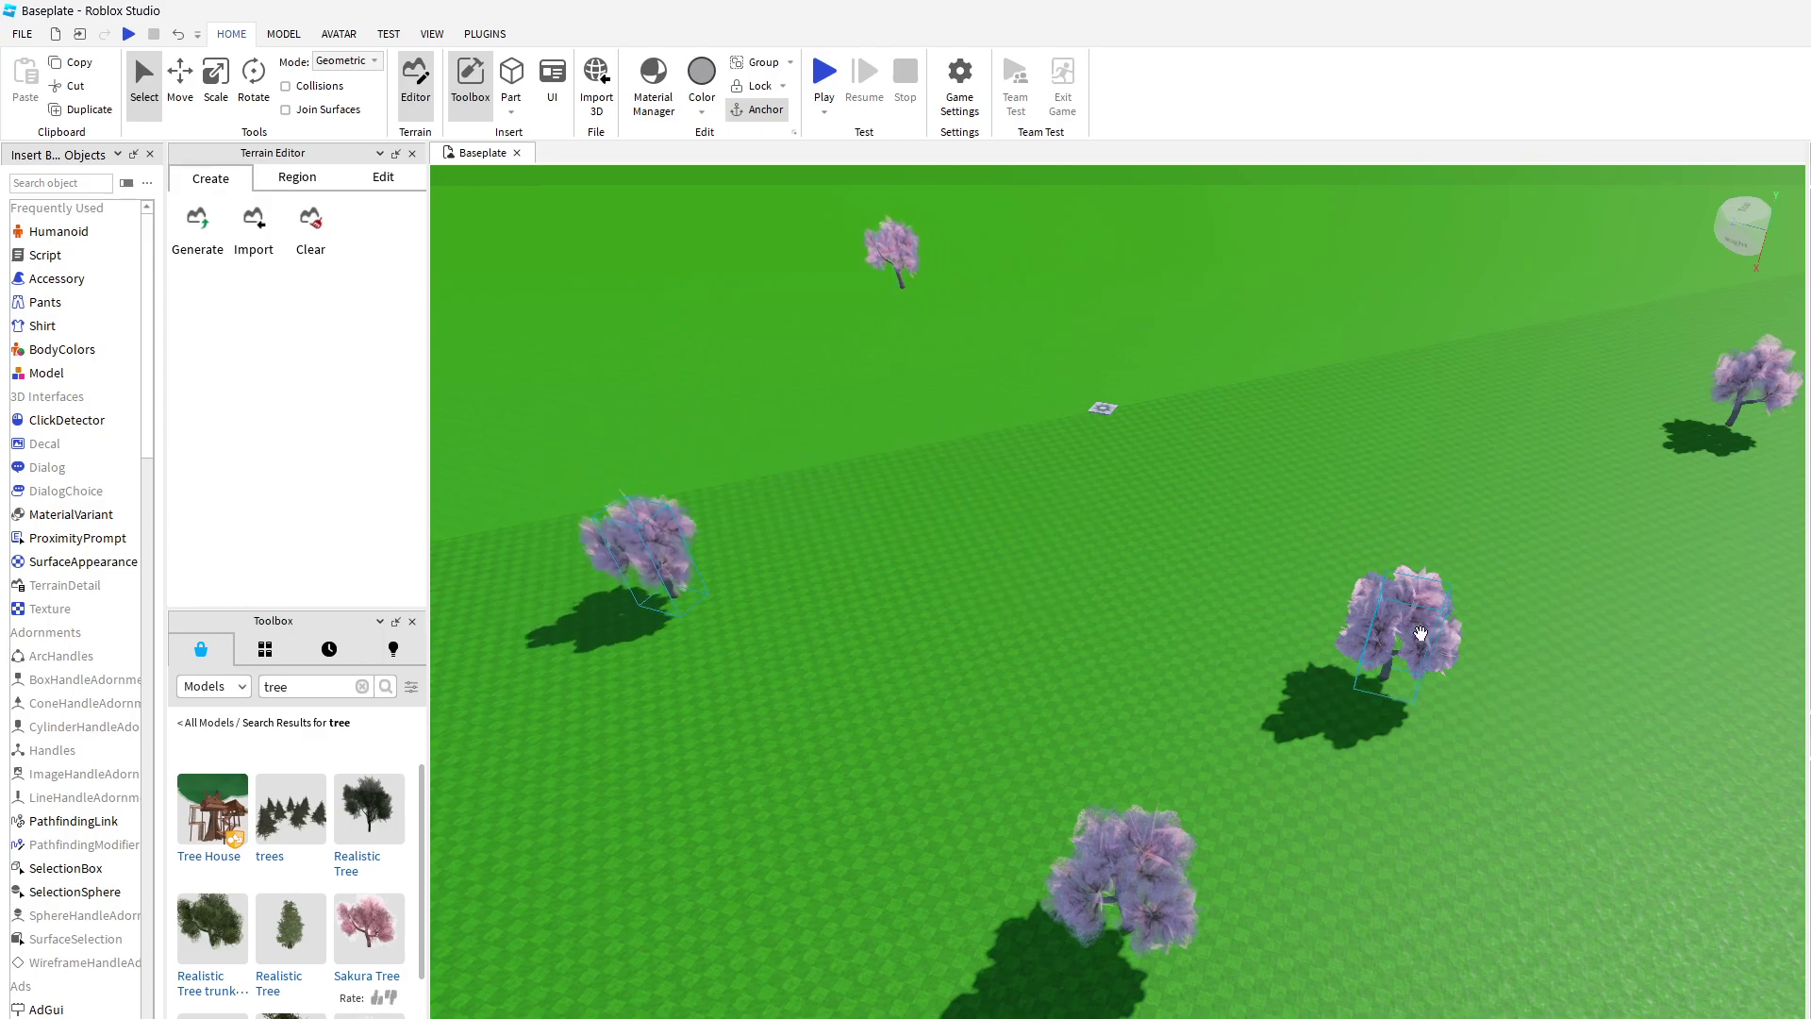
# Step: Place two more Sakura tree copies, one beyond the spawn location and one beside the source tree
pyautogui.moveTo(1417, 626); pyautogui.dragTo(1299, 310)
pyautogui.moveTo(1370, 638); pyautogui.dragTo(1581, 665)
pyautogui.click(1403, 766)
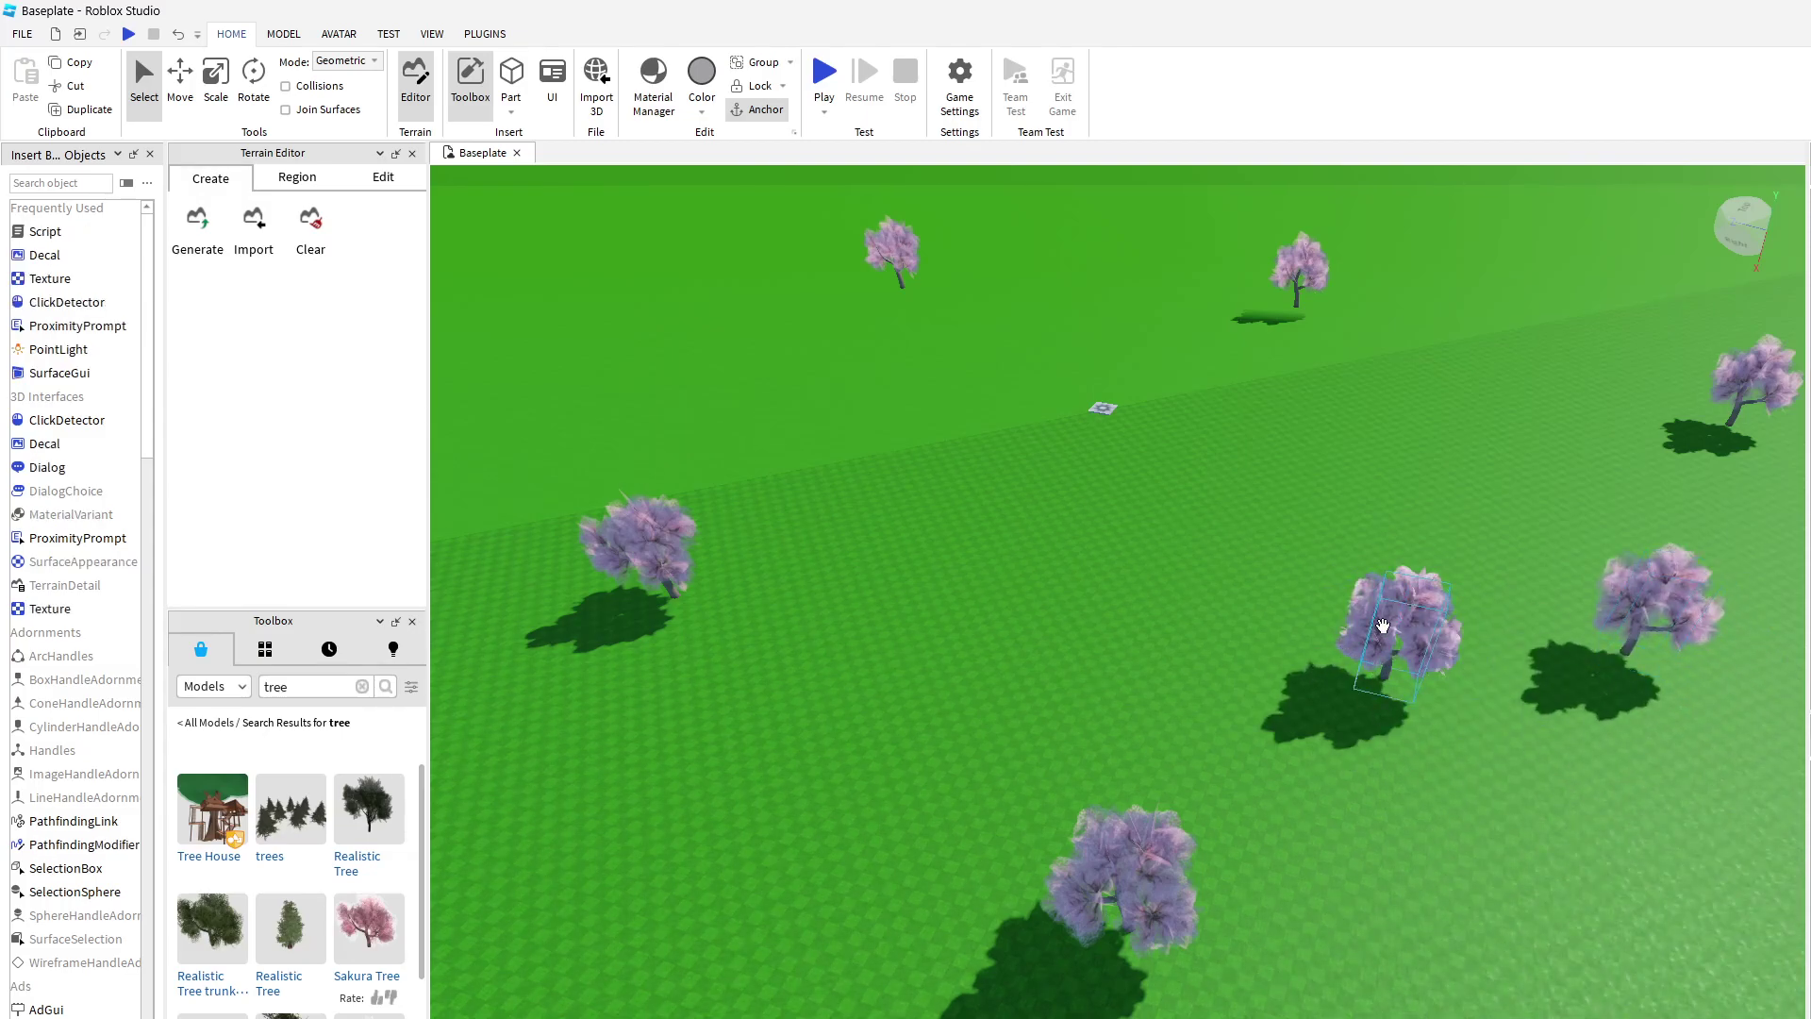
pyautogui.scroll(-6, 1382, 816)
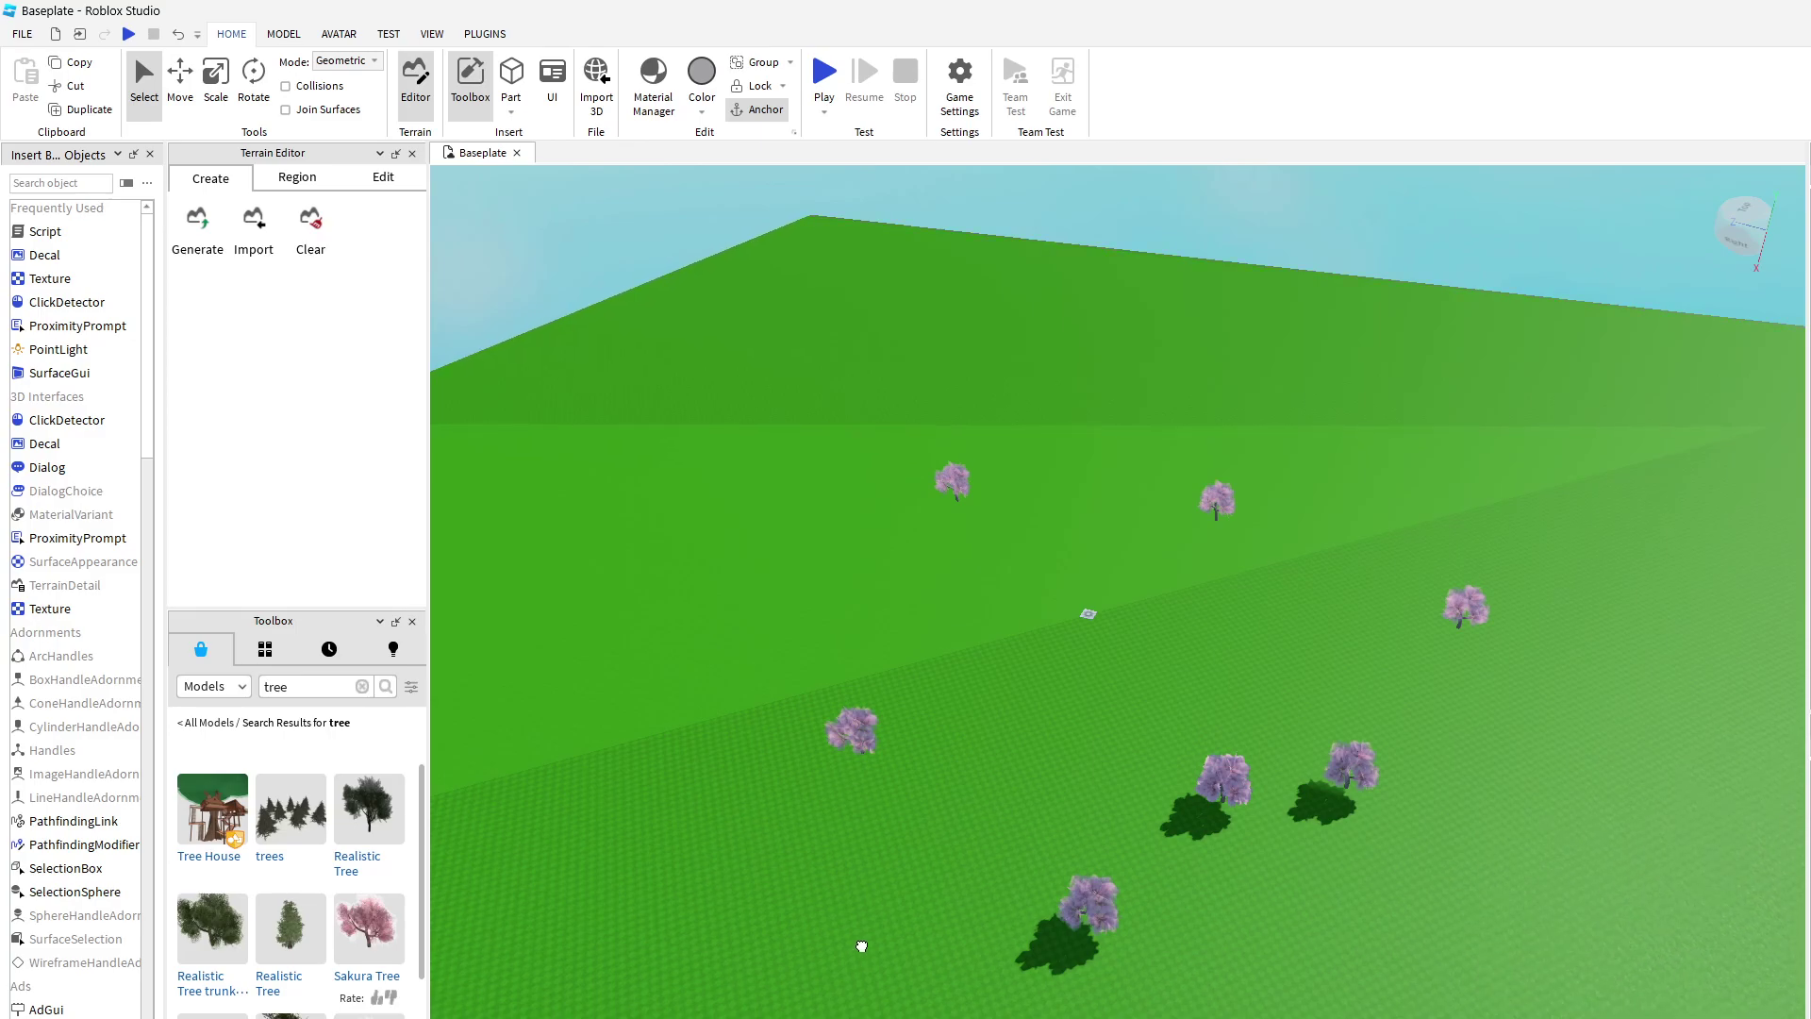
pyautogui.scroll(4, 1202, 890)
pyautogui.rightClick(1190, 886)
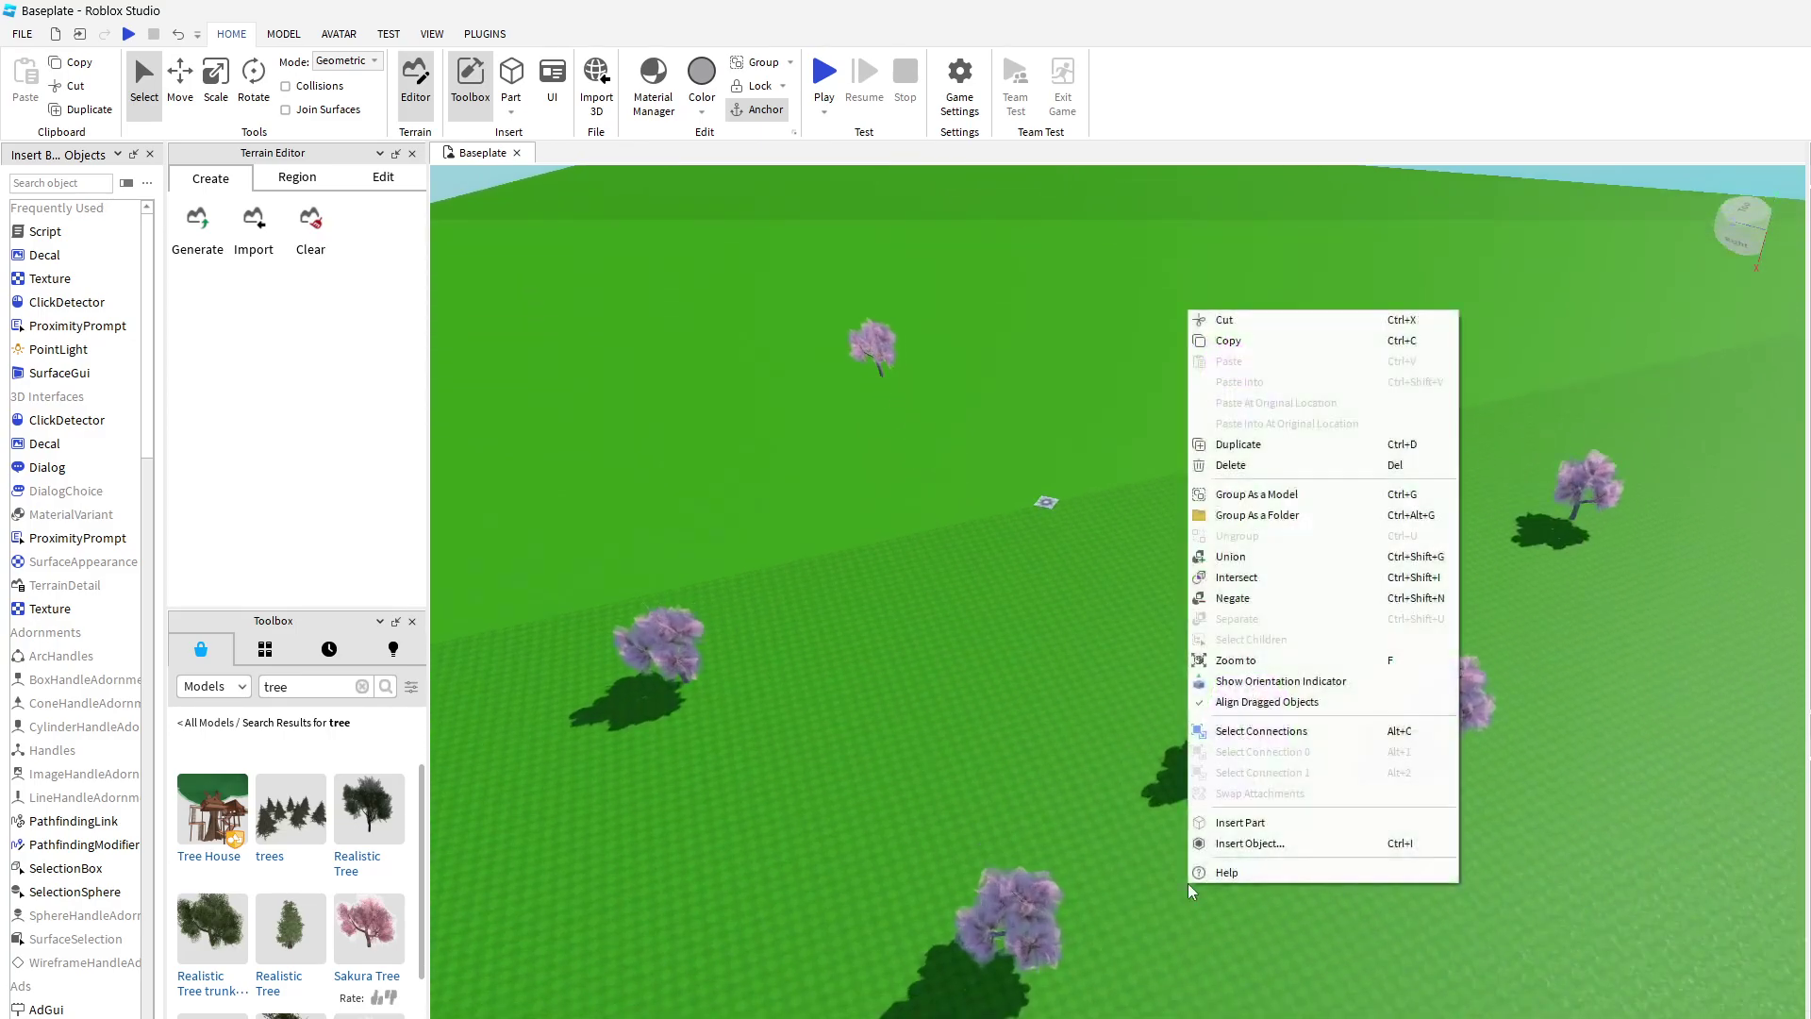
pyautogui.click(1109, 797)
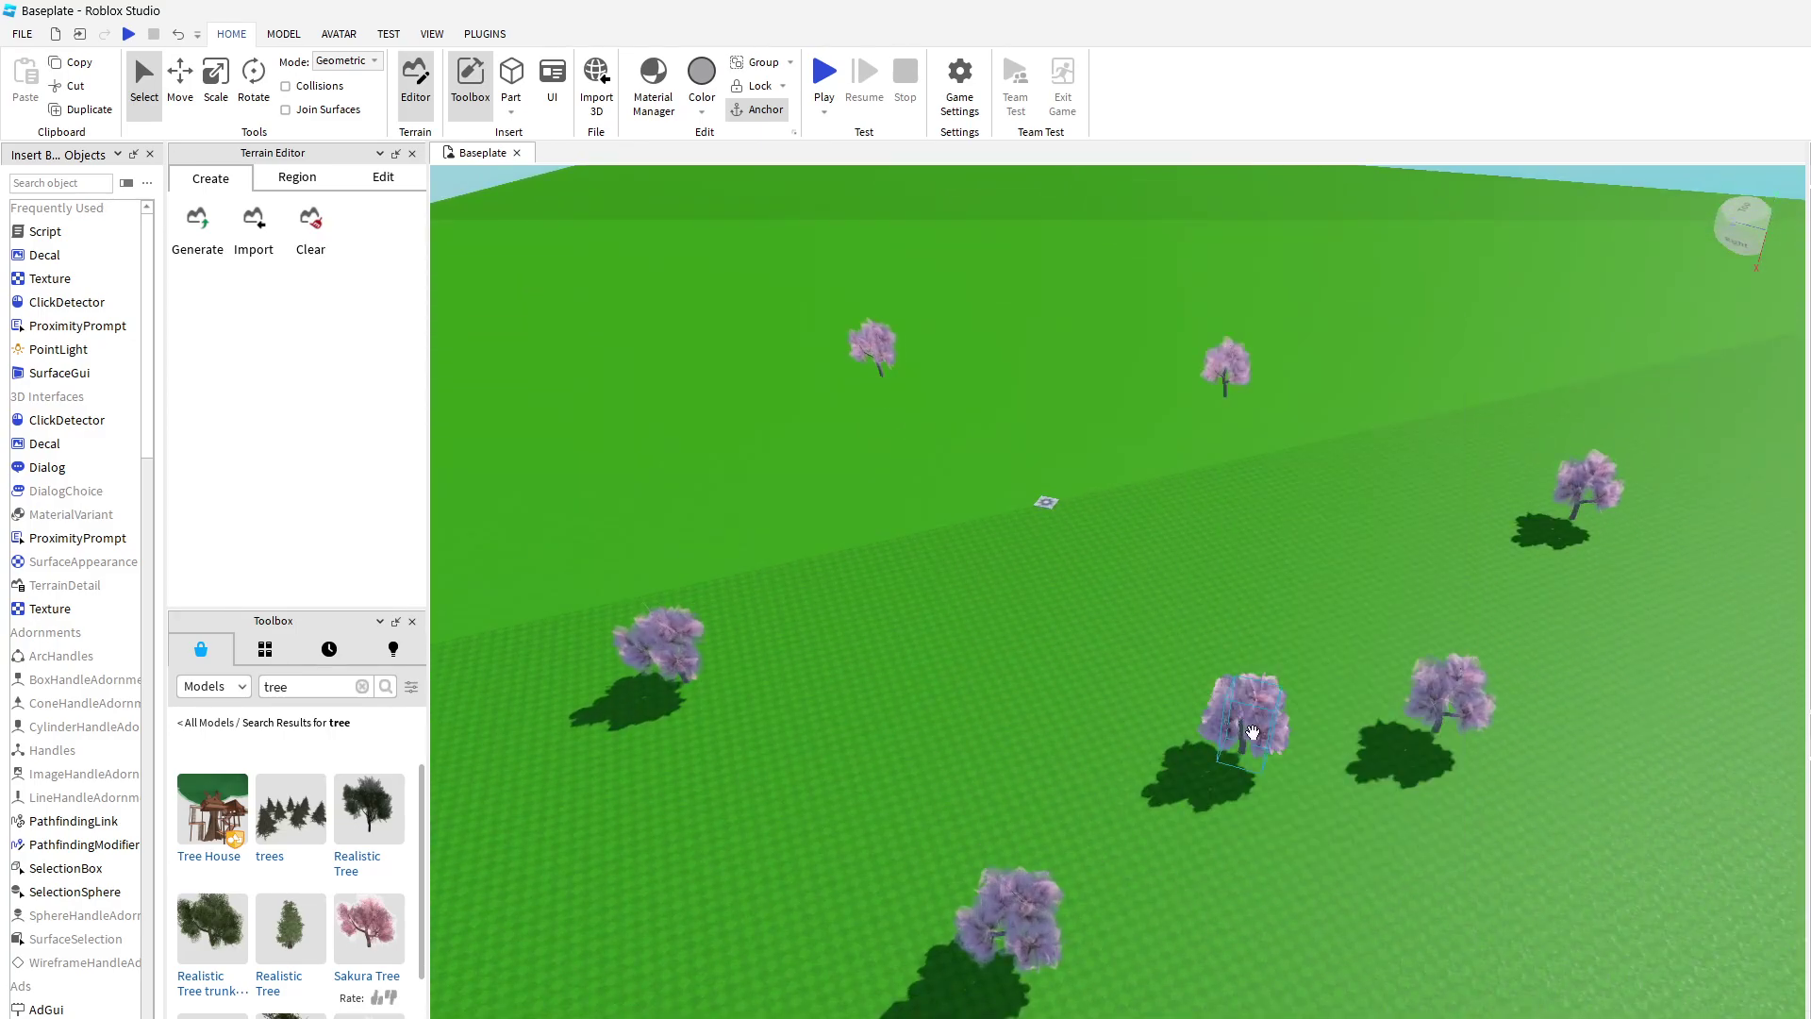
# Step: Try to nudge the Sakura tree in the middle of the group and undo the last change
pyautogui.scroll(2, 1211, 689)
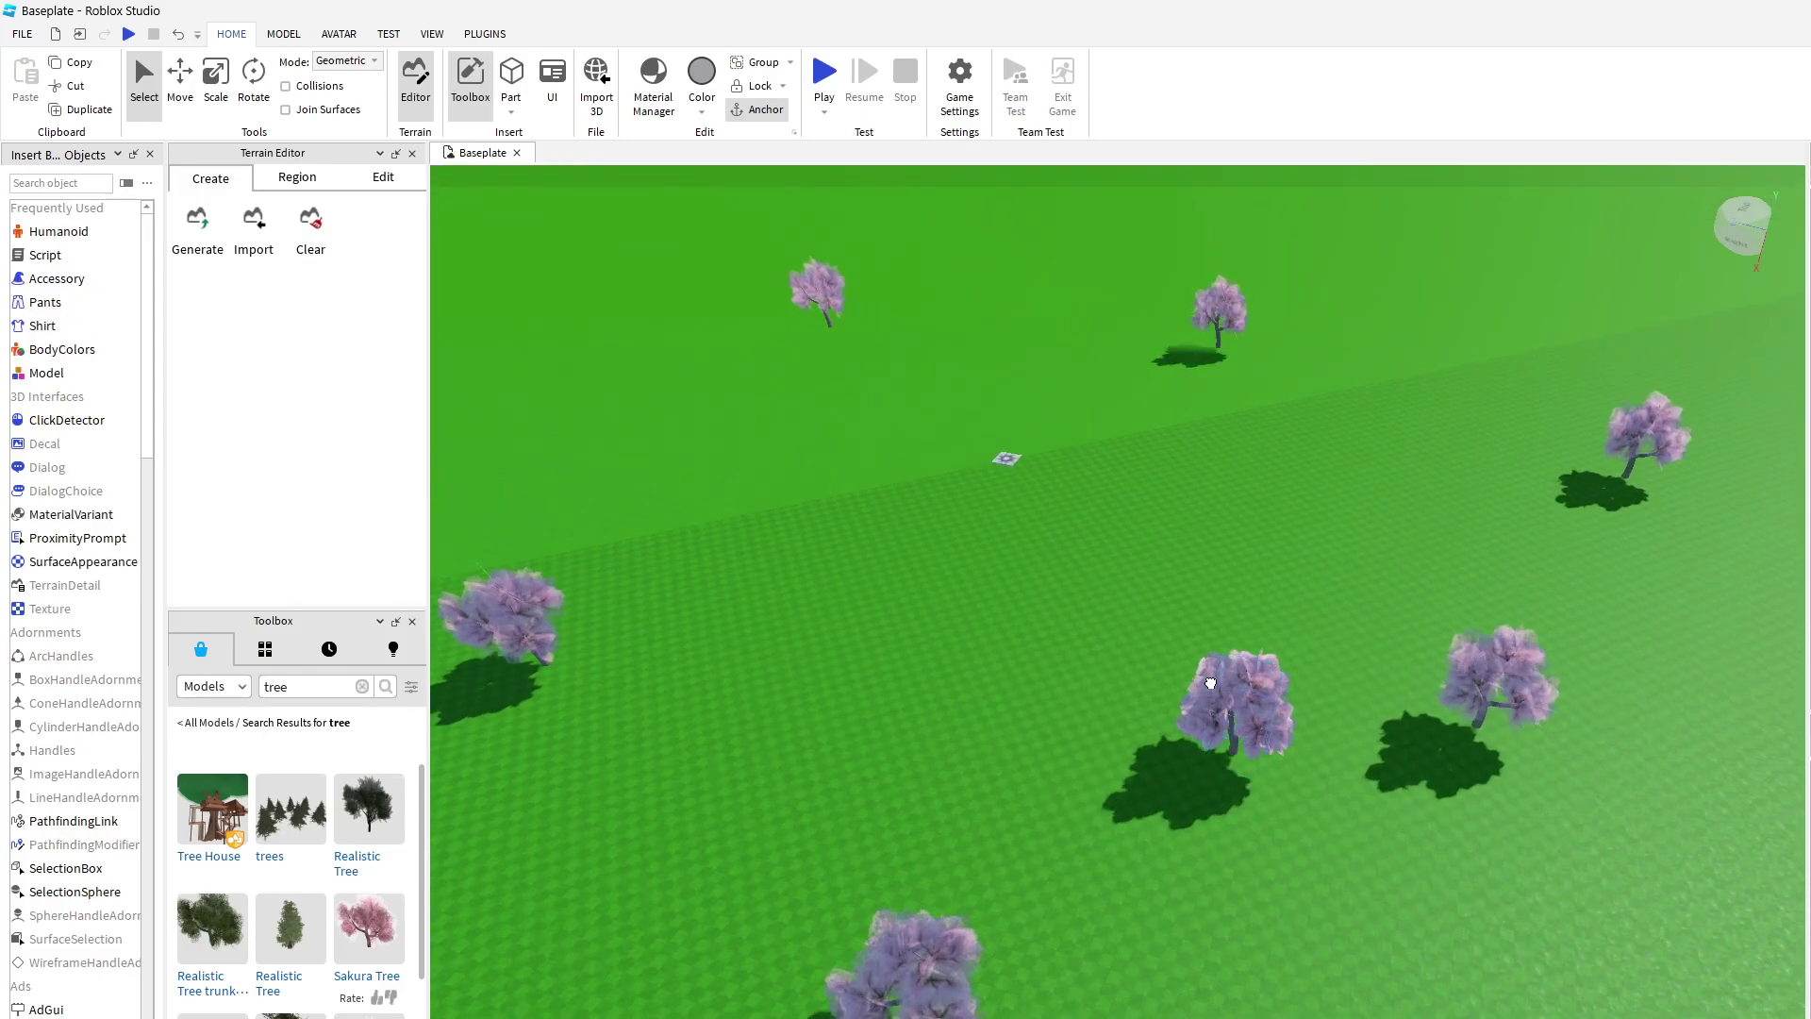
pyautogui.moveTo(1212, 686); pyautogui.dragTo(1236, 716)
pyautogui.hotkey('ctrl', 'z')
pyautogui.scroll(-2, 1016, 1009)
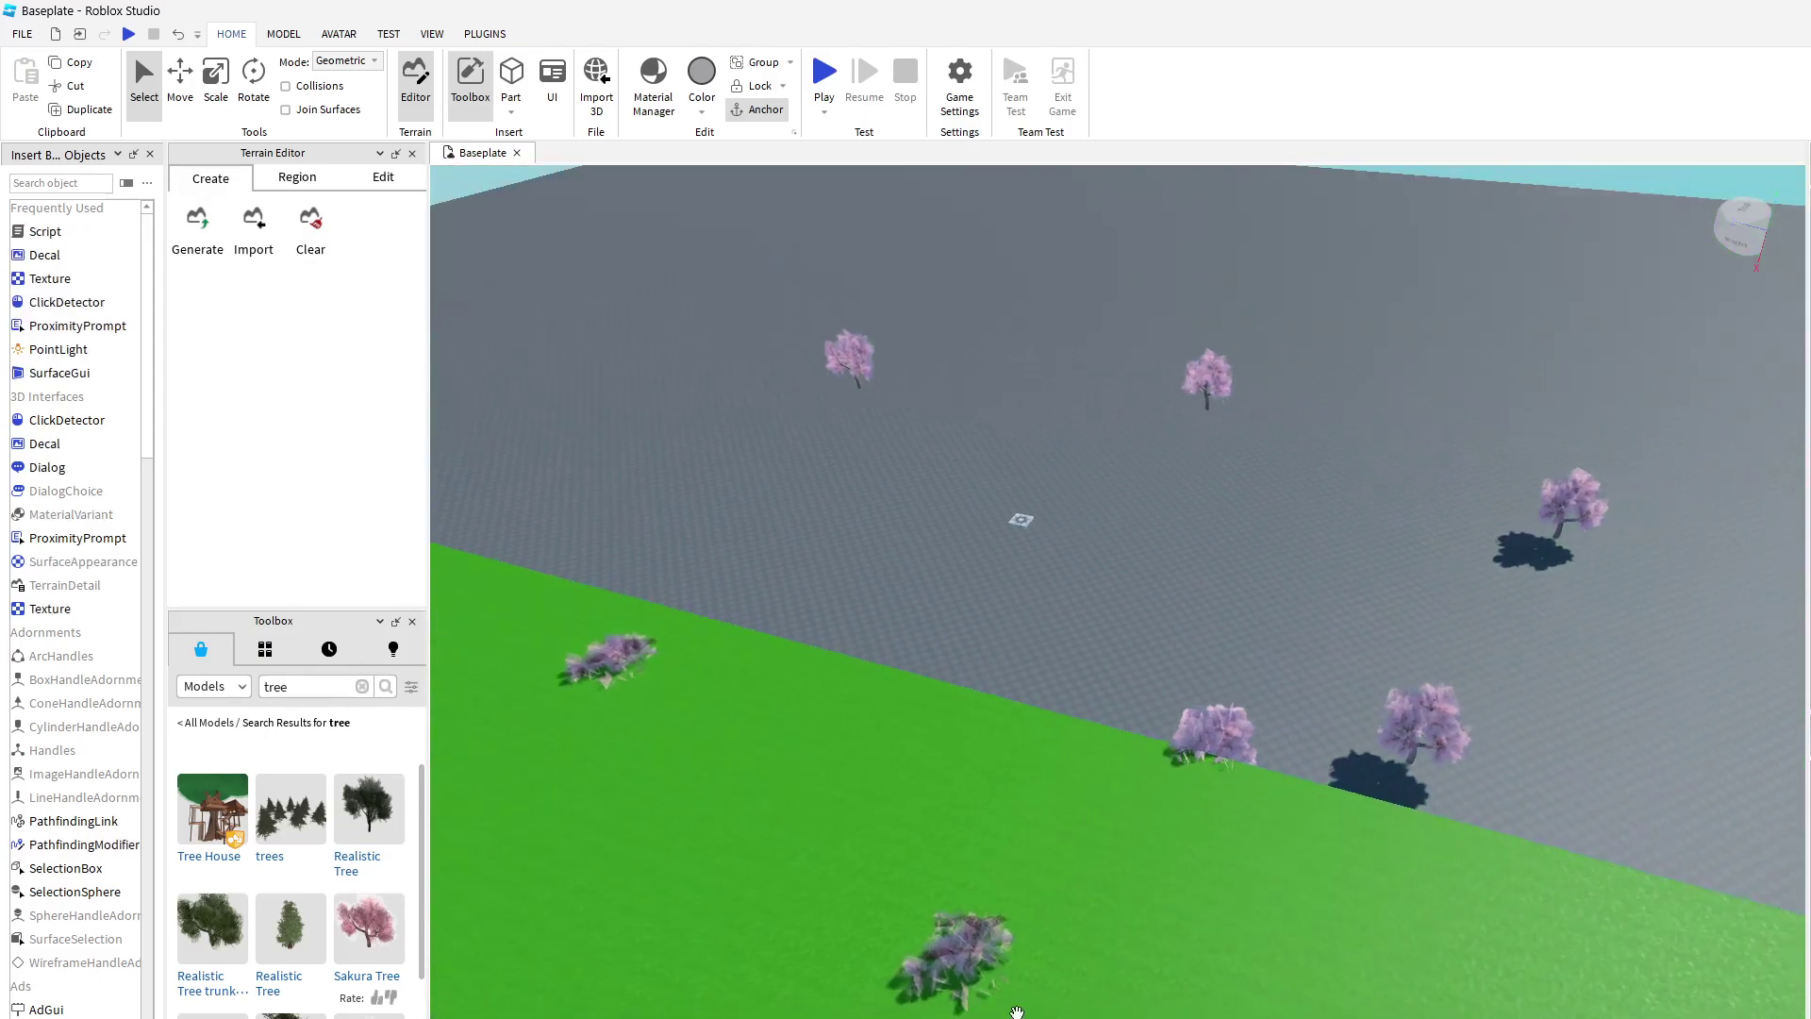
# Step: Select the displaced grass plate and move it horizontally with the Move tool to line up its edges with the baseplate
pyautogui.scroll(-2, 1016, 1010)
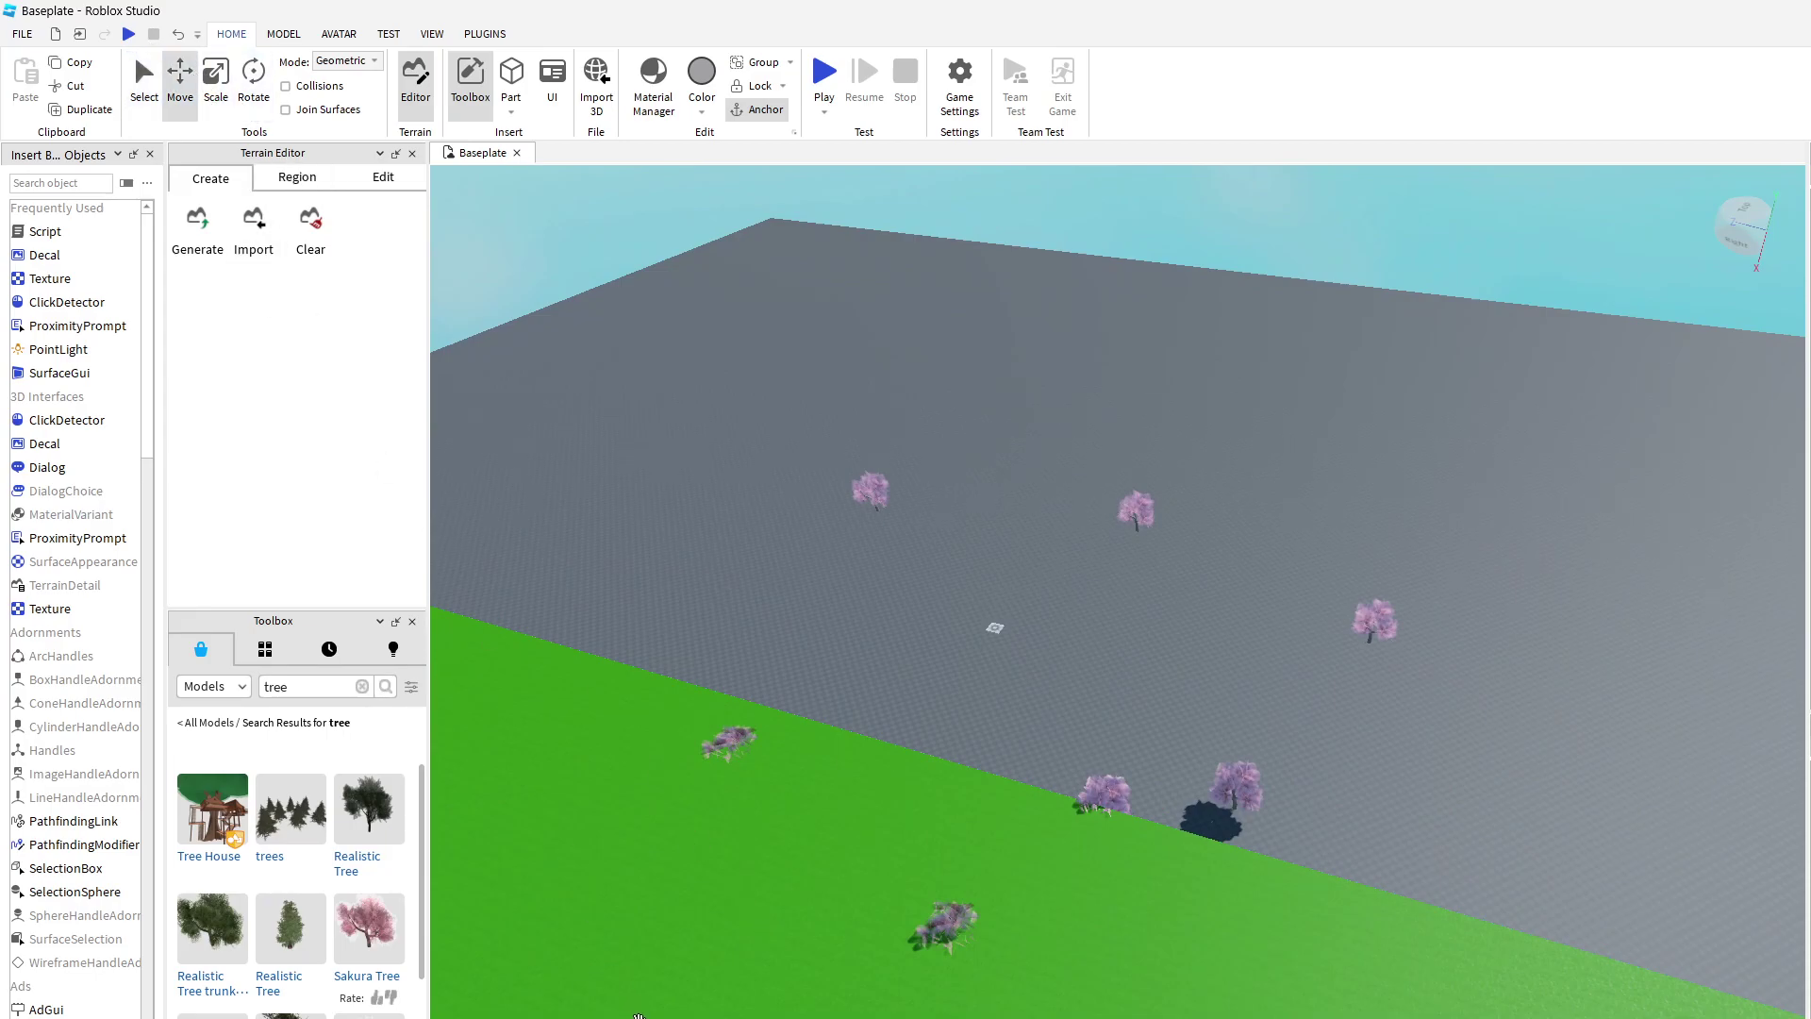
pyautogui.click(841, 1010)
pyautogui.moveTo(841, 1009); pyautogui.dragTo(840, 1009, button='right')
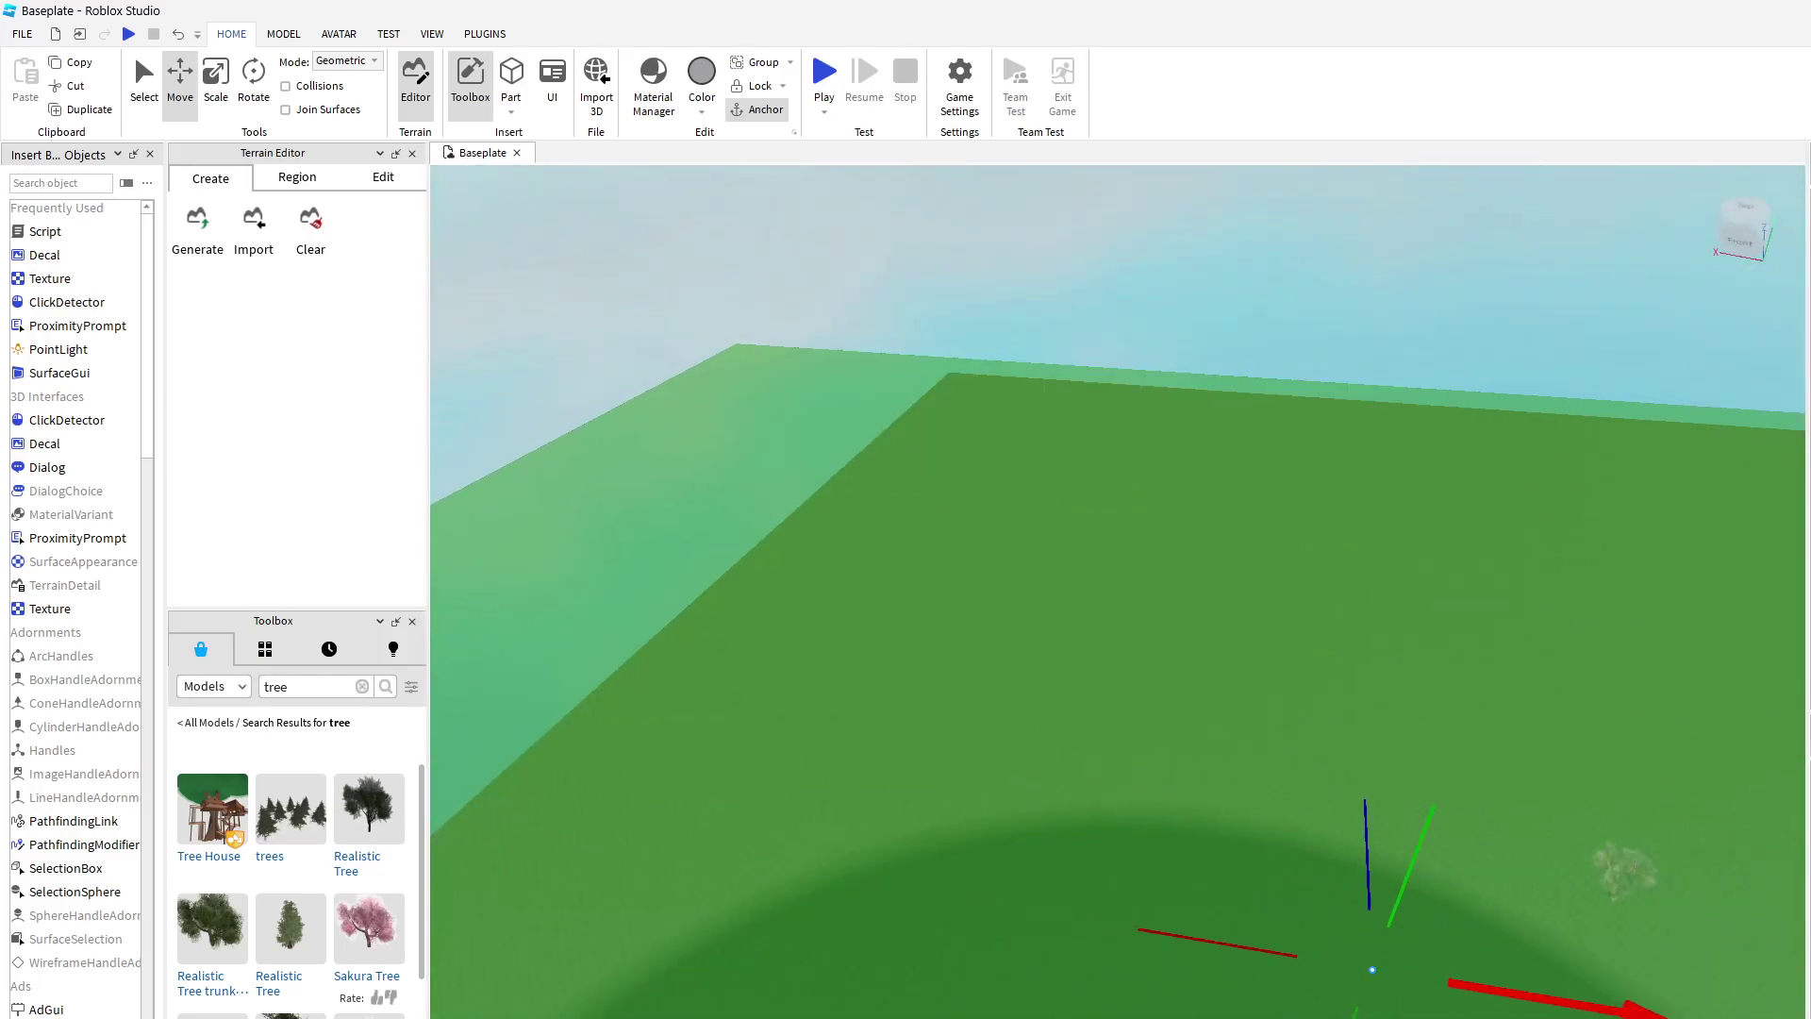
pyautogui.press('d')
pyautogui.press('s')
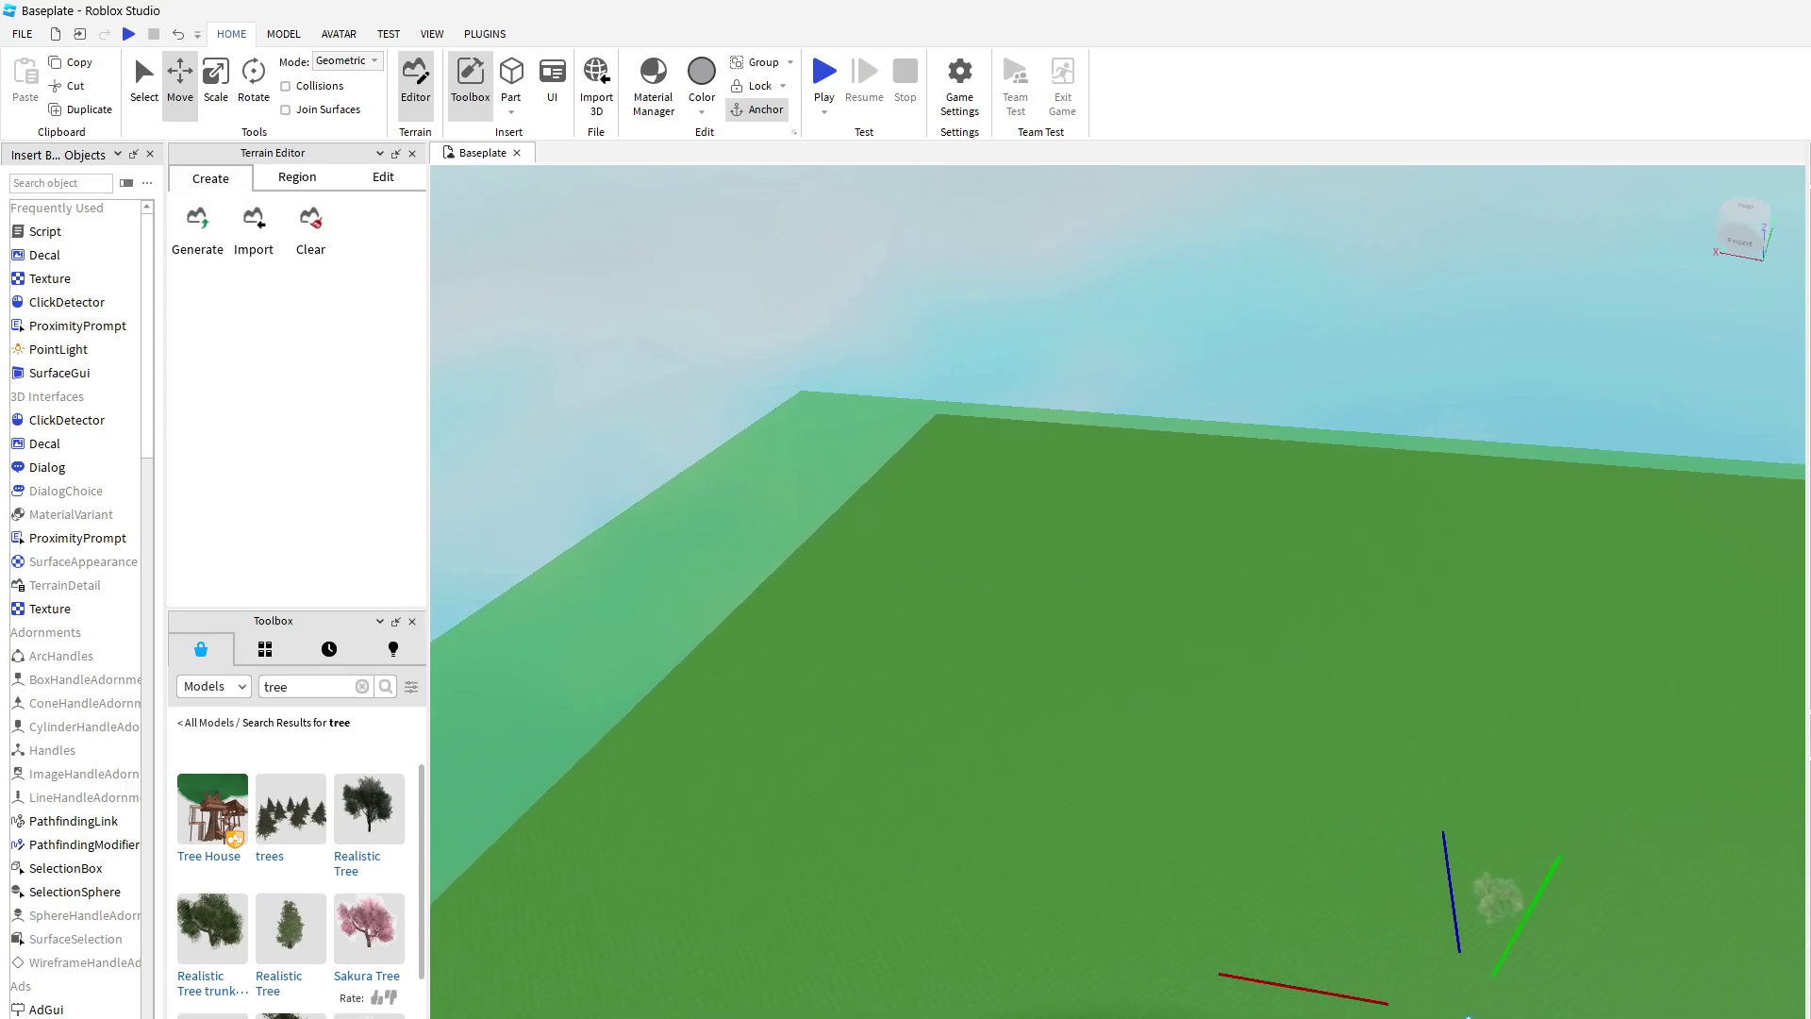
pyautogui.moveTo(1530, 915)
pyautogui.mouseDown()
pyautogui.moveTo(1573, 929)
pyautogui.moveTo(1507, 913)
pyautogui.mouseUp()
pyautogui.moveTo(1507, 913); pyautogui.dragTo(982, 975, button='right')
pyautogui.moveTo(810, 968); pyautogui.dragTo(816, 944)
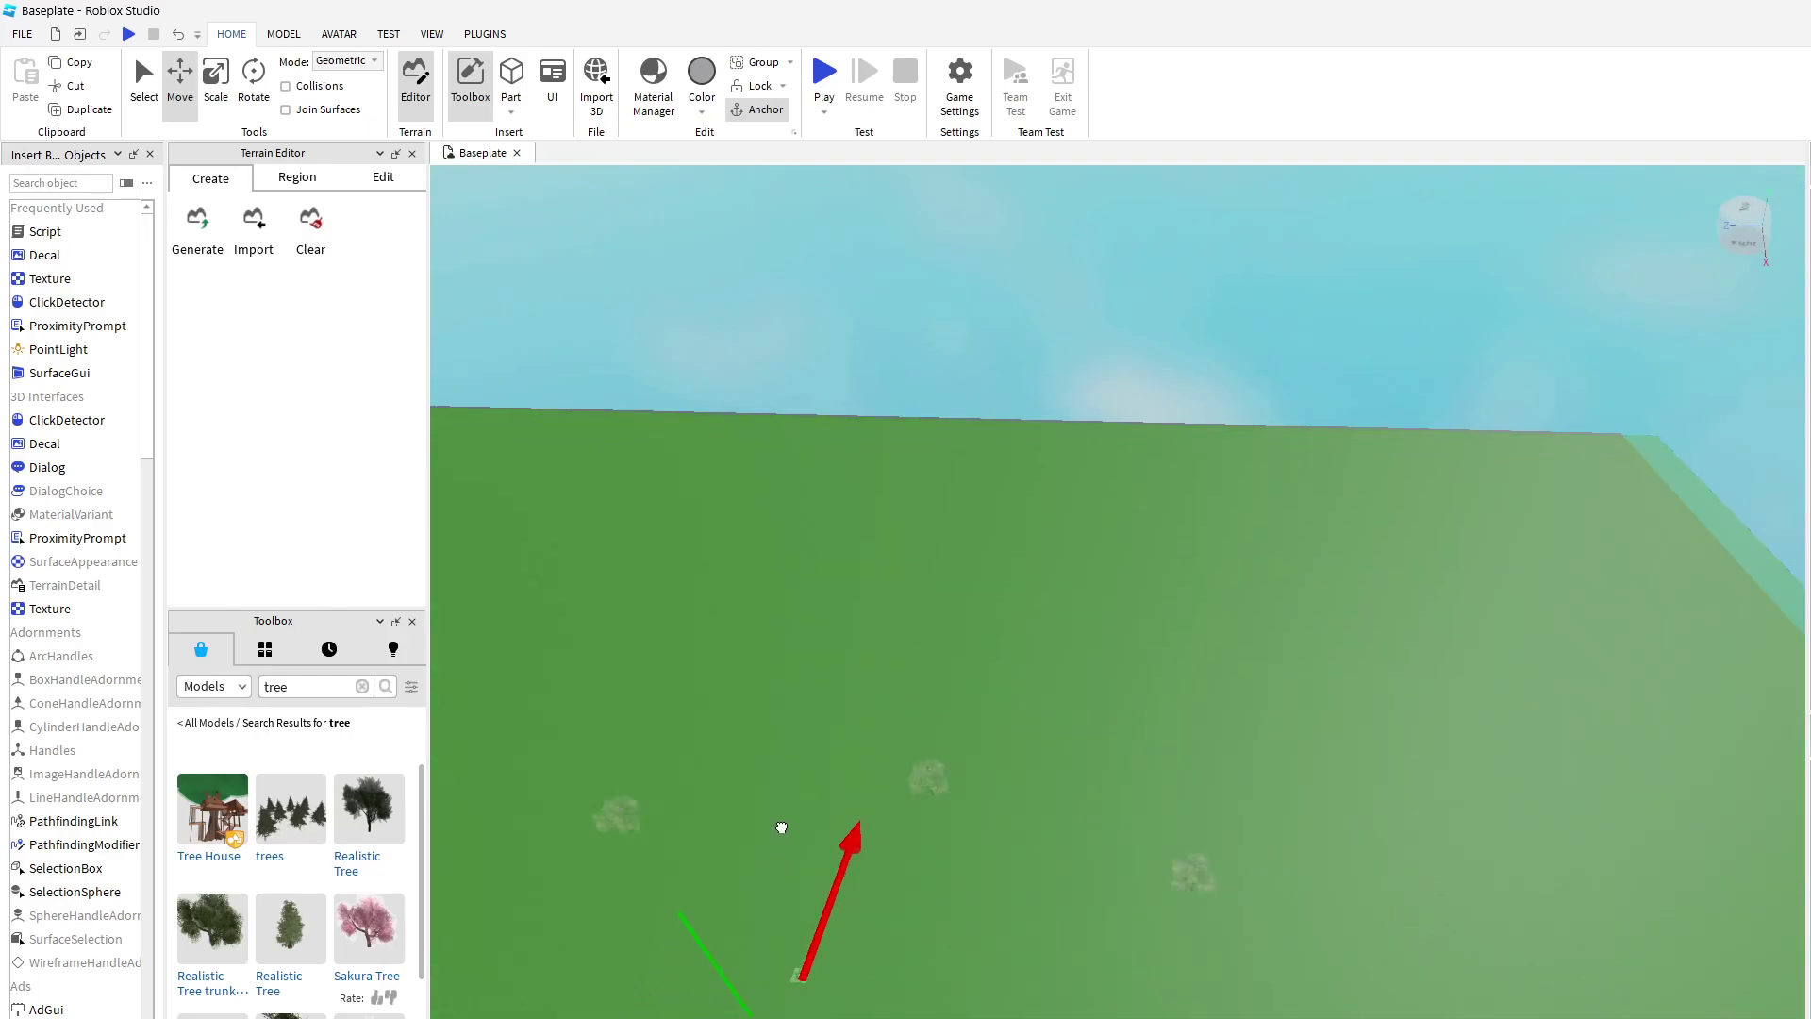
pyautogui.moveTo(784, 823); pyautogui.dragTo(778, 983)
pyautogui.moveTo(524, 1012); pyautogui.dragTo(468, 992)
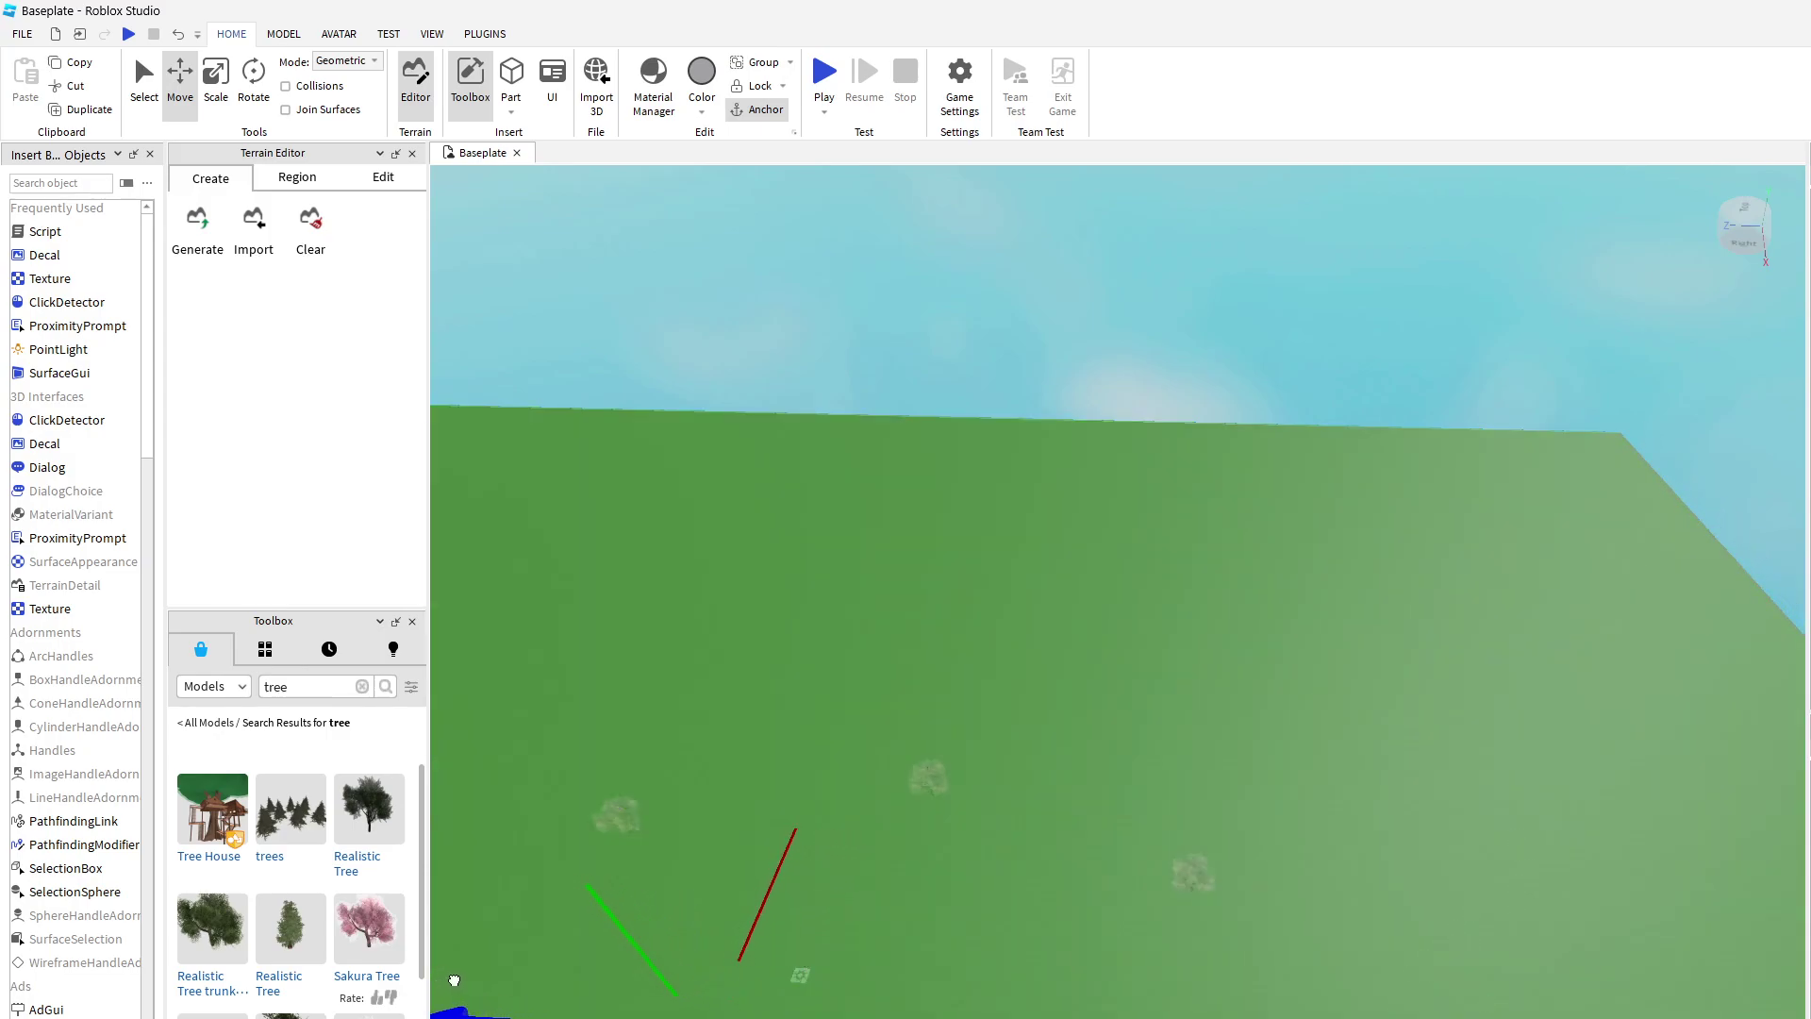
pyautogui.moveTo(1118, 591); pyautogui.dragTo(985, 589, button='right')
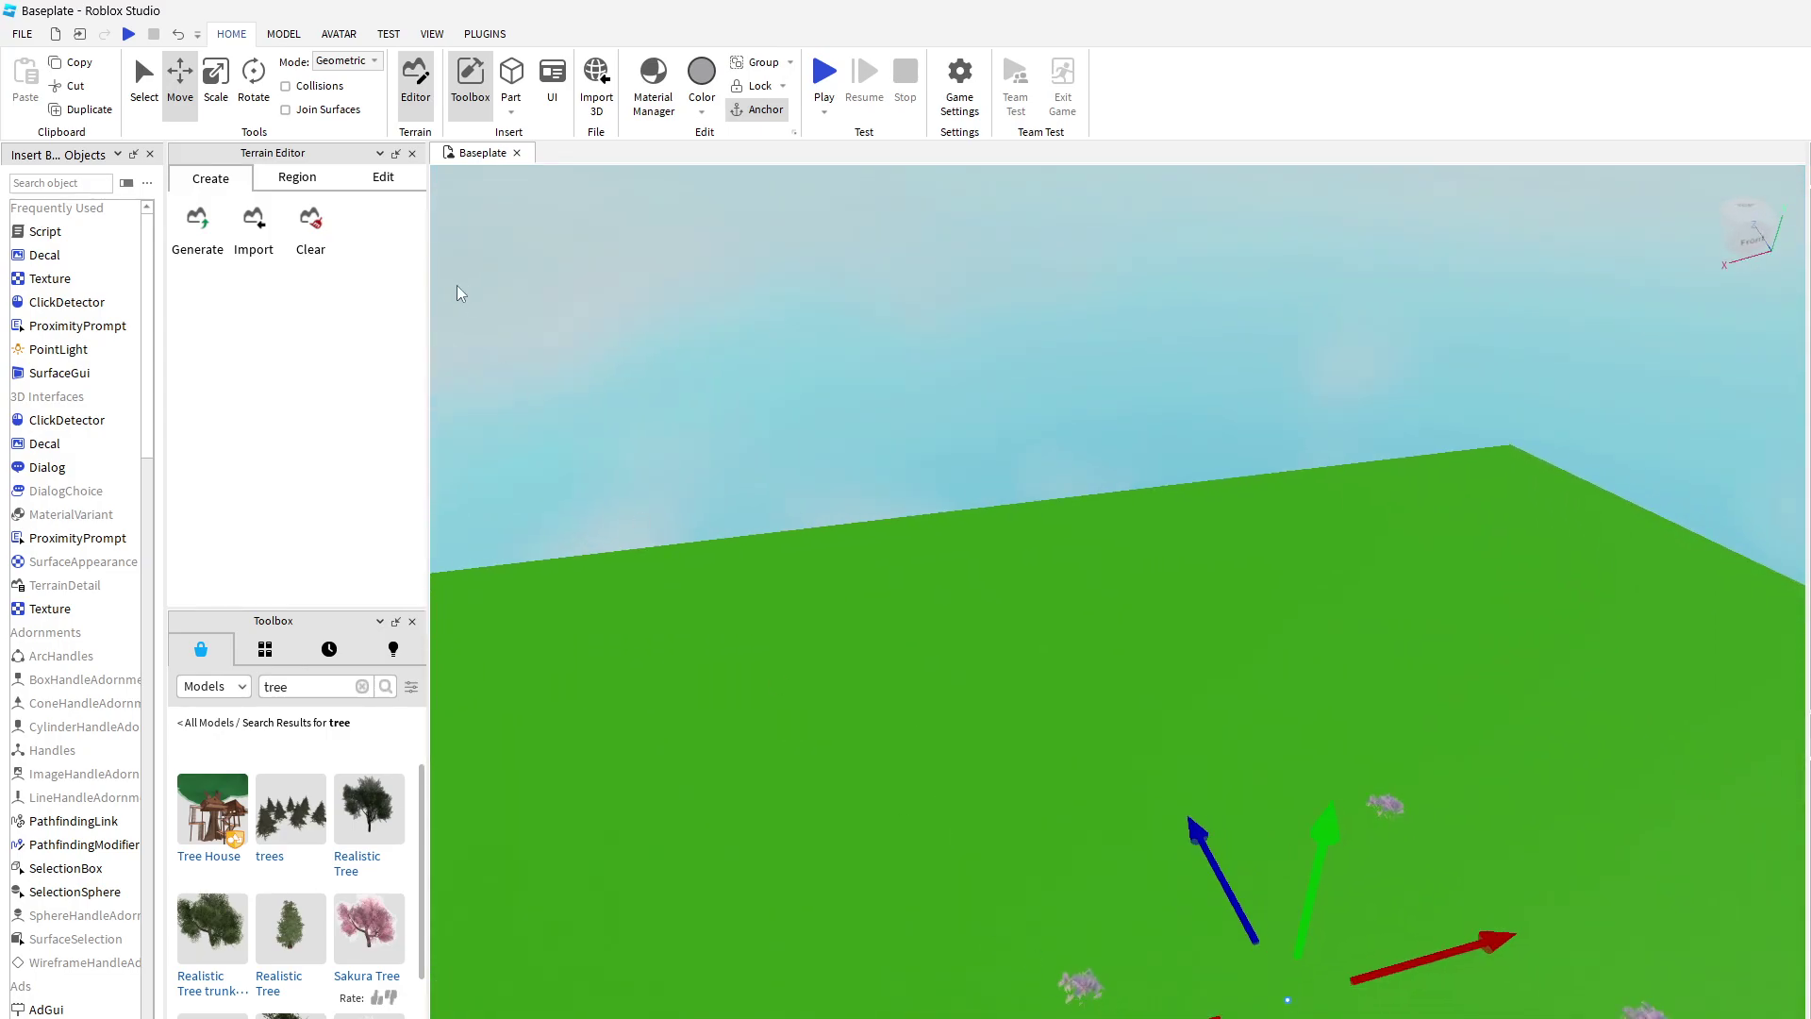
pyautogui.click(154, 105)
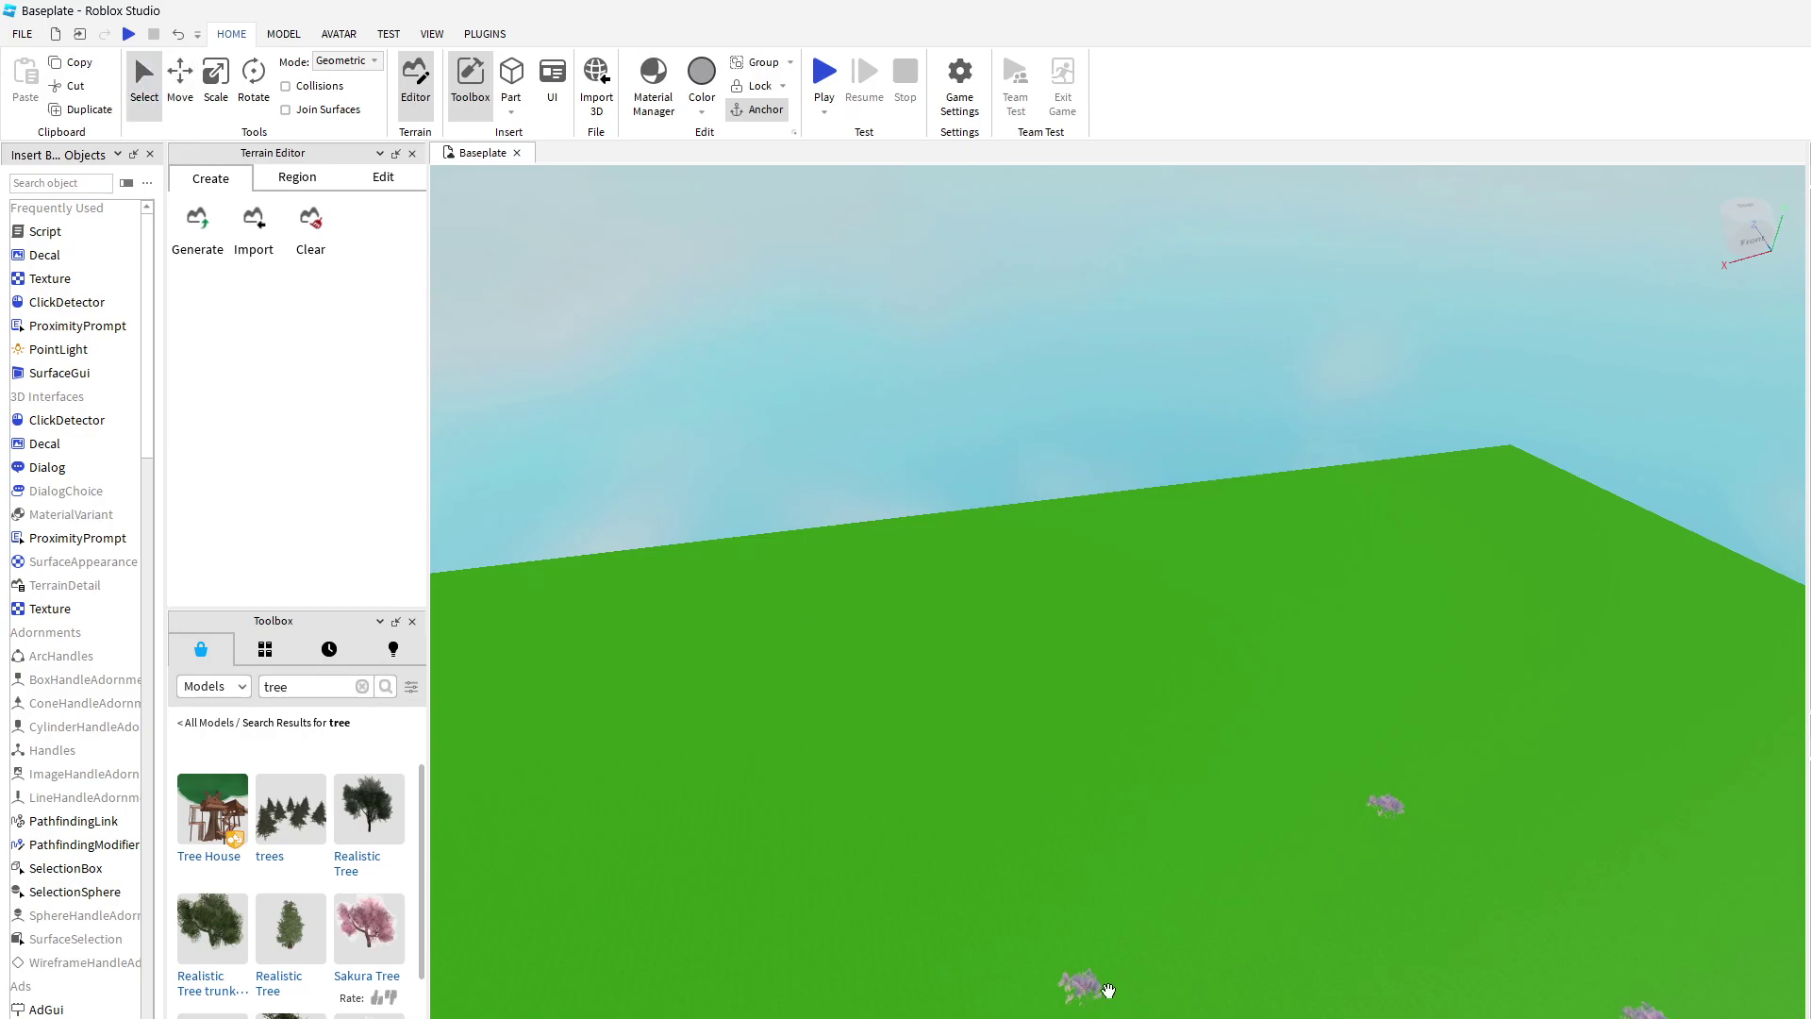
pyautogui.moveTo(1107, 989); pyautogui.dragTo(1169, 985, button='right')
pyautogui.press('w')
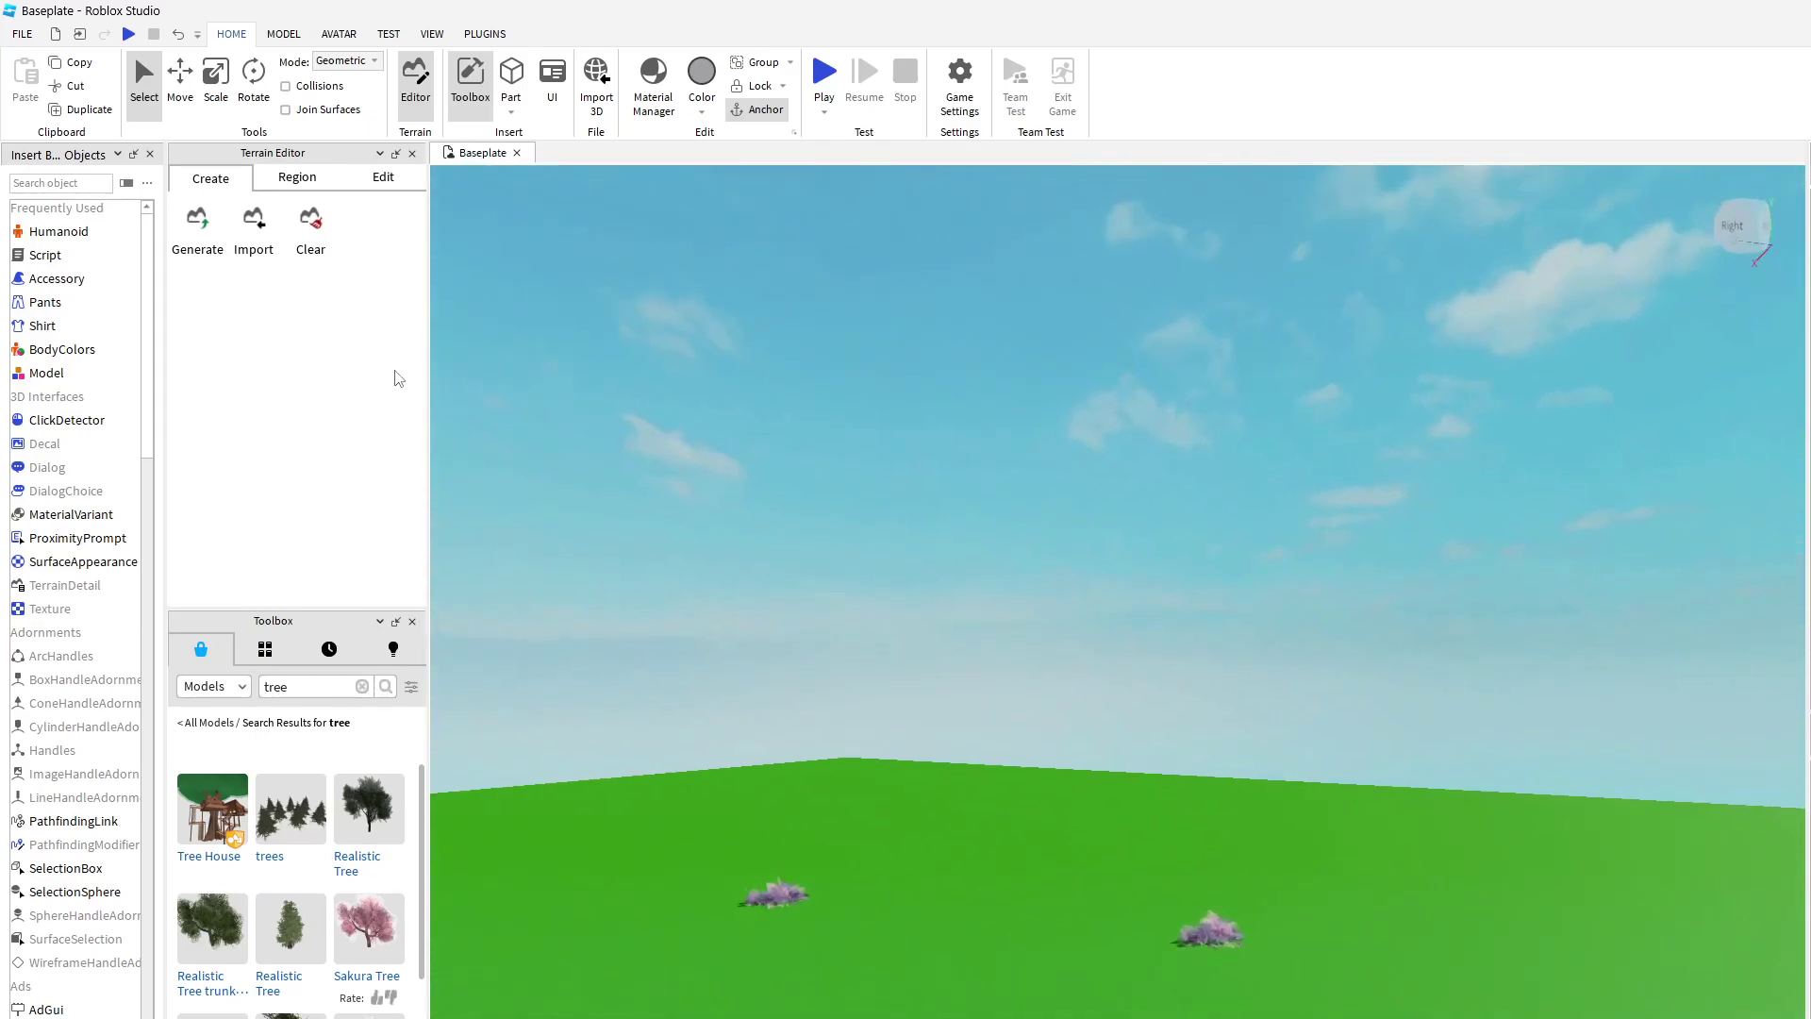
# Step: Lower the grass plate along its green axis to just above the baseplate surface, at the foot of the Sakura trees
pyautogui.click(179, 83)
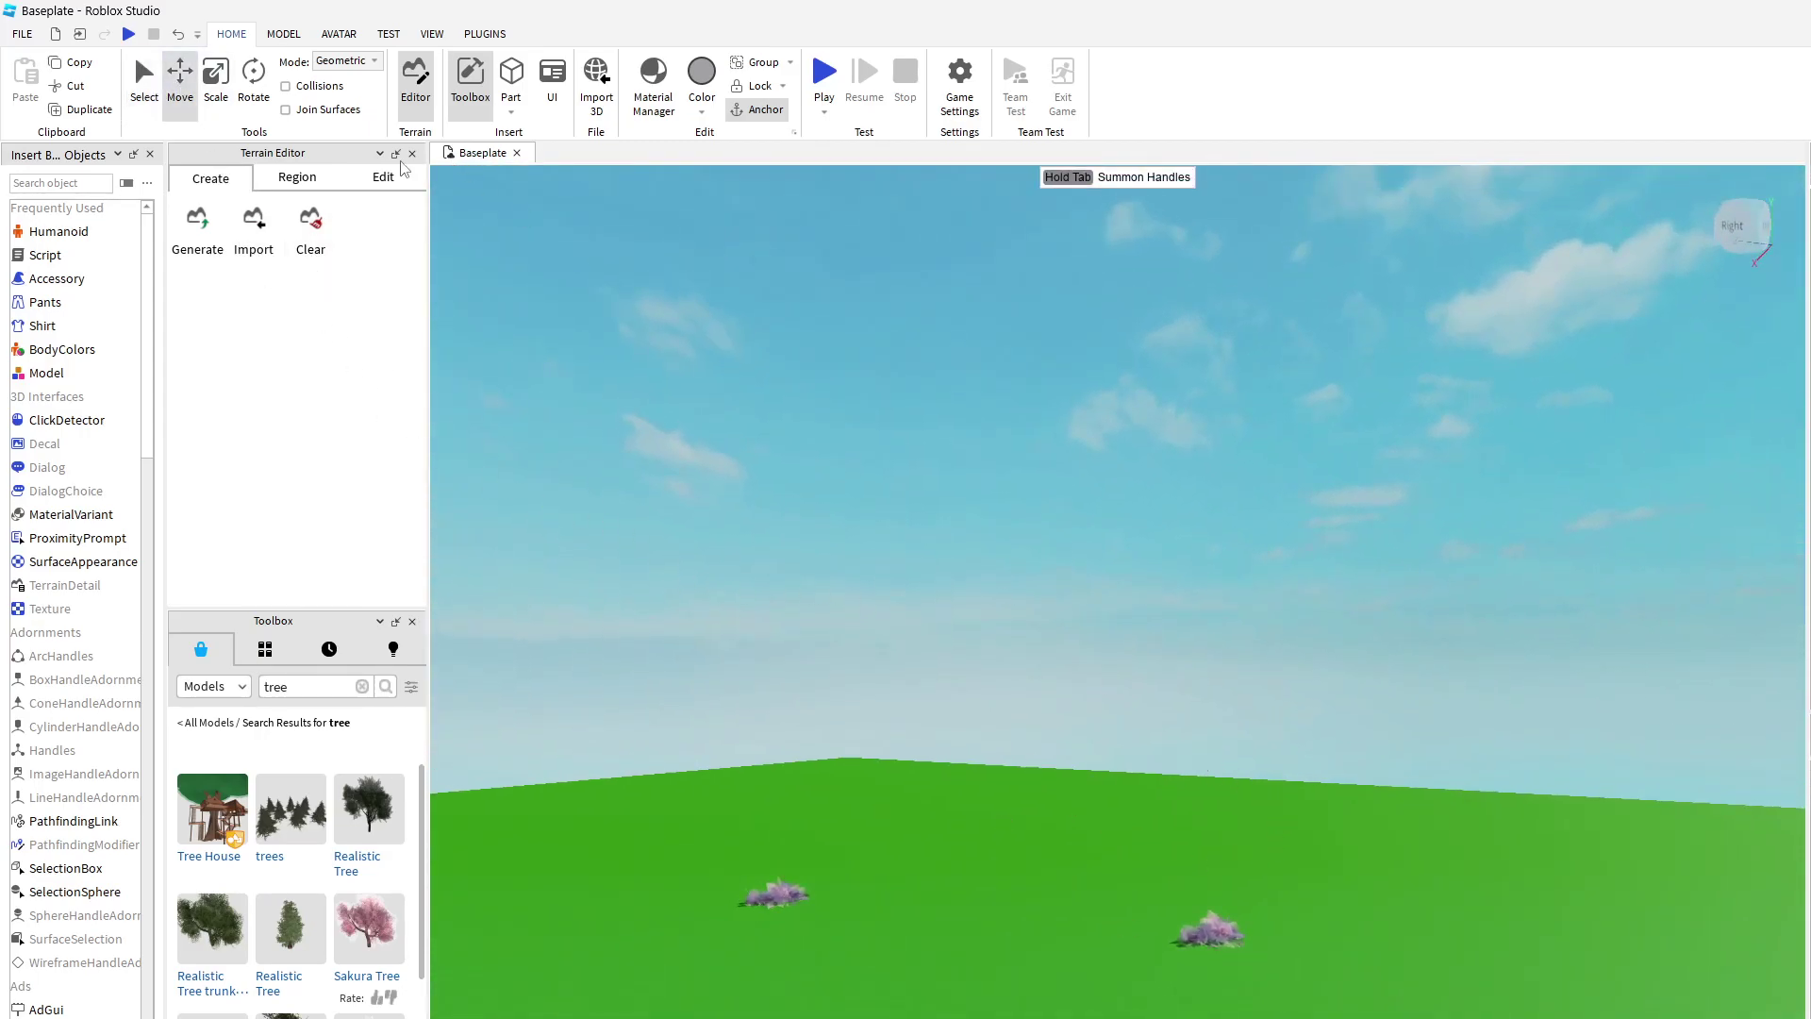
pyautogui.moveTo(938, 547); pyautogui.dragTo(937, 547, button='right')
pyautogui.click(1060, 675)
pyautogui.moveTo(1048, 699); pyautogui.dragTo(1072, 818, button='right')
pyautogui.moveTo(1044, 925); pyautogui.dragTo(1047, 1012)
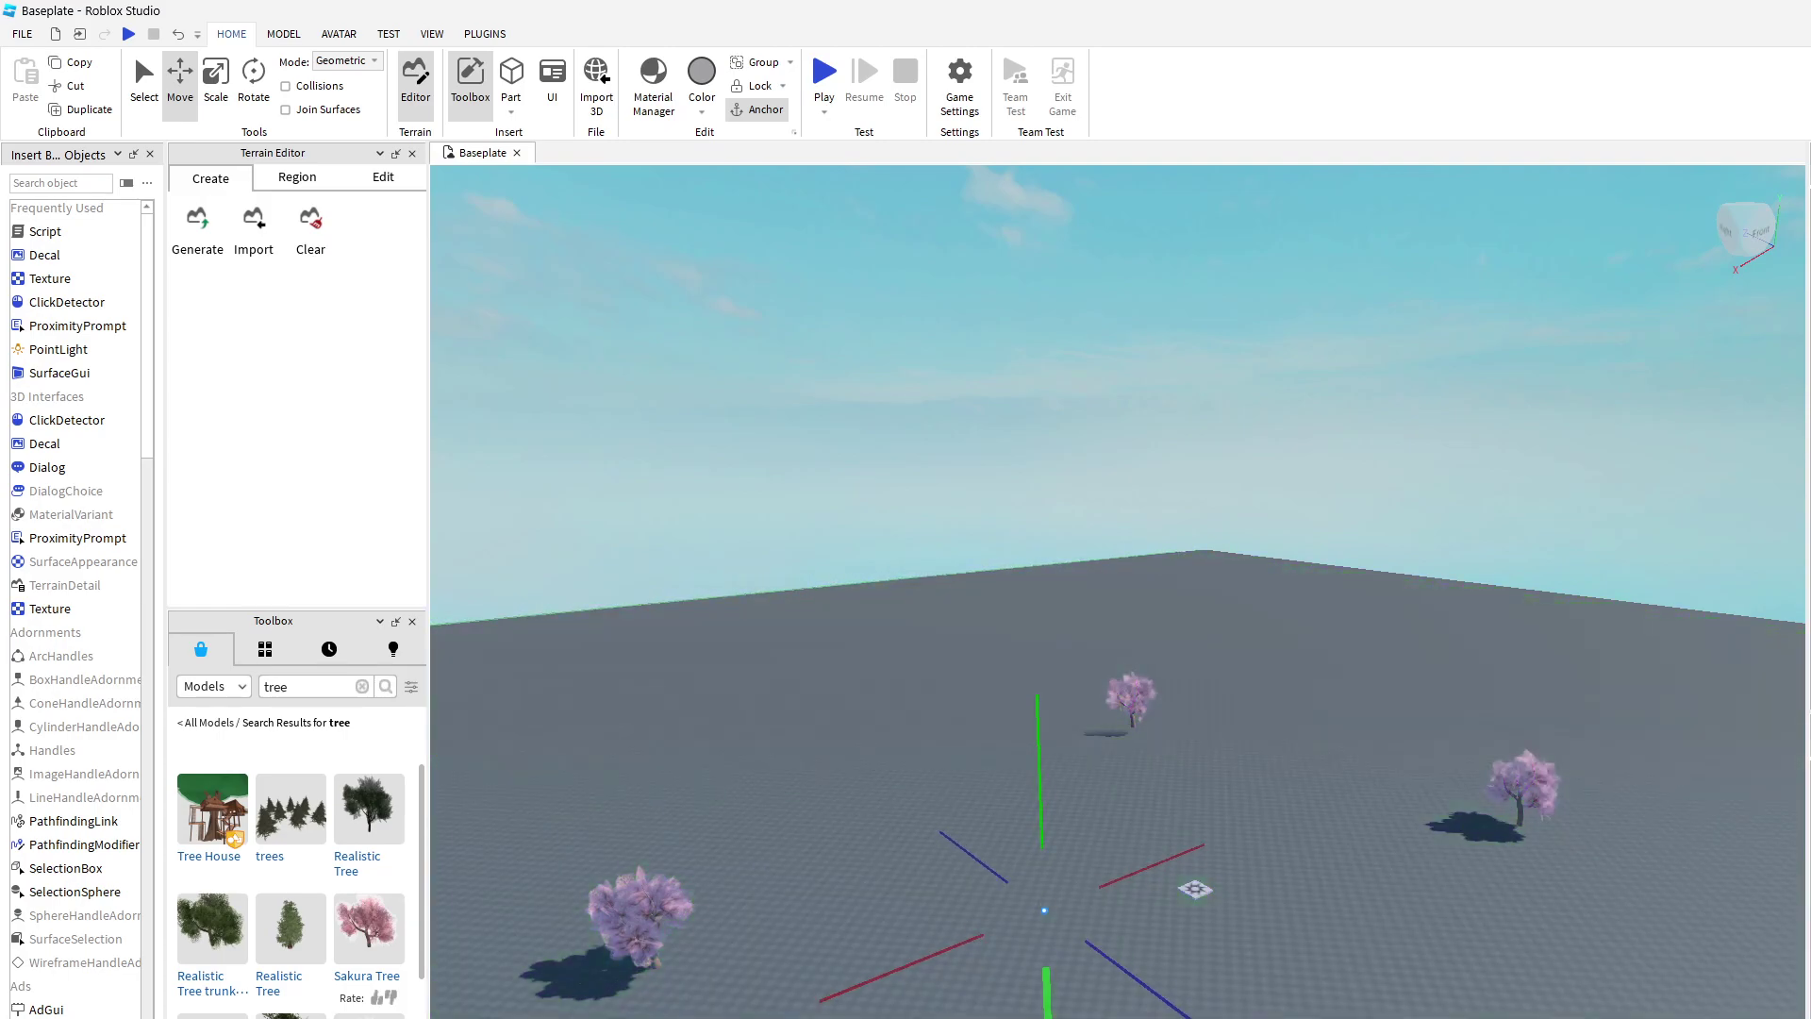
pyautogui.moveTo(1047, 1009); pyautogui.dragTo(1047, 1001)
pyautogui.moveTo(1047, 1001); pyautogui.dragTo(1145, 1018, button='right')
pyautogui.scroll(4, 1179, 1017)
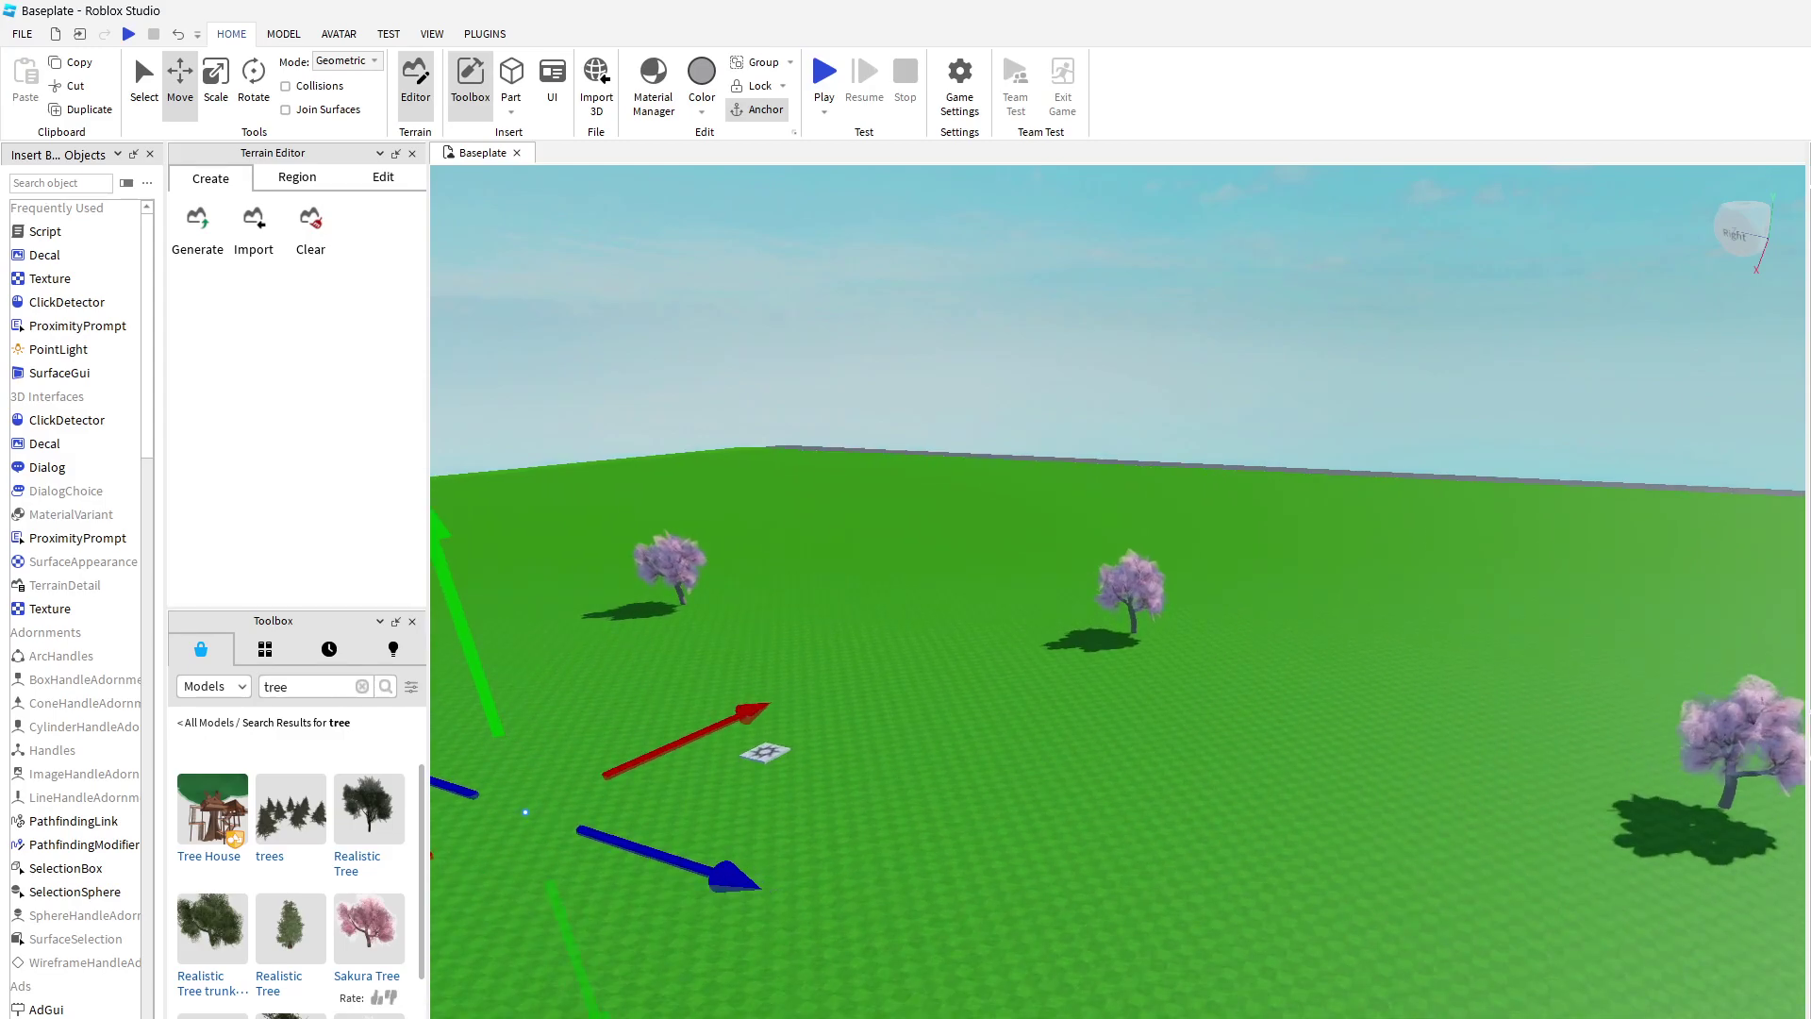
# Step: Slide the grass plate horizontally until its edges cover the exposed strip along the far side of the baseplate
pyautogui.scroll(-3, 1004, 1017)
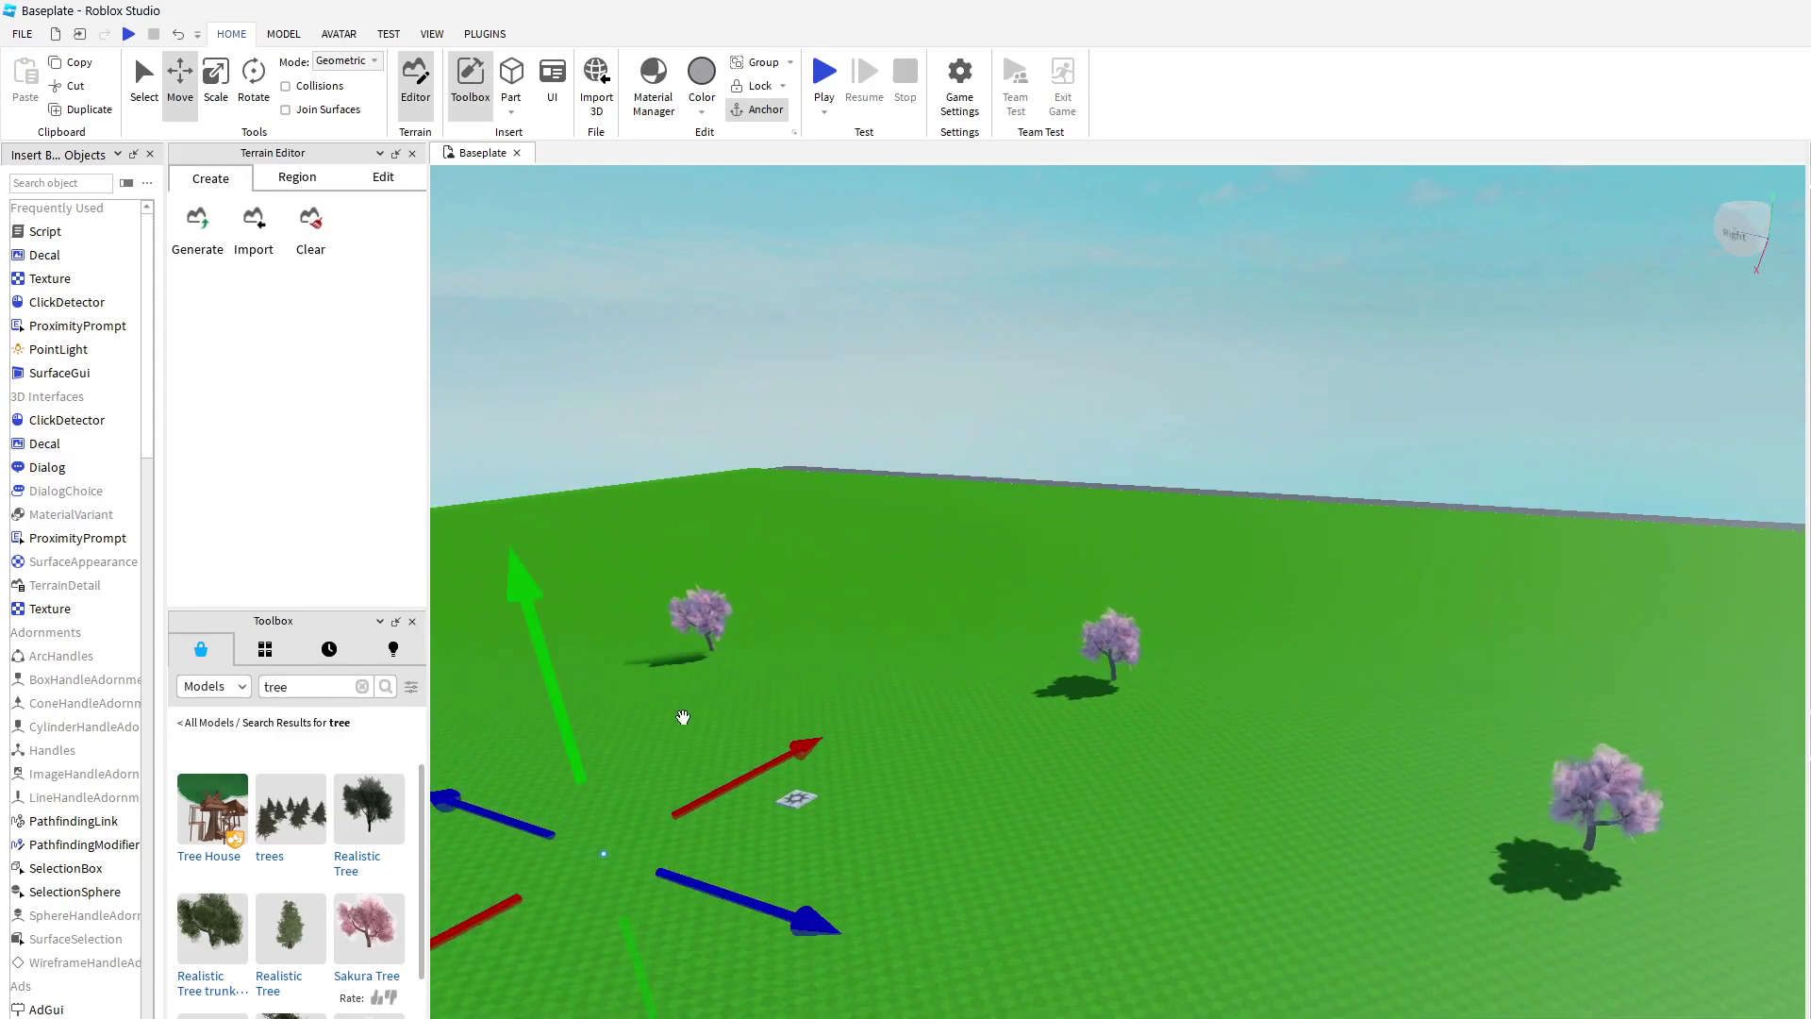
pyautogui.moveTo(683, 717); pyautogui.dragTo(881, 745)
pyautogui.moveTo(911, 842); pyautogui.dragTo(931, 848)
pyautogui.moveTo(799, 921); pyautogui.dragTo(766, 924)
pyautogui.moveTo(901, 935); pyautogui.dragTo(901, 935, button='right')
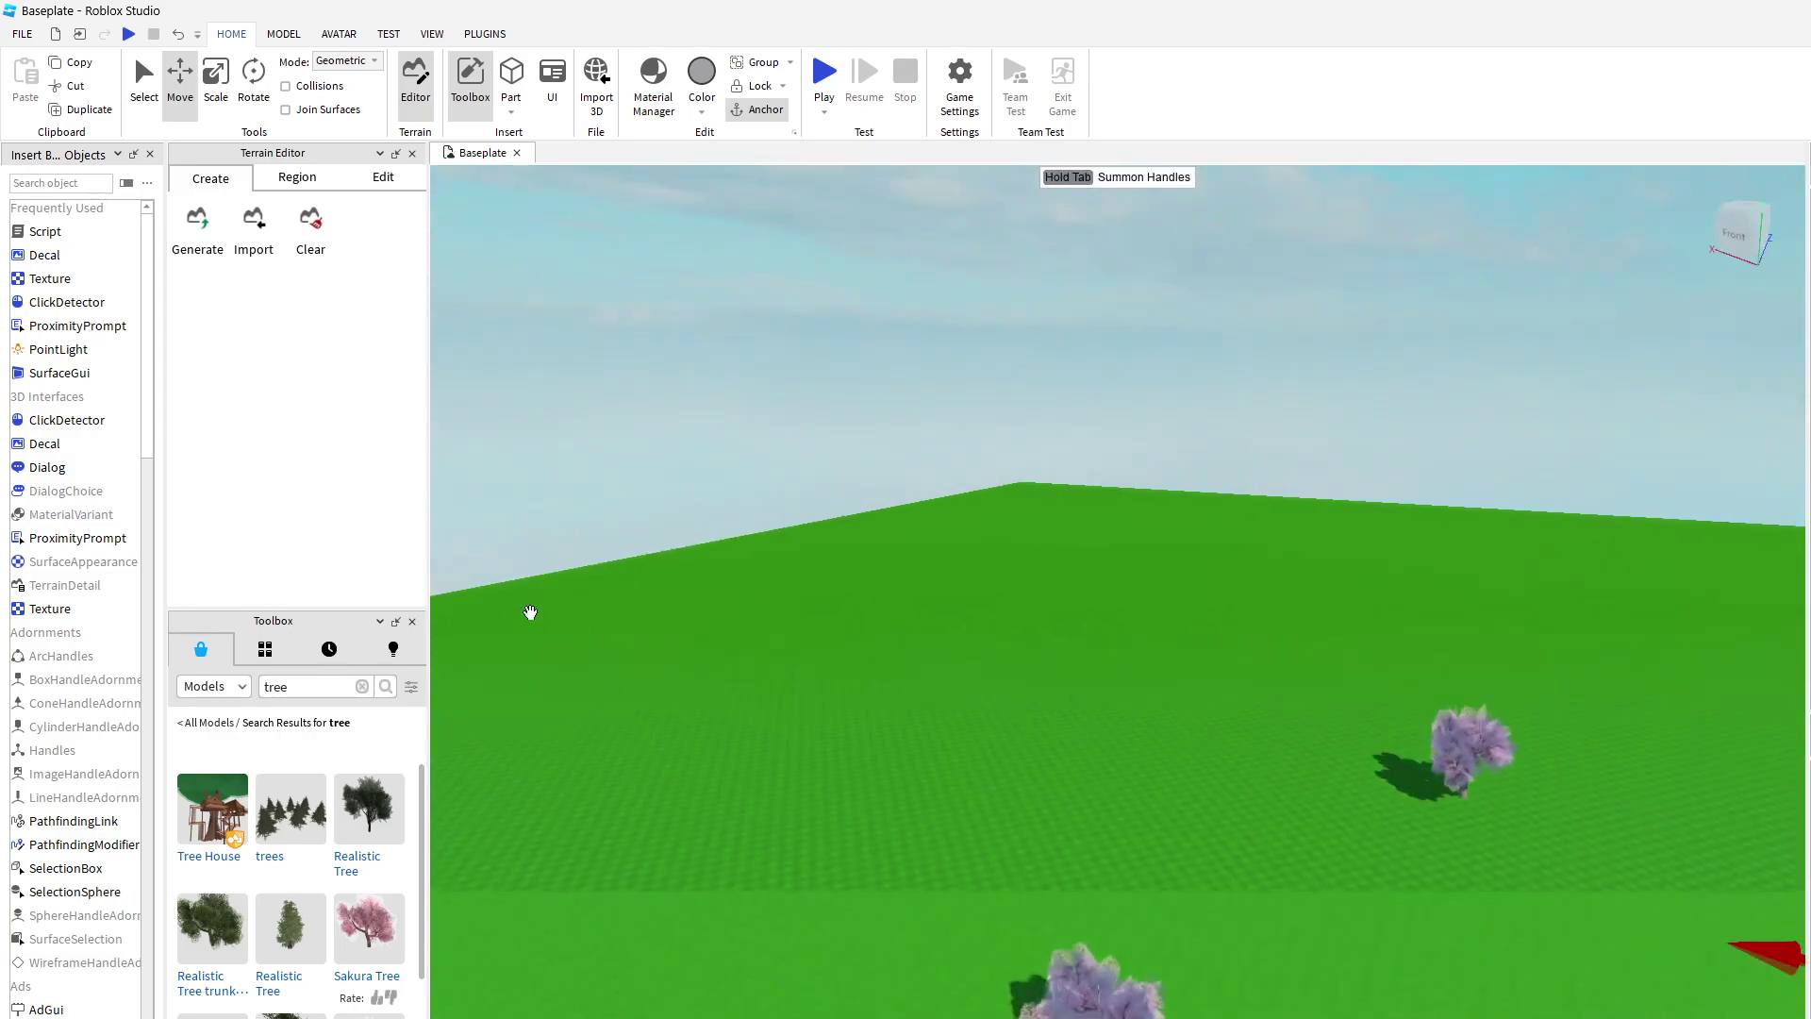
pyautogui.click(192, 93)
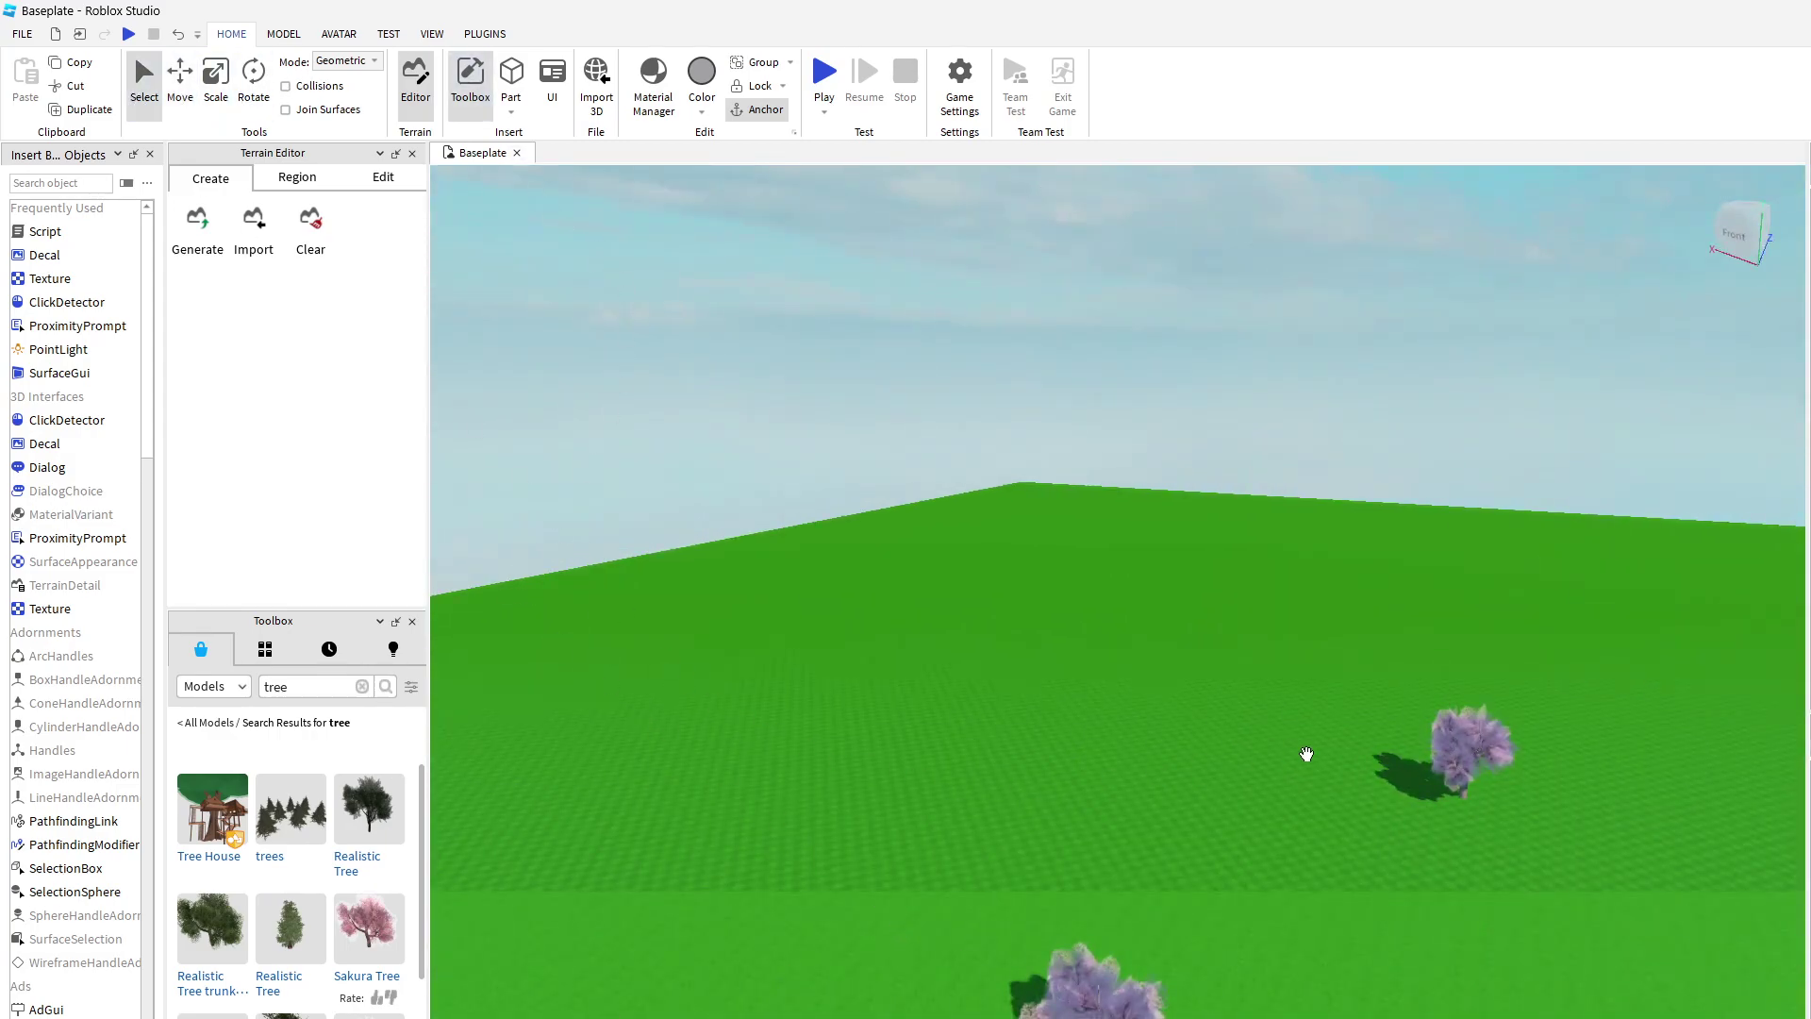
# Step: Reposition a Sakura tree on the open grass in front of the spawn location
pyautogui.moveTo(1319, 754)
pyautogui.mouseDown(button='right')
pyautogui.moveTo(1350, 760)
pyautogui.moveTo(1301, 752)
pyautogui.mouseUp(button='right')
pyautogui.scroll(2, 1292, 688)
pyautogui.scroll(4, 1320, 679)
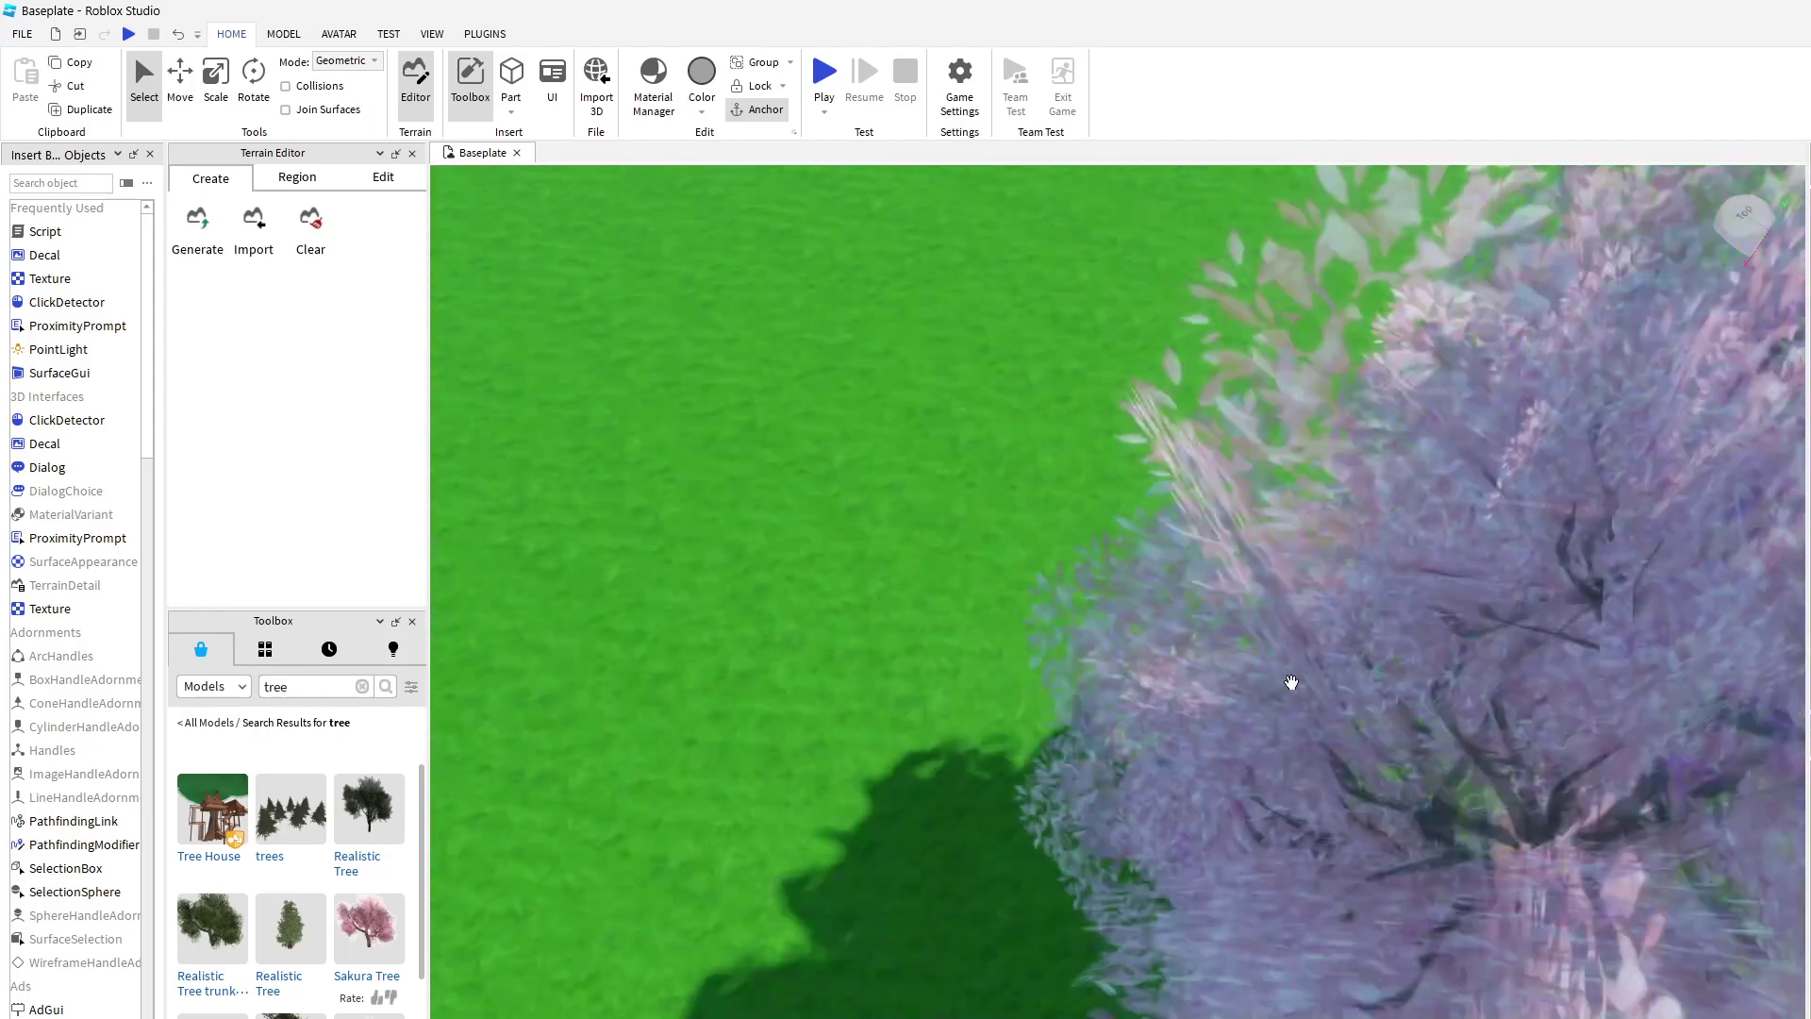
pyautogui.scroll(-7, 1055, 696)
pyautogui.moveTo(1293, 687); pyautogui.dragTo(1293, 801)
pyautogui.moveTo(542, 611); pyautogui.dragTo(983, 405)
pyautogui.moveTo(890, 765); pyautogui.dragTo(886, 769, button='right')
pyautogui.moveTo(817, 877); pyautogui.dragTo(1304, 960)
# Step: Lower the grass plate slightly with the Move tool so the spawn location sits above it
pyautogui.click(751, 822)
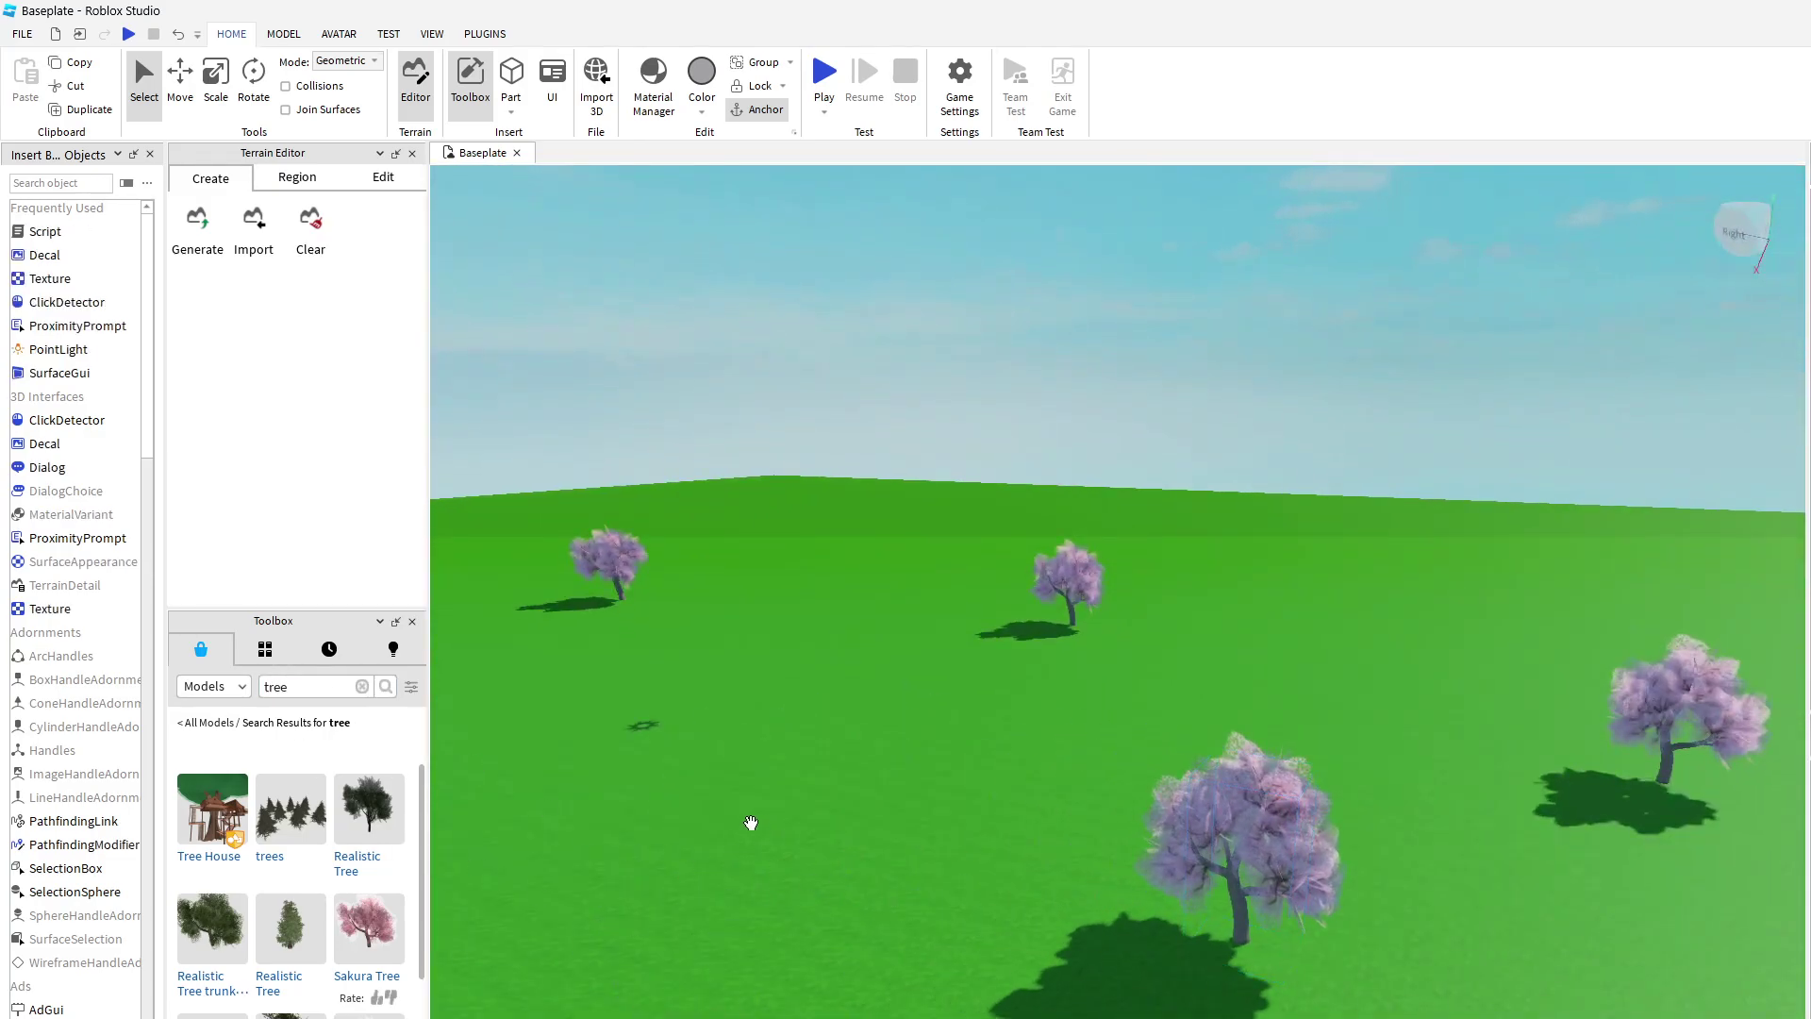
pyautogui.click(183, 96)
pyautogui.moveTo(633, 913); pyautogui.dragTo(637, 918)
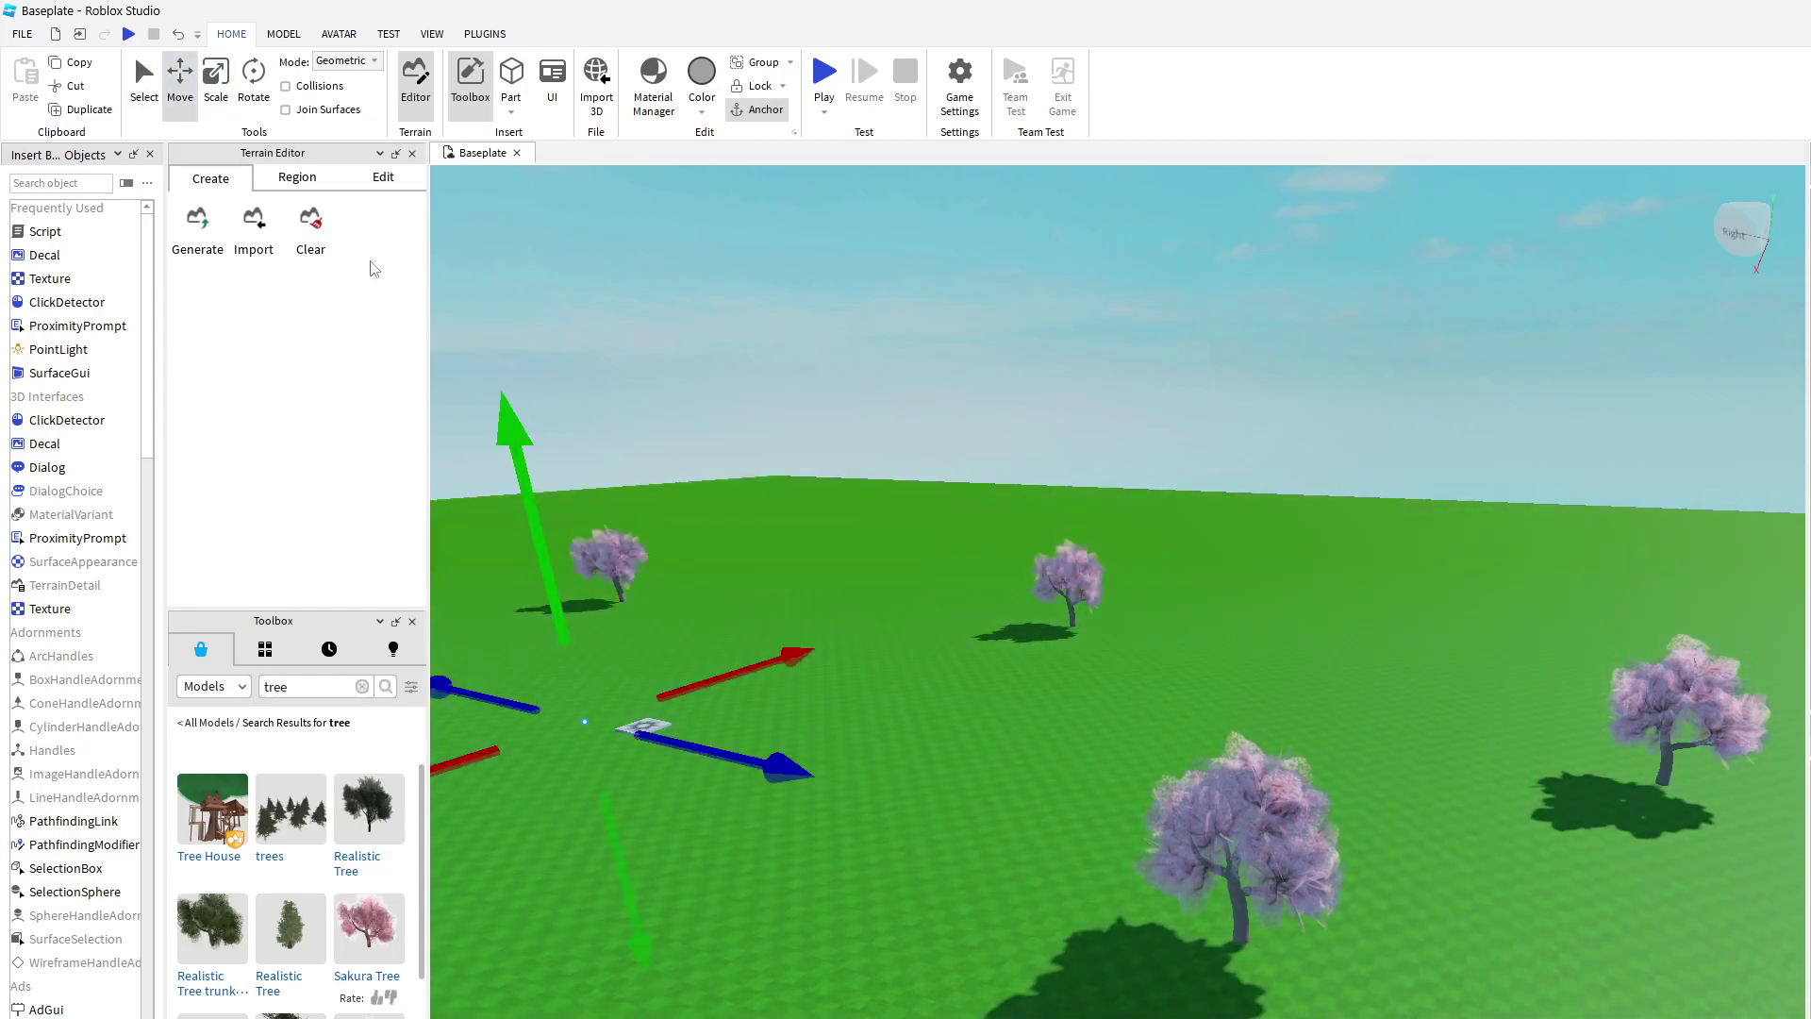
# Step: Move the foreground Sakura tree back into the gap between the middle tree and the outermost tree
pyautogui.click(147, 95)
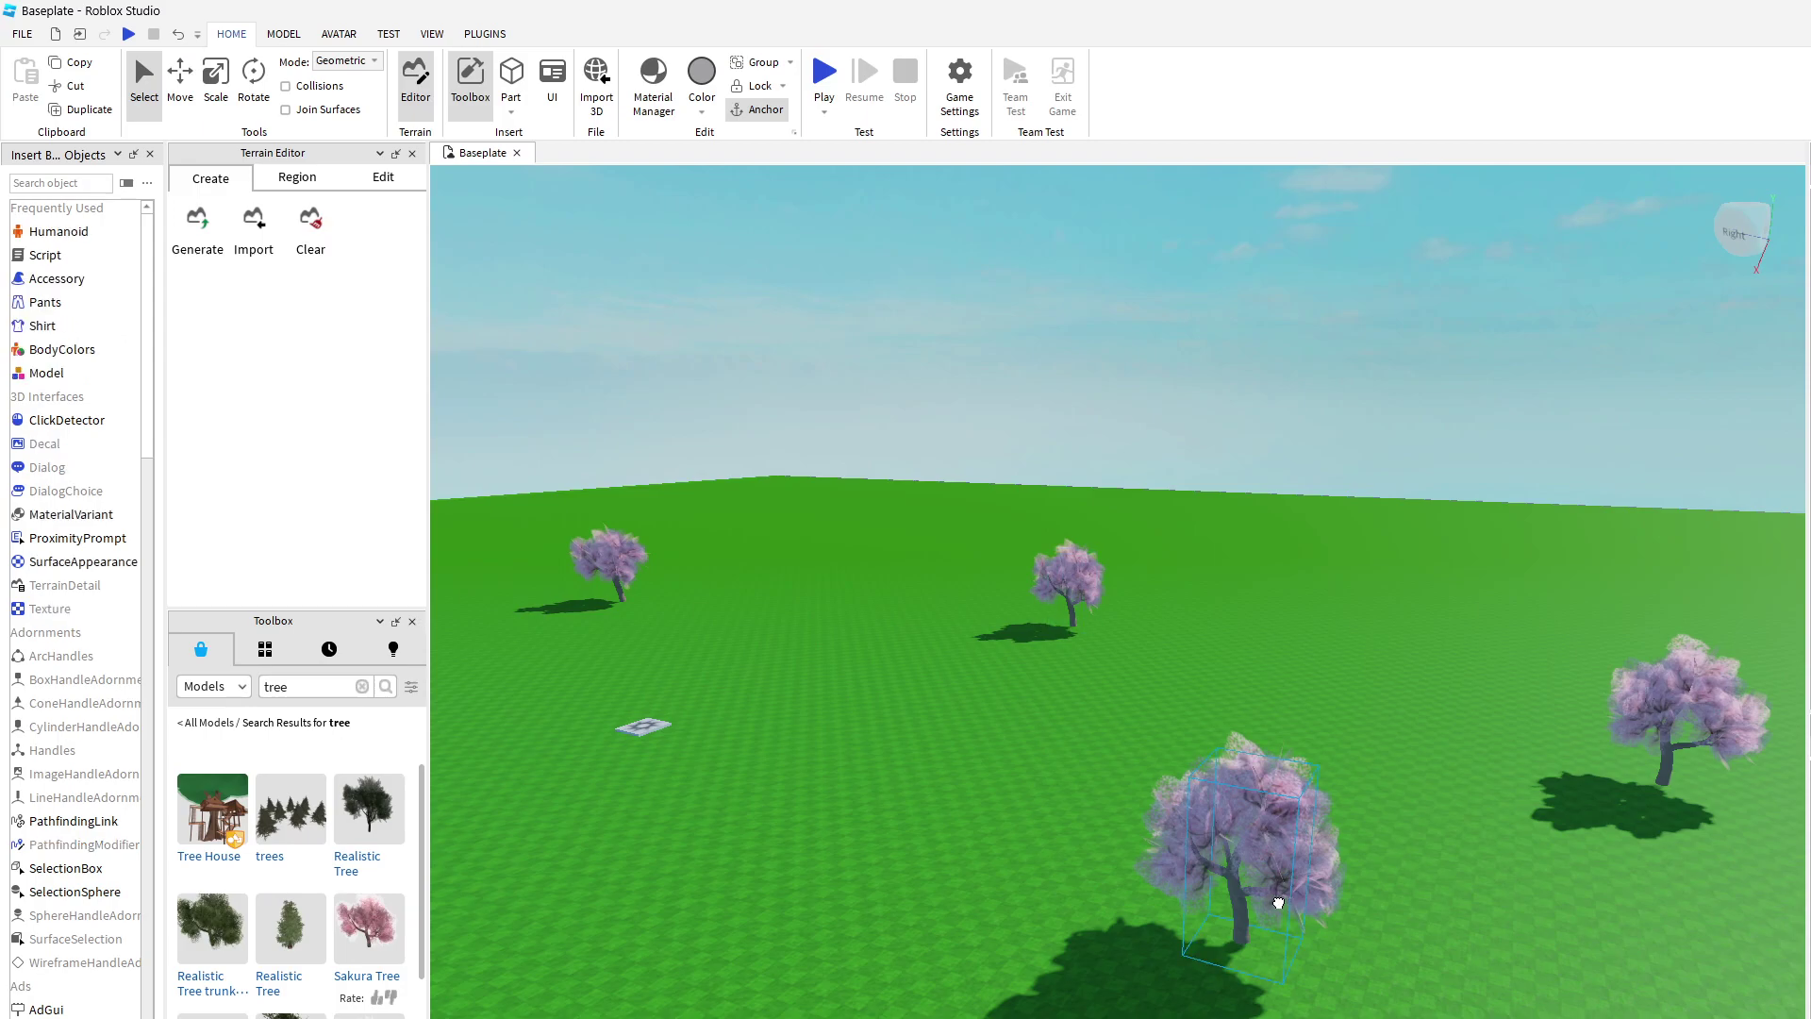
pyautogui.moveTo(1289, 908); pyautogui.dragTo(1431, 689)
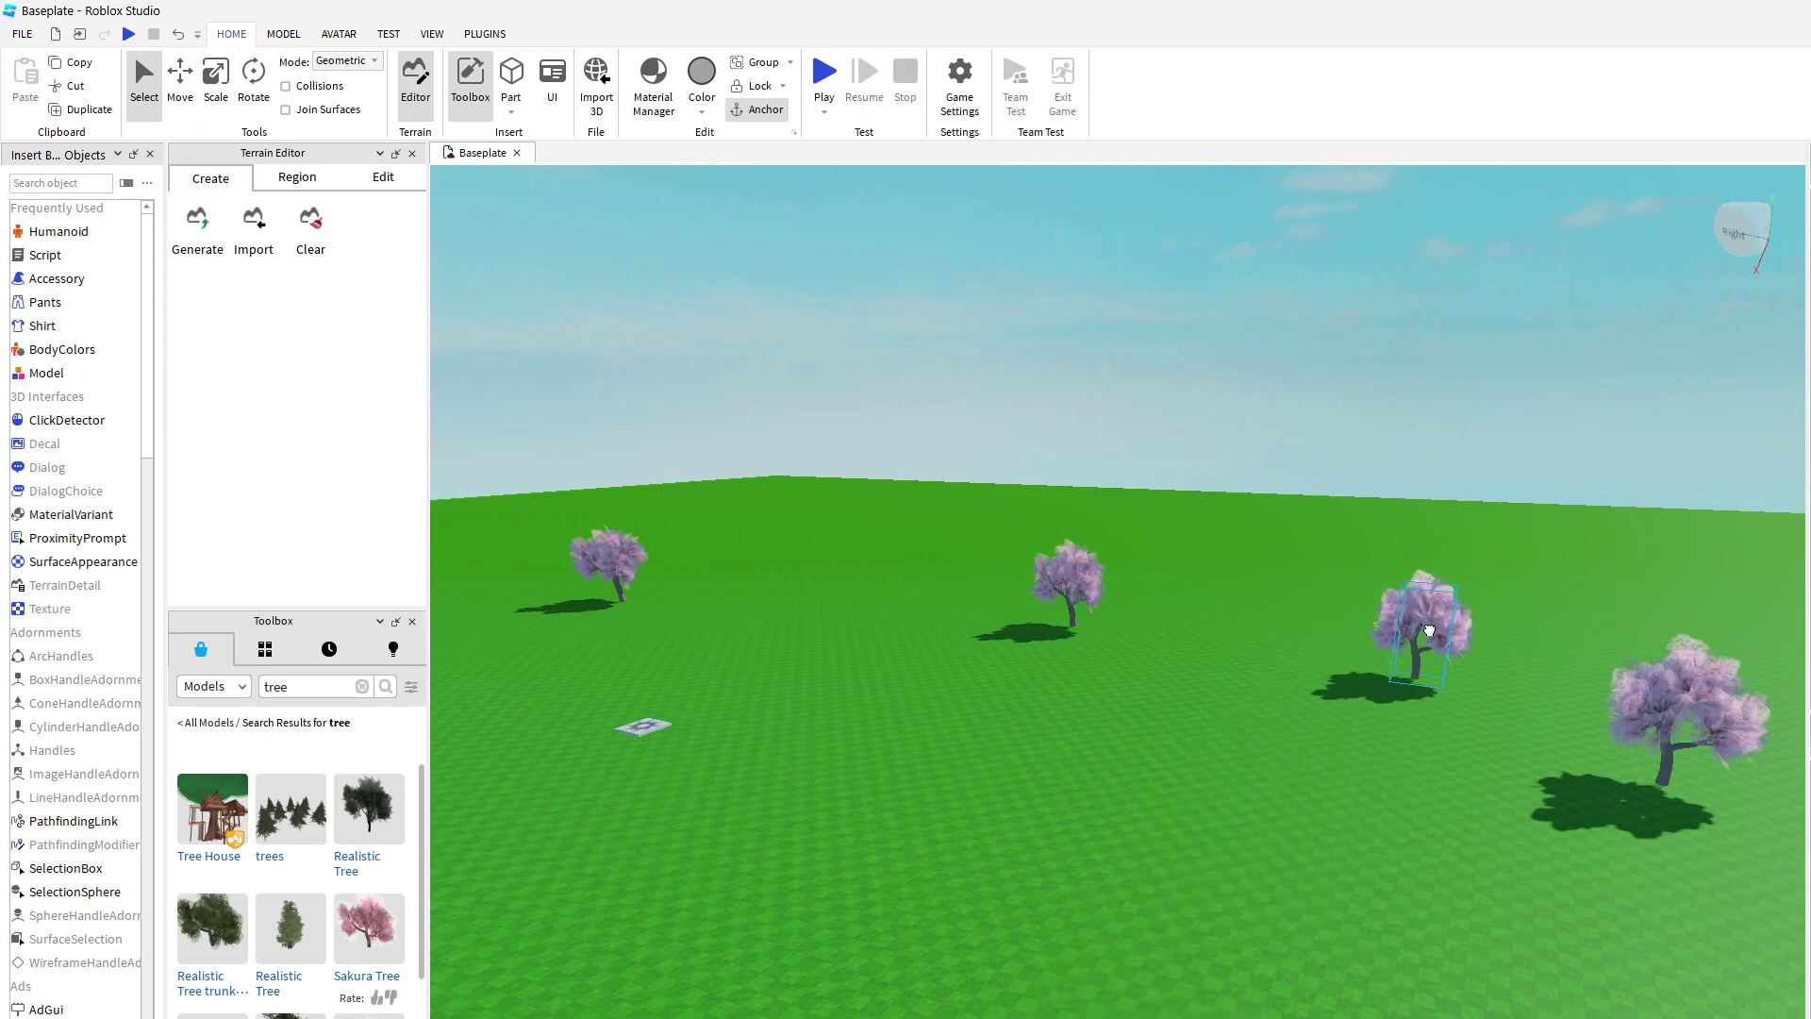
pyautogui.moveTo(1311, 811); pyautogui.dragTo(1650, 896)
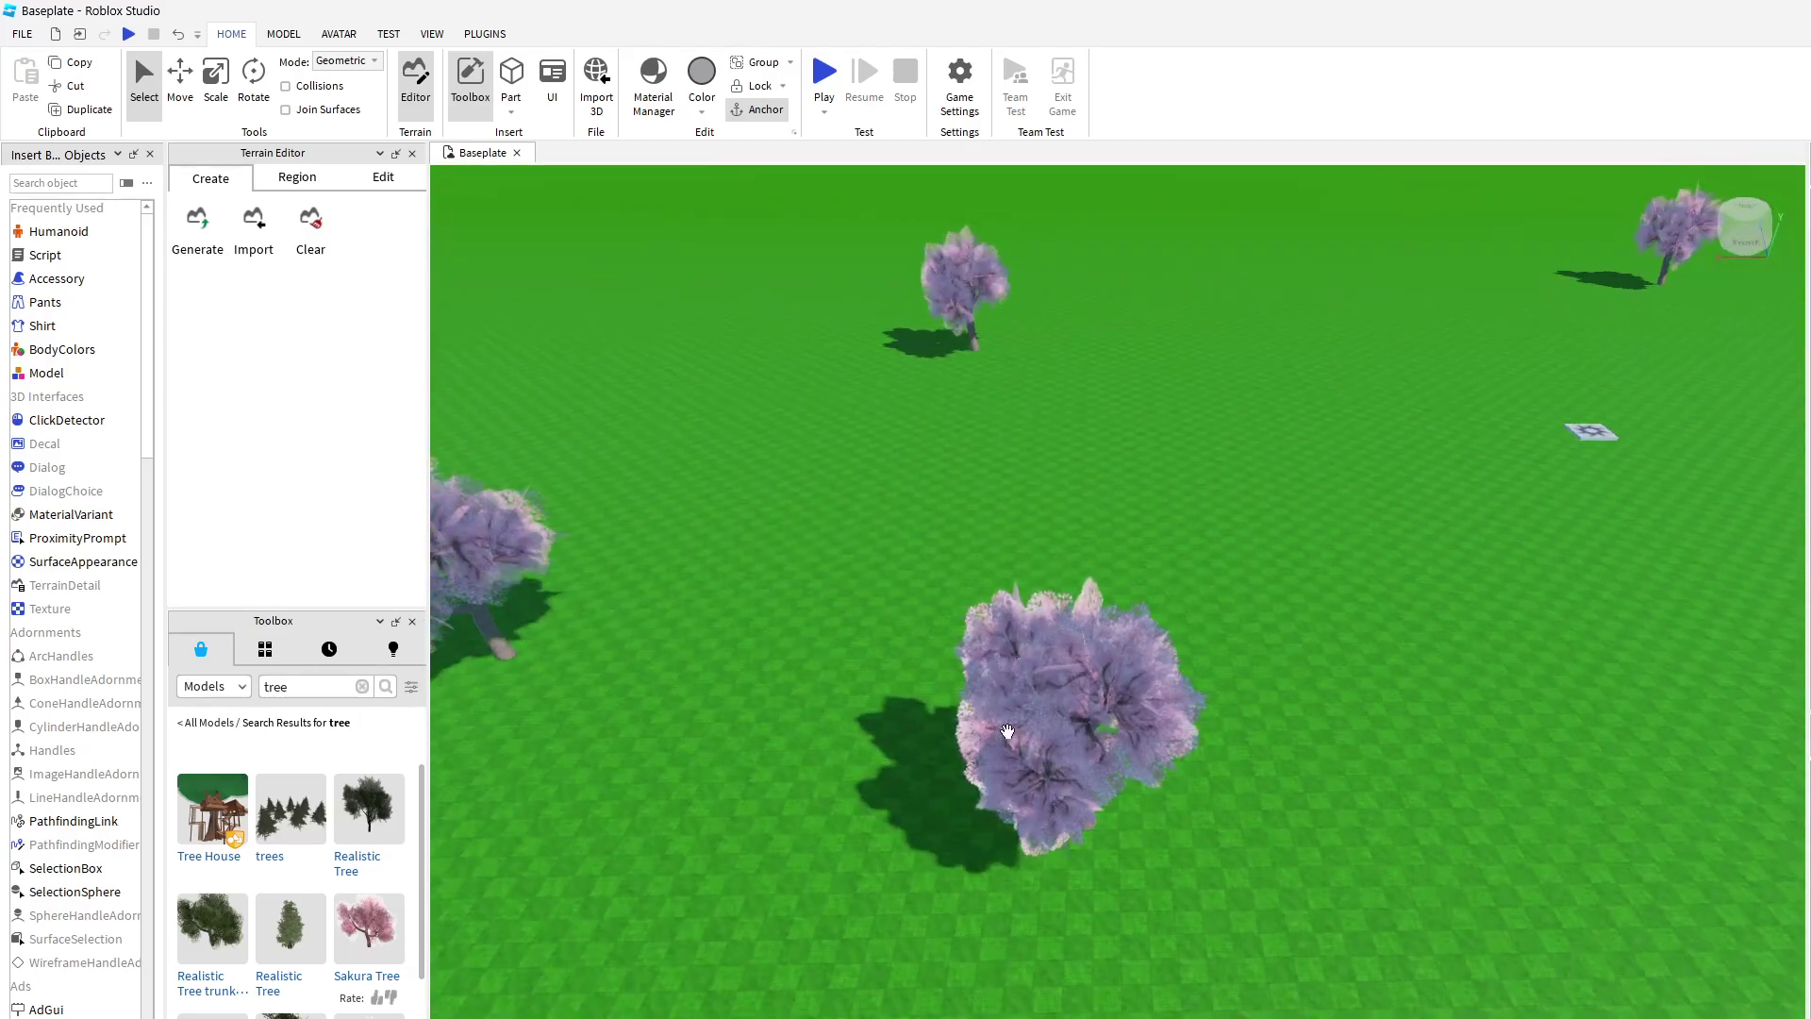
# Step: Make two copies of the foreground Sakura tree, placing one just behind it and one farther back towards the spawn location
pyautogui.hotkey('ctrl', 'd')
pyautogui.moveTo(1007, 731); pyautogui.dragTo(858, 647)
pyautogui.moveTo(1200, 775); pyautogui.dragTo(1168, 755, button='right')
pyautogui.rightClick(1169, 753)
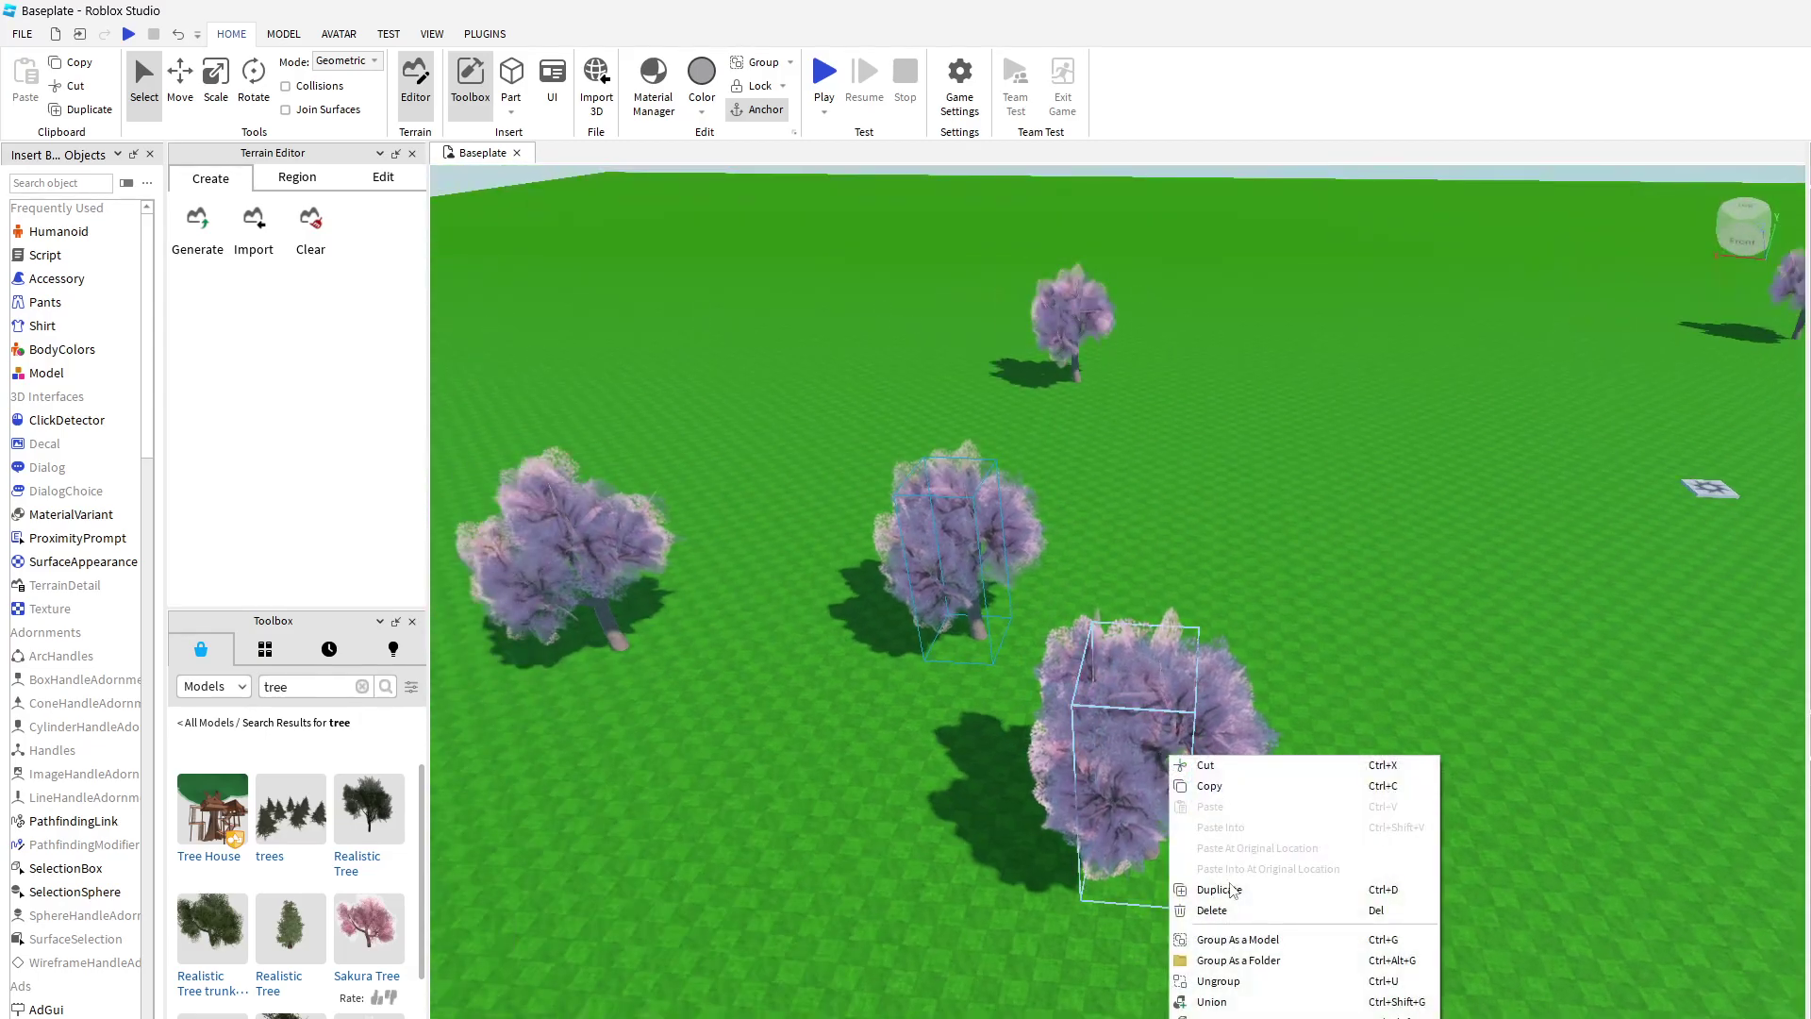
pyautogui.click(1187, 791)
pyautogui.hotkey('ctrl', 'v')
pyautogui.moveTo(1203, 542); pyautogui.dragTo(1309, 400)
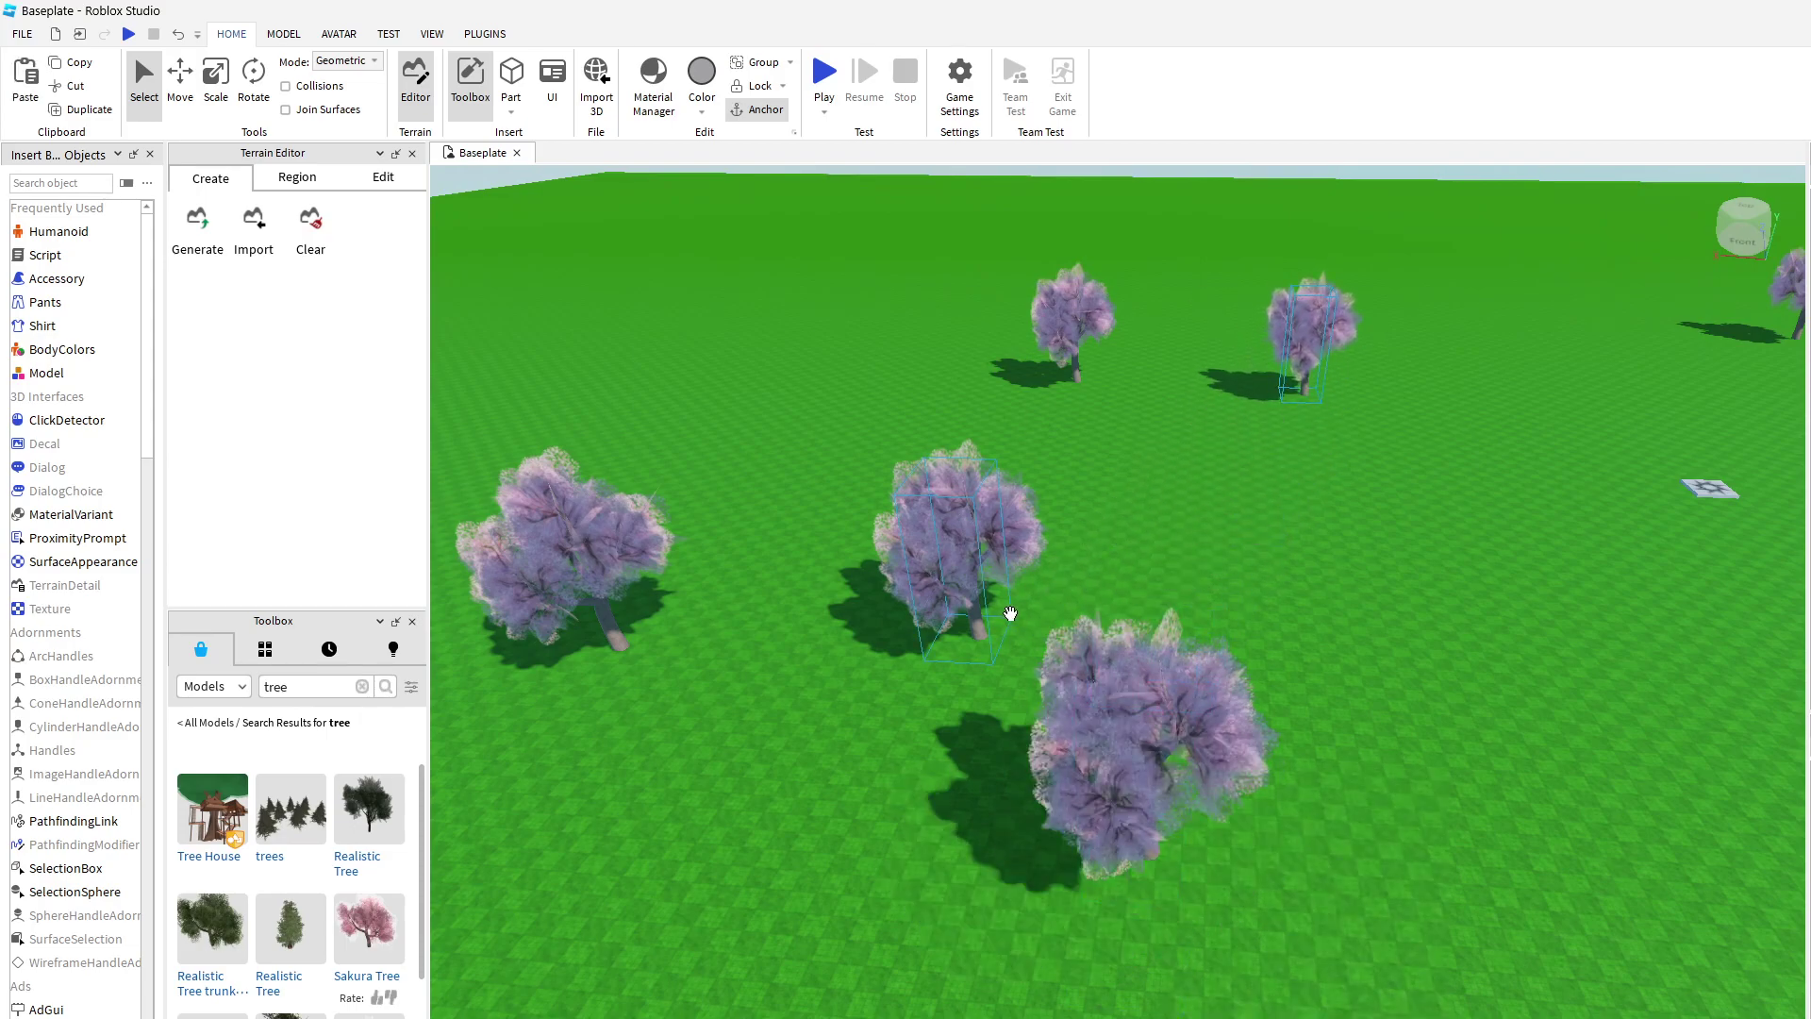
# Step: Spread the two new Sakura copies and the tree between them farther back across the grass
pyautogui.moveTo(996, 568); pyautogui.dragTo(725, 309)
pyautogui.moveTo(1285, 386); pyautogui.dragTo(1412, 276)
pyautogui.moveTo(1089, 342); pyautogui.dragTo(1092, 233)
# Step: Delete the Sakura tree in the middle of the back row and the one in the foreground
pyautogui.click(215, 81)
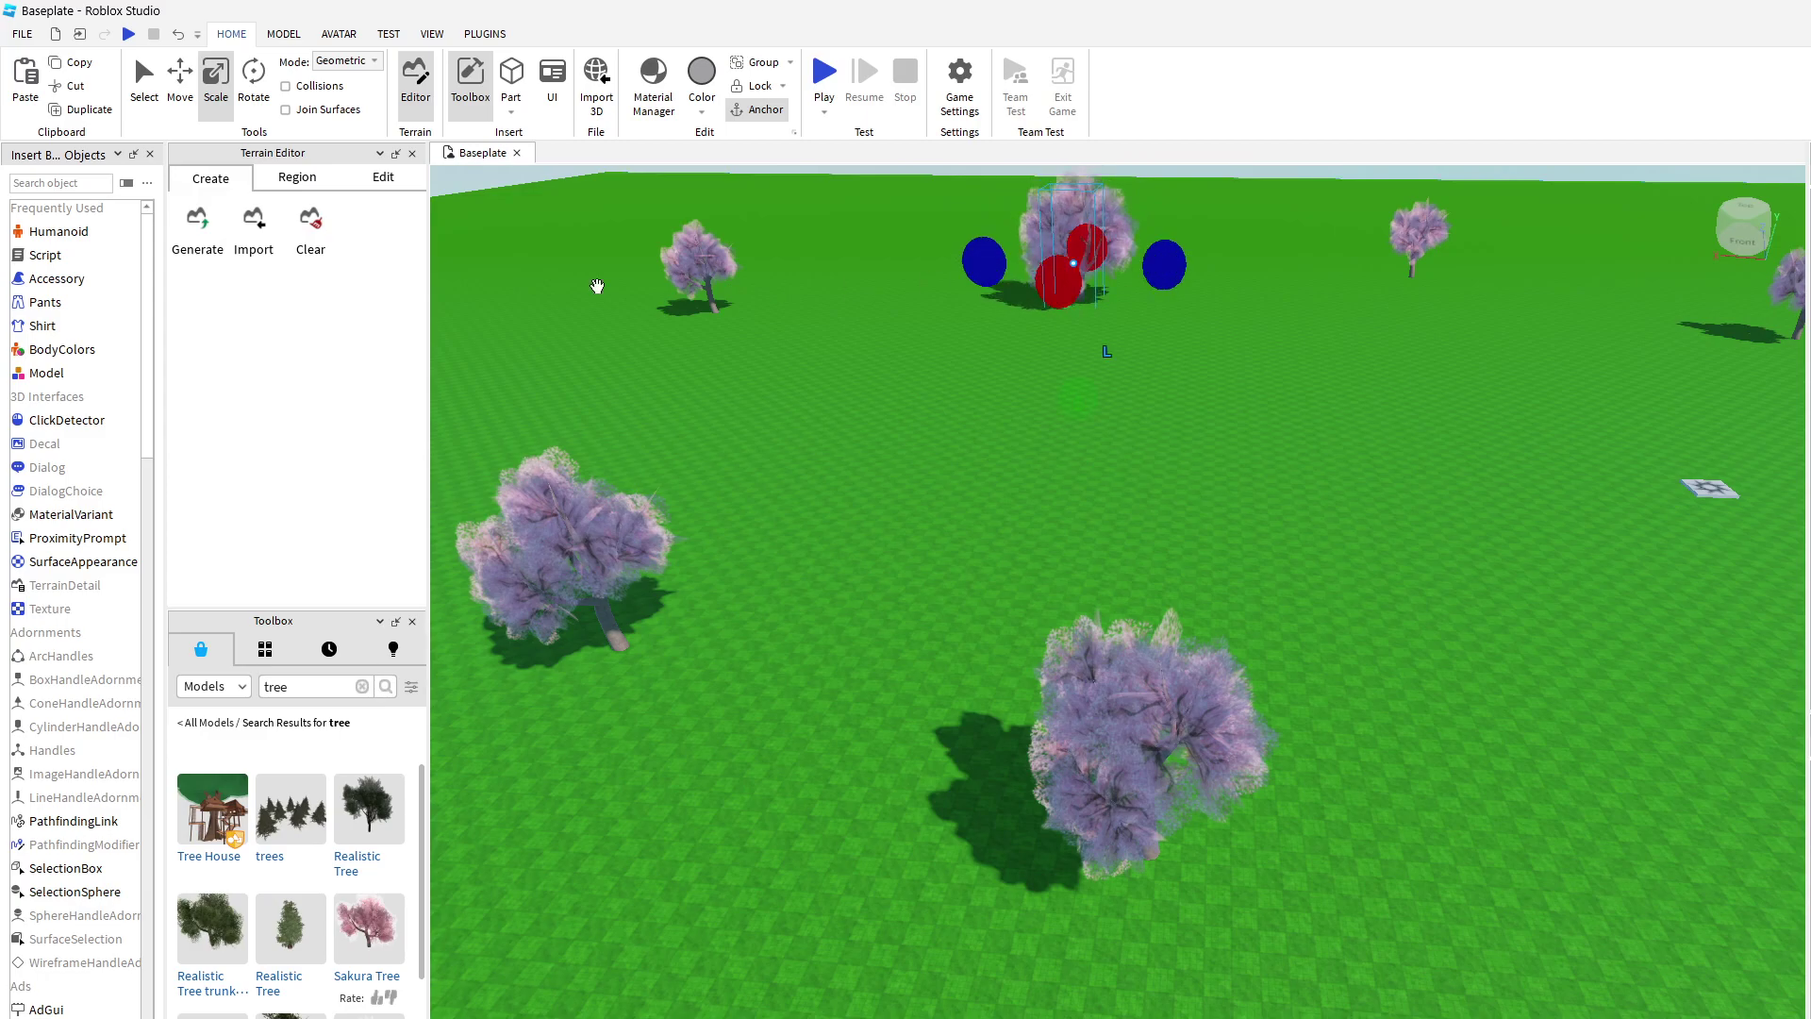
pyautogui.click(141, 83)
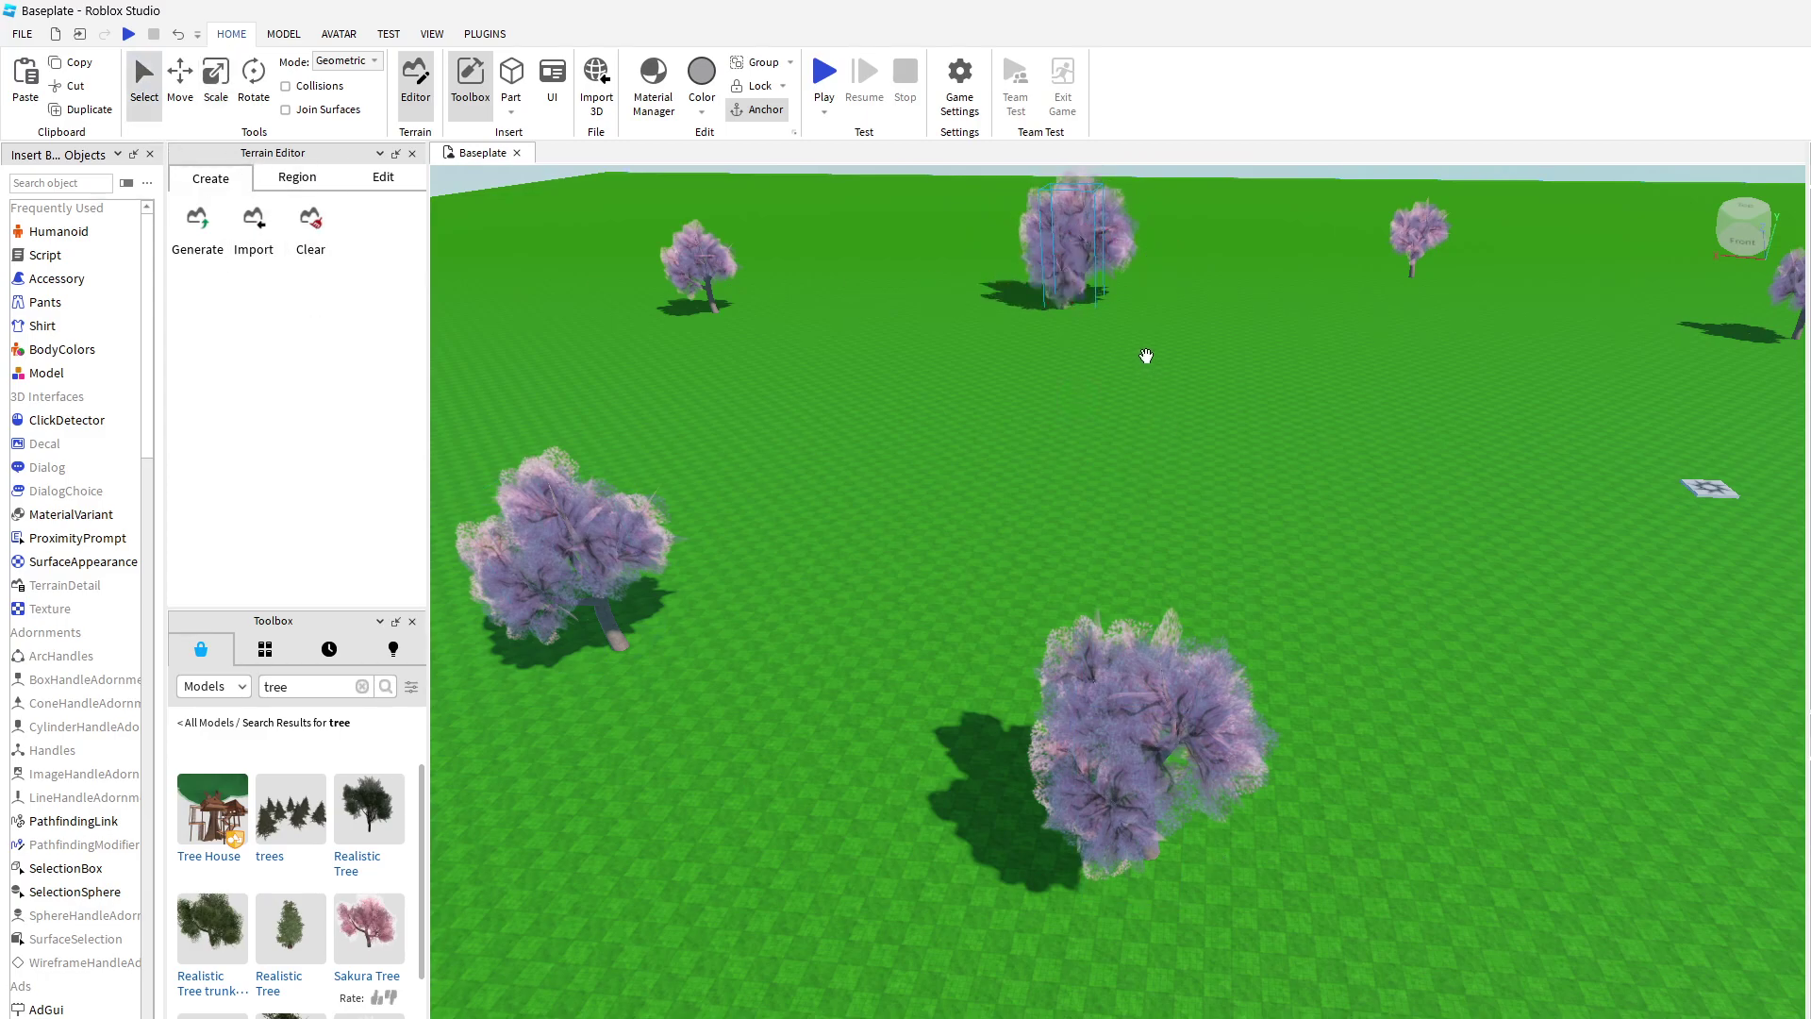
pyautogui.rightClick(1071, 241)
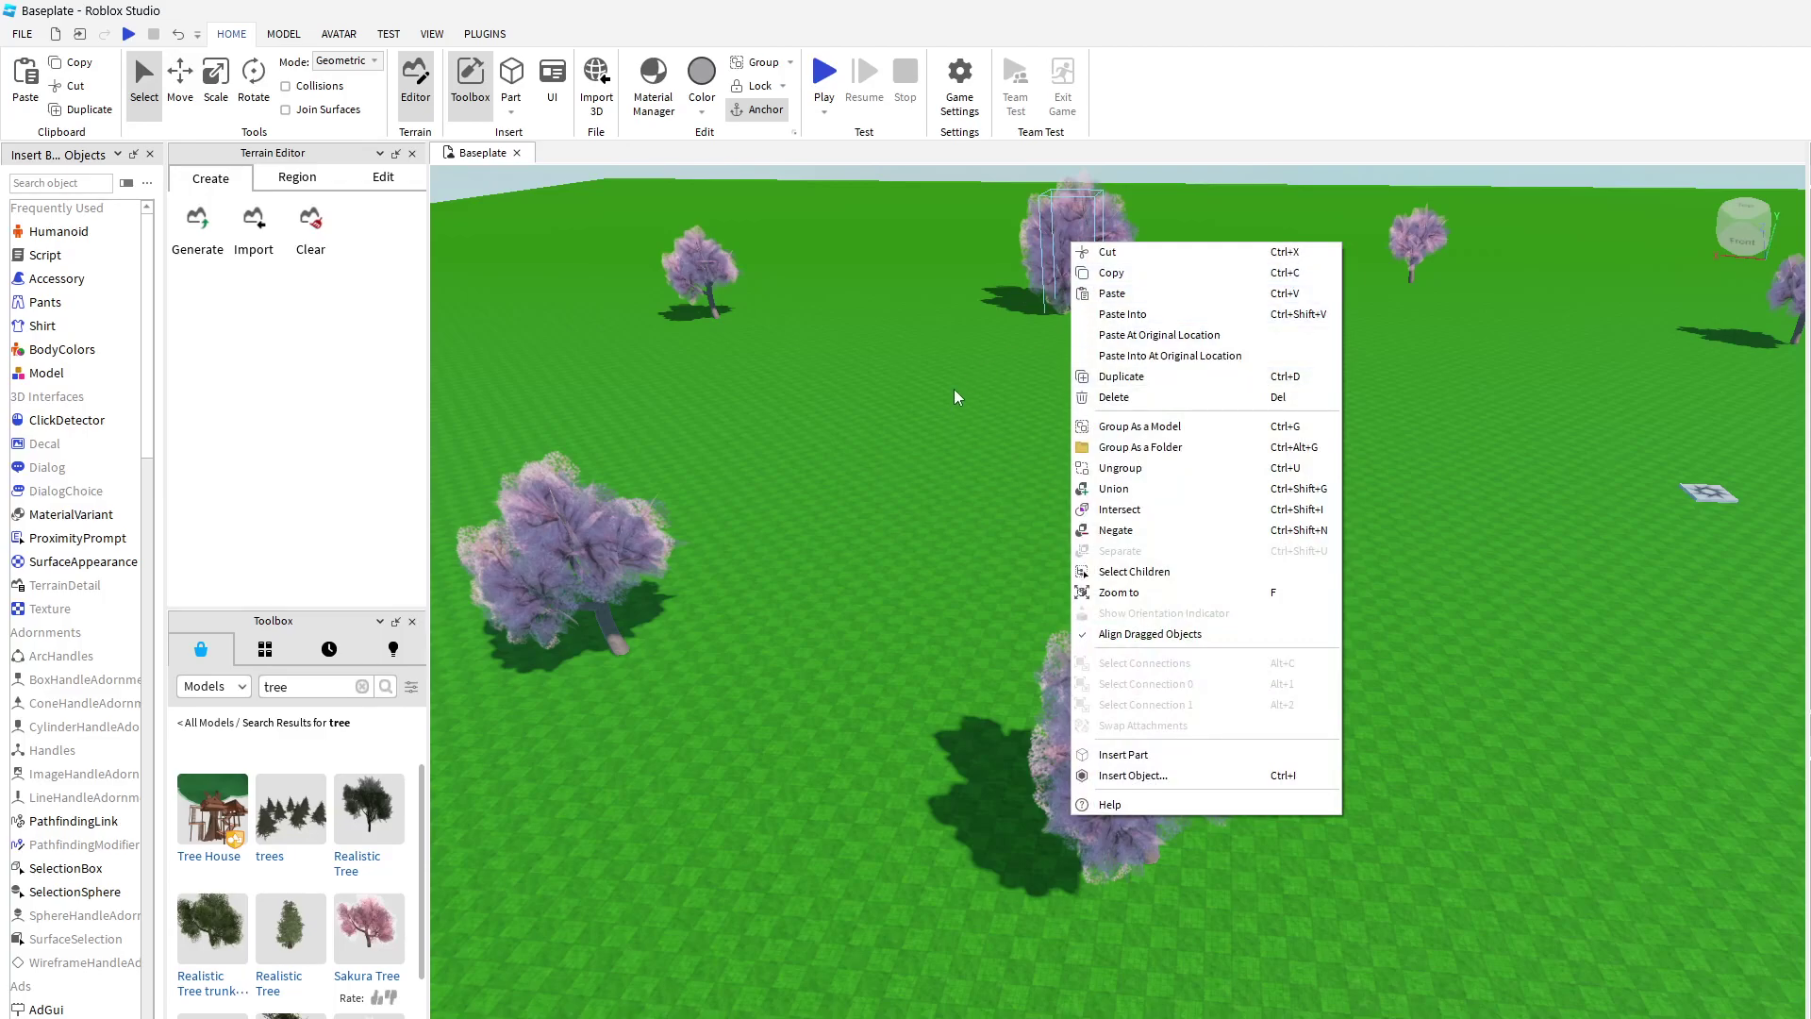
pyautogui.moveTo(1041, 217); pyautogui.dragTo(1065, 281)
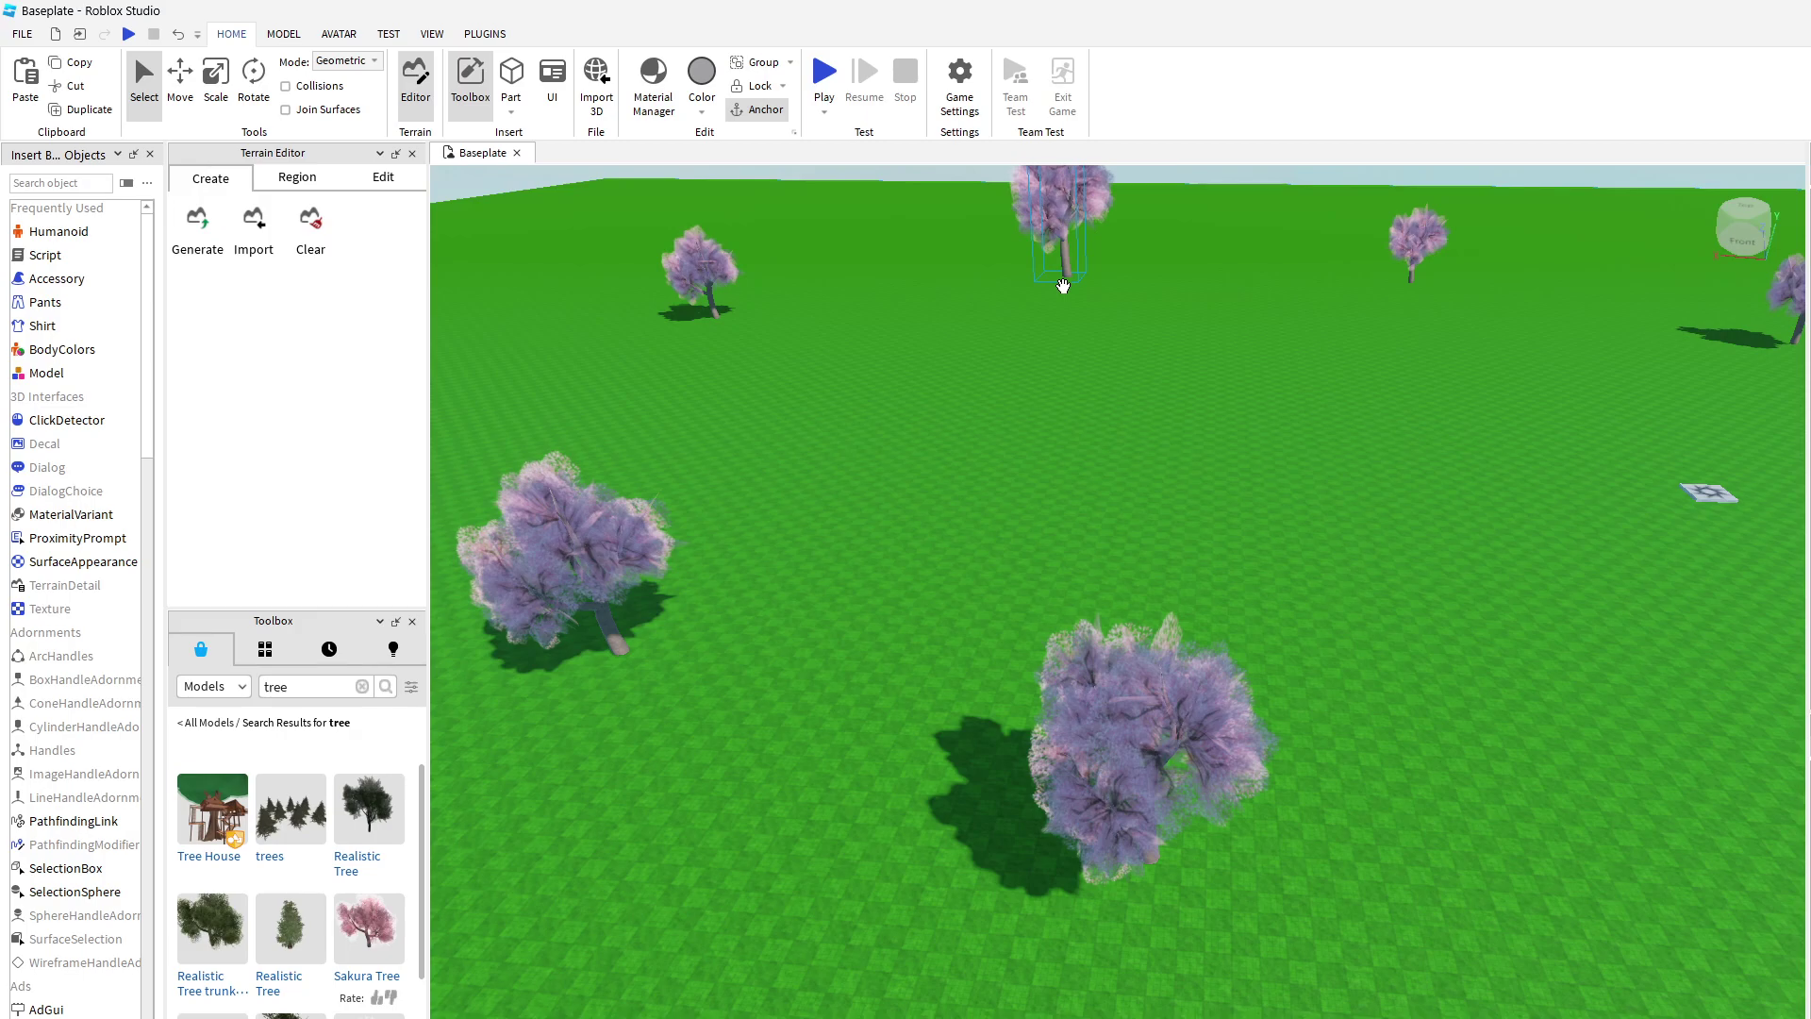
pyautogui.press('Delete')
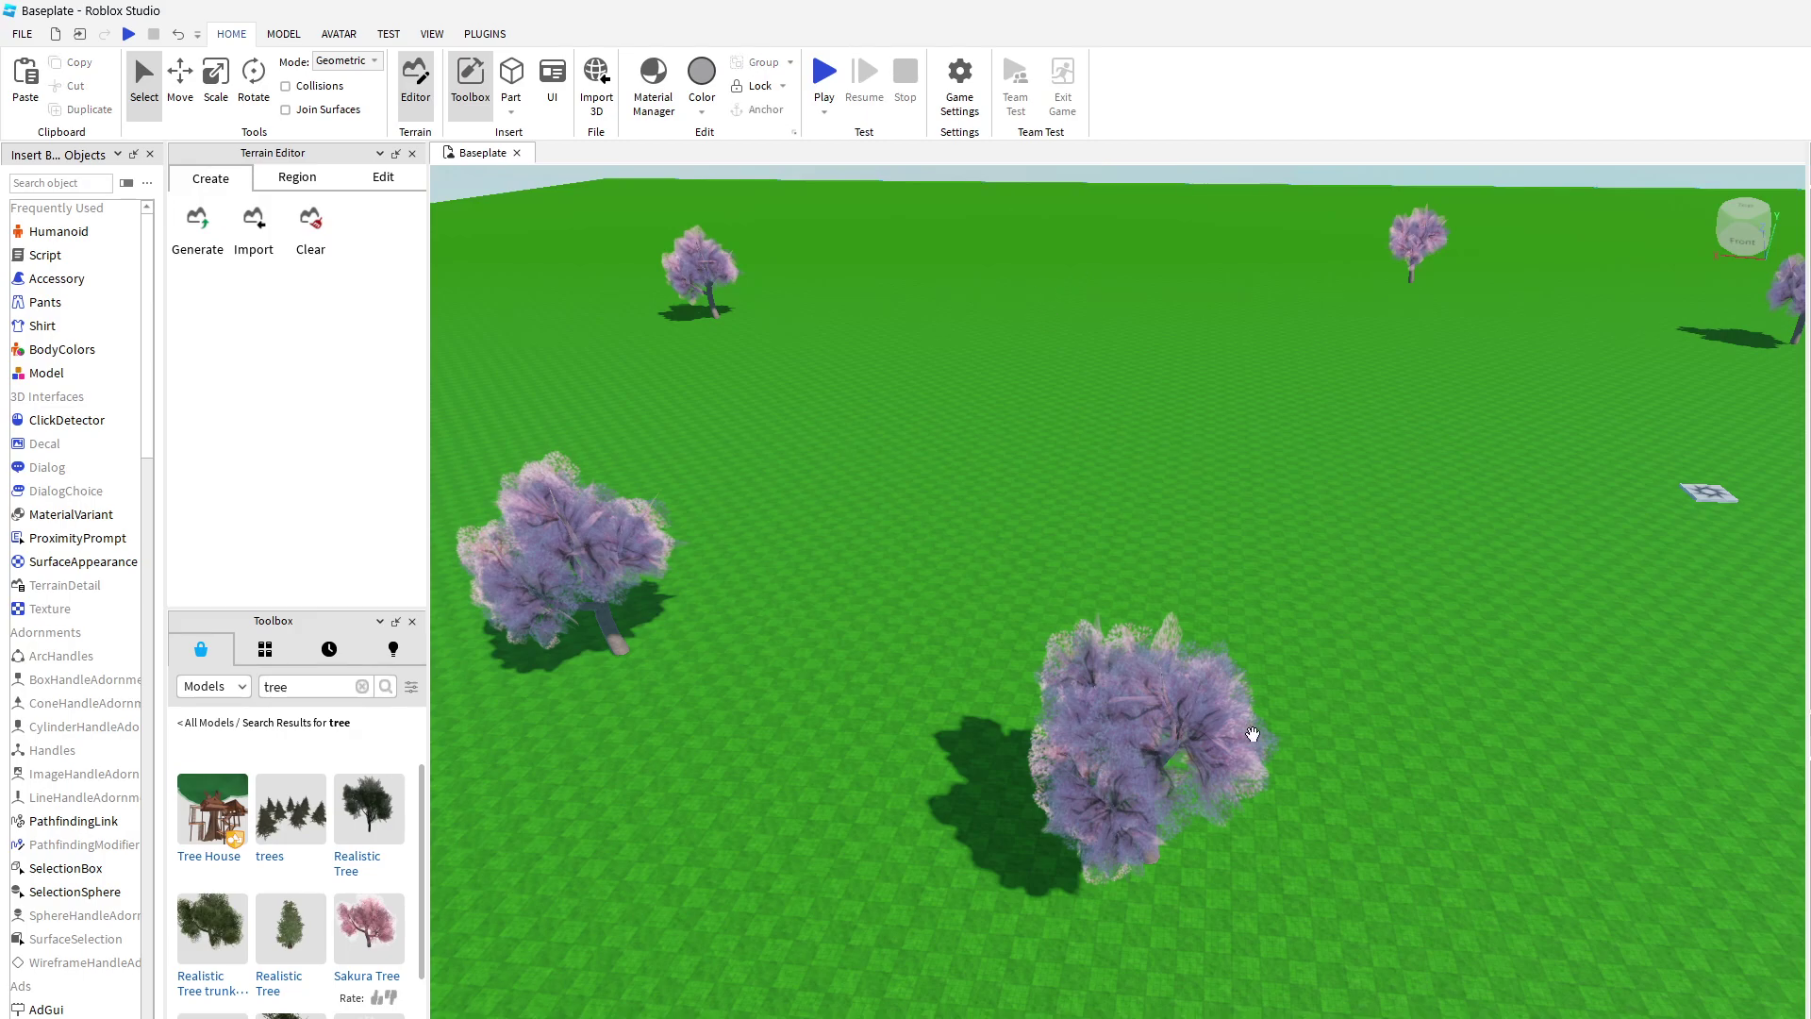
pyautogui.moveTo(1275, 804); pyautogui.dragTo(1151, 792)
pyautogui.press('Delete')
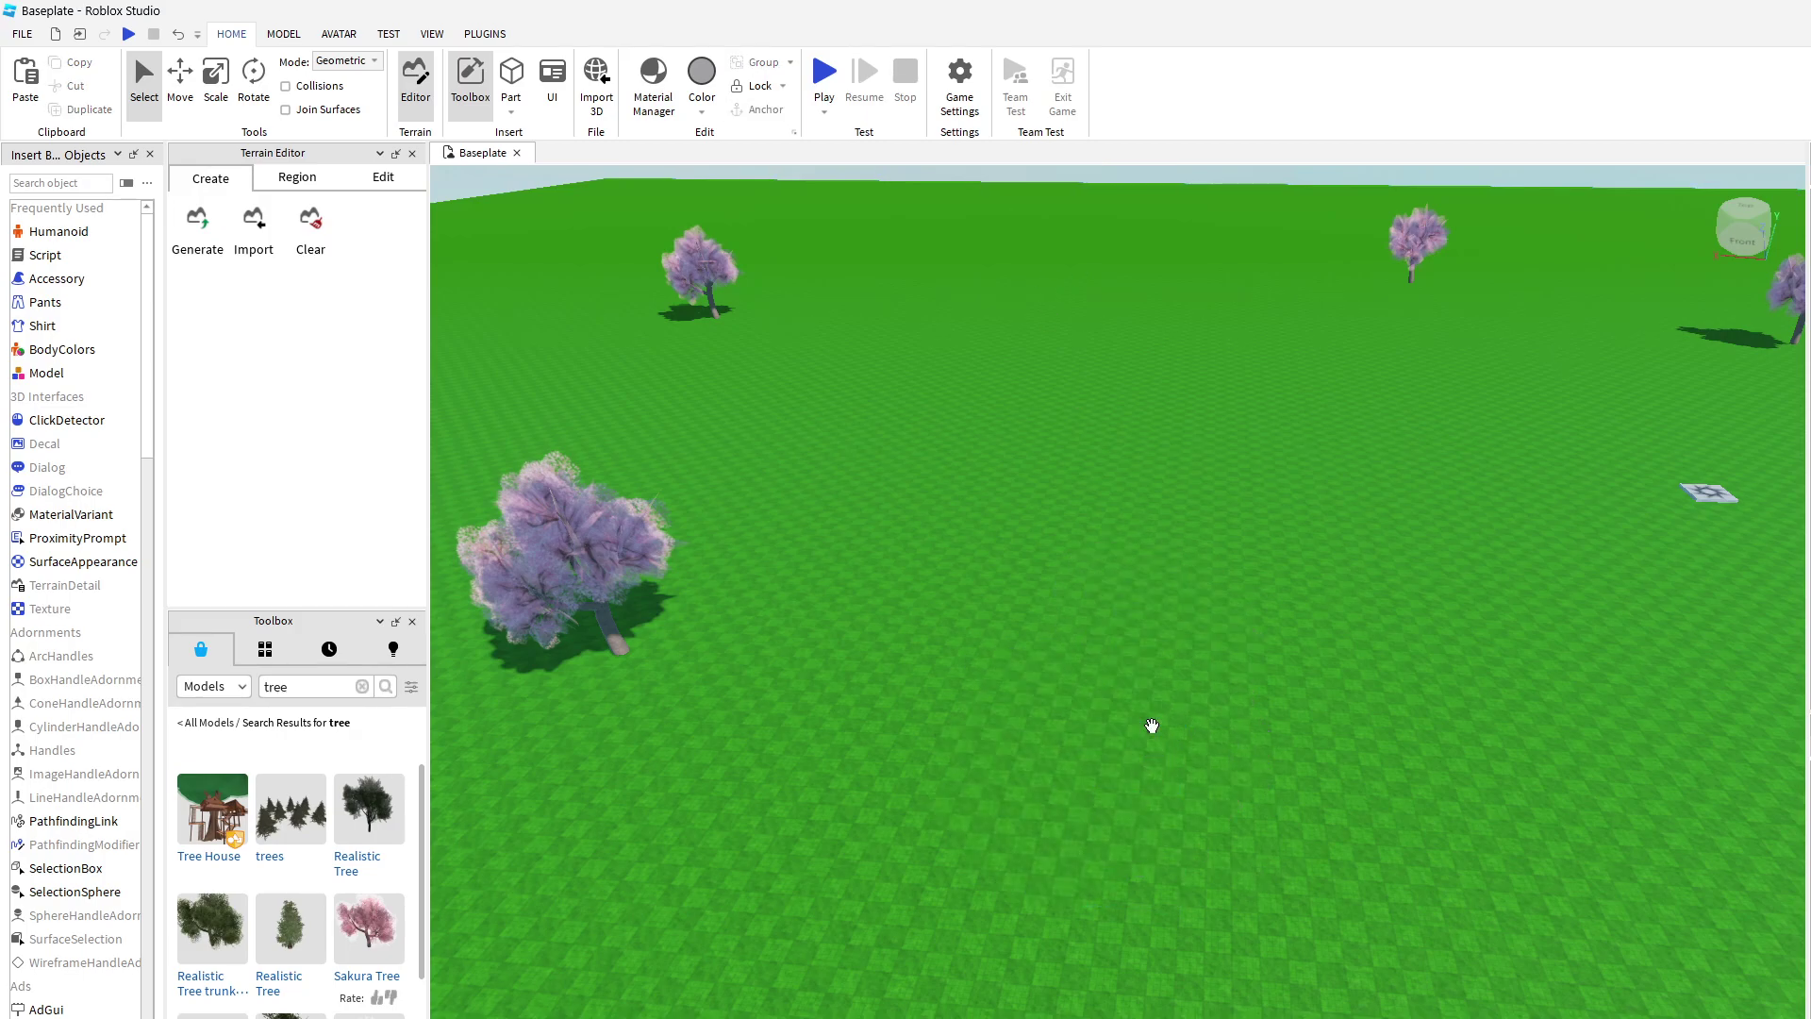
# Step: Search the Toolbox models for "house", insert the Two-Story Modern house and set it on the open grass
pyautogui.moveTo(1024, 990); pyautogui.dragTo(1184, 958, button='right')
pyautogui.click(358, 688)
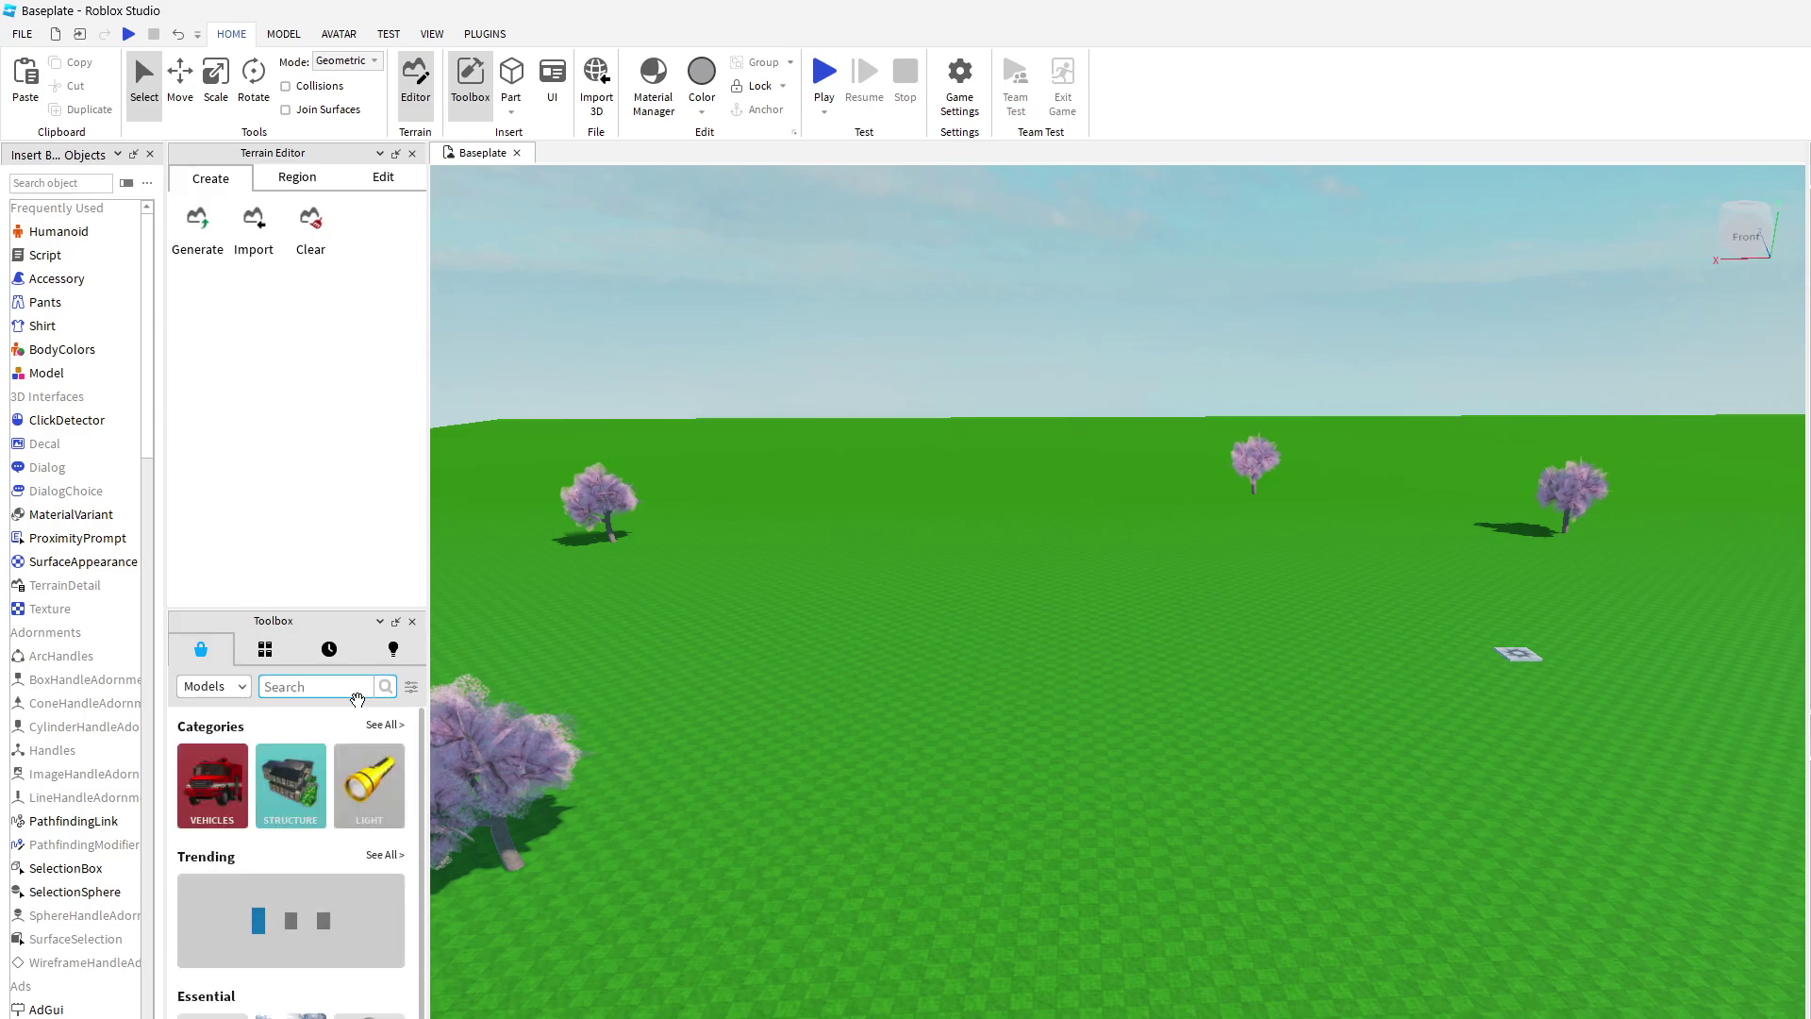
pyautogui.write('house')
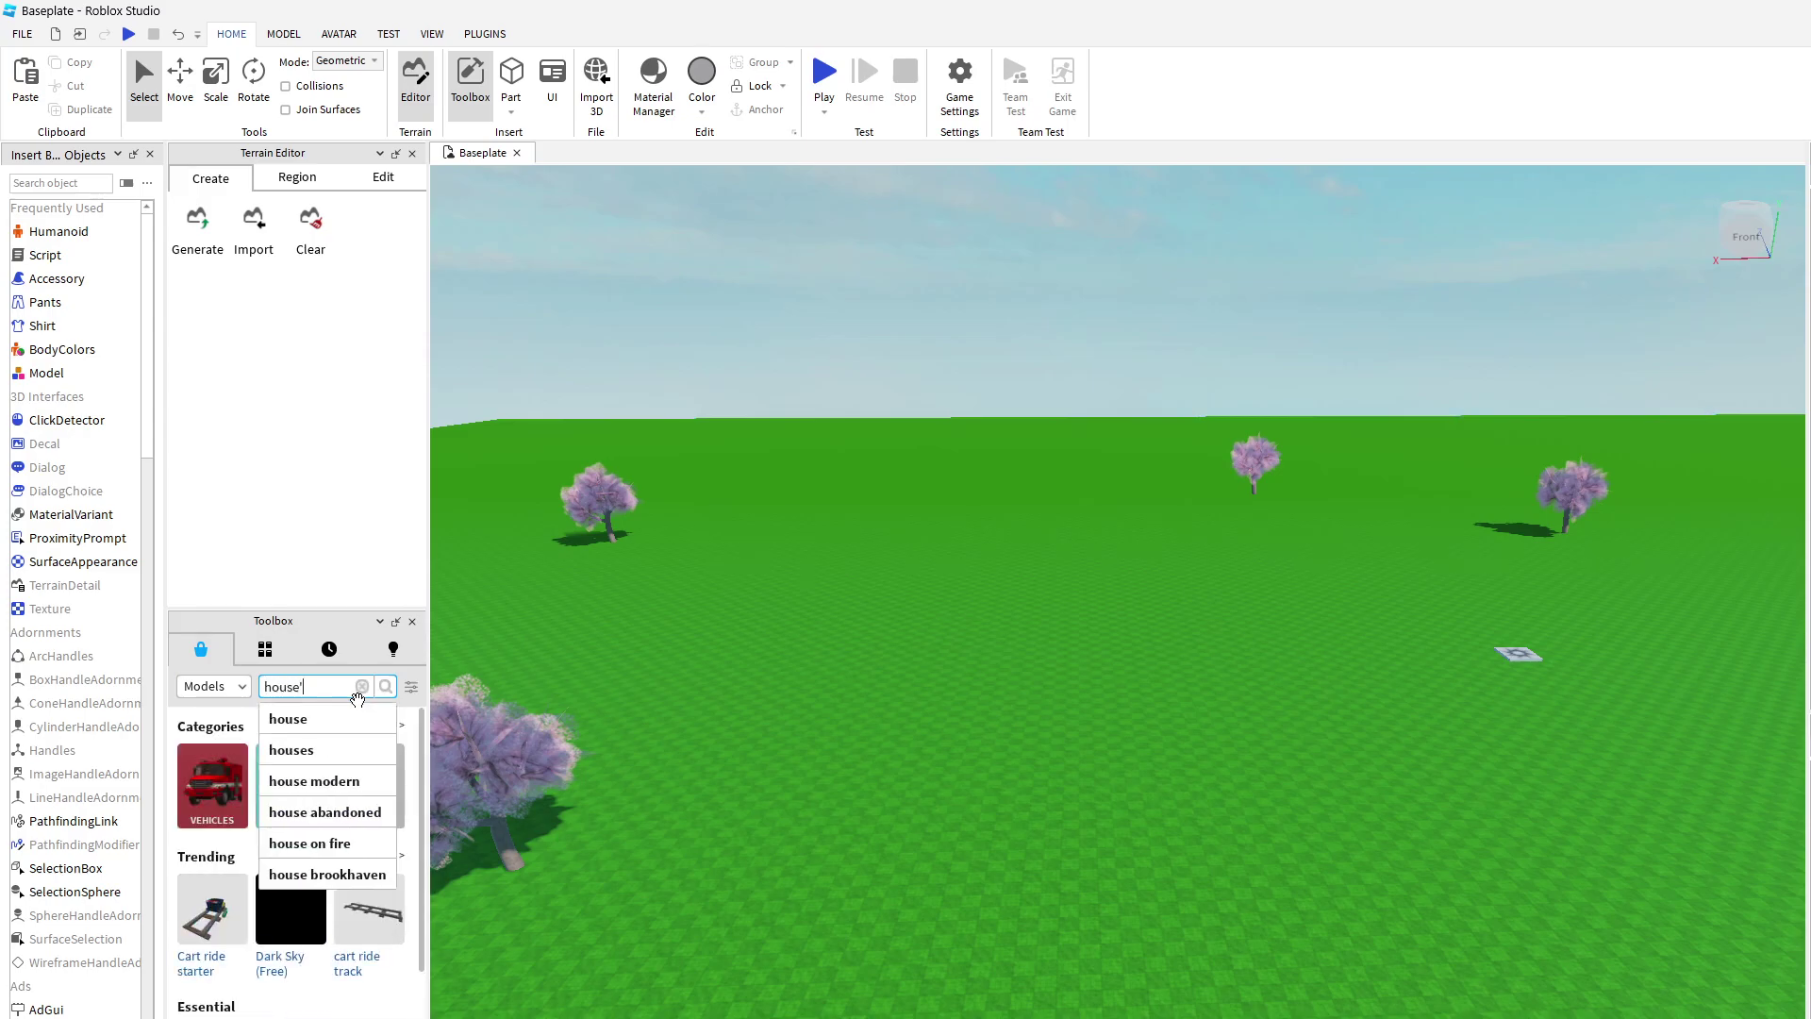
pyautogui.press('Return')
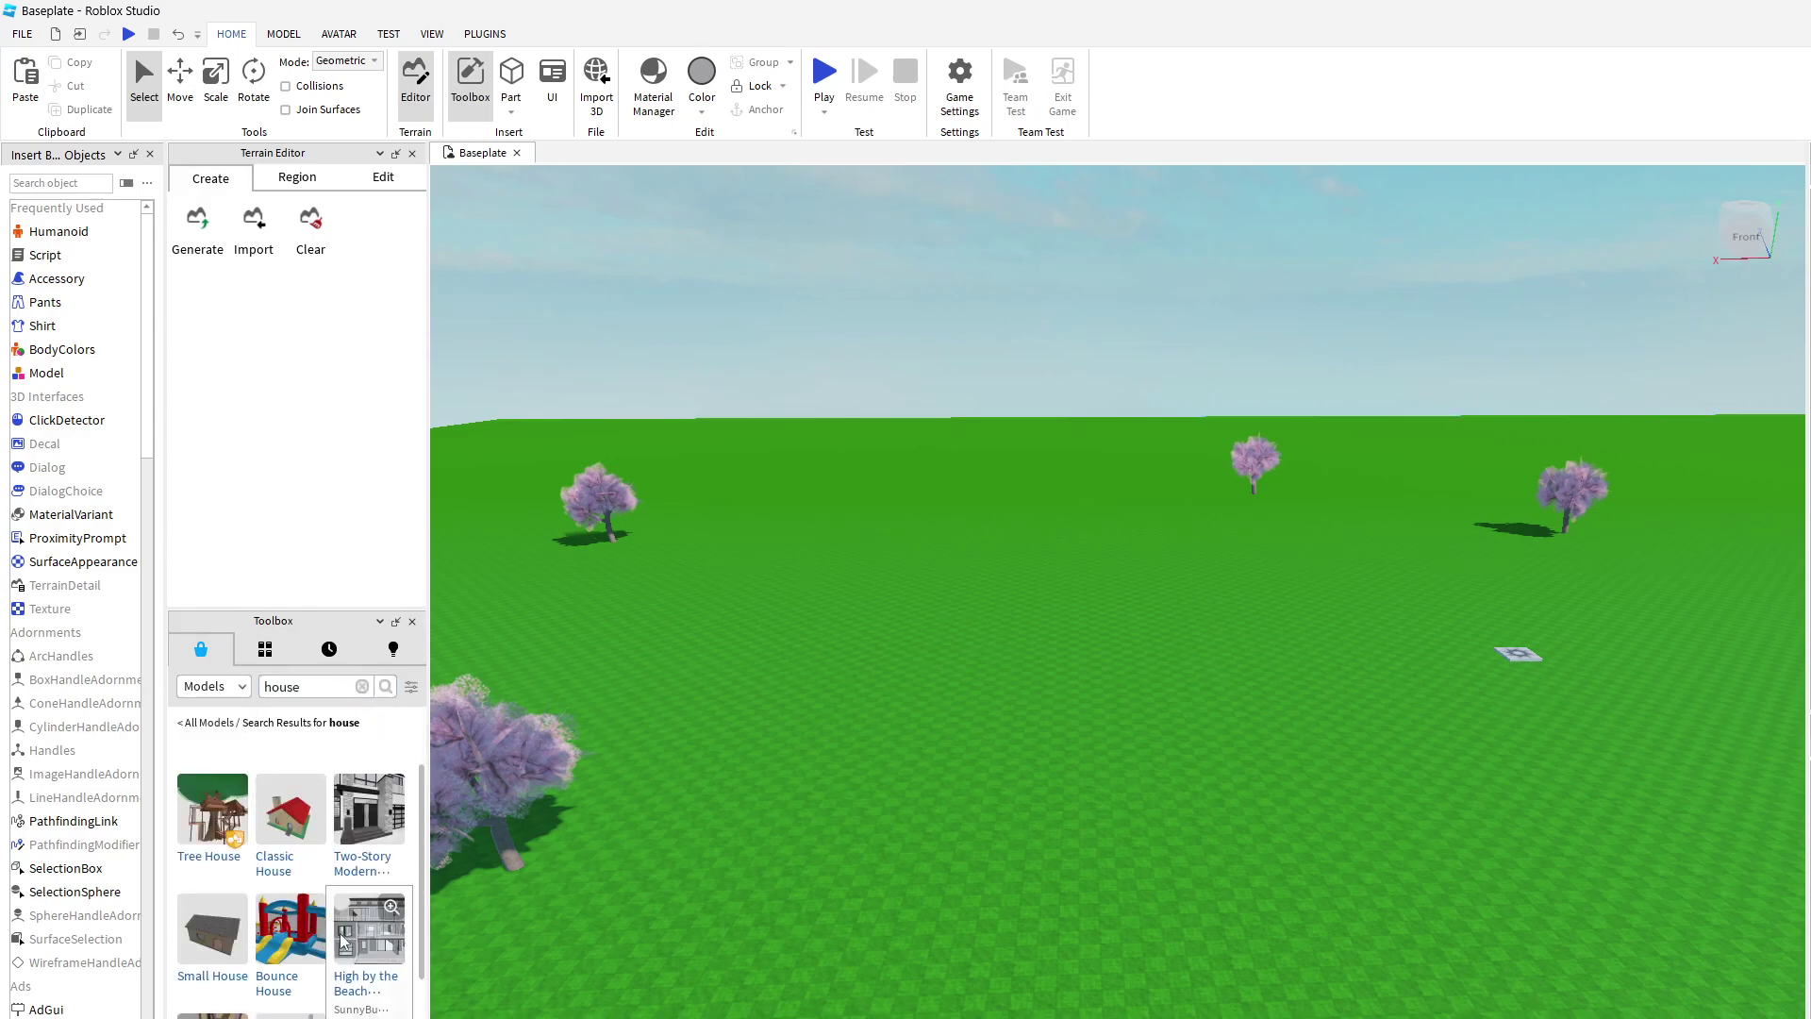
pyautogui.click(361, 832)
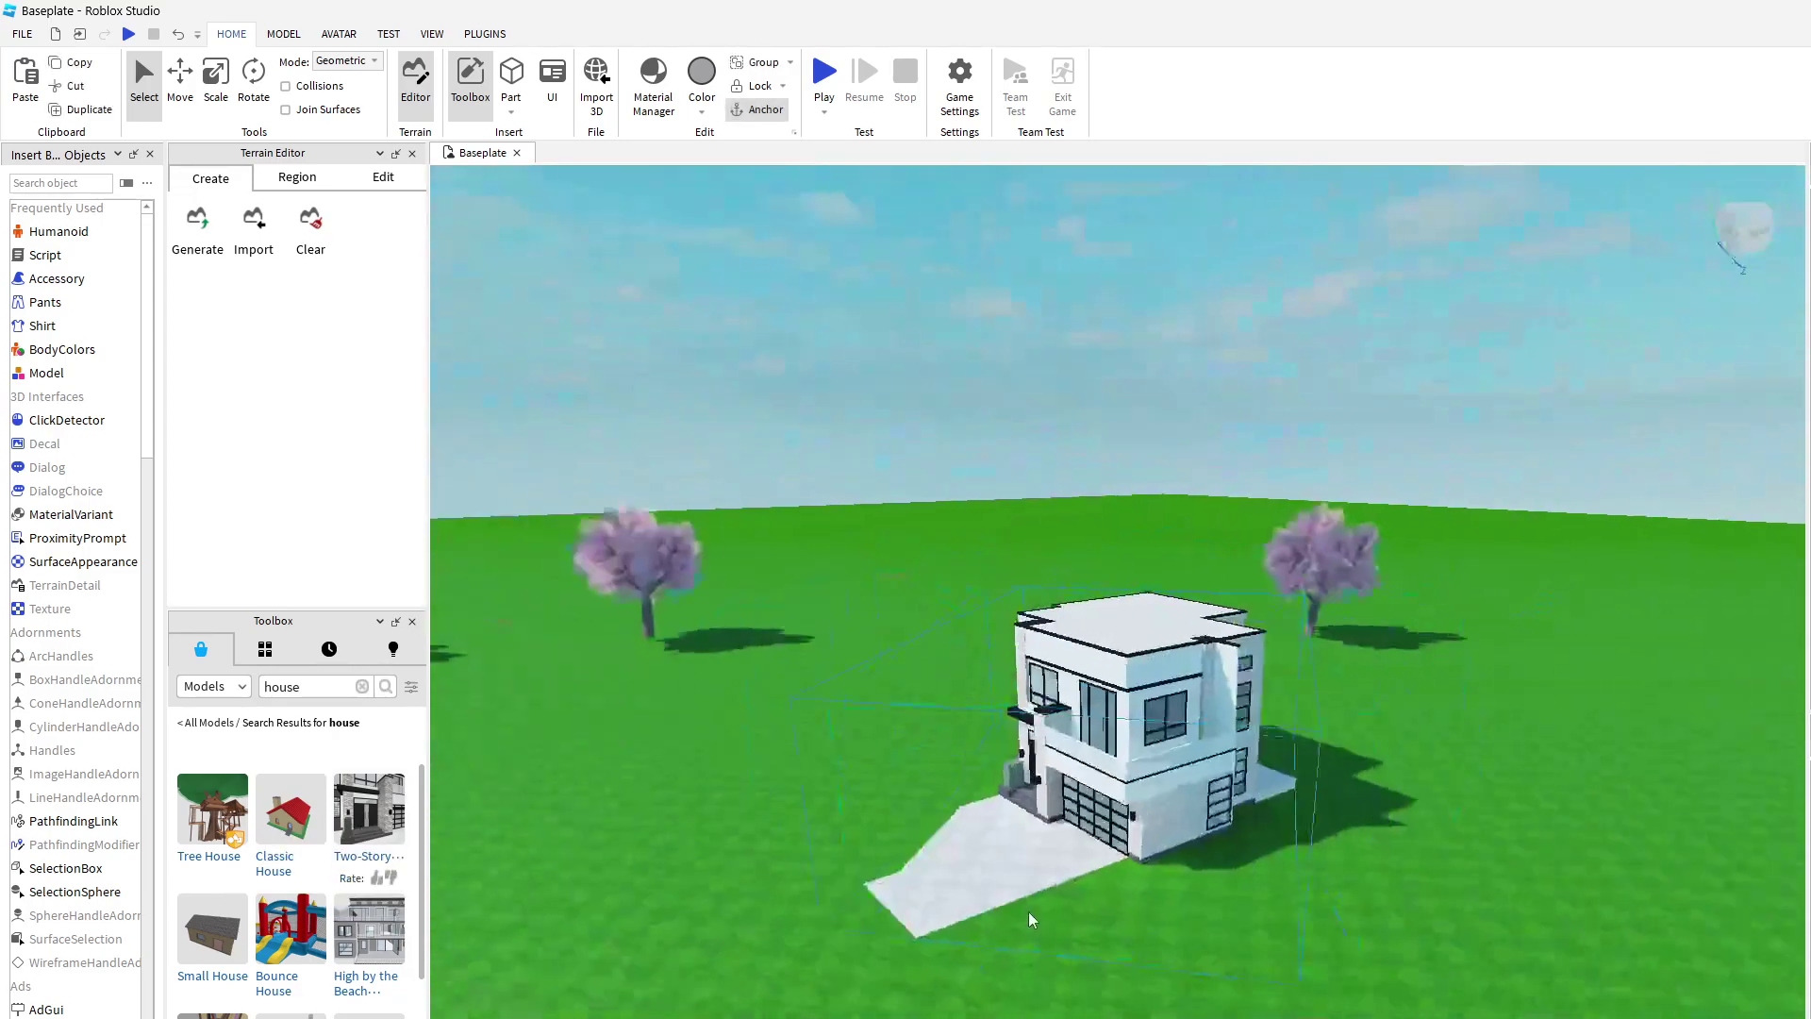
pyautogui.moveTo(1049, 844); pyautogui.dragTo(1370, 824)
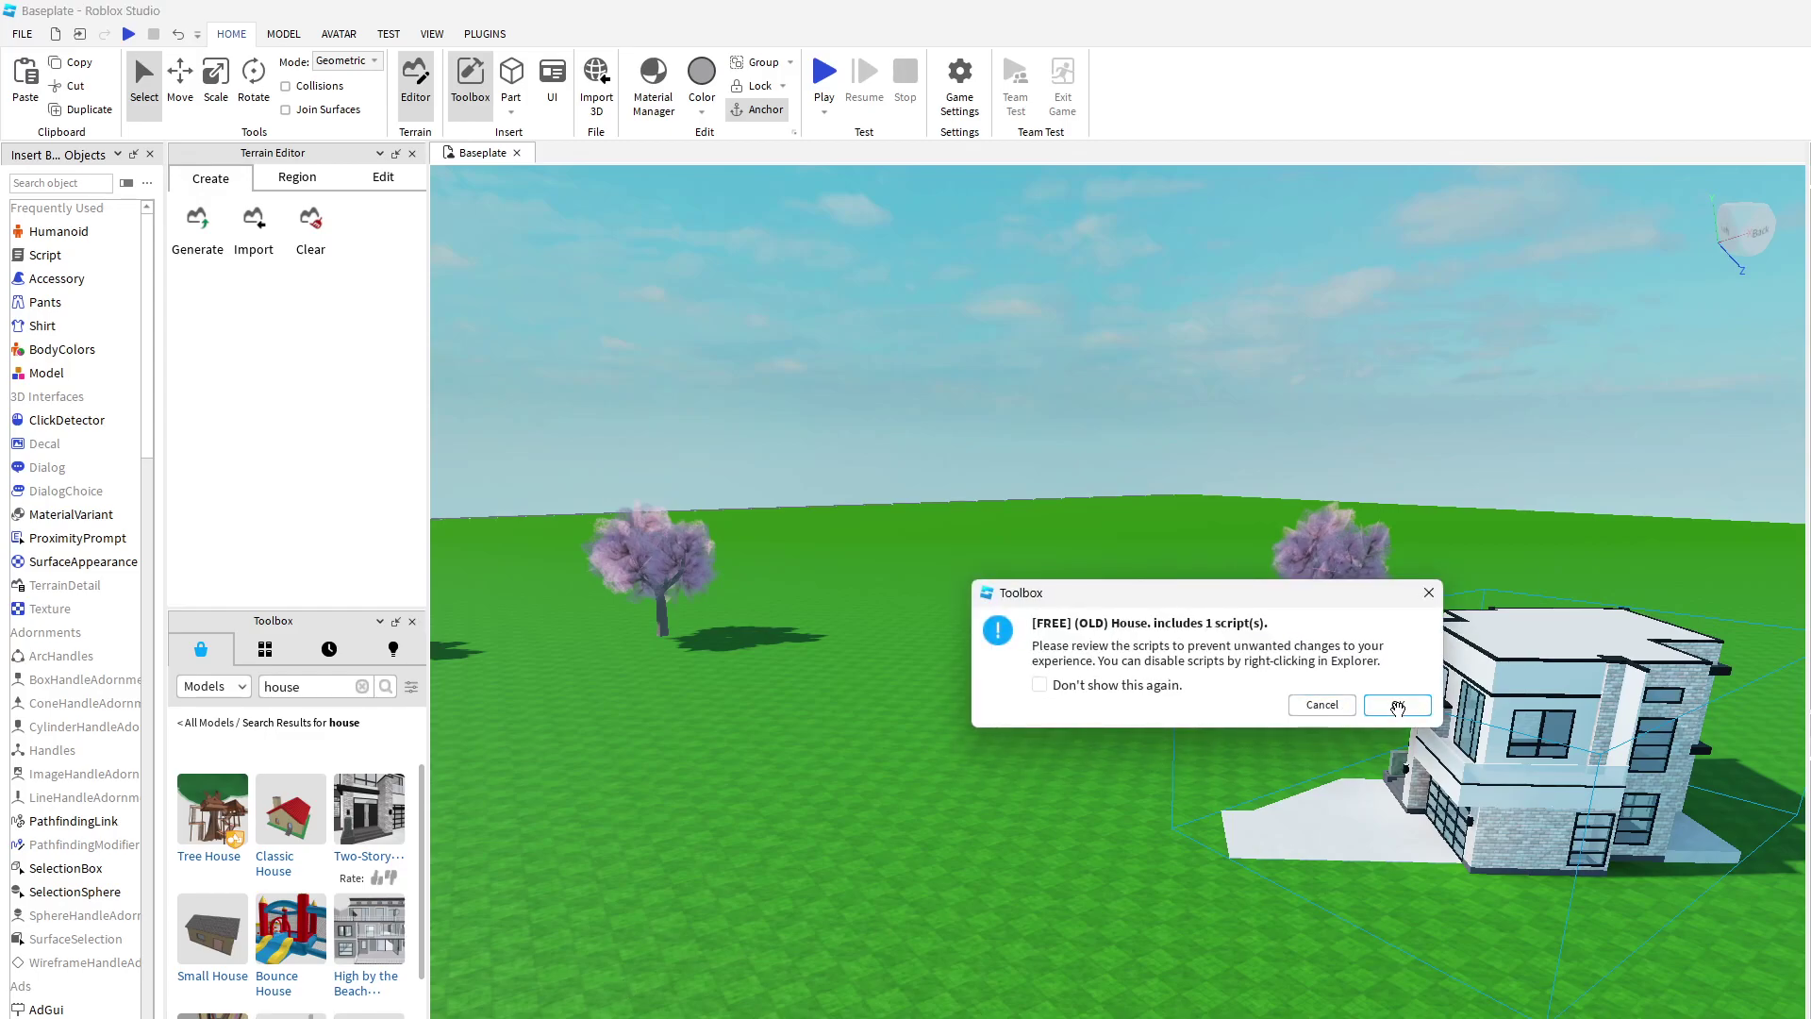
# Step: Accept the [FREE] (OLD) House model with its script and delete that house from the place
pyautogui.click(1397, 707)
pyautogui.moveTo(1269, 745); pyautogui.dragTo(1244, 752, button='right')
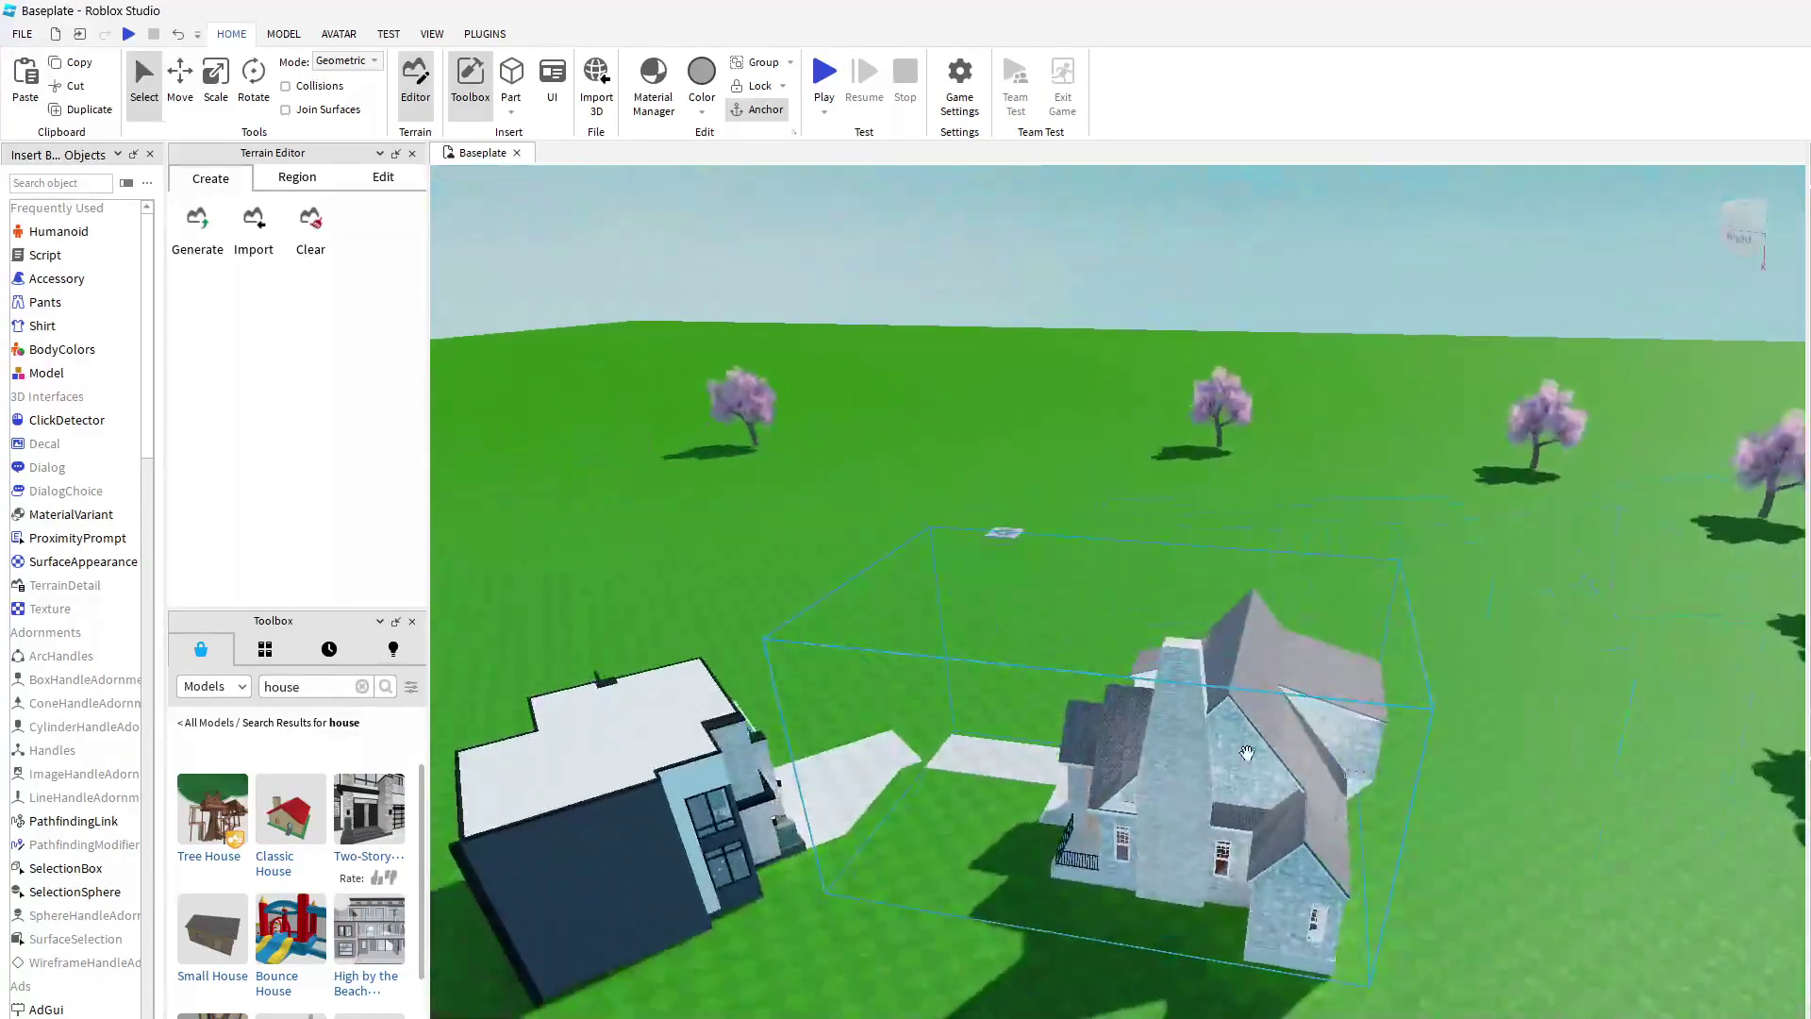
pyautogui.rightClick(1244, 757)
pyautogui.click(1182, 734)
pyautogui.press('Delete')
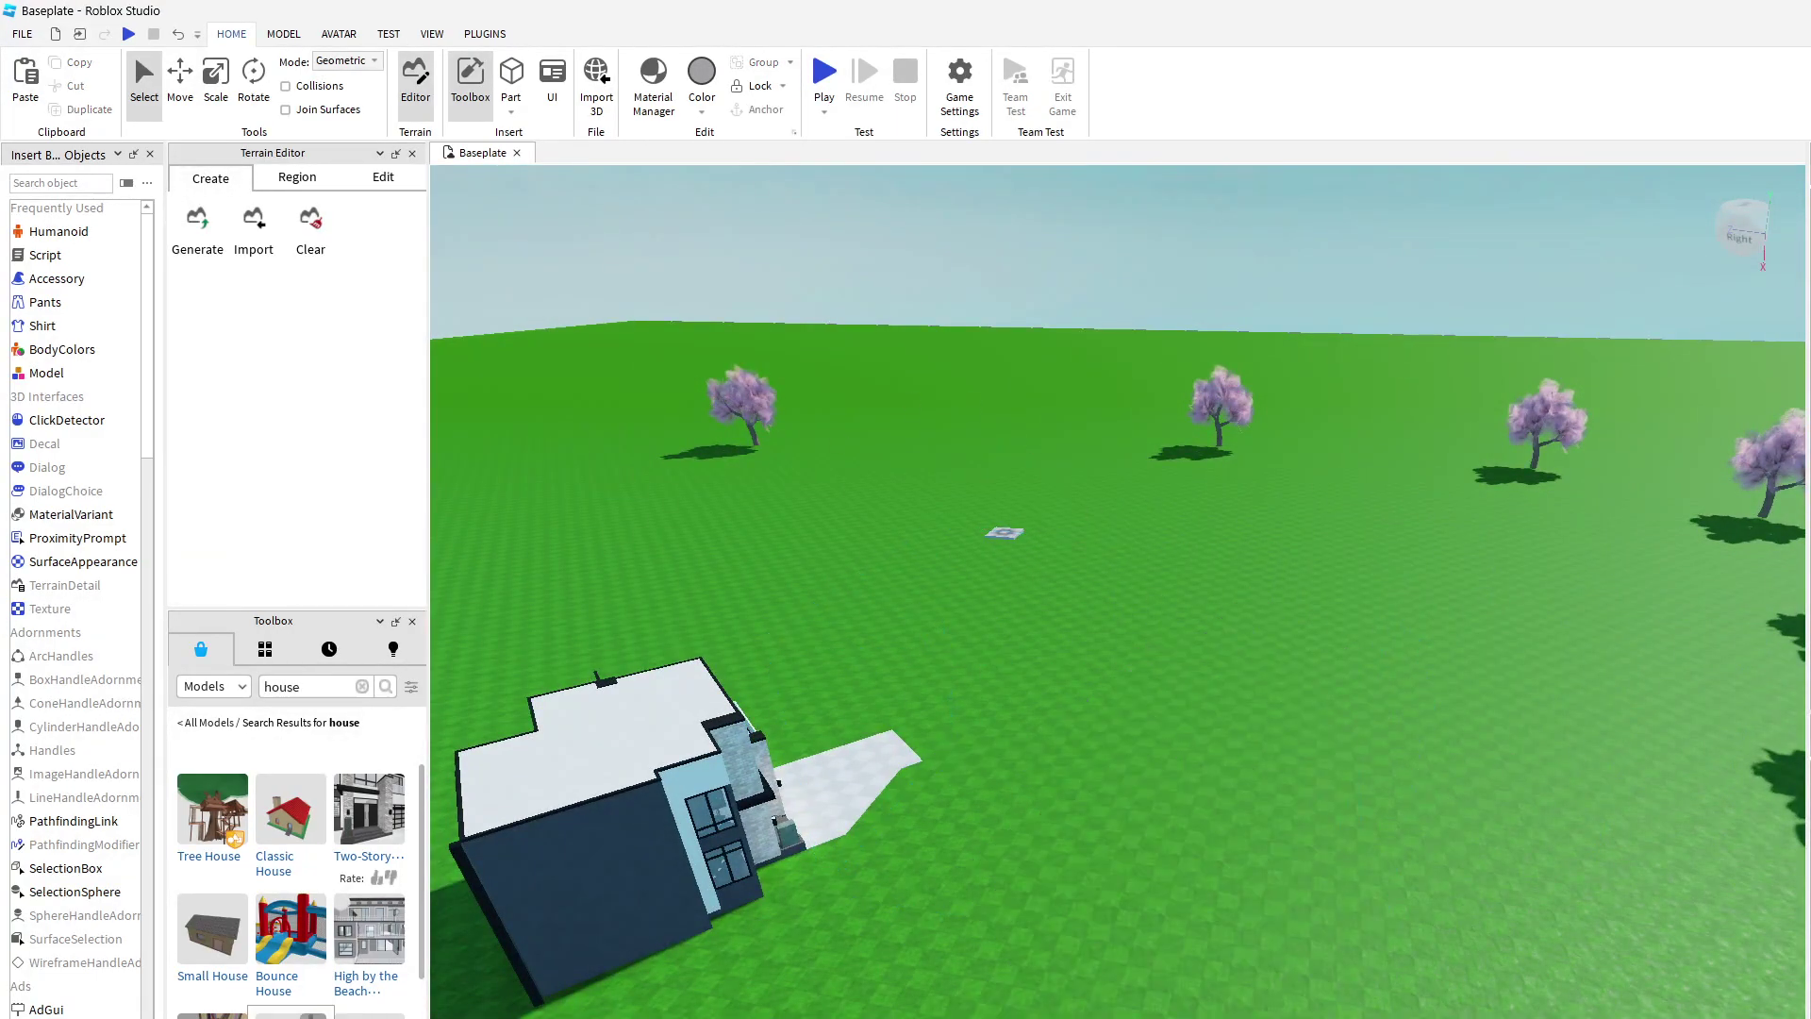
# Step: Insert the High by the Beach house and place it on the grass across from the modern house
pyautogui.click(380, 934)
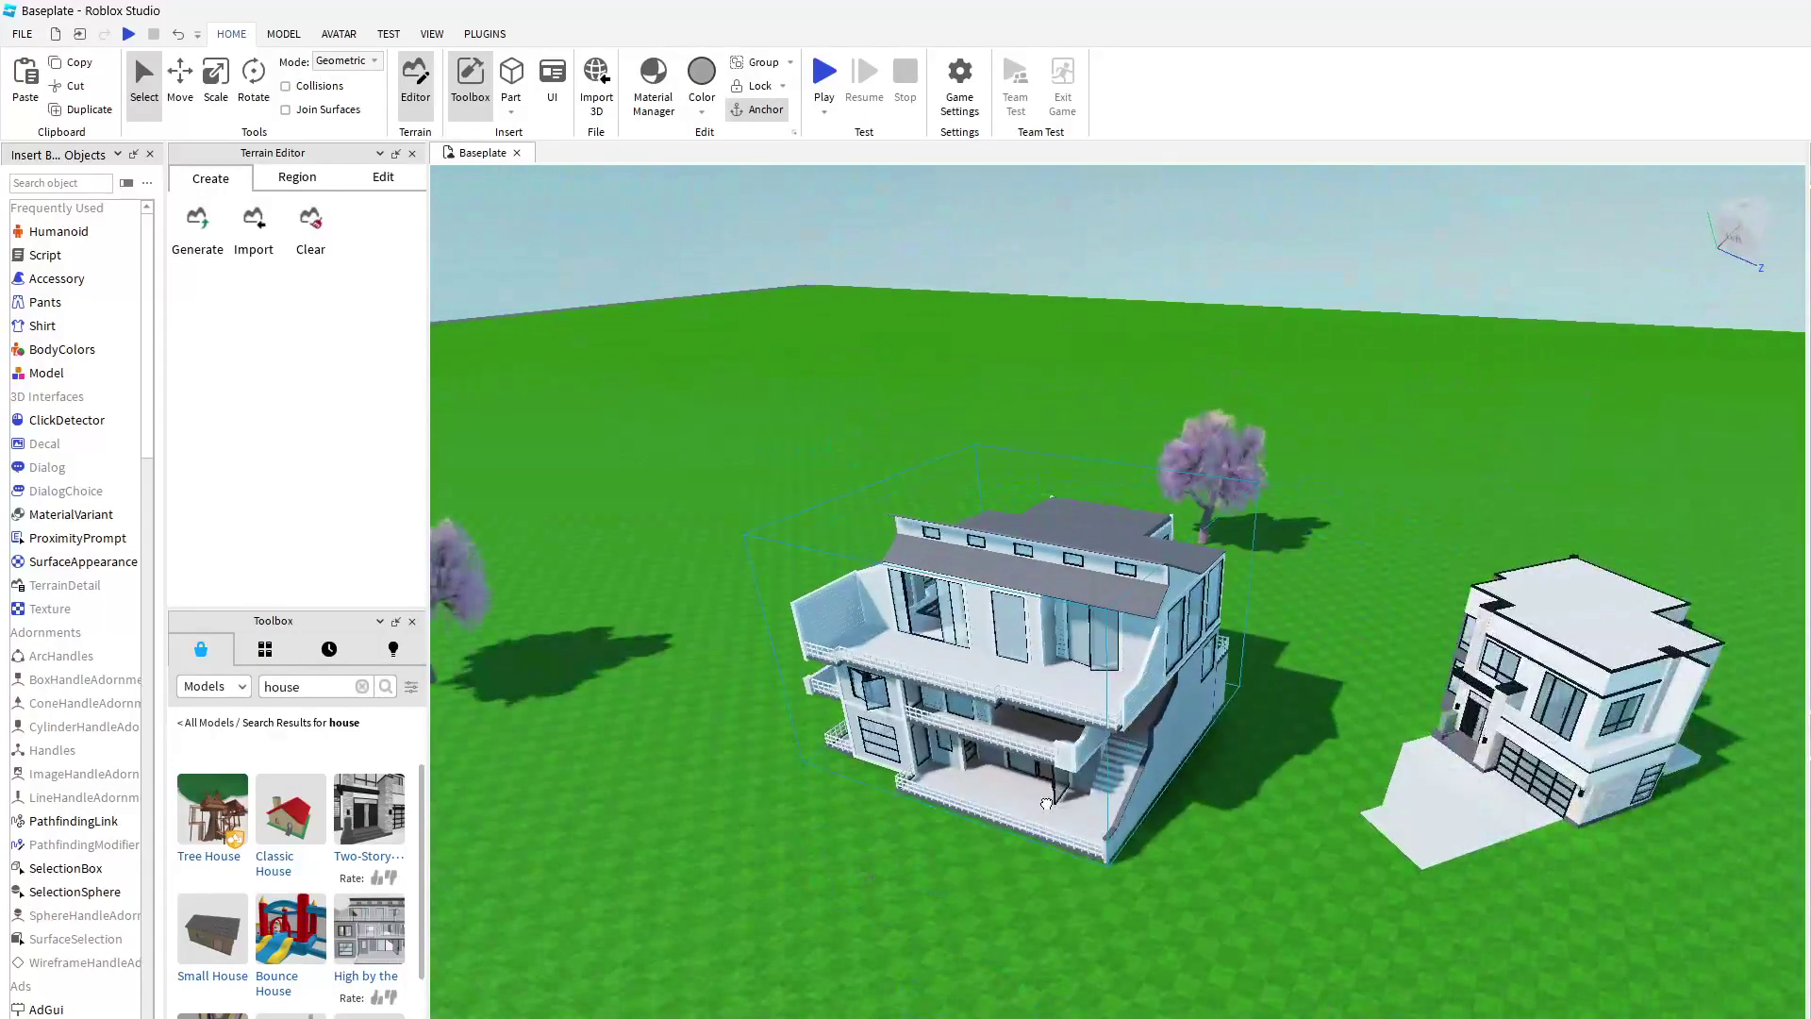
pyautogui.moveTo(1046, 803); pyautogui.dragTo(903, 721)
pyautogui.scroll(-3, 969, 858)
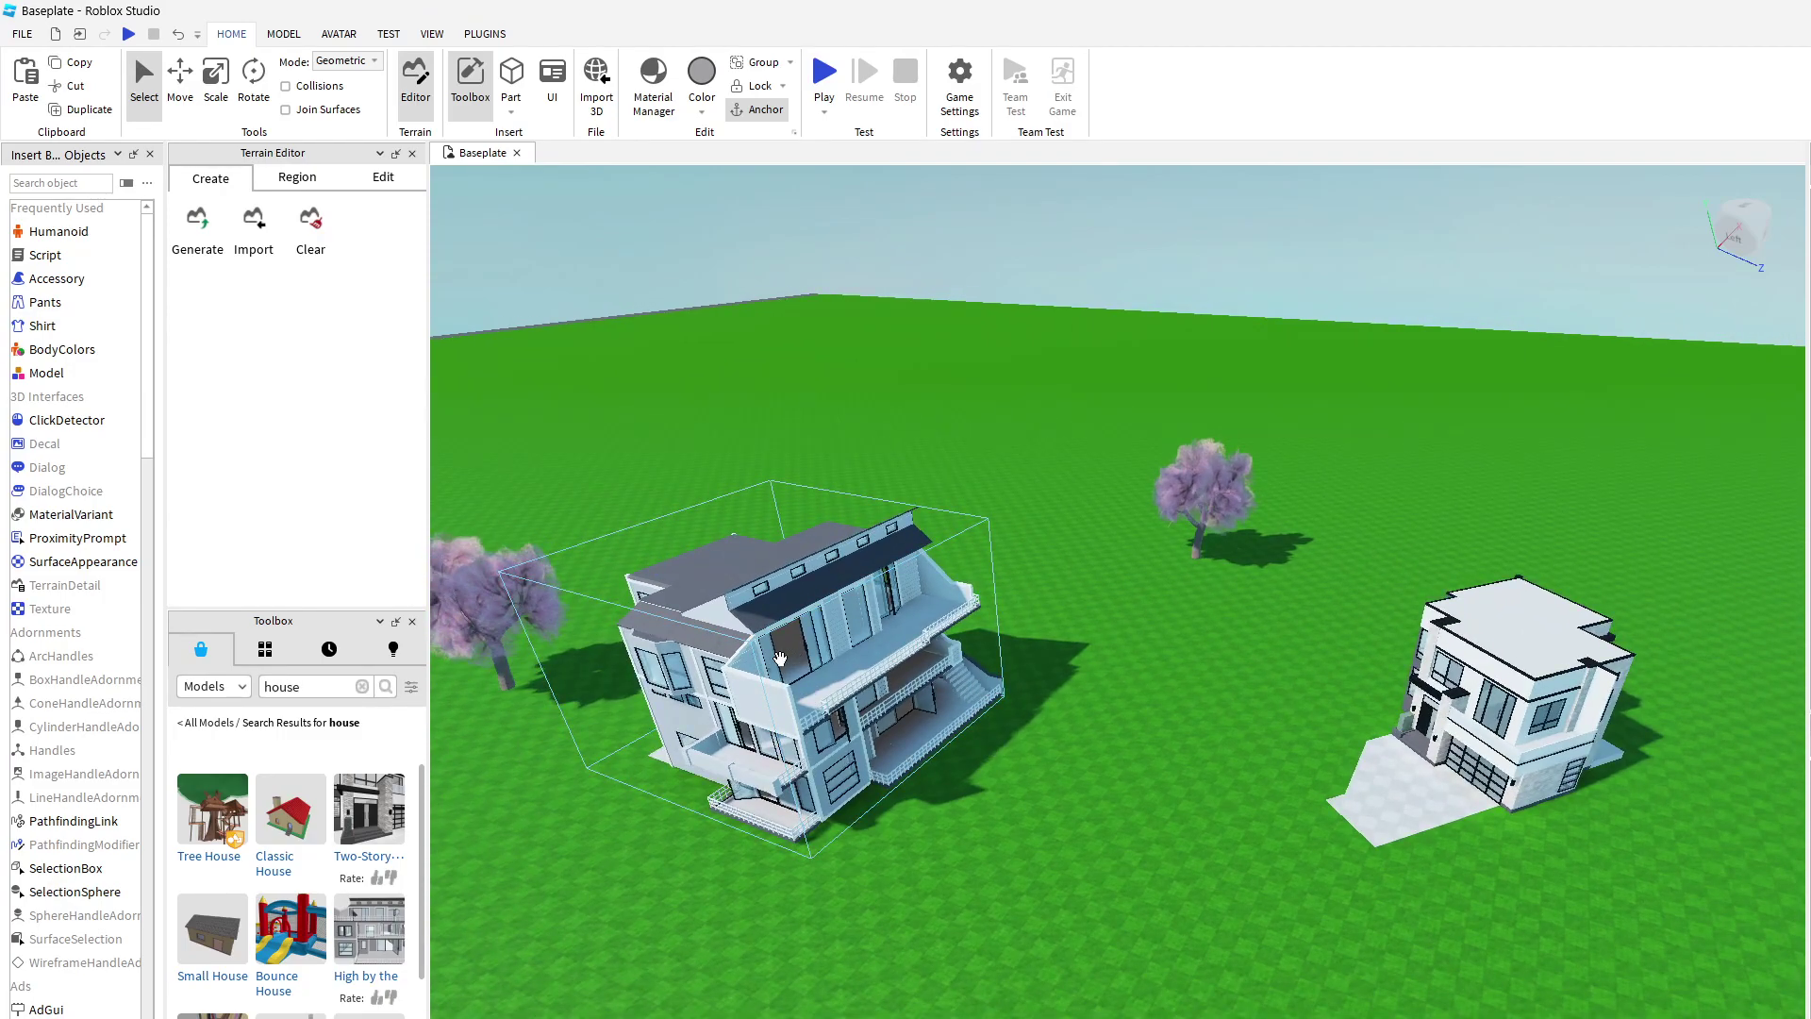
# Step: Turn the beach house around repeatedly in fixed rotation steps to try out its orientations
pyautogui.hotkey('ctrl', 'r')
pyautogui.hotkey('ctrl', 'r')
pyautogui.hotkey('ctrl', 'r')
pyautogui.hotkey('ctrl', 'r')
pyautogui.hotkey('ctrl', 'r')
pyautogui.hotkey('ctrl', 'r')
pyautogui.hotkey('ctrl', 'r')
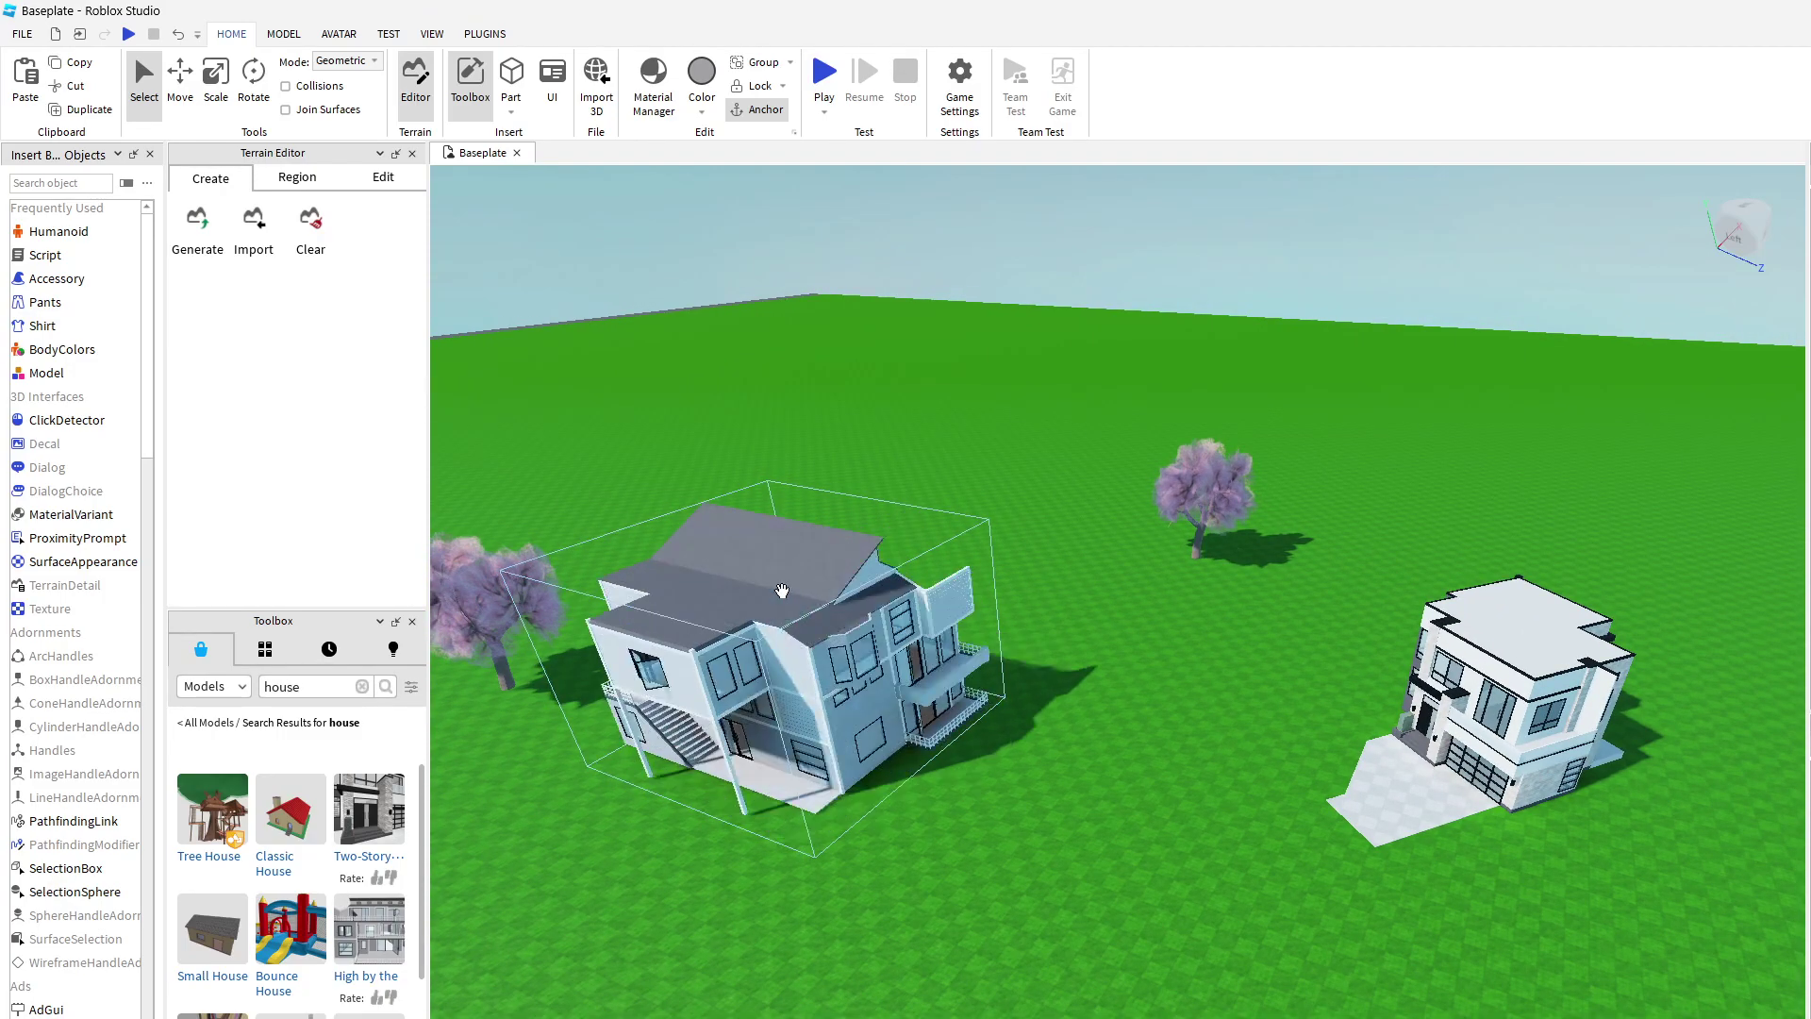
pyautogui.hotkey('ctrl', 'r')
pyautogui.hotkey('ctrl', 'r')
pyautogui.hotkey('ctrl', 'r')
pyautogui.hotkey('ctrl', 'r')
pyautogui.hotkey('ctrl', 'r')
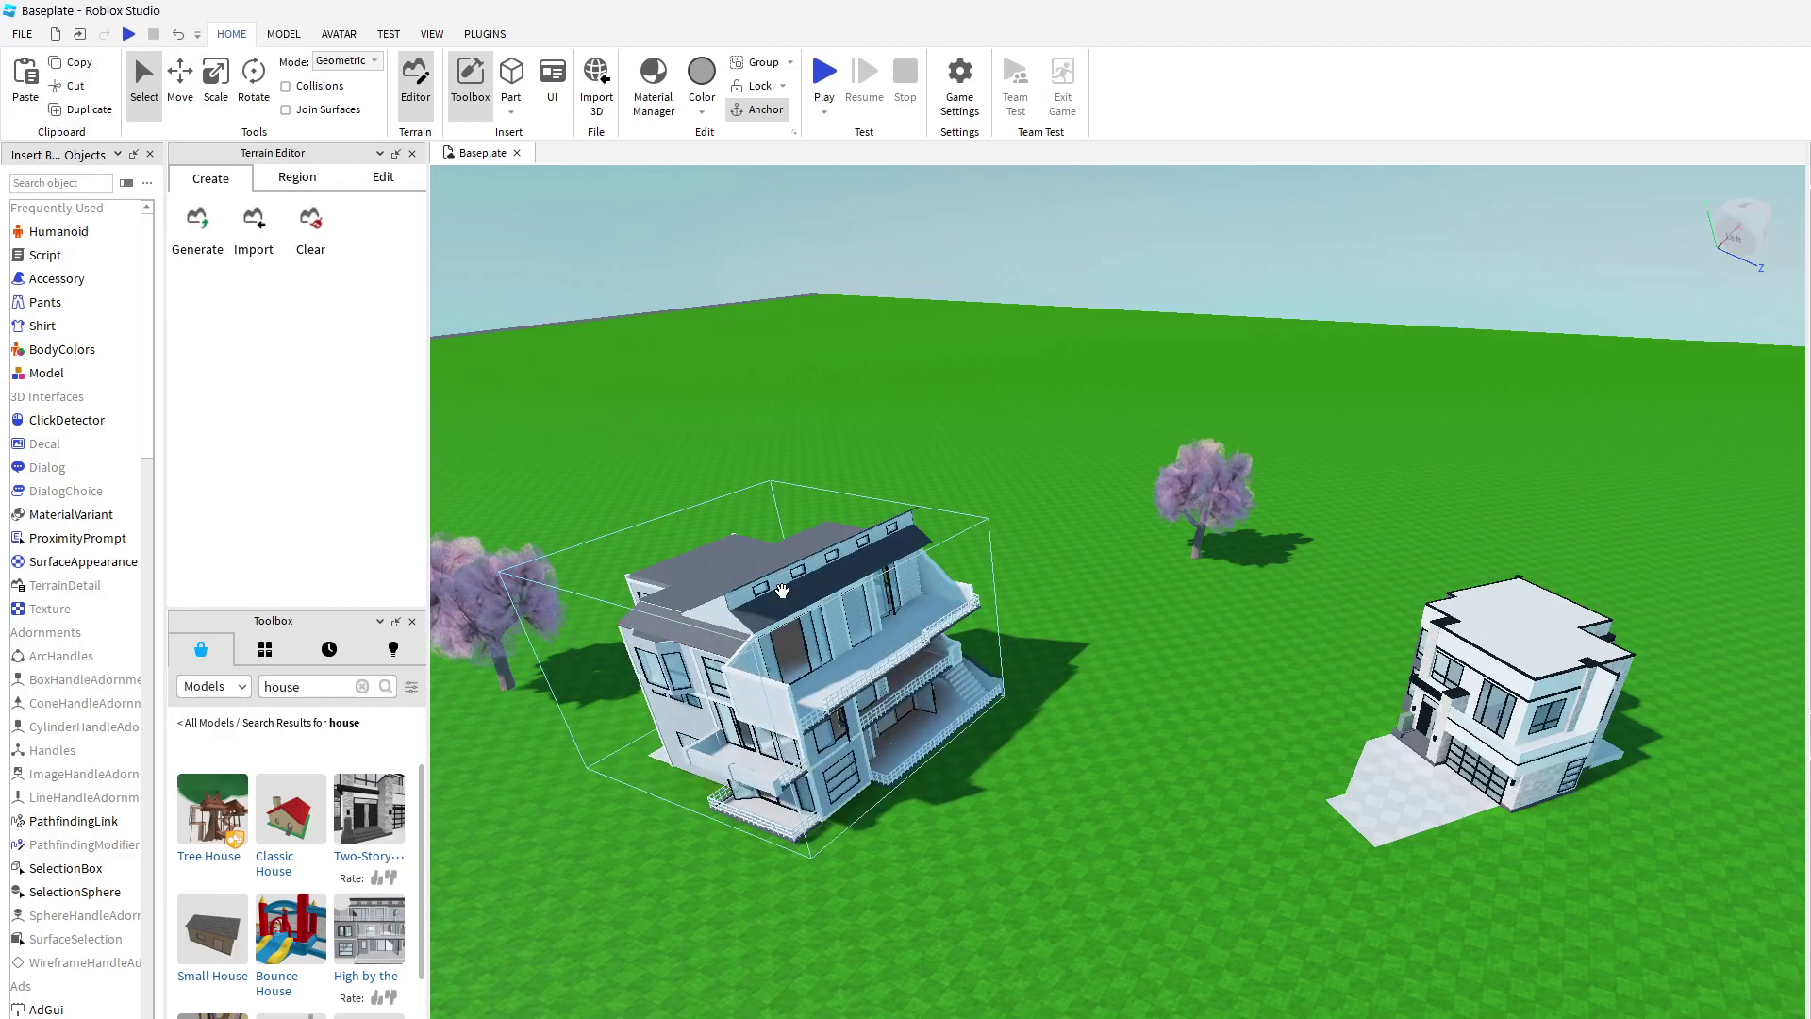
# Step: Try to rotate the beach house about its vertical and horizontal axes with the Rotate tool
pyautogui.click(253, 80)
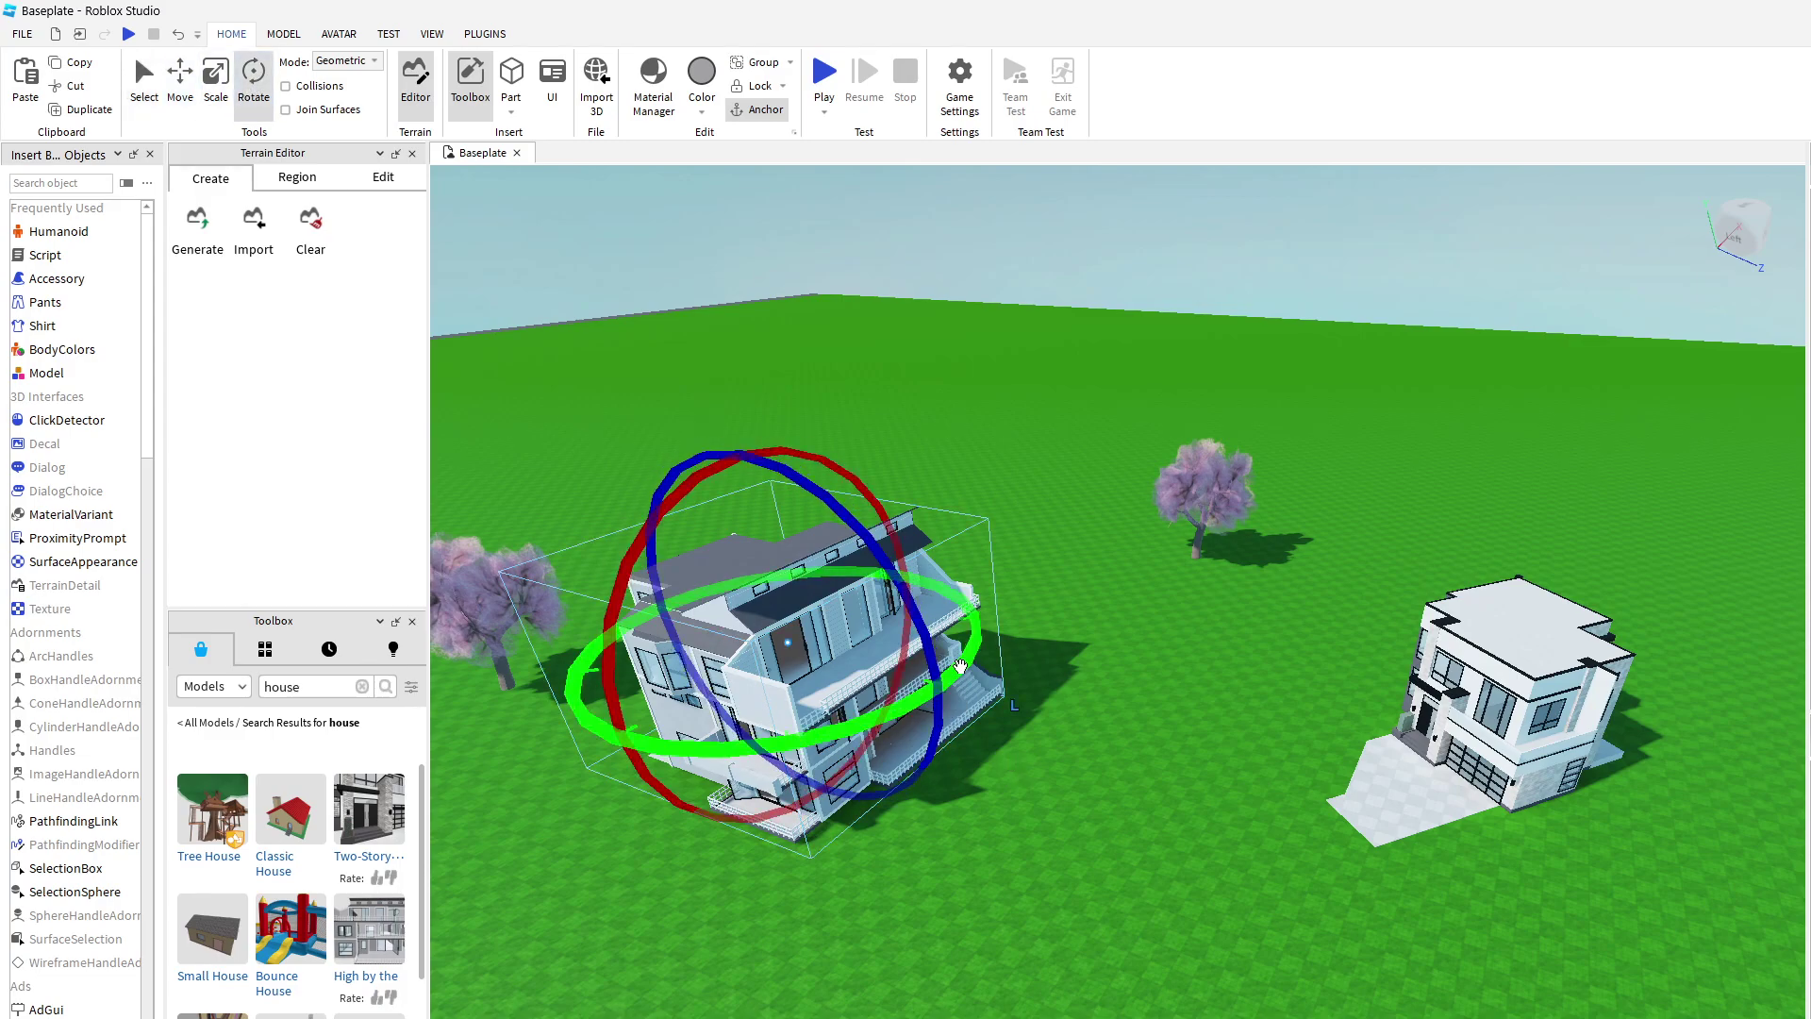
pyautogui.moveTo(960, 666); pyautogui.dragTo(905, 681)
pyautogui.moveTo(837, 509); pyautogui.dragTo(826, 592)
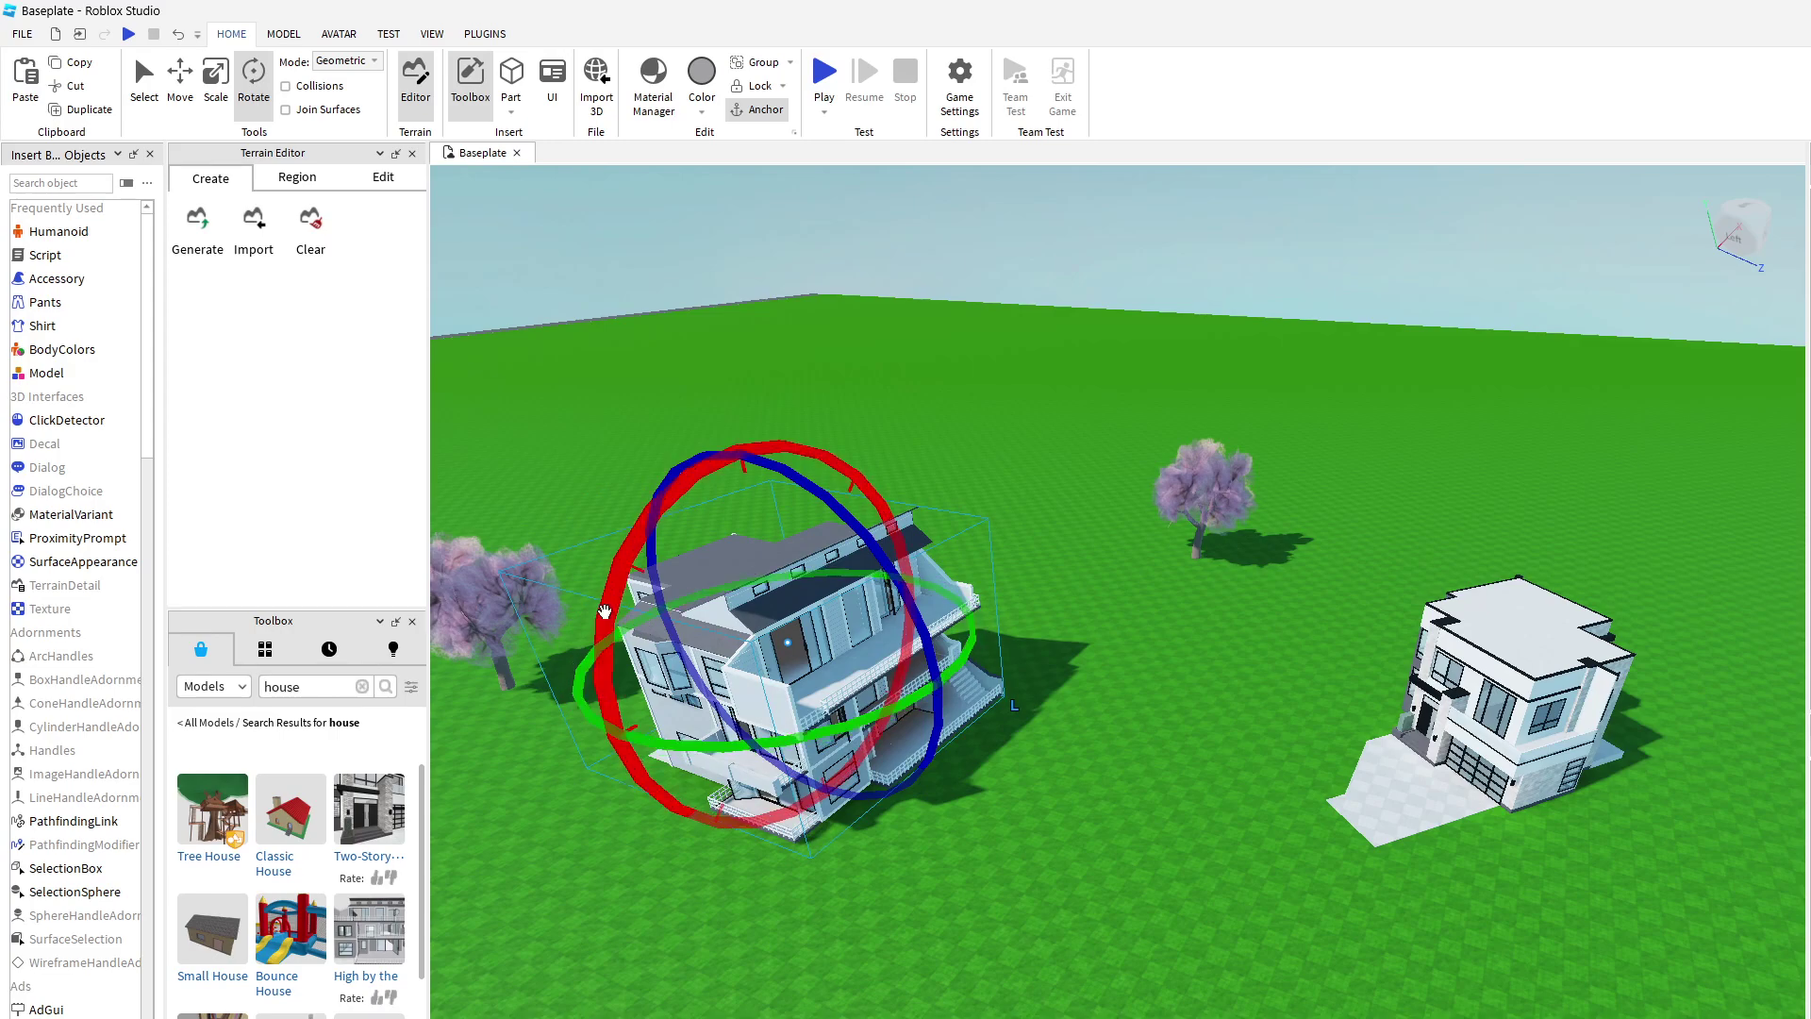
pyautogui.moveTo(623, 745); pyautogui.dragTo(585, 694)
pyautogui.moveTo(615, 633); pyautogui.dragTo(628, 749)
pyautogui.moveTo(803, 784); pyautogui.dragTo(943, 972)
pyautogui.click(260, 90)
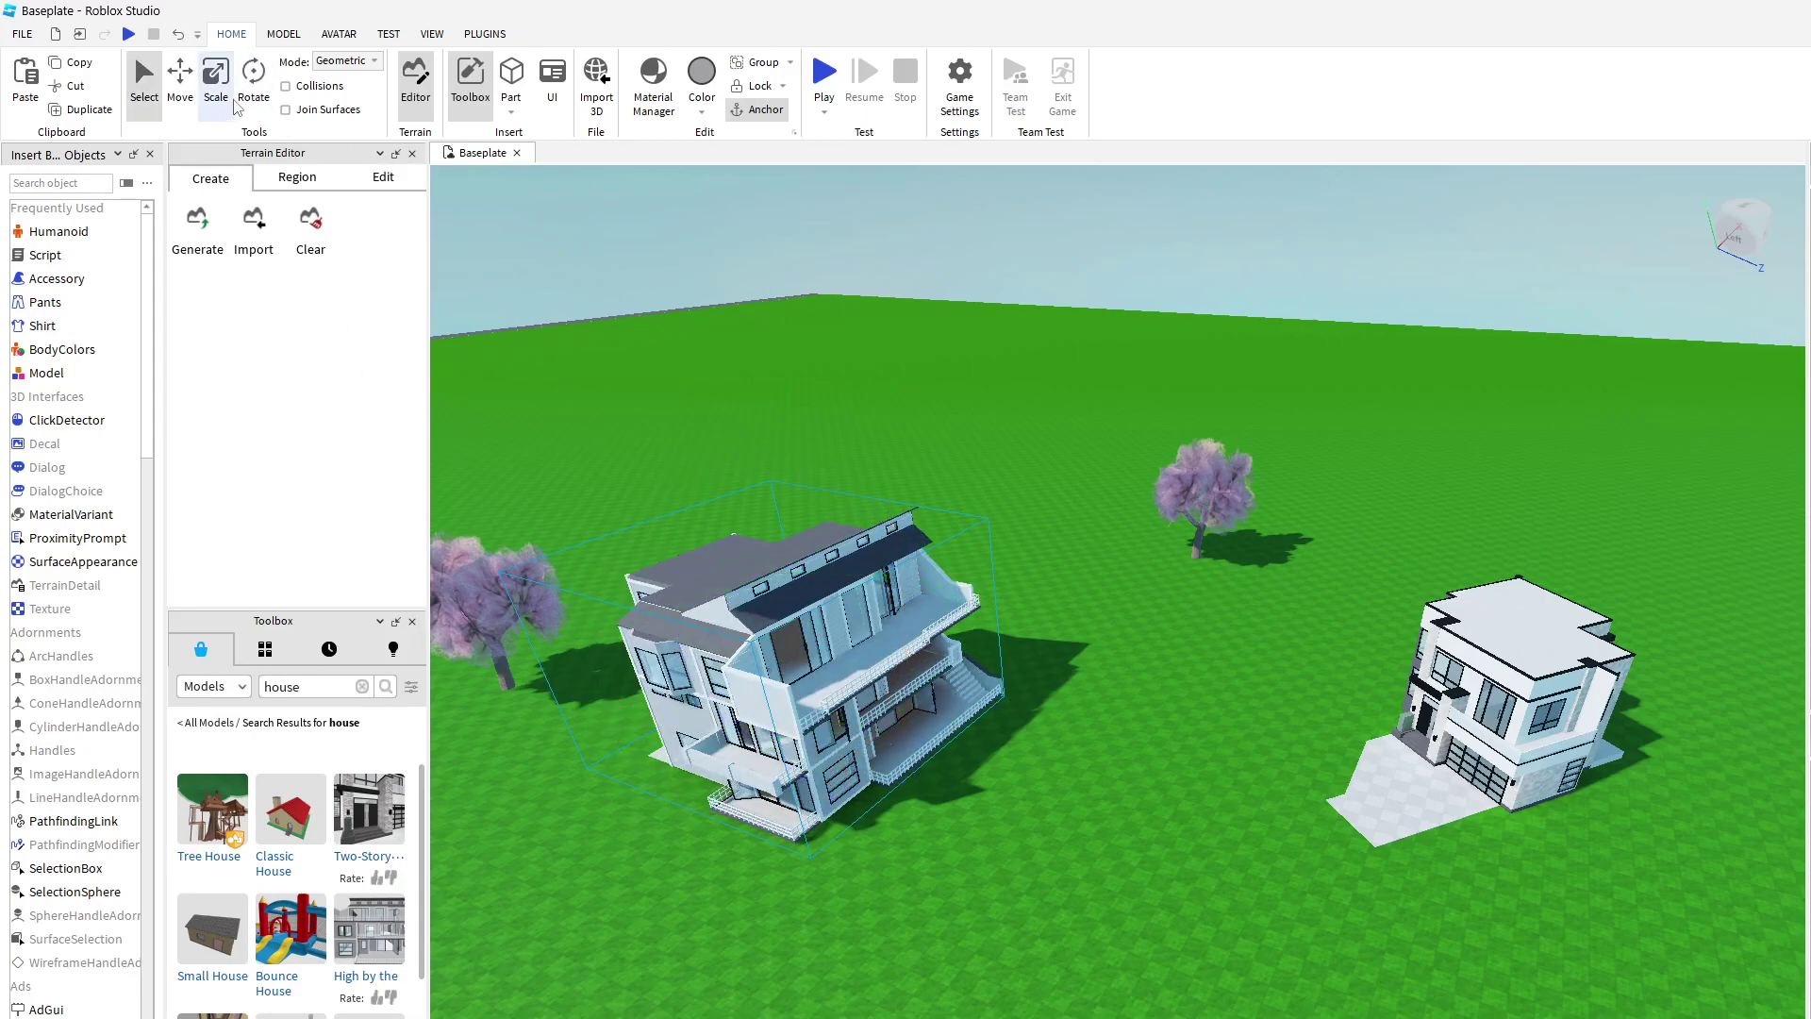
pyautogui.click(151, 94)
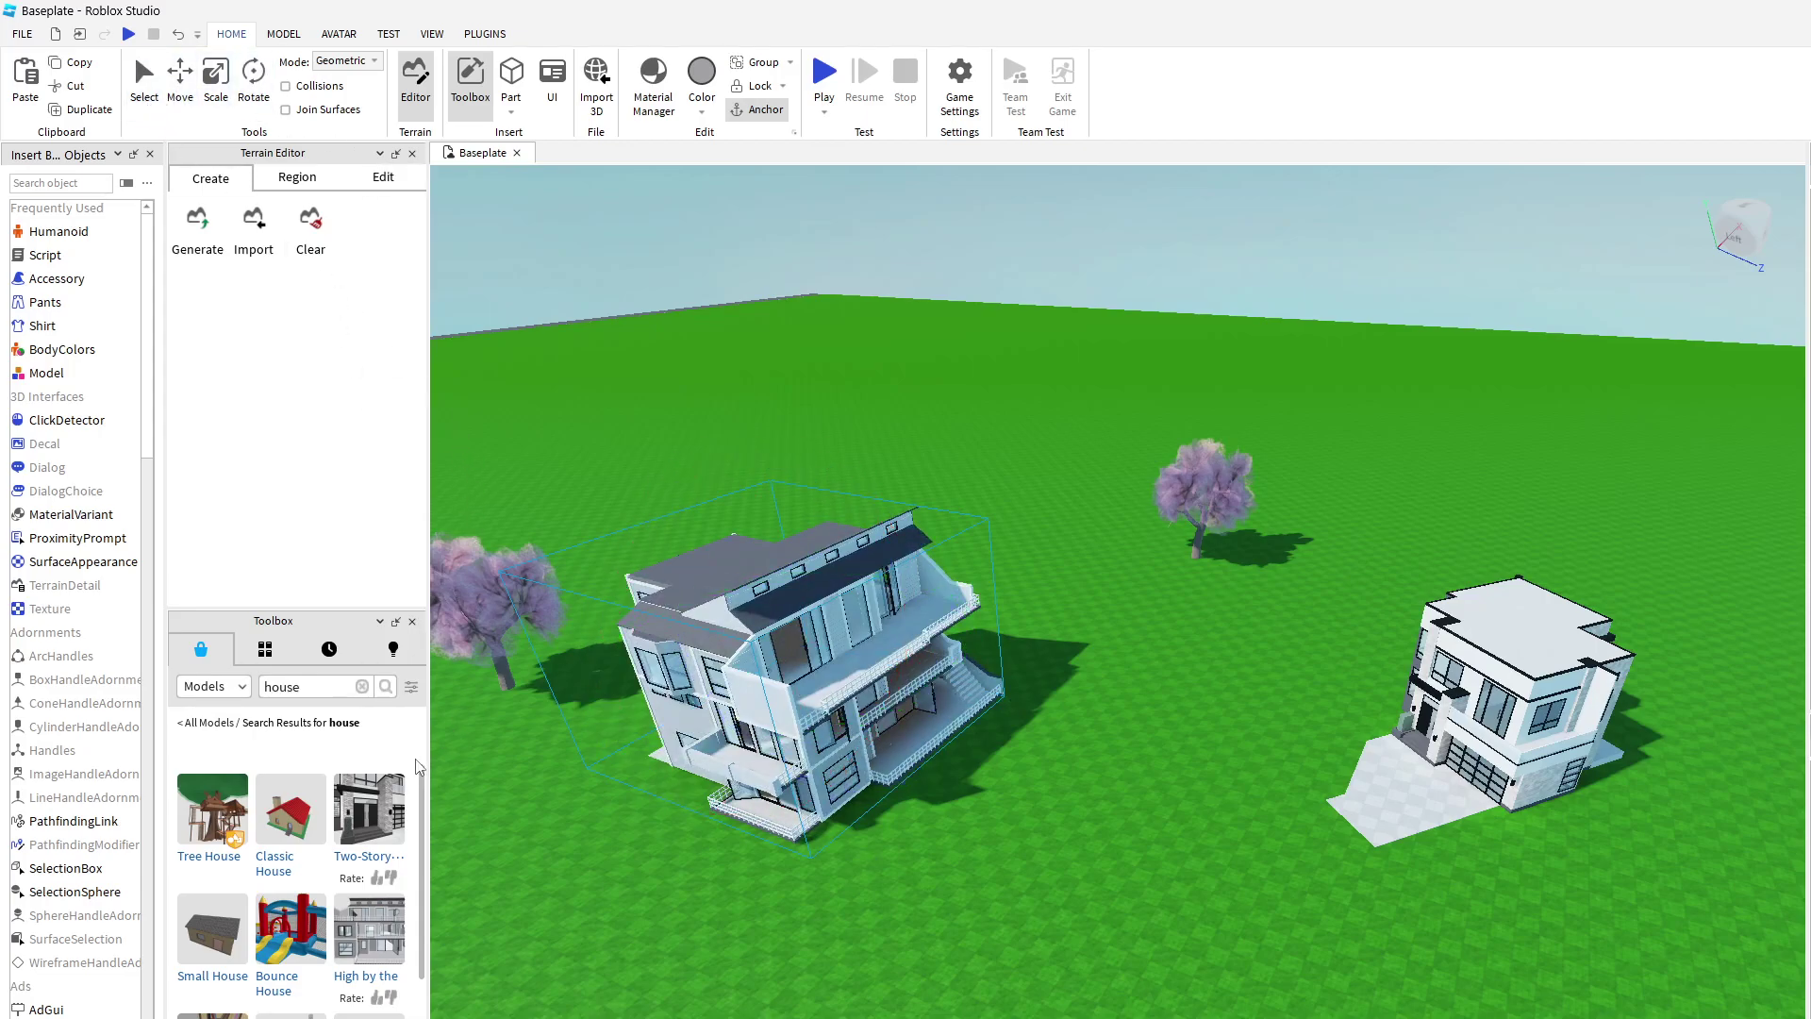
# Step: Insert the Tree House model from the house results, accepting its included scripts
pyautogui.click(213, 808)
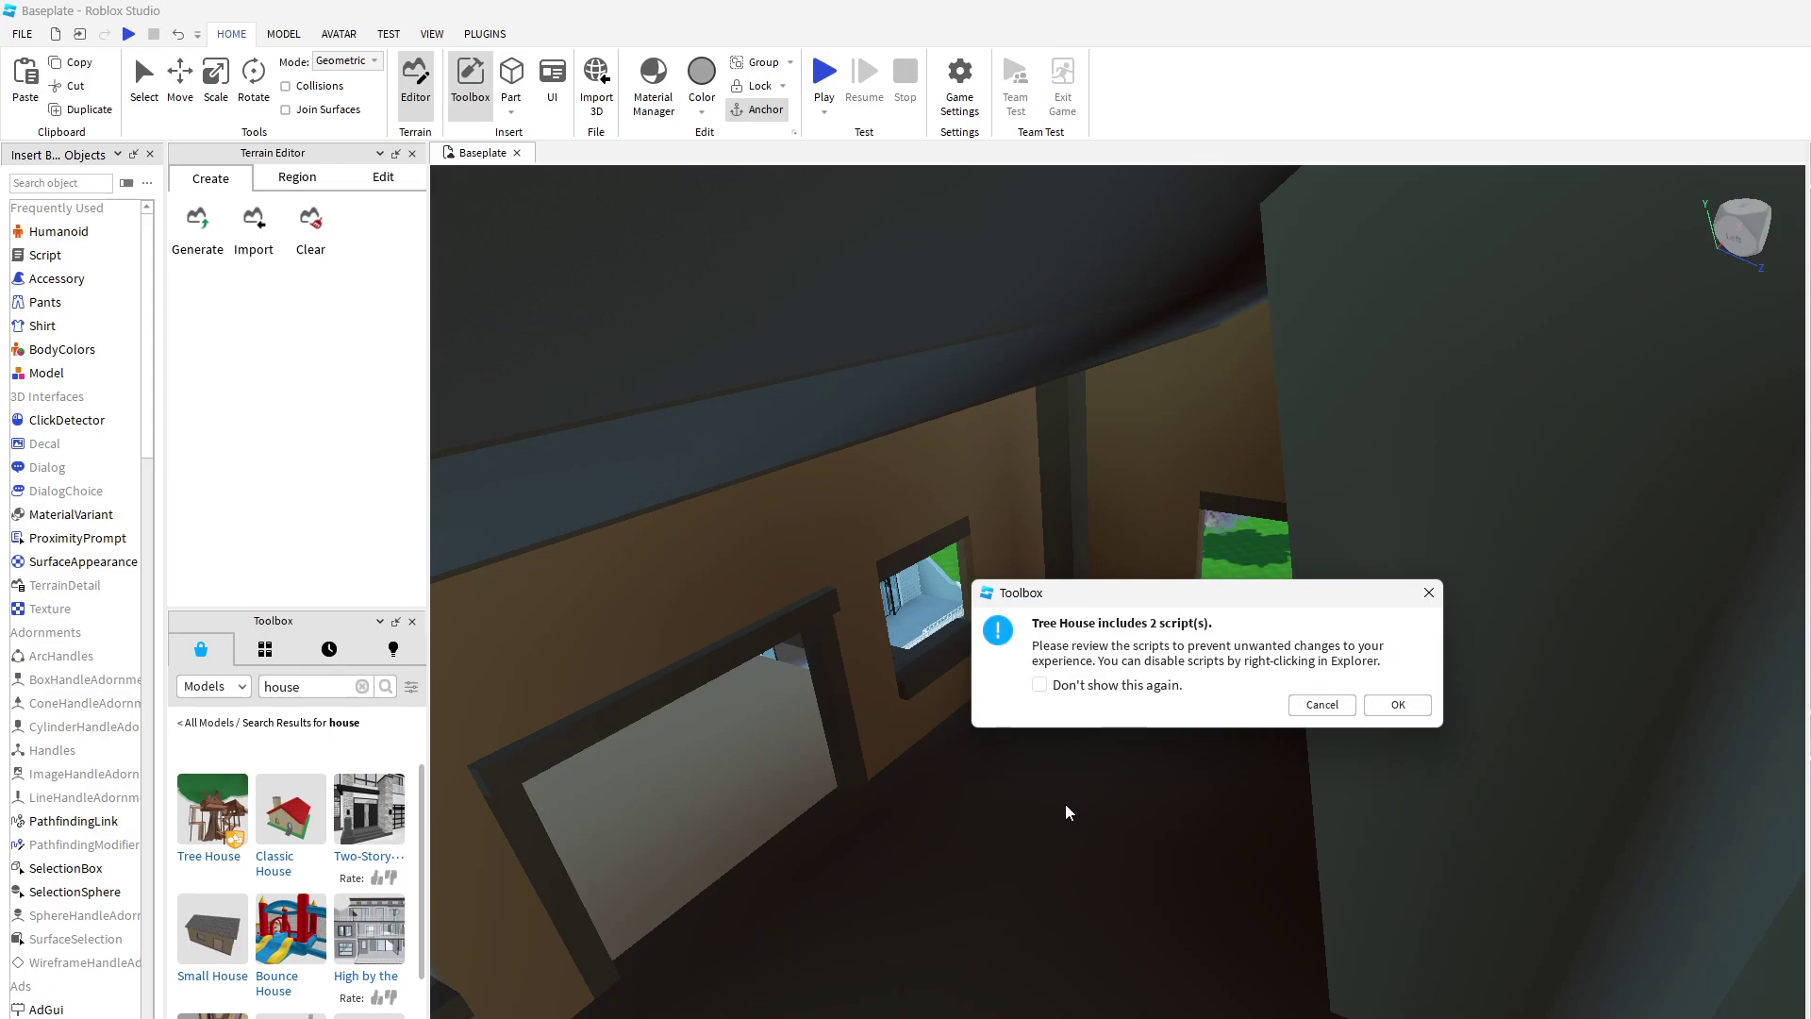
pyautogui.click(1397, 705)
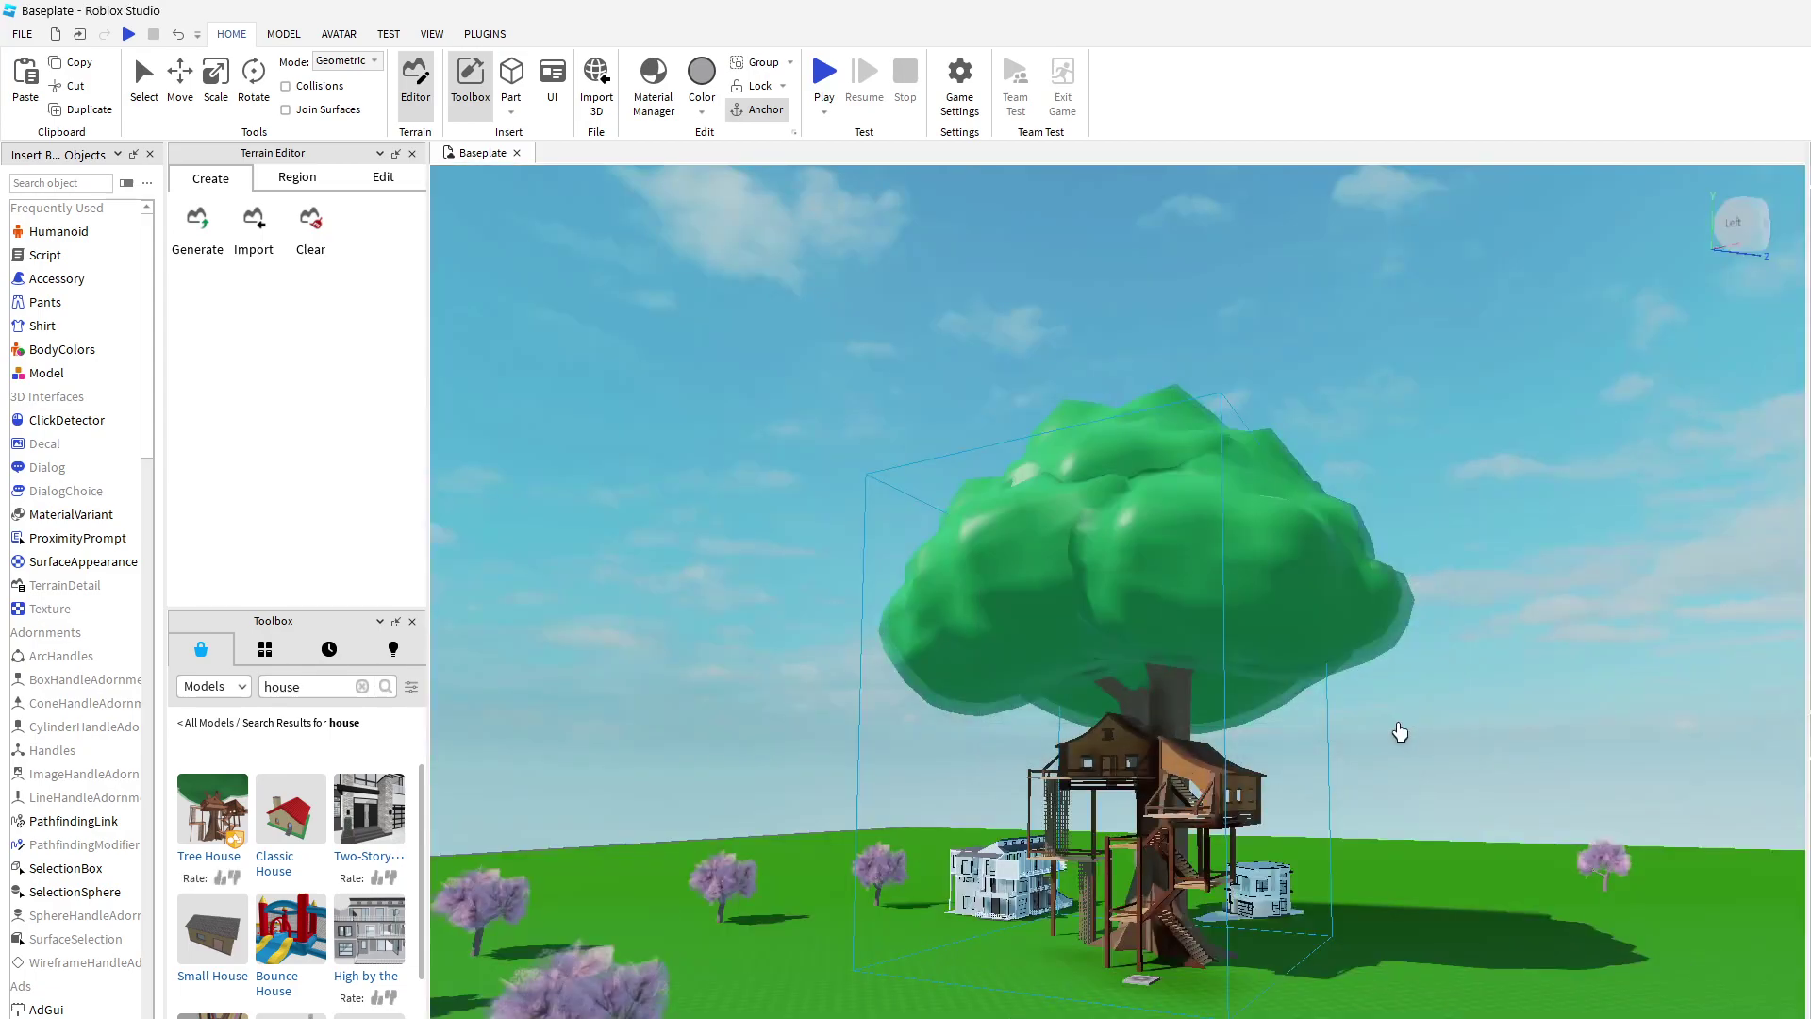
pyautogui.moveTo(1399, 732); pyautogui.dragTo(1245, 678, button='right')
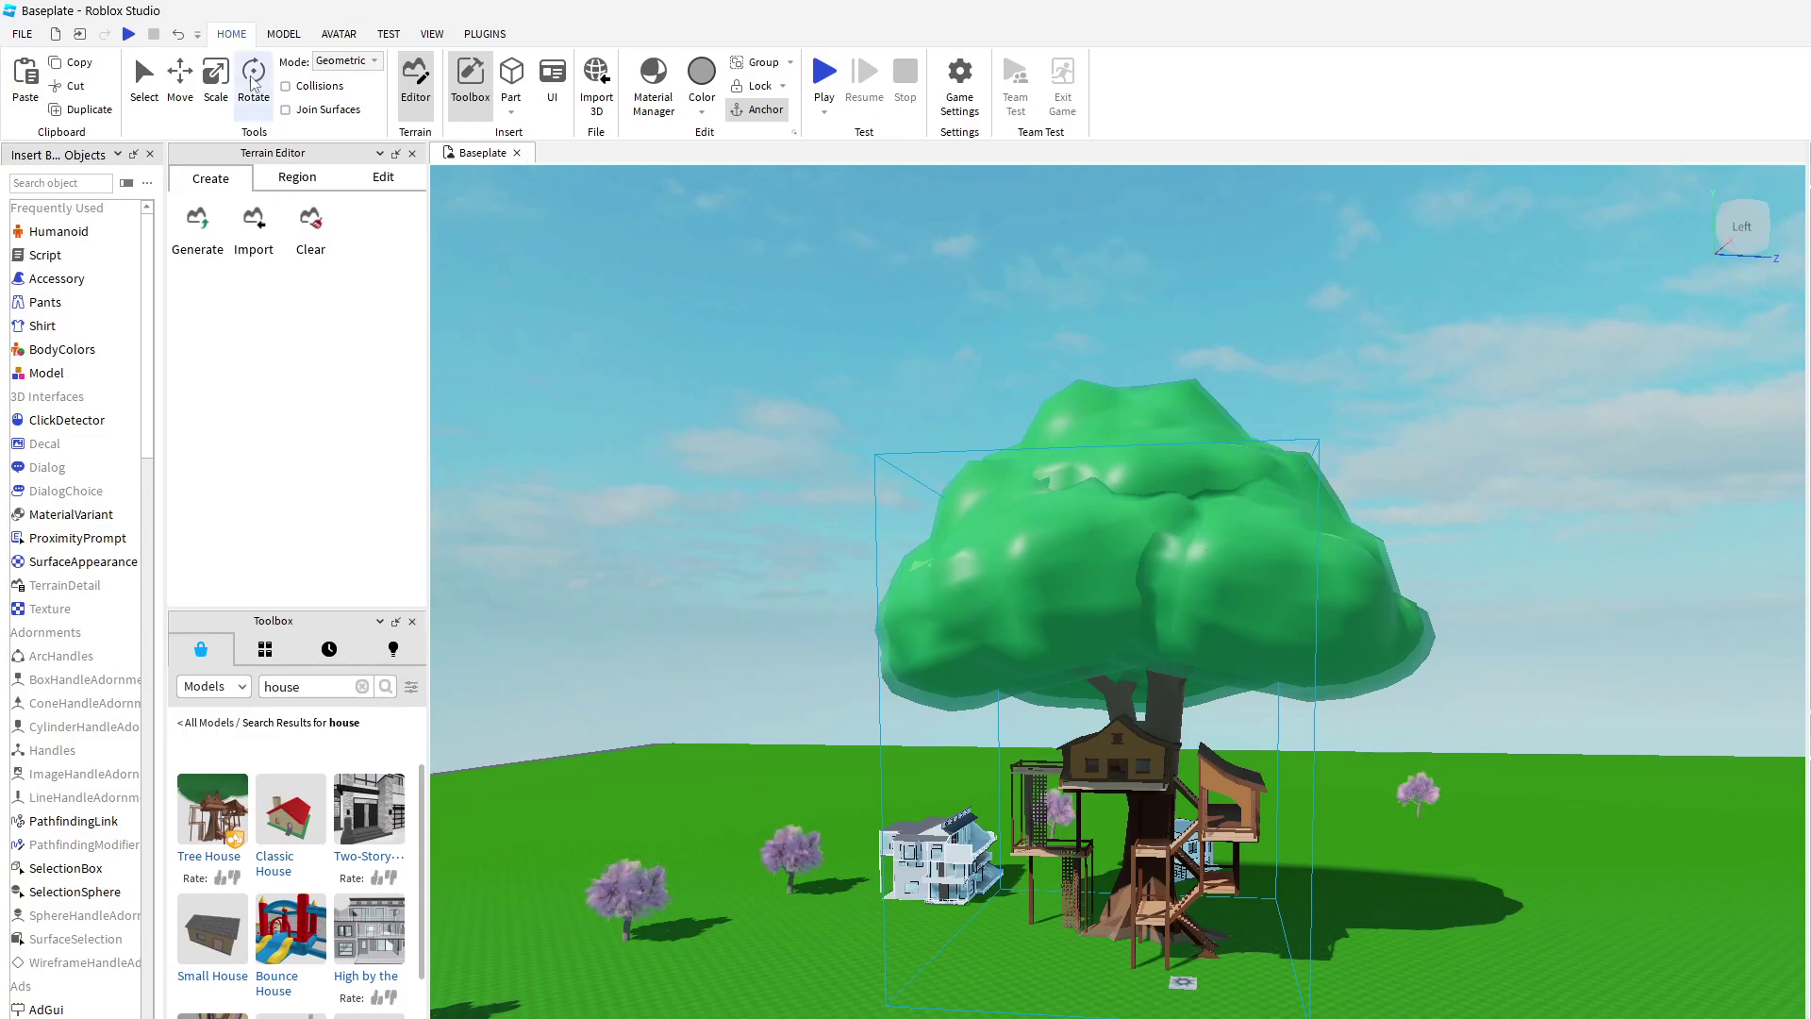
# Step: Move the tree house across the grass into open space, clear of the modern house and the beach house
pyautogui.moveTo(1566, 849); pyautogui.dragTo(1668, 962, button='right')
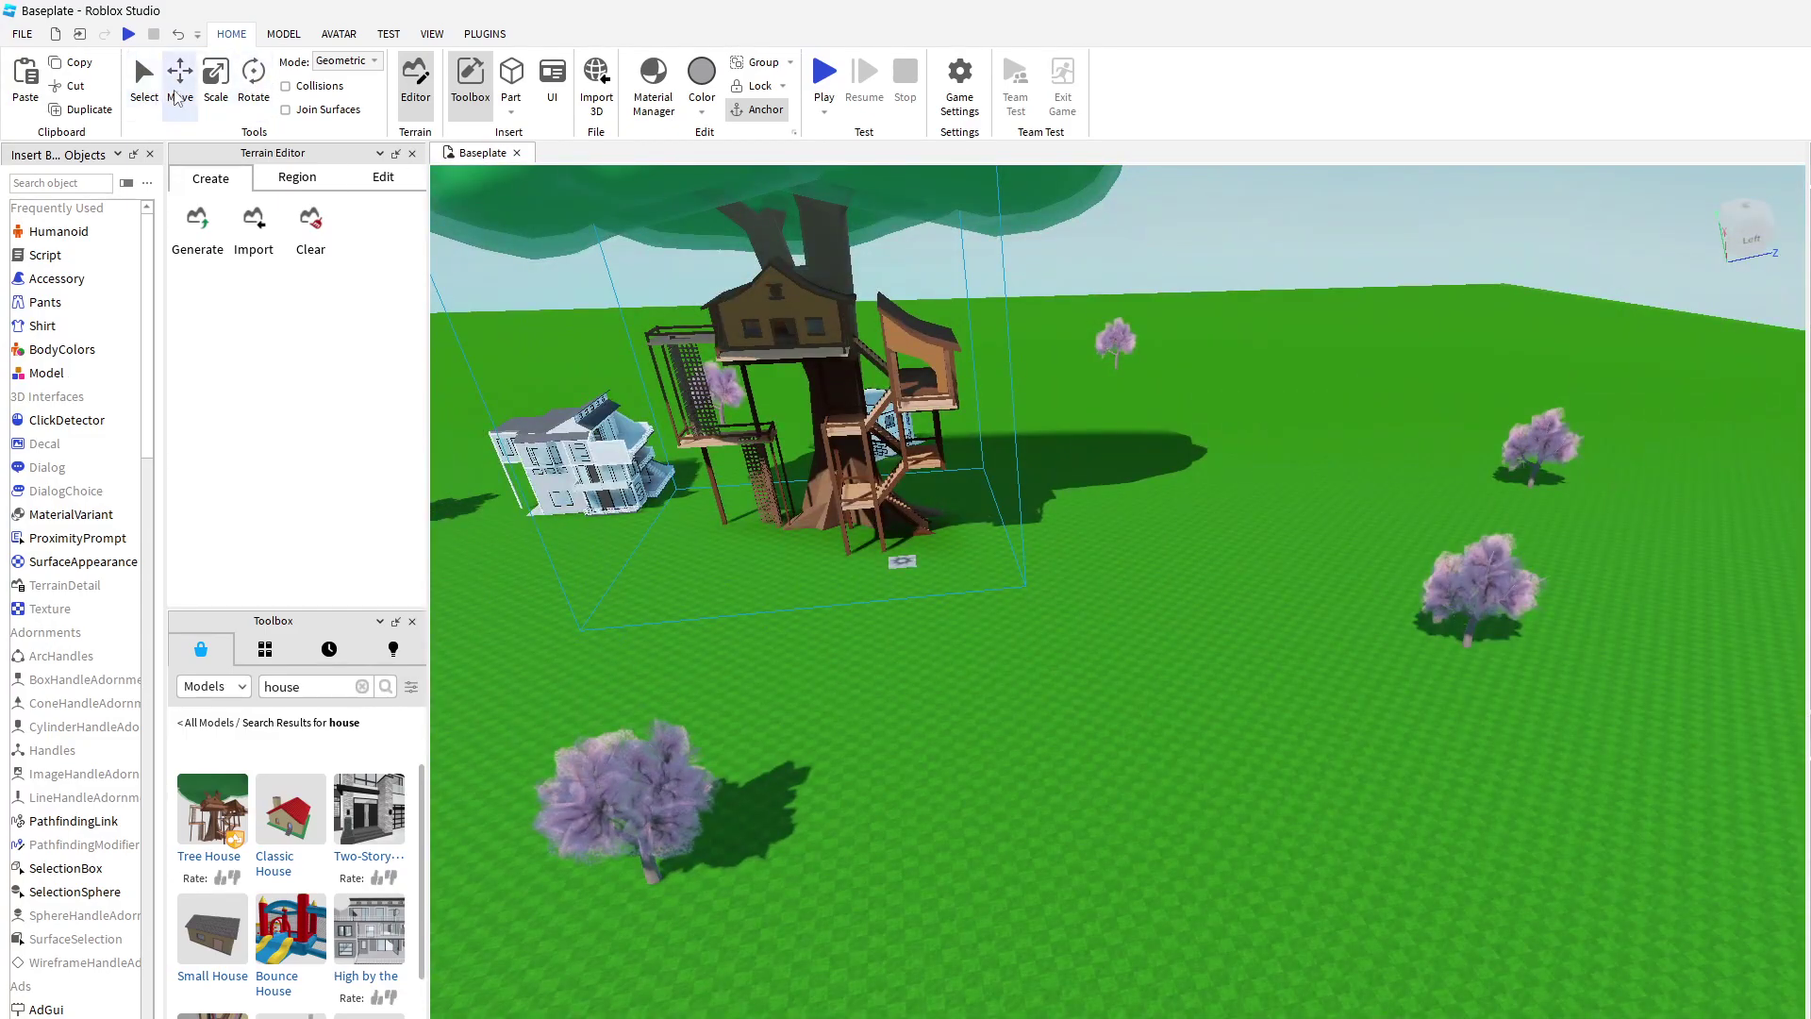
pyautogui.click(193, 103)
pyautogui.moveTo(854, 304); pyautogui.dragTo(1230, 211)
pyautogui.moveTo(1430, 274); pyautogui.dragTo(1260, 227)
pyautogui.scroll(2, 1089, 516)
pyautogui.moveTo(1088, 515); pyautogui.dragTo(1088, 515, button='right')
pyautogui.press('w')
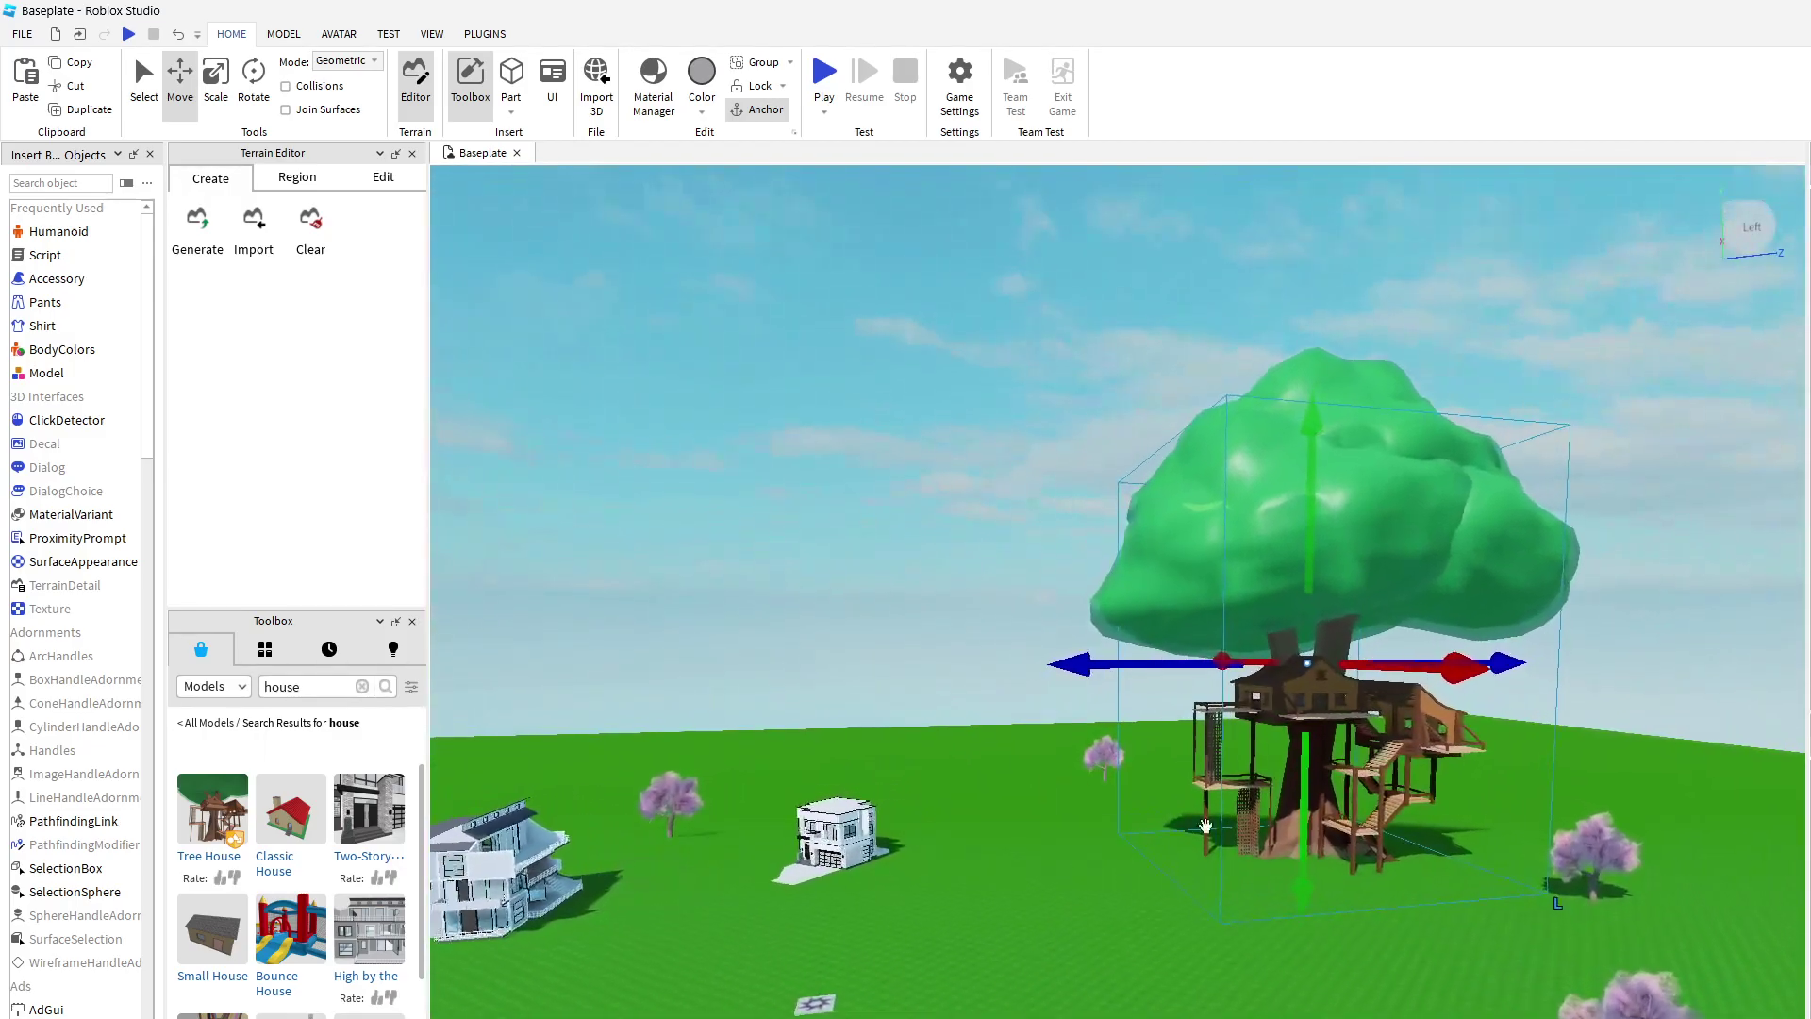
# Step: Search the Toolbox models for "landing pad" and insert the Star Wars Landing Pad beside the tree house
pyautogui.scroll(4, 1300, 815)
pyautogui.scroll(5, 1300, 815)
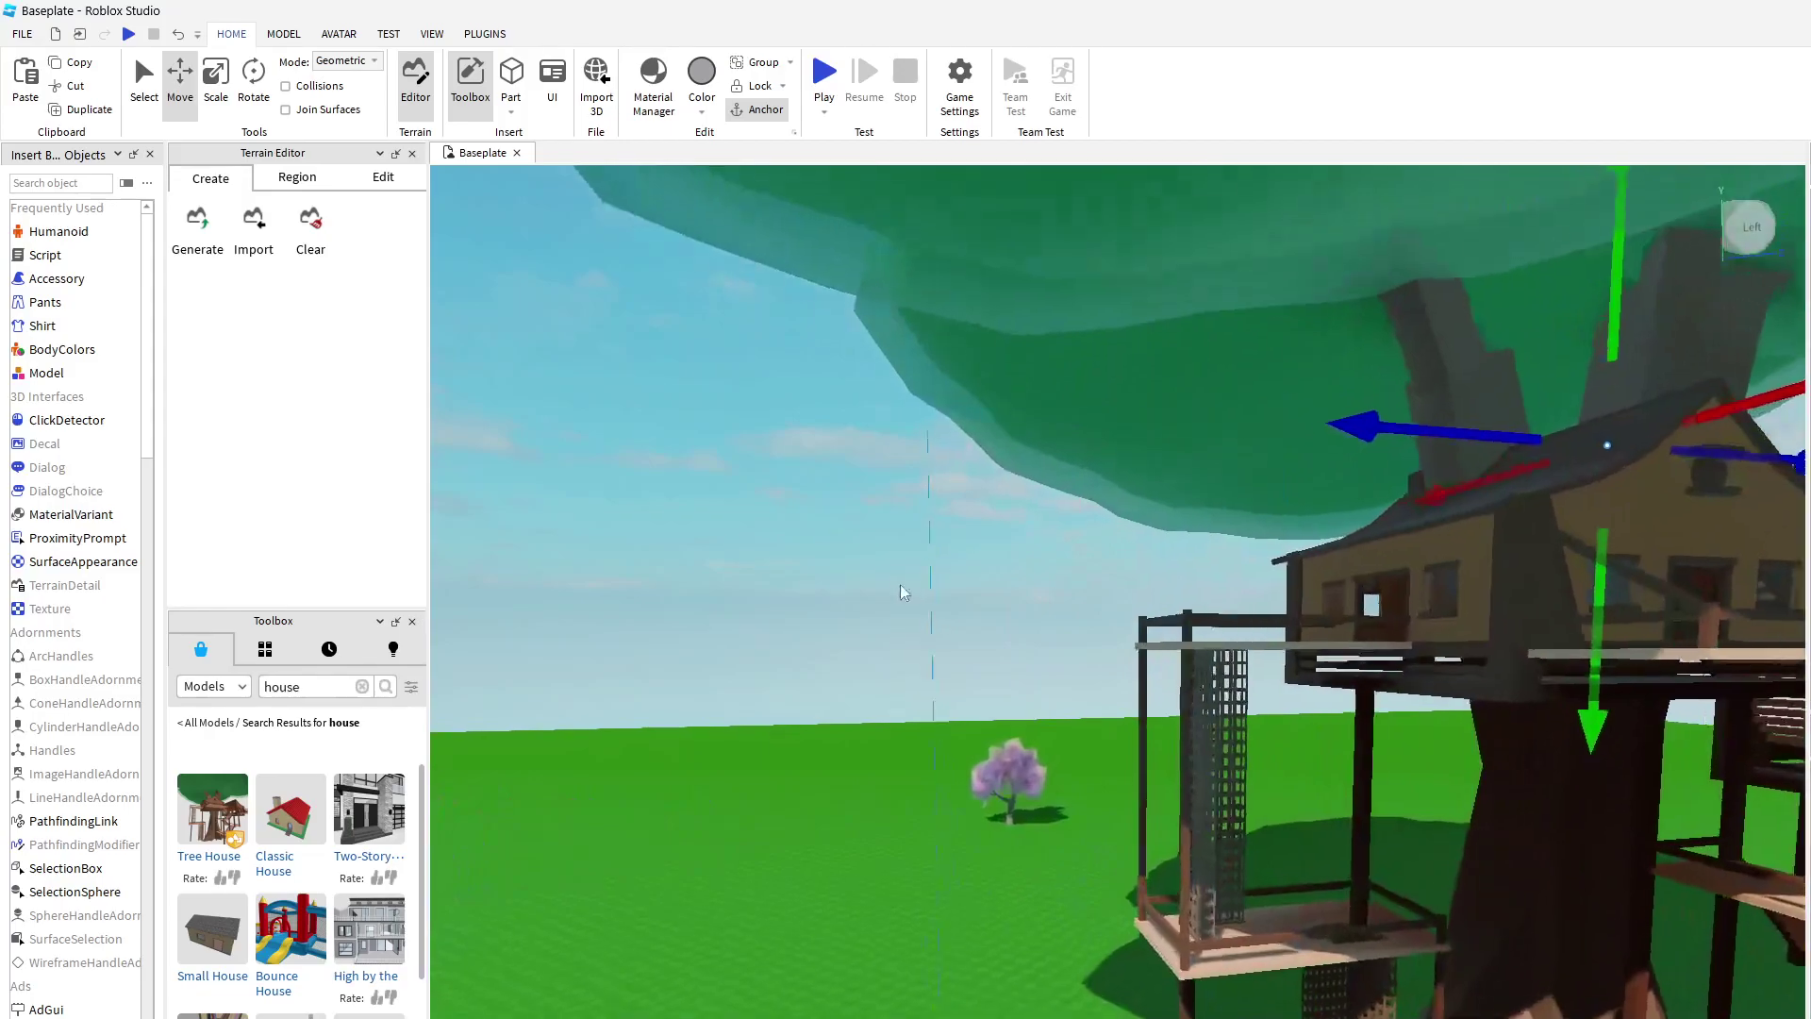
pyautogui.moveTo(900, 581); pyautogui.dragTo(896, 576, button='right')
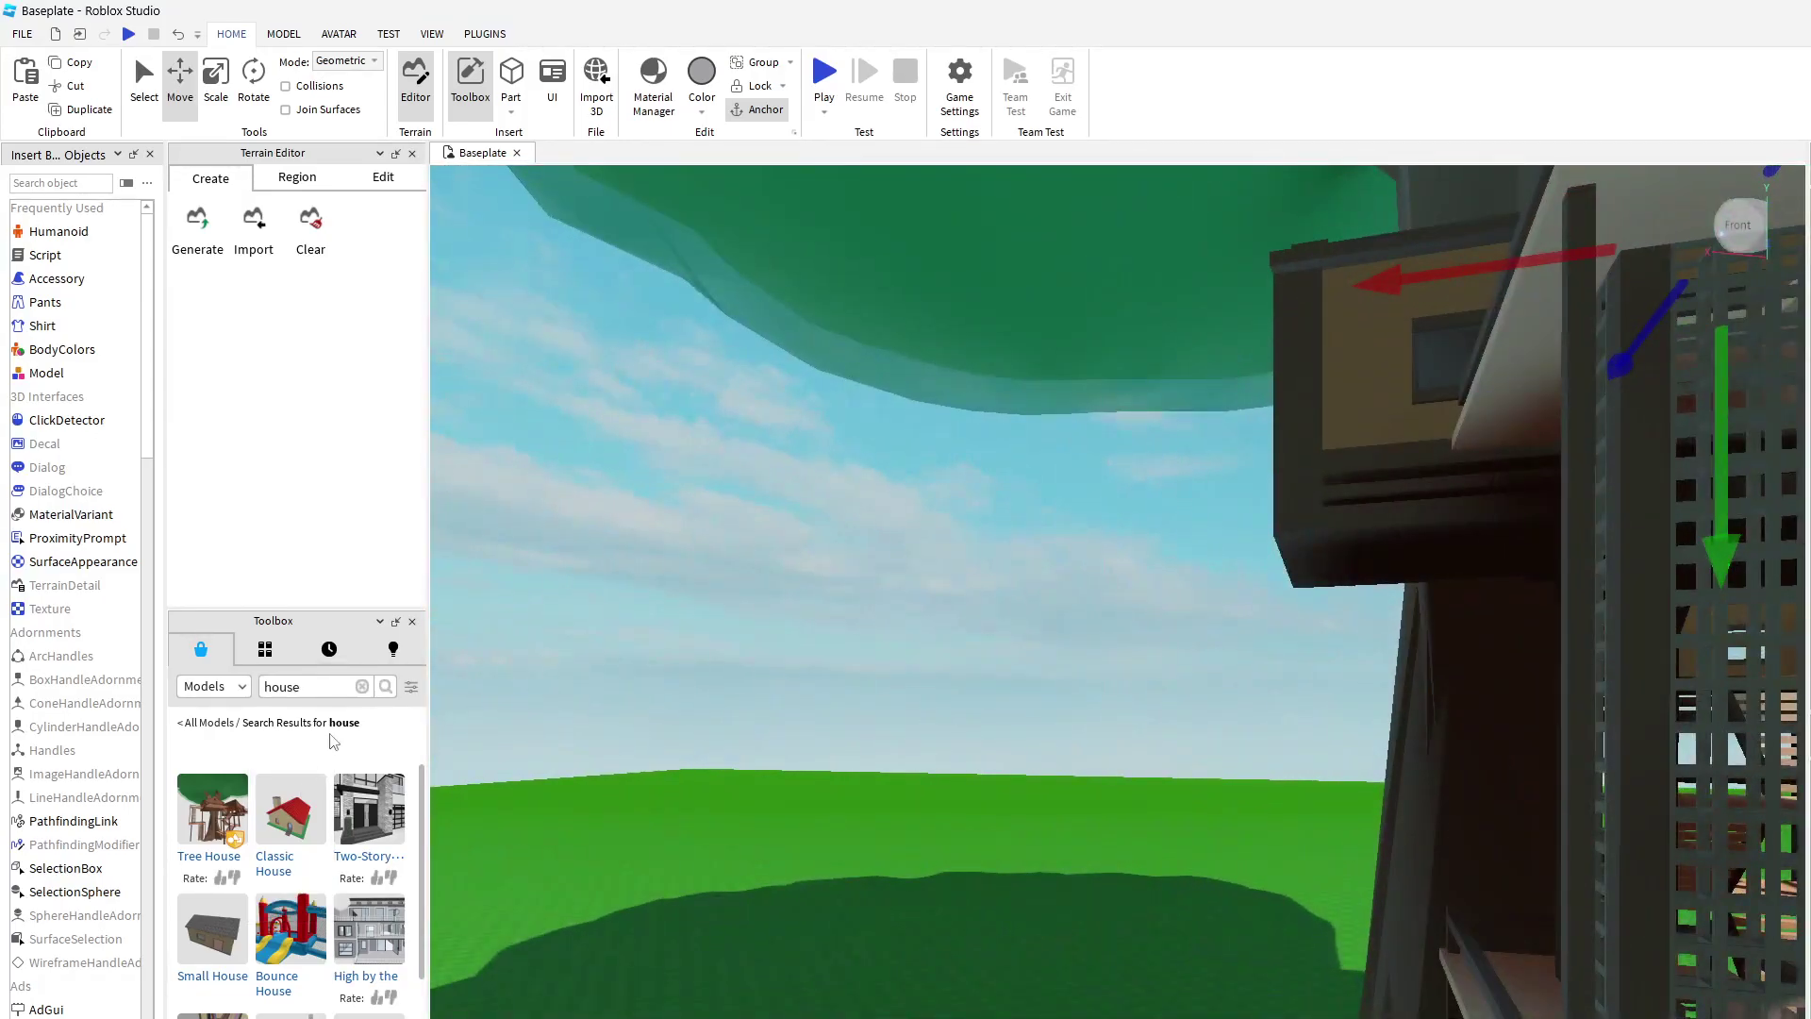
pyautogui.click(361, 686)
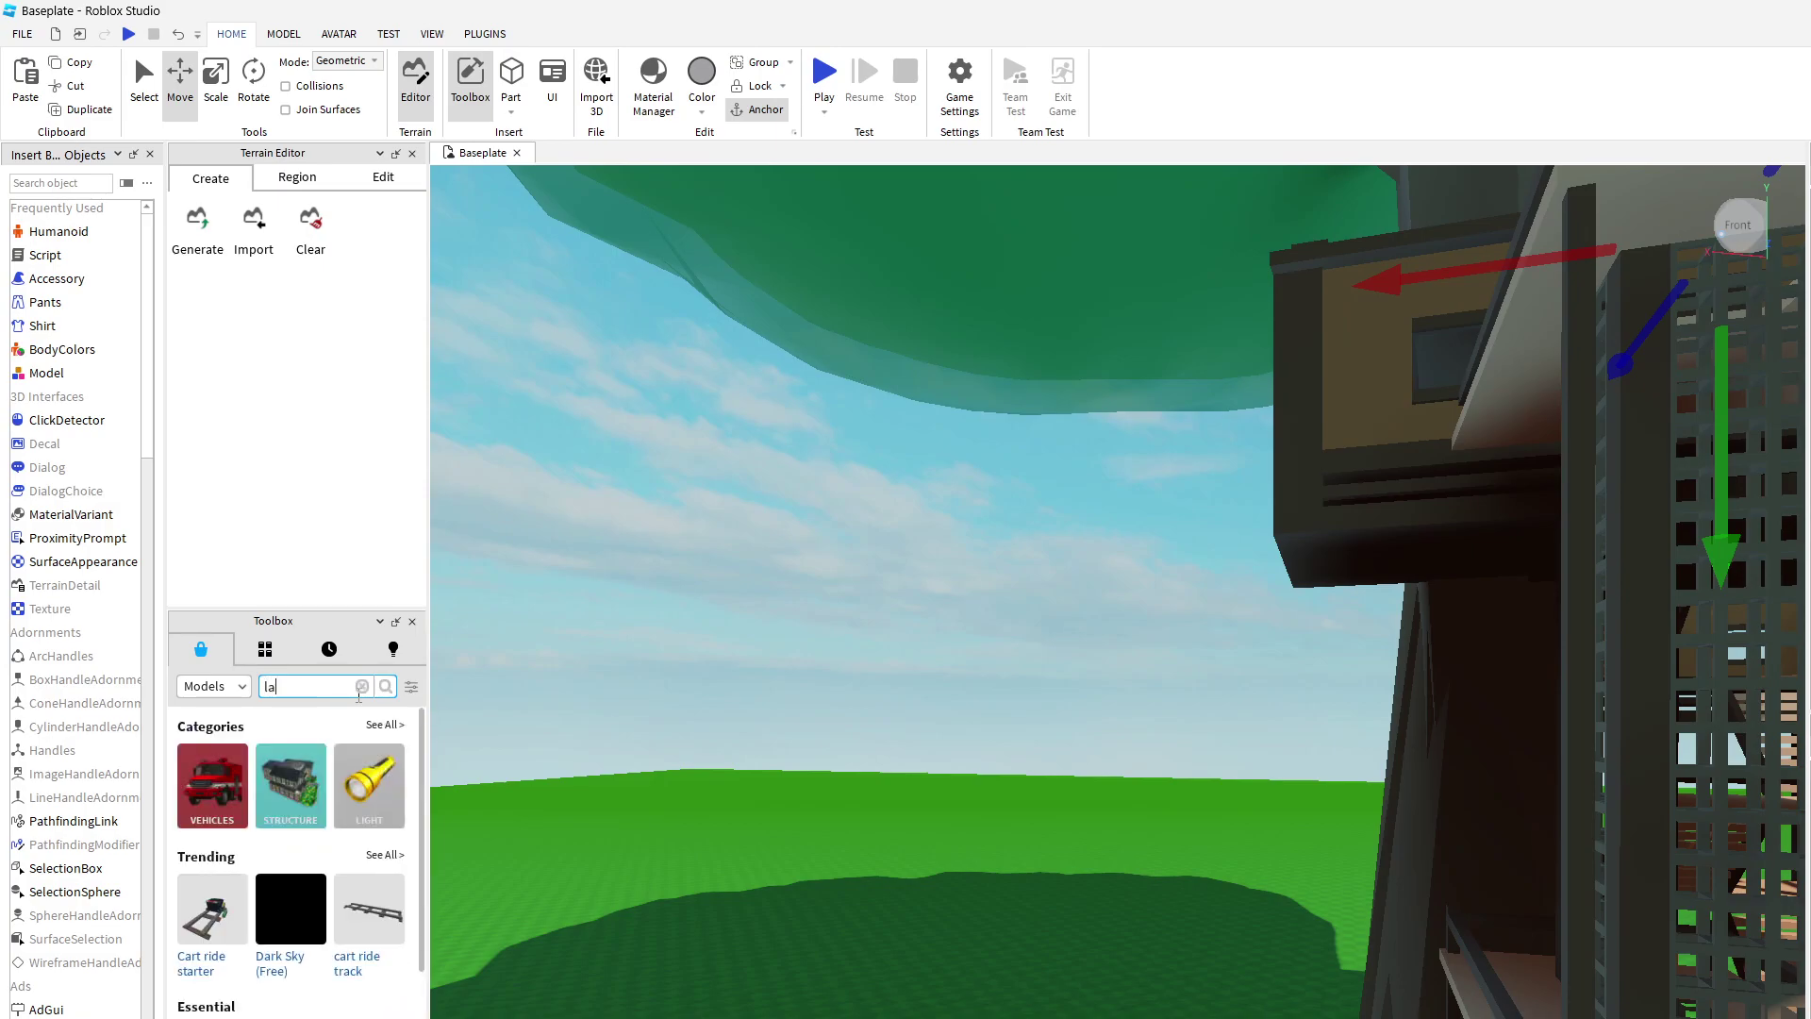
pyautogui.write('landing pad')
pyautogui.press('Return')
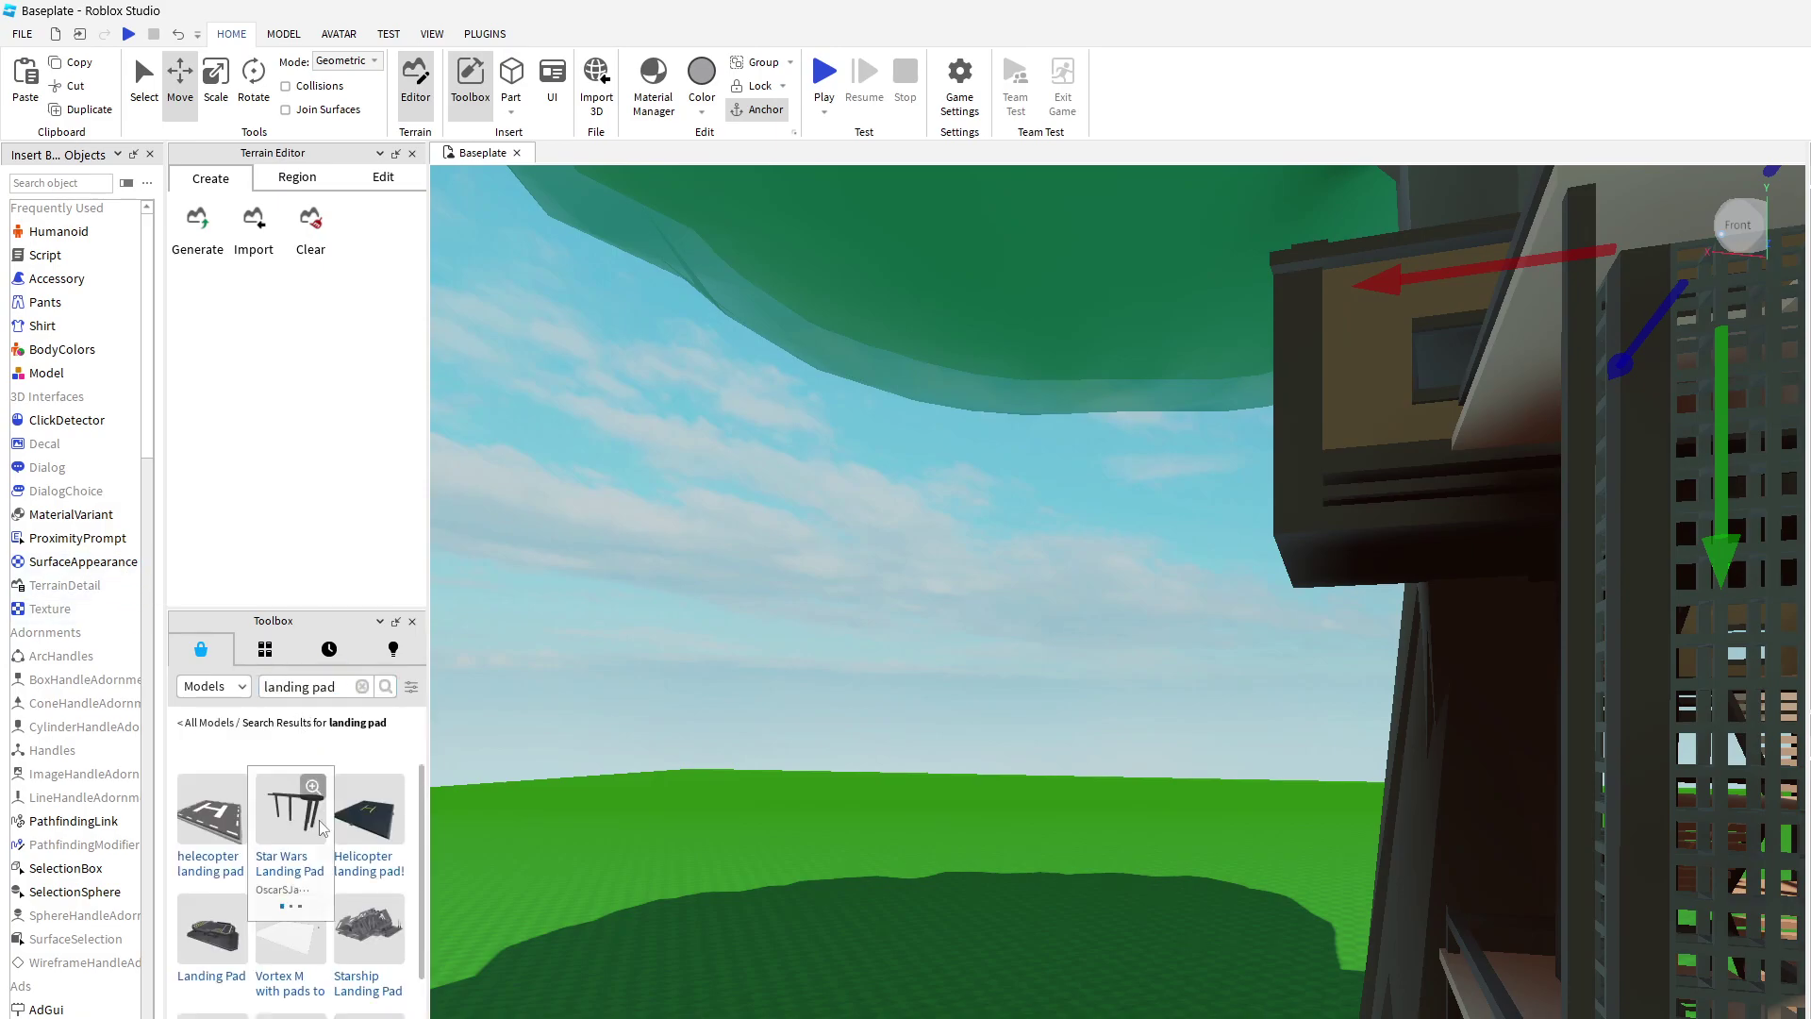
pyautogui.click(282, 848)
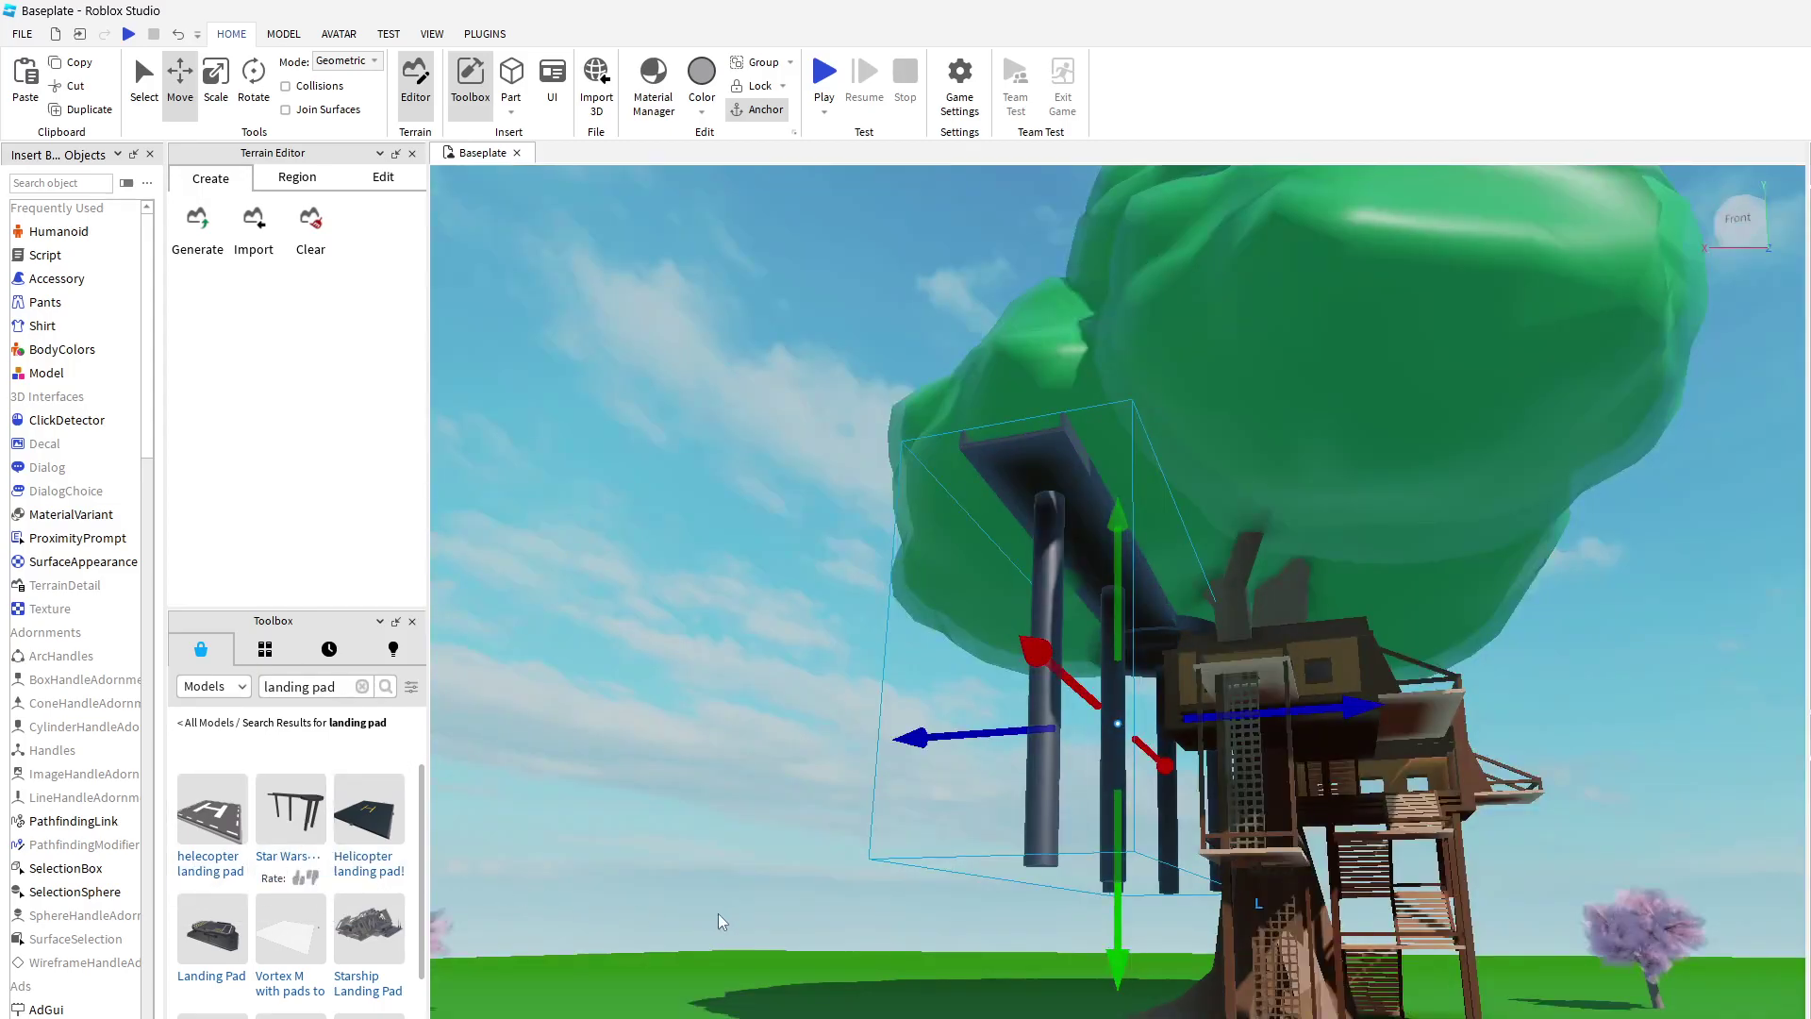
# Step: Lower the Star Wars landing pad so that its pillars stand on the grass beside the tree house
pyautogui.moveTo(718, 913); pyautogui.dragTo(717, 913, button='right')
pyautogui.moveTo(1124, 866); pyautogui.dragTo(1131, 1018)
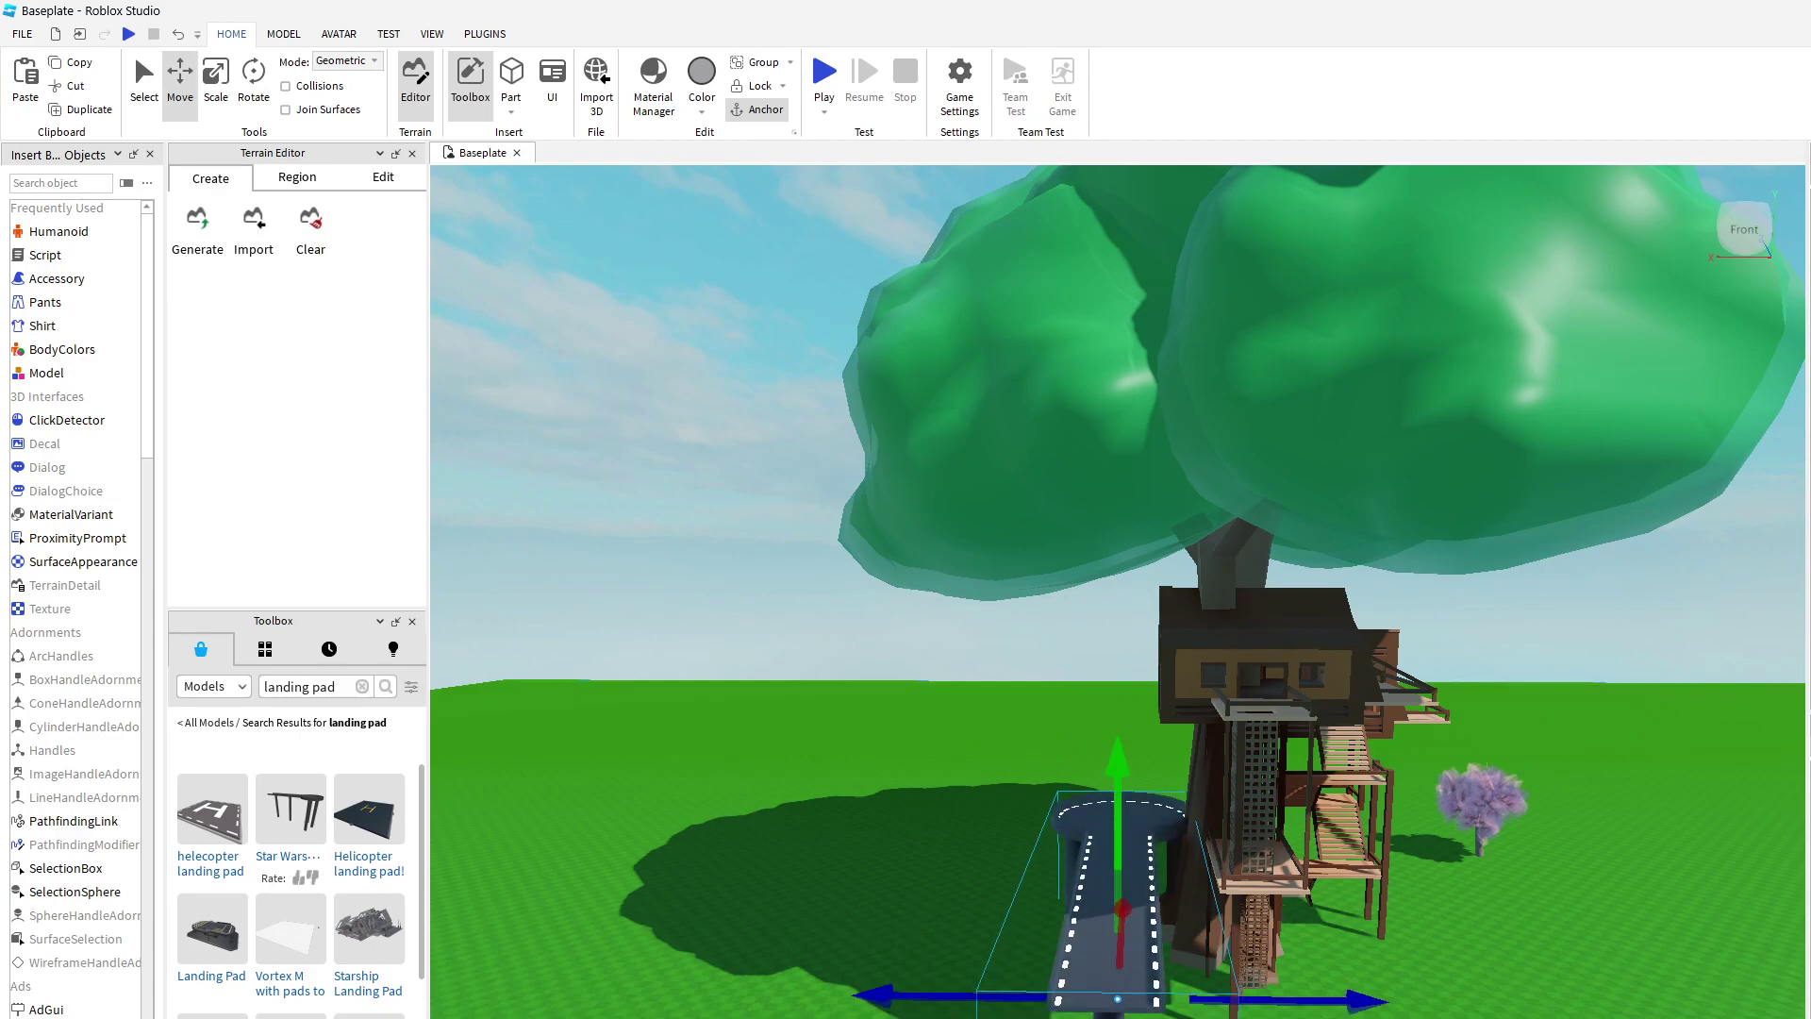
pyautogui.press('s')
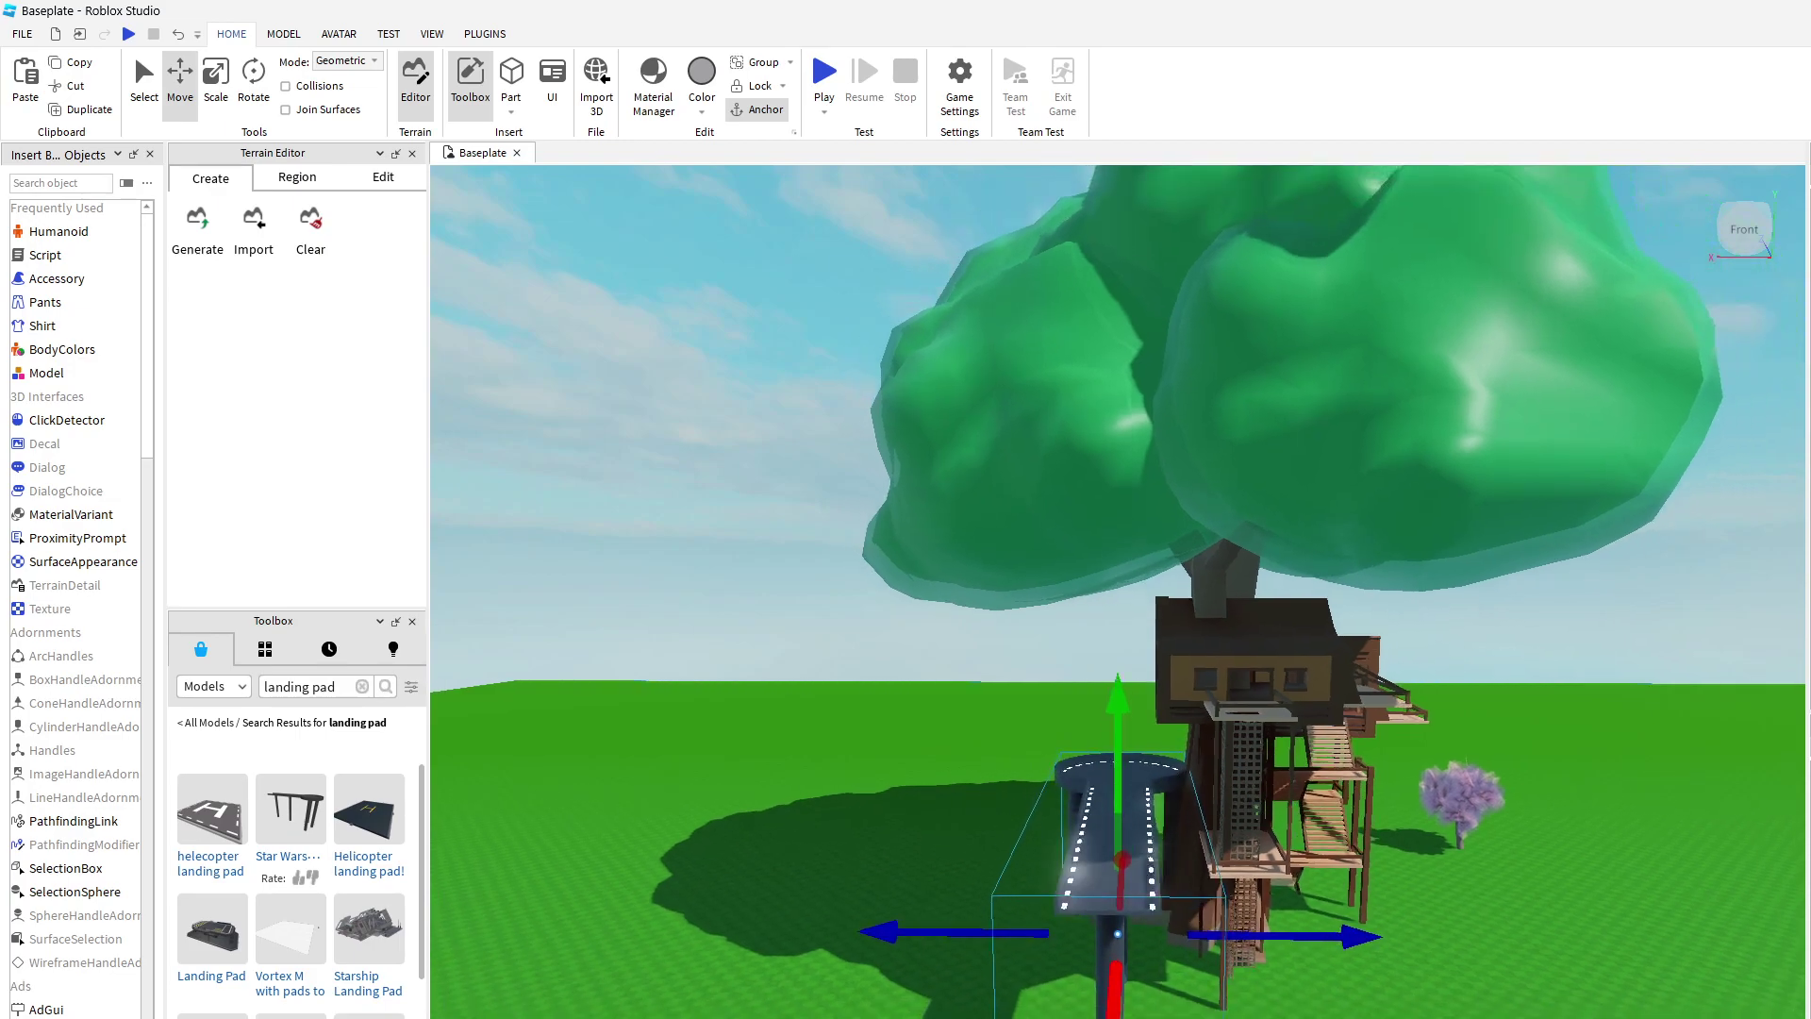
pyautogui.moveTo(1131, 1017); pyautogui.dragTo(1132, 1018, button='right')
pyautogui.press('d')
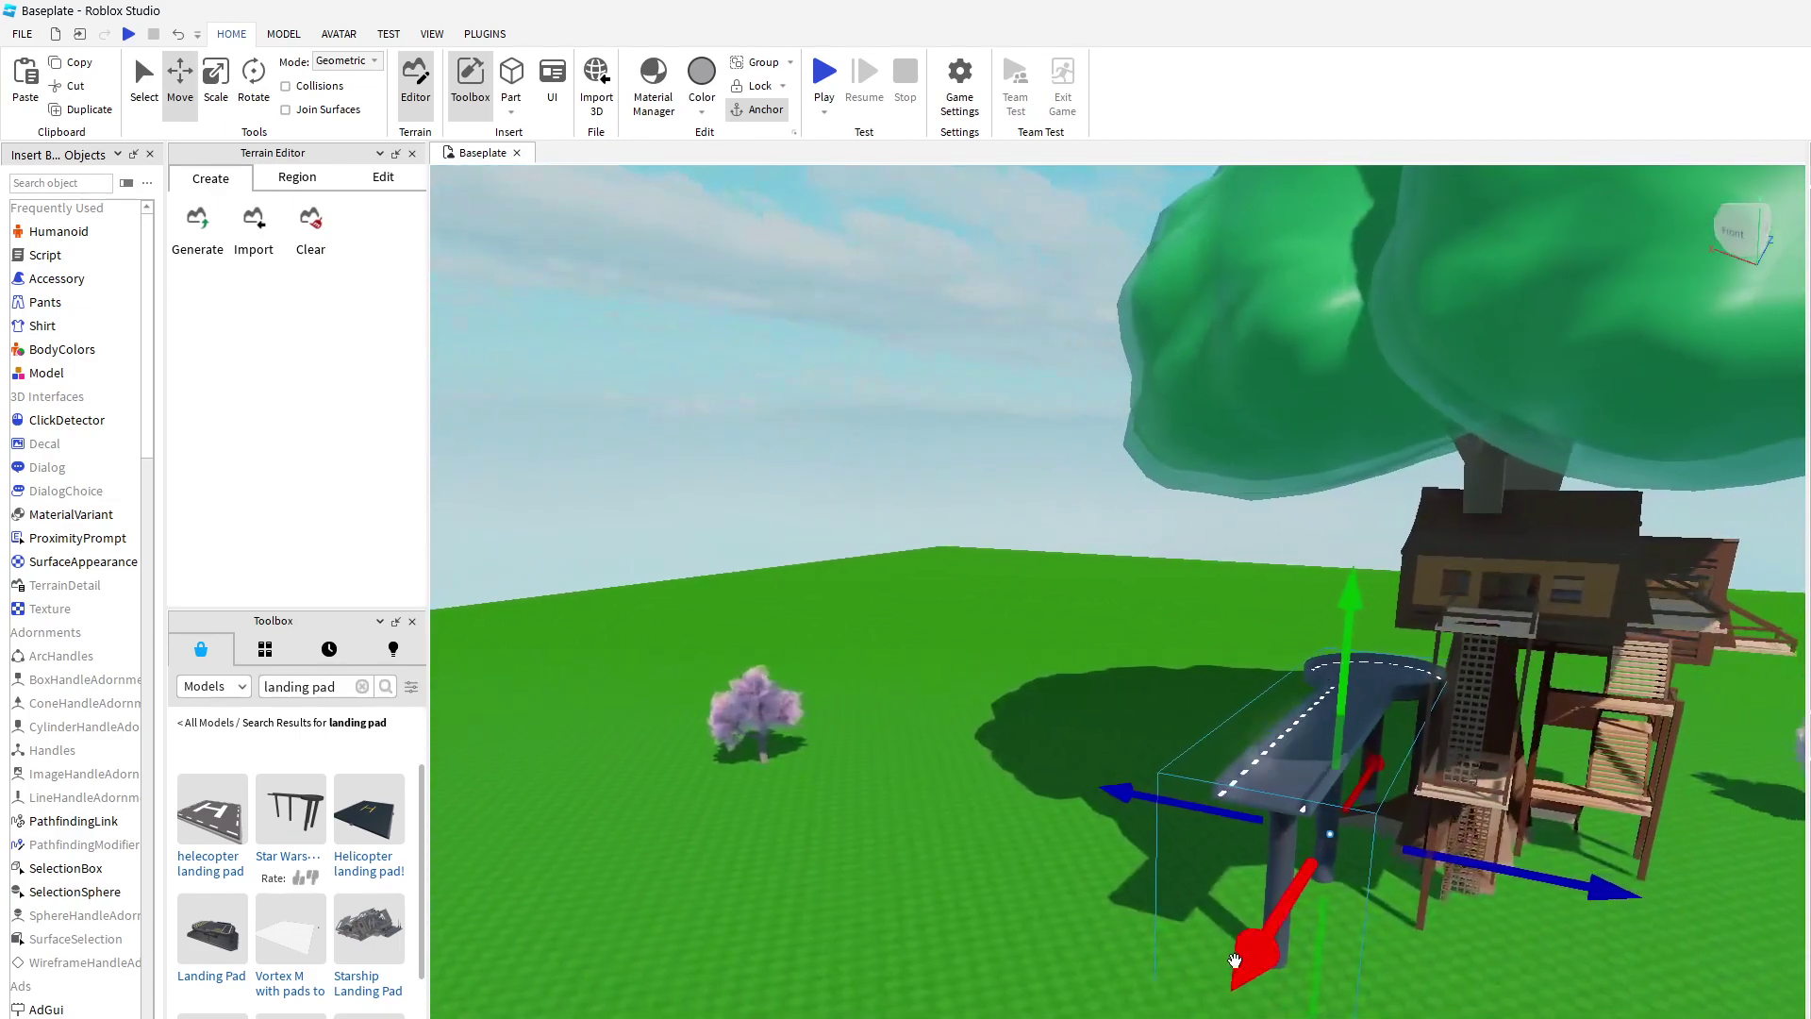
# Step: Shift the Star Wars landing pad horizontally along the ground to position its runway in front of the tree house
pyautogui.moveTo(1181, 957); pyautogui.dragTo(1049, 1018)
pyautogui.moveTo(1247, 1014); pyautogui.dragTo(1353, 1017)
pyautogui.moveTo(1047, 962); pyautogui.dragTo(1283, 723)
pyautogui.moveTo(1171, 865); pyautogui.dragTo(1245, 835)
pyautogui.moveTo(1211, 870); pyautogui.dragTo(1285, 877, button='right')
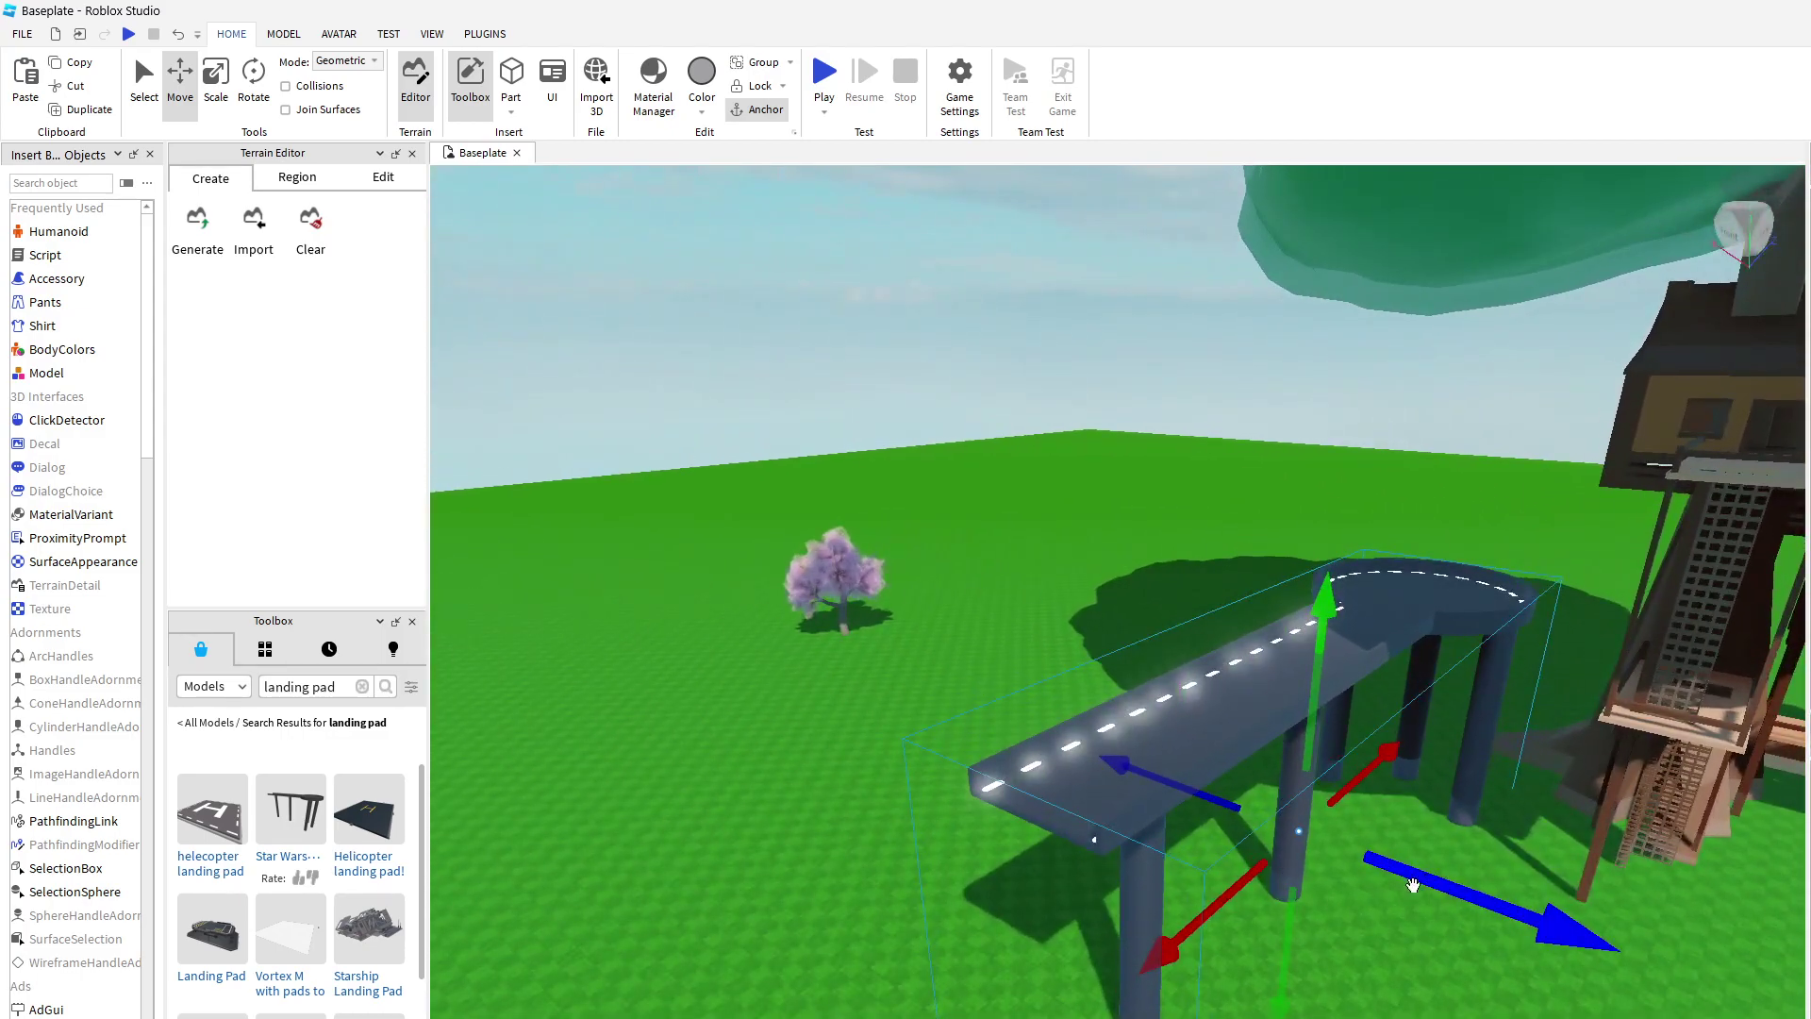
pyautogui.moveTo(1450, 885); pyautogui.dragTo(1490, 909)
# Step: Insert the Starship Landing Pad model and move it above the grass toward the open end of the runway
pyautogui.moveTo(1367, 907); pyautogui.dragTo(982, 819, button='right')
pyautogui.scroll(-6, 981, 819)
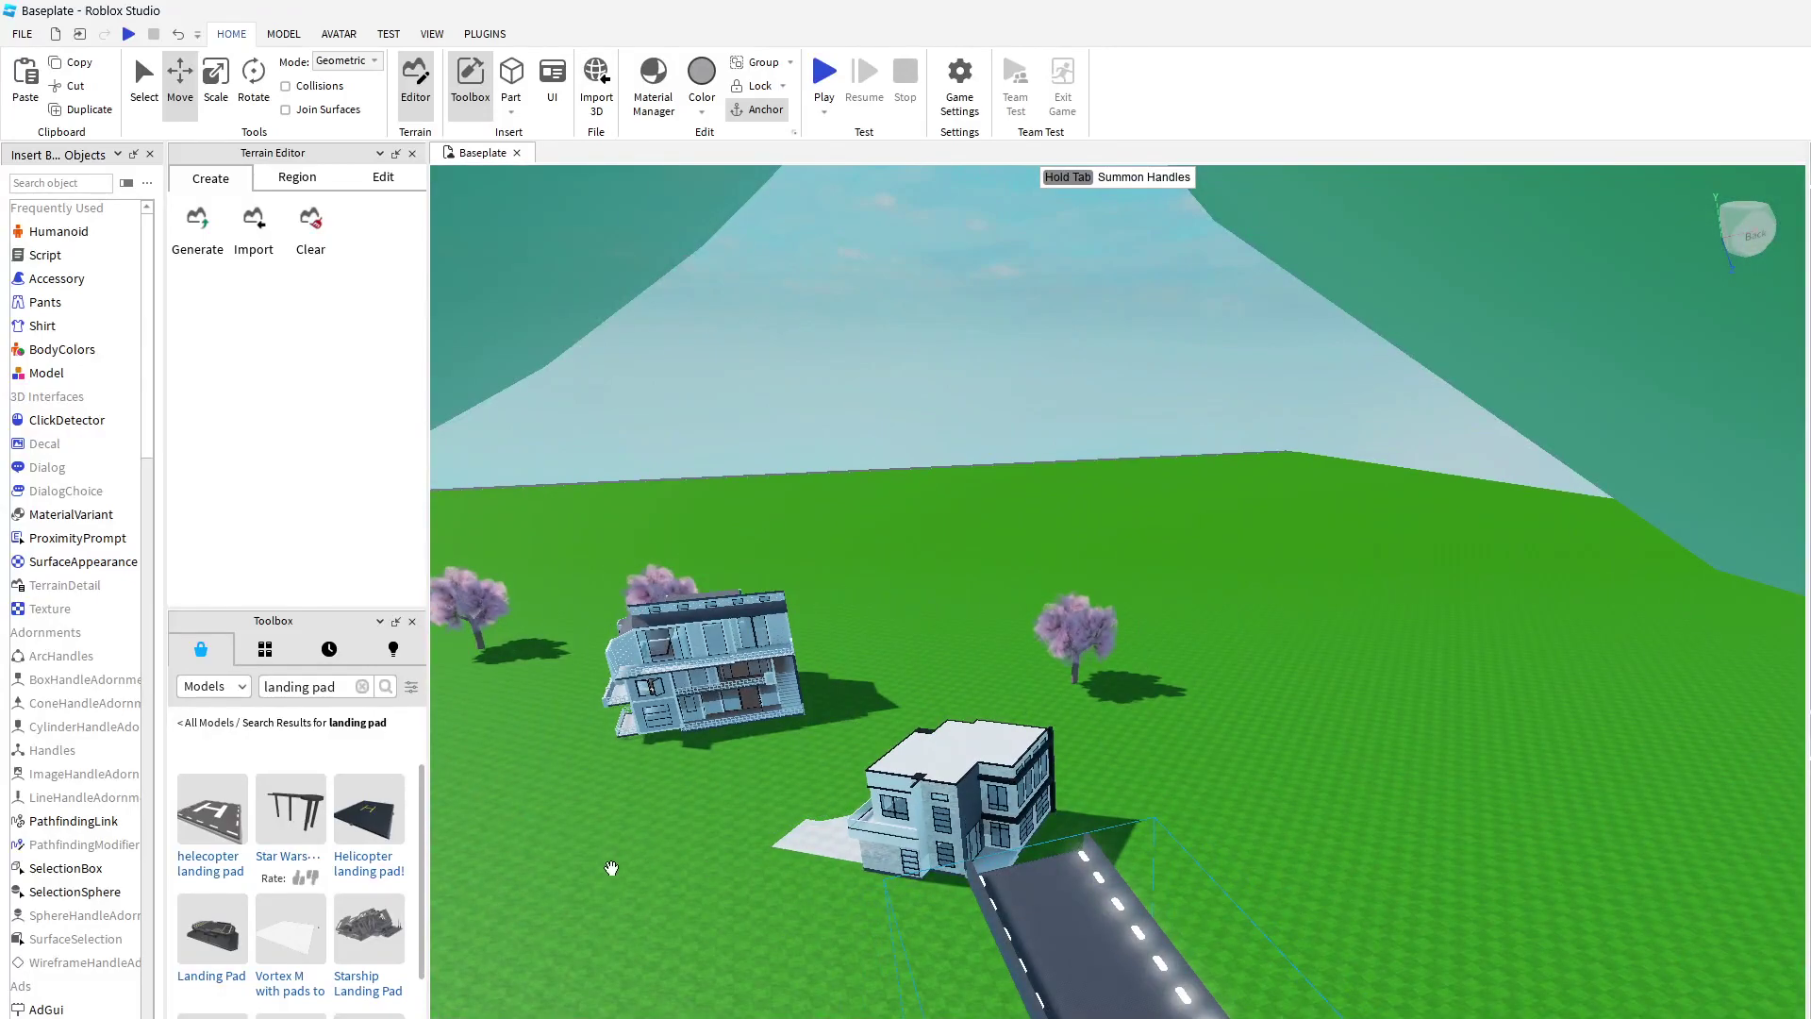
pyautogui.click(358, 938)
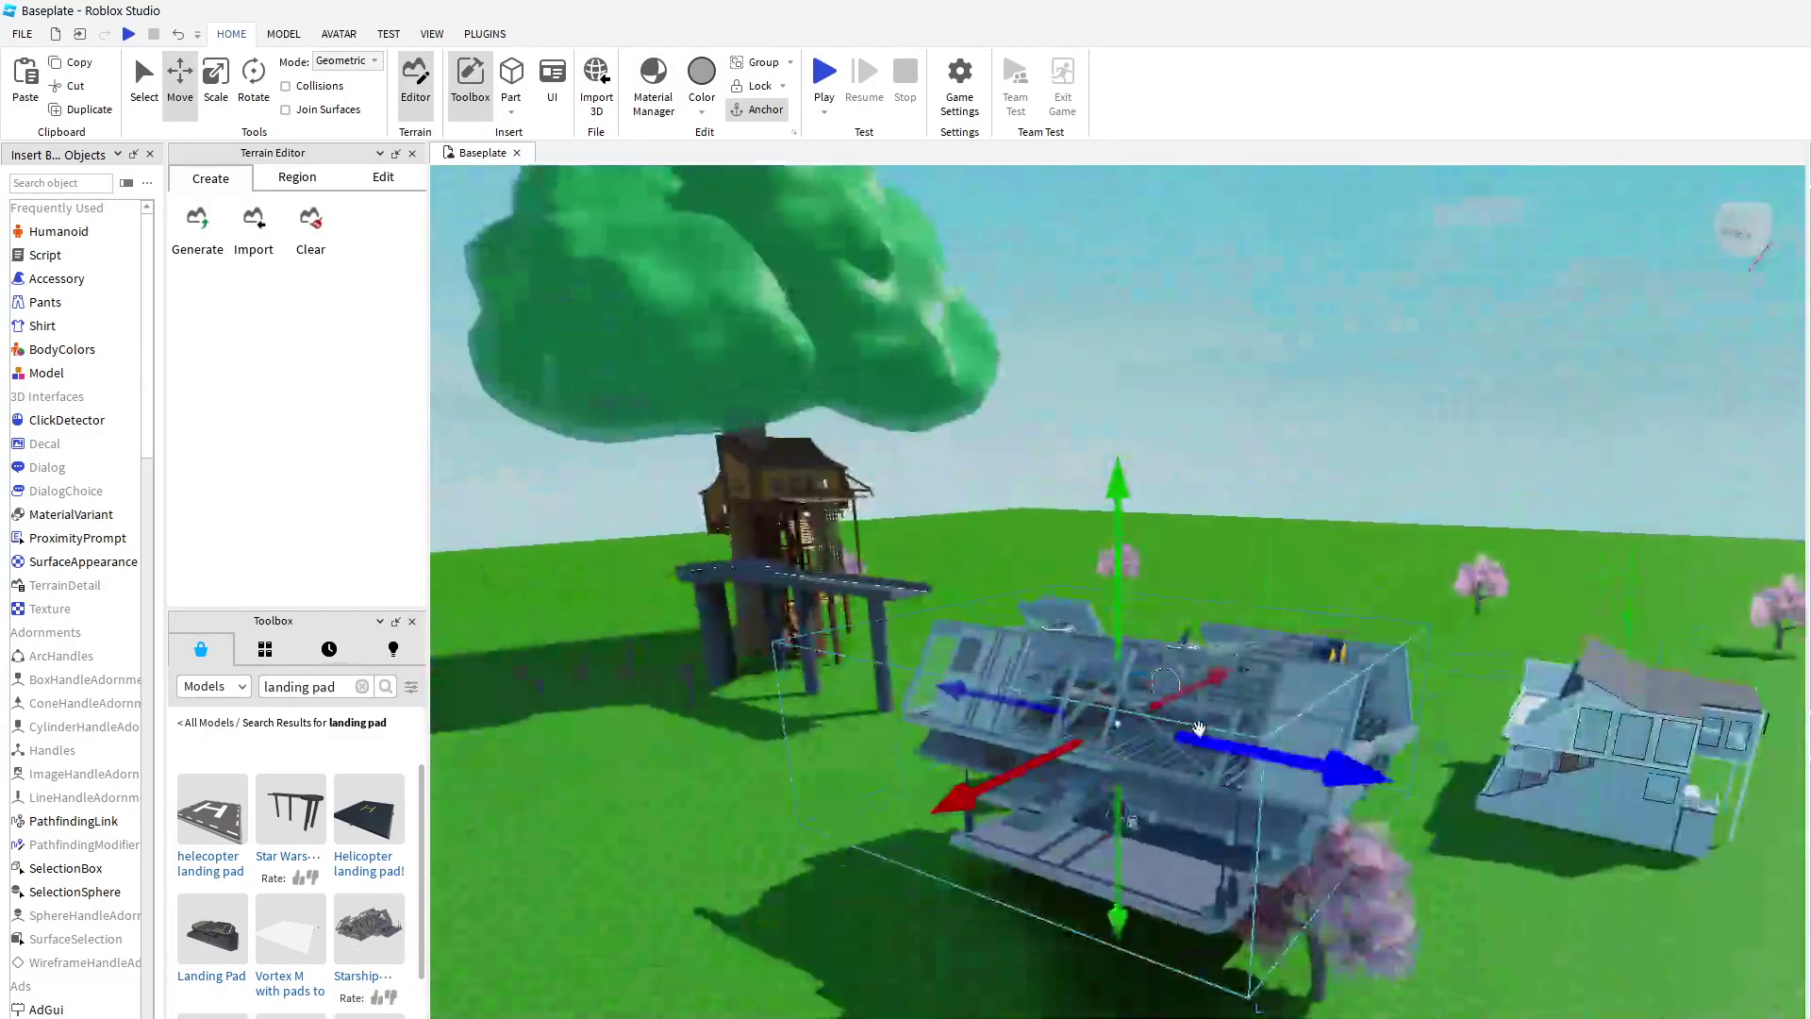
pyautogui.moveTo(1198, 729); pyautogui.dragTo(1067, 719)
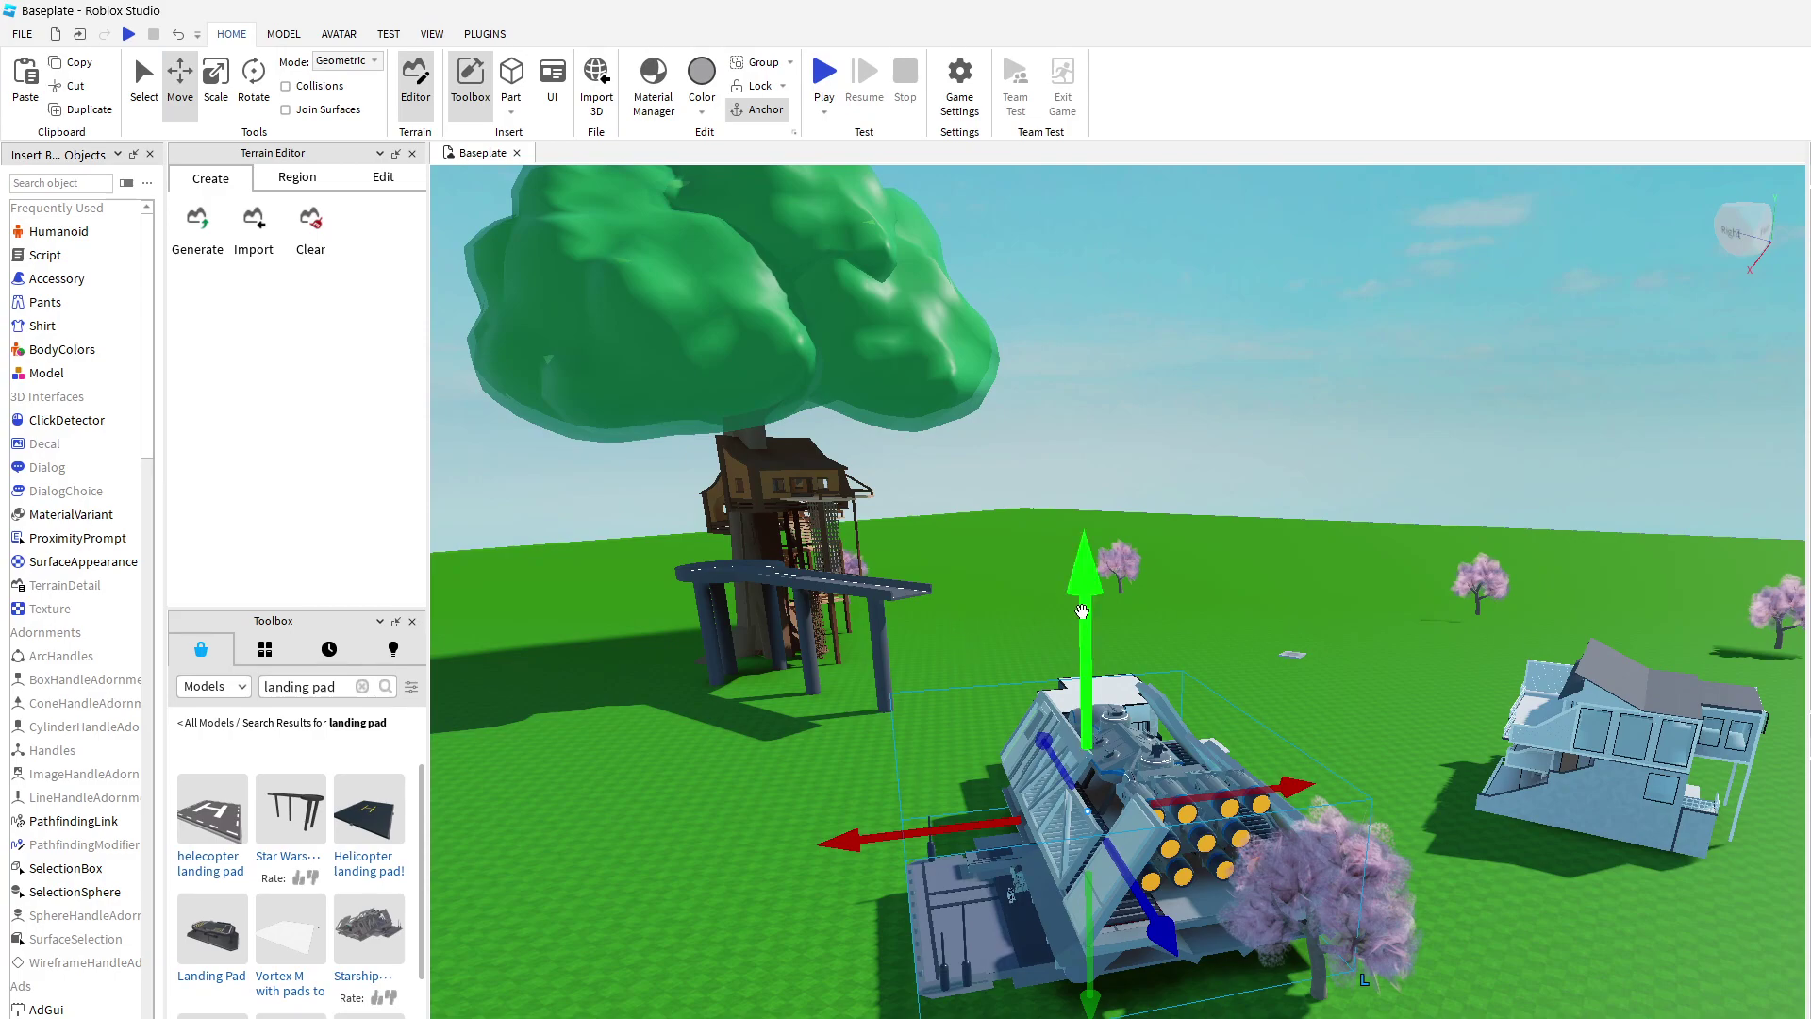
pyautogui.moveTo(1083, 611); pyautogui.dragTo(1066, 514)
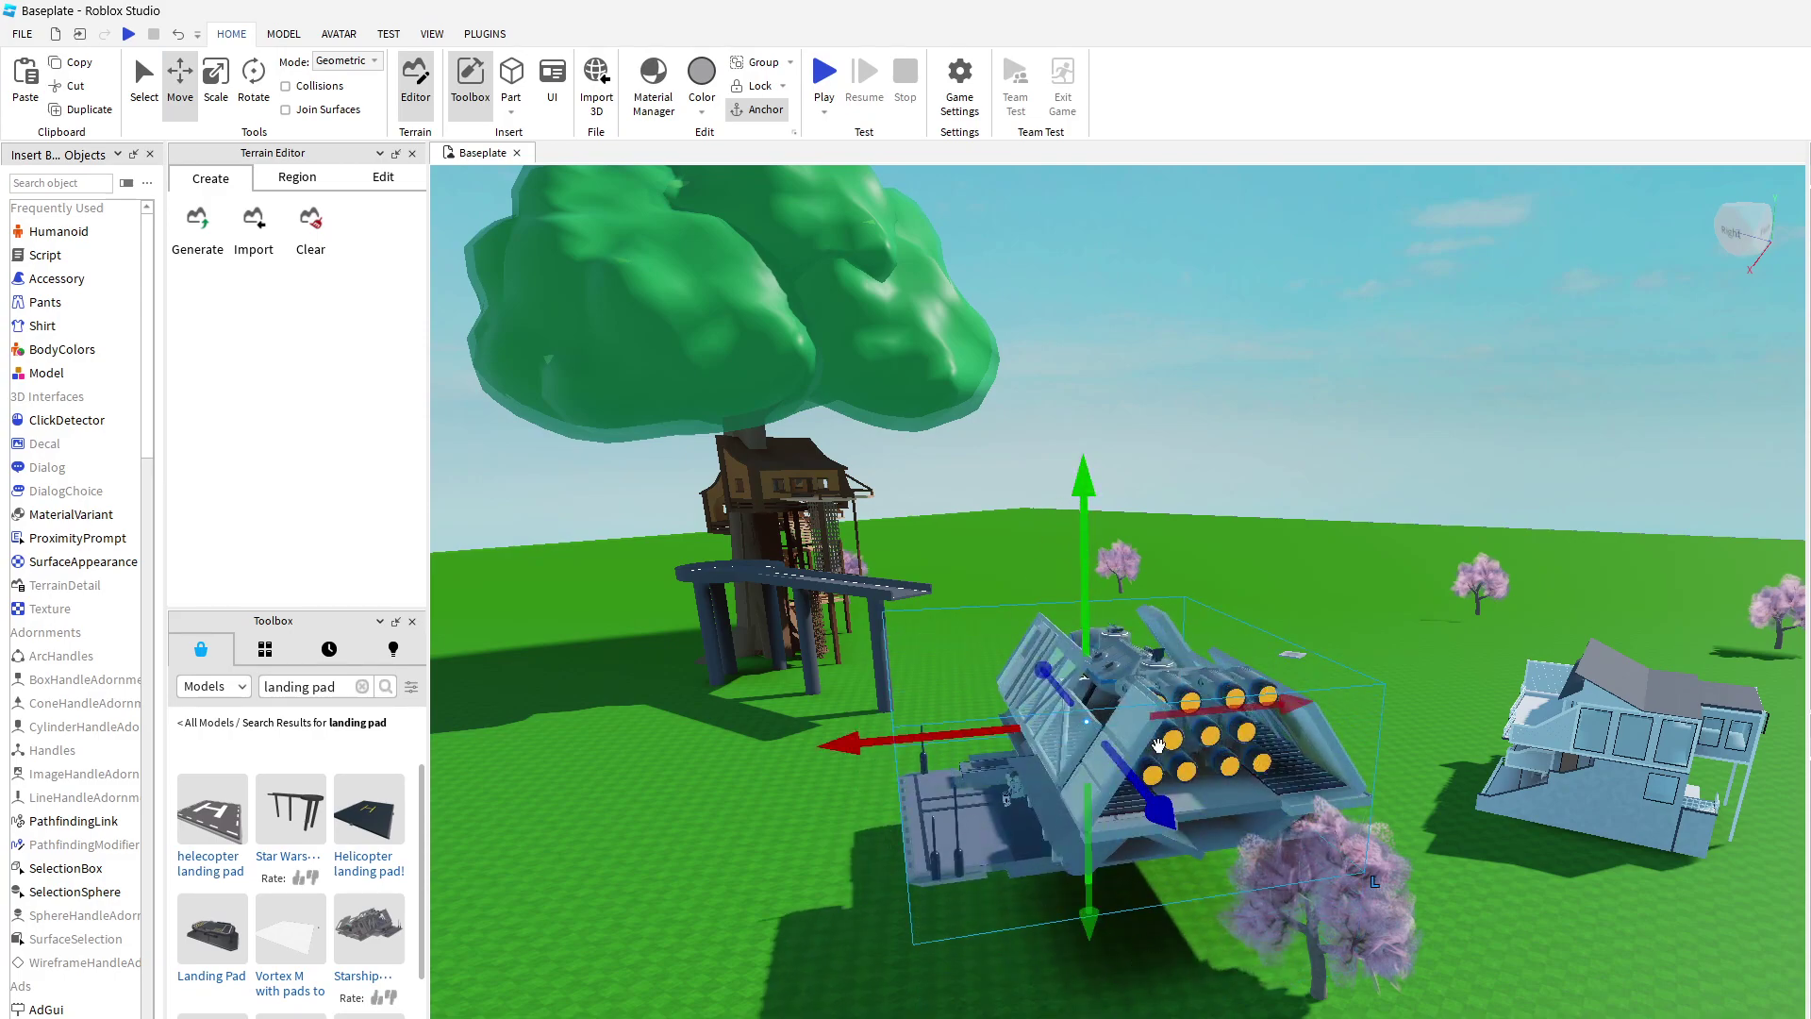
pyautogui.moveTo(1158, 745); pyautogui.dragTo(827, 670)
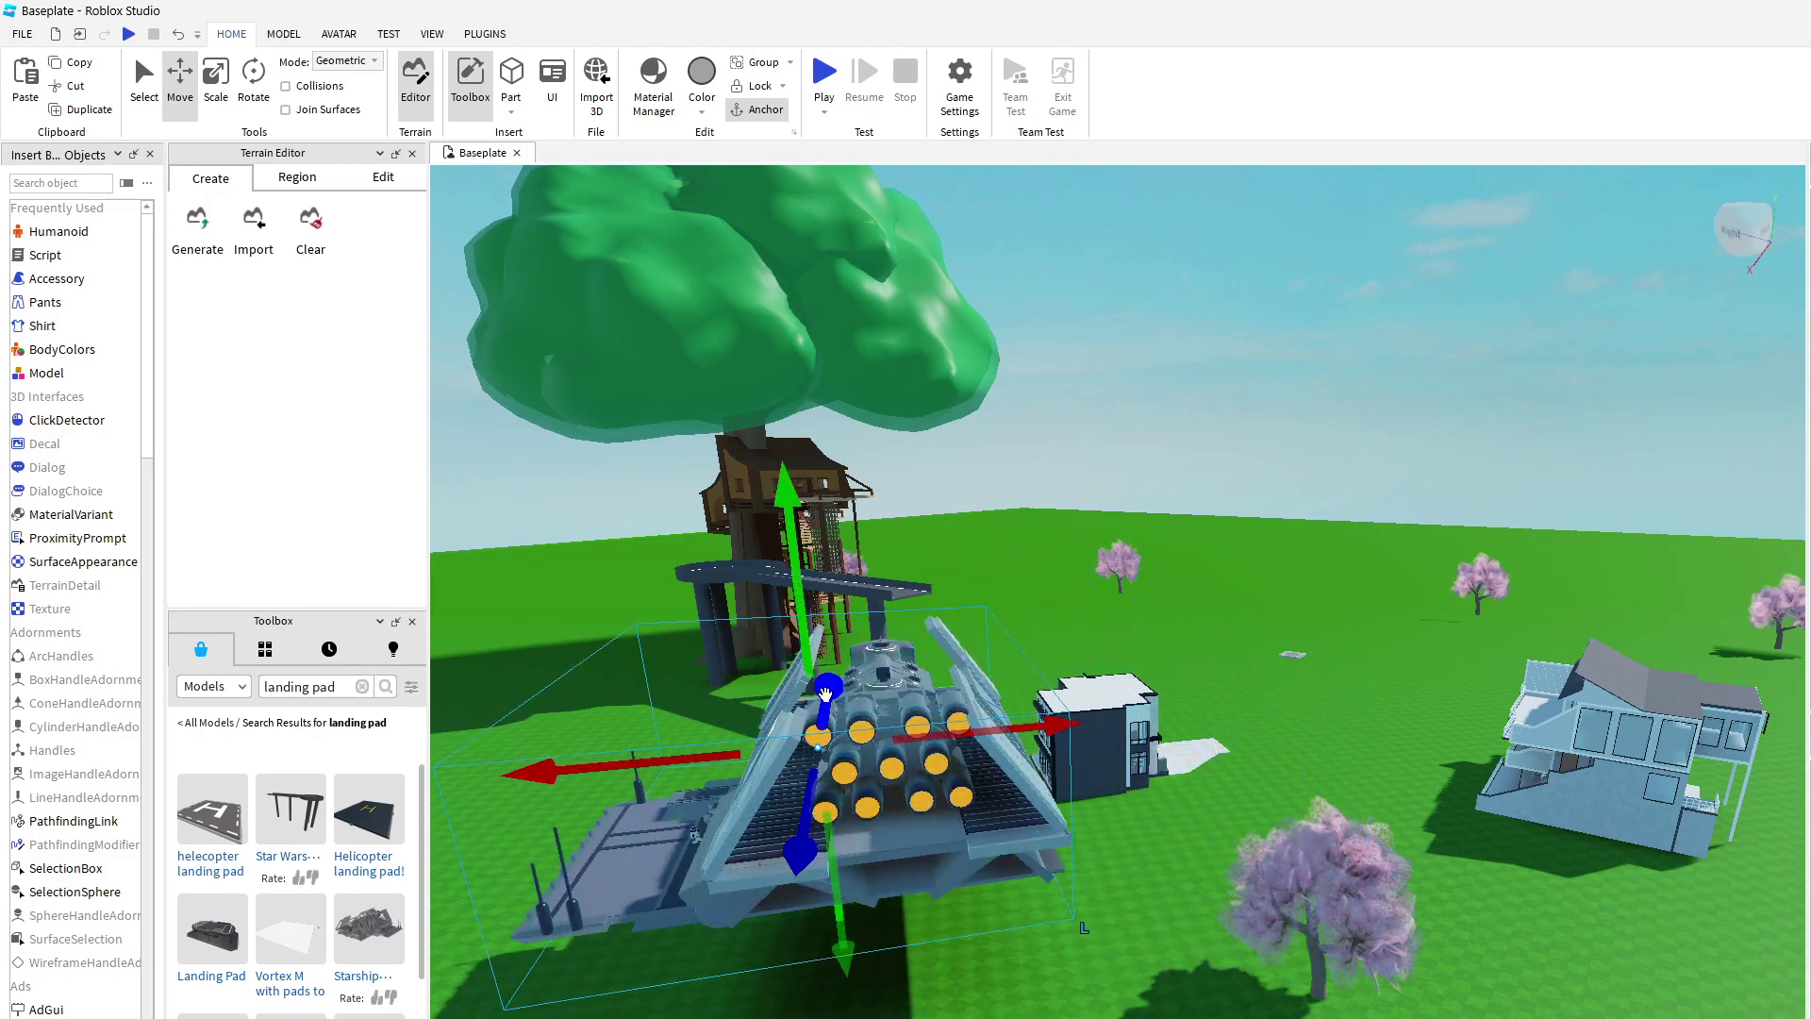
pyautogui.moveTo(825, 695); pyautogui.dragTo(1122, 638)
pyautogui.moveTo(906, 614); pyautogui.dragTo(913, 596)
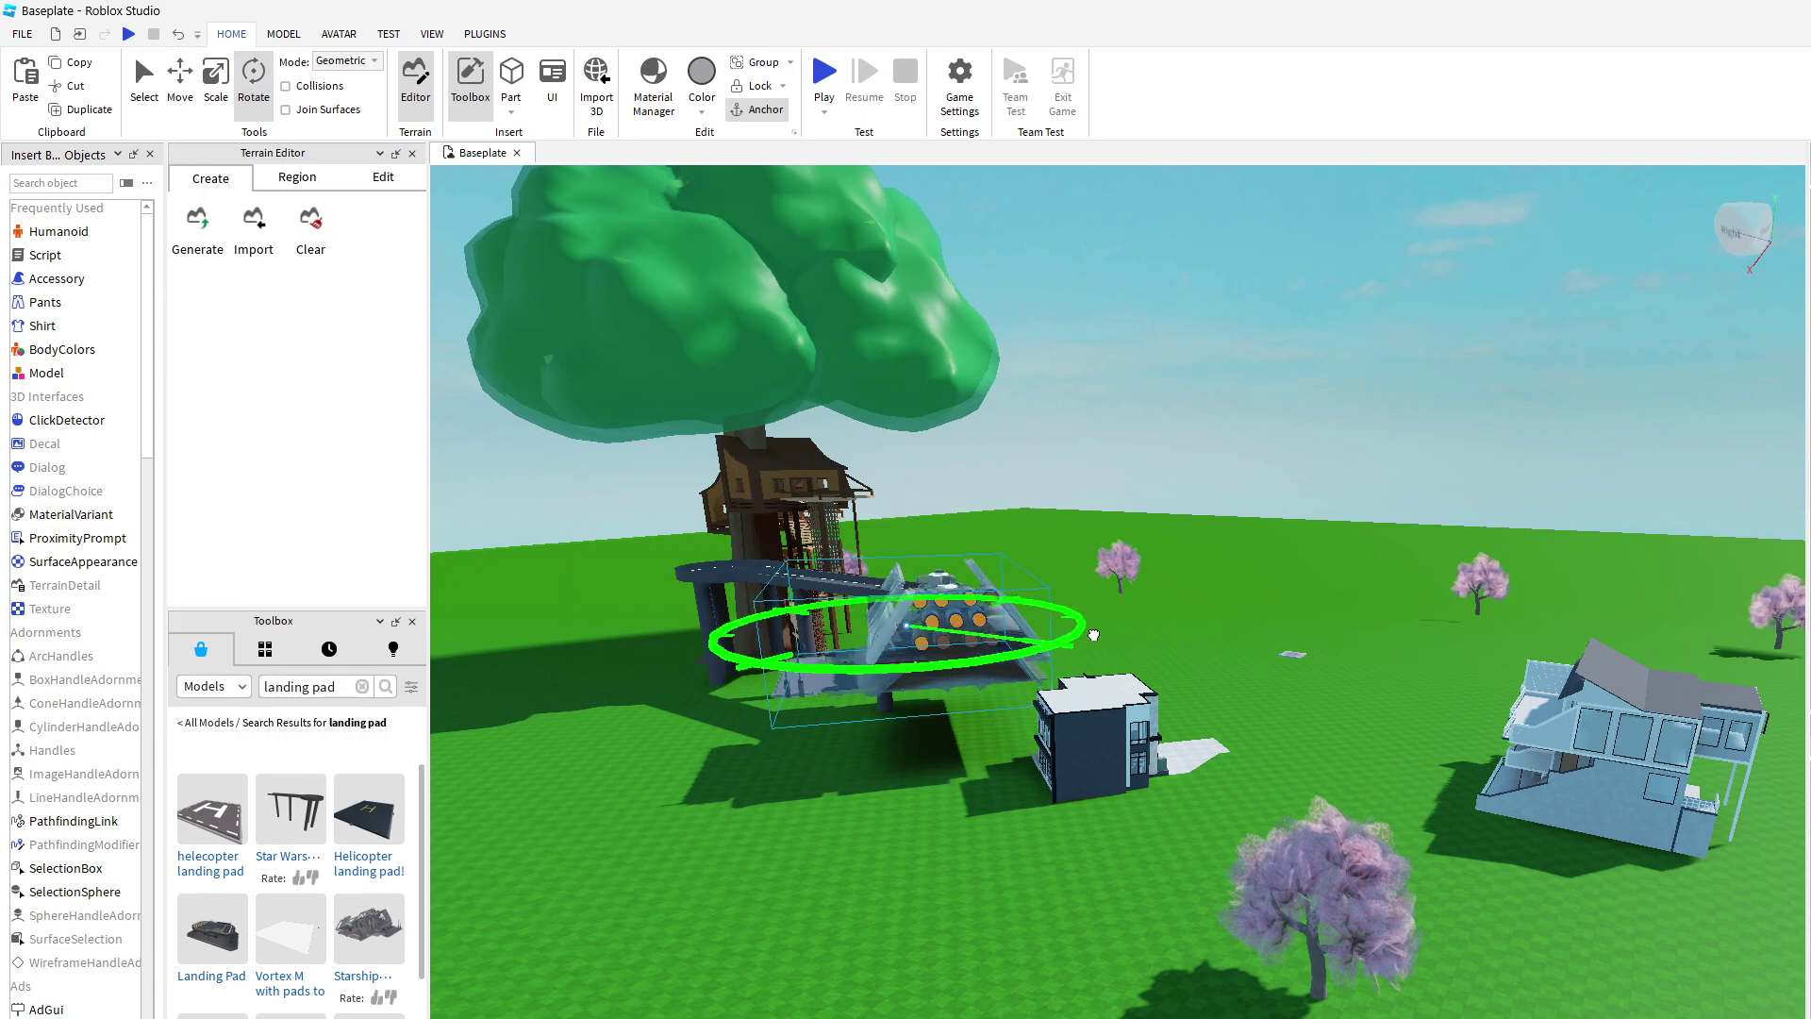
# Step: Fine-position the starship landing pad horizontally and in height so its edge meets the open end of the runway
pyautogui.press('f')
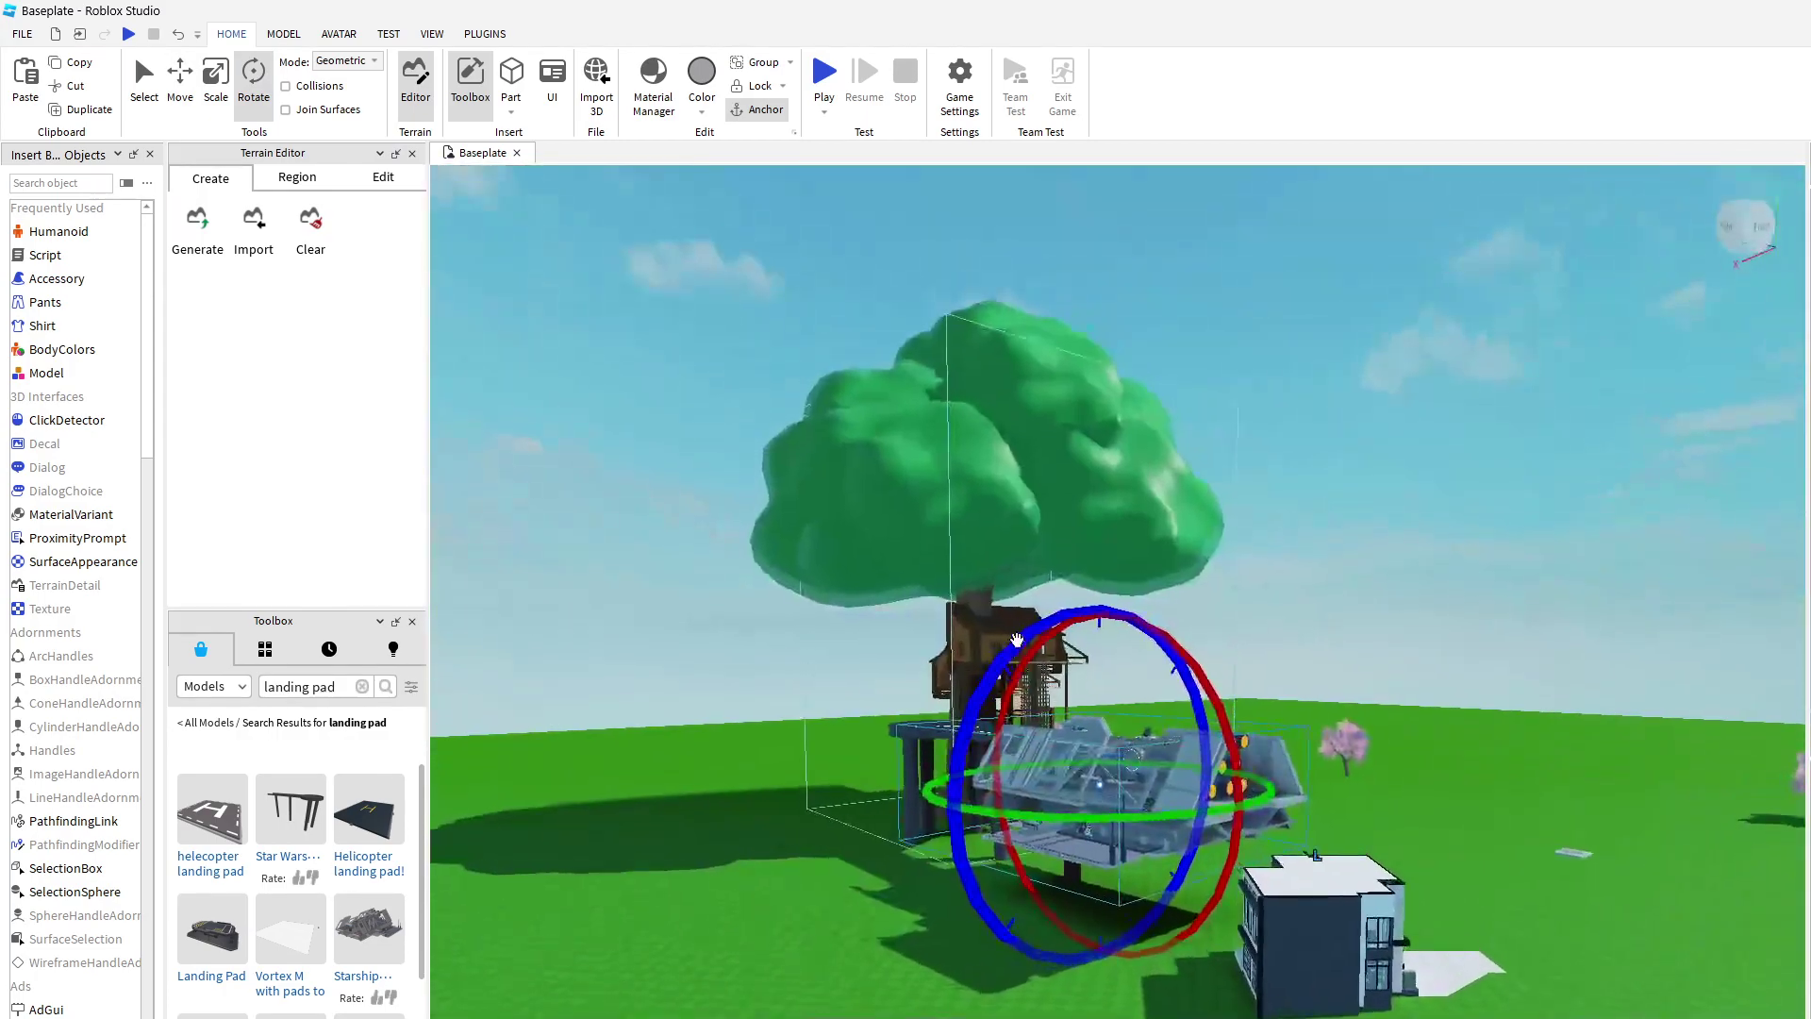
pyautogui.hotkey('ctrl', '2')
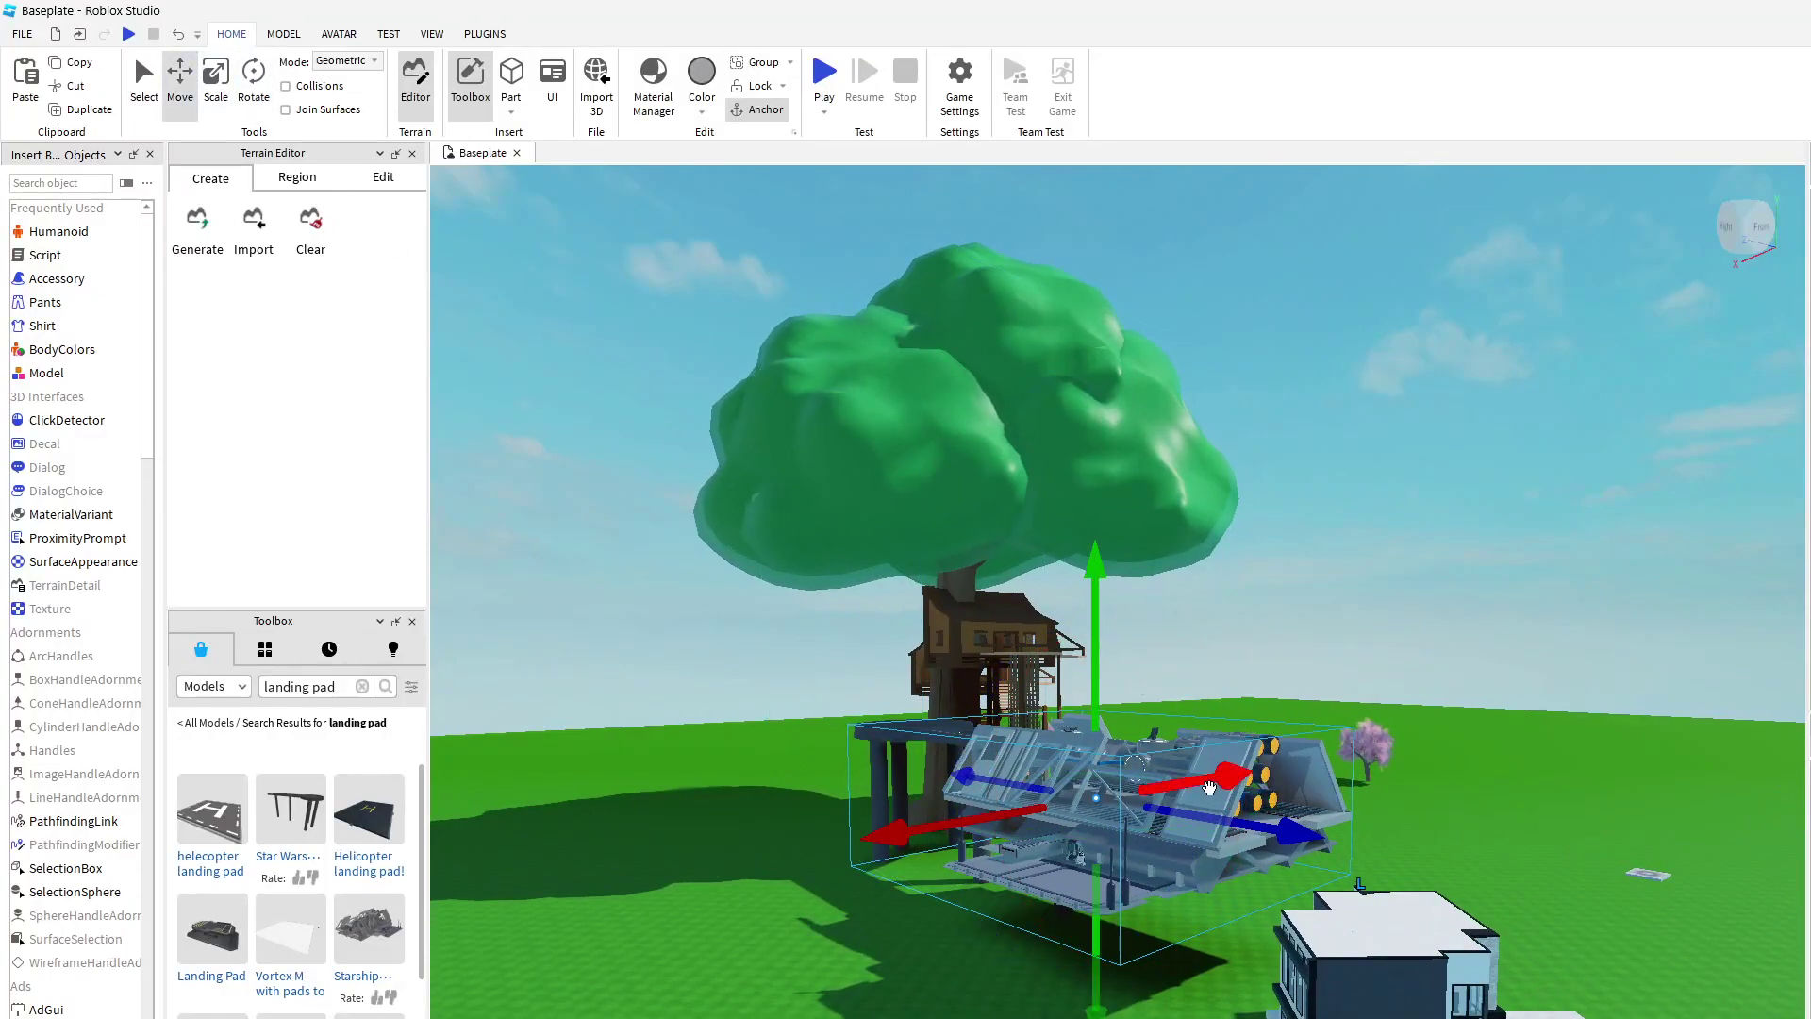
pyautogui.moveTo(1209, 787); pyautogui.dragTo(1246, 791)
pyautogui.moveTo(1356, 819); pyautogui.dragTo(1472, 879)
pyautogui.press('w')
pyautogui.moveTo(1405, 853)
pyautogui.mouseDown(button='right')
pyautogui.moveTo(1407, 892)
pyautogui.moveTo(1382, 856)
pyautogui.mouseUp(button='right')
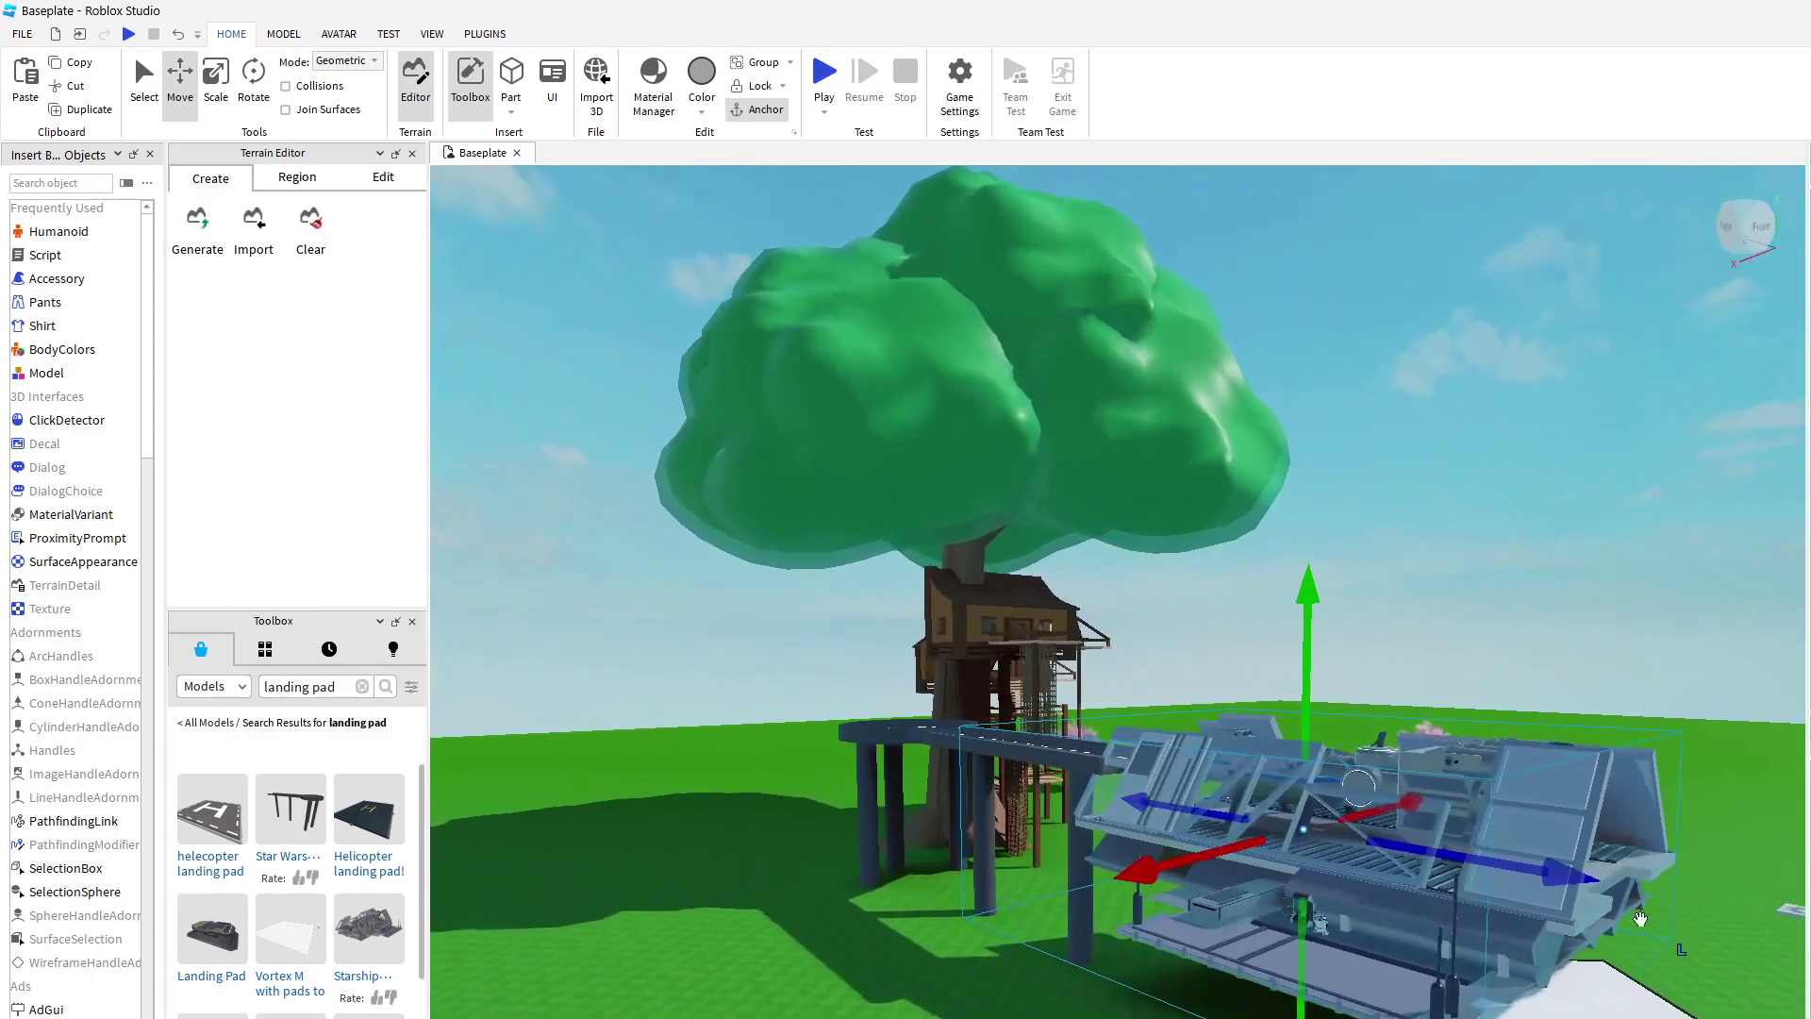
pyautogui.moveTo(1598, 896); pyautogui.dragTo(1626, 901)
pyautogui.moveTo(1339, 662); pyautogui.dragTo(1338, 635)
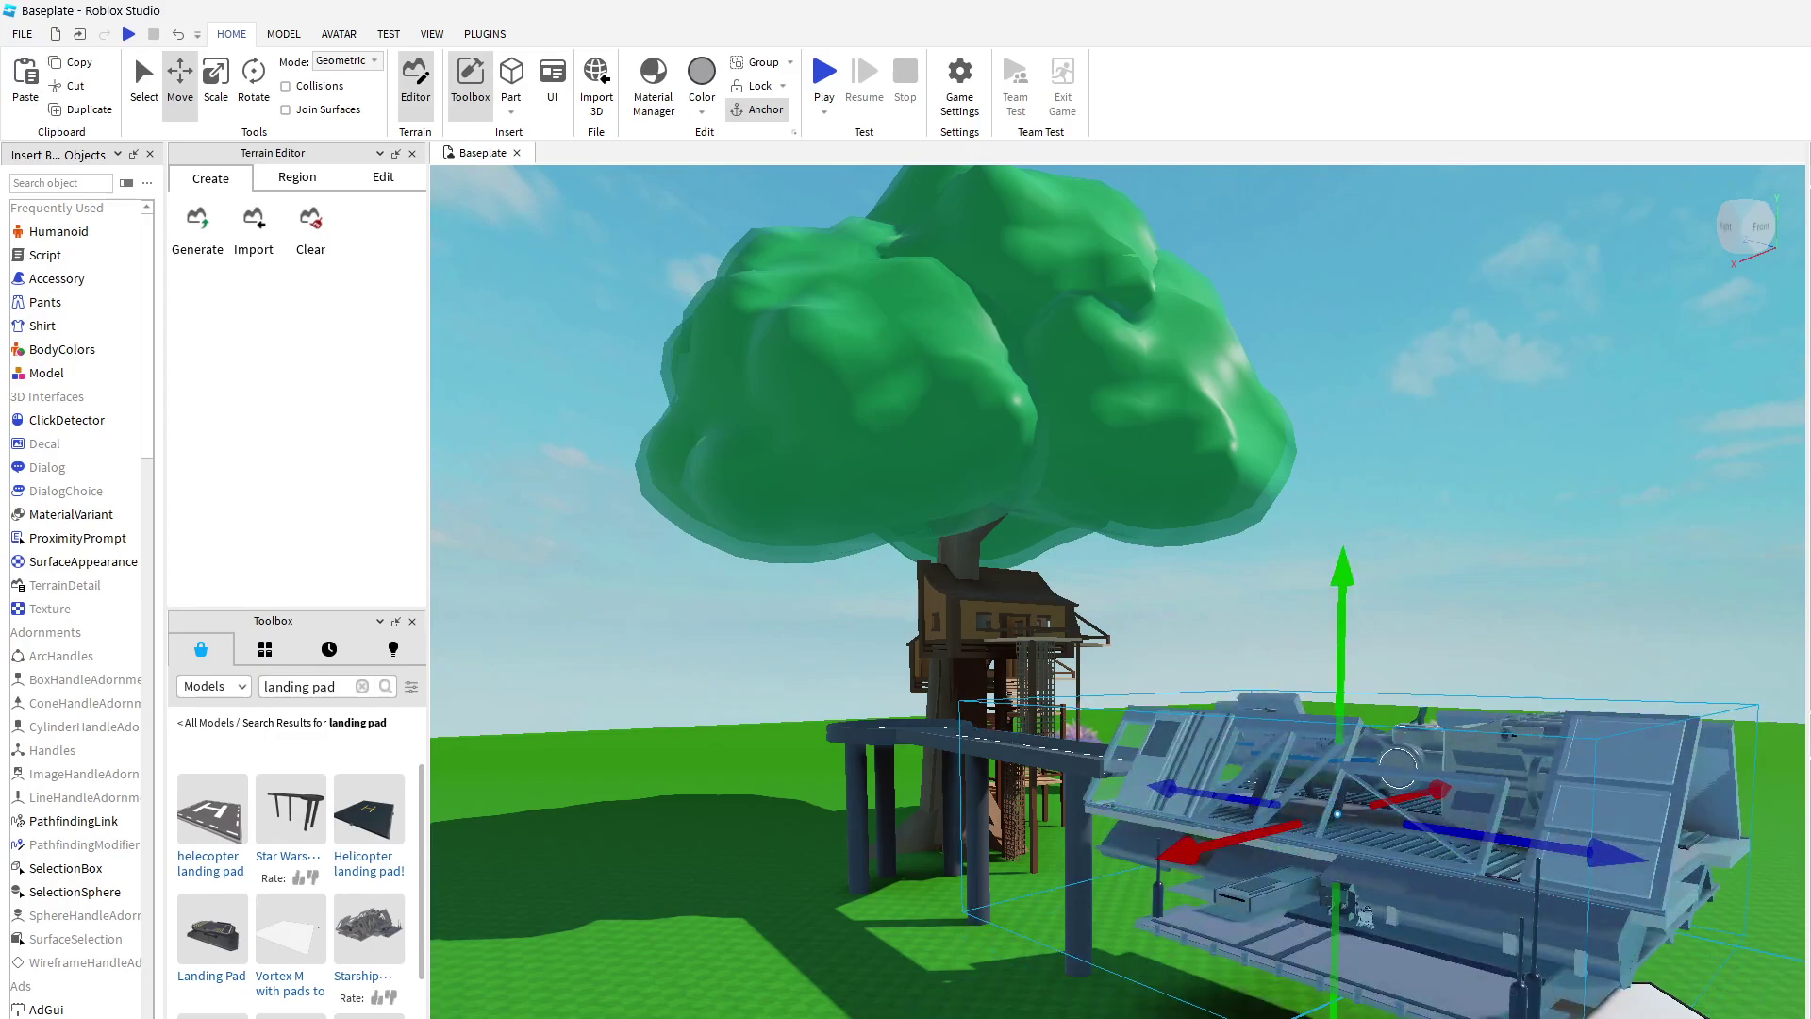
# Step: Move the modern house sideways across the grass, clear of the starship landing pad
pyautogui.press('s')
pyautogui.moveTo(1396, 877); pyautogui.dragTo(1488, 921, button='right')
pyautogui.moveTo(1490, 950); pyautogui.dragTo(1598, 982)
pyautogui.press('w')
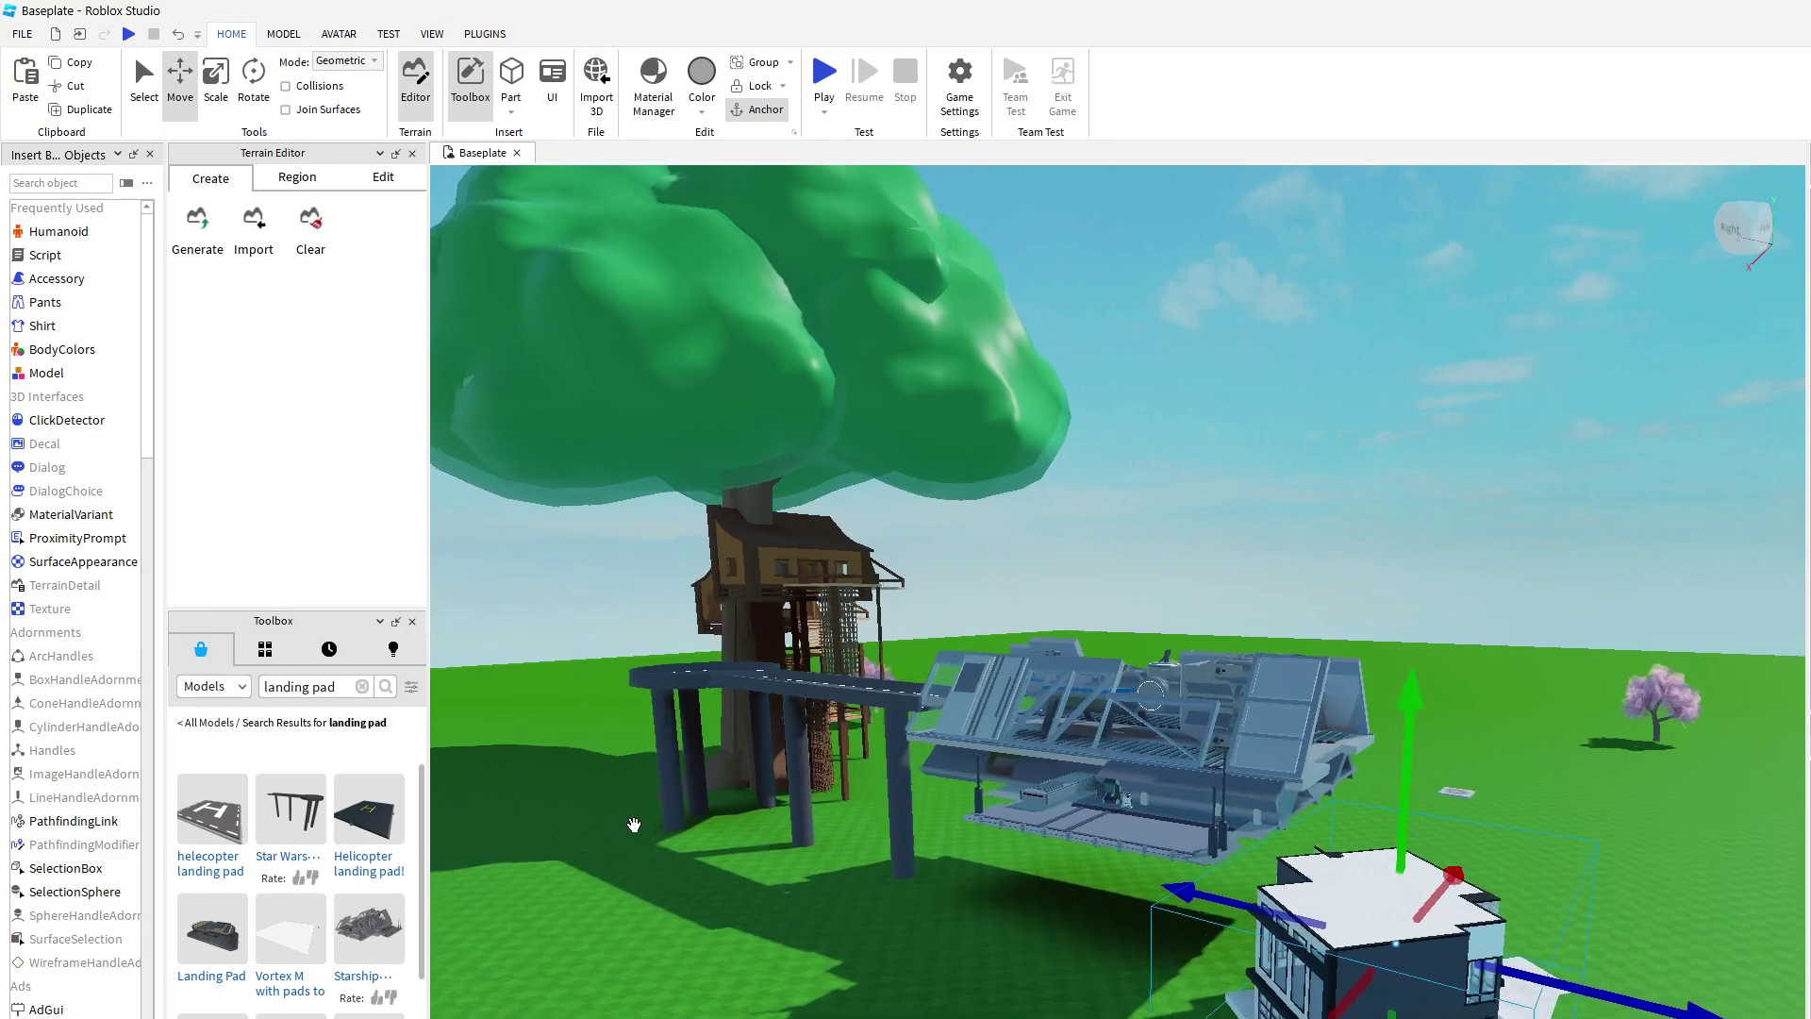
pyautogui.moveTo(1239, 968); pyautogui.dragTo(1198, 944, button='right')
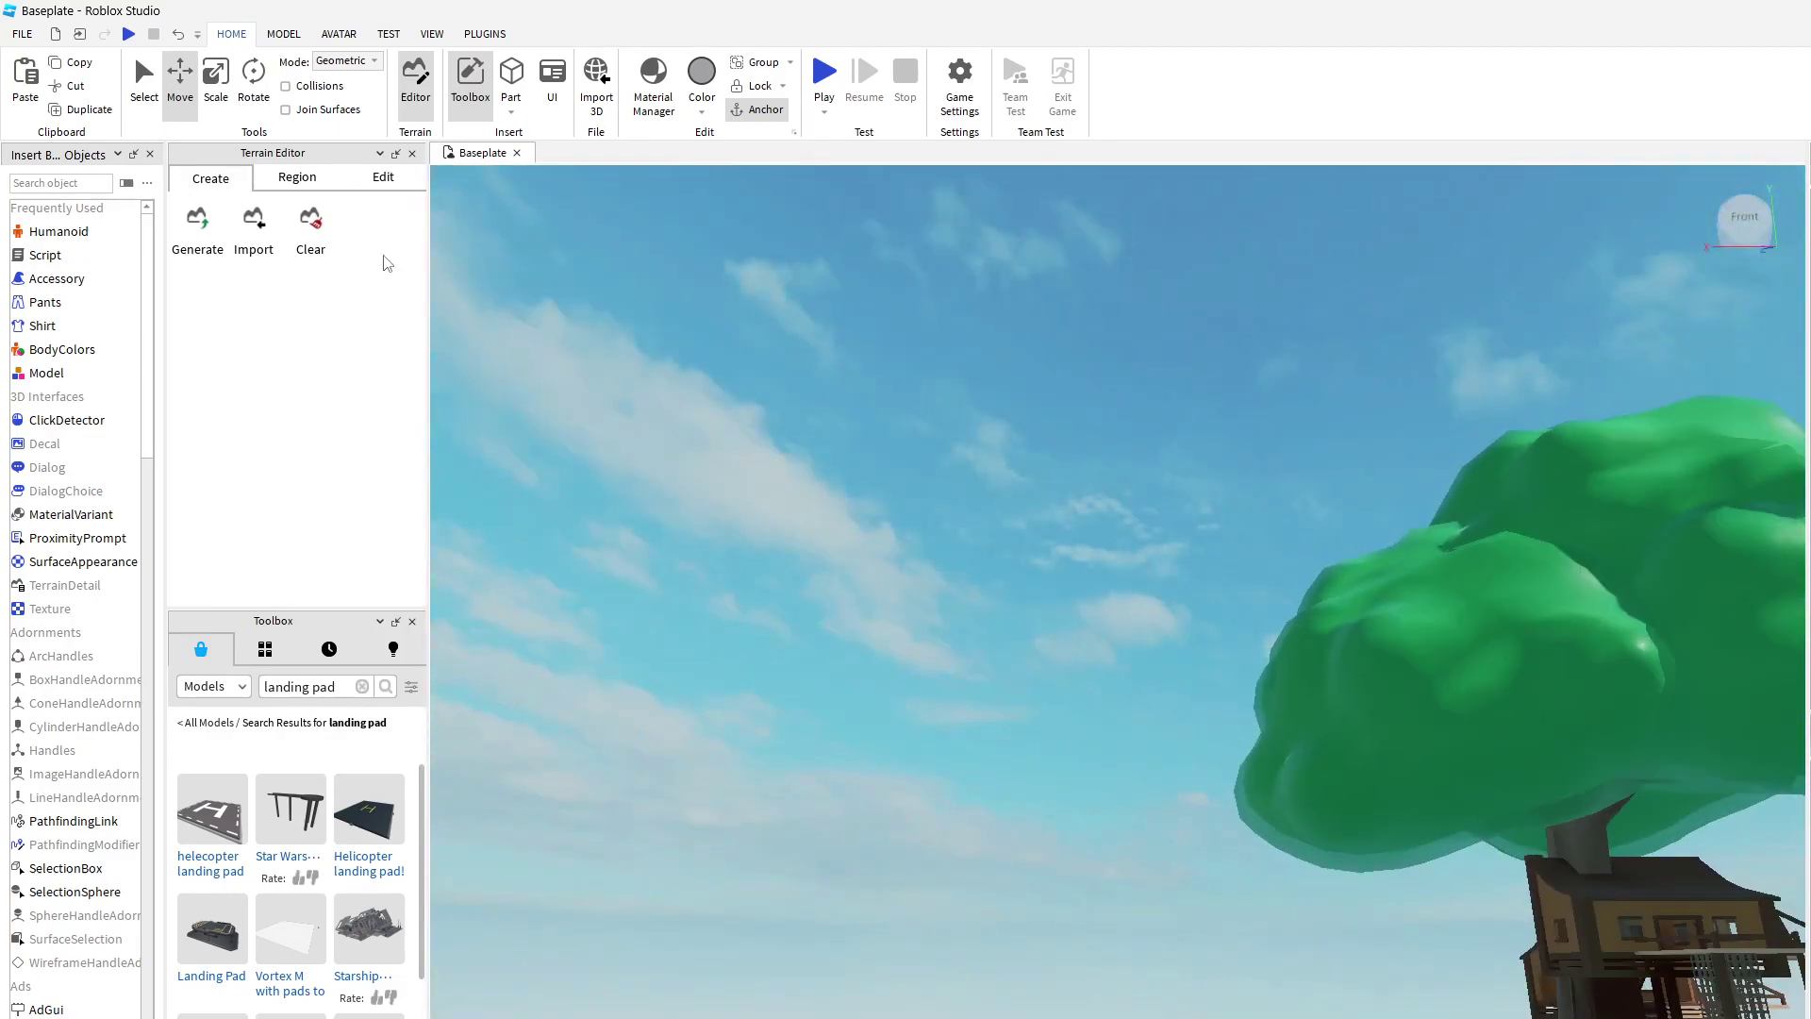
# Step: Start a playtest and walk the character from the spawn point up onto the landing pad's runway
pyautogui.click(817, 75)
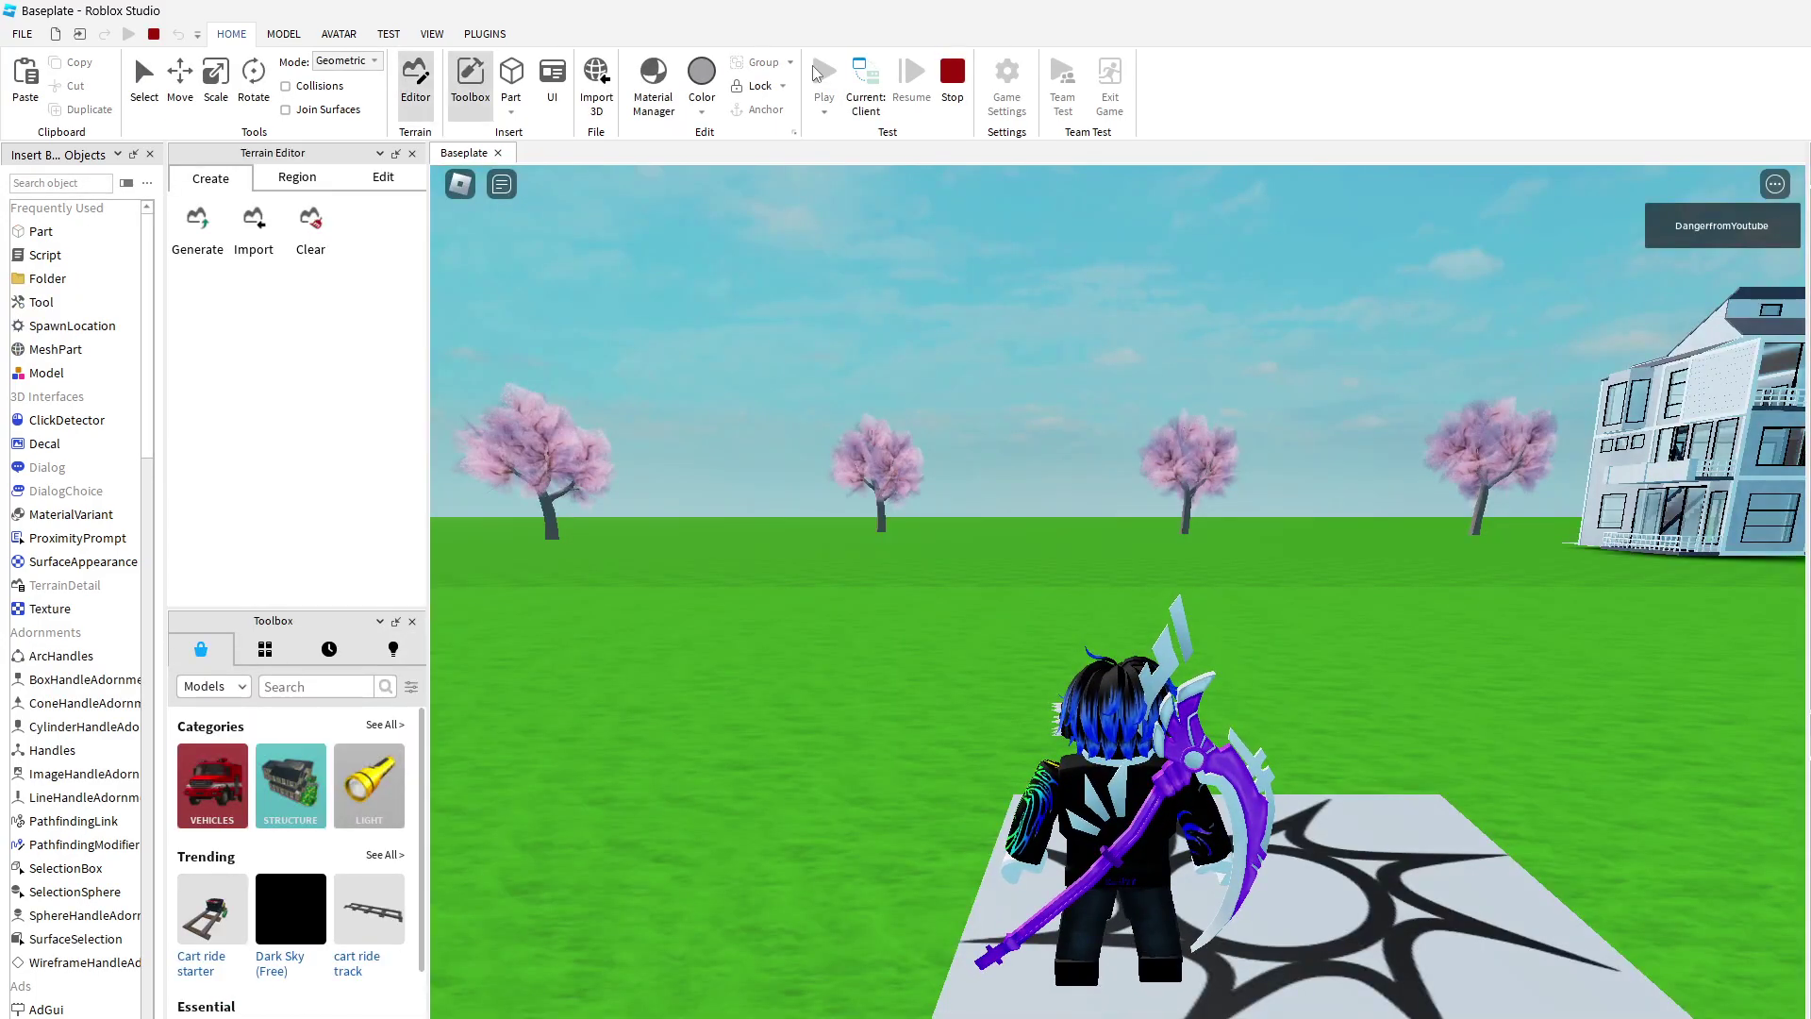
pyautogui.moveTo(1192, 551); pyautogui.dragTo(1192, 552, button='right')
pyautogui.press('w')
pyautogui.moveTo(1016, 568); pyautogui.dragTo(1018, 592, button='right')
pyautogui.press('w')
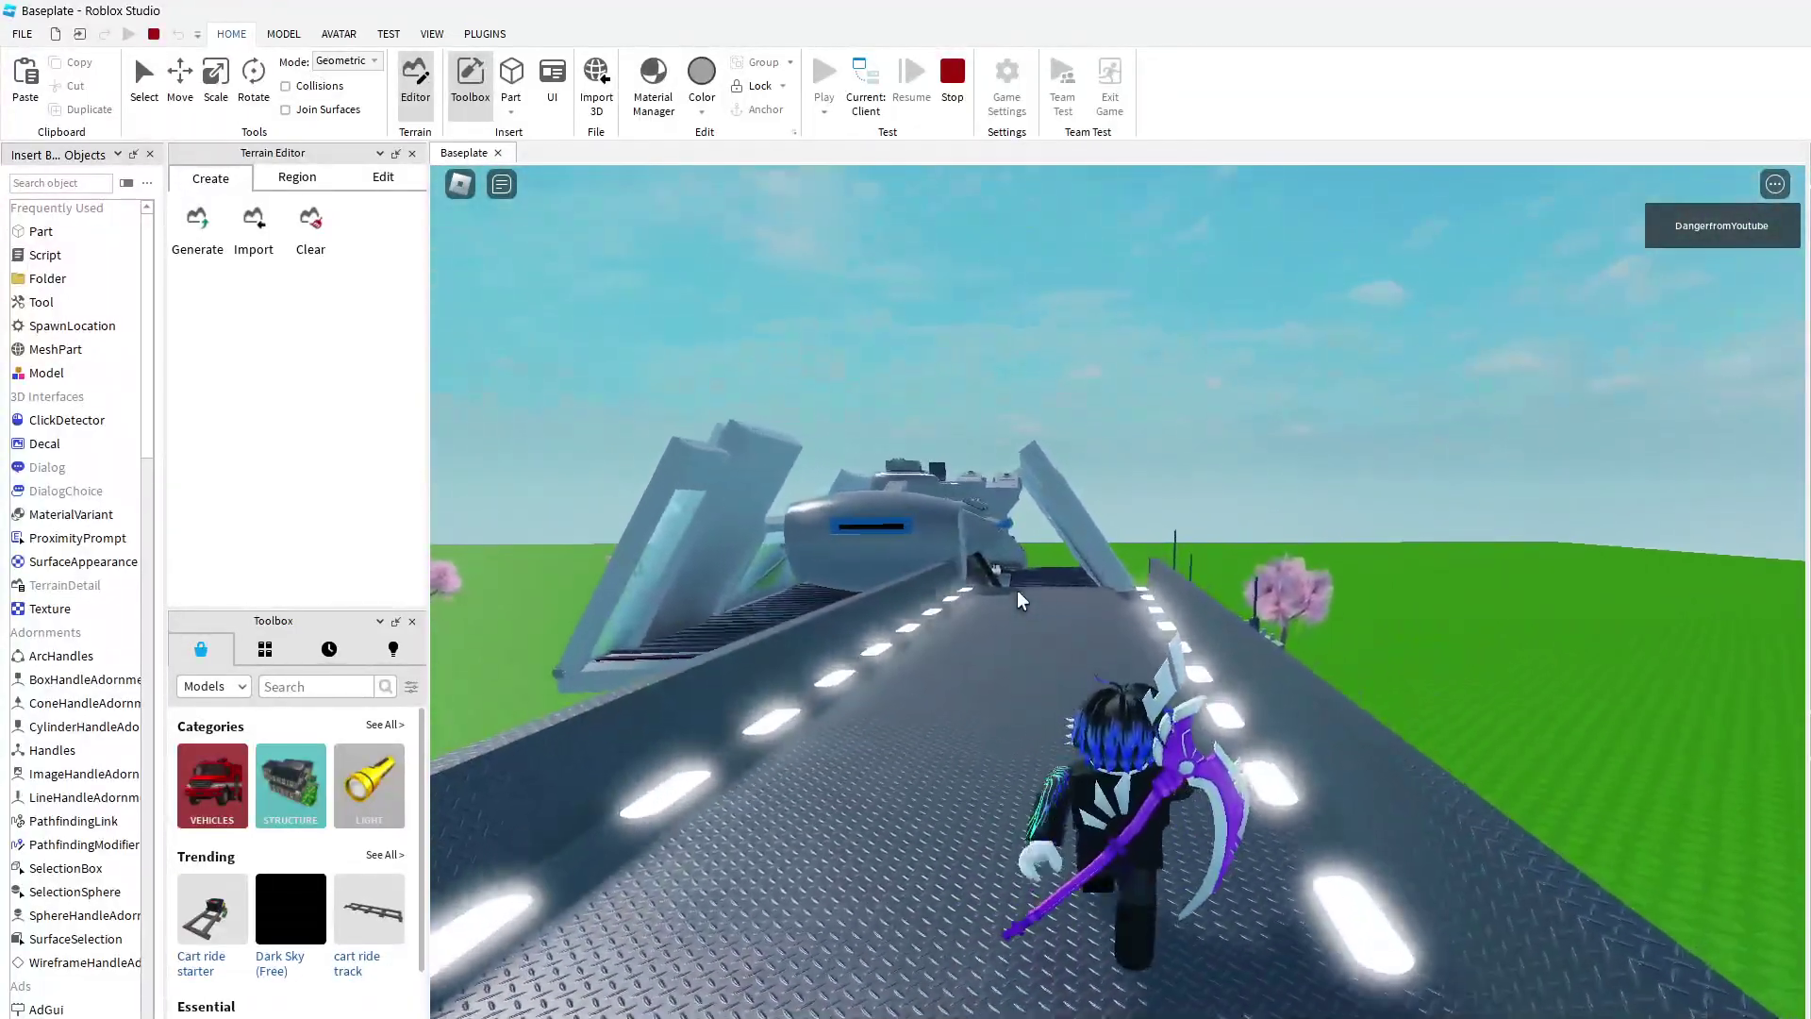
# Step: Walk the character along the runway and around the starship on its pad, and end the playtest
pyautogui.press('w')
pyautogui.moveTo(1018, 592); pyautogui.dragTo(1018, 592, button='right')
pyautogui.press('w')
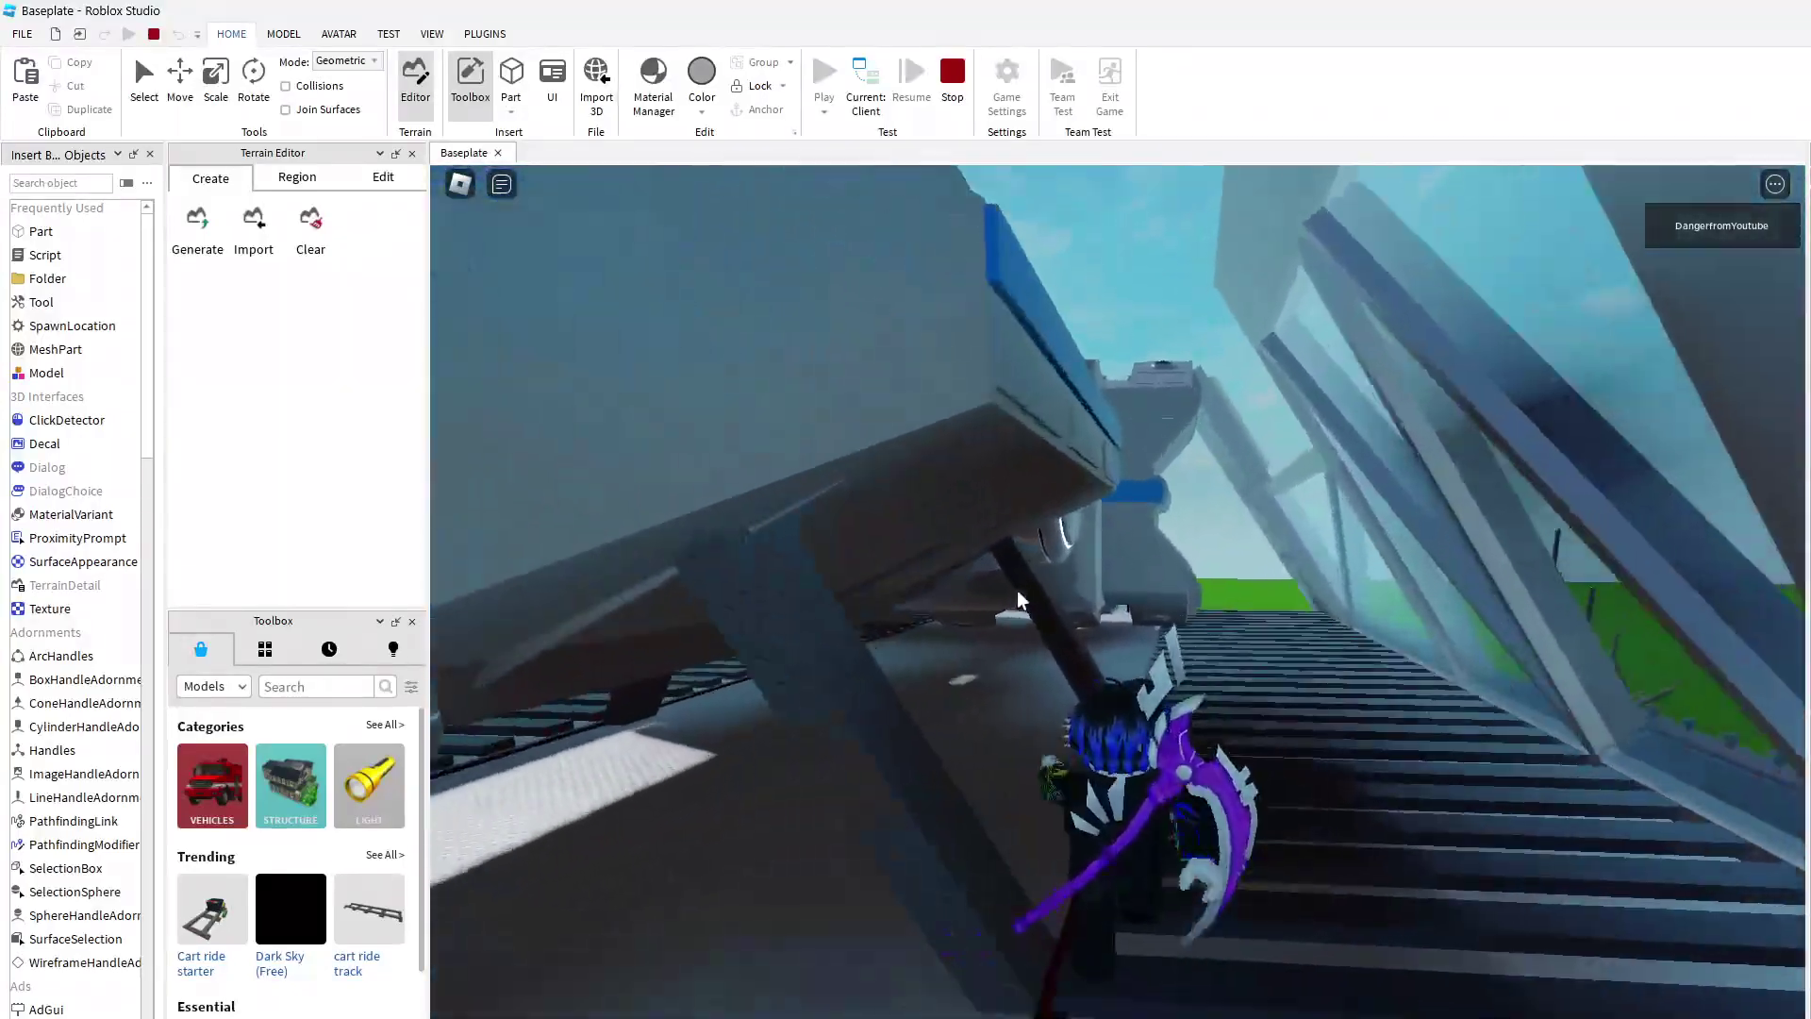
pyautogui.press('w')
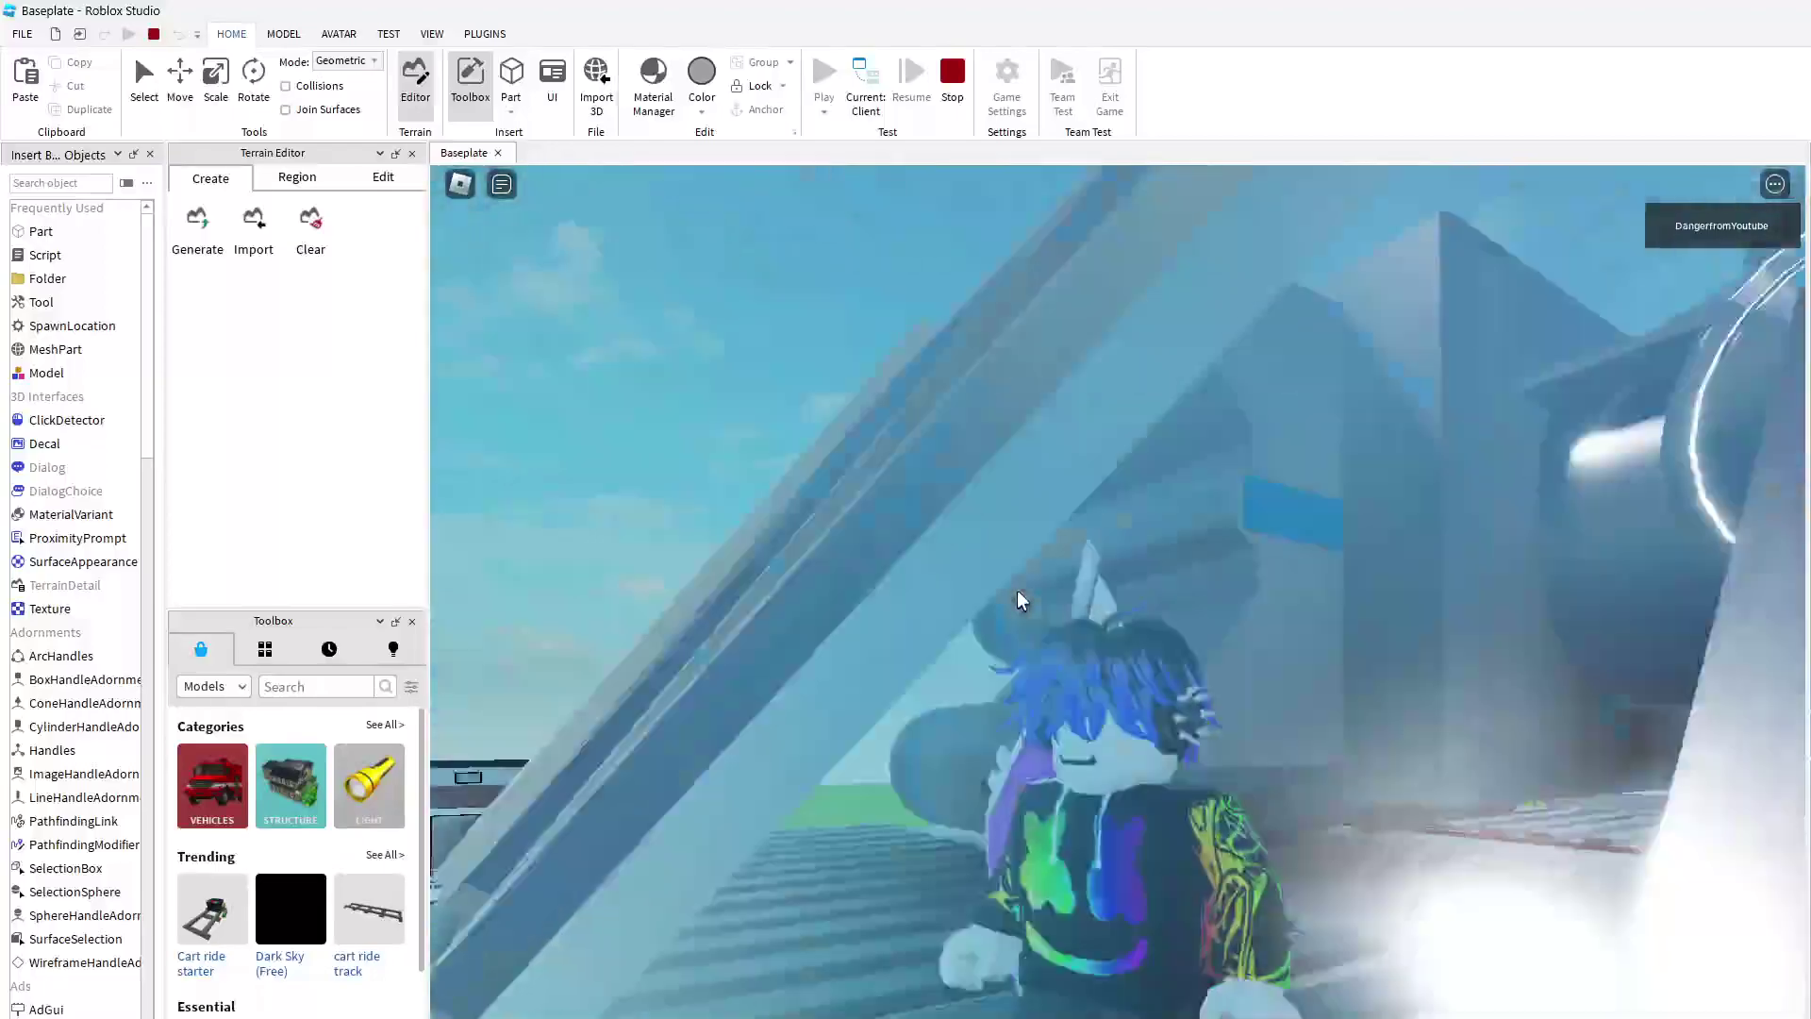
pyautogui.press('w')
pyautogui.moveTo(1017, 592); pyautogui.dragTo(1018, 592, button='right')
pyautogui.press('w')
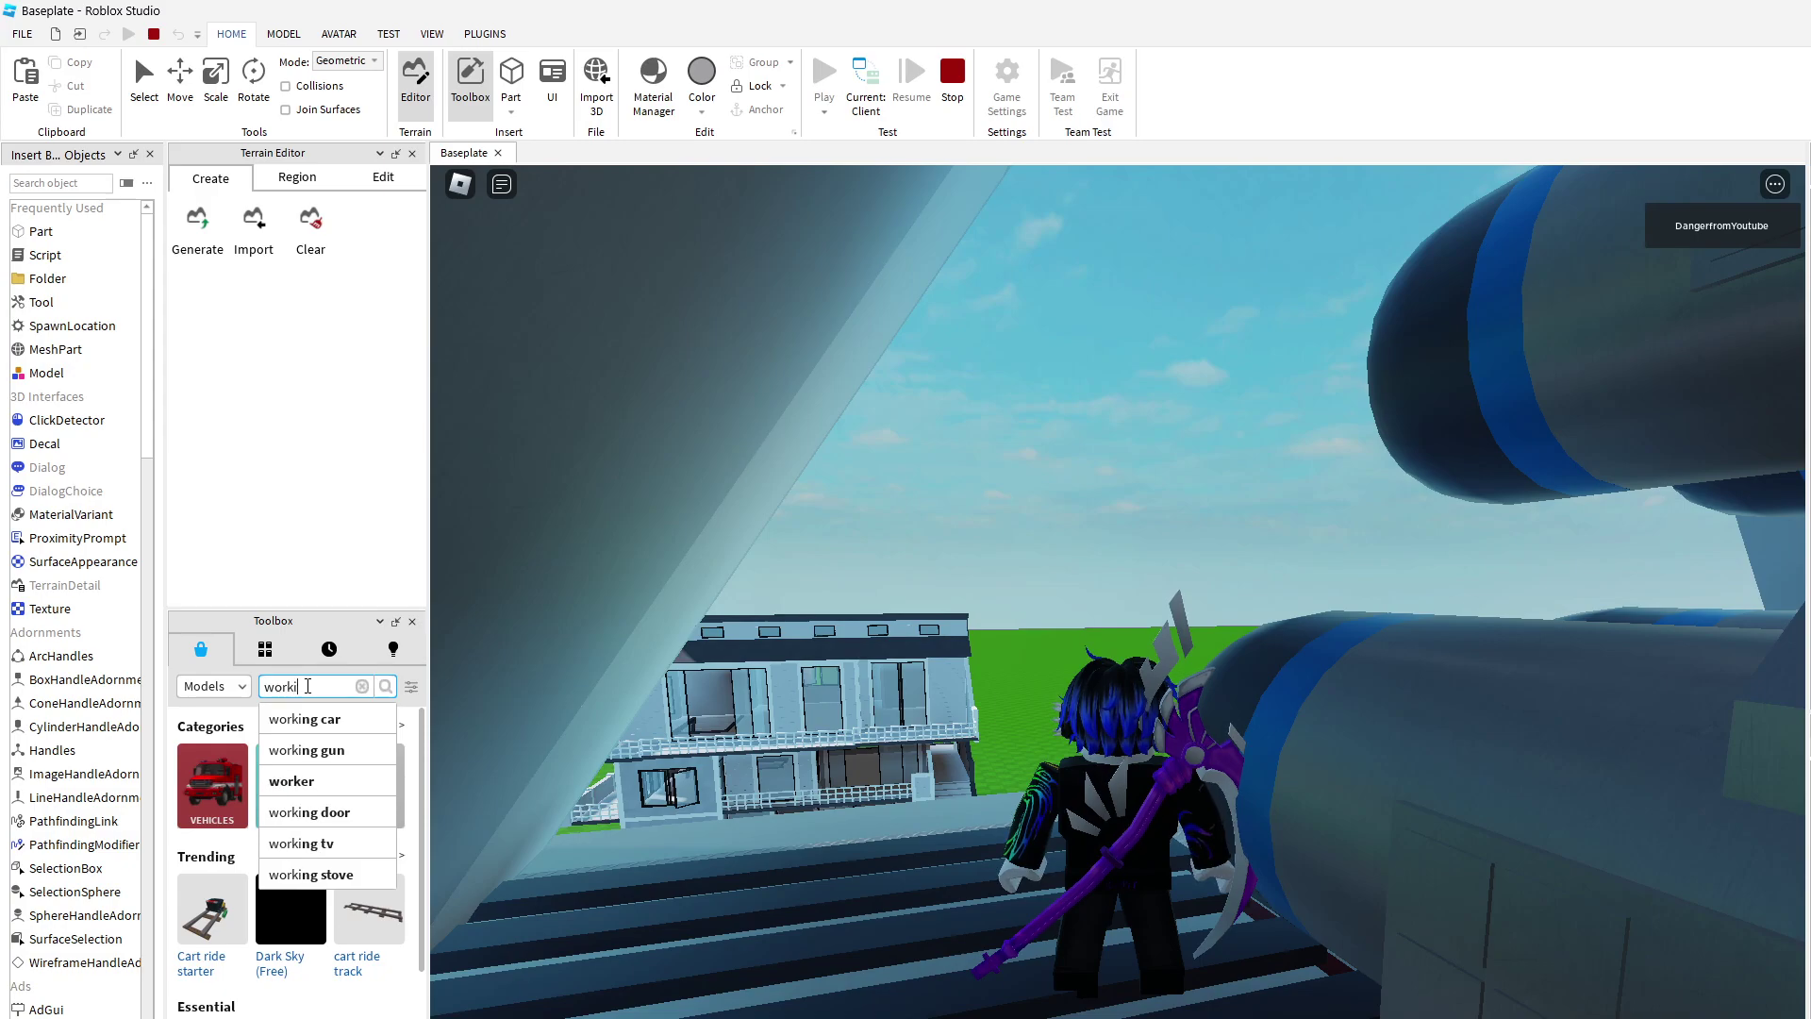
pyautogui.click(952, 95)
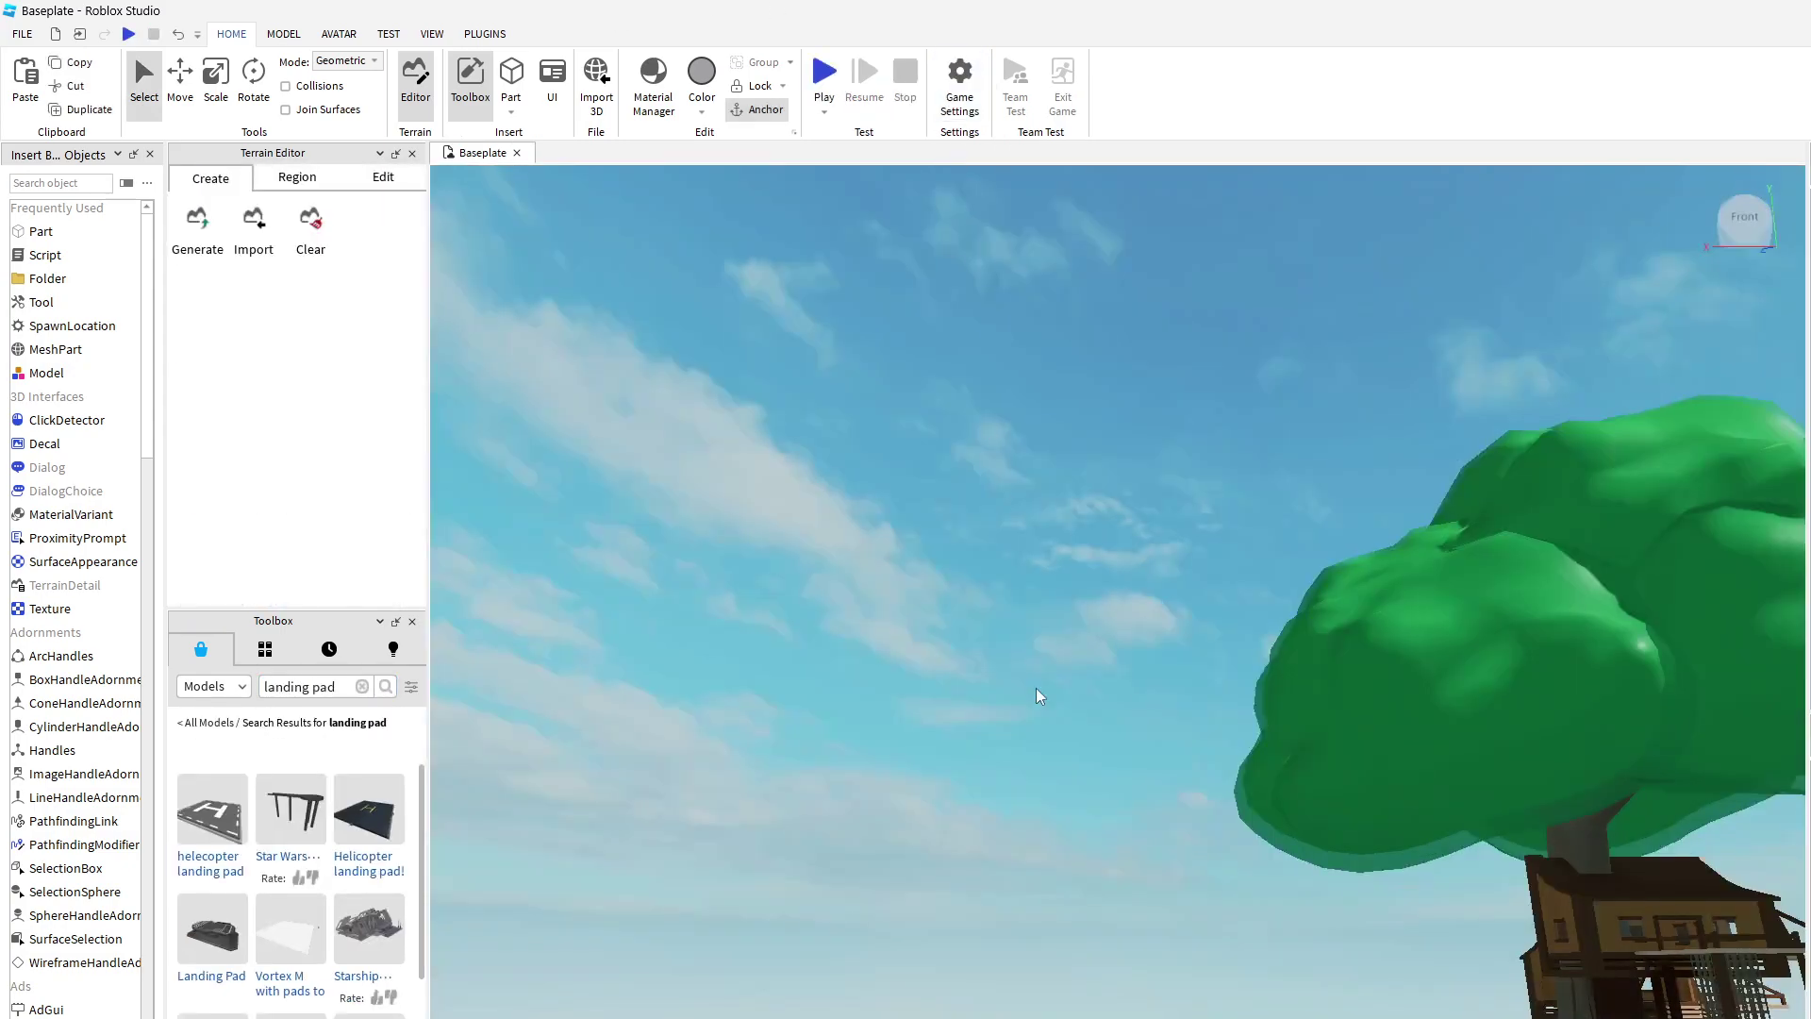
# Step: Search the Toolbox models for a working Star Wars ship and insert My original ship, accepting its included scripts
pyautogui.click(362, 689)
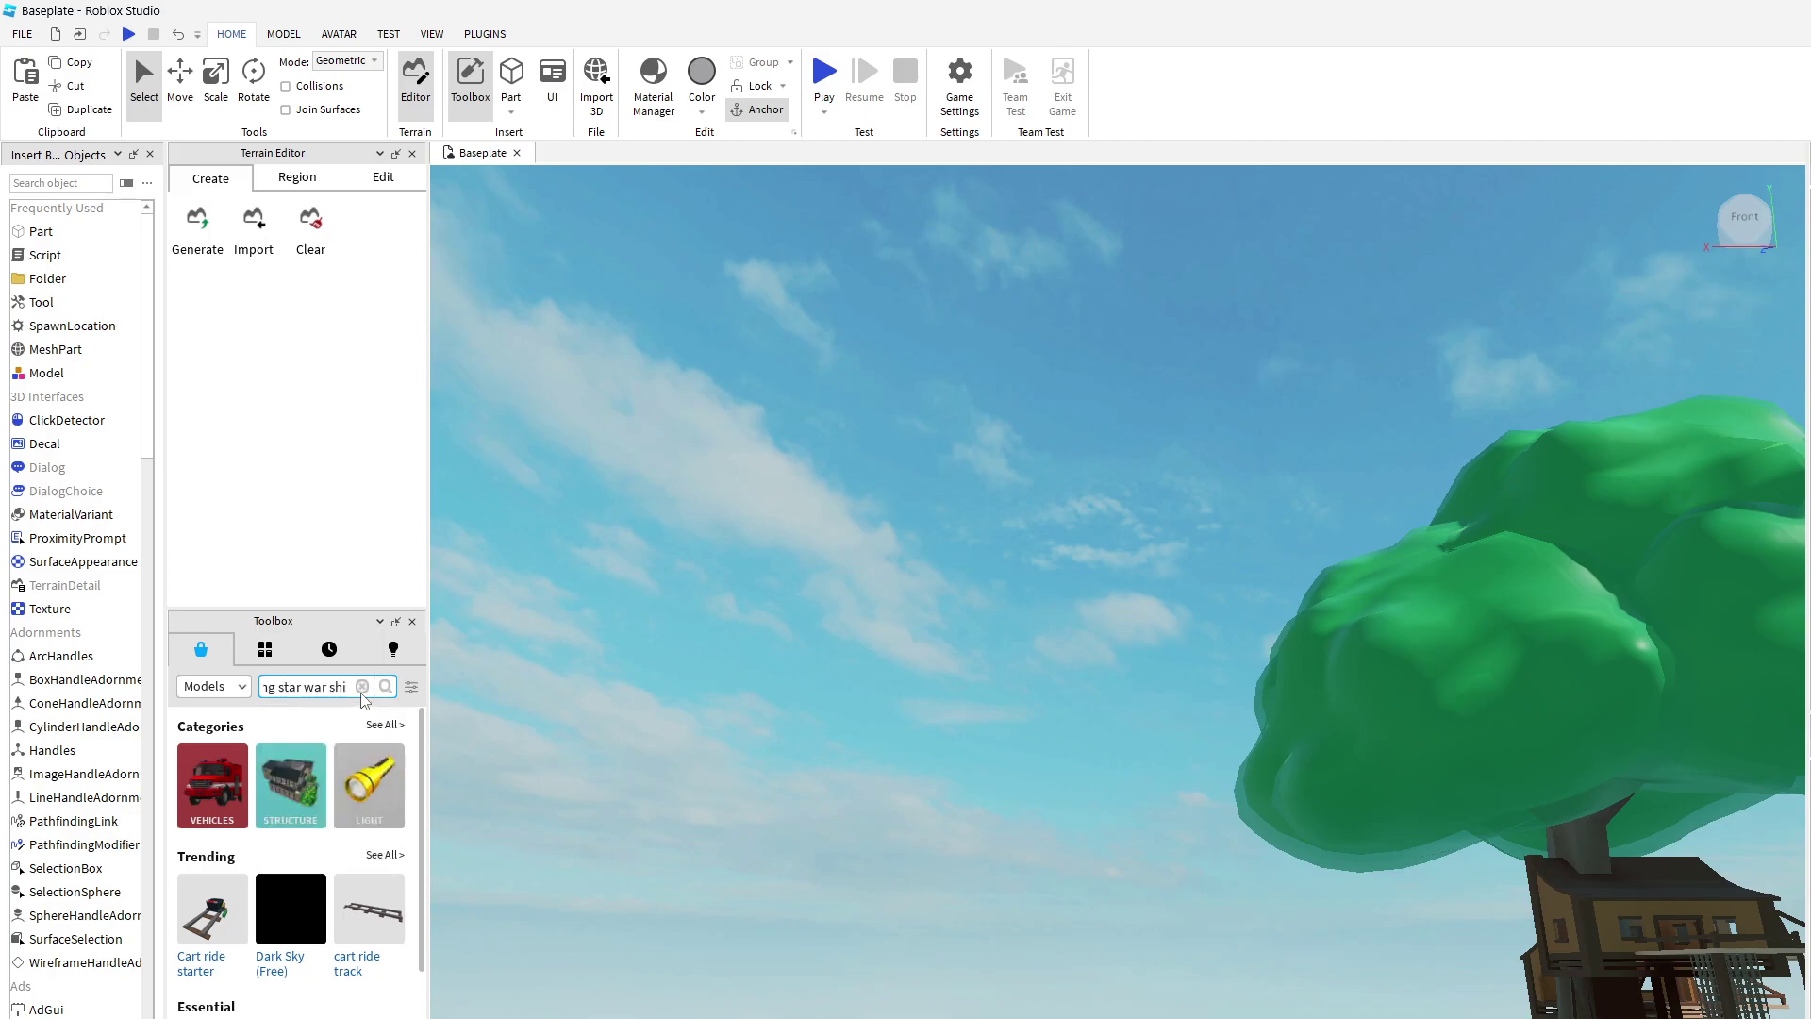
pyautogui.write('working star war shi')
pyautogui.press('Return')
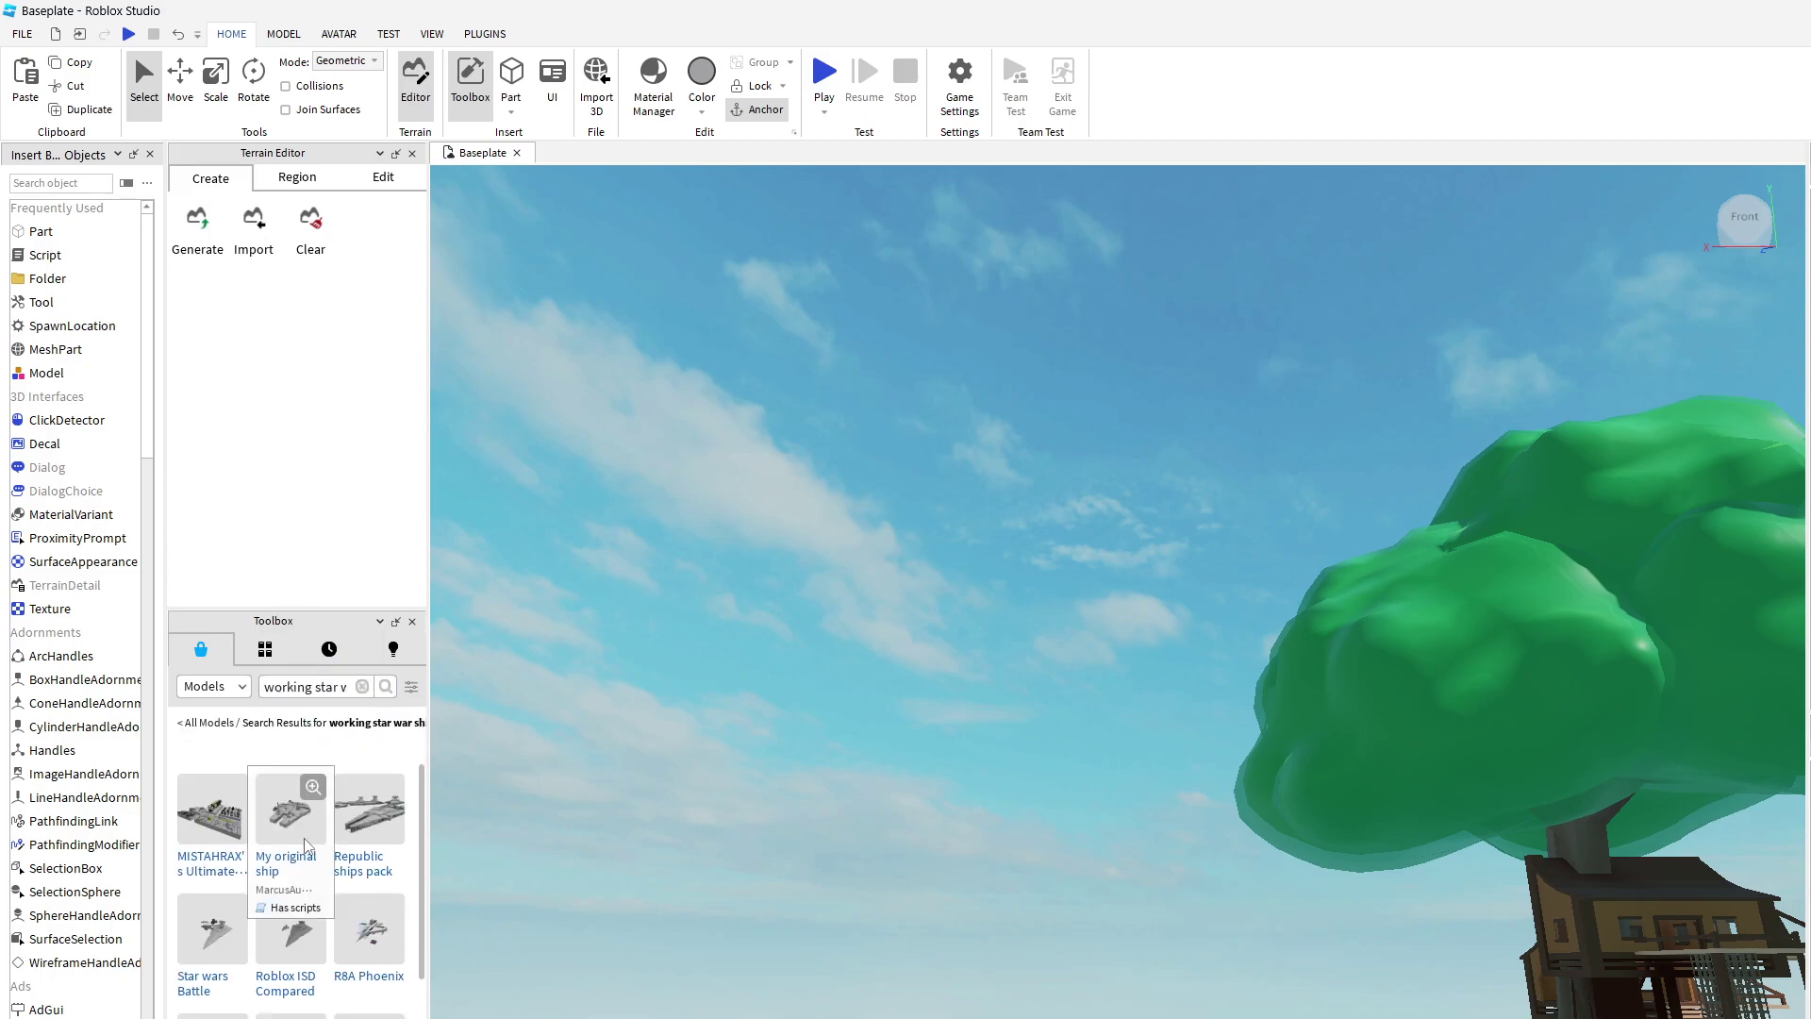
pyautogui.moveTo(270, 821); pyautogui.dragTo(828, 897)
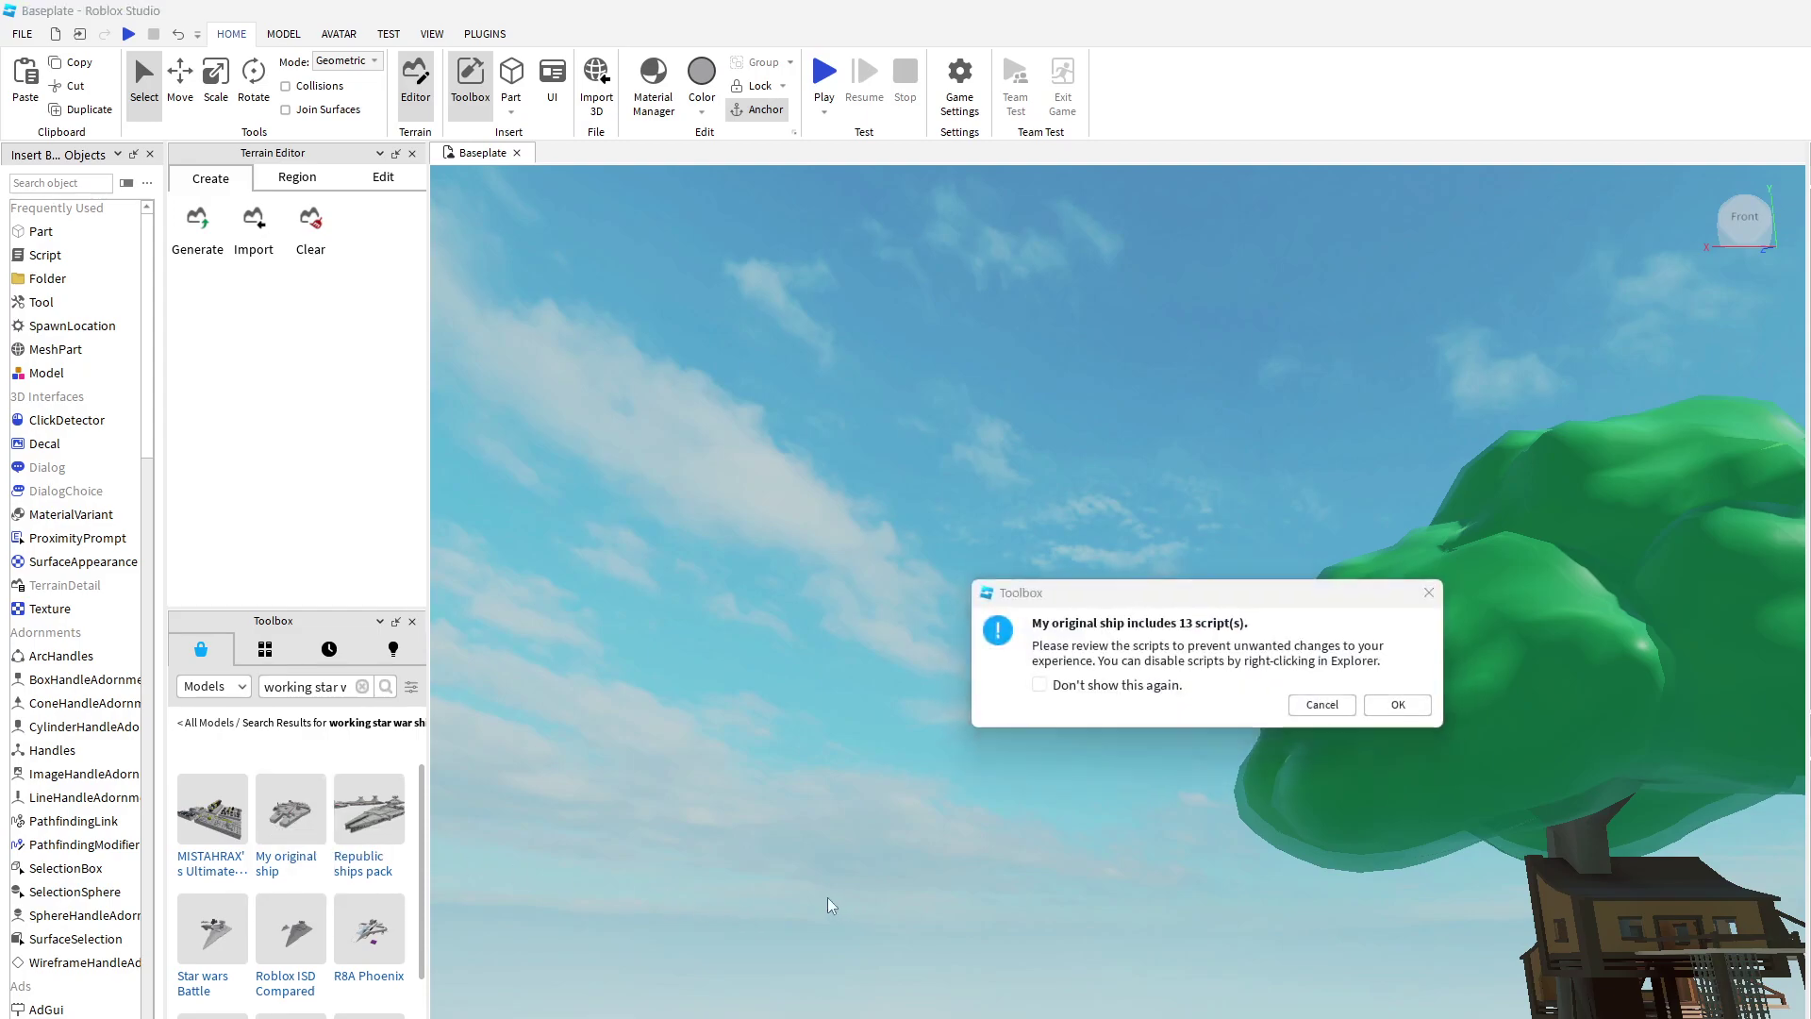
pyautogui.click(1411, 717)
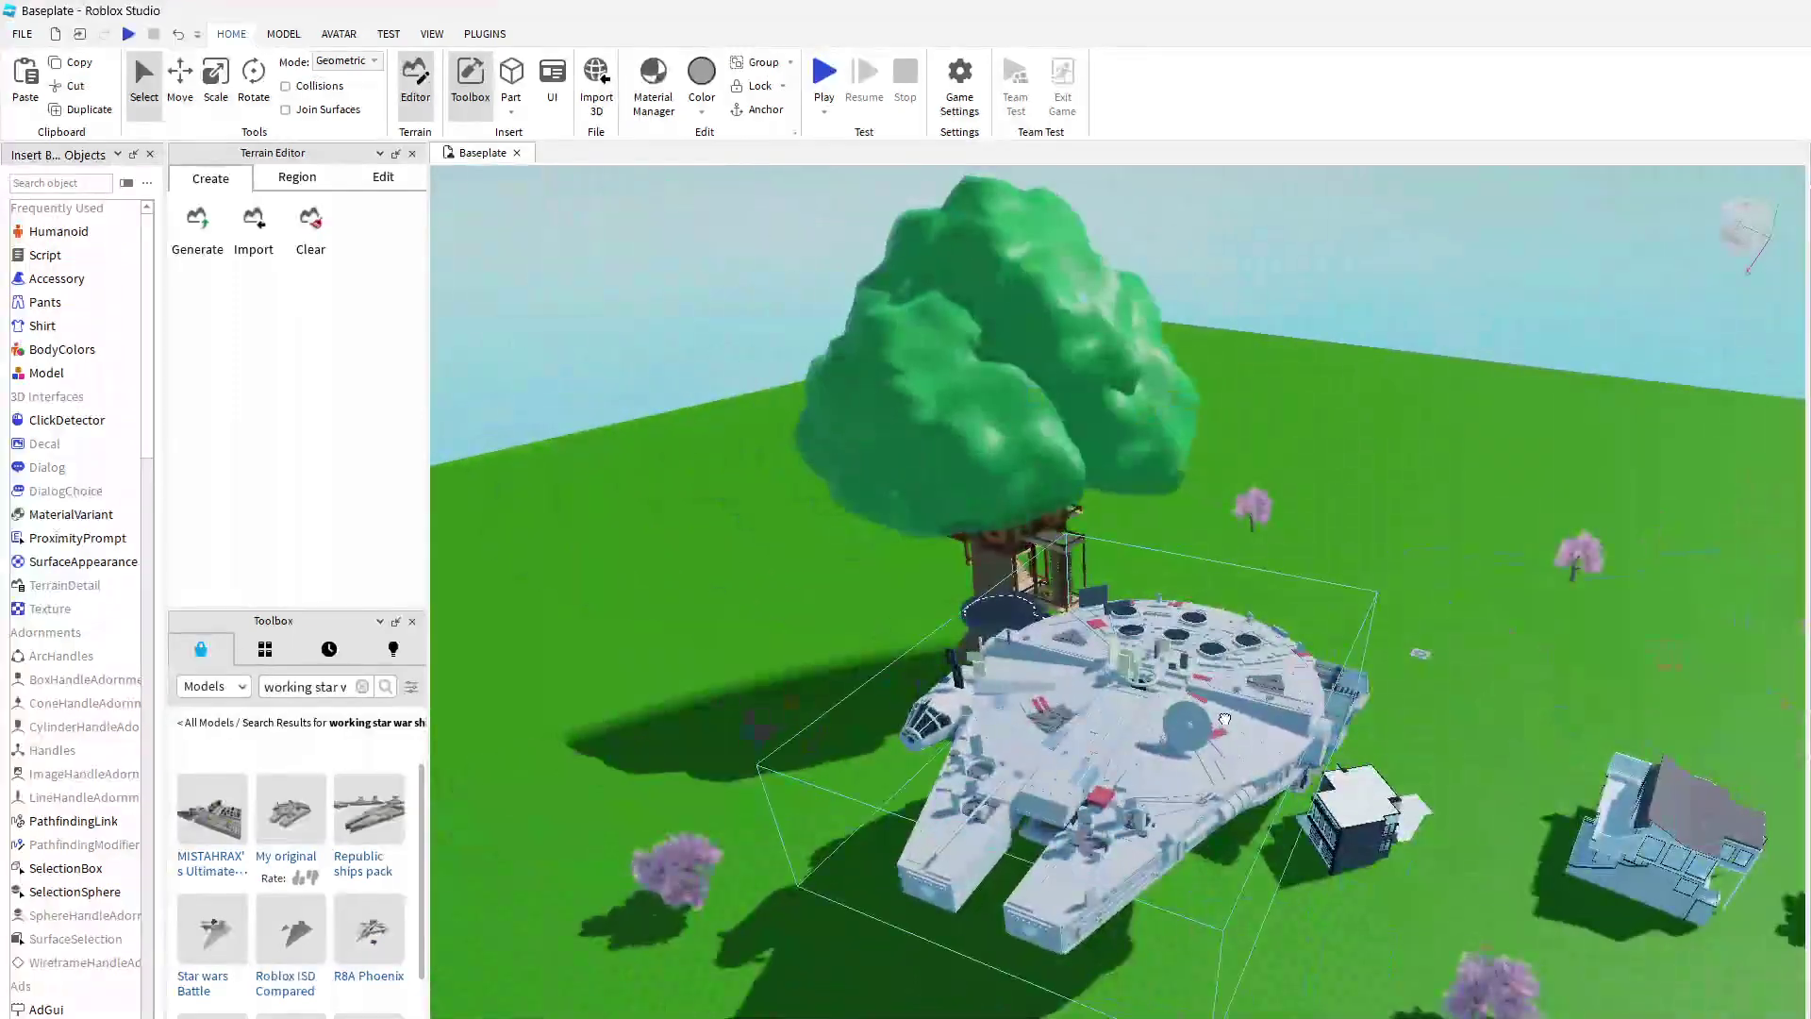
# Step: Move the newly inserted ship off the landing pads to the open area behind the spawn point
pyautogui.moveTo(1224, 720); pyautogui.dragTo(1452, 540)
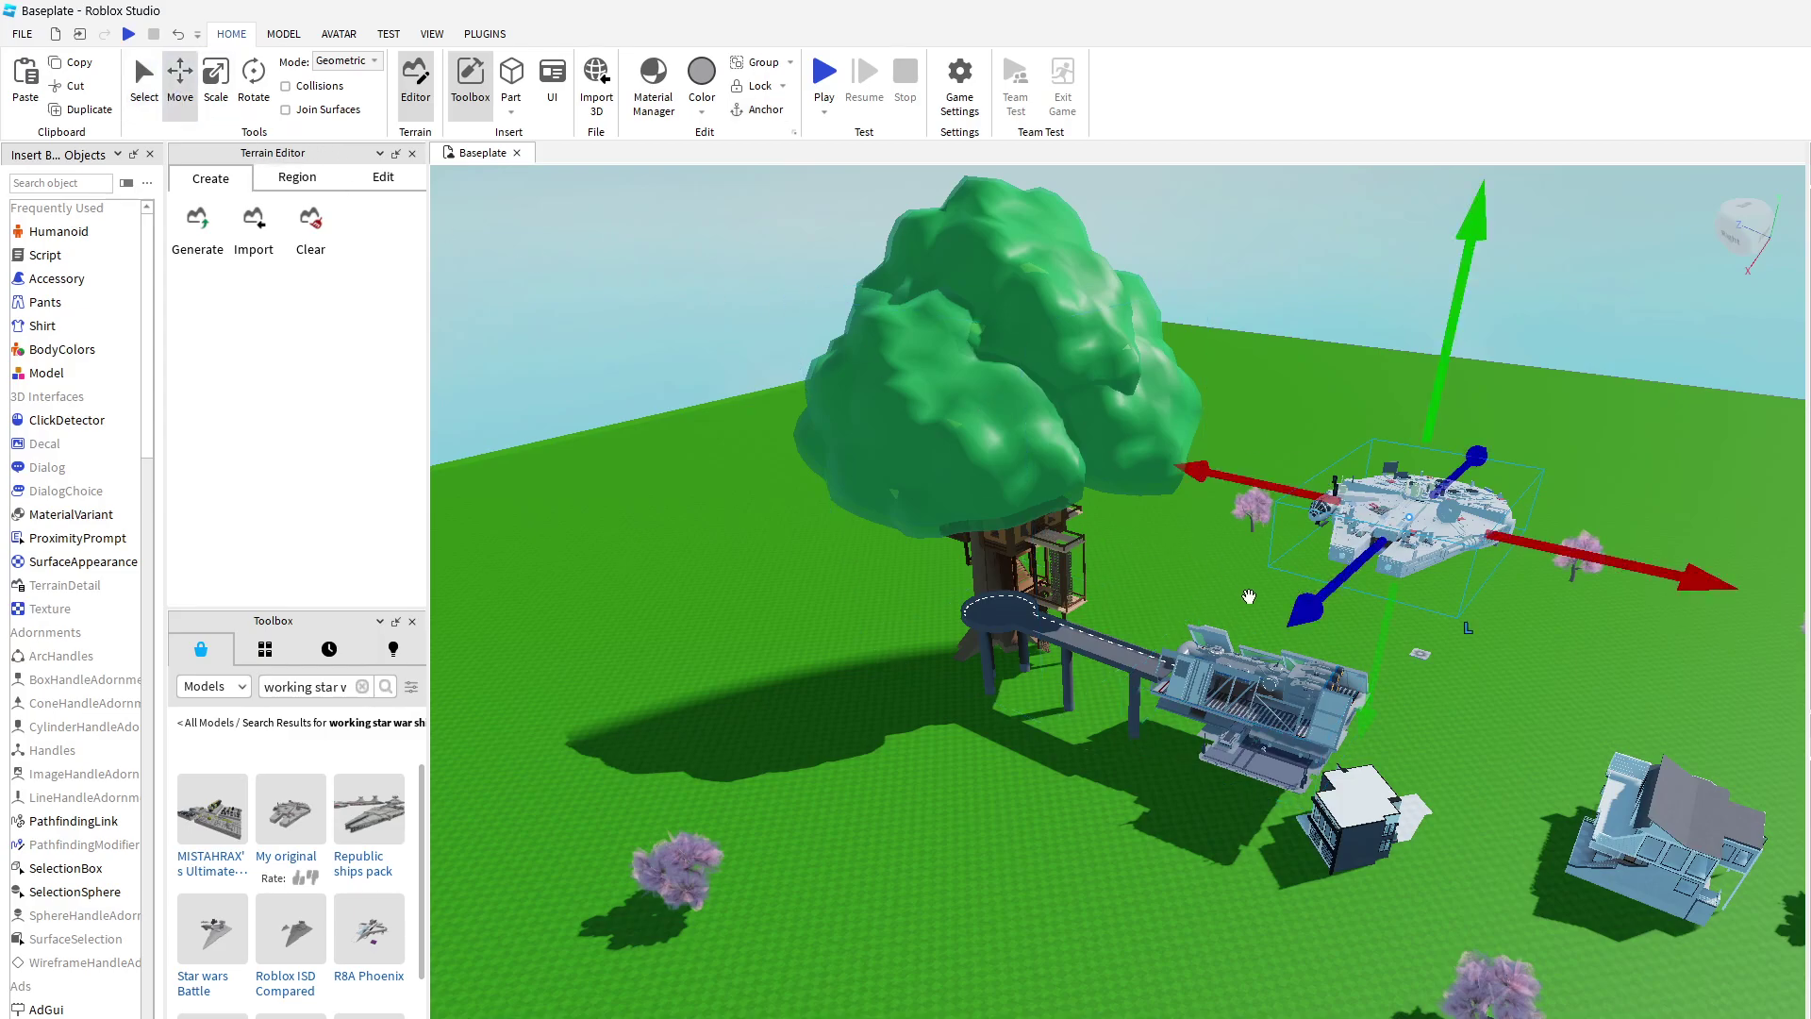
pyautogui.moveTo(1302, 644); pyautogui.dragTo(1337, 608)
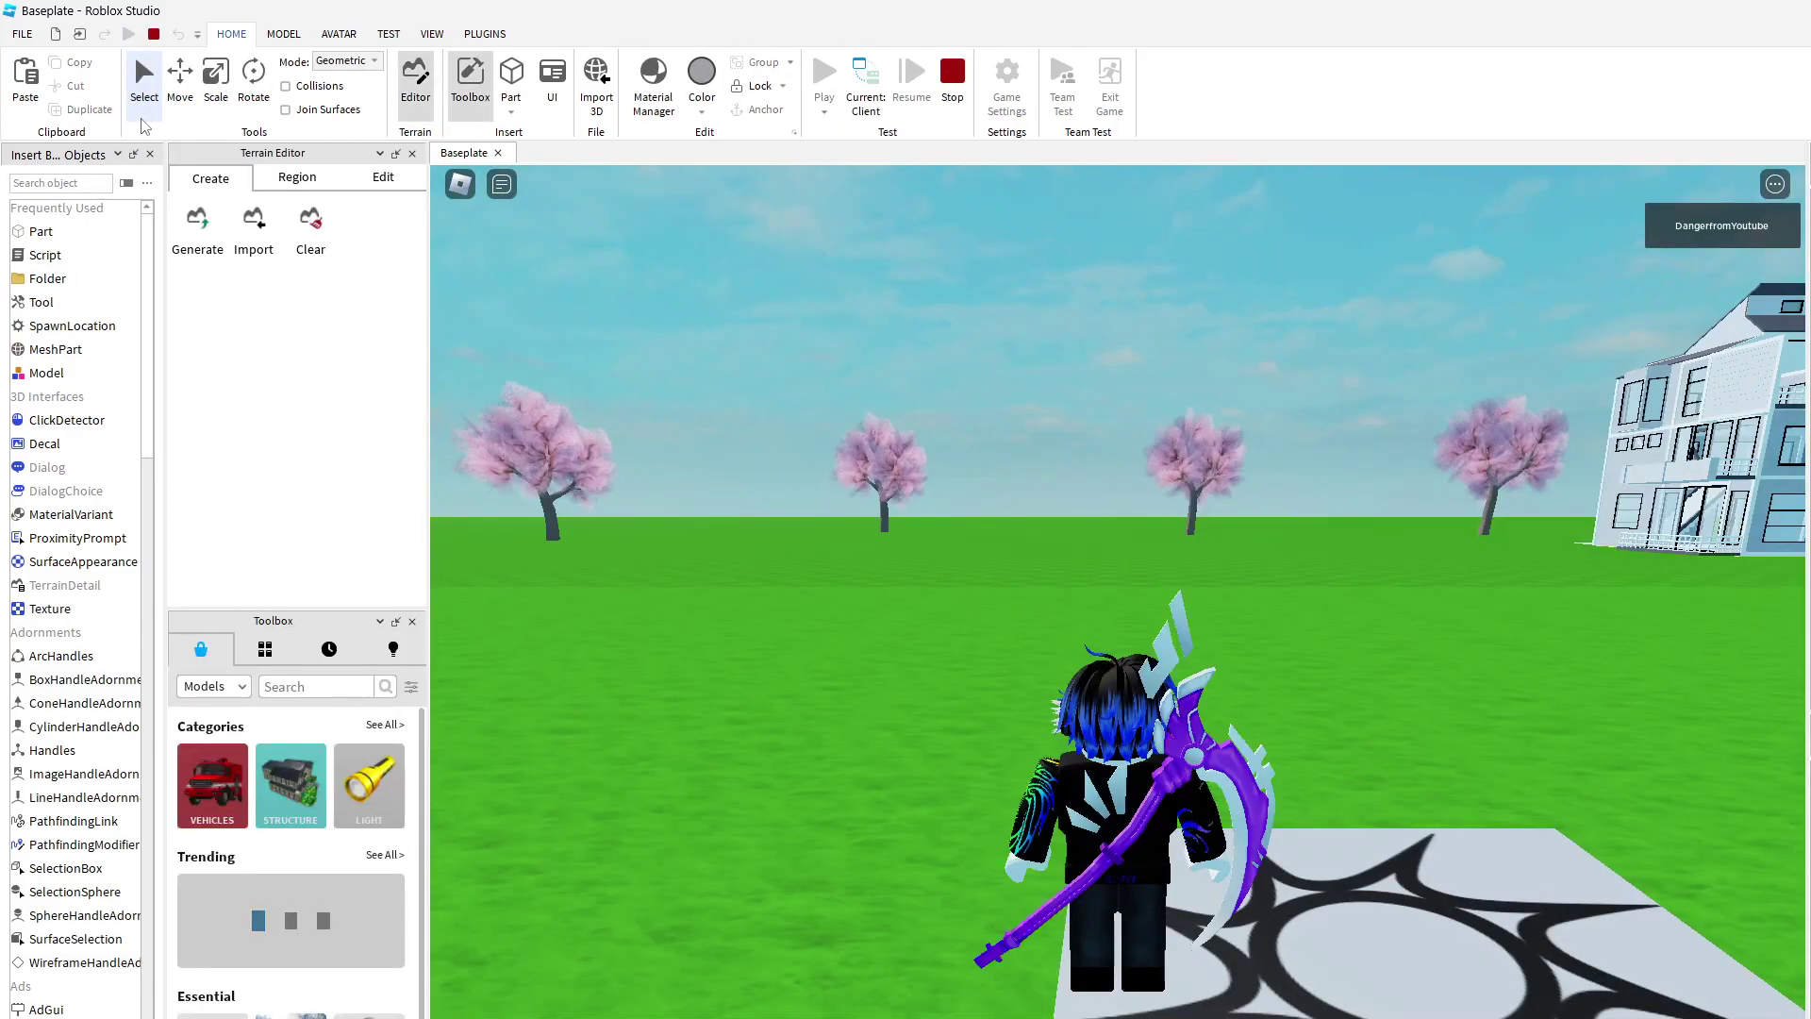
# Step: Turn around in the playtest to inspect the newly placed ship from a distance, and end the playtest
pyautogui.moveTo(1190, 587); pyautogui.dragTo(1158, 627, button='right')
pyautogui.press('w')
pyautogui.press('s')
pyautogui.scroll(-4, 1159, 627)
pyautogui.scroll(-5, 1158, 628)
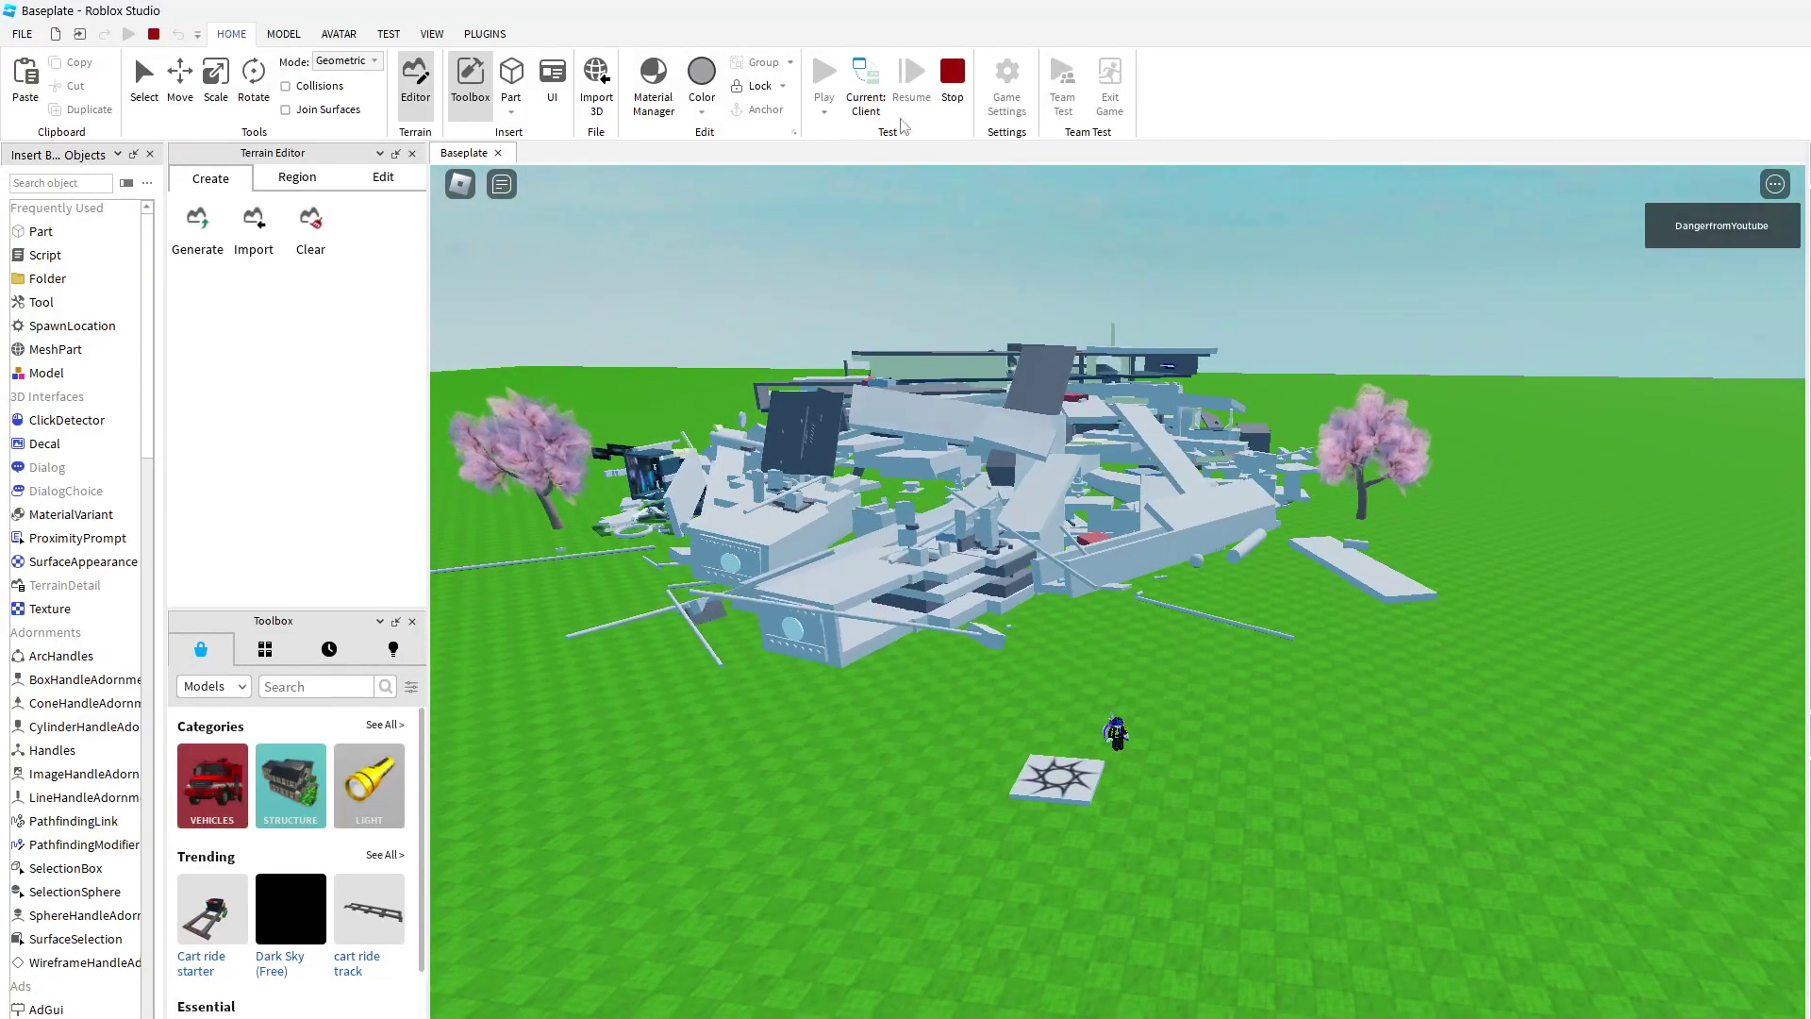
pyautogui.click(954, 94)
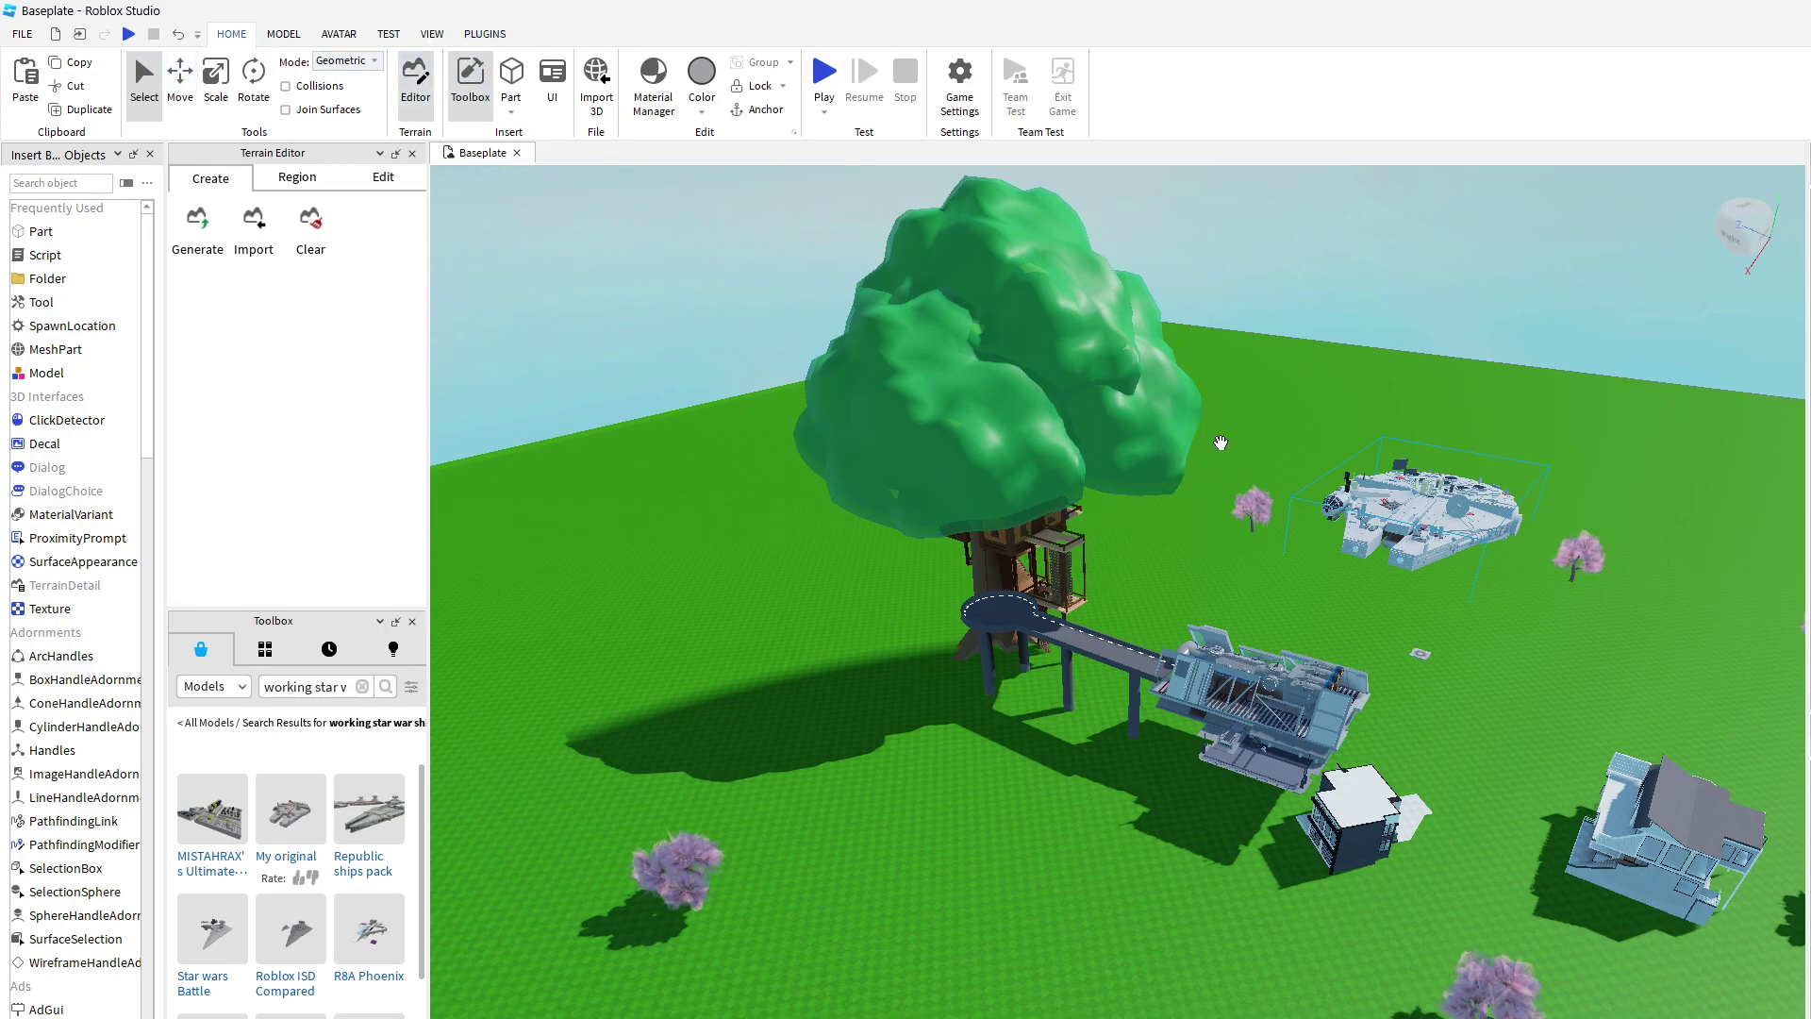
# Step: Anchor the ship behind the spawn point and start a new playtest
pyautogui.rightClick(1429, 534)
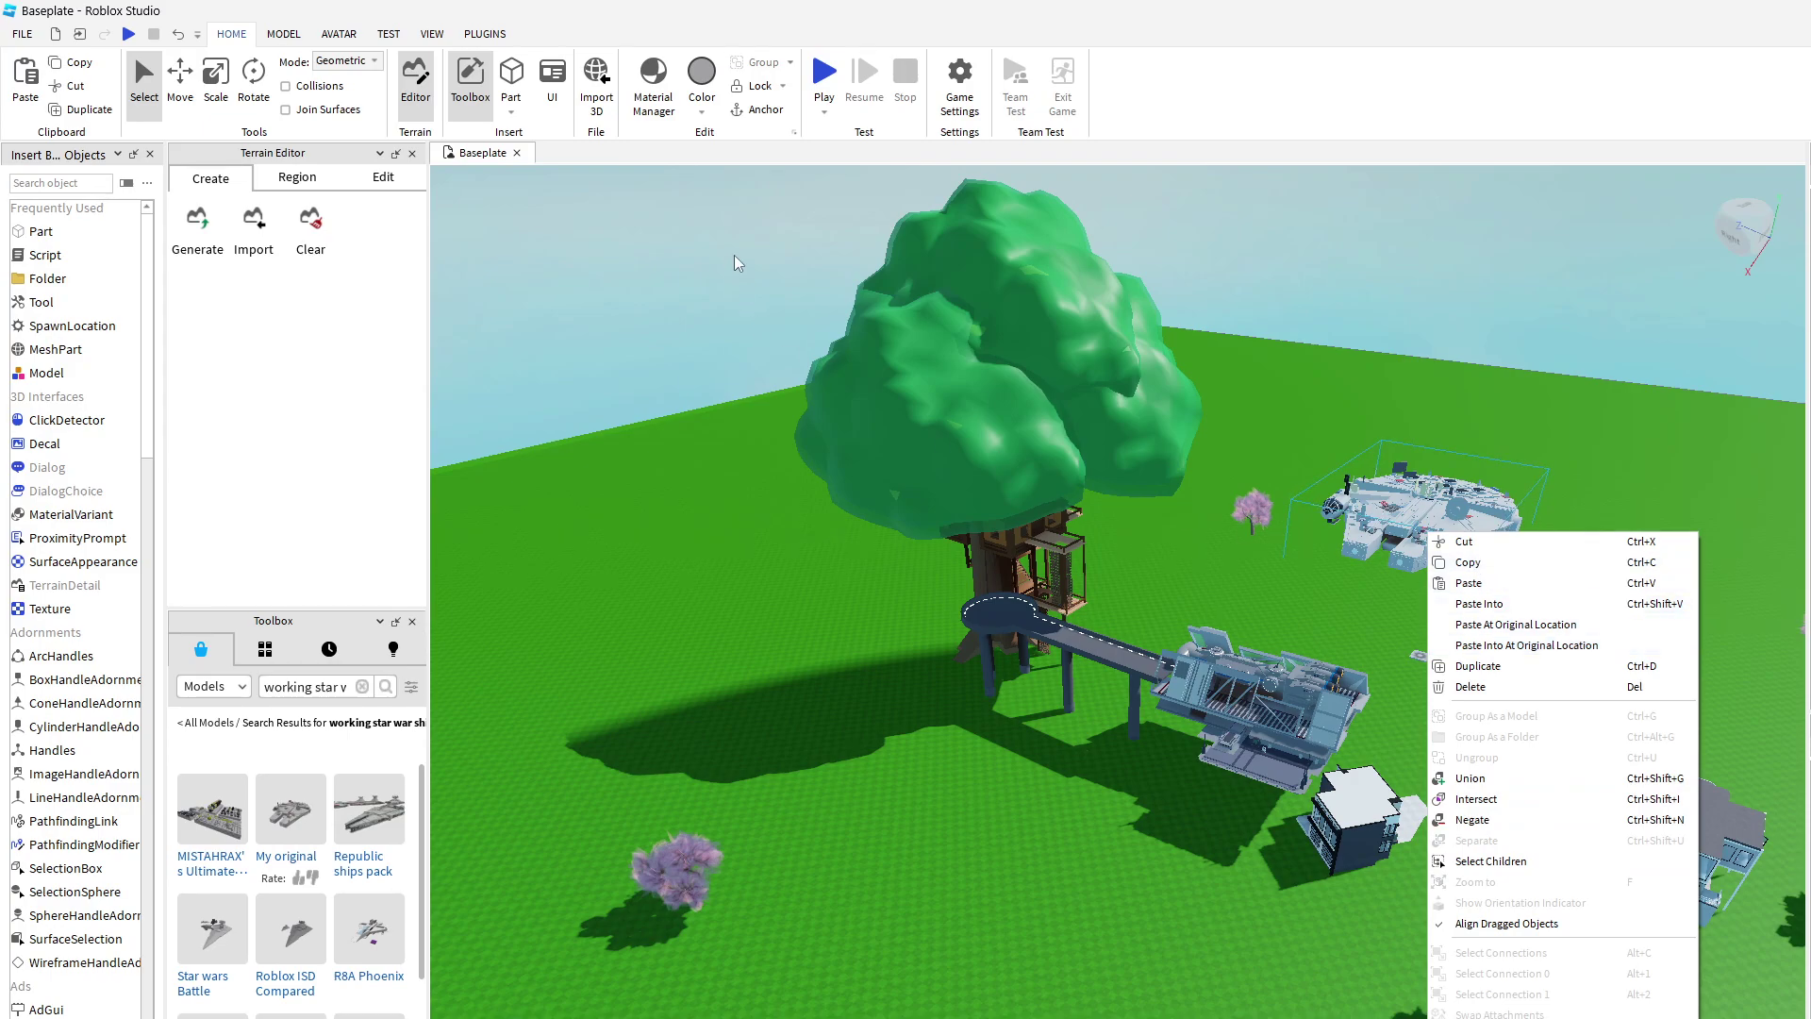
pyautogui.click(754, 112)
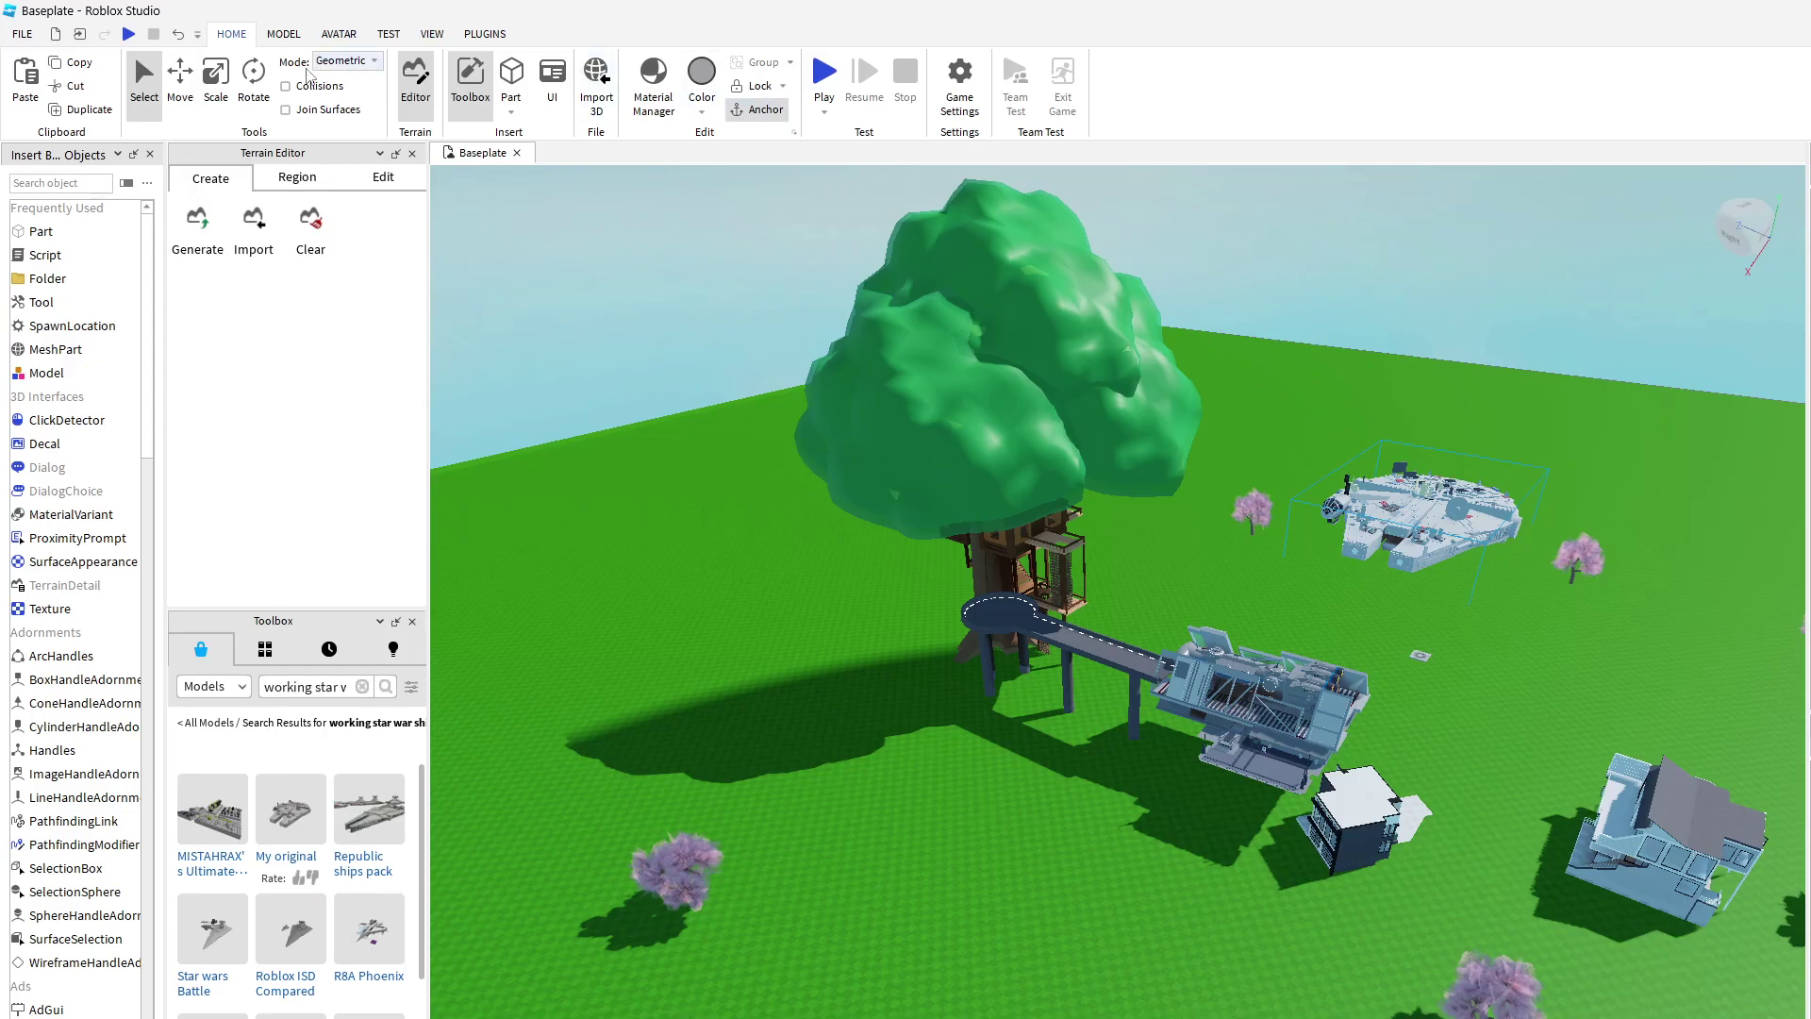
pyautogui.click(817, 89)
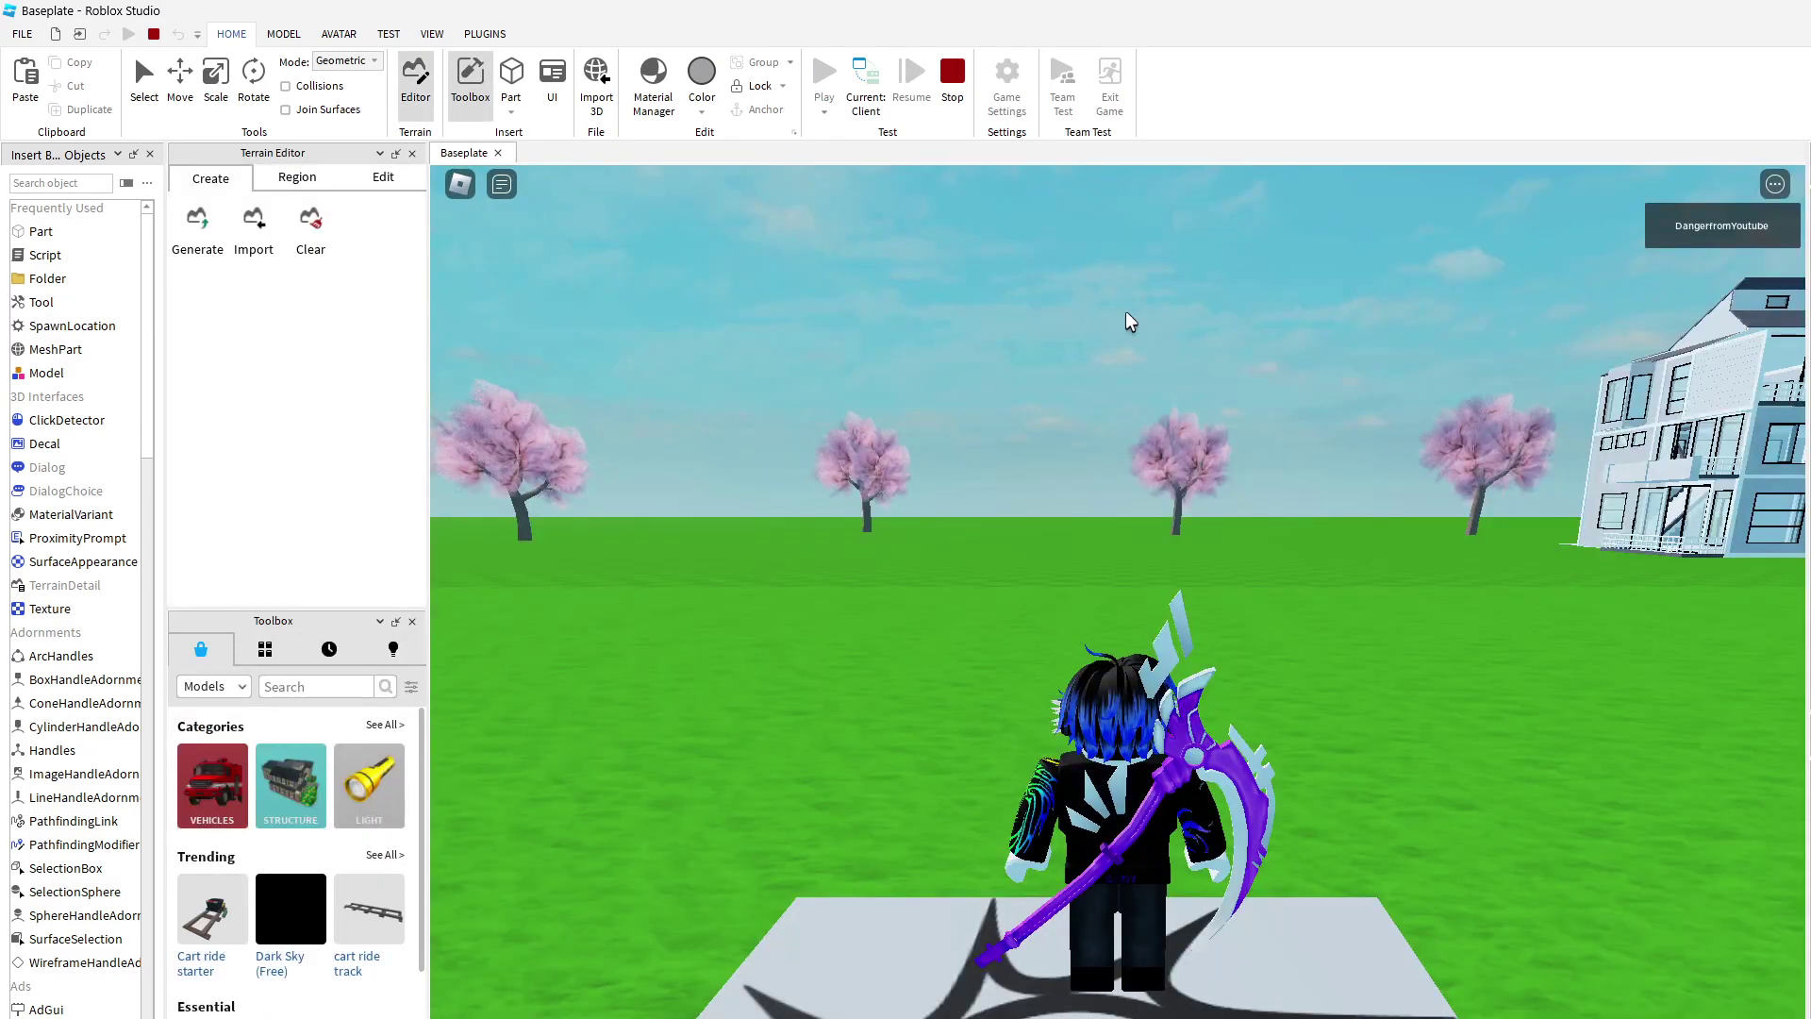
# Step: Walk the character from the spawn point to the anchored ship and in underneath its hull
pyautogui.moveTo(1101, 446); pyautogui.dragTo(1100, 446, button='right')
pyautogui.press('w')
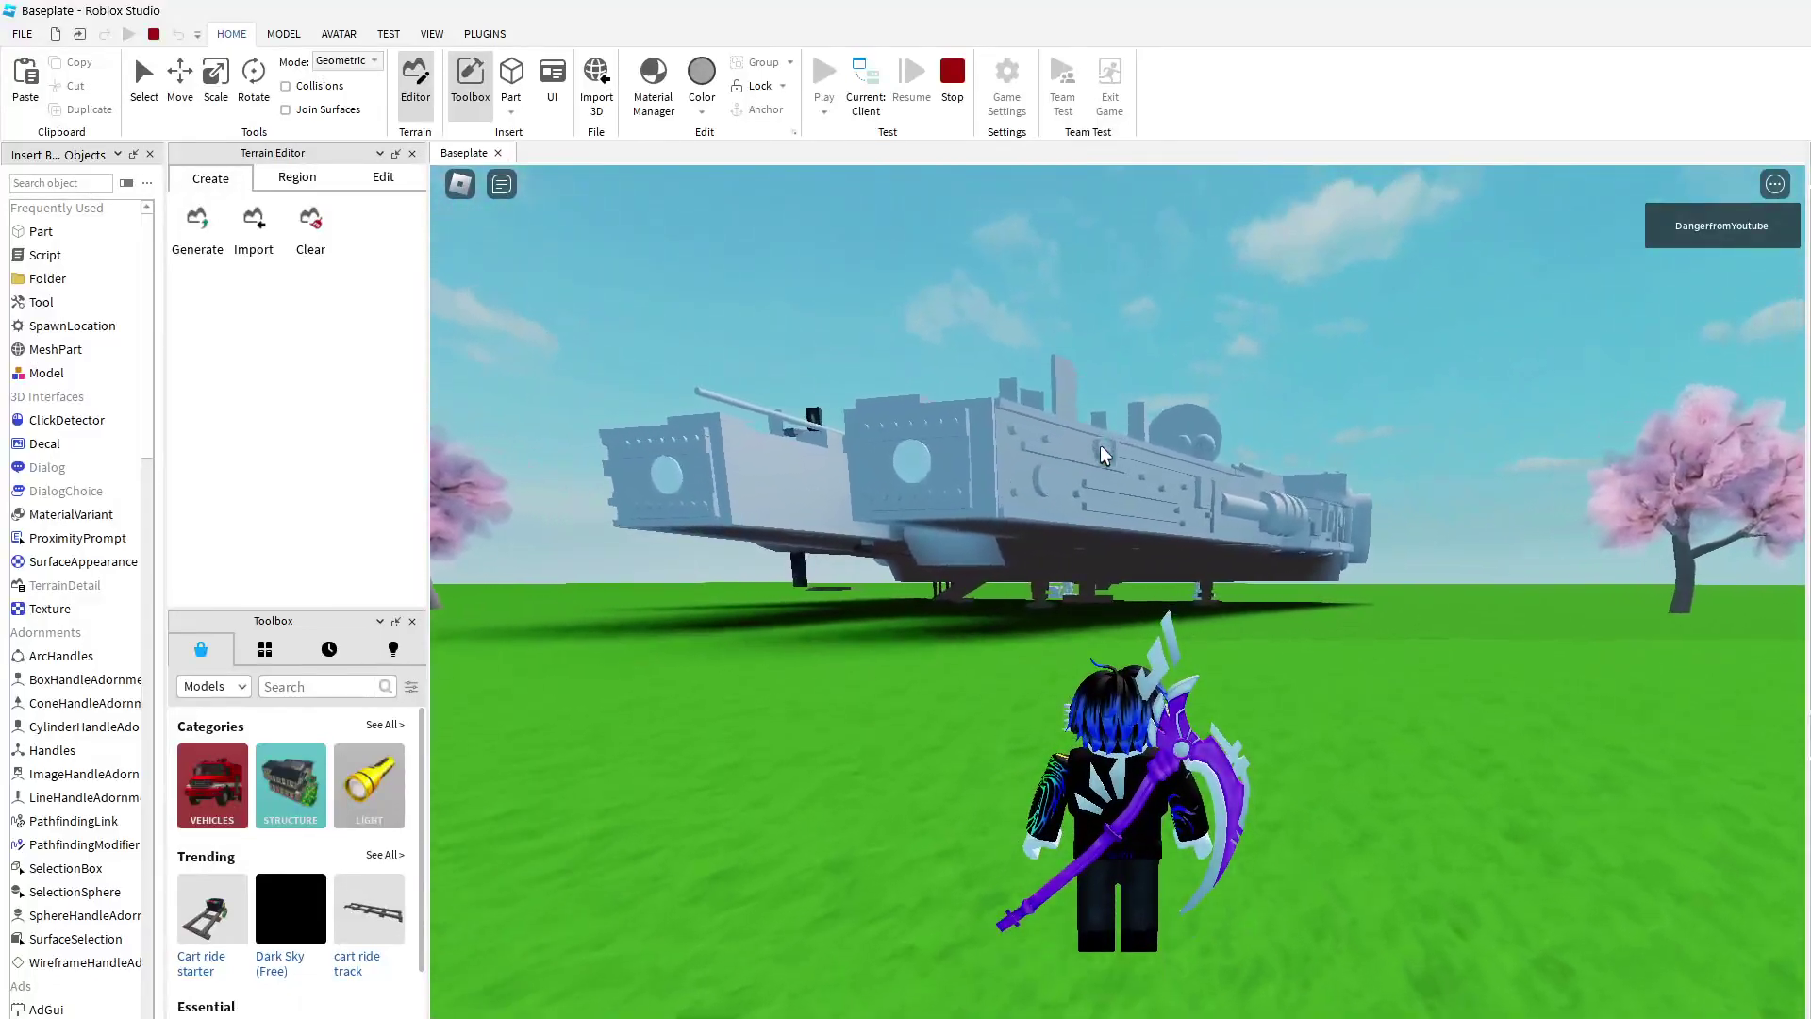
pyautogui.press('w')
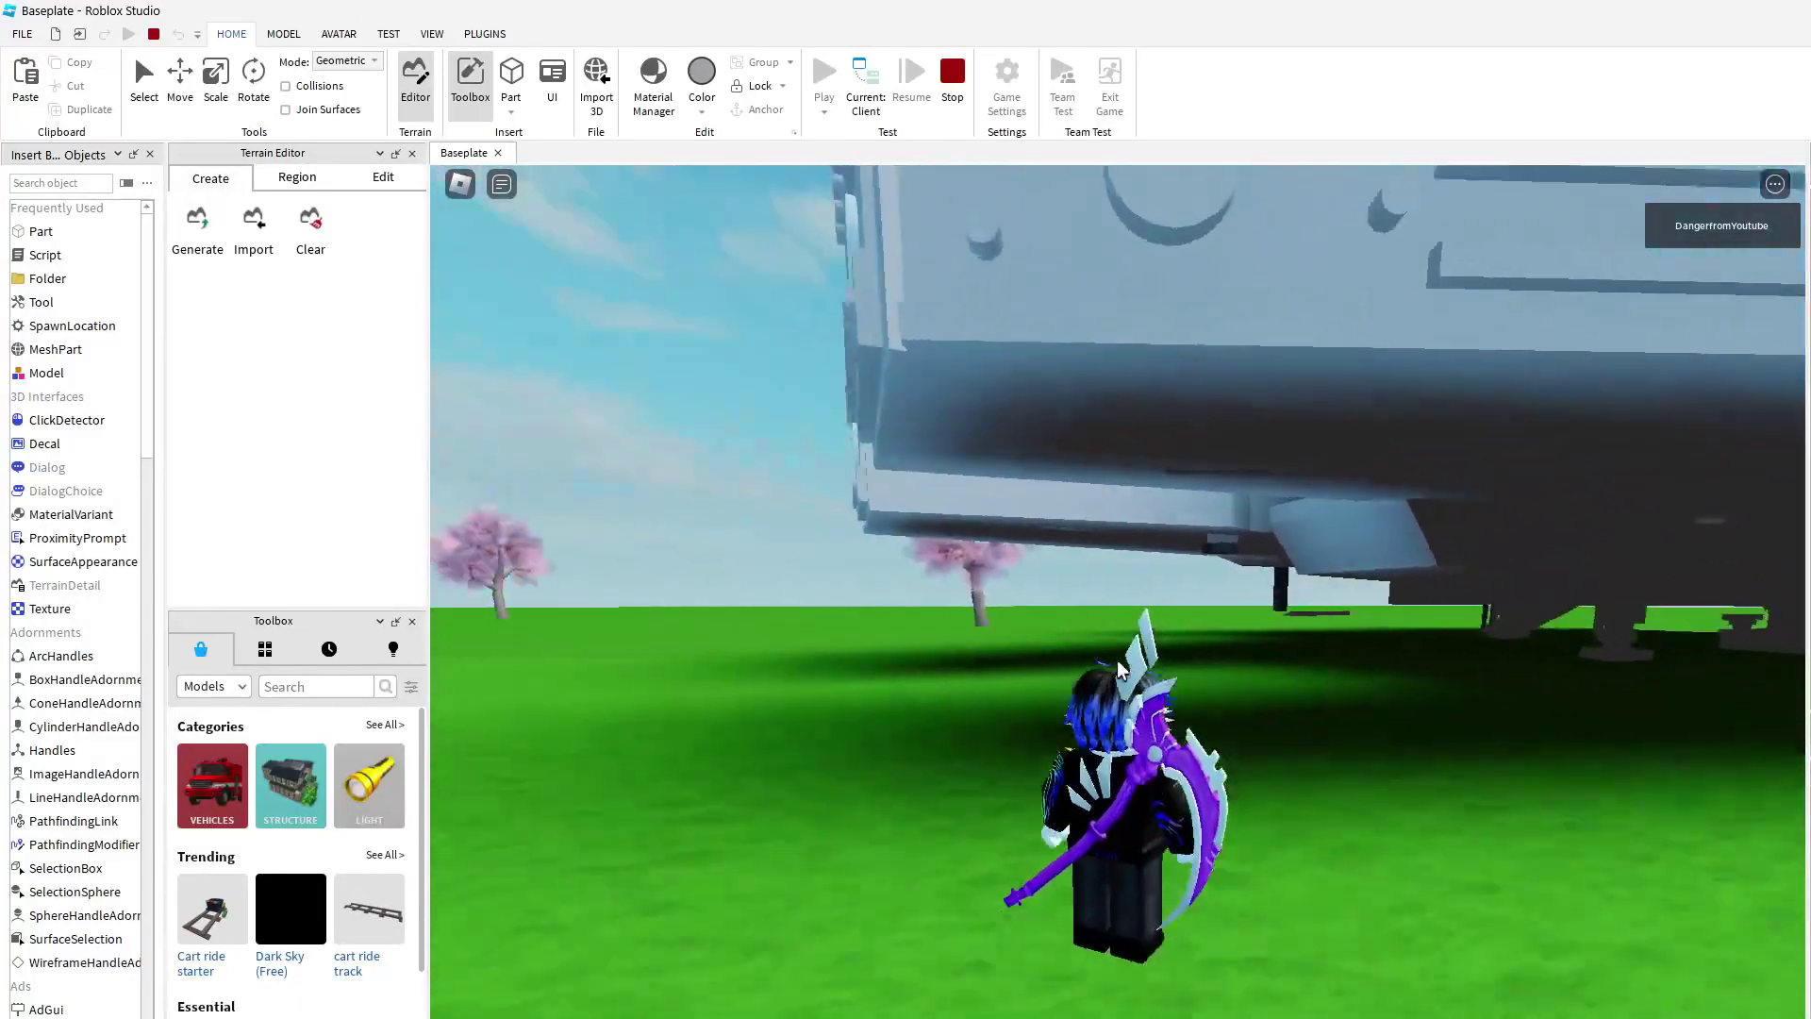
pyautogui.press('w')
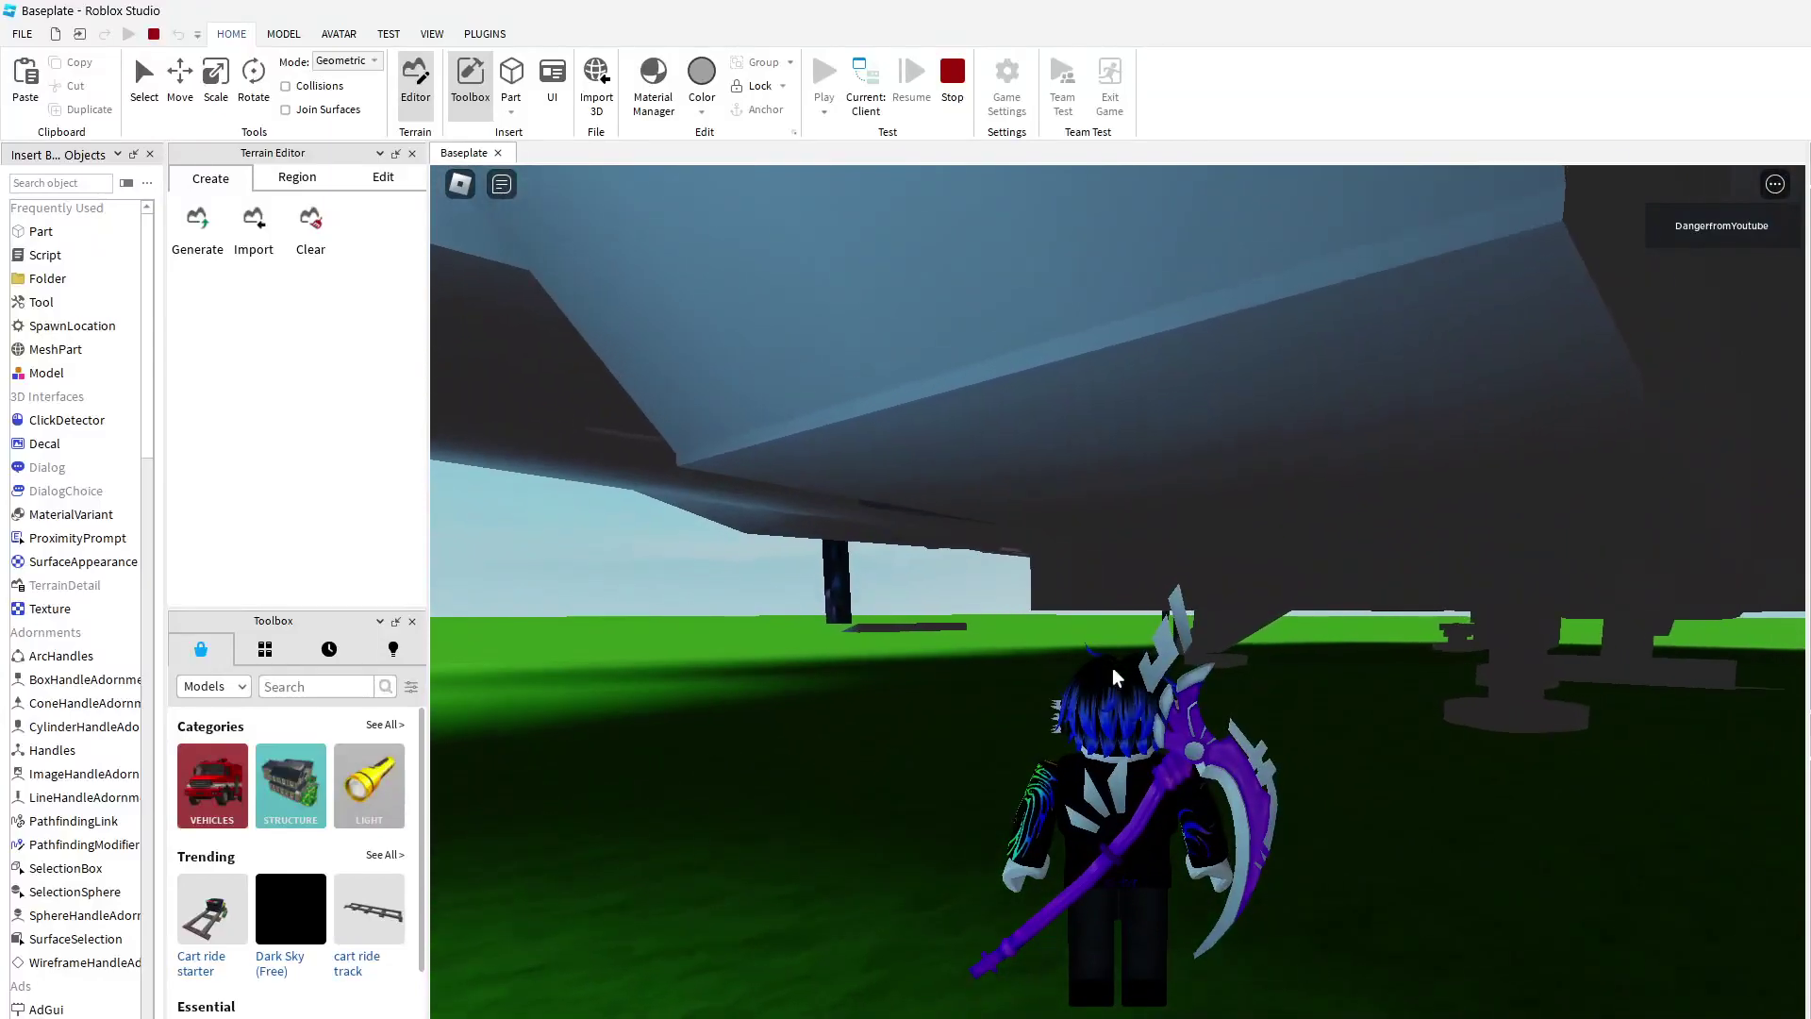
pyautogui.press('w')
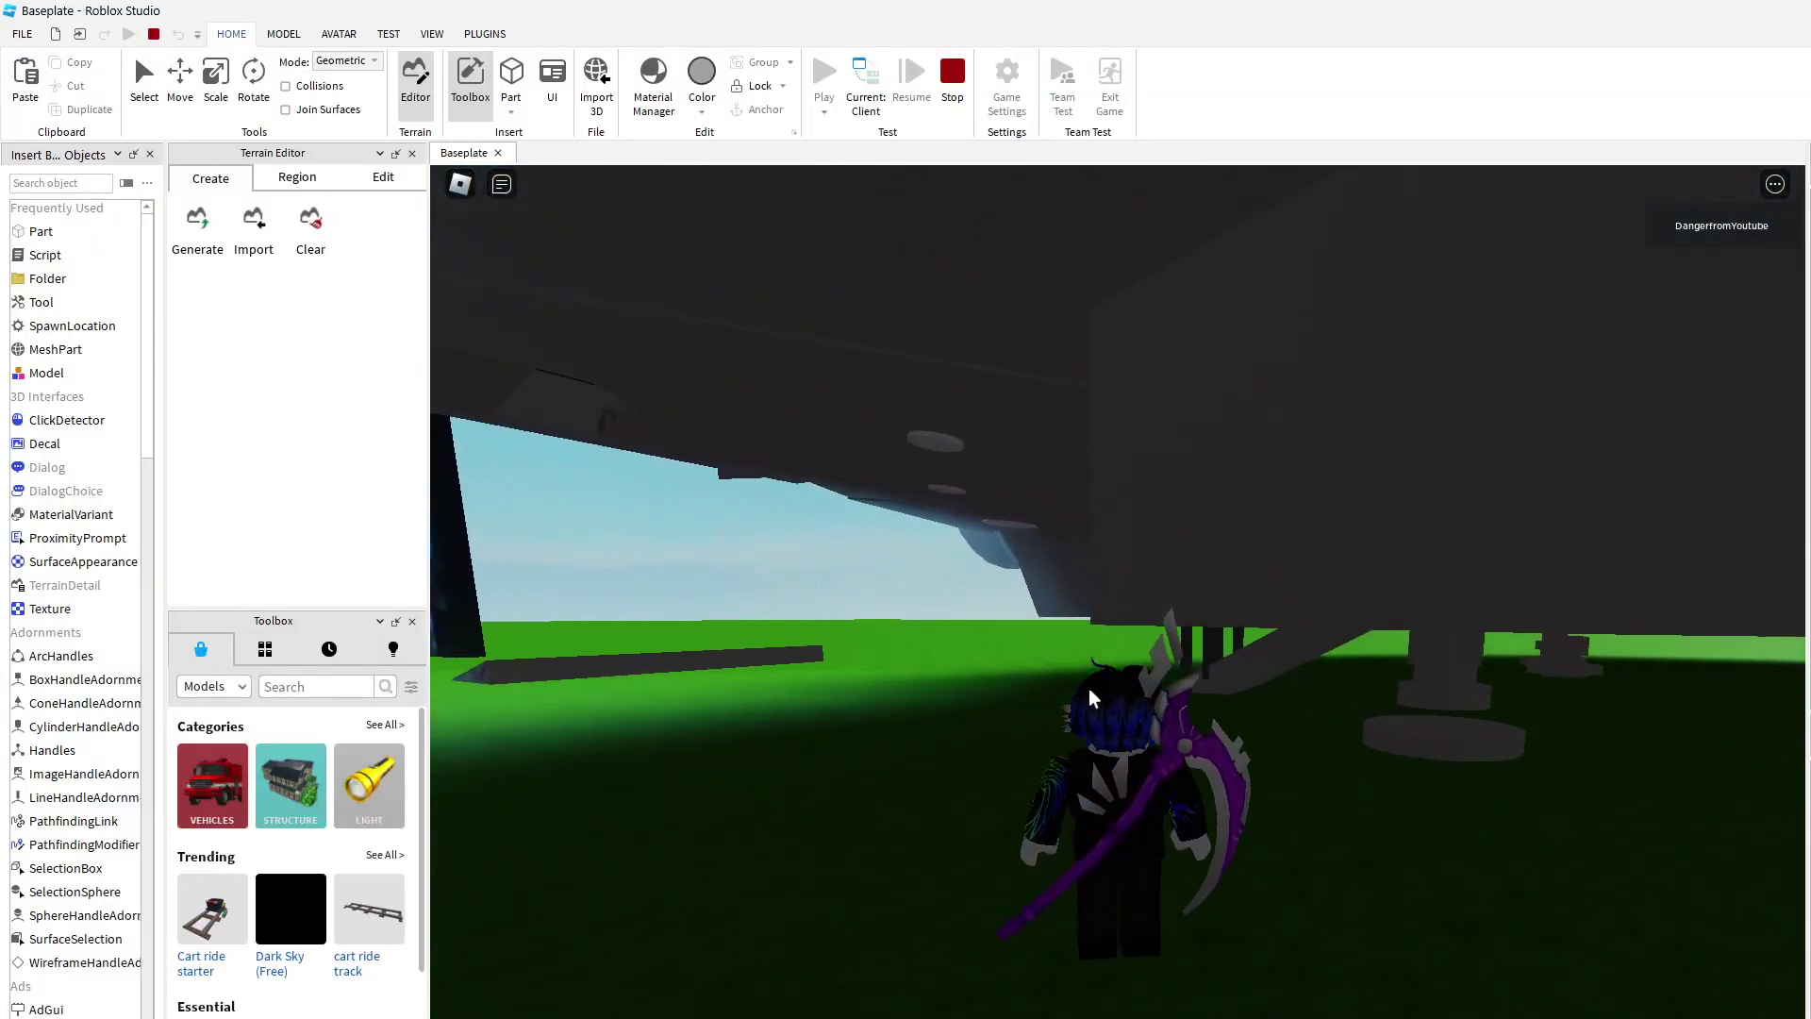
# Step: Walk the character on from beneath the hull to explore the inside of the ship
pyautogui.press('w')
pyautogui.moveTo(1088, 688); pyautogui.dragTo(1119, 668, button='right')
pyautogui.press('w')
pyautogui.press('w')
pyautogui.press('w')
pyautogui.press('w')
pyautogui.press('w')
pyautogui.press('w')
pyautogui.press('w')
pyautogui.press('w')
pyautogui.press('w')
pyautogui.press('w')
pyautogui.press('w')
pyautogui.press('w')
pyautogui.press('w')
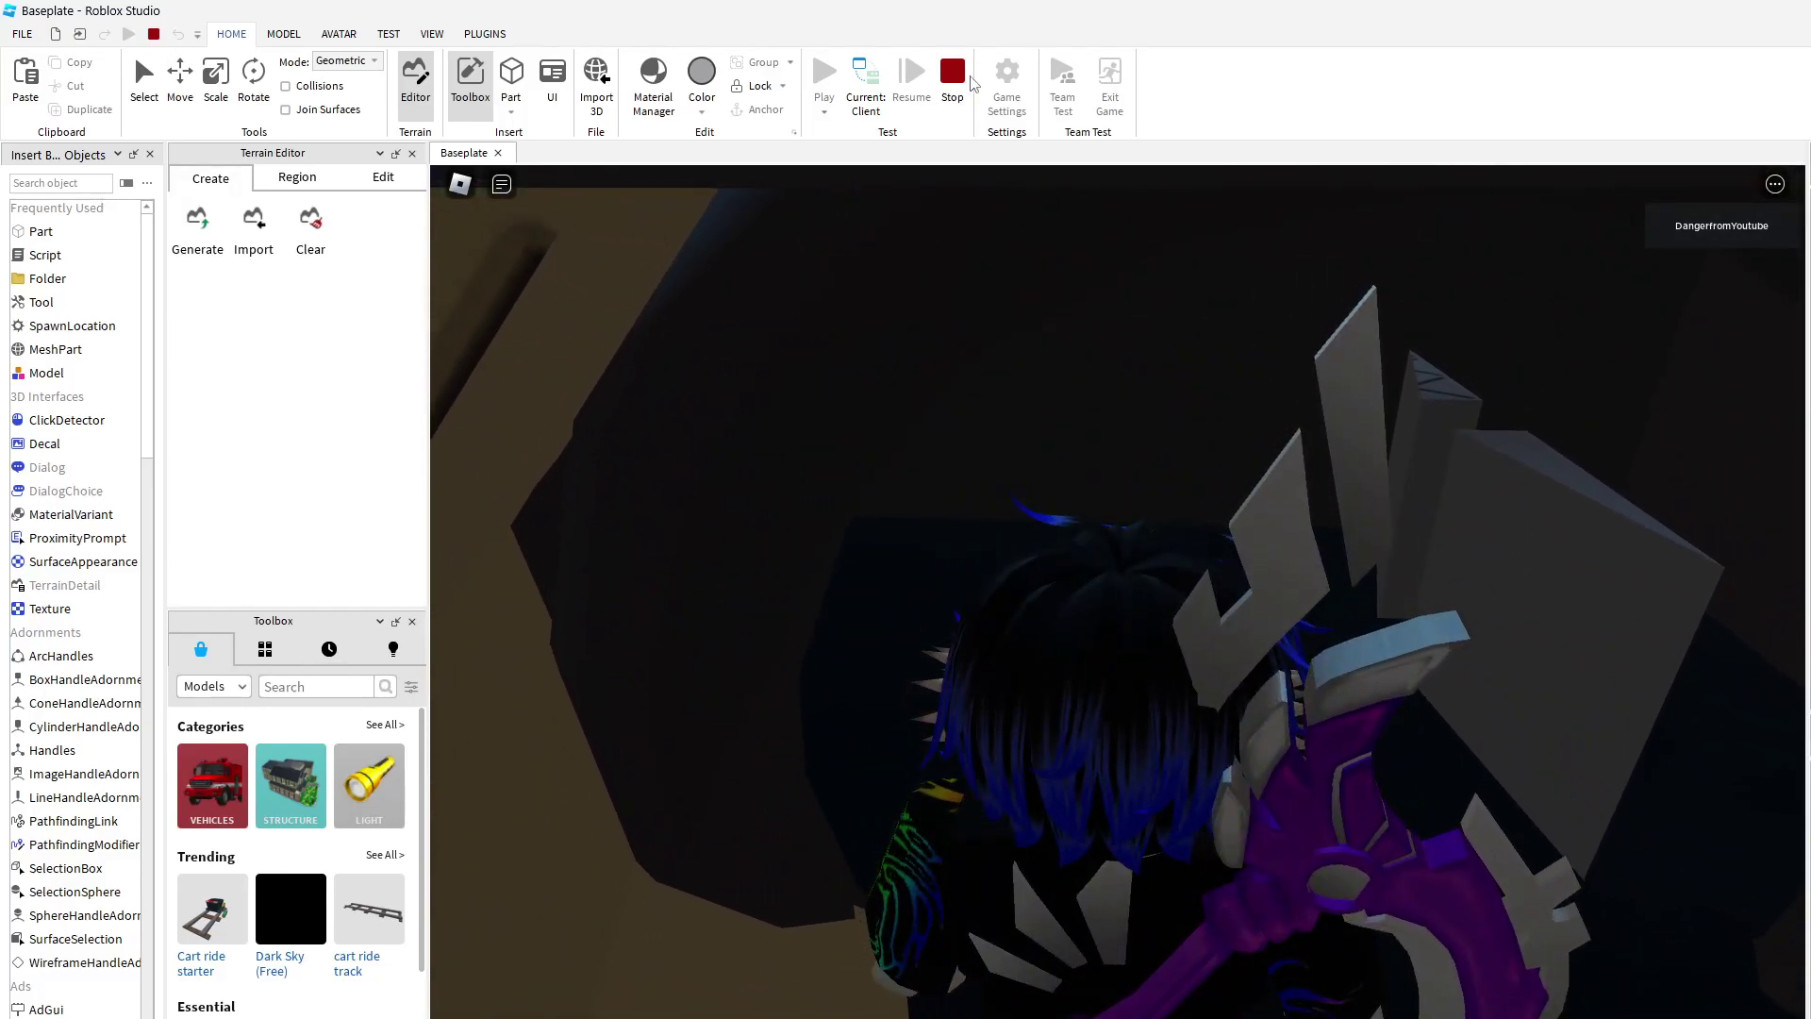